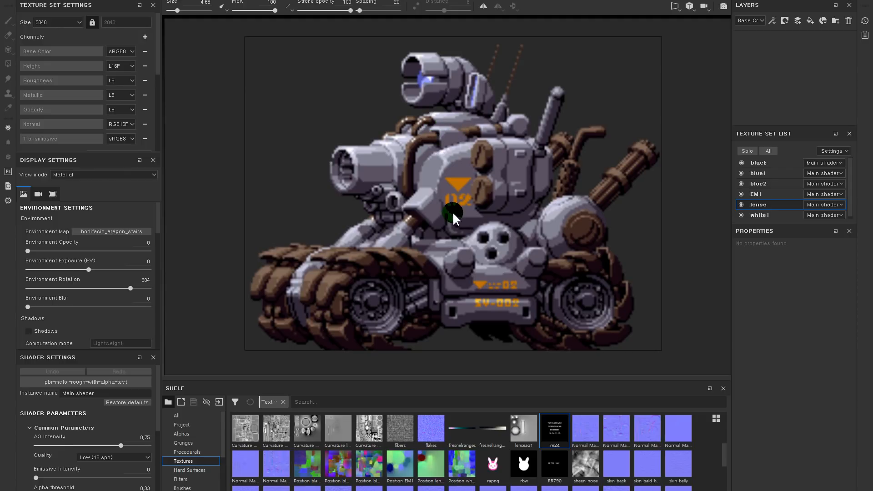
{"action": "middle_click_drag", "start_coordinate": [453, 212], "coordinate": [454, 210]}
{"action": "mouse_move", "coordinate": [501, 209]}
{"action": "right_mouse_down"}
{"action": "mouse_move", "coordinate": [494, 206]}
{"action": "mouse_move", "coordinate": [503, 208]}
{"action": "right_mouse_up"}
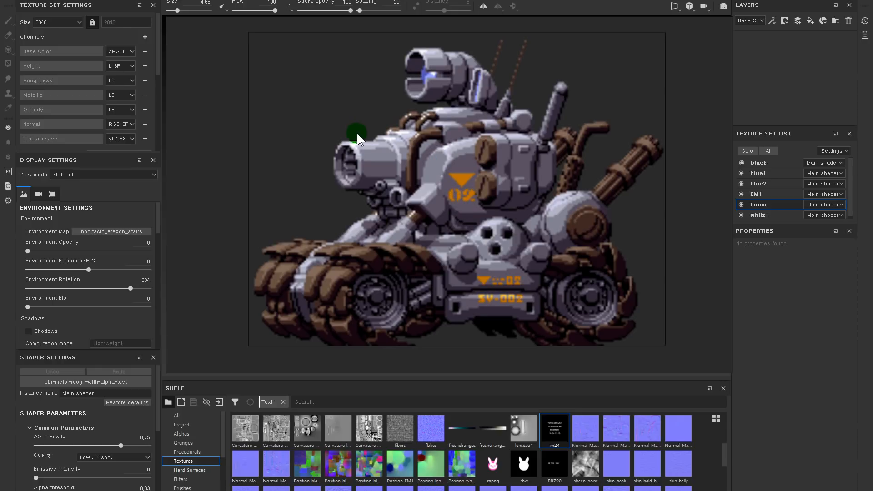
{"action": "scroll", "coordinate": [353, 138], "scroll_direction": "down", "scroll_amount": 2}
{"action": "scroll", "coordinate": [353, 138], "scroll_direction": "up", "scroll_amount": 2}
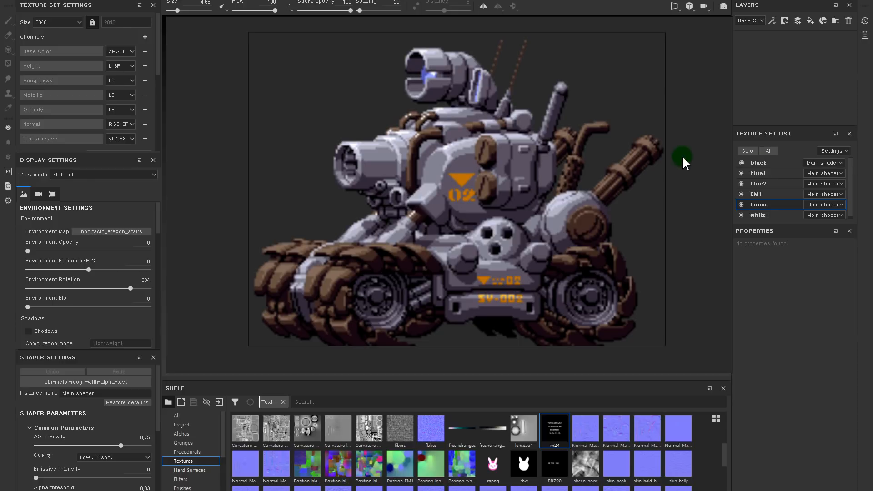
{"action": "left_click", "coordinate": [590, 79]}
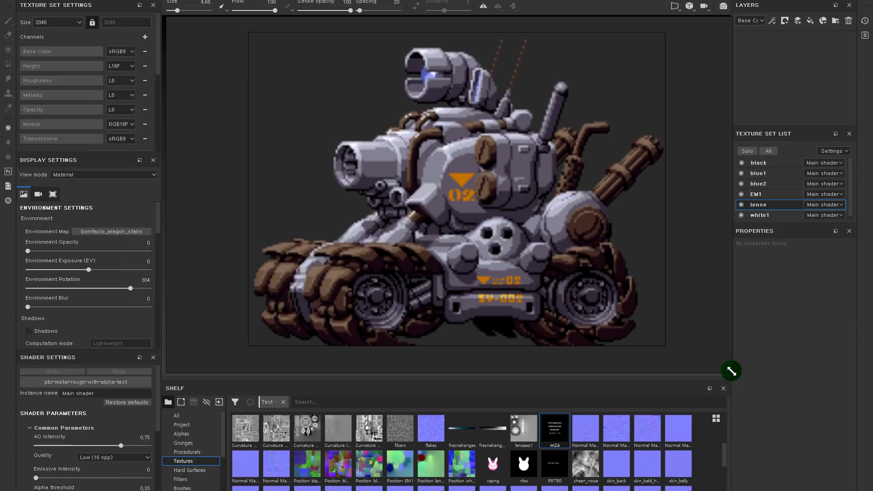
Step: Shrink the reference image window to a small overlay in the viewport's corner and fit the whole tank picture inside it
{"action": "left_click_drag", "start_coordinate": [732, 369], "coordinate": [419, 213]}
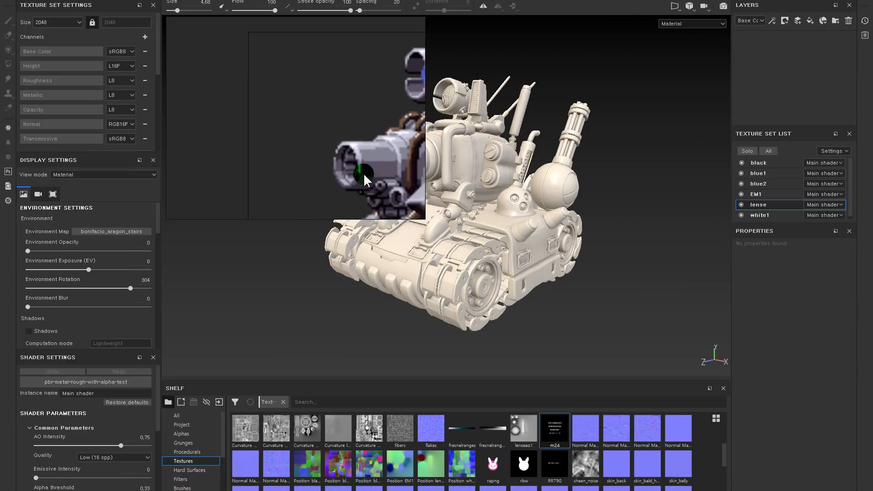
{"action": "middle_click_drag", "start_coordinate": [364, 174], "coordinate": [189, 93]}
{"action": "scroll", "coordinate": [274, 90], "scroll_direction": "down", "scroll_amount": 2}
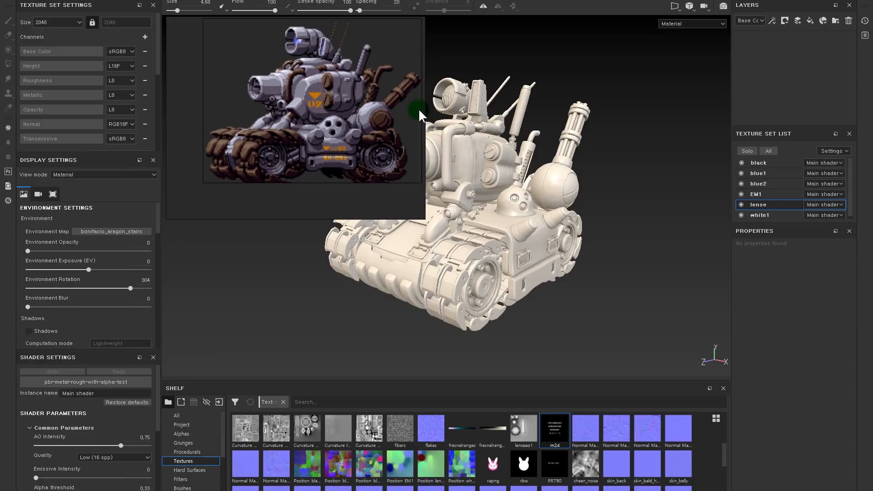
{"action": "scroll", "coordinate": [332, 130], "scroll_direction": "down", "scroll_amount": 2}
{"action": "left_click_drag", "start_coordinate": [591, 152], "coordinate": [587, 152], "text": "alt"}
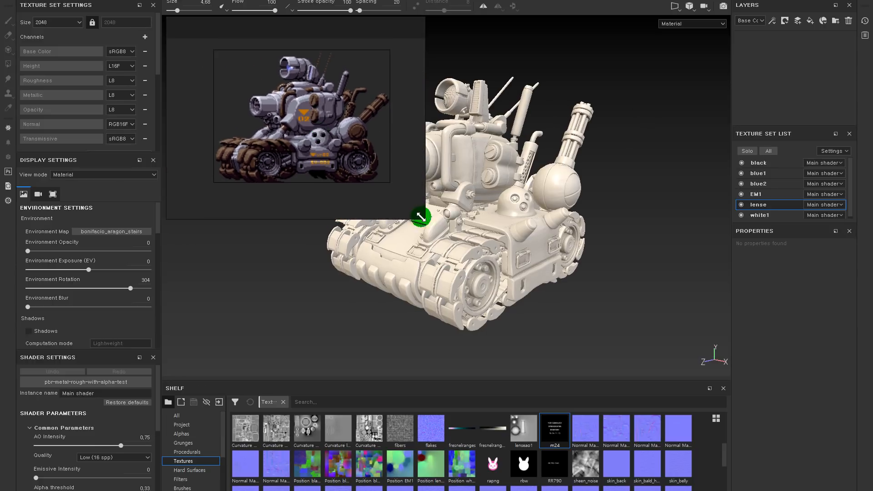
{"action": "left_click_drag", "start_coordinate": [423, 218], "coordinate": [365, 169]}
{"action": "middle_click_drag", "start_coordinate": [330, 130], "coordinate": [288, 103]}
Step: Position the tank model beside the reference image and look over the project's textures in a temporarily enlarged shelf
{"action": "left_click_drag", "start_coordinate": [455, 129], "coordinate": [517, 138], "text": "alt"}
{"action": "middle_click_drag", "start_coordinate": [517, 138], "coordinate": [580, 135], "text": "alt"}
{"action": "left_click_drag", "start_coordinate": [580, 135], "coordinate": [572, 140], "text": "alt"}
{"action": "right_click_drag", "start_coordinate": [579, 142], "coordinate": [599, 171], "text": "alt"}
{"action": "mouse_move", "coordinate": [599, 171]}
{"action": "left_mouse_down", "text": "alt"}
{"action": "mouse_move", "coordinate": [538, 206]}
{"action": "mouse_move", "coordinate": [577, 162]}
{"action": "mouse_move", "coordinate": [562, 181]}
{"action": "mouse_move", "coordinate": [584, 167]}
{"action": "left_mouse_up", "text": "alt"}
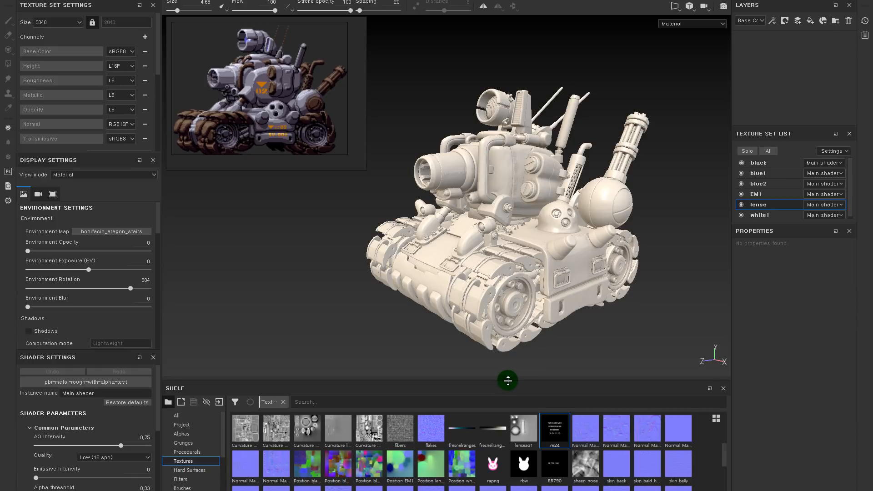
{"action": "left_click_drag", "start_coordinate": [509, 377], "coordinate": [516, 157]}
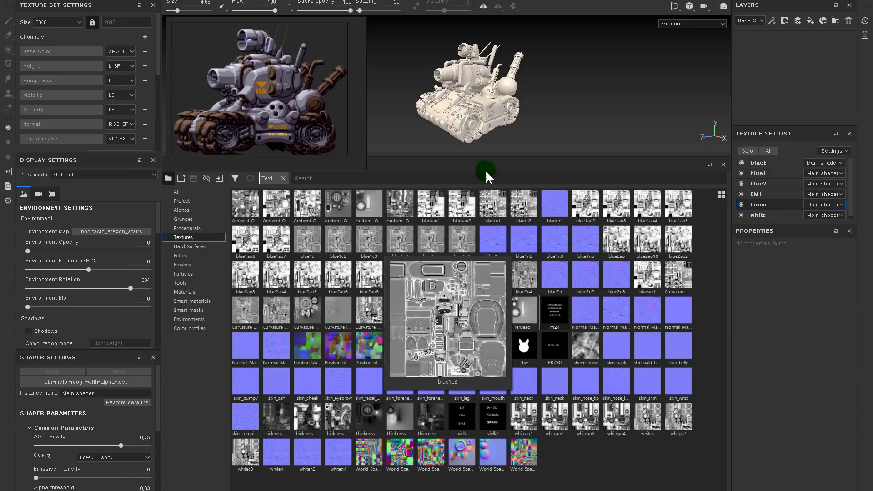
{"action": "left_click_drag", "start_coordinate": [480, 157], "coordinate": [488, 409]}
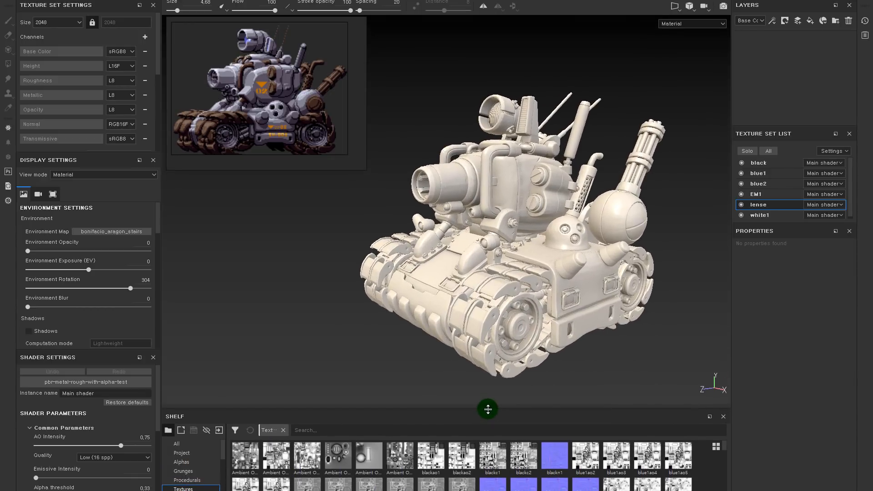
Step: Examine the untextured tank model from the front, the side and above, including close-ups of the hull, turret and wheels
{"action": "left_click_drag", "start_coordinate": [386, 213], "coordinate": [541, 284], "text": "alt"}
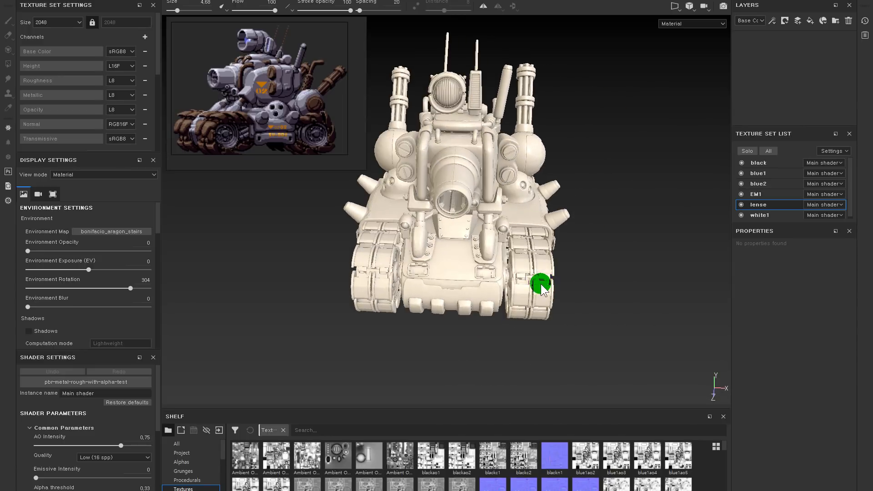
{"action": "middle_click_drag", "start_coordinate": [541, 285], "coordinate": [497, 187], "text": "alt"}
{"action": "left_click_drag", "start_coordinate": [497, 187], "coordinate": [431, 88], "text": "alt"}
{"action": "right_click_drag", "start_coordinate": [431, 88], "coordinate": [604, 169], "text": "alt"}
{"action": "left_click_drag", "start_coordinate": [604, 170], "coordinate": [460, 121], "text": "alt"}
{"action": "right_click_drag", "start_coordinate": [493, 138], "coordinate": [696, 263], "text": "alt"}
{"action": "middle_click_drag", "start_coordinate": [571, 146], "coordinate": [541, 138], "text": "alt"}
{"action": "left_click_drag", "start_coordinate": [571, 145], "coordinate": [577, 180], "text": "alt"}
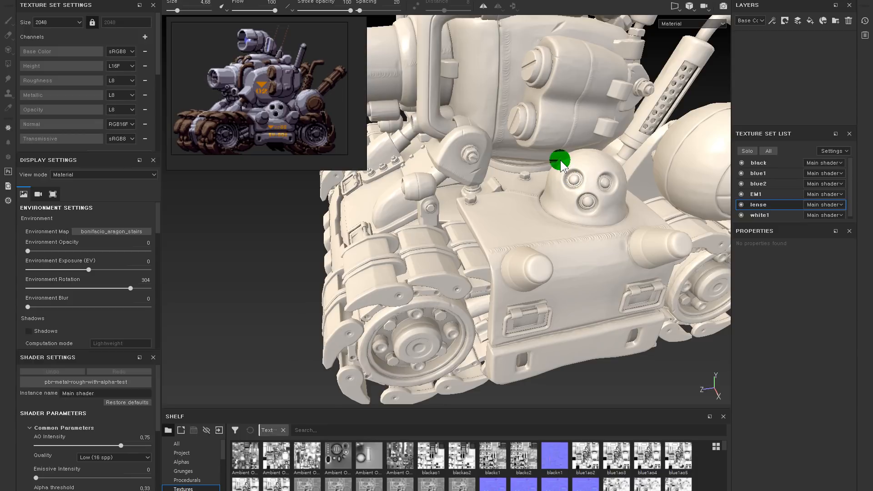
{"action": "middle_click_drag", "start_coordinate": [556, 157], "coordinate": [528, 286], "text": "alt"}
{"action": "right_click_drag", "start_coordinate": [528, 287], "coordinate": [499, 219], "text": "alt"}
{"action": "left_click_drag", "start_coordinate": [499, 219], "coordinate": [614, 152], "text": "alt"}
{"action": "right_click_drag", "start_coordinate": [614, 152], "coordinate": [608, 195], "text": "alt"}
{"action": "middle_click_drag", "start_coordinate": [608, 195], "coordinate": [600, 254], "text": "alt"}
{"action": "left_click_drag", "start_coordinate": [600, 253], "coordinate": [577, 220], "text": "alt"}
{"action": "right_click_drag", "start_coordinate": [577, 220], "coordinate": [563, 232], "text": "alt"}
{"action": "left_click", "coordinate": [560, 232]}
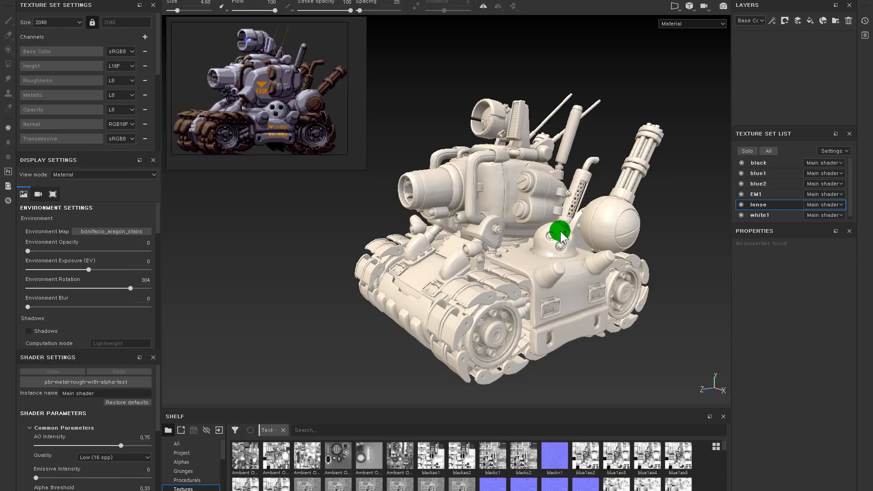
{"action": "left_click_drag", "start_coordinate": [518, 219], "coordinate": [545, 211], "text": "alt"}
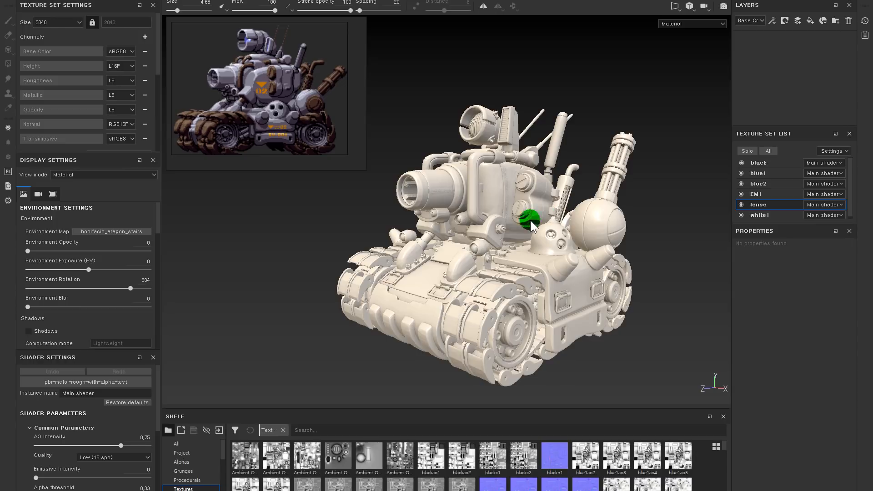
{"action": "left_click_drag", "start_coordinate": [526, 256], "coordinate": [527, 228], "text": "alt"}
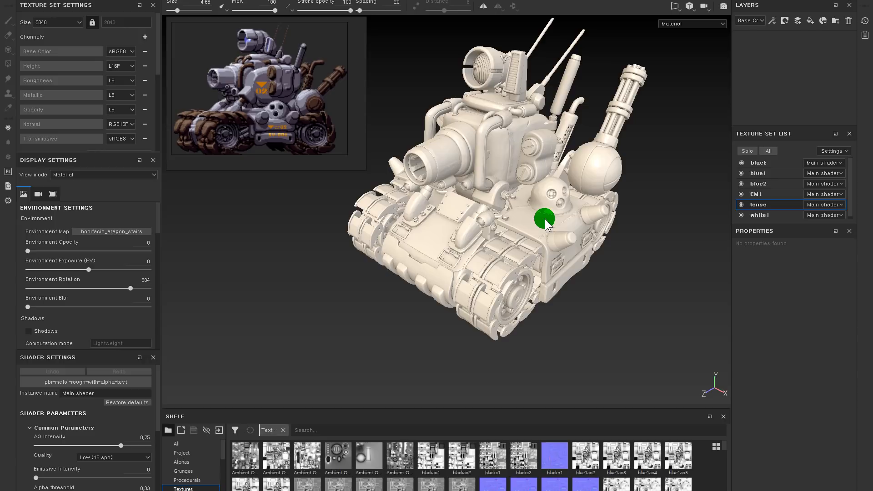
{"action": "left_click_drag", "start_coordinate": [537, 219], "coordinate": [500, 216], "text": "alt"}
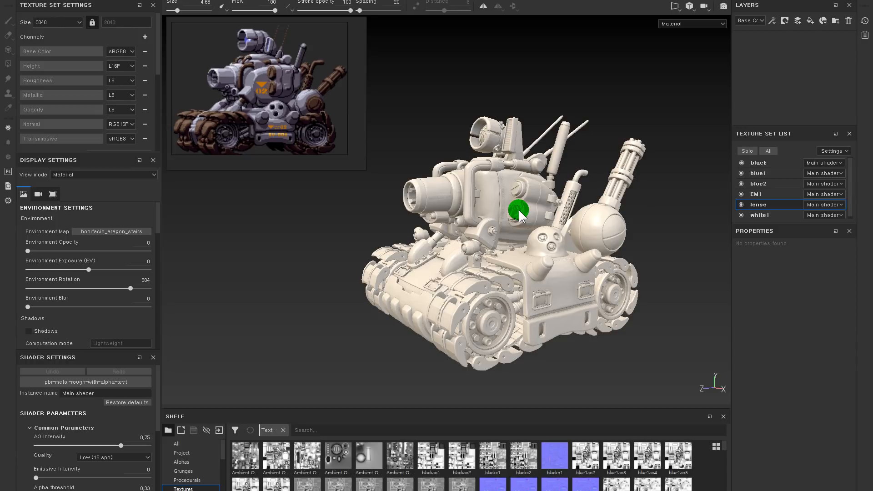
{"action": "left_click_drag", "start_coordinate": [519, 210], "coordinate": [508, 217], "text": "alt"}
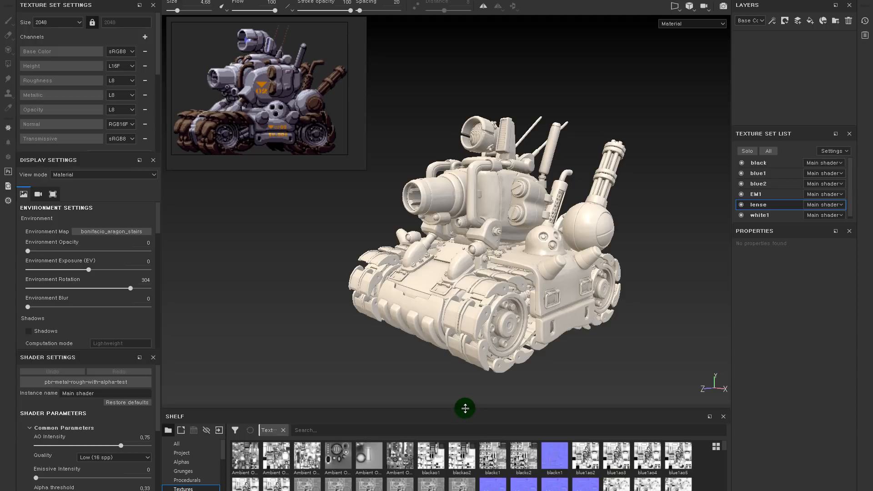
Step: Enlarge the shelf and browse its procedurals, grunges, alphas, project assets and materials, ending with the smart materials
{"action": "left_click_drag", "start_coordinate": [464, 408], "coordinate": [472, 319]}
{"action": "left_click", "coordinate": [188, 391]}
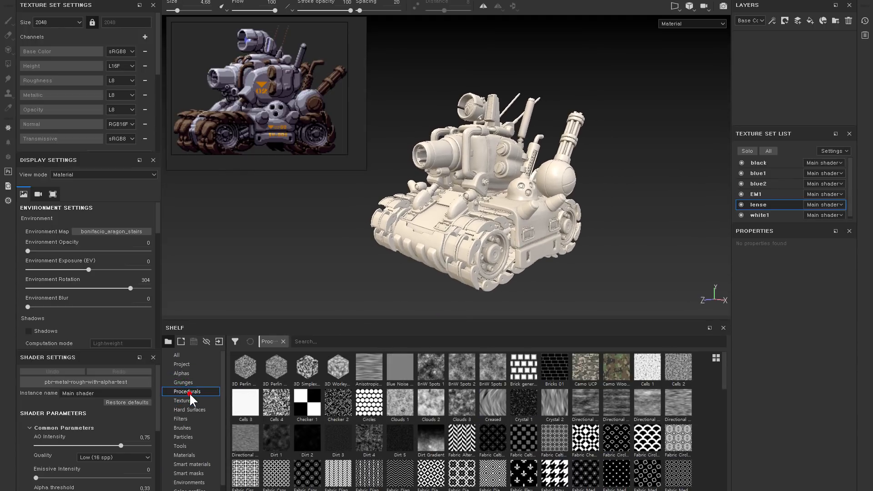
{"action": "left_click", "coordinate": [189, 383]}
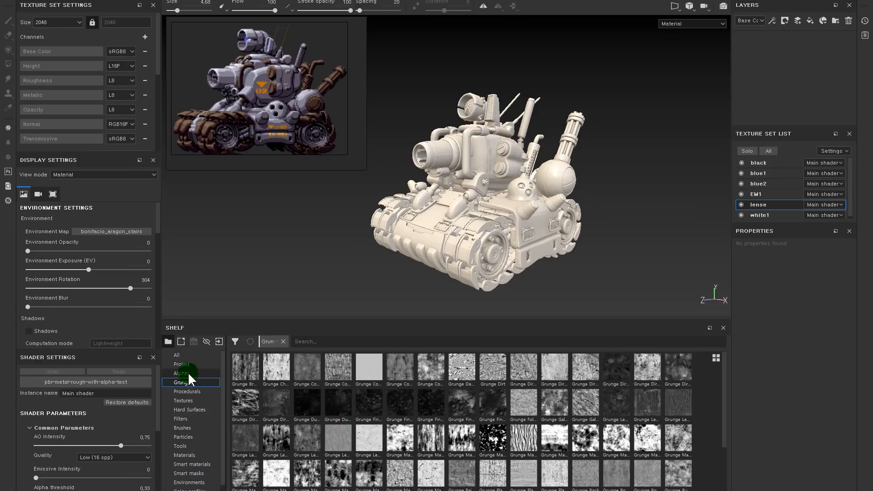
{"action": "left_click", "coordinate": [187, 373]}
{"action": "left_click", "coordinate": [187, 365]}
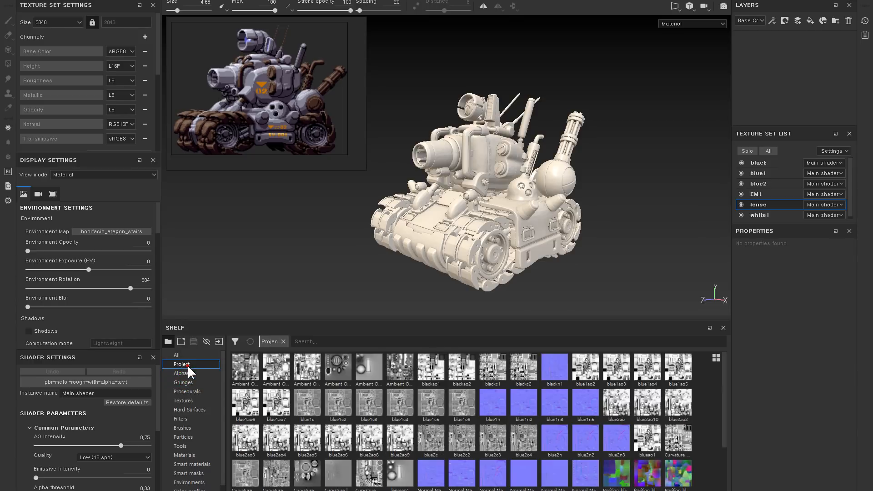
{"action": "left_click", "coordinate": [198, 454]}
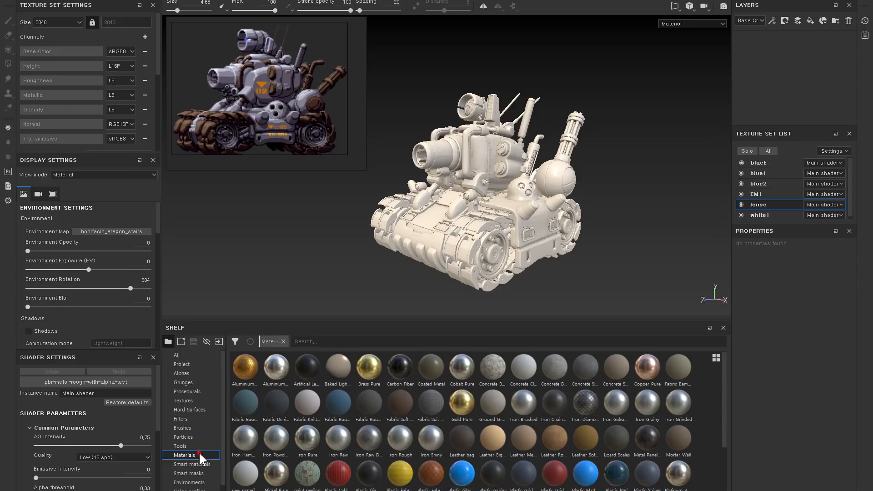
{"action": "left_click", "coordinate": [200, 463]}
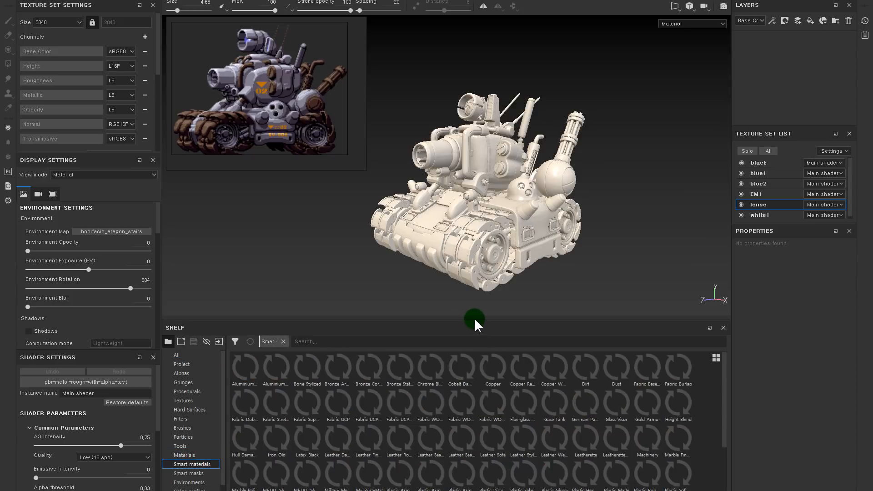
{"action": "left_click_drag", "start_coordinate": [475, 319], "coordinate": [474, 317]}
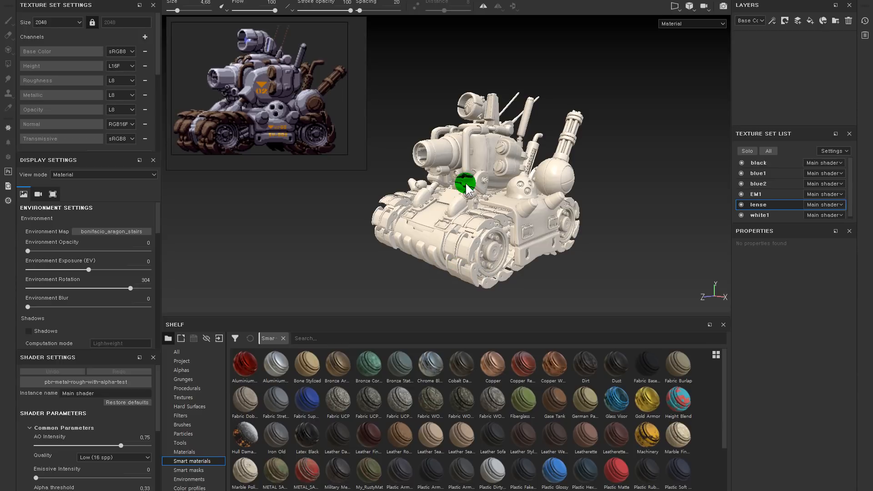
Step: Trim the reference window closely around the tank picture and move it out of the viewport
{"action": "left_click_drag", "start_coordinate": [356, 168], "coordinate": [344, 146]}
{"action": "mouse_move", "coordinate": [305, 130]}
{"action": "middle_mouse_down"}
{"action": "mouse_move", "coordinate": [298, 124]}
{"action": "mouse_move", "coordinate": [307, 128]}
{"action": "middle_mouse_up"}
{"action": "left_click_drag", "start_coordinate": [344, 155], "coordinate": [337, 153]}
{"action": "middle_click_drag", "start_coordinate": [283, 114], "coordinate": [265, 108]}
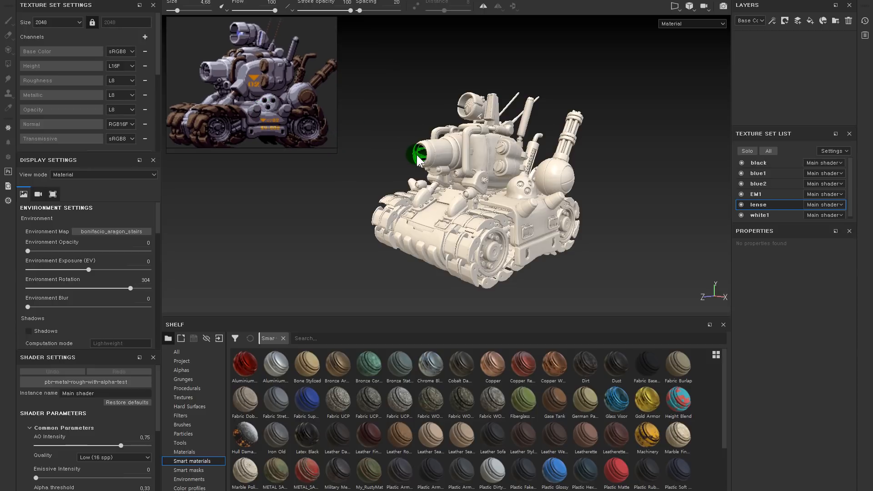
{"action": "left_click_drag", "start_coordinate": [275, 153], "coordinate": [275, 148]}
{"action": "left_click_drag", "start_coordinate": [280, 69], "coordinate": [0, 64]}
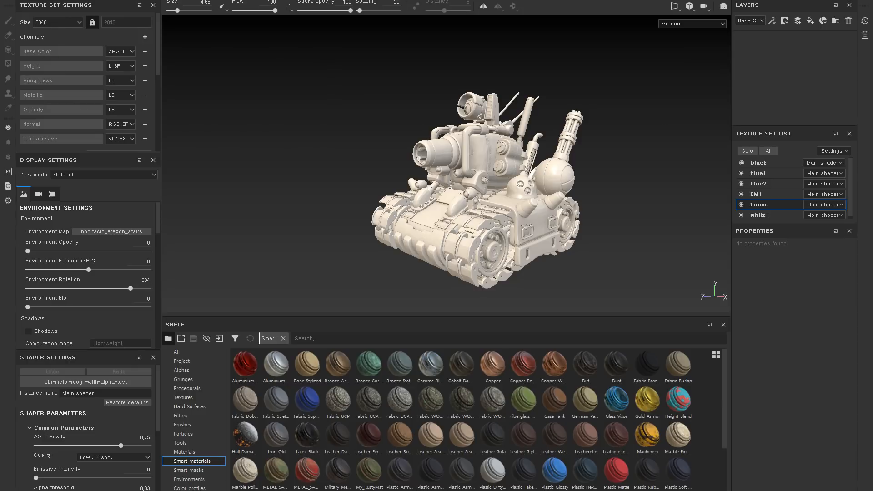
Step: Reduce the shelf's height and rotate the environment lighting around the tank to 317
{"action": "middle_click_drag", "start_coordinate": [659, 136], "coordinate": [517, 122]}
{"action": "left_click_drag", "start_coordinate": [484, 317], "coordinate": [481, 378]}
{"action": "left_click_drag", "start_coordinate": [399, 160], "coordinate": [397, 153], "text": "alt"}
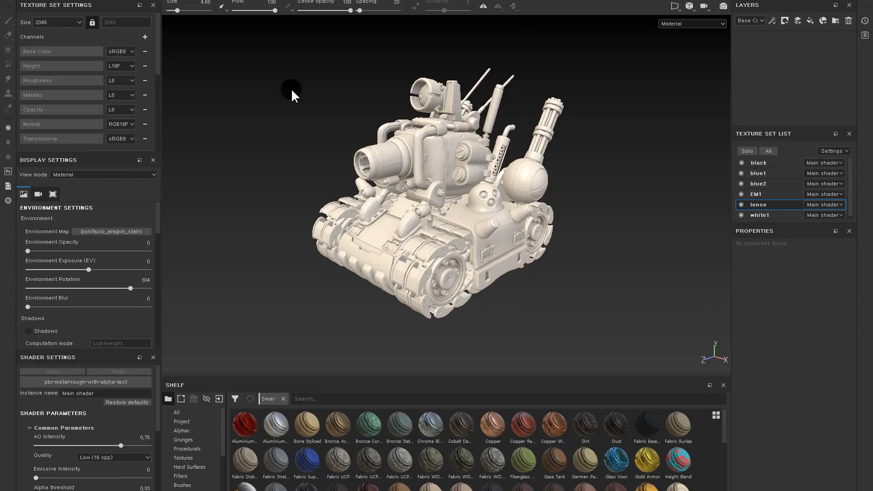
{"action": "left_click_drag", "start_coordinate": [514, 182], "coordinate": [480, 189], "text": "alt"}
{"action": "right_click_drag", "start_coordinate": [415, 203], "coordinate": [425, 222], "text": "shift"}
{"action": "left_click_drag", "start_coordinate": [457, 228], "coordinate": [491, 230], "text": "alt"}
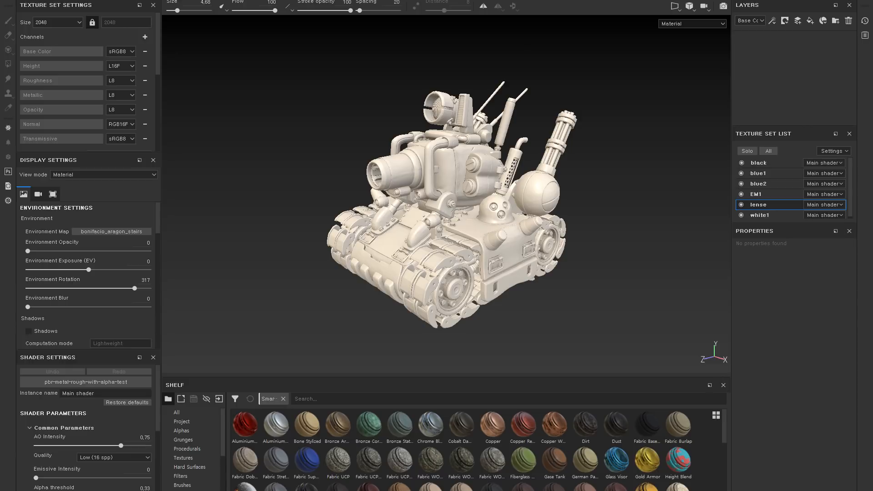
{"action": "left_click", "coordinate": [608, 176]}
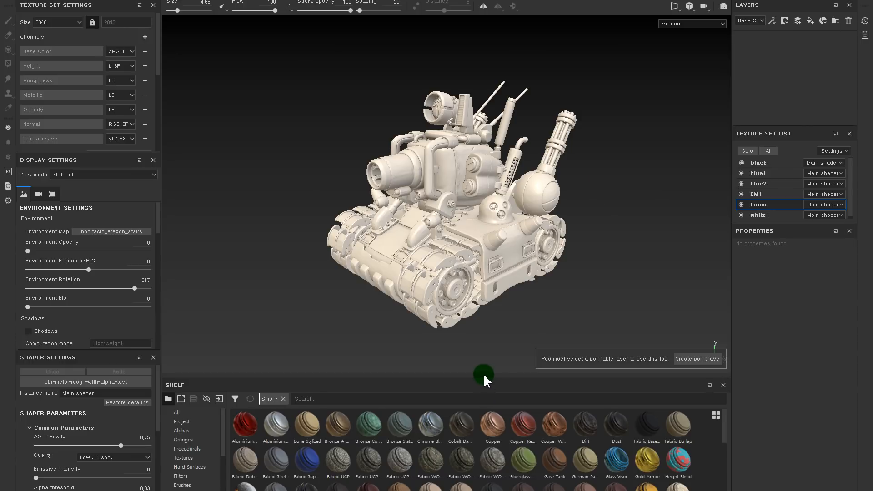
Step: Browse the smart materials in a taller shelf and inspect the bronze, military and My_RustyMat presets
{"action": "left_click_drag", "start_coordinate": [473, 375], "coordinate": [472, 340]}
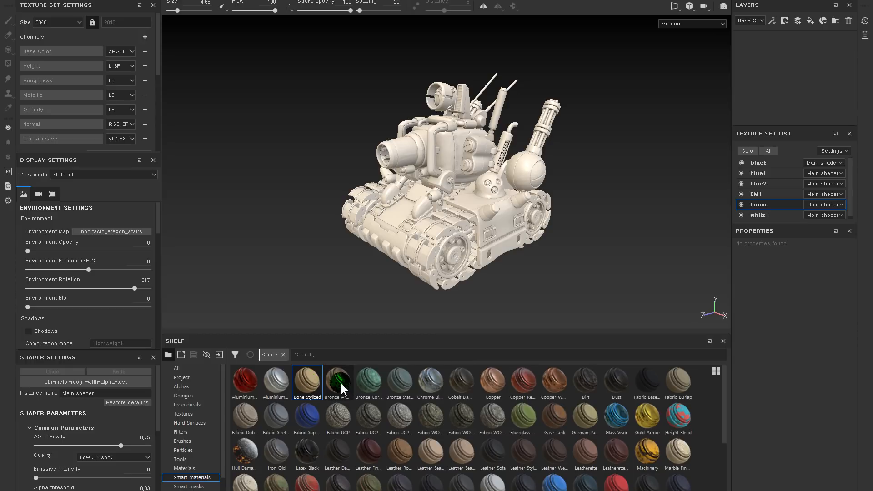
{"action": "left_click_drag", "start_coordinate": [340, 381], "coordinate": [505, 314]}
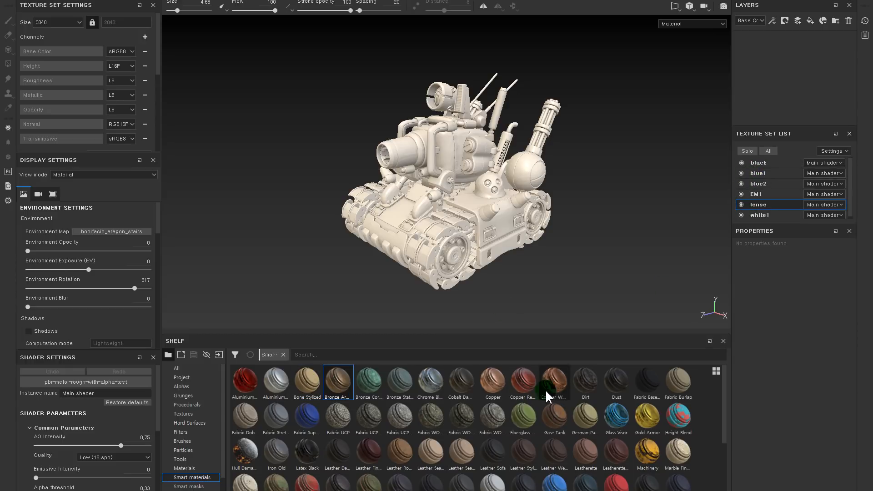
{"action": "scroll", "coordinate": [541, 407], "scroll_direction": "down", "scroll_amount": 3}
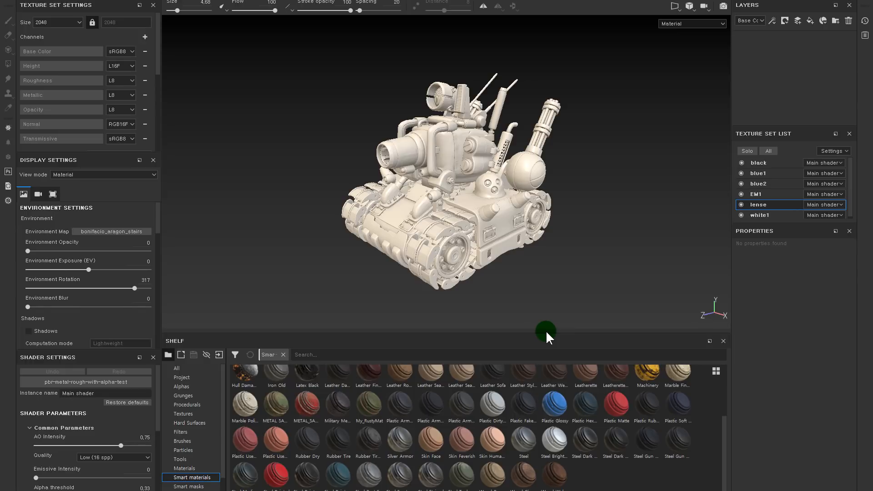
{"action": "left_click_drag", "start_coordinate": [546, 331], "coordinate": [544, 310]}
{"action": "left_click", "coordinate": [406, 381]}
{"action": "left_click", "coordinate": [369, 405]}
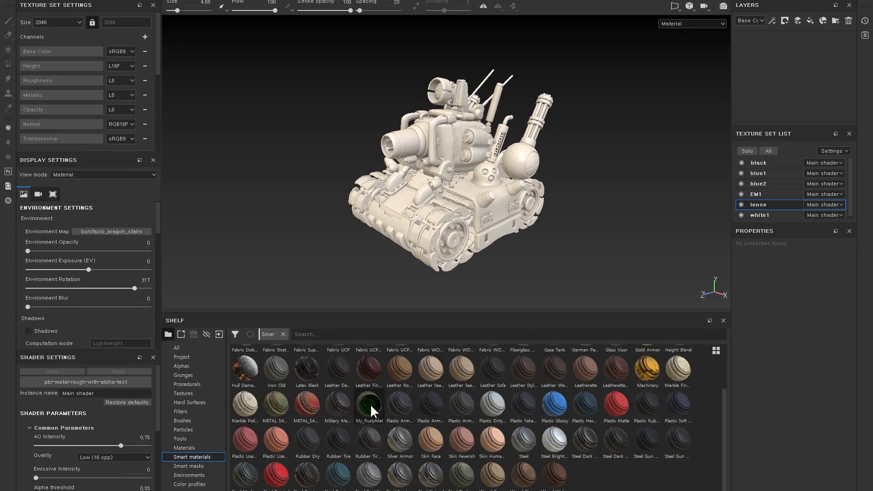
{"action": "left_click", "coordinate": [339, 401]}
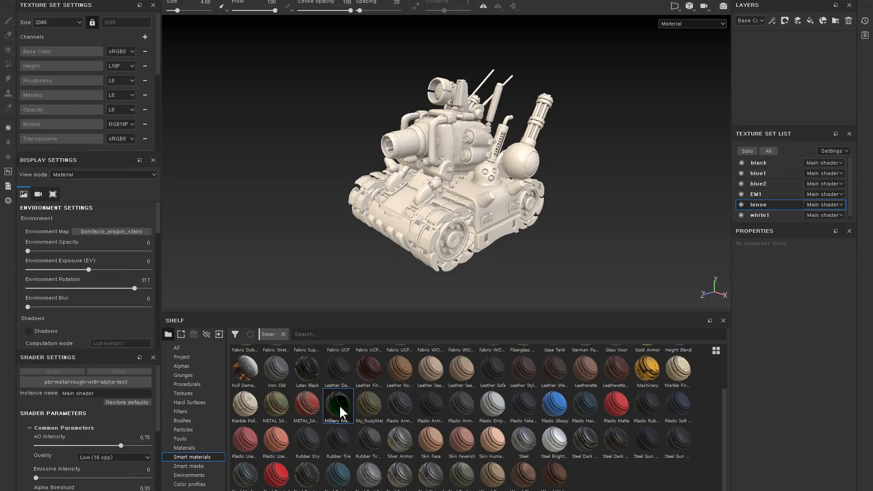
{"action": "mouse_move", "coordinate": [345, 406]}
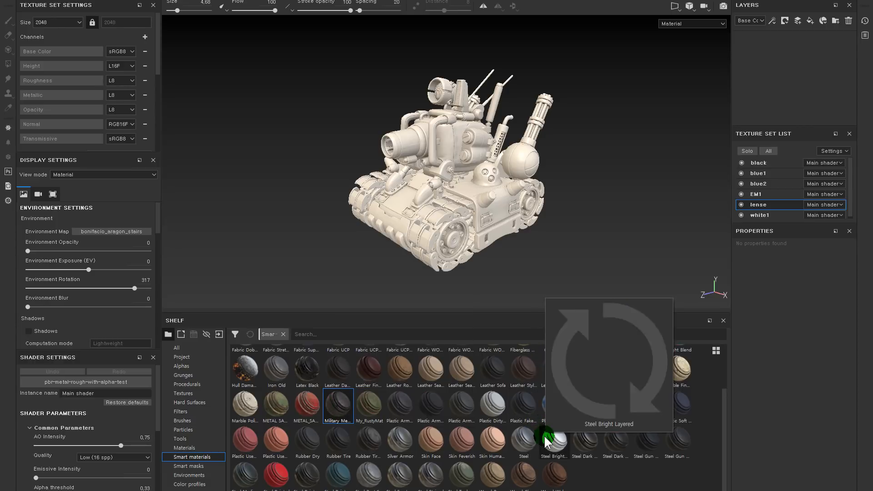
{"action": "left_click", "coordinate": [618, 475]}
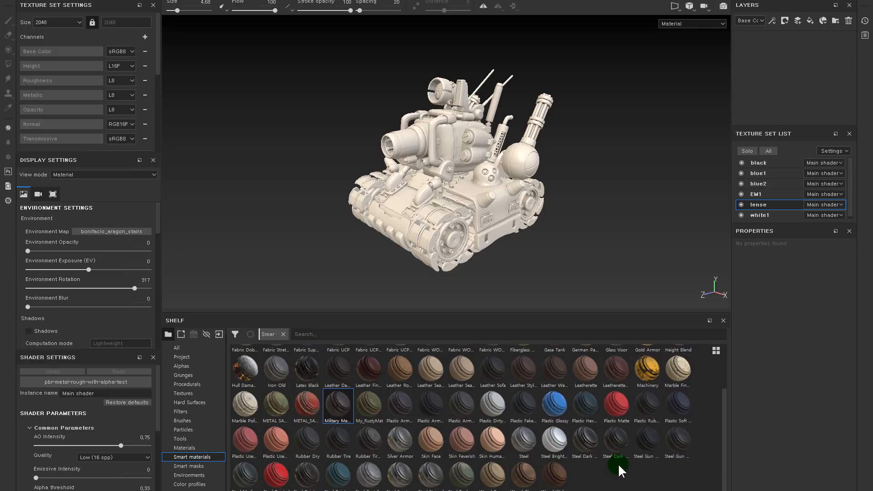
{"action": "left_click", "coordinate": [367, 418]}
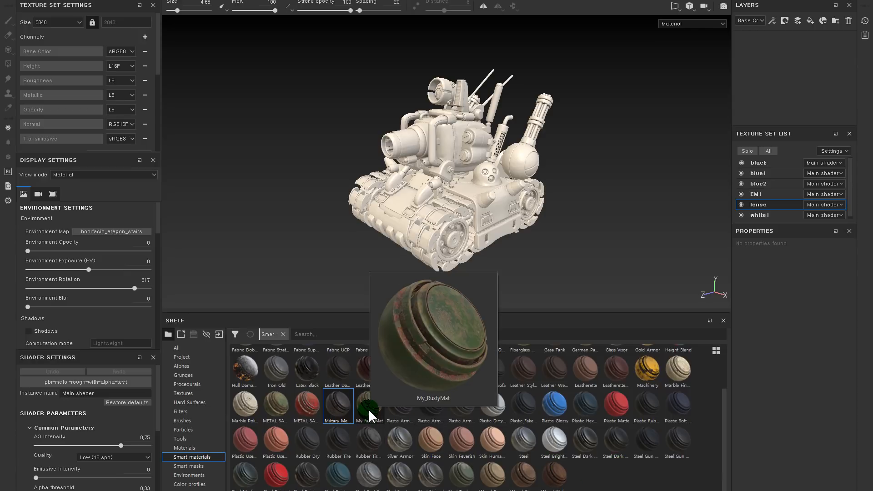
Step: Compare the METAL SANDY, My_RustyMat and dark green presets among the smart materials, ending on Military Metal
{"action": "left_click", "coordinate": [306, 405]}
{"action": "left_click", "coordinate": [277, 403]}
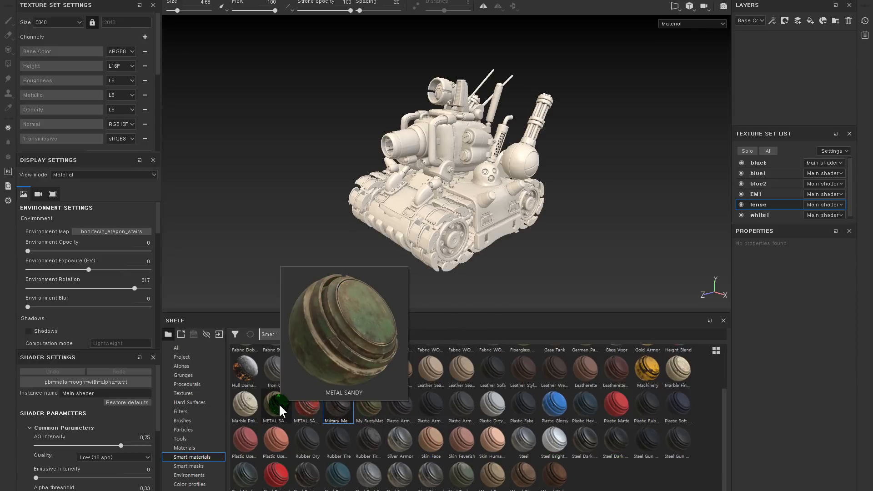
{"action": "left_click", "coordinate": [307, 408]}
{"action": "left_click", "coordinate": [356, 409]}
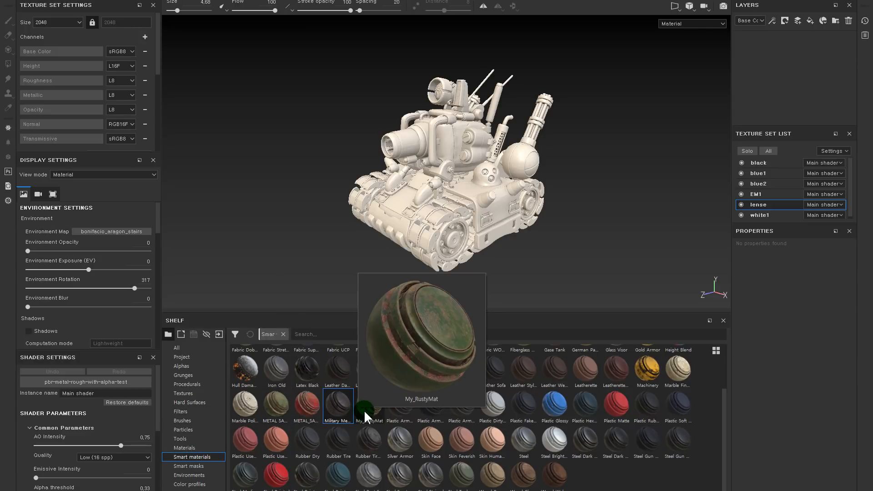
{"action": "scroll", "coordinate": [552, 426], "scroll_direction": "up", "scroll_amount": 2}
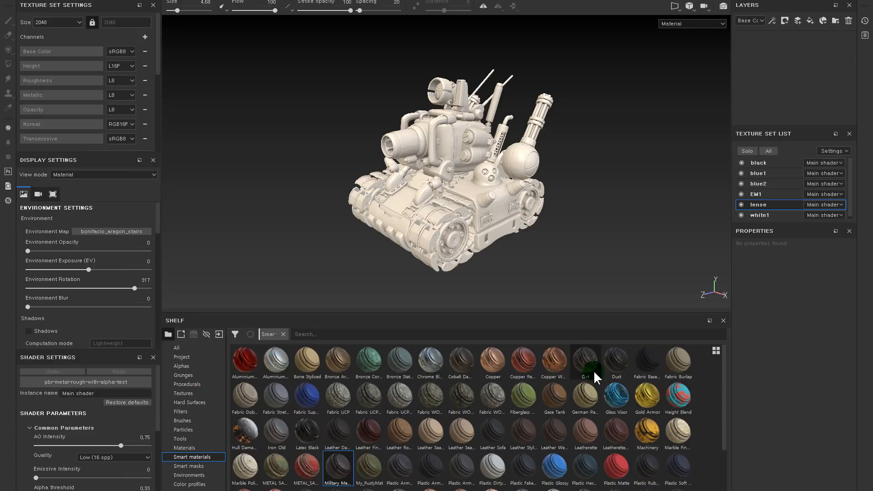
{"action": "scroll", "coordinate": [308, 368], "scroll_direction": "down", "scroll_amount": 2}
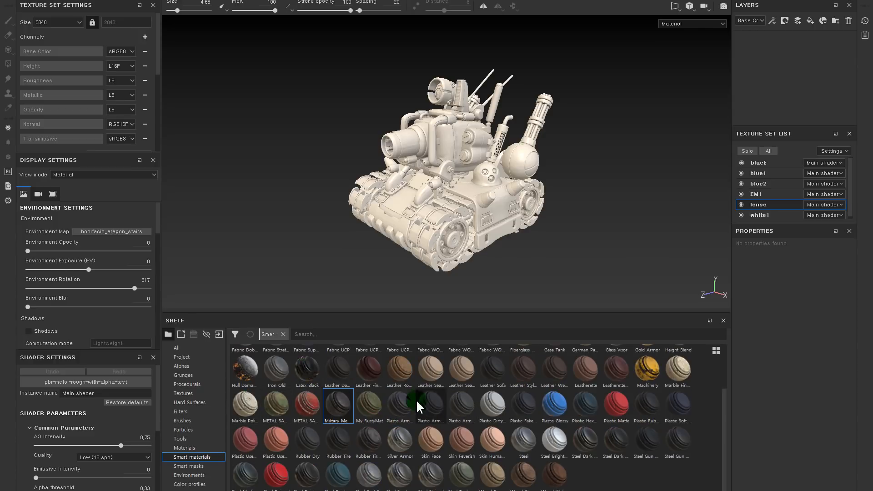
{"action": "left_click", "coordinate": [458, 475]}
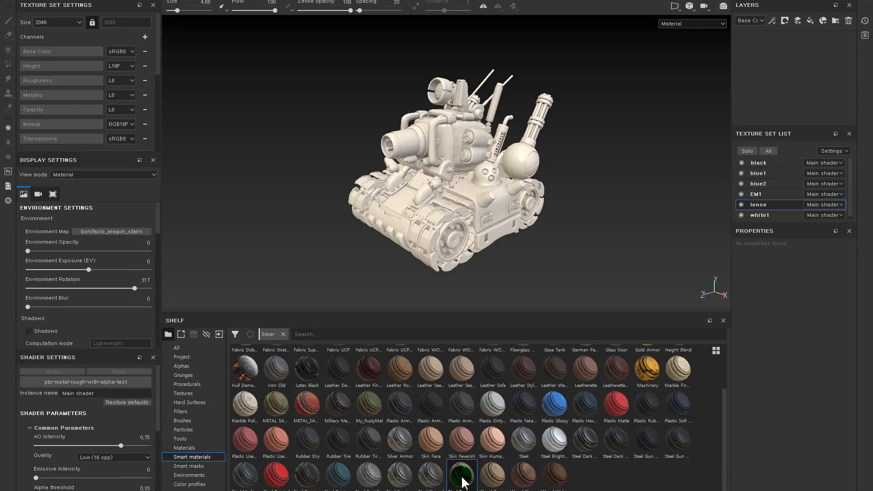
{"action": "mouse_move", "coordinate": [462, 482]}
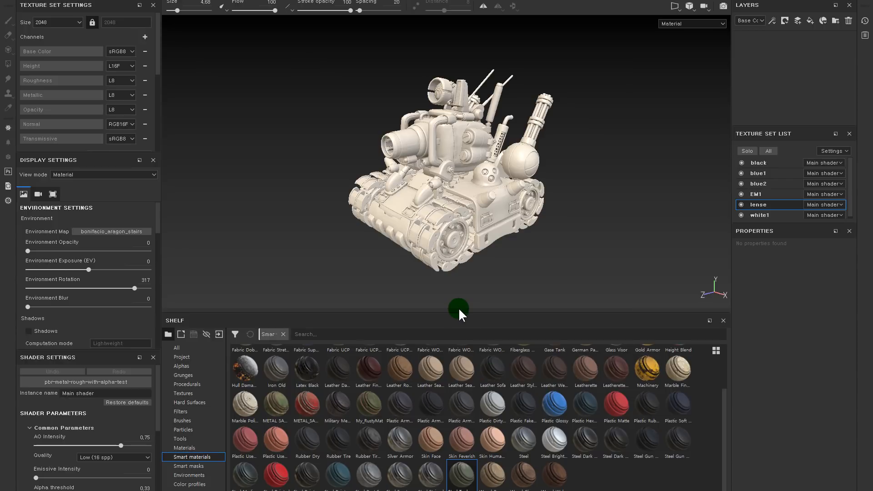
{"action": "mouse_move", "coordinate": [343, 410]}
{"action": "left_mouse_down"}
{"action": "mouse_move", "coordinate": [458, 341]}
{"action": "mouse_move", "coordinate": [797, 83]}
{"action": "mouse_move", "coordinate": [299, 409]}
{"action": "mouse_move", "coordinate": [348, 410]}
{"action": "left_mouse_up"}
Step: Toggle the visibility of the blue2 and white1 texture sets to check which tank parts they cover
{"action": "left_click", "coordinate": [740, 181]}
{"action": "left_click", "coordinate": [739, 181]}
{"action": "left_click", "coordinate": [739, 216]}
{"action": "left_click", "coordinate": [739, 215]}
Step: Bring up the reference image window, move it beside the tank model and shrink it
{"action": "key", "text": "alt+Tab"}
{"action": "right_click_drag", "start_coordinate": [387, 123], "coordinate": [306, 72]}
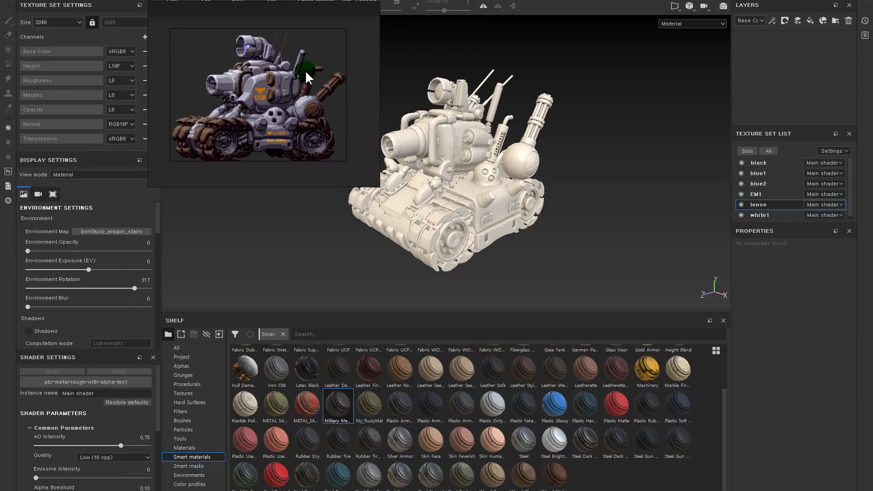
{"action": "left_click_drag", "start_coordinate": [379, 186], "coordinate": [331, 147]}
Step: Navigate the reference board from the pixel-art tank to the real tank photo and view its turret up close
{"action": "scroll", "coordinate": [230, 86], "scroll_direction": "down", "scroll_amount": 5}
{"action": "scroll", "coordinate": [224, 115], "scroll_direction": "up", "scroll_amount": 2}
{"action": "middle_click_drag", "start_coordinate": [225, 118], "coordinate": [237, 104]}
{"action": "scroll", "coordinate": [246, 80], "scroll_direction": "up", "scroll_amount": 4}
{"action": "middle_click_drag", "start_coordinate": [259, 75], "coordinate": [272, 9]}
{"action": "scroll", "coordinate": [261, 66], "scroll_direction": "down", "scroll_amount": 3}
{"action": "scroll", "coordinate": [246, 114], "scroll_direction": "up", "scroll_amount": 5}
{"action": "middle_click_drag", "start_coordinate": [219, 125], "coordinate": [275, 37]}
{"action": "scroll", "coordinate": [271, 43], "scroll_direction": "up", "scroll_amount": 4}
{"action": "middle_click_drag", "start_coordinate": [196, 43], "coordinate": [256, 54]}
{"action": "scroll", "coordinate": [256, 56], "scroll_direction": "up", "scroll_amount": 4}
{"action": "middle_click_drag", "start_coordinate": [260, 97], "coordinate": [265, 60]}
{"action": "middle_click_drag", "start_coordinate": [262, 142], "coordinate": [267, 64]}
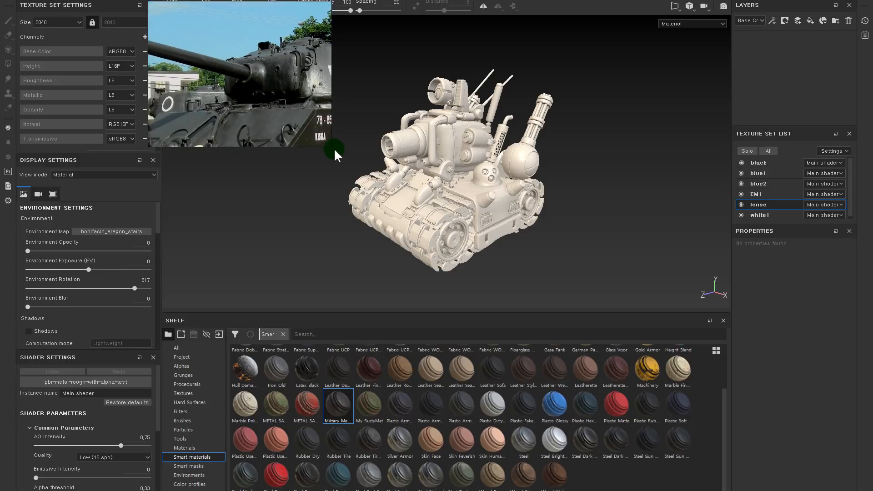
Step: Enlarge the reference window slightly and examine the real tank's tracks, wheels and front hull in the photo
{"action": "left_click_drag", "start_coordinate": [331, 146], "coordinate": [338, 164]}
{"action": "middle_click_drag", "start_coordinate": [293, 113], "coordinate": [299, 86]}
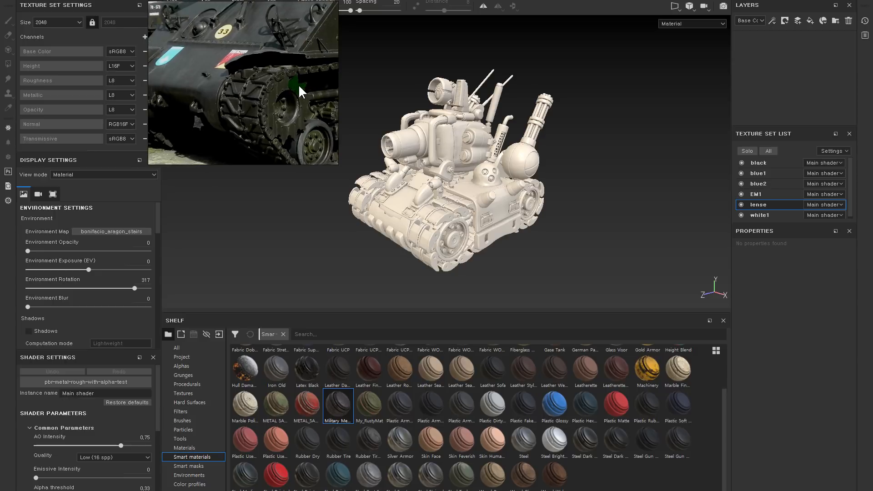
{"action": "scroll", "coordinate": [296, 86], "scroll_direction": "up", "scroll_amount": 4}
{"action": "middle_click_drag", "start_coordinate": [228, 47], "coordinate": [263, 97]}
{"action": "scroll", "coordinate": [261, 96], "scroll_direction": "down", "scroll_amount": 2}
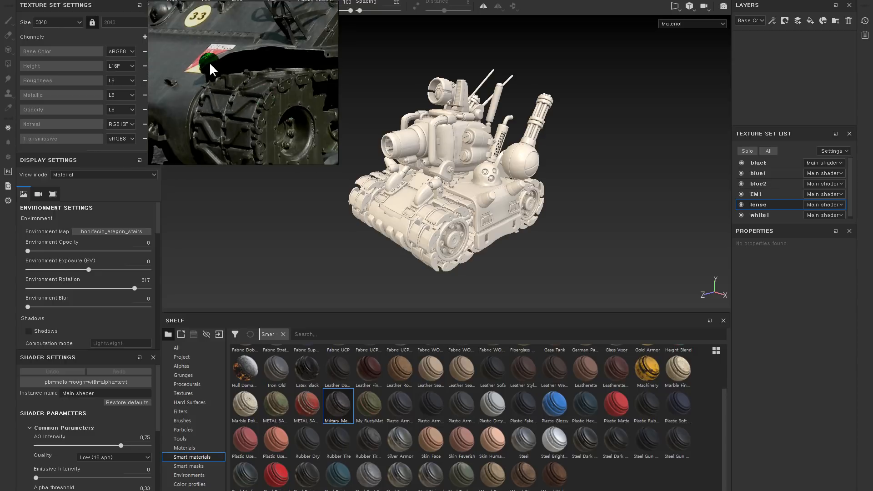
{"action": "middle_click_drag", "start_coordinate": [210, 69], "coordinate": [210, 54]}
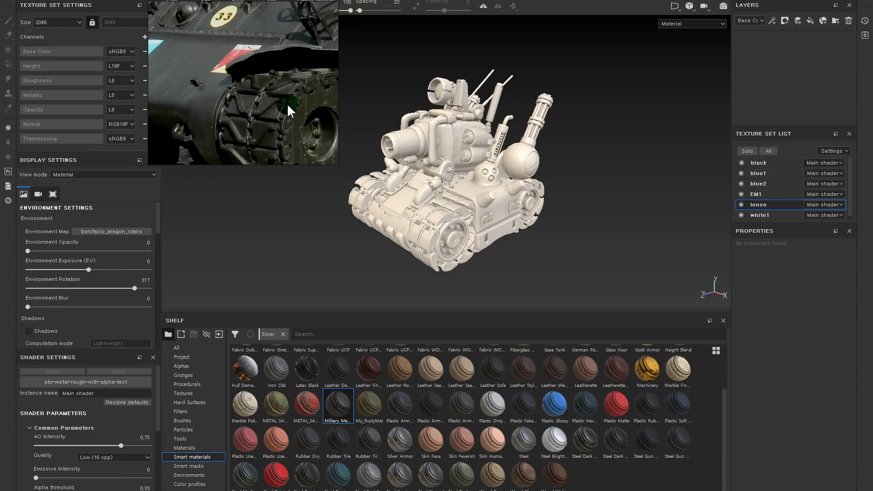
{"action": "middle_click_drag", "start_coordinate": [312, 118], "coordinate": [246, 45]}
{"action": "scroll", "coordinate": [270, 115], "scroll_direction": "up", "scroll_amount": 4}
{"action": "middle_click_drag", "start_coordinate": [279, 117], "coordinate": [220, 26]}
{"action": "scroll", "coordinate": [280, 53], "scroll_direction": "down", "scroll_amount": 3}
{"action": "scroll", "coordinate": [270, 126], "scroll_direction": "down", "scroll_amount": 2}
Step: Examine the paint, wear and white markings on the real tank's turret and side armour in the reference photo
{"action": "middle_click_drag", "start_coordinate": [266, 80], "coordinate": [346, 112]}
{"action": "scroll", "coordinate": [239, 97], "scroll_direction": "up", "scroll_amount": 2}
{"action": "scroll", "coordinate": [252, 94], "scroll_direction": "down", "scroll_amount": 4}
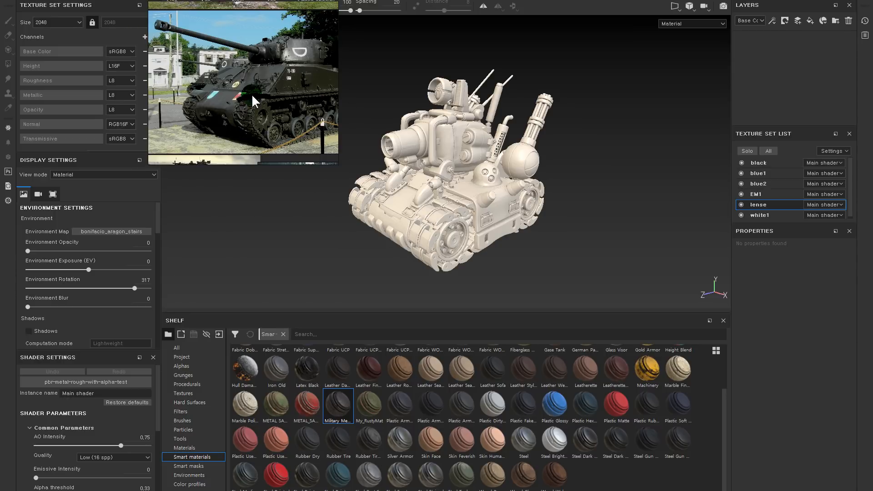
{"action": "scroll", "coordinate": [277, 67], "scroll_direction": "up", "scroll_amount": 5}
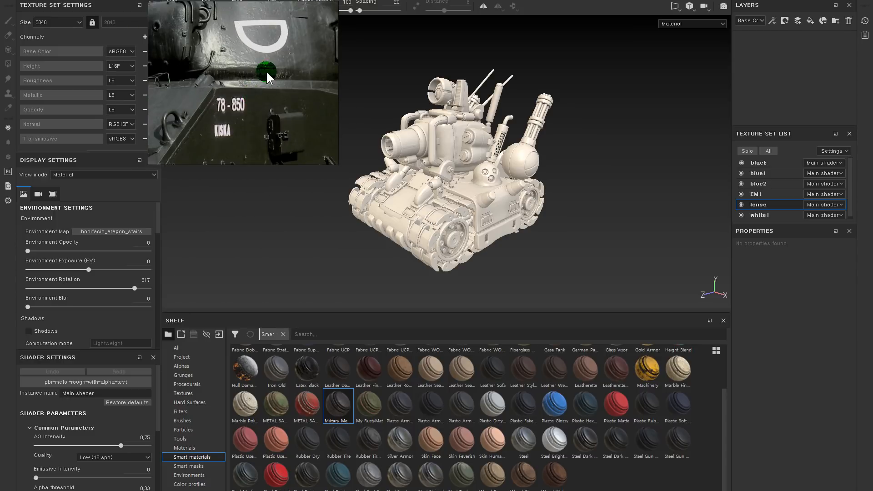
{"action": "middle_click_drag", "start_coordinate": [263, 82], "coordinate": [268, 55]}
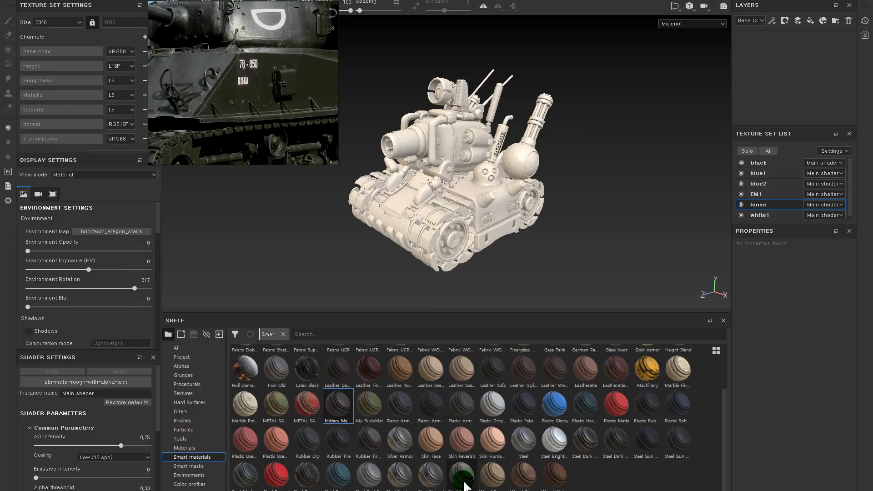
Step: Make blue1 the active texture set and toggle its visibility to identify its parts on the tank
{"action": "left_click", "coordinate": [756, 171]}
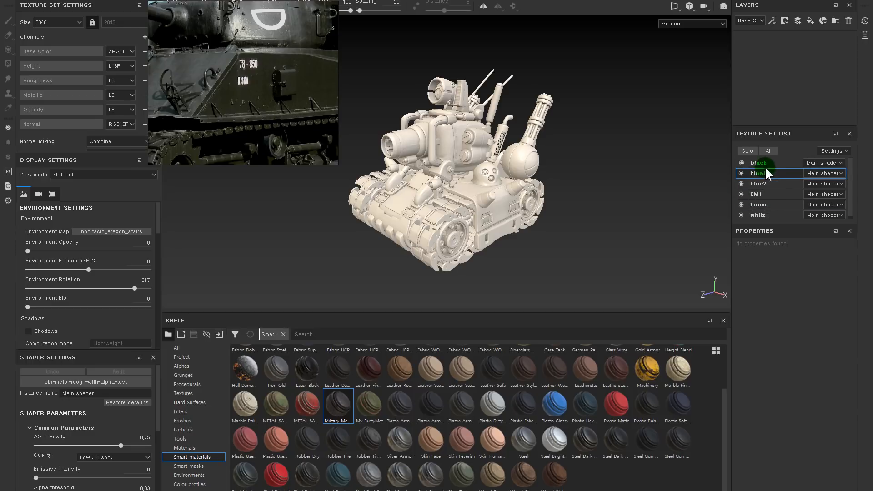
{"action": "left_click", "coordinate": [741, 173]}
{"action": "left_click", "coordinate": [738, 171]}
{"action": "left_click", "coordinate": [738, 172]}
Step: Hide the lense texture set, checking its parts on the front of the turret up close
{"action": "left_click", "coordinate": [741, 204]}
{"action": "left_click_drag", "start_coordinate": [475, 145], "coordinate": [527, 136], "text": "alt"}
{"action": "right_click_drag", "start_coordinate": [464, 135], "coordinate": [676, 245], "text": "alt"}
{"action": "left_click_drag", "start_coordinate": [573, 132], "coordinate": [523, 119], "text": "alt"}
{"action": "right_click_drag", "start_coordinate": [523, 111], "coordinate": [592, 145], "text": "alt"}
{"action": "middle_click_drag", "start_coordinate": [548, 119], "coordinate": [559, 137], "text": "alt"}
{"action": "left_click", "coordinate": [738, 205]}
{"action": "left_click", "coordinate": [742, 203]}
{"action": "left_click", "coordinate": [741, 203]}
{"action": "left_click", "coordinate": [741, 203]}
{"action": "left_click", "coordinate": [742, 203]}
Step: Toggle the white1 and EM1 texture sets off and on to identify the parts they cover
{"action": "left_click", "coordinate": [741, 214]}
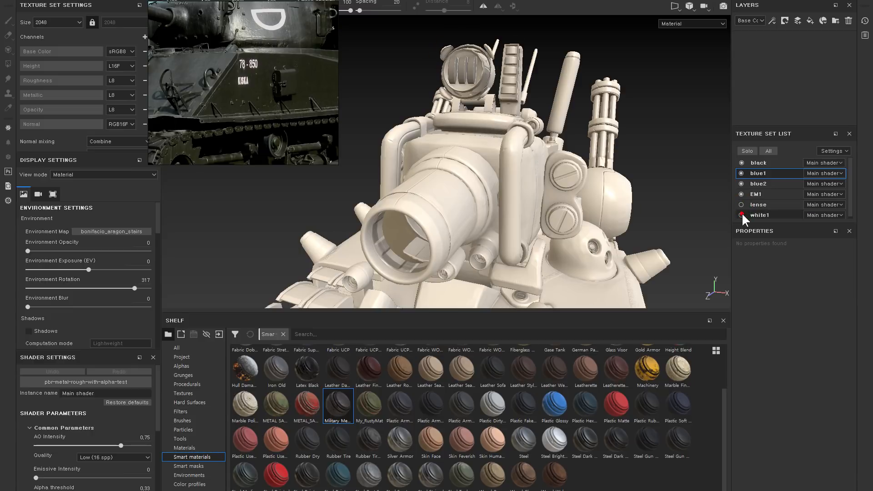
{"action": "left_click", "coordinate": [741, 214]}
{"action": "left_click", "coordinate": [742, 194]}
{"action": "left_click", "coordinate": [742, 194]}
{"action": "left_click", "coordinate": [742, 195]}
{"action": "left_click", "coordinate": [742, 194]}
Step: View the whole tank and toggle blue1, blue2, black and white1 in turn to identify each set's parts
{"action": "right_click_drag", "start_coordinate": [596, 220], "coordinate": [325, 201], "text": "alt"}
{"action": "middle_click_drag", "start_coordinate": [545, 248], "coordinate": [559, 113], "text": "alt"}
{"action": "left_click_drag", "start_coordinate": [559, 114], "coordinate": [660, 193], "text": "alt"}
{"action": "left_click", "coordinate": [741, 173]}
{"action": "left_click", "coordinate": [742, 173]}
{"action": "left_click", "coordinate": [742, 183]}
{"action": "left_click", "coordinate": [742, 183]}
{"action": "left_click", "coordinate": [741, 163]}
{"action": "left_click", "coordinate": [741, 163]}
{"action": "left_click", "coordinate": [741, 215]}
{"action": "left_click", "coordinate": [741, 215]}
{"action": "left_click_drag", "start_coordinate": [550, 214], "coordinate": [563, 188], "text": "alt"}
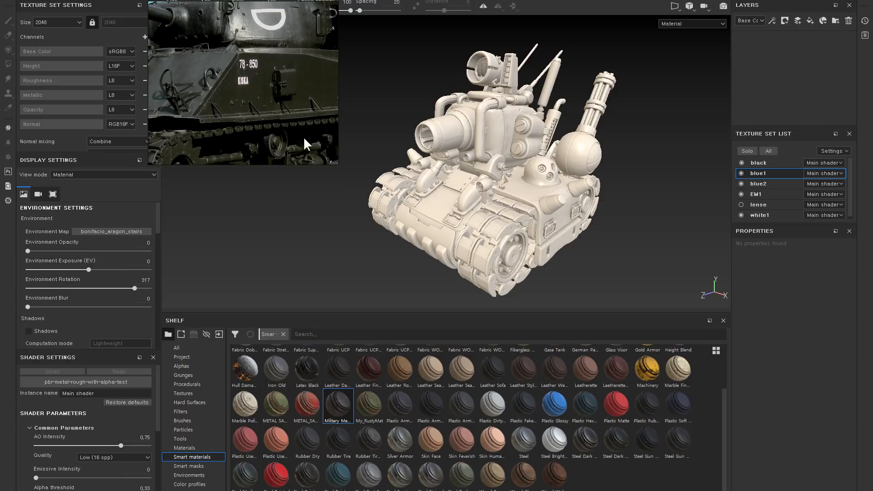
Step: Recheck which tank parts belong to the black, blue1 and blue2 texture sets by toggling their visibility
{"action": "left_click", "coordinate": [590, 107]}
{"action": "left_click", "coordinate": [421, 148]}
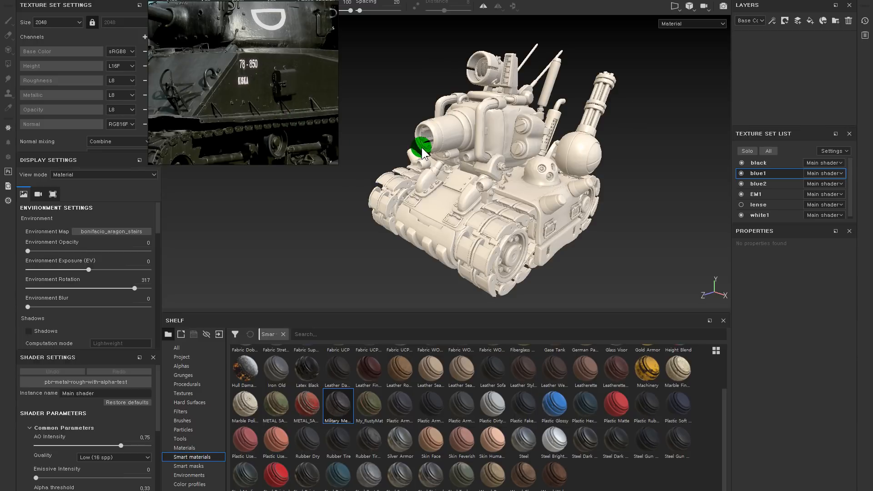
{"action": "left_click", "coordinate": [566, 184]}
{"action": "left_click", "coordinate": [741, 163]}
{"action": "left_click", "coordinate": [741, 173]}
{"action": "left_click", "coordinate": [742, 174]}
{"action": "left_click", "coordinate": [741, 183]}
{"action": "left_click", "coordinate": [741, 184]}
Step: Make blue2 the active texture set and compare its parts with those of blue1 by toggling both
{"action": "left_click", "coordinate": [764, 184]}
{"action": "left_click_drag", "start_coordinate": [539, 168], "coordinate": [539, 165], "text": "alt"}
{"action": "left_click", "coordinate": [741, 183]}
{"action": "left_click", "coordinate": [741, 183]}
{"action": "left_click", "coordinate": [741, 184]}
{"action": "left_click", "coordinate": [741, 184]}
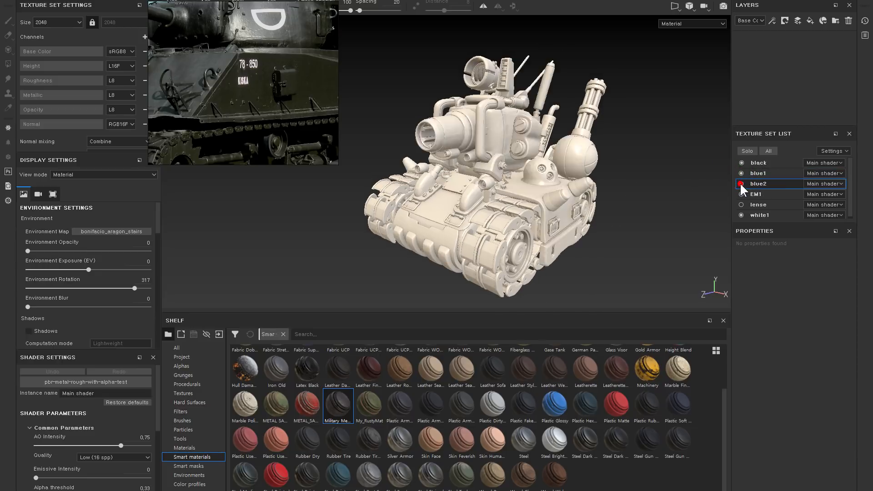
{"action": "left_click", "coordinate": [741, 183]}
{"action": "left_click", "coordinate": [742, 183]}
{"action": "left_click", "coordinate": [740, 173]}
{"action": "left_click", "coordinate": [741, 173]}
Step: Apply the METAL SANDY smart material to the blue2 texture set
{"action": "left_click", "coordinate": [769, 173]}
{"action": "left_click", "coordinate": [761, 184]}
{"action": "left_click", "coordinate": [757, 173]}
{"action": "left_click", "coordinate": [758, 185]}
{"action": "left_click_drag", "start_coordinate": [276, 405], "coordinate": [624, 85]}
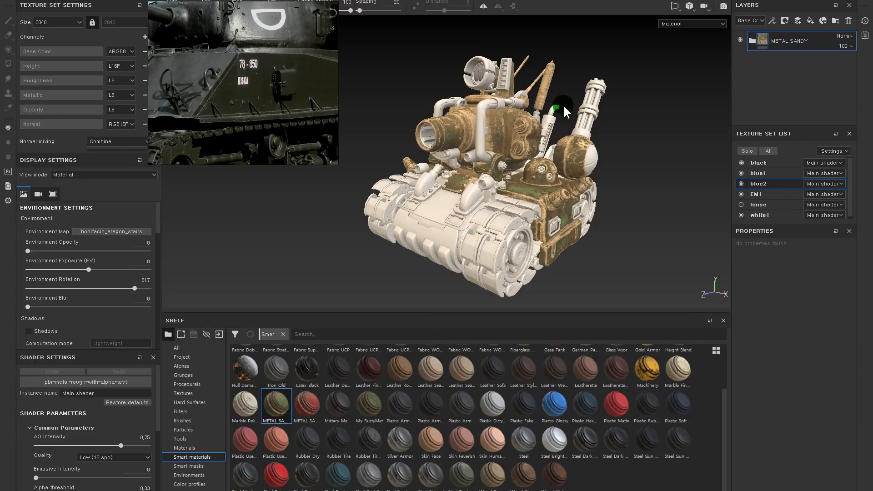
Step: Inspect the METAL SANDY material on the tank's turret and body from several angles
{"action": "left_click_drag", "start_coordinate": [535, 112], "coordinate": [533, 114], "text": "alt"}
{"action": "scroll", "coordinate": [593, 184], "scroll_direction": "up", "scroll_amount": 3}
{"action": "left_click_drag", "start_coordinate": [594, 178], "coordinate": [592, 193], "text": "alt"}
{"action": "middle_click_drag", "start_coordinate": [589, 180], "coordinate": [590, 129], "text": "alt"}
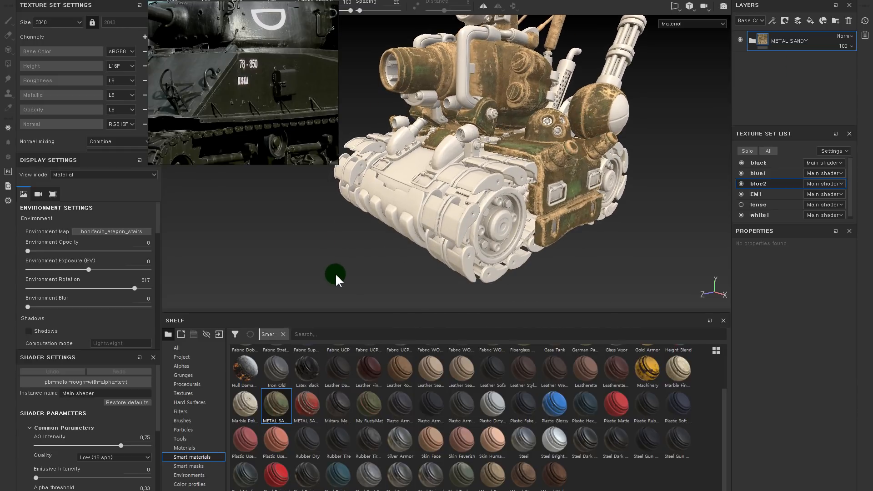
{"action": "left_click_drag", "start_coordinate": [478, 102], "coordinate": [482, 124], "text": "alt"}
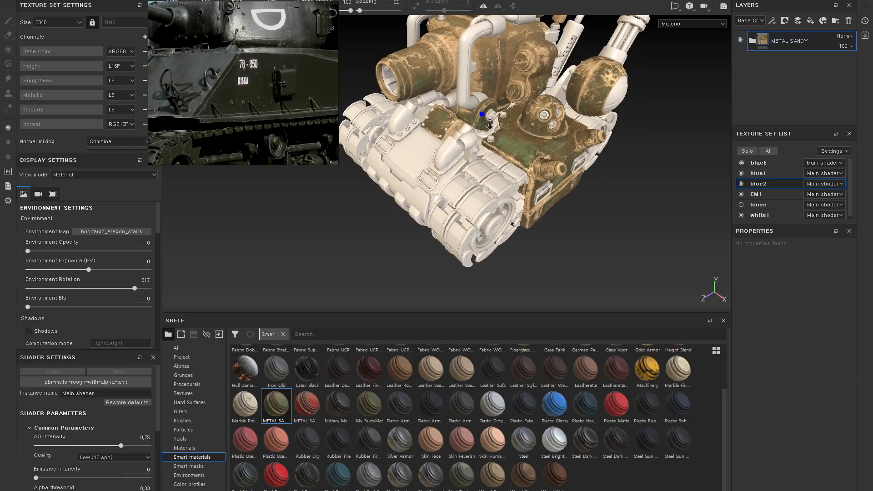
{"action": "right_click_drag", "start_coordinate": [482, 114], "coordinate": [563, 168], "text": "alt"}
{"action": "left_click_drag", "start_coordinate": [564, 168], "coordinate": [528, 163], "text": "alt"}
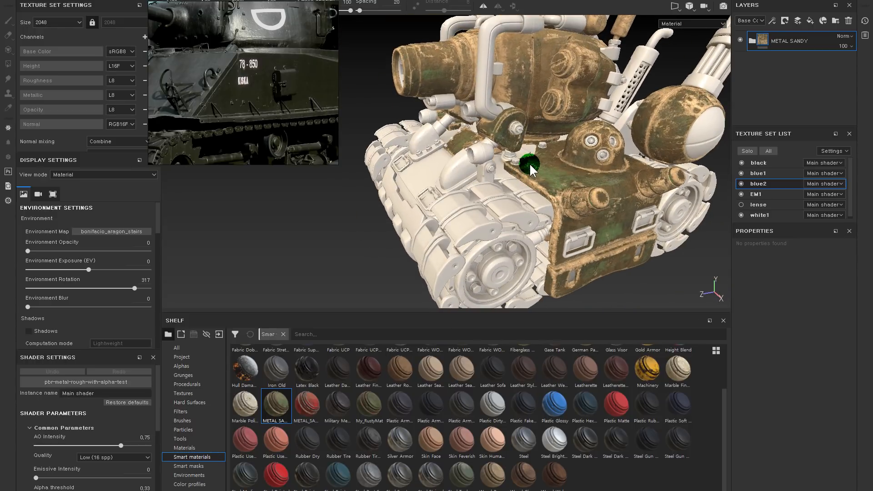
{"action": "right_click_drag", "start_coordinate": [529, 165], "coordinate": [508, 160], "text": "alt"}
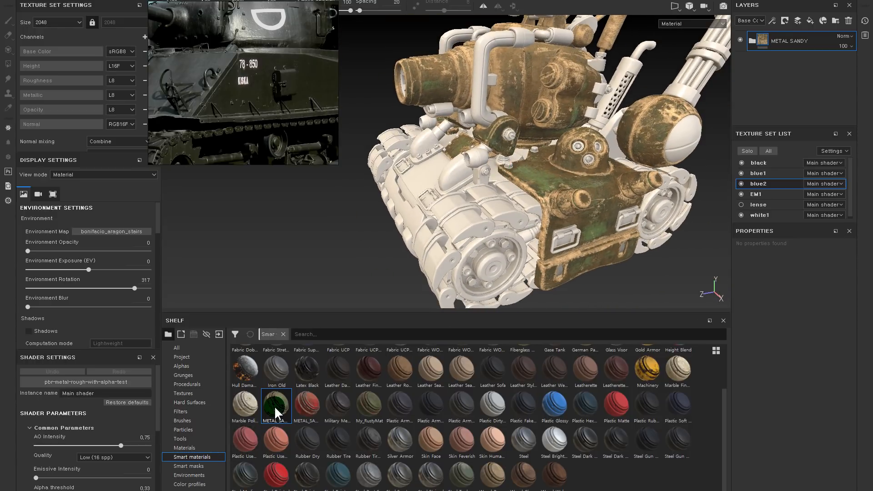
{"action": "mouse_move", "coordinate": [274, 406]}
Step: Examine the edge wear and sand of the METAL SANDY material up close on the rear hull and dome
{"action": "left_click_drag", "start_coordinate": [566, 107], "coordinate": [532, 84], "text": "alt"}
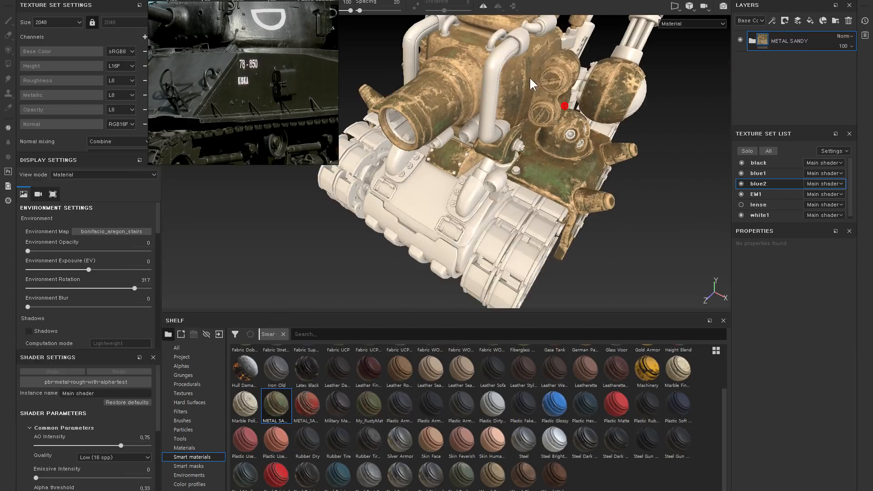
{"action": "right_click_drag", "start_coordinate": [514, 78], "coordinate": [619, 210], "text": "alt"}
{"action": "left_click_drag", "start_coordinate": [604, 199], "coordinate": [557, 154], "text": "alt"}
{"action": "middle_click_drag", "start_coordinate": [522, 169], "coordinate": [510, 98], "text": "alt"}
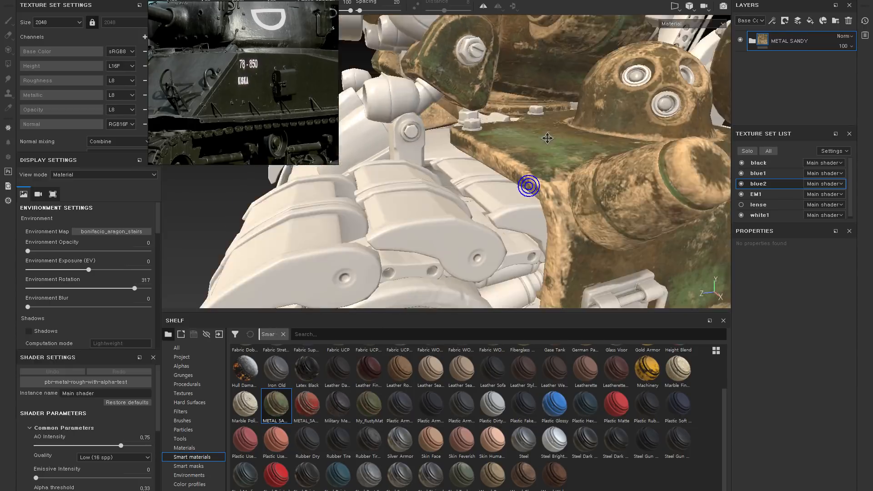
{"action": "right_click_drag", "start_coordinate": [528, 187], "coordinate": [558, 173], "text": "alt"}
{"action": "left_click_drag", "start_coordinate": [558, 150], "coordinate": [567, 219], "text": "alt"}
{"action": "right_click_drag", "start_coordinate": [549, 225], "coordinate": [472, 168], "text": "alt"}
{"action": "left_click_drag", "start_coordinate": [472, 167], "coordinate": [507, 77], "text": "alt"}
{"action": "right_click_drag", "start_coordinate": [504, 100], "coordinate": [452, 146], "text": "alt"}
{"action": "left_click_drag", "start_coordinate": [452, 147], "coordinate": [490, 182], "text": "alt"}
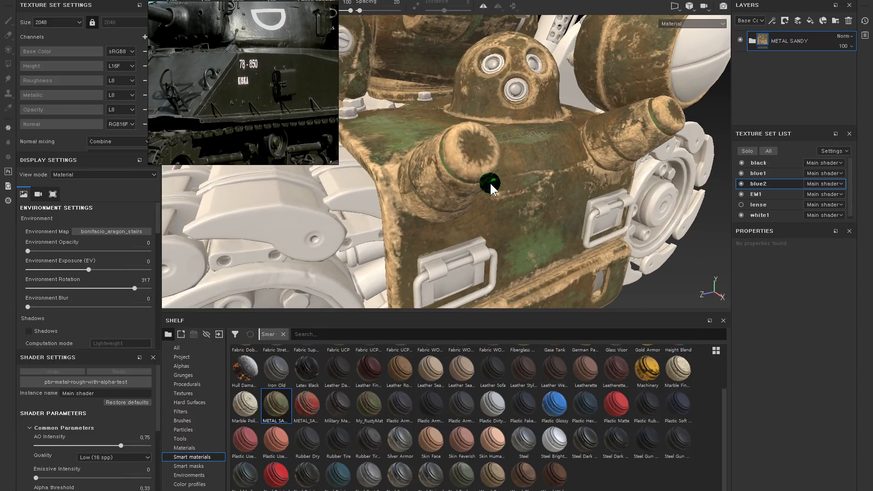
Step: Hide the METAL SANDY layer, add the red METAL_SANDY_DIRT smart material to blue2 and inspect it on the tank
{"action": "left_click", "coordinate": [738, 40]}
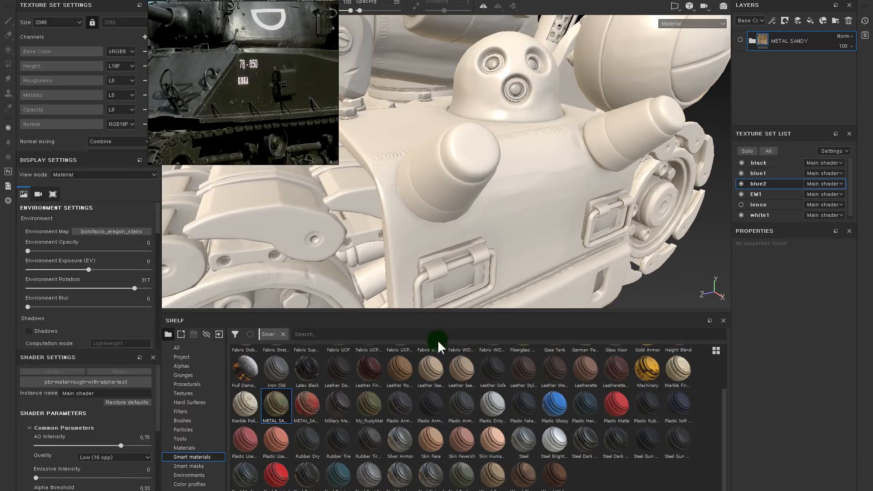
{"action": "left_click_drag", "start_coordinate": [312, 402], "coordinate": [740, 82]}
{"action": "left_click_drag", "start_coordinate": [499, 107], "coordinate": [449, 89], "text": "alt"}
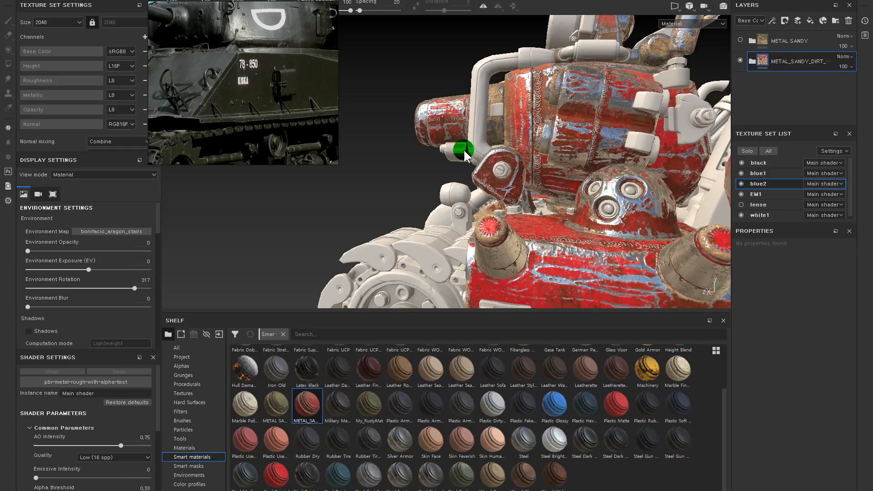
{"action": "mouse_move", "coordinate": [447, 127]}
{"action": "left_mouse_down", "text": "alt"}
{"action": "mouse_move", "coordinate": [446, 94]}
{"action": "mouse_move", "coordinate": [498, 197]}
{"action": "mouse_move", "coordinate": [340, 155]}
{"action": "left_mouse_up", "text": "alt"}
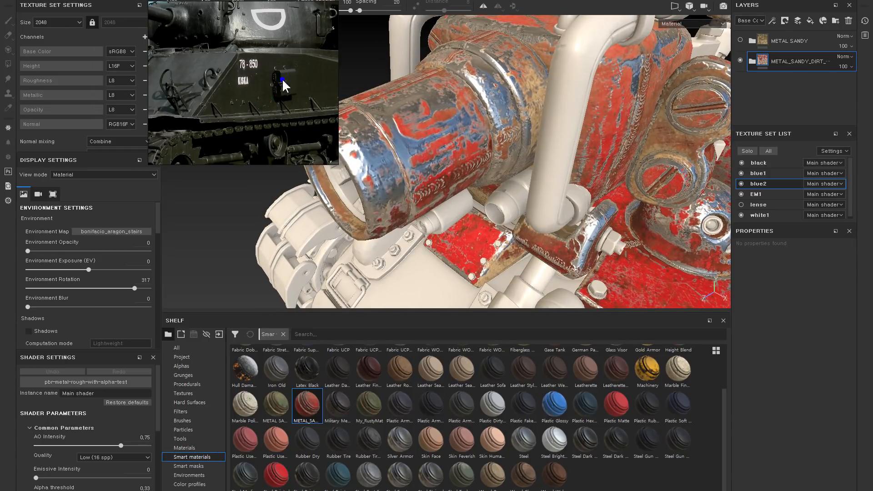
{"action": "left_click_drag", "start_coordinate": [500, 146], "coordinate": [437, 125], "text": "alt"}
{"action": "middle_click_drag", "start_coordinate": [466, 182], "coordinate": [469, 133], "text": "alt"}
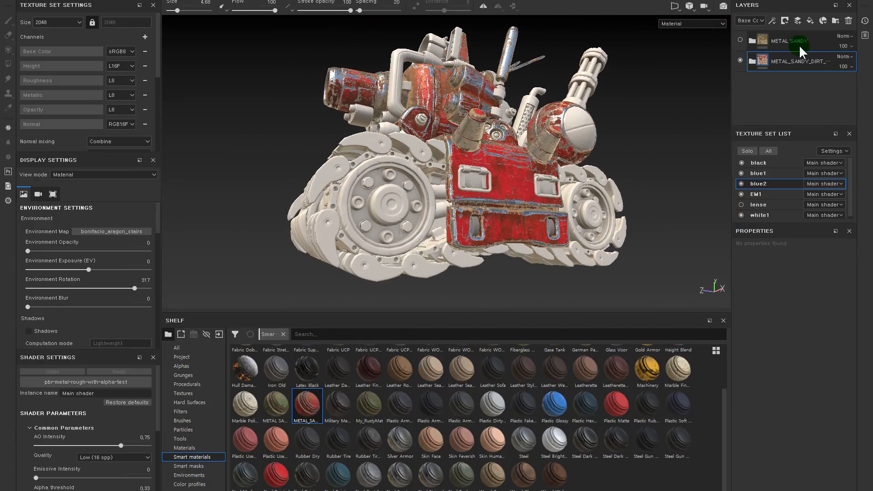
Step: Hide the METAL_SANDY_DIRT layer, add the Military Metal smart material to blue2 and make the layer list taller
{"action": "left_click", "coordinate": [739, 60]}
{"action": "left_click_drag", "start_coordinate": [339, 408], "coordinate": [807, 95]}
{"action": "left_click_drag", "start_coordinate": [796, 126], "coordinate": [799, 202]}
Step: Examine the Military Metal material on the turret, hull and dome from several angles and distances
{"action": "left_click_drag", "start_coordinate": [447, 121], "coordinate": [456, 170], "text": "alt"}
{"action": "right_click_drag", "start_coordinate": [419, 95], "coordinate": [495, 164], "text": "alt"}
{"action": "left_click_drag", "start_coordinate": [495, 164], "coordinate": [408, 70], "text": "alt"}
{"action": "left_click_drag", "start_coordinate": [537, 185], "coordinate": [580, 134], "text": "alt"}
{"action": "right_click_drag", "start_coordinate": [571, 131], "coordinate": [592, 58], "text": "alt"}
{"action": "left_click_drag", "start_coordinate": [592, 61], "coordinate": [598, 157], "text": "alt"}
{"action": "right_click_drag", "start_coordinate": [526, 105], "coordinate": [721, 217], "text": "alt"}
{"action": "left_click_drag", "start_coordinate": [624, 156], "coordinate": [509, 86], "text": "alt"}
{"action": "middle_click_drag", "start_coordinate": [505, 100], "coordinate": [508, 176], "text": "alt"}
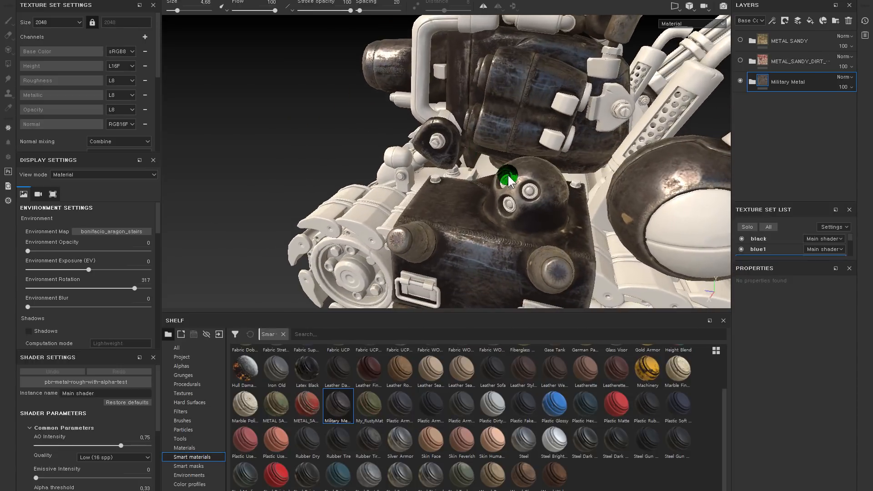
{"action": "left_click_drag", "start_coordinate": [508, 177], "coordinate": [519, 150], "text": "alt"}
{"action": "middle_click_drag", "start_coordinate": [512, 182], "coordinate": [509, 165], "text": "alt"}
{"action": "right_click_drag", "start_coordinate": [460, 127], "coordinate": [497, 148], "text": "alt"}
{"action": "left_click_drag", "start_coordinate": [509, 165], "coordinate": [563, 200], "text": "alt"}
{"action": "middle_click_drag", "start_coordinate": [555, 196], "coordinate": [522, 232], "text": "alt"}
Step: Rotate the environment lighting to 76 while viewing the Military Metal material on the whole tank
{"action": "right_click_drag", "start_coordinate": [523, 232], "coordinate": [488, 231], "text": "shift"}
{"action": "middle_click_drag", "start_coordinate": [488, 232], "coordinate": [608, 220], "text": "alt"}
{"action": "right_click_drag", "start_coordinate": [607, 220], "coordinate": [452, 158], "text": "alt"}
{"action": "left_click_drag", "start_coordinate": [452, 157], "coordinate": [631, 182], "text": "alt"}
{"action": "right_click_drag", "start_coordinate": [606, 183], "coordinate": [423, 127], "text": "alt"}
{"action": "left_click_drag", "start_coordinate": [632, 175], "coordinate": [587, 171], "text": "alt"}
{"action": "right_click_drag", "start_coordinate": [587, 172], "coordinate": [418, 150], "text": "shift"}
{"action": "middle_click_drag", "start_coordinate": [564, 170], "coordinate": [488, 160], "text": "alt"}
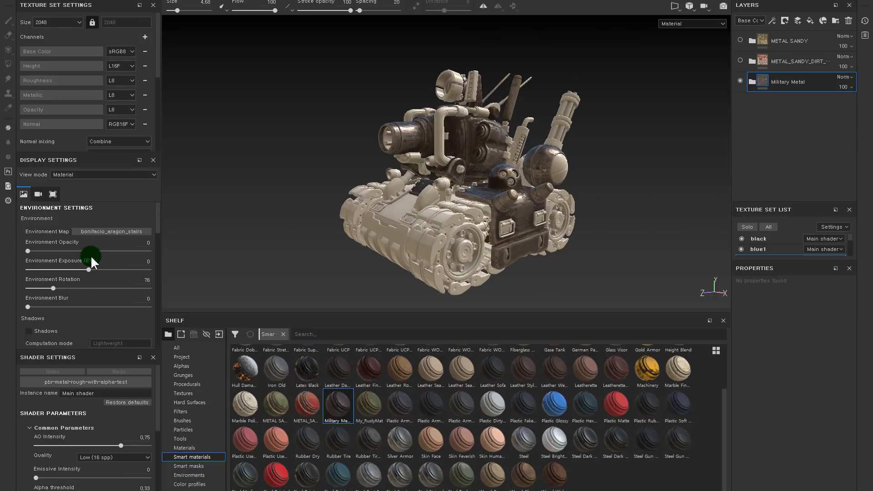
Step: Set the environment opacity to 35 and blur to 17, and rotate the environment to 304 around the Military Metal tank
{"action": "left_click_drag", "start_coordinate": [29, 252], "coordinate": [71, 250]}
{"action": "left_click_drag", "start_coordinate": [474, 112], "coordinate": [459, 144], "text": "alt"}
{"action": "right_click_drag", "start_coordinate": [458, 144], "coordinate": [482, 132], "text": "shift"}
{"action": "left_click_drag", "start_coordinate": [30, 307], "coordinate": [26, 308]}
{"action": "left_click_drag", "start_coordinate": [427, 213], "coordinate": [434, 172], "text": "alt"}
{"action": "right_click_drag", "start_coordinate": [435, 171], "coordinate": [358, 191], "text": "shift"}
{"action": "scroll", "coordinate": [425, 195], "scroll_direction": "down", "scroll_amount": 2}
{"action": "left_click_drag", "start_coordinate": [668, 170], "coordinate": [305, 187], "text": "alt"}
{"action": "mouse_move", "coordinate": [76, 259]}
{"action": "left_mouse_down"}
{"action": "mouse_move", "coordinate": [49, 249]}
{"action": "mouse_move", "coordinate": [70, 251]}
{"action": "left_mouse_up"}
{"action": "mouse_move", "coordinate": [44, 311]}
{"action": "left_mouse_down"}
{"action": "mouse_move", "coordinate": [56, 303]}
{"action": "mouse_move", "coordinate": [47, 303]}
{"action": "left_mouse_up"}
Step: View the hull front up close, return the environment opacity and blur to 0, and make the material shelf taller
{"action": "left_click_drag", "start_coordinate": [557, 157], "coordinate": [513, 381], "text": "alt"}
{"action": "middle_click_drag", "start_coordinate": [566, 309], "coordinate": [542, 231], "text": "alt"}
{"action": "left_click_drag", "start_coordinate": [539, 233], "coordinate": [528, 270], "text": "alt"}
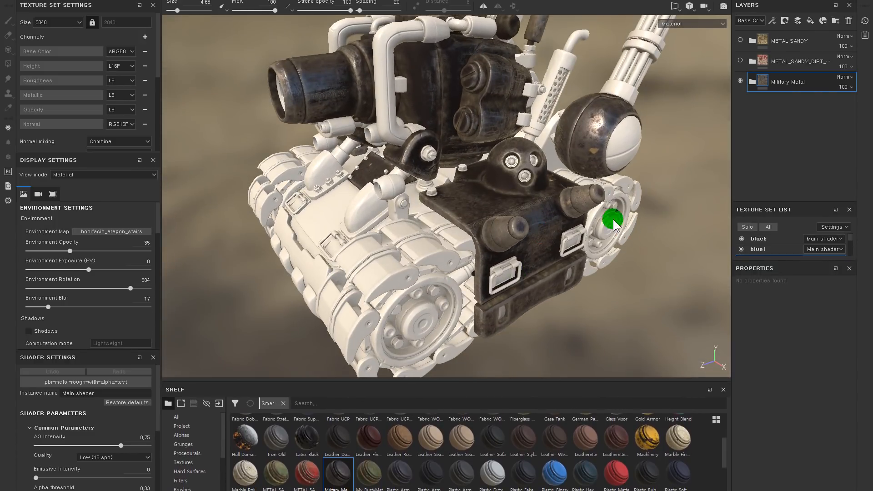
{"action": "left_click_drag", "start_coordinate": [91, 253], "coordinate": [27, 251]}
{"action": "left_click_drag", "start_coordinate": [47, 307], "coordinate": [27, 308]}
{"action": "left_click_drag", "start_coordinate": [539, 233], "coordinate": [532, 266], "text": "alt"}
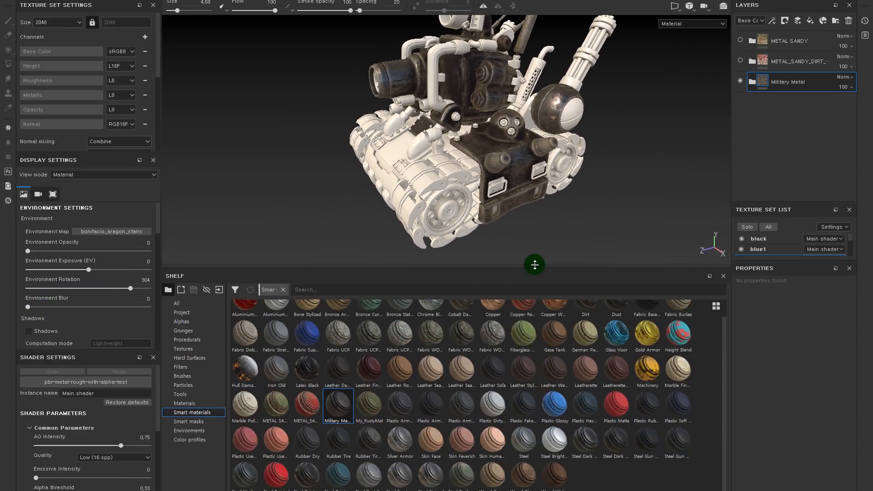
Step: Hide the Military Metal layer, add the Steel Tank Painted smart material to blue2 and enlarge the viewport
{"action": "left_click", "coordinate": [740, 81]}
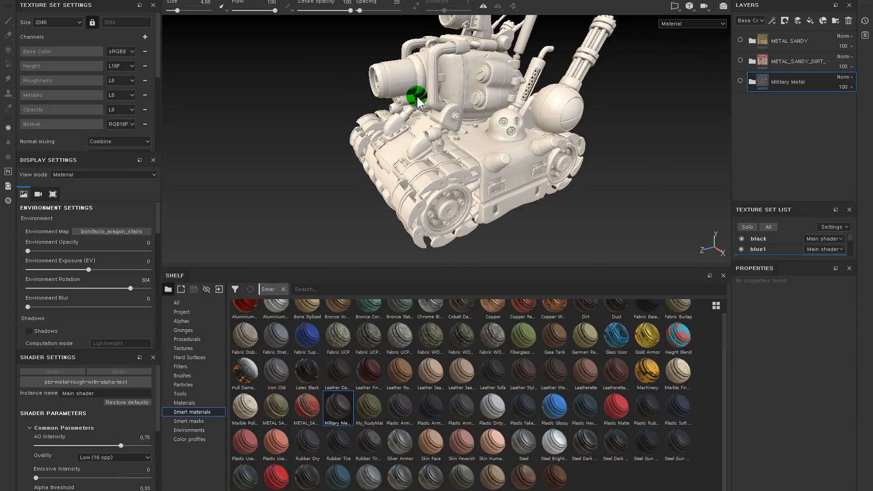
{"action": "scroll", "coordinate": [417, 101], "scroll_direction": "up", "scroll_amount": 2}
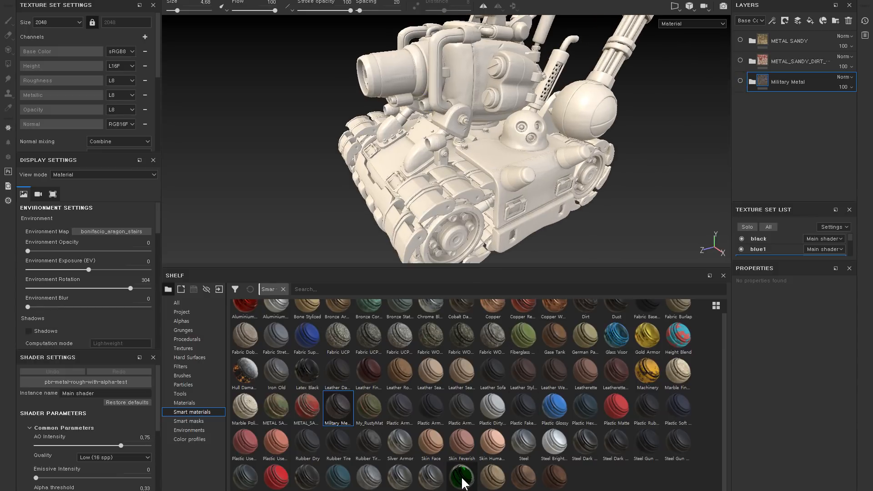
{"action": "mouse_move", "coordinate": [463, 483]}
{"action": "left_mouse_down"}
{"action": "mouse_move", "coordinate": [817, 176]}
{"action": "mouse_move", "coordinate": [805, 151]}
{"action": "left_mouse_up"}
{"action": "left_click_drag", "start_coordinate": [552, 271], "coordinate": [545, 367]}
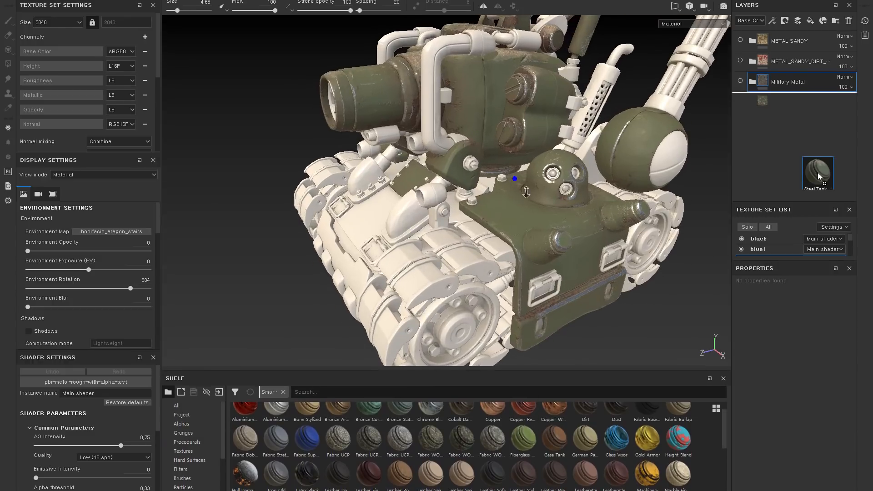
Step: Examine the Steel Tank Painted material on the cannon, turret, dome and hull from several angles
{"action": "right_click_drag", "start_coordinate": [526, 192], "coordinate": [514, 178], "text": "alt"}
{"action": "left_click_drag", "start_coordinate": [514, 178], "coordinate": [534, 220], "text": "alt"}
{"action": "middle_click_drag", "start_coordinate": [534, 220], "coordinate": [537, 160], "text": "alt"}
{"action": "mouse_move", "coordinate": [537, 160]}
{"action": "left_mouse_down", "text": "alt"}
{"action": "mouse_move", "coordinate": [541, 153]}
{"action": "mouse_move", "coordinate": [540, 162]}
{"action": "mouse_move", "coordinate": [407, 132]}
{"action": "mouse_move", "coordinate": [528, 187]}
{"action": "mouse_move", "coordinate": [639, 194]}
{"action": "mouse_move", "coordinate": [463, 133]}
{"action": "left_mouse_up", "text": "alt"}
{"action": "middle_click_drag", "start_coordinate": [483, 150], "coordinate": [607, 273], "text": "alt"}
{"action": "right_click_drag", "start_coordinate": [437, 96], "coordinate": [550, 153], "text": "alt"}
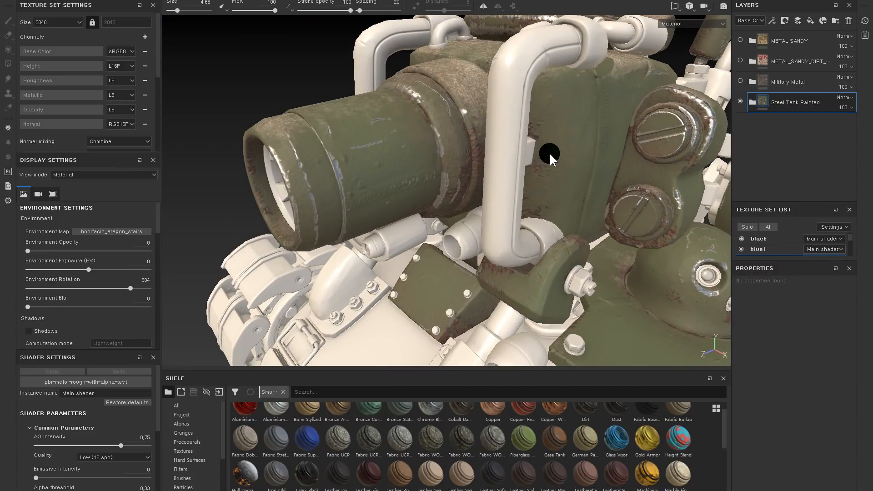
{"action": "right_click_drag", "start_coordinate": [553, 167], "coordinate": [567, 201], "text": "alt"}
{"action": "left_click_drag", "start_coordinate": [567, 202], "coordinate": [547, 128], "text": "alt"}
{"action": "right_click_drag", "start_coordinate": [548, 129], "coordinate": [602, 160], "text": "alt"}
{"action": "left_click_drag", "start_coordinate": [602, 160], "coordinate": [621, 173], "text": "alt"}
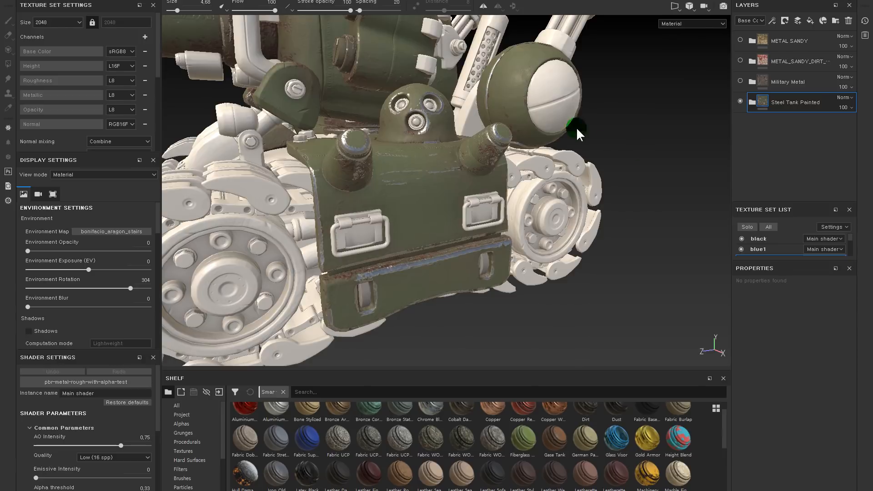
{"action": "left_click_drag", "start_coordinate": [576, 127], "coordinate": [598, 138], "text": "alt"}
{"action": "right_click_drag", "start_coordinate": [599, 139], "coordinate": [633, 160], "text": "alt"}
{"action": "mouse_move", "coordinate": [633, 159]}
{"action": "left_mouse_down", "text": "alt"}
{"action": "mouse_move", "coordinate": [616, 208]}
{"action": "mouse_move", "coordinate": [614, 181]}
{"action": "mouse_move", "coordinate": [632, 155]}
{"action": "left_mouse_up", "text": "alt"}
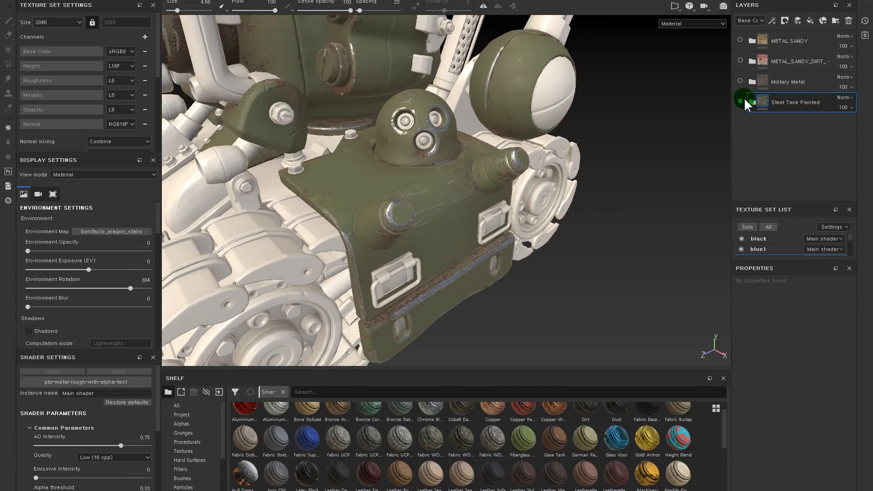
Step: Hide the Steel Tank Painted layer, try the Gase Tank smart material on blue2 and delete it
{"action": "left_click", "coordinate": [740, 101]}
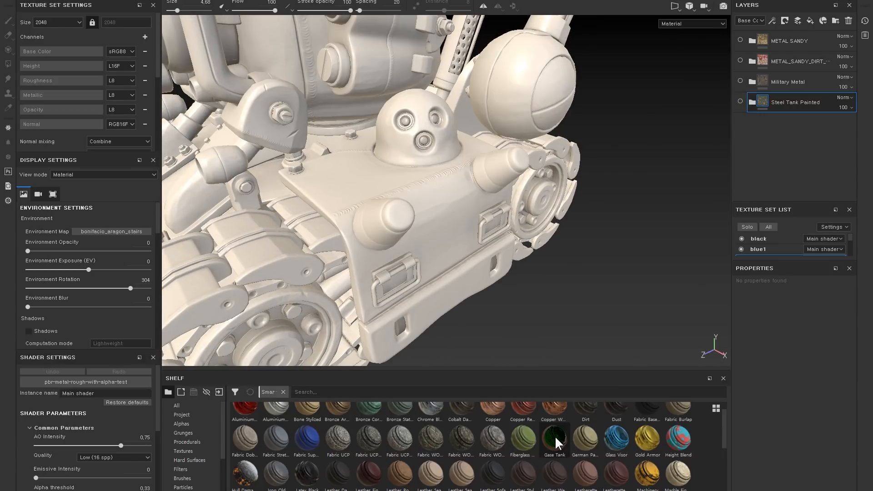
{"action": "mouse_move", "coordinate": [555, 435]}
{"action": "left_click_drag", "start_coordinate": [555, 436], "coordinate": [757, 185]}
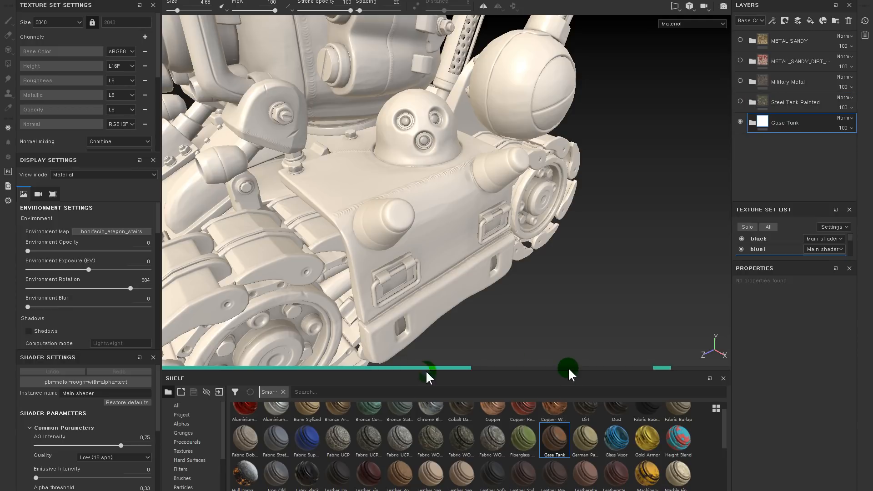
{"action": "left_click_drag", "start_coordinate": [562, 269], "coordinate": [475, 211], "text": "alt"}
{"action": "right_click_drag", "start_coordinate": [496, 289], "coordinate": [462, 254], "text": "alt"}
{"action": "left_click_drag", "start_coordinate": [462, 255], "coordinate": [568, 200], "text": "alt"}
{"action": "left_click", "coordinate": [762, 120]}
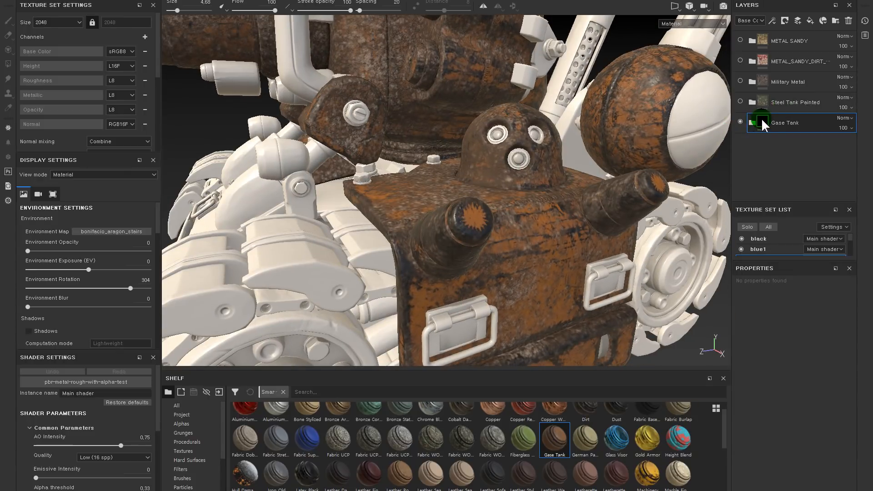
{"action": "key", "text": "Delete"}
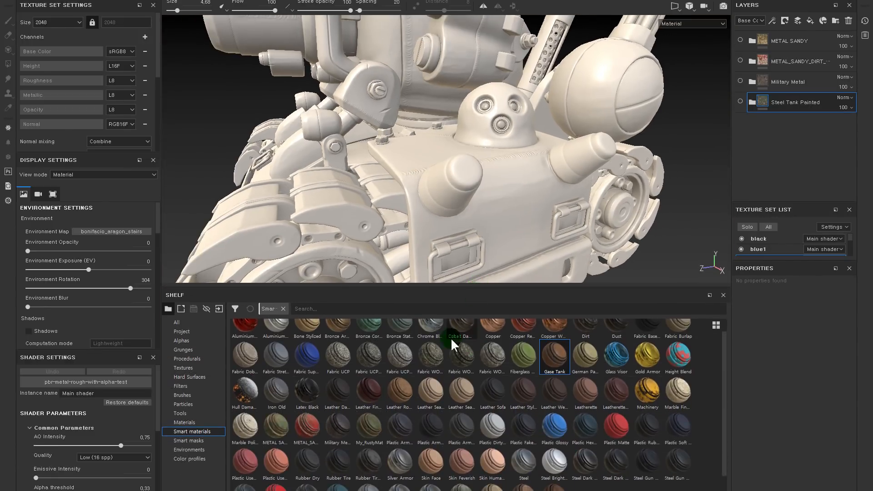
Step: Show the Steel Tank Painted layer and rename it to tank
{"action": "scroll", "coordinate": [480, 393], "scroll_direction": "down", "scroll_amount": 1}
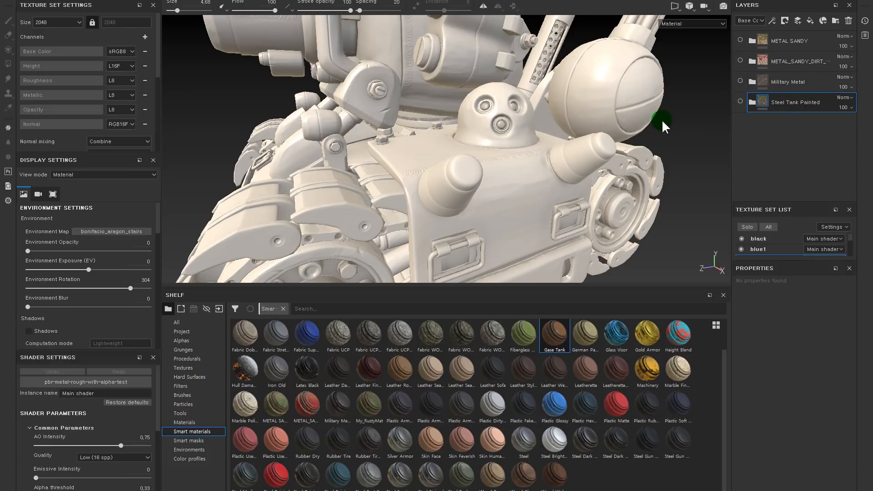
{"action": "left_click", "coordinate": [740, 101]}
{"action": "double_click", "coordinate": [795, 101]}
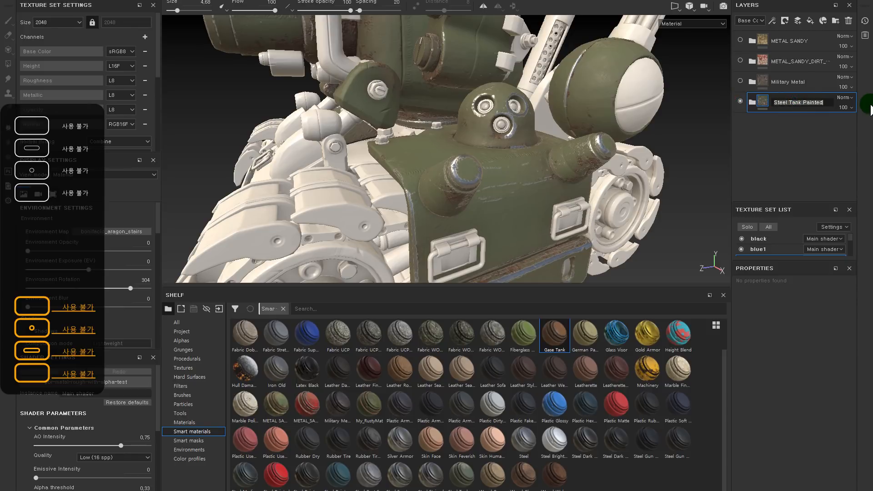
{"action": "type", "text": "tank"}
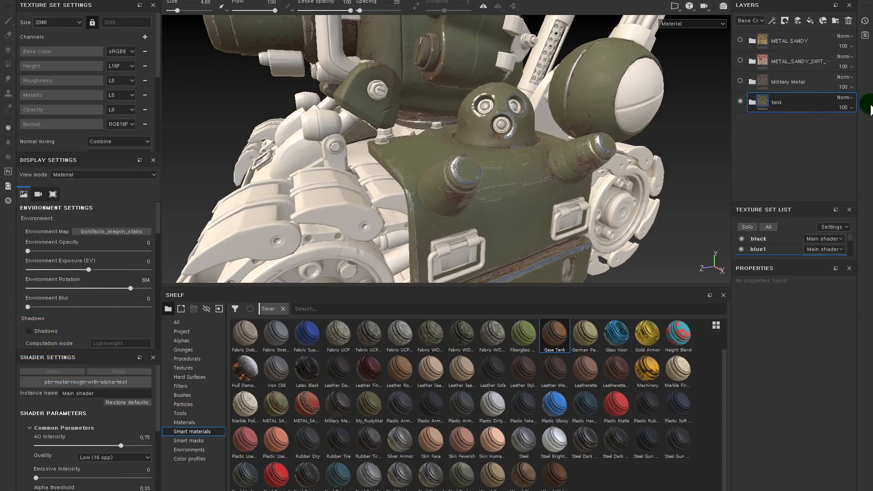
{"action": "right_click_drag", "start_coordinate": [722, 130], "coordinate": [680, 122], "text": "alt"}
{"action": "left_click_drag", "start_coordinate": [680, 119], "coordinate": [709, 128], "text": "alt"}
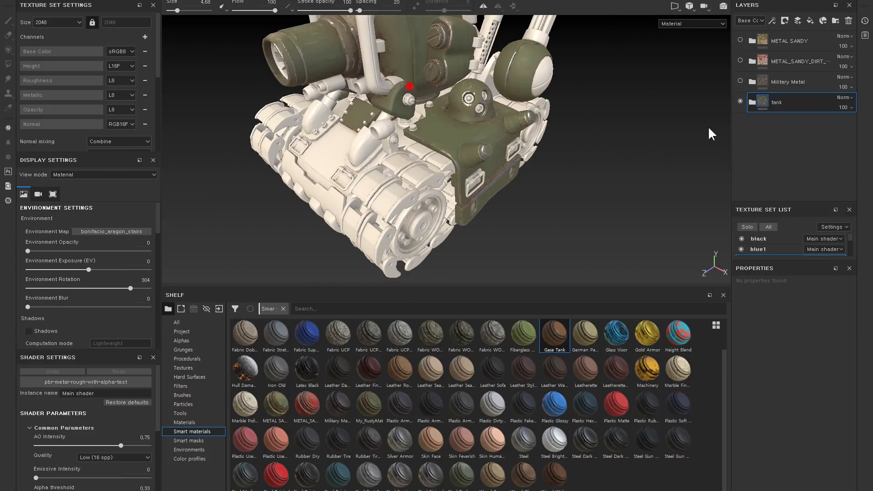
Step: Expand the tank group, make the layer list taller, and hide all its layers from Edge Wear down to the one above Base
{"action": "left_click", "coordinate": [751, 102]}
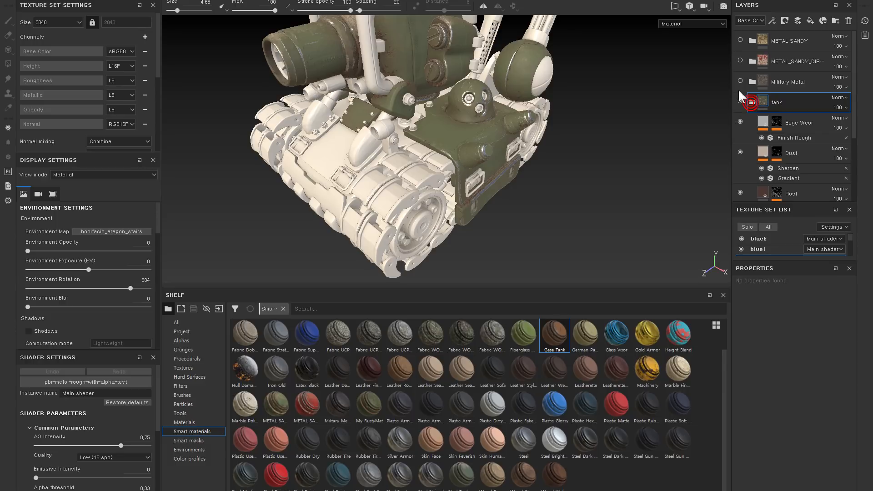
{"action": "left_click_drag", "start_coordinate": [801, 204], "coordinate": [800, 289]}
{"action": "left_click_drag", "start_coordinate": [742, 119], "coordinate": [742, 145]}
{"action": "left_click_drag", "start_coordinate": [741, 200], "coordinate": [740, 235]}
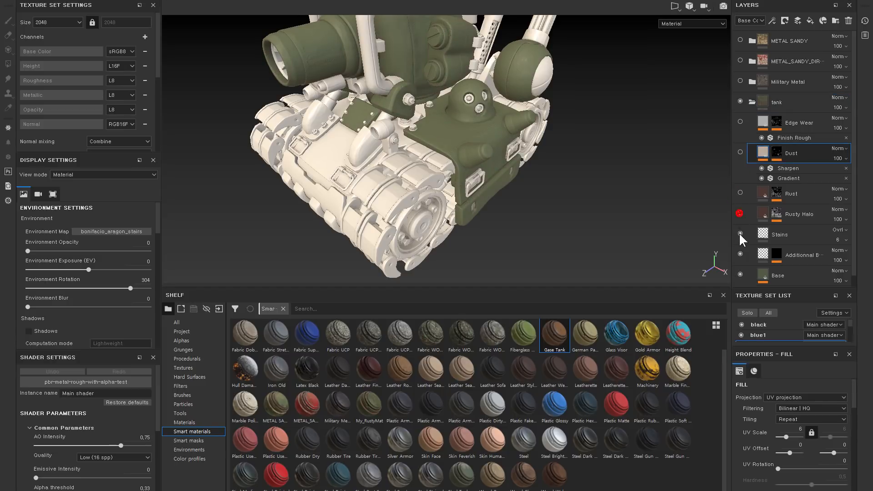
{"action": "left_click", "coordinate": [740, 254]}
{"action": "left_click_drag", "start_coordinate": [512, 180], "coordinate": [459, 150], "text": "alt"}
{"action": "right_click_drag", "start_coordinate": [459, 150], "coordinate": [417, 63], "text": "alt"}
{"action": "left_click_drag", "start_coordinate": [417, 63], "coordinate": [483, 135], "text": "alt"}
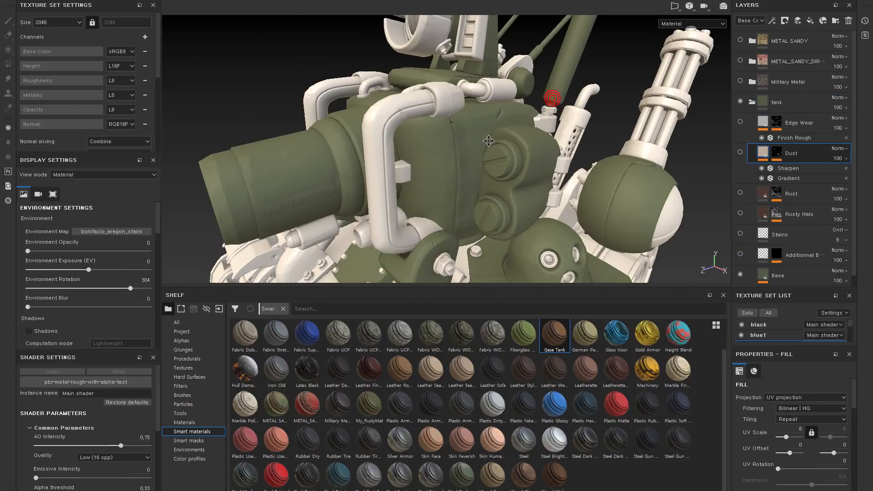
{"action": "left_click_drag", "start_coordinate": [550, 92], "coordinate": [567, 77], "text": "alt"}
{"action": "right_click_drag", "start_coordinate": [567, 76], "coordinate": [578, 96], "text": "alt"}
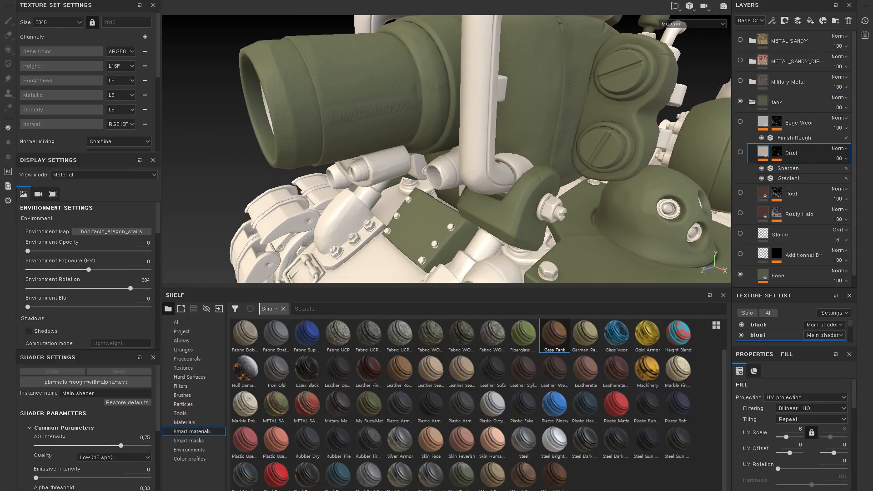
Step: Bring the reference board over the viewport and study the real tank photos and the Metal Slug tank image
{"action": "right_click_drag", "start_coordinate": [0, 103], "coordinate": [210, 84]}
{"action": "left_click_drag", "start_coordinate": [361, 347], "coordinate": [249, 218]}
{"action": "middle_click_drag", "start_coordinate": [163, 110], "coordinate": [137, 112]}
{"action": "right_click_drag", "start_coordinate": [168, 102], "coordinate": [246, 145]}
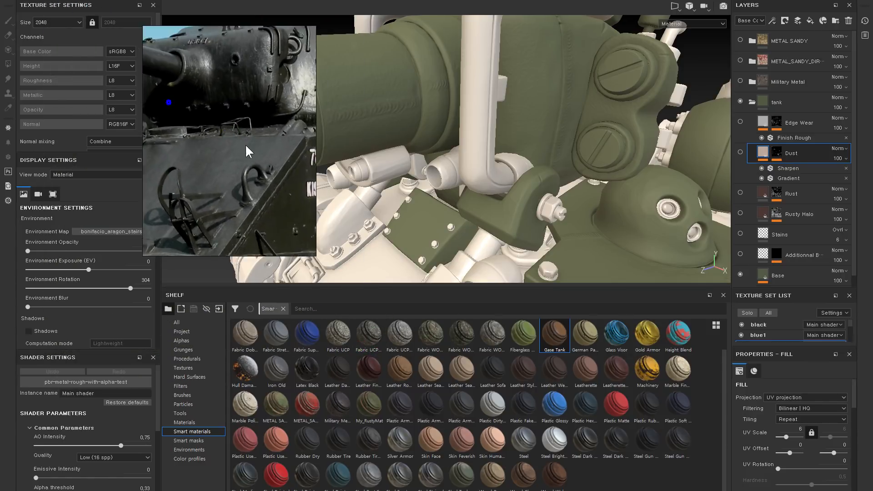
{"action": "scroll", "coordinate": [240, 140], "scroll_direction": "down", "scroll_amount": 5}
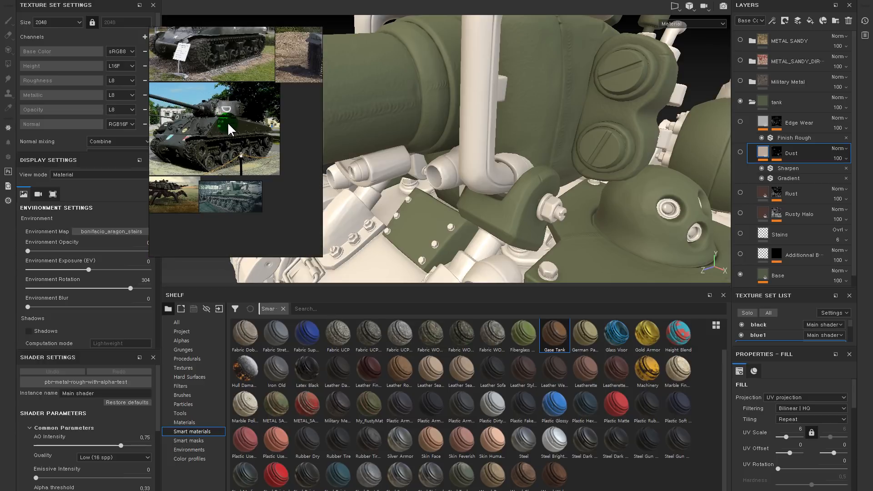
{"action": "middle_click_drag", "start_coordinate": [217, 81], "coordinate": [282, 157]}
{"action": "scroll", "coordinate": [242, 125], "scroll_direction": "up", "scroll_amount": 4}
{"action": "scroll", "coordinate": [241, 121], "scroll_direction": "down", "scroll_amount": 5}
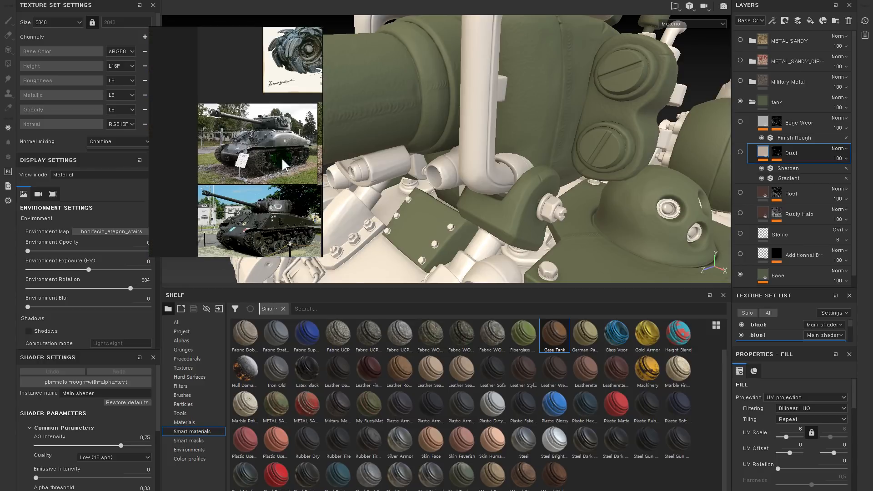
{"action": "middle_click_drag", "start_coordinate": [264, 124], "coordinate": [156, 242]}
{"action": "middle_click_drag", "start_coordinate": [248, 108], "coordinate": [248, 252]}
{"action": "scroll", "coordinate": [267, 156], "scroll_direction": "up", "scroll_amount": 2}
{"action": "middle_click_drag", "start_coordinate": [266, 156], "coordinate": [258, 169]}
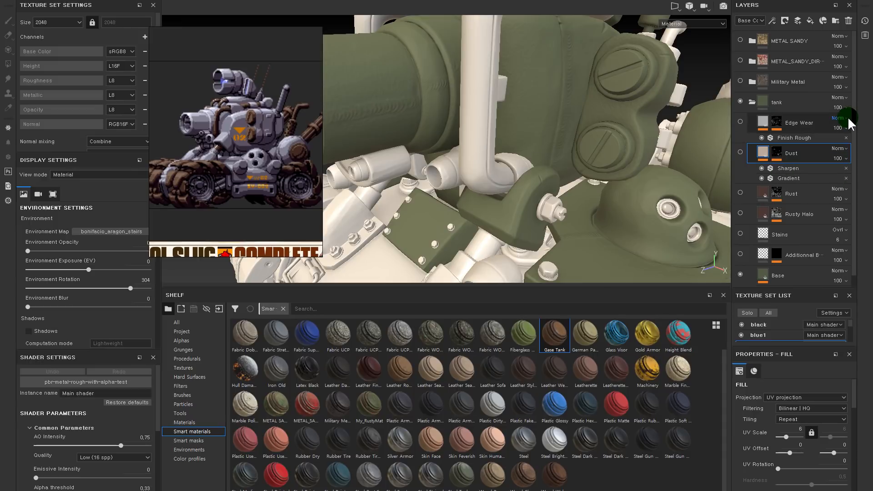
Step: Set the scale of the Finish Grainy filter on the Base layer to 6 and check the surface grain
{"action": "left_click", "coordinate": [760, 273]}
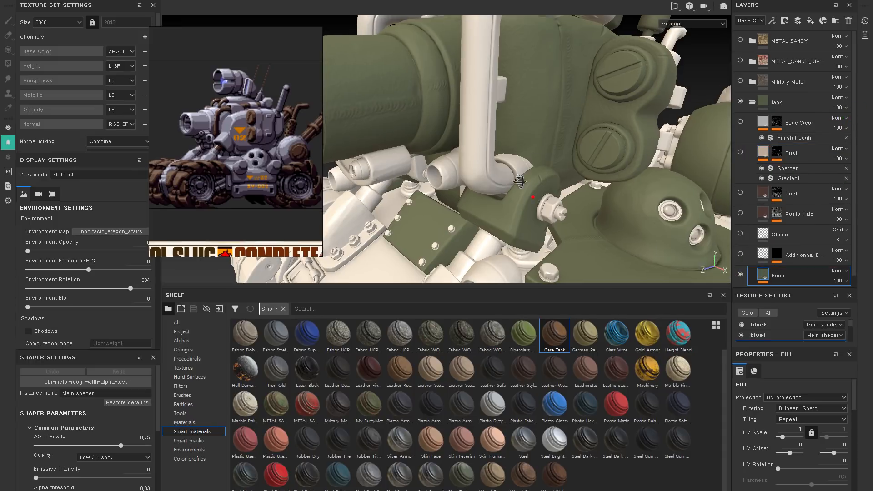
{"action": "left_click_drag", "start_coordinate": [504, 167], "coordinate": [525, 165], "text": "alt"}
{"action": "scroll", "coordinate": [821, 228], "scroll_direction": "down", "scroll_amount": 1}
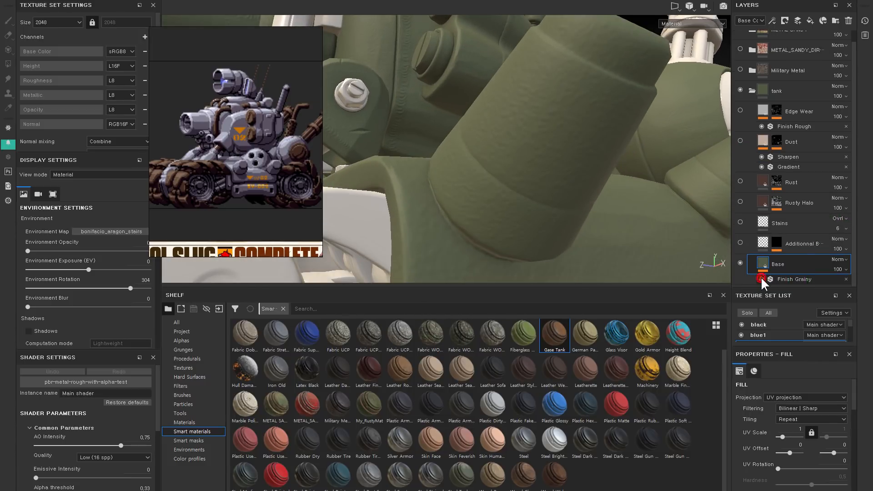
{"action": "left_click", "coordinate": [787, 279]}
{"action": "left_click_drag", "start_coordinate": [623, 204], "coordinate": [655, 207], "text": "alt"}
{"action": "left_click_drag", "start_coordinate": [607, 227], "coordinate": [655, 282], "text": "alt"}
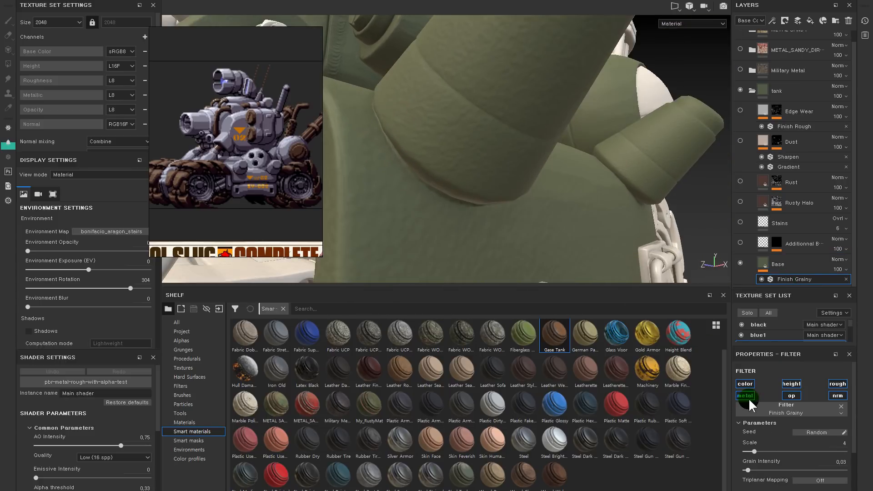
{"action": "left_click", "coordinate": [753, 451]}
{"action": "left_click_drag", "start_coordinate": [757, 451], "coordinate": [761, 451]}
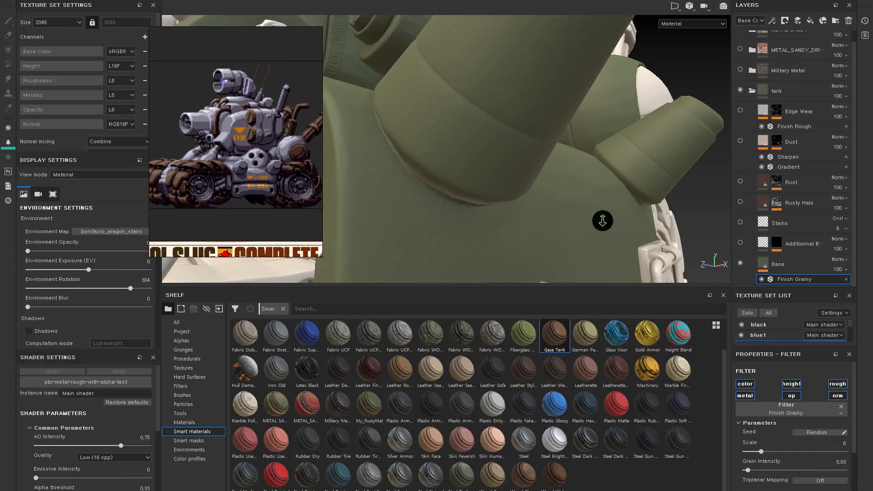
{"action": "right_click_drag", "start_coordinate": [596, 219], "coordinate": [546, 169], "text": "alt"}
{"action": "left_click_drag", "start_coordinate": [569, 159], "coordinate": [584, 198], "text": "alt"}
{"action": "right_click_drag", "start_coordinate": [534, 166], "coordinate": [624, 254], "text": "alt"}
{"action": "left_click_drag", "start_coordinate": [574, 160], "coordinate": [647, 157], "text": "alt"}
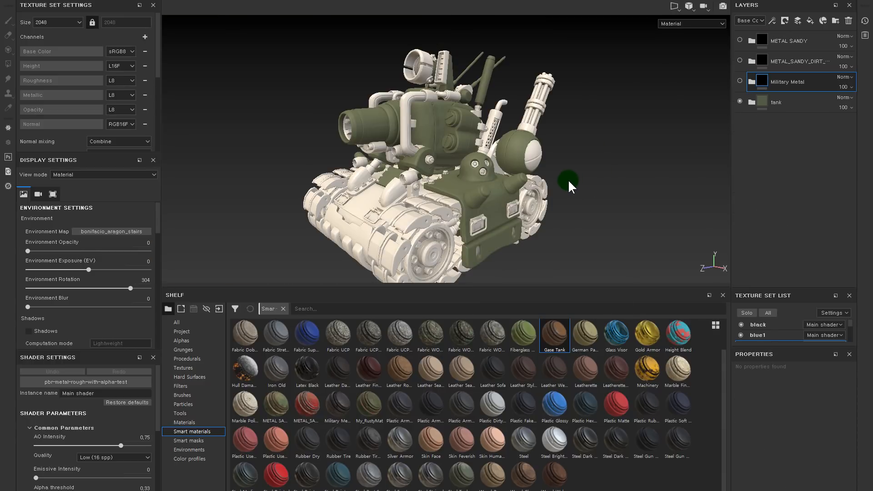
Step: Expand the tank group, enlarge the viewport and inspect the plain Base coat on the hull front
{"action": "left_click_drag", "start_coordinate": [566, 185], "coordinate": [494, 155], "text": "alt"}
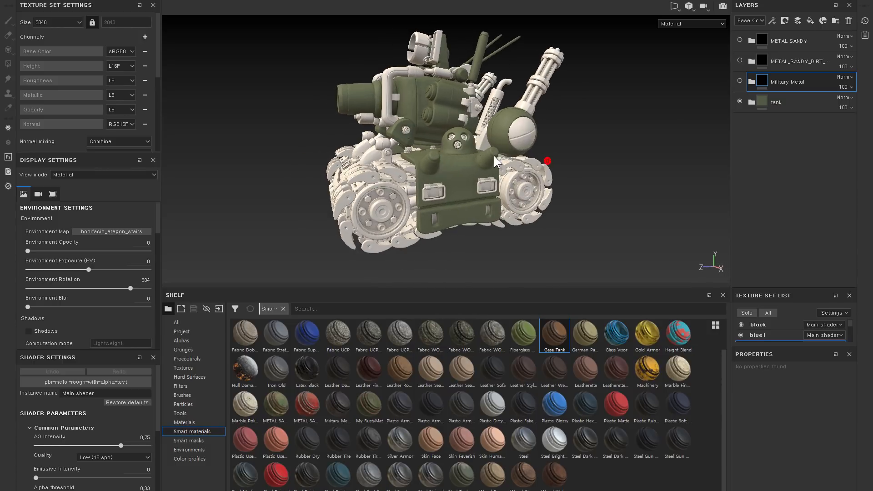
{"action": "left_click", "coordinate": [751, 102]}
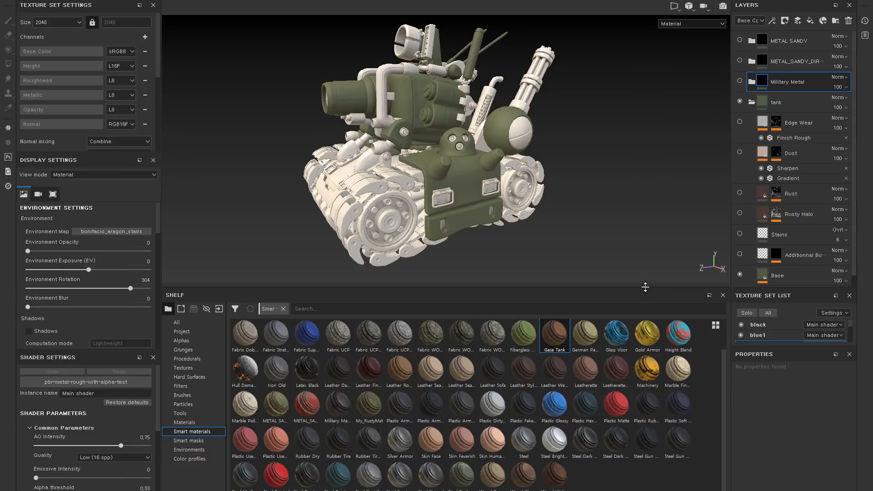
{"action": "left_click_drag", "start_coordinate": [646, 288], "coordinate": [646, 346]}
{"action": "scroll", "coordinate": [784, 240], "scroll_direction": "down", "scroll_amount": 1}
{"action": "right_click_drag", "start_coordinate": [340, 180], "coordinate": [530, 206], "text": "alt"}
{"action": "left_click_drag", "start_coordinate": [530, 208], "coordinate": [587, 235], "text": "alt"}
{"action": "middle_click_drag", "start_coordinate": [587, 234], "coordinate": [456, 149], "text": "alt"}
{"action": "left_click_drag", "start_coordinate": [619, 224], "coordinate": [553, 175], "text": "alt"}
{"action": "mouse_move", "coordinate": [552, 175]}
{"action": "right_mouse_down", "text": "alt"}
{"action": "mouse_move", "coordinate": [528, 170]}
{"action": "mouse_move", "coordinate": [538, 171]}
{"action": "right_mouse_up", "text": "alt"}
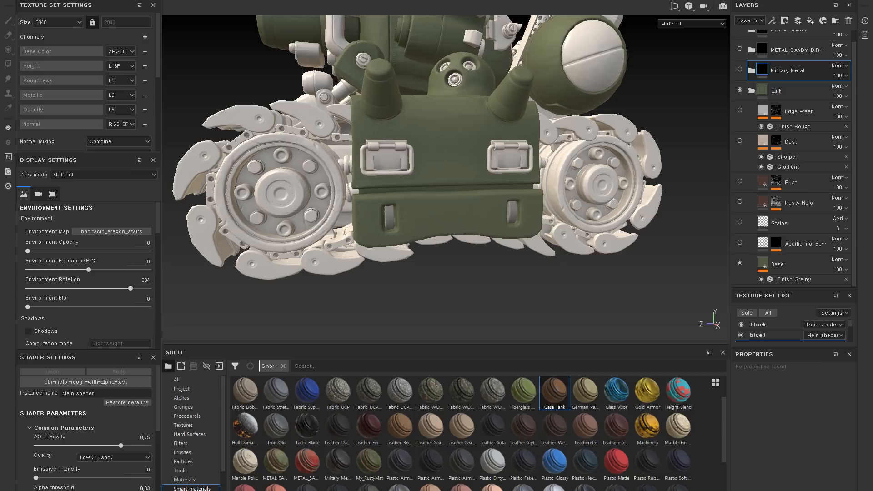
{"action": "left_click_drag", "start_coordinate": [448, 124], "coordinate": [479, 149], "text": "alt"}
{"action": "middle_click_drag", "start_coordinate": [435, 113], "coordinate": [484, 157], "text": "alt"}
{"action": "mouse_move", "coordinate": [484, 157]}
{"action": "right_mouse_down", "text": "alt"}
{"action": "mouse_move", "coordinate": [530, 219]}
{"action": "mouse_move", "coordinate": [642, 224]}
{"action": "right_mouse_up", "text": "alt"}
Step: Select the Base layer and give it a light lavender-grey base colour sampled with the colour picker
{"action": "left_click", "coordinate": [737, 263]}
{"action": "left_click", "coordinate": [737, 263]}
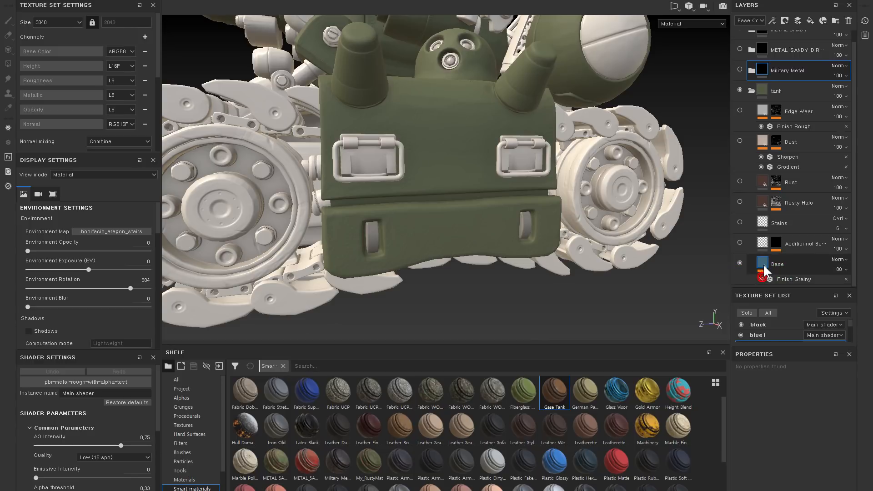
{"action": "left_click", "coordinate": [763, 263]}
{"action": "left_click_drag", "start_coordinate": [808, 346], "coordinate": [807, 290]}
{"action": "scroll", "coordinate": [814, 399], "scroll_direction": "down", "scroll_amount": 5}
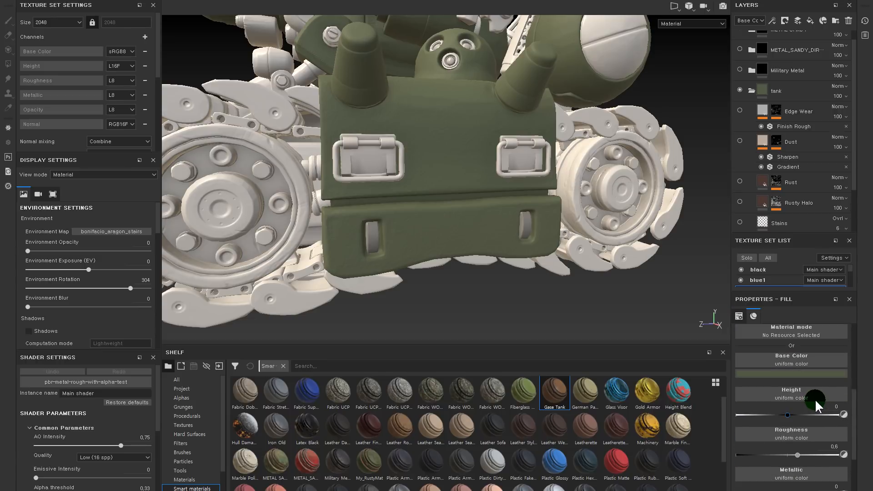
{"action": "left_click", "coordinate": [803, 427]}
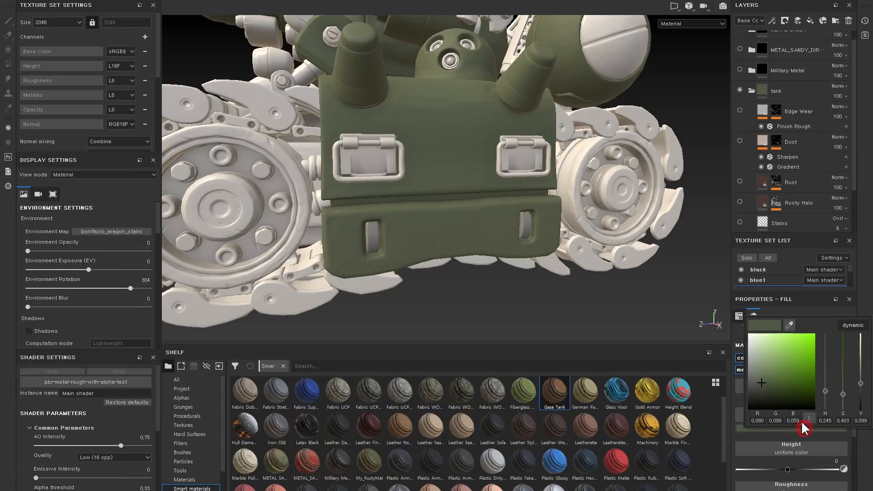
{"action": "left_click", "coordinate": [791, 325]}
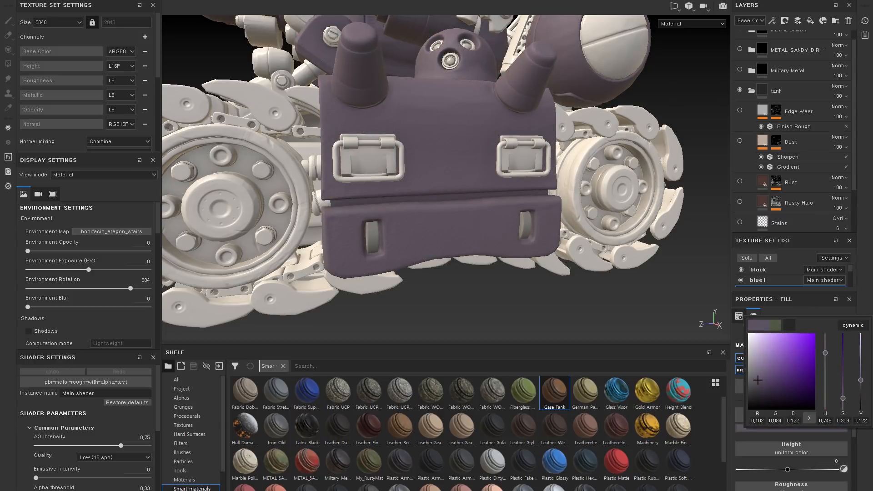
{"action": "left_click", "coordinate": [599, 198]}
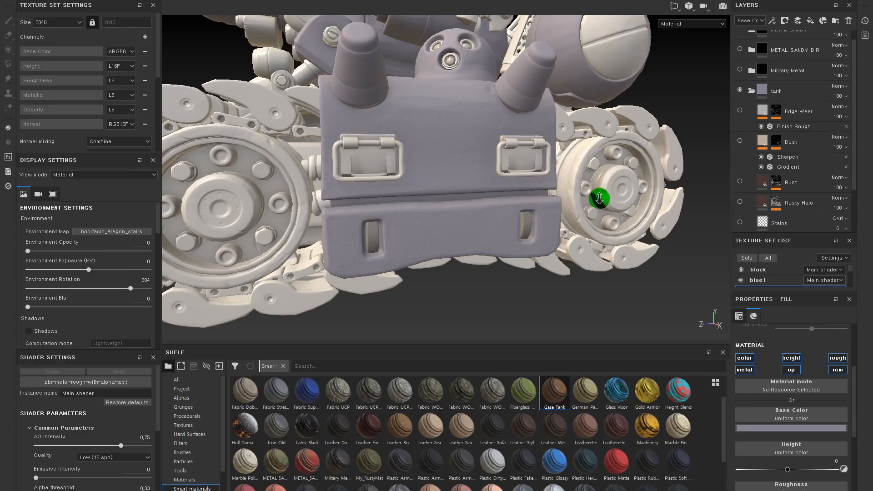
{"action": "right_click_drag", "start_coordinate": [599, 199], "coordinate": [557, 165], "text": "alt"}
{"action": "left_click_drag", "start_coordinate": [557, 166], "coordinate": [593, 196], "text": "alt"}
{"action": "right_click_drag", "start_coordinate": [559, 183], "coordinate": [603, 237], "text": "alt"}
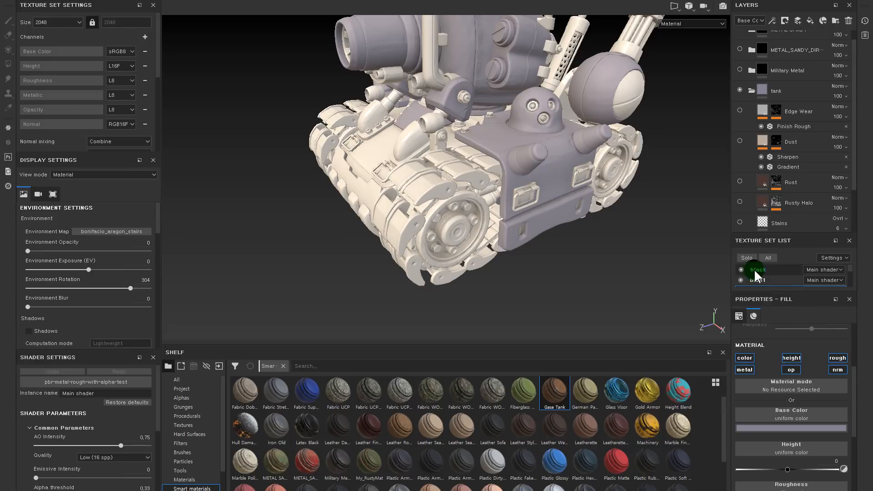
Step: Add an HSL Perceptive filter to the Base layer and make the layer list taller
{"action": "scroll", "coordinate": [769, 191], "scroll_direction": "down", "scroll_amount": 3}
{"action": "left_click", "coordinate": [766, 208]}
{"action": "right_click", "coordinate": [760, 206]}
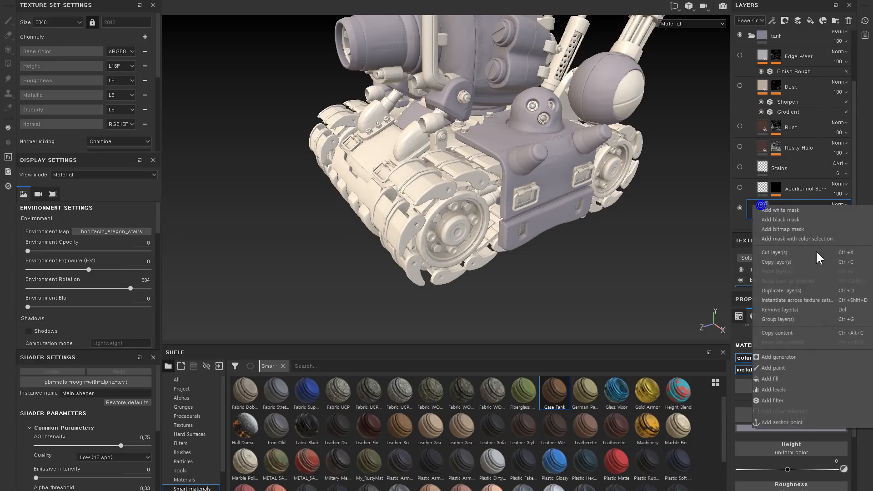
{"action": "left_click", "coordinate": [779, 400]}
{"action": "left_click", "coordinate": [797, 352]}
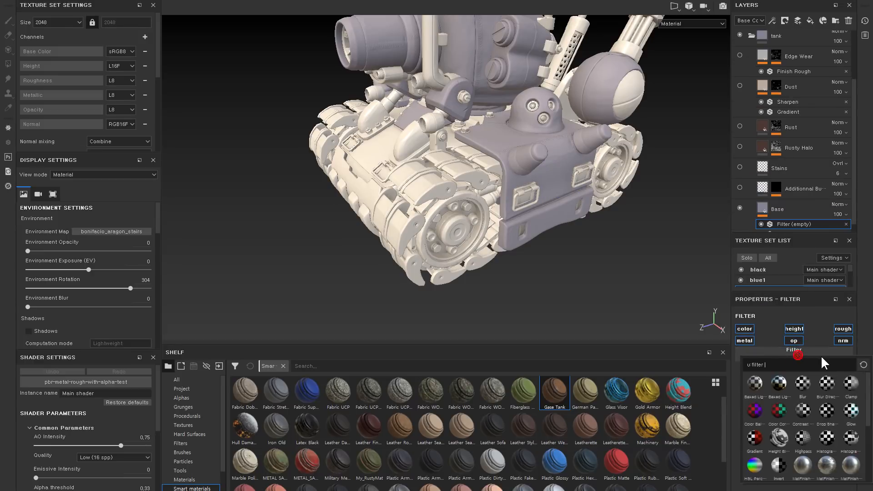
{"action": "left_click", "coordinate": [754, 464]}
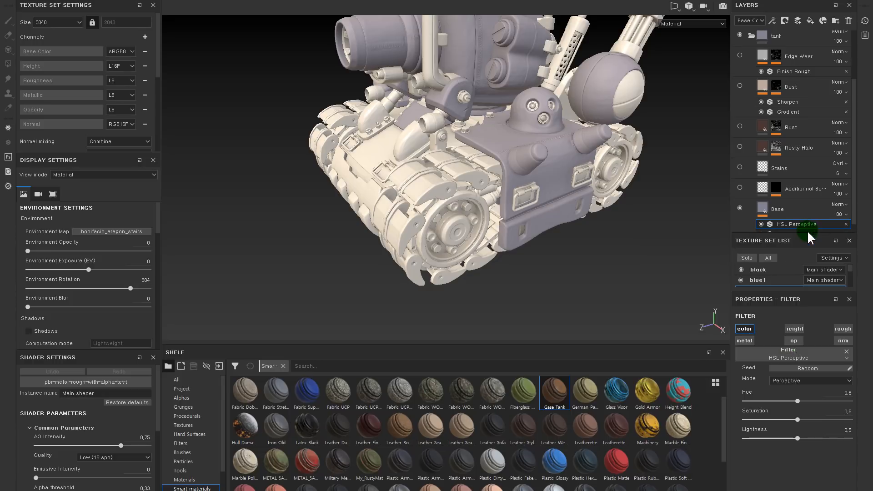
{"action": "left_click_drag", "start_coordinate": [803, 233], "coordinate": [804, 261]}
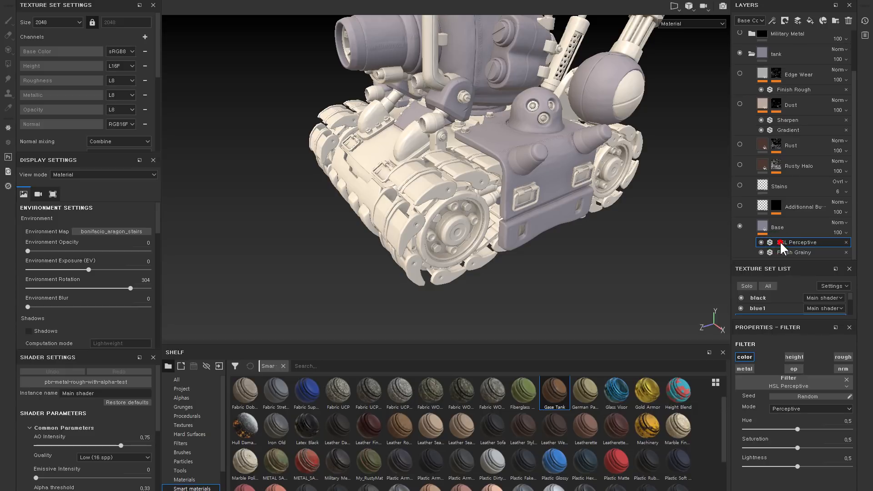
{"action": "left_click", "coordinate": [787, 383]}
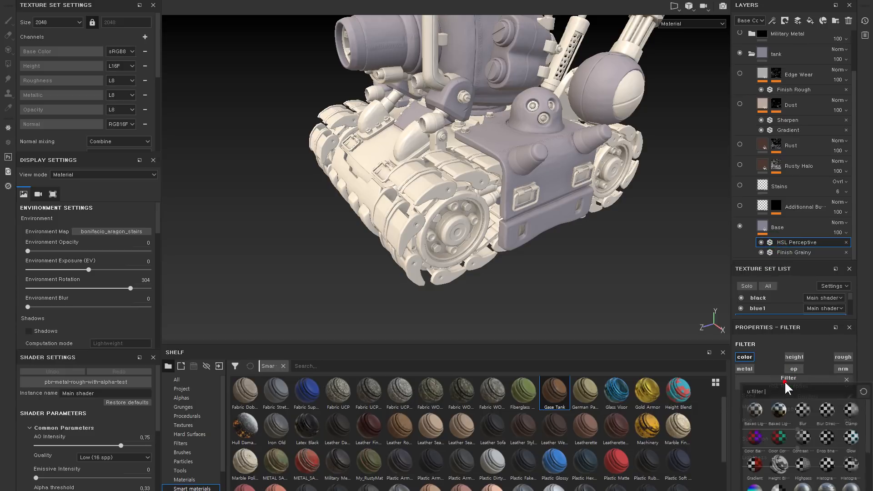
{"action": "left_click", "coordinate": [695, 296]}
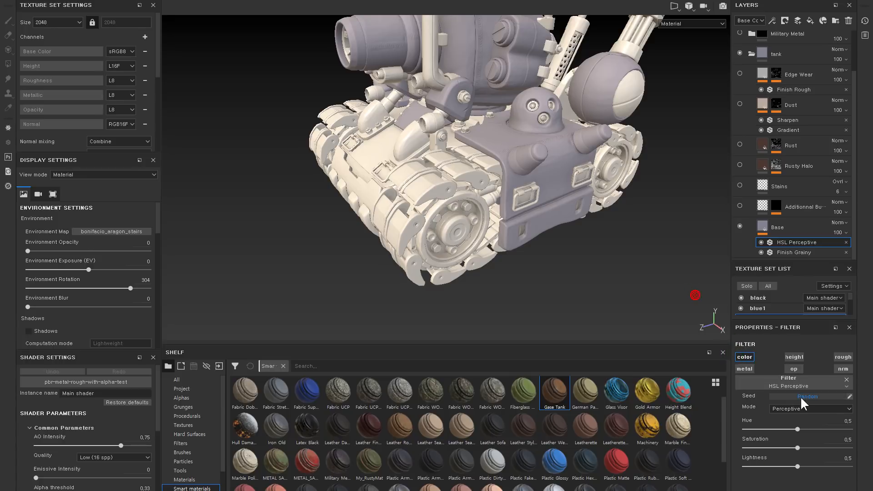
Step: Set the HSL Perceptive filter's Lightness to 0.28 and its Hue to 0.44
{"action": "left_click_drag", "start_coordinate": [545, 246], "coordinate": [542, 223], "text": "alt"}
{"action": "middle_click_drag", "start_coordinate": [561, 221], "coordinate": [538, 242], "text": "alt"}
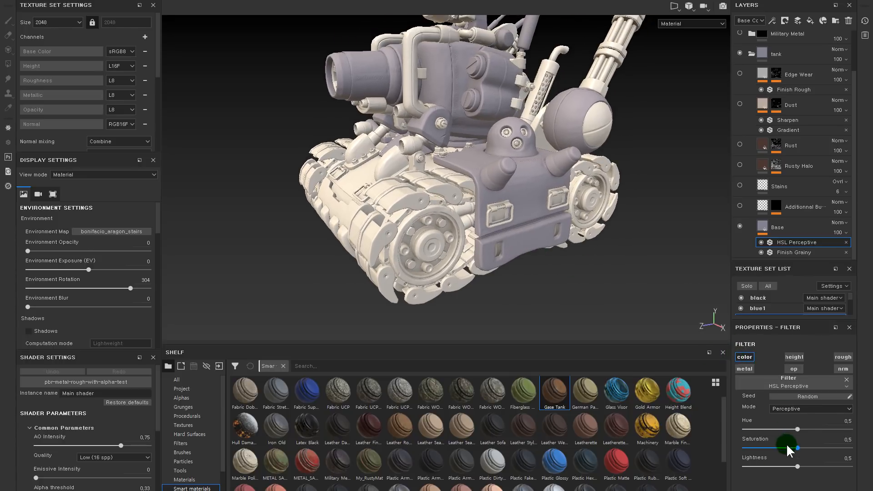
{"action": "left_click_drag", "start_coordinate": [789, 467], "coordinate": [774, 465]}
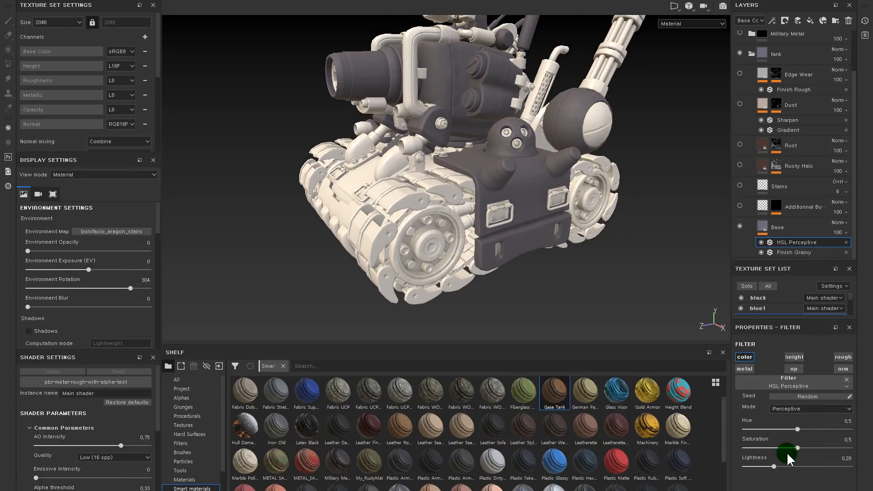
{"action": "left_click_drag", "start_coordinate": [798, 425], "coordinate": [788, 429]}
Step: Bring the reference board over the viewport, shrink it and frame the Metal Slug tank image beside the model
{"action": "right_click_drag", "start_coordinate": [0, 109], "coordinate": [208, 94]}
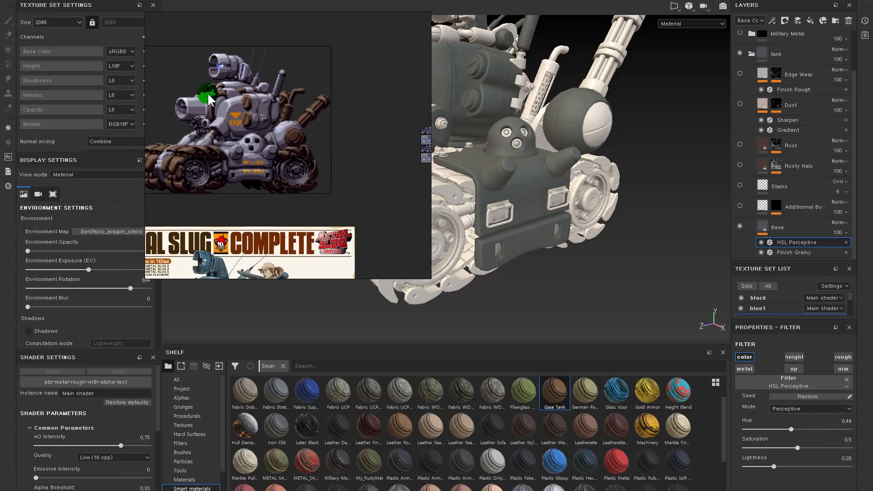
{"action": "left_click_drag", "start_coordinate": [429, 279], "coordinate": [271, 173]}
{"action": "right_click_drag", "start_coordinate": [207, 121], "coordinate": [225, 125]}
{"action": "middle_click_drag", "start_coordinate": [233, 122], "coordinate": [202, 132]}
{"action": "scroll", "coordinate": [202, 68], "scroll_direction": "down", "scroll_amount": 3}
{"action": "scroll", "coordinate": [236, 103], "scroll_direction": "down", "scroll_amount": 5}
{"action": "scroll", "coordinate": [232, 99], "scroll_direction": "up", "scroll_amount": 5}
{"action": "scroll", "coordinate": [219, 110], "scroll_direction": "up", "scroll_amount": 1}
{"action": "scroll", "coordinate": [231, 107], "scroll_direction": "down", "scroll_amount": 1}
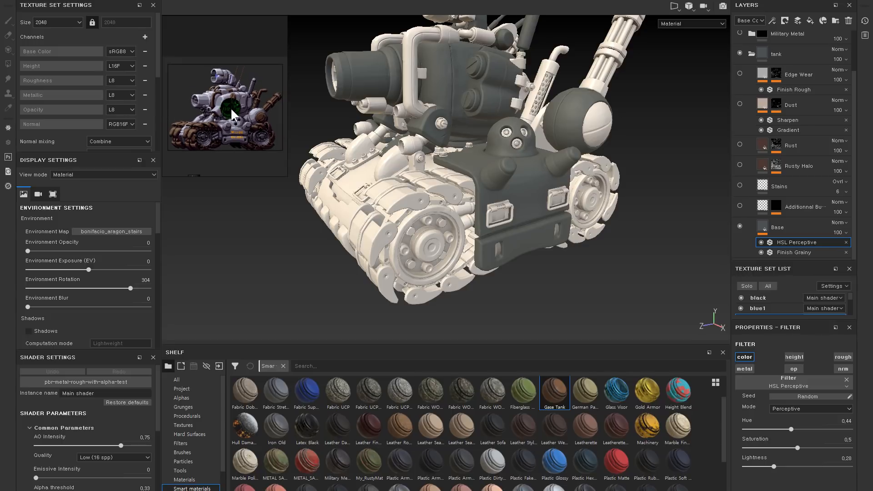
{"action": "left_click_drag", "start_coordinate": [232, 16], "coordinate": [234, 35]}
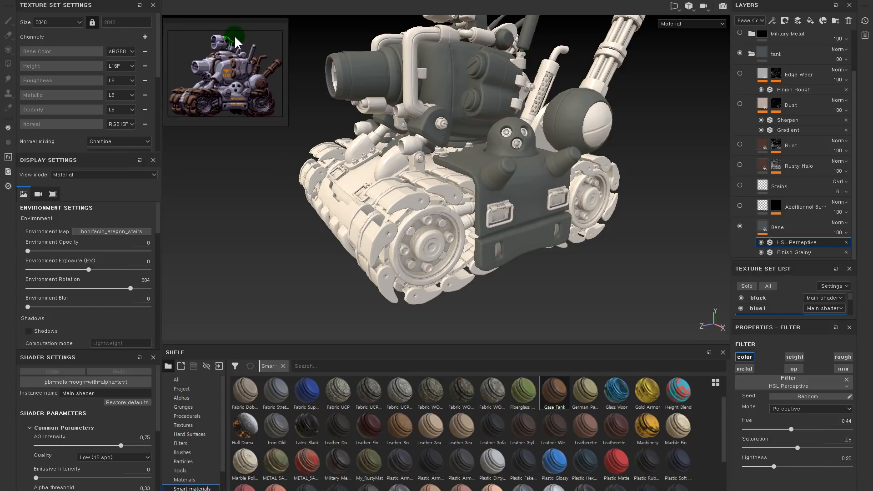
Step: Set the HSL Perceptive filter's Hue to 0.47 and check the colour on the cannon barrel
{"action": "left_click_drag", "start_coordinate": [789, 428], "coordinate": [794, 430]}
{"action": "right_click_drag", "start_coordinate": [435, 182], "coordinate": [403, 139], "text": "alt"}
{"action": "middle_click_drag", "start_coordinate": [403, 139], "coordinate": [492, 212], "text": "alt"}
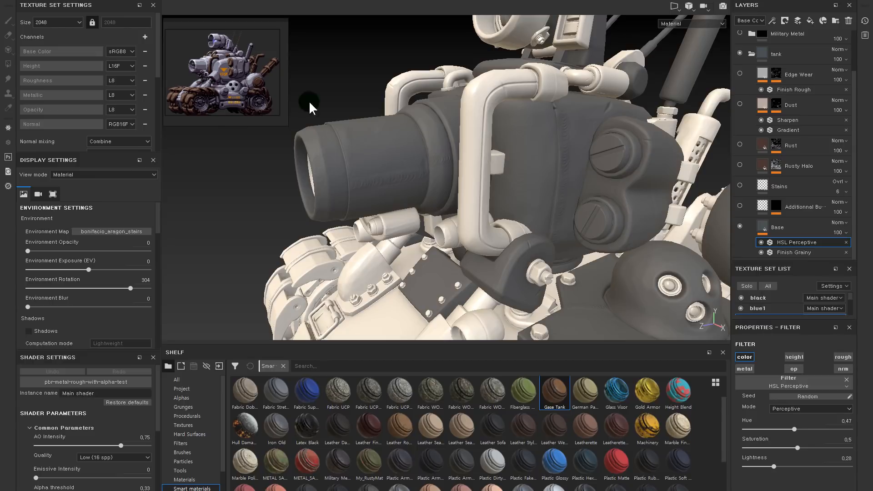
Step: Hide the HSL Perceptive filter and resample the Base layer's base colour as dark purple, RGB 0.102, 0.084, 0.122
{"action": "left_click", "coordinate": [762, 242]}
{"action": "left_click", "coordinate": [761, 226]}
{"action": "left_click", "coordinate": [773, 456]}
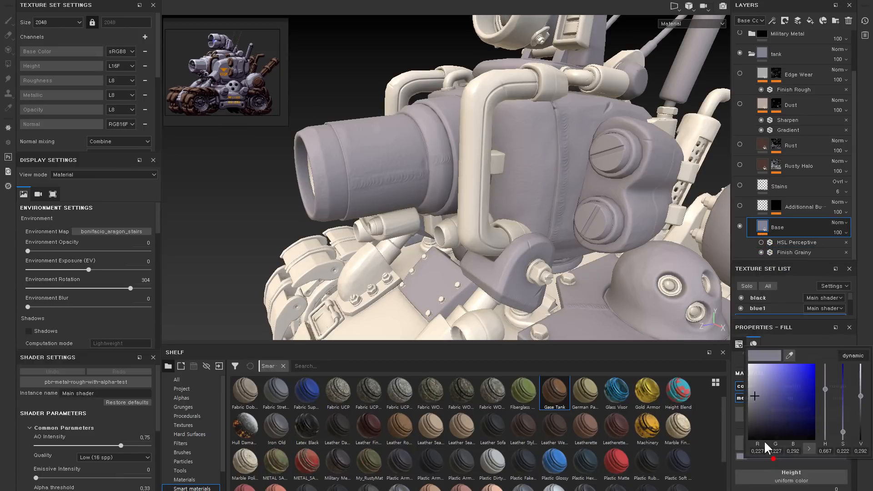
{"action": "left_click_drag", "start_coordinate": [789, 356], "coordinate": [252, 69]}
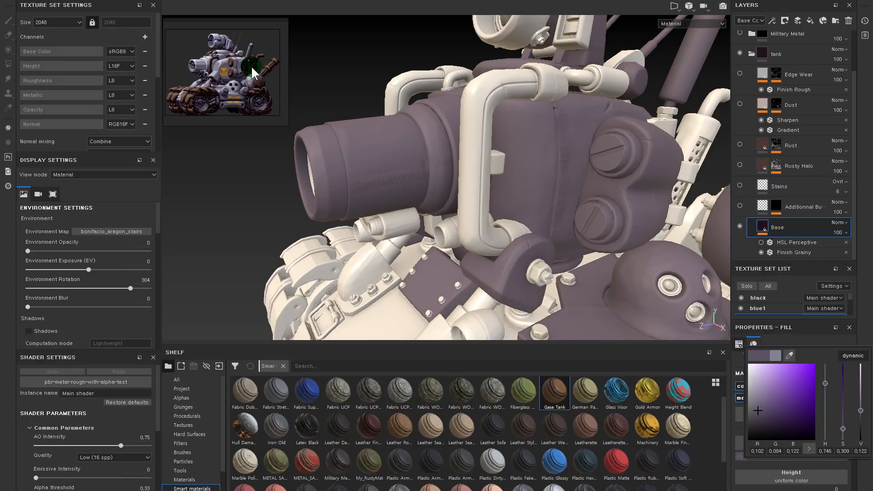
{"action": "left_click", "coordinate": [791, 188]}
{"action": "right_click_drag", "start_coordinate": [583, 183], "coordinate": [459, 171], "text": "alt"}
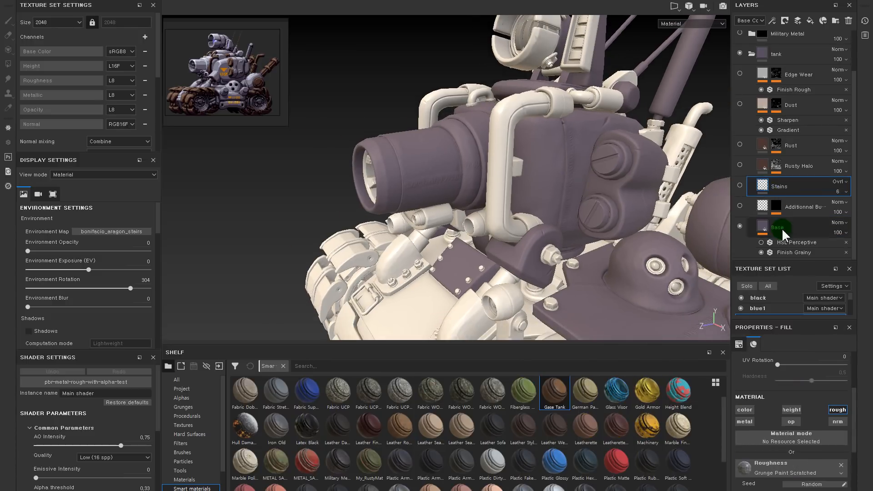
Step: Show the HSL Perceptive filter again and set Hue to 0.45, Saturation to 0.61 and Lightness to 0.39
{"action": "left_click", "coordinate": [762, 242]}
{"action": "left_click", "coordinate": [788, 242]}
{"action": "left_click", "coordinate": [803, 447]}
{"action": "left_click_drag", "start_coordinate": [776, 466], "coordinate": [786, 467]}
{"action": "left_click_drag", "start_coordinate": [589, 237], "coordinate": [545, 175], "text": "alt"}
{"action": "left_click_drag", "start_coordinate": [796, 429], "coordinate": [809, 448]}
{"action": "left_click", "coordinate": [797, 436]}
{"action": "left_click", "coordinate": [803, 447]}
{"action": "left_click_drag", "start_coordinate": [537, 211], "coordinate": [574, 275], "text": "alt"}
{"action": "left_click_drag", "start_coordinate": [486, 222], "coordinate": [443, 195], "text": "alt"}
{"action": "middle_click_drag", "start_coordinate": [554, 202], "coordinate": [546, 191], "text": "alt"}
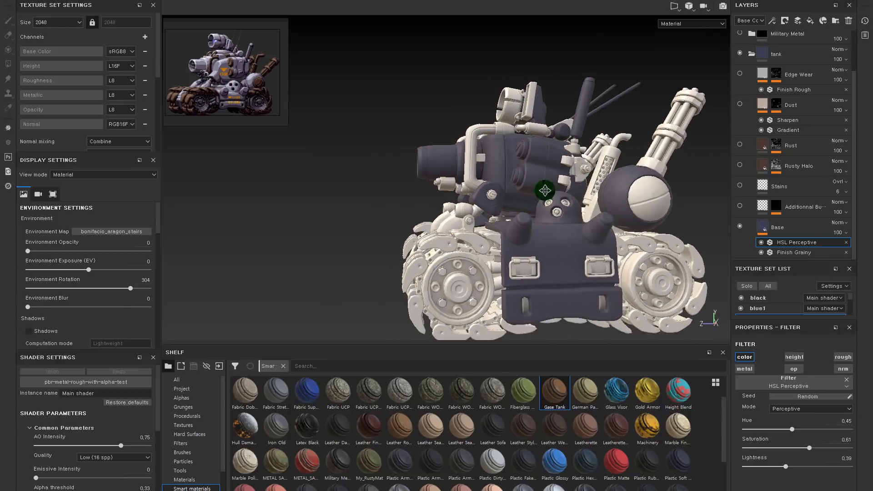
Step: Raise the HSL Perceptive filter's Lightness to 0.47 and Saturation to 0.65, keeping Hue at 0.45
{"action": "right_click_drag", "start_coordinate": [546, 191], "coordinate": [497, 150], "text": "alt"}
{"action": "left_click_drag", "start_coordinate": [497, 150], "coordinate": [541, 173], "text": "alt"}
{"action": "left_click_drag", "start_coordinate": [786, 467], "coordinate": [812, 449]}
{"action": "left_click", "coordinate": [810, 447]}
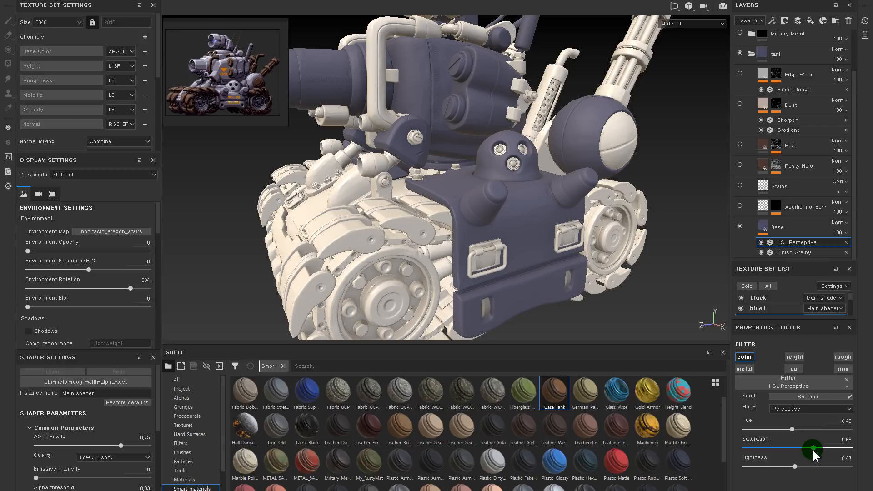
{"action": "left_click", "coordinate": [792, 429]}
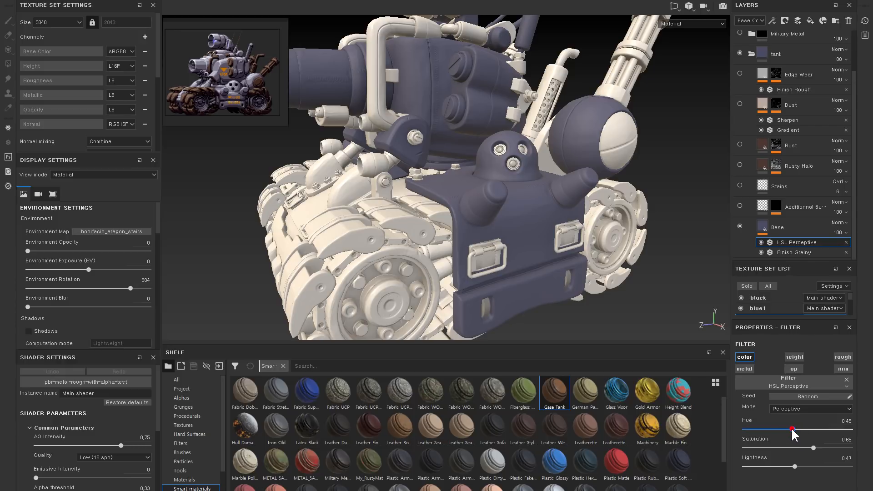
{"action": "left_click_drag", "start_coordinate": [794, 430], "coordinate": [792, 428]}
Step: Examine the recoloured hull front up close and compare it with the Base layer hidden and shown
{"action": "right_click_drag", "start_coordinate": [505, 278], "coordinate": [431, 238], "text": "alt"}
{"action": "left_click_drag", "start_coordinate": [430, 237], "coordinate": [437, 100], "text": "alt"}
{"action": "right_click_drag", "start_coordinate": [437, 100], "coordinate": [482, 125], "text": "alt"}
{"action": "middle_click_drag", "start_coordinate": [482, 126], "coordinate": [491, 98], "text": "alt"}
{"action": "left_click_drag", "start_coordinate": [491, 99], "coordinate": [563, 177], "text": "alt"}
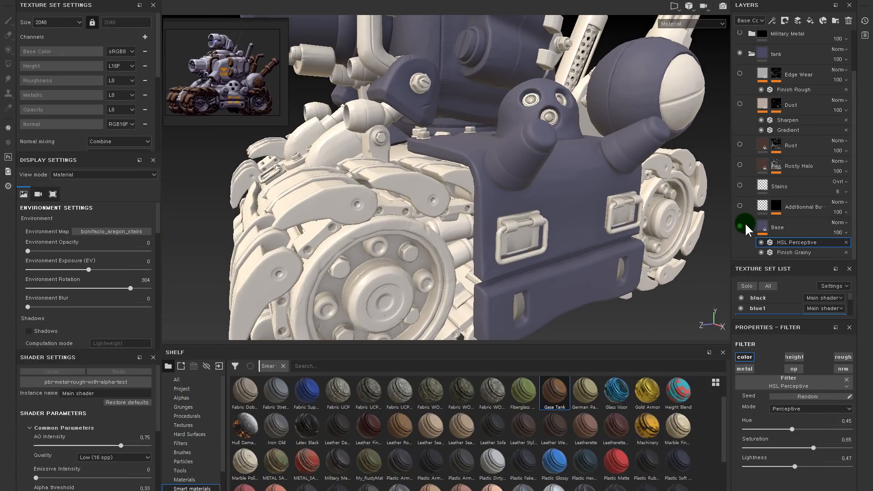
{"action": "left_click", "coordinate": [739, 226]}
{"action": "left_click", "coordinate": [740, 226]}
{"action": "left_click", "coordinate": [739, 226]}
{"action": "left_click", "coordinate": [739, 226]}
{"action": "right_click_drag", "start_coordinate": [593, 190], "coordinate": [612, 273], "text": "alt"}
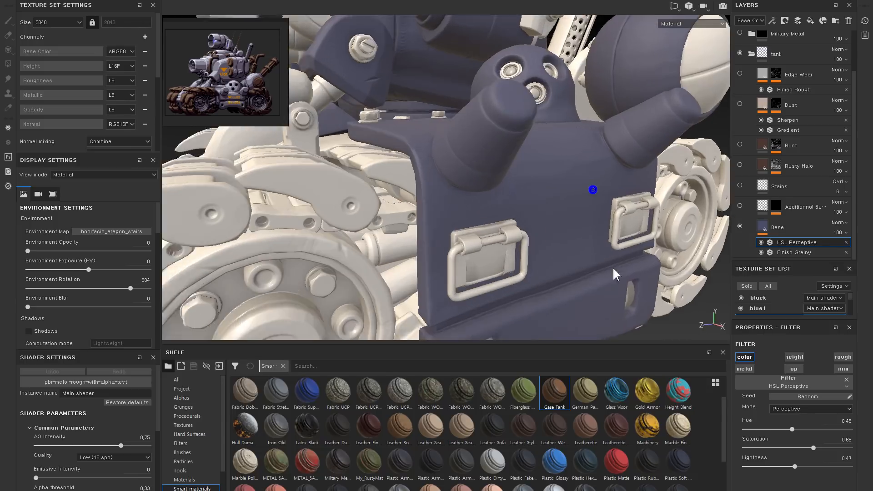
{"action": "left_click_drag", "start_coordinate": [558, 232], "coordinate": [587, 224], "text": "alt"}
Step: Set the Grain Intensity of the Base layer's Finish Grainy filter to 0.02
{"action": "left_click", "coordinate": [791, 250]}
{"action": "left_click_drag", "start_coordinate": [489, 223], "coordinate": [516, 219], "text": "alt"}
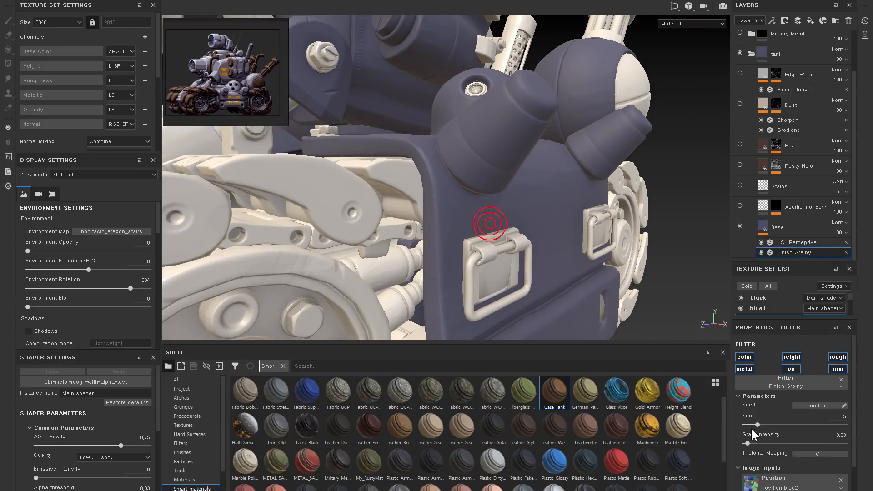
{"action": "left_click_drag", "start_coordinate": [746, 443], "coordinate": [745, 441]}
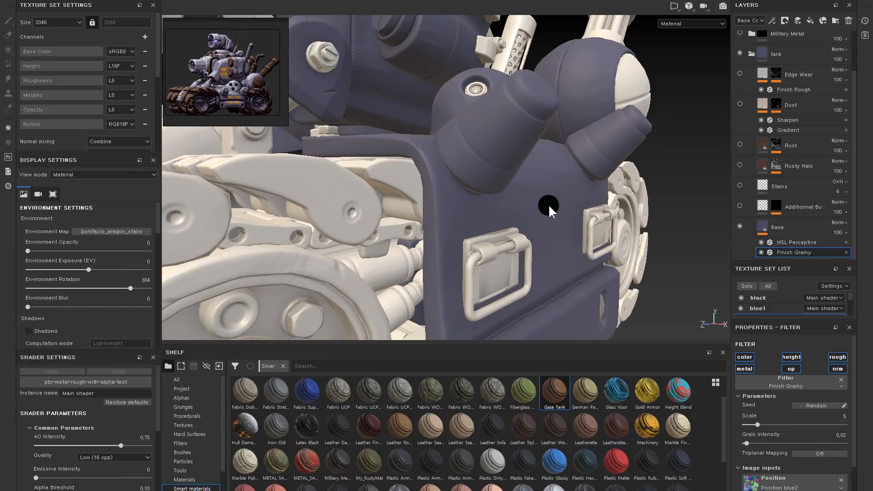
Step: Examine the surface grain on the hull plate, the dome with its three lamps and the front cones
{"action": "left_click_drag", "start_coordinate": [555, 181], "coordinate": [540, 179], "text": "alt"}
{"action": "left_click_drag", "start_coordinate": [619, 174], "coordinate": [500, 153], "text": "alt"}
{"action": "right_click_drag", "start_coordinate": [499, 152], "coordinate": [632, 253], "text": "alt"}
{"action": "left_click_drag", "start_coordinate": [536, 168], "coordinate": [507, 99], "text": "alt"}
{"action": "right_click_drag", "start_coordinate": [507, 99], "coordinate": [519, 132], "text": "alt"}
{"action": "left_click_drag", "start_coordinate": [518, 136], "coordinate": [541, 185], "text": "alt"}
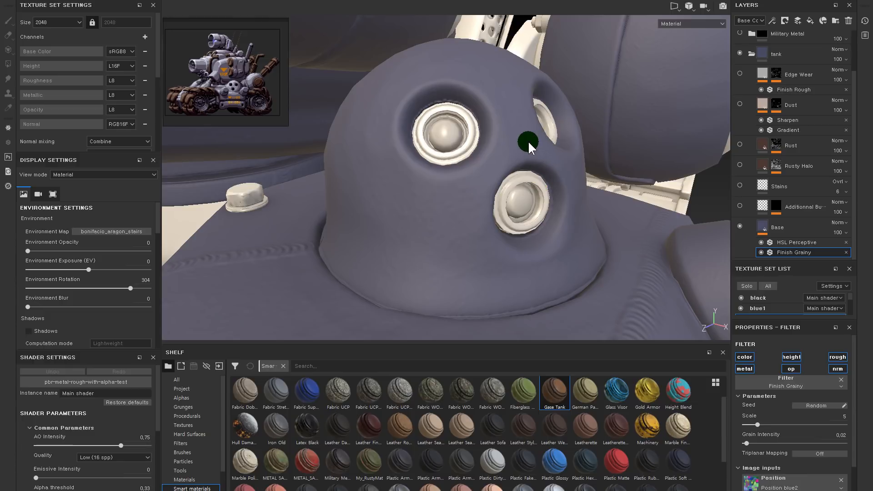
{"action": "right_click_drag", "start_coordinate": [594, 225], "coordinate": [536, 205], "text": "alt"}
{"action": "left_click_drag", "start_coordinate": [578, 188], "coordinate": [541, 201], "text": "alt"}
{"action": "middle_click_drag", "start_coordinate": [542, 200], "coordinate": [503, 120], "text": "alt"}
{"action": "right_click_drag", "start_coordinate": [503, 121], "coordinate": [561, 247], "text": "alt"}
{"action": "left_click_drag", "start_coordinate": [540, 220], "coordinate": [558, 236], "text": "alt"}
{"action": "middle_click_drag", "start_coordinate": [477, 195], "coordinate": [513, 154], "text": "alt"}
{"action": "left_click_drag", "start_coordinate": [513, 154], "coordinate": [721, 234], "text": "alt"}
Step: Show the bump layer directly above Base, check its mask and height fill, and delete the layer
{"action": "left_click", "coordinate": [740, 206]}
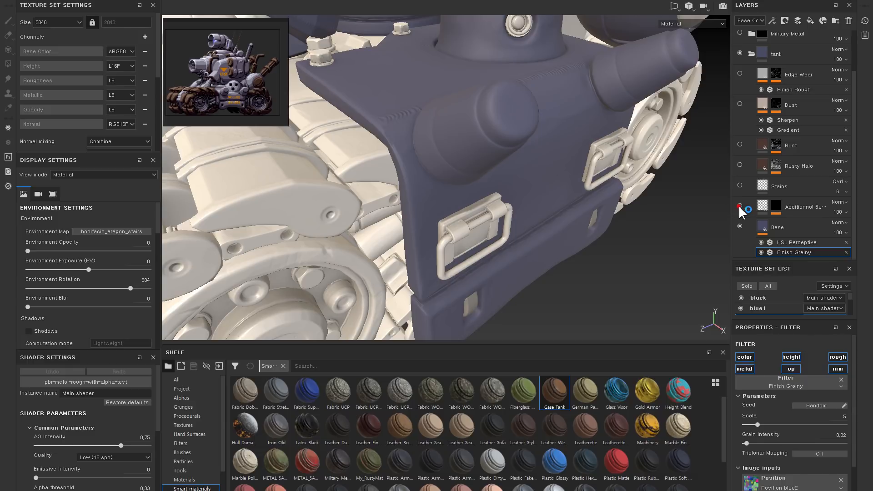
{"action": "left_click", "coordinate": [739, 206]}
{"action": "left_click_drag", "start_coordinate": [609, 254], "coordinate": [807, 197], "text": "alt"}
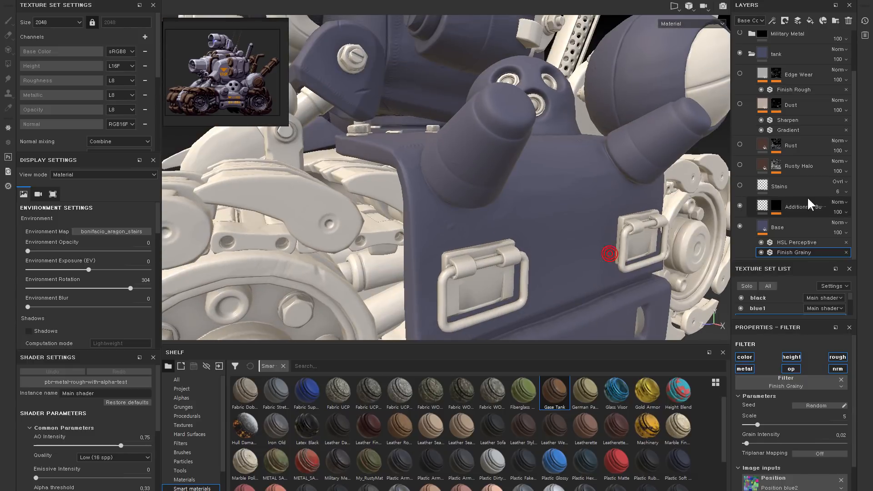
{"action": "left_click", "coordinate": [776, 205], "text": "alt"}
{"action": "left_click", "coordinate": [757, 204]}
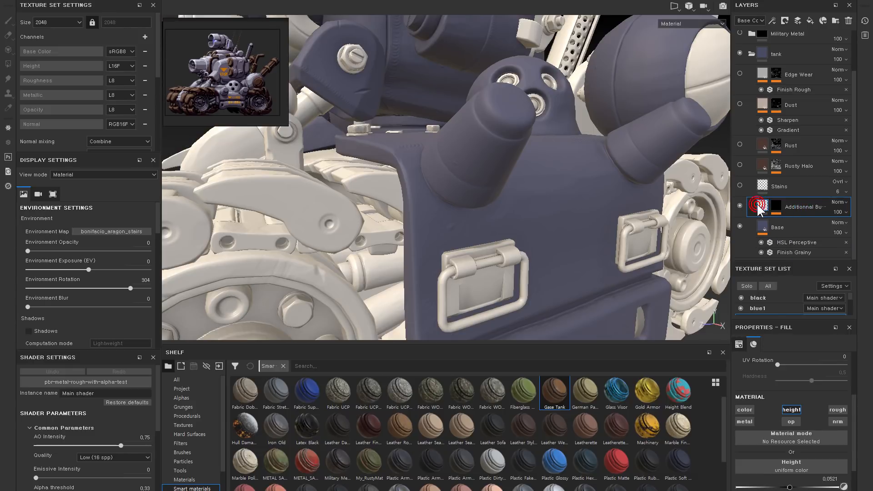
{"action": "key", "text": "Delete"}
Step: Show the Stains layer, comparing it on and off while rotating the environment light to 149
{"action": "left_click", "coordinate": [740, 203]}
{"action": "middle_click_drag", "start_coordinate": [520, 127], "coordinate": [519, 154], "text": "alt"}
{"action": "mouse_move", "coordinate": [562, 123]}
{"action": "right_mouse_down", "text": "shift"}
{"action": "mouse_move", "coordinate": [614, 131]}
{"action": "mouse_move", "coordinate": [565, 123]}
{"action": "right_mouse_up", "text": "shift"}
{"action": "left_click", "coordinate": [739, 206]}
{"action": "left_click", "coordinate": [739, 206]}
{"action": "left_click", "coordinate": [738, 205]}
{"action": "left_click", "coordinate": [739, 206]}
{"action": "left_click_drag", "start_coordinate": [663, 205], "coordinate": [749, 225], "text": "alt"}
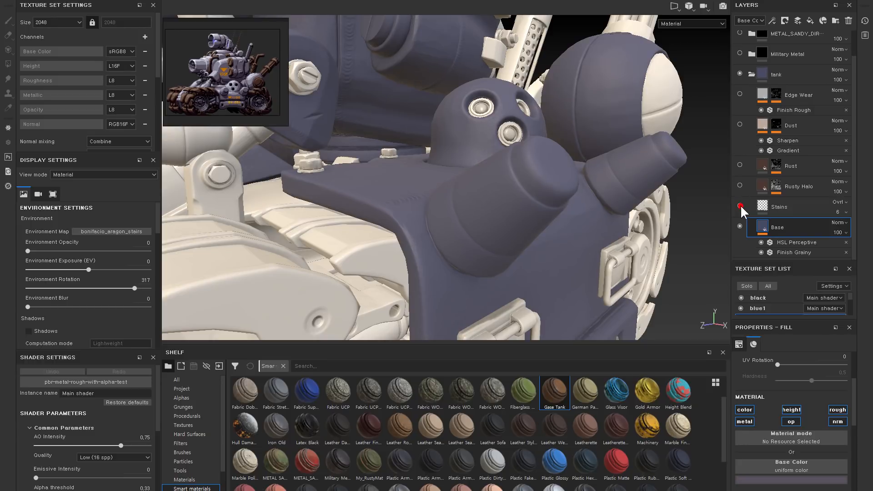
{"action": "left_click_drag", "start_coordinate": [521, 164], "coordinate": [518, 191], "text": "alt"}
{"action": "right_click_drag", "start_coordinate": [518, 191], "coordinate": [553, 220], "text": "shift"}
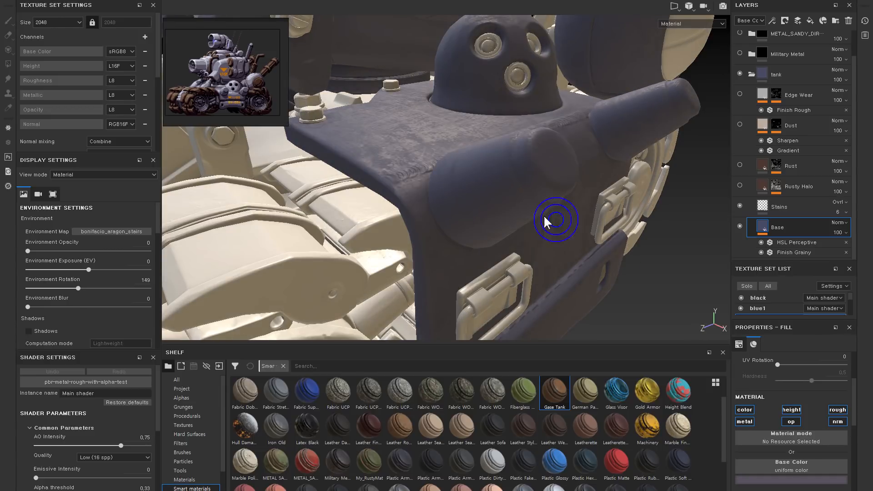
Step: Lower the Base layer's Roughness to 0.3451 and check the gloss on the hull with the environment rotated to 49
{"action": "scroll", "coordinate": [809, 458], "scroll_direction": "down", "scroll_amount": 3}
{"action": "left_click_drag", "start_coordinate": [795, 424], "coordinate": [771, 423]}
{"action": "right_click_drag", "start_coordinate": [522, 209], "coordinate": [277, 141], "text": "alt"}
{"action": "left_click_drag", "start_coordinate": [618, 129], "coordinate": [523, 87], "text": "alt"}
{"action": "right_click_drag", "start_coordinate": [506, 88], "coordinate": [545, 102], "text": "alt"}
{"action": "right_click_drag", "start_coordinate": [546, 102], "coordinate": [505, 102], "text": "shift"}
{"action": "middle_click_drag", "start_coordinate": [553, 102], "coordinate": [563, 110], "text": "alt"}
{"action": "middle_click_drag", "start_coordinate": [475, 130], "coordinate": [482, 140], "text": "alt"}
{"action": "left_click_drag", "start_coordinate": [482, 140], "coordinate": [506, 179], "text": "alt"}
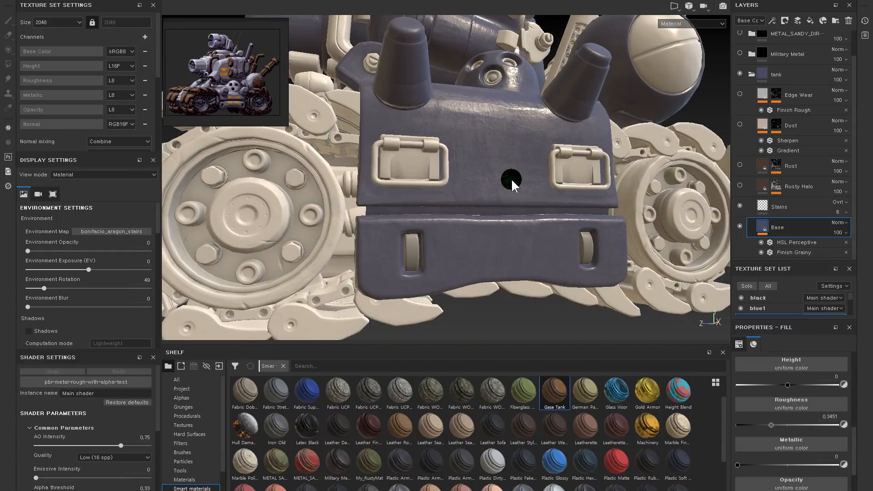
Step: Set the Base layer's Roughness to 0.3496 and check the gloss on the hull, dome and turret
{"action": "left_click", "coordinate": [779, 424]}
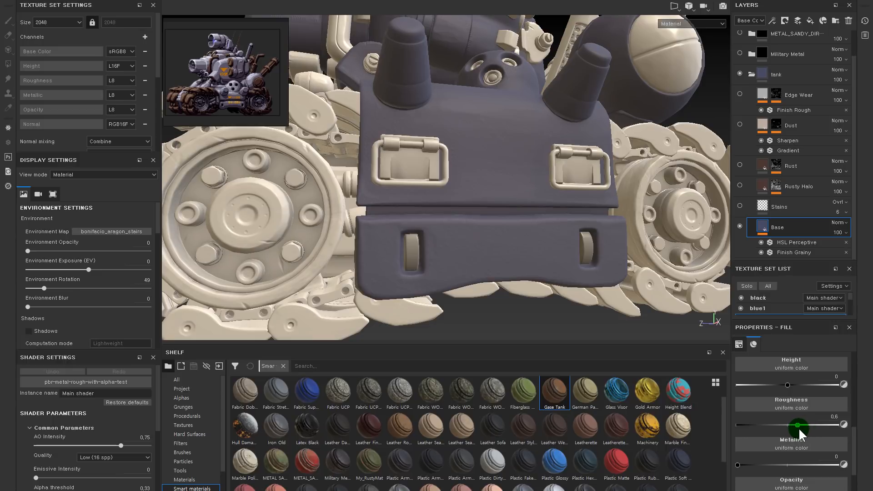
{"action": "left_click_drag", "start_coordinate": [791, 425], "coordinate": [772, 427]}
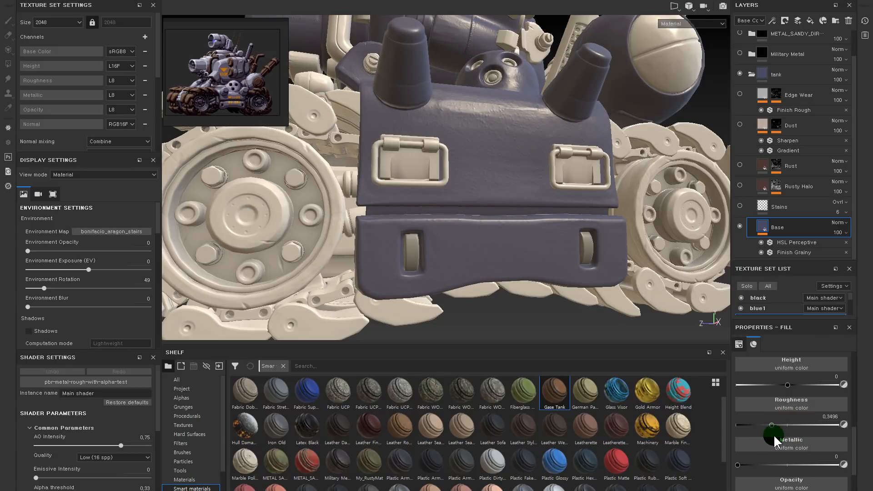
{"action": "left_click", "coordinate": [767, 232]}
{"action": "mouse_move", "coordinate": [577, 200]}
{"action": "left_mouse_down", "text": "alt"}
{"action": "mouse_move", "coordinate": [522, 176]}
{"action": "mouse_move", "coordinate": [606, 220]}
{"action": "mouse_move", "coordinate": [626, 252]}
{"action": "mouse_move", "coordinate": [640, 238]}
{"action": "mouse_move", "coordinate": [620, 201]}
{"action": "left_mouse_up", "text": "alt"}
{"action": "scroll", "coordinate": [623, 249], "scroll_direction": "down", "scroll_amount": 5}
{"action": "right_click_drag", "start_coordinate": [628, 274], "coordinate": [642, 272], "text": "alt"}
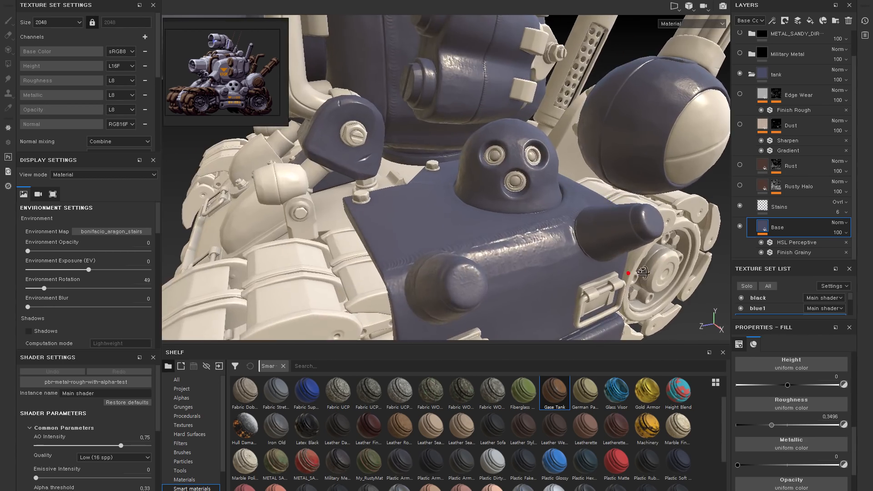
{"action": "mouse_move", "coordinate": [642, 271]}
{"action": "left_mouse_down", "text": "alt"}
{"action": "mouse_move", "coordinate": [672, 296]}
{"action": "mouse_move", "coordinate": [647, 304]}
{"action": "mouse_move", "coordinate": [596, 236]}
{"action": "mouse_move", "coordinate": [603, 202]}
{"action": "mouse_move", "coordinate": [610, 285]}
{"action": "left_mouse_up", "text": "alt"}
{"action": "right_click_drag", "start_coordinate": [610, 285], "coordinate": [585, 213], "text": "alt"}
{"action": "left_click_drag", "start_coordinate": [586, 213], "coordinate": [587, 211], "text": "alt"}
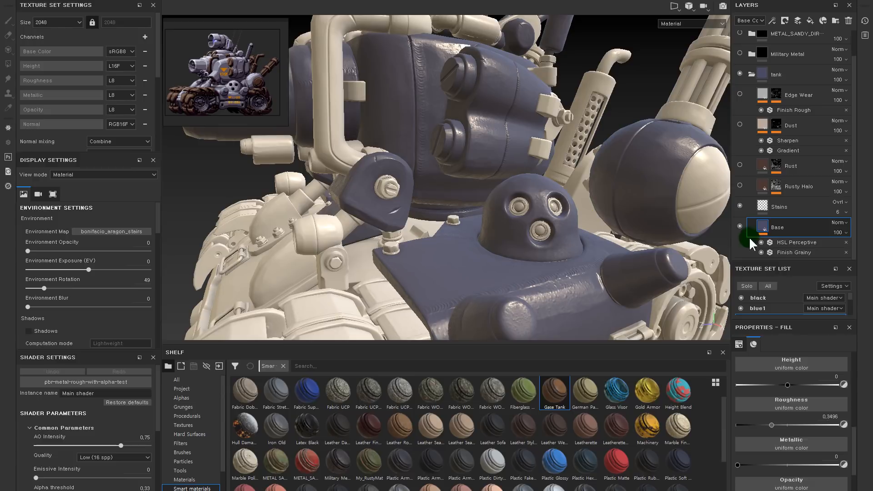
{"action": "scroll", "coordinate": [797, 423], "scroll_direction": "down", "scroll_amount": 1}
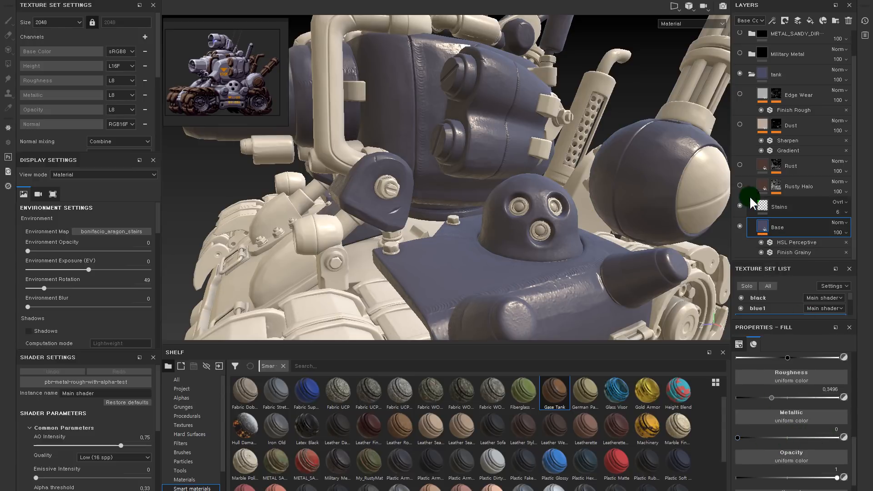
Step: Show the Rusty Halo layer, comparing it on and off on the cannon and turret with the environment rotated to 317
{"action": "left_click", "coordinate": [741, 183]}
{"action": "right_click_drag", "start_coordinate": [603, 193], "coordinate": [482, 190], "text": "alt"}
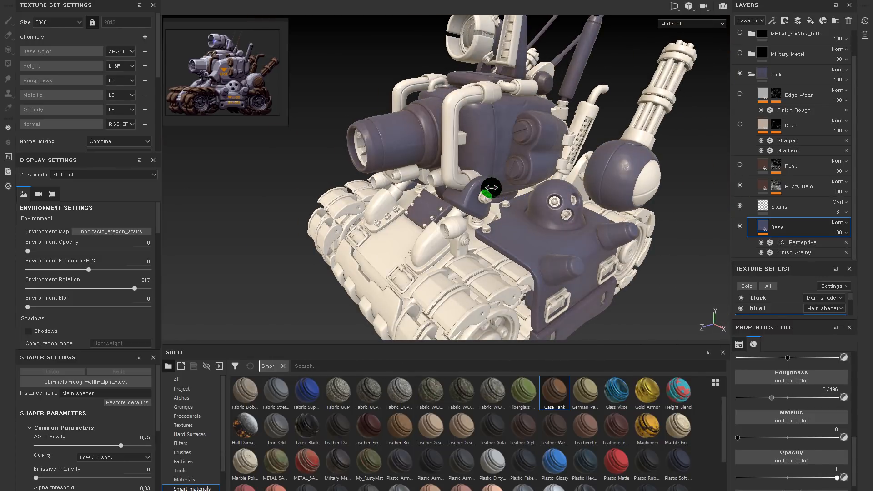
{"action": "left_click", "coordinate": [740, 185]}
{"action": "left_click", "coordinate": [740, 184]}
{"action": "right_click_drag", "start_coordinate": [510, 165], "coordinate": [642, 273], "text": "alt"}
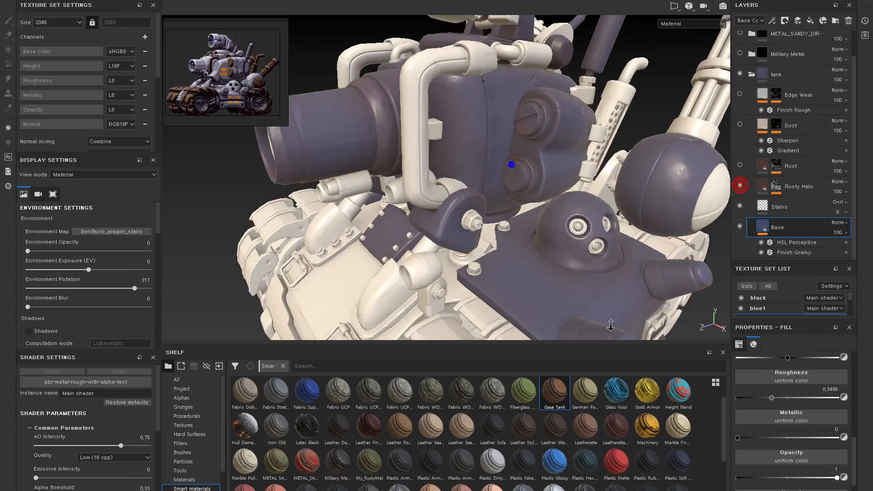
{"action": "left_click_drag", "start_coordinate": [546, 194], "coordinate": [540, 244], "text": "alt"}
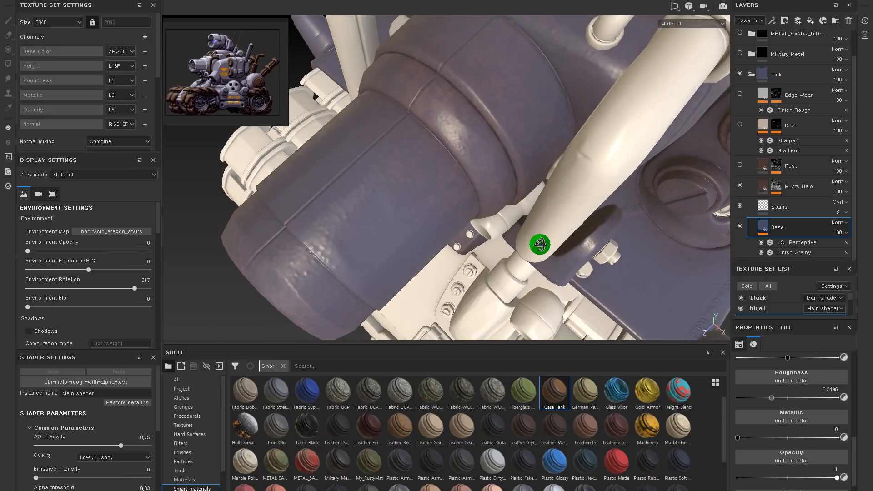
Step: Inspect the Rusty Halo mask on the model, comparing its Mask Editor generator on and off
{"action": "left_click", "coordinate": [772, 187]}
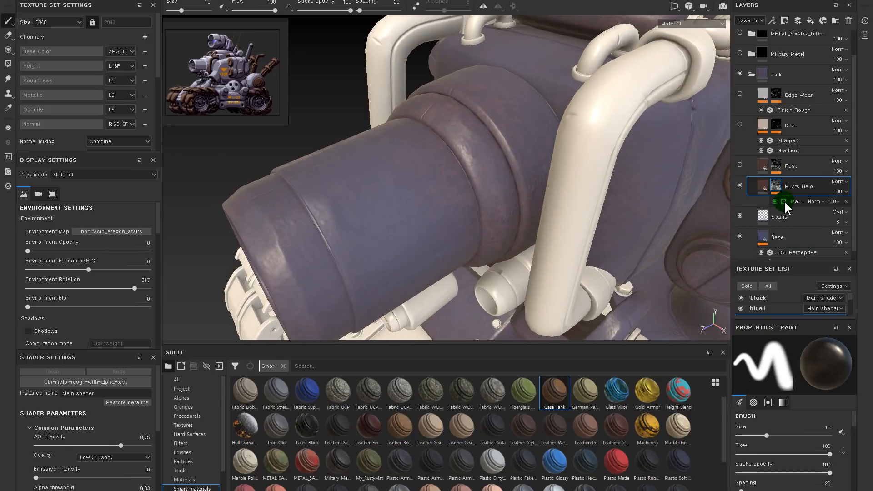
{"action": "left_click", "coordinate": [774, 184], "text": "alt"}
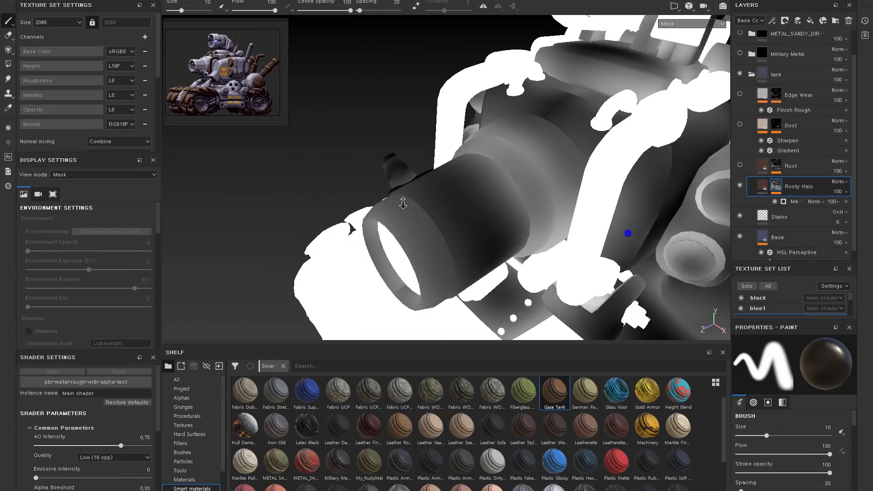
{"action": "left_click", "coordinate": [790, 200]}
{"action": "left_click", "coordinate": [775, 185]}
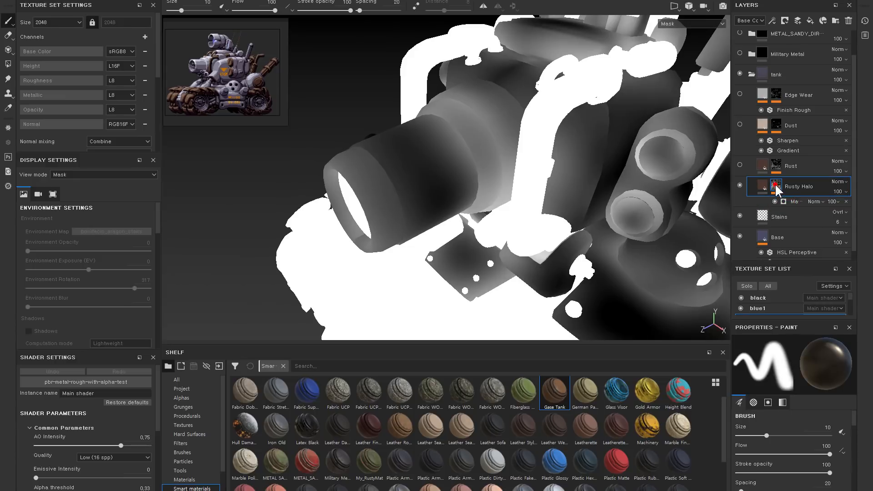
{"action": "left_click", "coordinate": [792, 200]}
{"action": "left_click", "coordinate": [774, 201]}
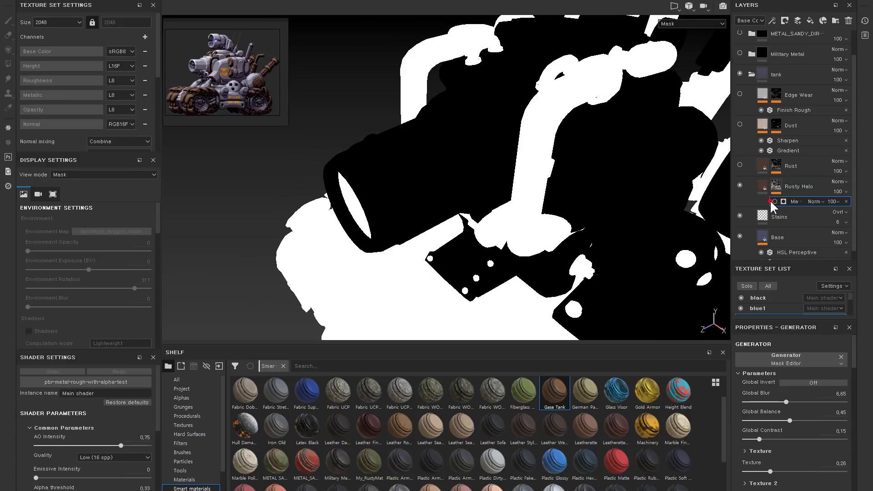
{"action": "left_click", "coordinate": [773, 200]}
Step: Lower the Rusty Halo mask generator's Global Blur to 1.75 and its Global Balance to 0.29
{"action": "left_click_drag", "start_coordinate": [782, 404], "coordinate": [768, 404]}
{"action": "left_click", "coordinate": [763, 190]}
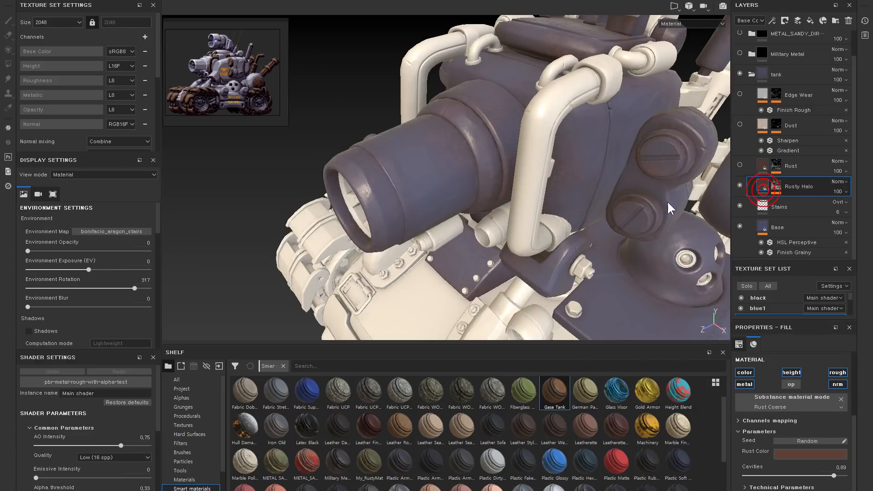
{"action": "left_click", "coordinate": [774, 184]}
{"action": "right_click_drag", "start_coordinate": [605, 238], "coordinate": [586, 232], "text": "alt"}
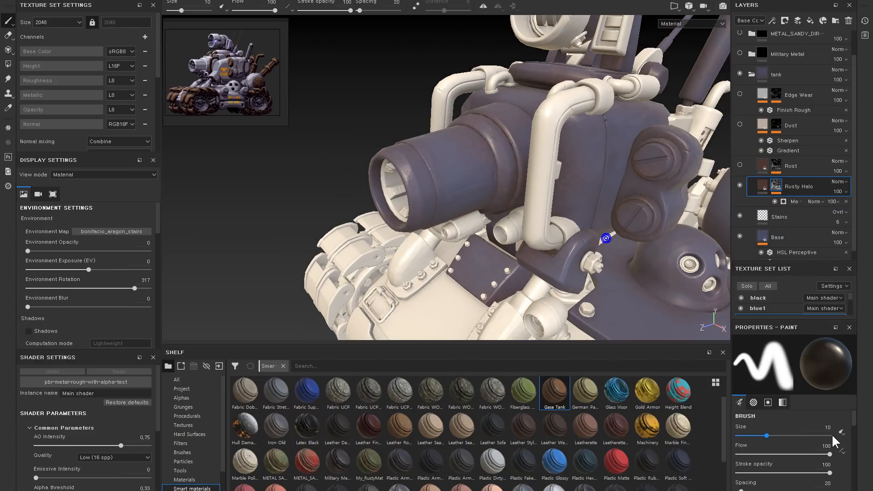
{"action": "left_click", "coordinate": [795, 202]}
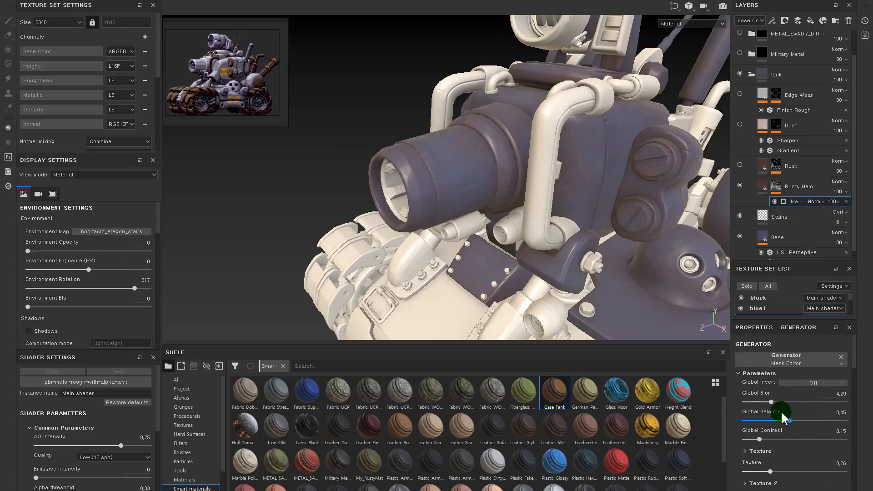
{"action": "mouse_move", "coordinate": [766, 401]}
{"action": "left_mouse_down"}
{"action": "mouse_move", "coordinate": [738, 400]}
{"action": "mouse_move", "coordinate": [763, 399]}
{"action": "mouse_move", "coordinate": [783, 418]}
{"action": "mouse_move", "coordinate": [773, 416]}
{"action": "left_mouse_up"}
Step: Examine the reduced rust halo on the cannon barrel, turret and hull from several distances and angles
{"action": "right_click_drag", "start_coordinate": [667, 246], "coordinate": [615, 214], "text": "alt"}
{"action": "left_click_drag", "start_coordinate": [616, 215], "coordinate": [473, 156], "text": "alt"}
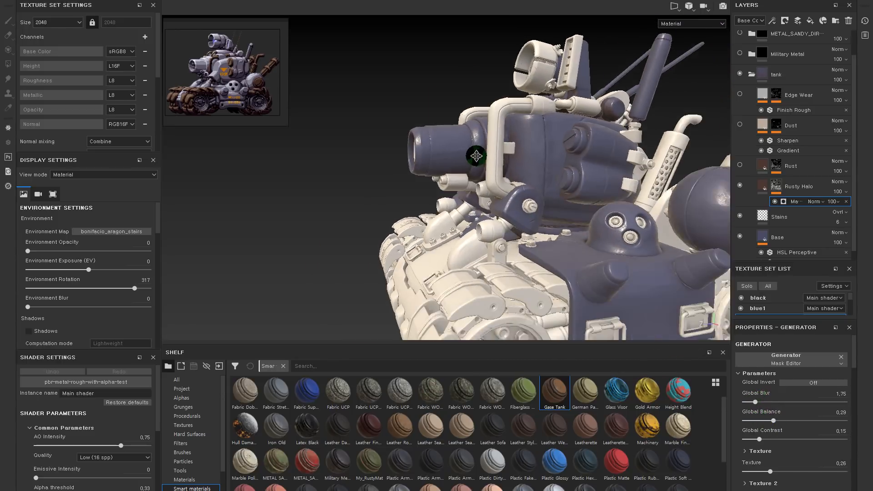
{"action": "middle_click_drag", "start_coordinate": [623, 228], "coordinate": [522, 189], "text": "alt"}
{"action": "left_click_drag", "start_coordinate": [523, 190], "coordinate": [487, 173], "text": "alt"}
{"action": "right_click_drag", "start_coordinate": [486, 173], "coordinate": [562, 220], "text": "alt"}
{"action": "middle_click_drag", "start_coordinate": [562, 220], "coordinate": [505, 122], "text": "alt"}
{"action": "right_click_drag", "start_coordinate": [534, 170], "coordinate": [515, 152], "text": "alt"}
{"action": "left_click_drag", "start_coordinate": [517, 176], "coordinate": [516, 169], "text": "alt"}
{"action": "right_click_drag", "start_coordinate": [541, 180], "coordinate": [460, 132], "text": "alt"}
{"action": "middle_click_drag", "start_coordinate": [538, 181], "coordinate": [505, 145], "text": "alt"}
Step: Show the Rust layer, comparing it on and off, and check its patches around the barrel and turret edges
{"action": "left_click", "coordinate": [740, 165]}
{"action": "left_click", "coordinate": [740, 164]}
{"action": "left_click", "coordinate": [740, 165]}
{"action": "left_click", "coordinate": [741, 165]}
{"action": "left_click_drag", "start_coordinate": [677, 252], "coordinate": [662, 212], "text": "alt"}
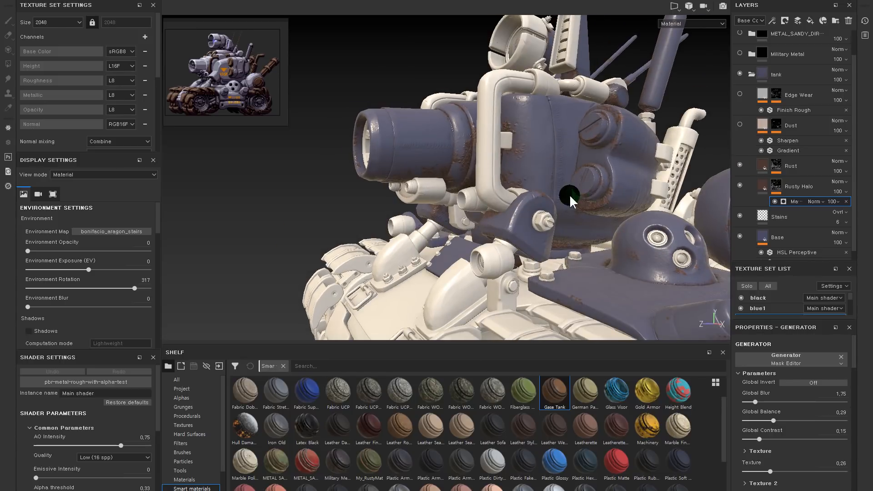
{"action": "left_click_drag", "start_coordinate": [568, 195], "coordinate": [614, 189], "text": "alt"}
{"action": "right_click_drag", "start_coordinate": [510, 182], "coordinate": [553, 200], "text": "alt"}
{"action": "mouse_move", "coordinate": [568, 235]}
{"action": "left_mouse_down", "text": "alt"}
{"action": "mouse_move", "coordinate": [581, 188]}
{"action": "mouse_move", "coordinate": [591, 211]}
{"action": "mouse_move", "coordinate": [580, 230]}
{"action": "left_mouse_up", "text": "alt"}
{"action": "right_click_drag", "start_coordinate": [608, 230], "coordinate": [580, 218], "text": "alt"}
Step: Lower the Rust mask generator's Global Balance to 0.25 and check the remaining rust on the turret
{"action": "left_click", "coordinate": [776, 166]}
{"action": "right_click", "coordinate": [805, 182]}
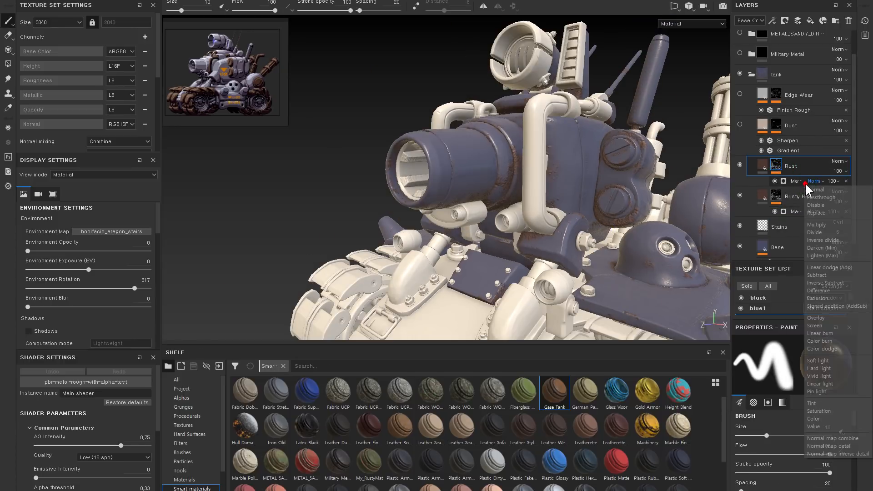
{"action": "left_click", "coordinate": [793, 180]}
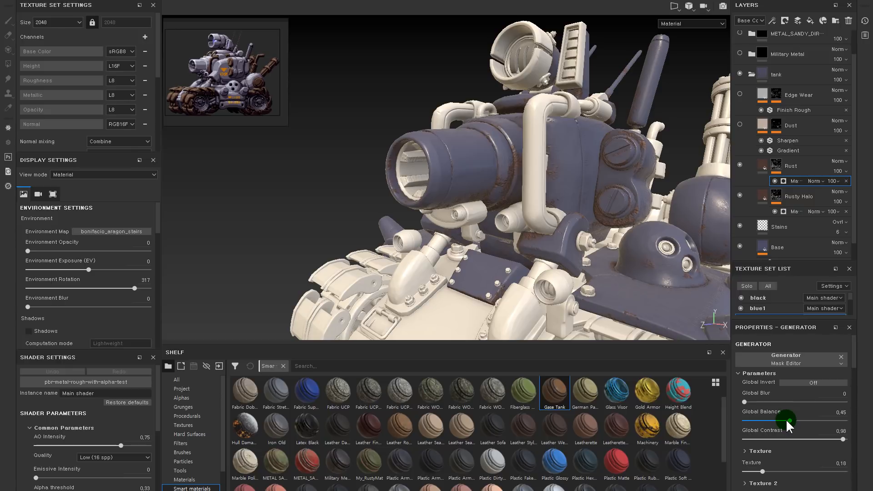
{"action": "left_click", "coordinate": [793, 181]}
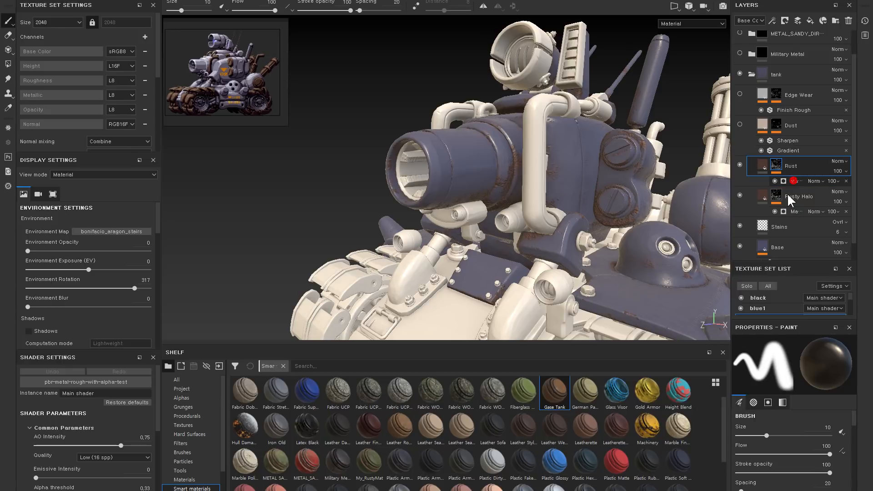
{"action": "left_click_drag", "start_coordinate": [772, 420], "coordinate": [769, 419]}
{"action": "left_click_drag", "start_coordinate": [654, 293], "coordinate": [621, 260], "text": "alt"}
{"action": "middle_click_drag", "start_coordinate": [620, 259], "coordinate": [545, 266], "text": "alt"}
{"action": "right_click_drag", "start_coordinate": [546, 266], "coordinate": [640, 284], "text": "alt"}
{"action": "left_click_drag", "start_coordinate": [639, 285], "coordinate": [662, 302], "text": "alt"}
{"action": "right_click_drag", "start_coordinate": [663, 302], "coordinate": [591, 245], "text": "alt"}
{"action": "mouse_move", "coordinate": [591, 245]}
{"action": "left_mouse_down", "text": "alt"}
{"action": "mouse_move", "coordinate": [664, 293]}
{"action": "mouse_move", "coordinate": [556, 197]}
{"action": "mouse_move", "coordinate": [583, 164]}
{"action": "left_mouse_up", "text": "alt"}
Step: Randomize the seed of the Grunge Rust Fine texture in the Rust mask generator and check the barrel
{"action": "left_click", "coordinate": [821, 381]}
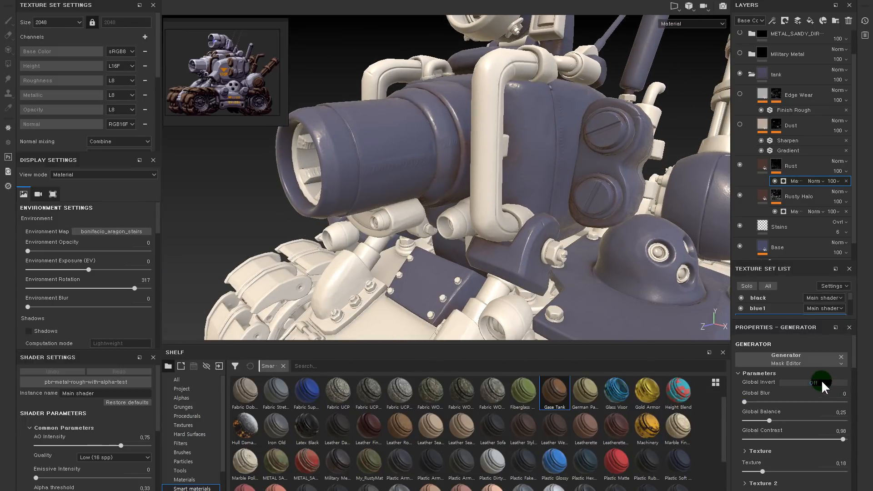
{"action": "scroll", "coordinate": [824, 395], "scroll_direction": "down", "scroll_amount": 8}
{"action": "left_click", "coordinate": [804, 423]}
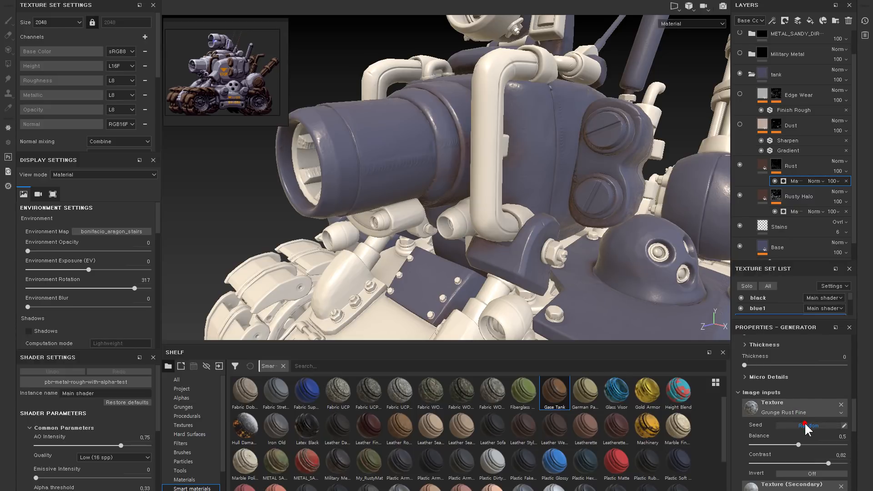
{"action": "left_click_drag", "start_coordinate": [562, 247], "coordinate": [582, 265], "text": "alt"}
Step: Show the Dust layer, comparing it on and off on the cannon and the upper surfaces of the turret
{"action": "left_click", "coordinate": [740, 125]}
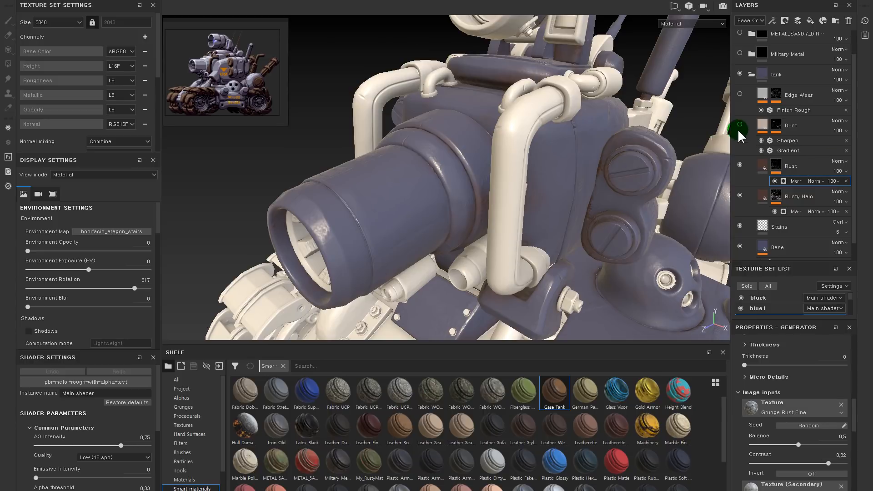
{"action": "left_click", "coordinate": [740, 125]}
{"action": "left_click", "coordinate": [740, 124]}
{"action": "left_click", "coordinate": [740, 125]}
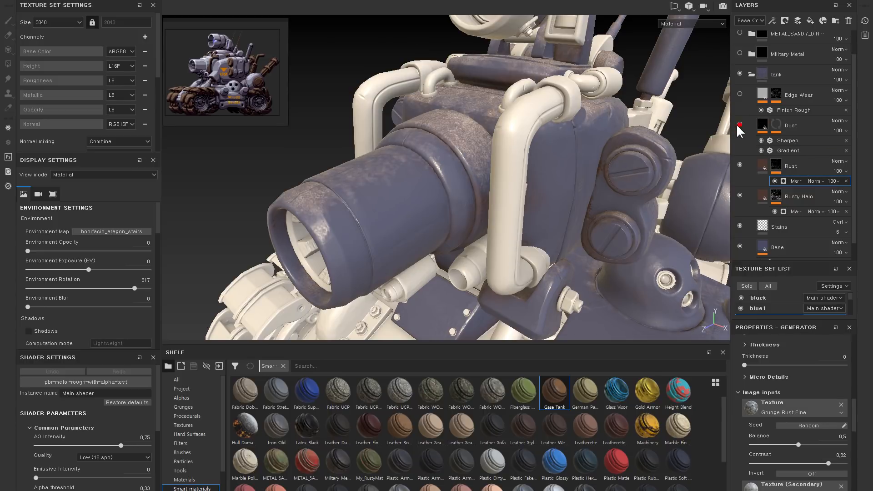
{"action": "right_click_drag", "start_coordinate": [535, 194], "coordinate": [239, 159], "text": "alt"}
{"action": "mouse_move", "coordinate": [495, 179]}
{"action": "left_mouse_down", "text": "alt"}
{"action": "mouse_move", "coordinate": [580, 220]}
{"action": "mouse_move", "coordinate": [539, 171]}
{"action": "left_mouse_up", "text": "alt"}
{"action": "mouse_move", "coordinate": [537, 167]}
{"action": "right_mouse_down", "text": "alt"}
{"action": "mouse_move", "coordinate": [552, 177]}
{"action": "mouse_move", "coordinate": [747, 118]}
{"action": "right_mouse_up", "text": "alt"}
Step: Lower the Dust mask generator's Global Balance to 0.19 and check the top of the turret
{"action": "left_click", "coordinate": [776, 125]}
{"action": "left_click", "coordinate": [784, 141]}
{"action": "left_click", "coordinate": [797, 141]}
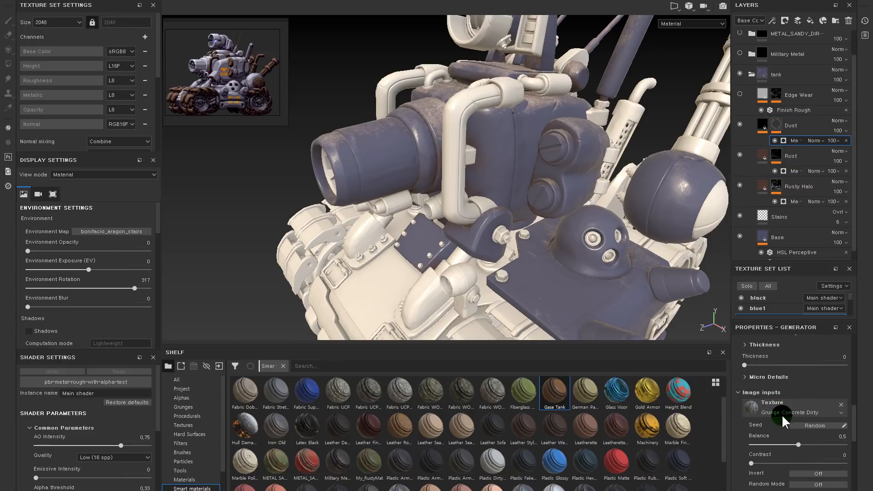
{"action": "scroll", "coordinate": [793, 394], "scroll_direction": "up", "scroll_amount": 8}
{"action": "scroll", "coordinate": [793, 394], "scroll_direction": "up", "scroll_amount": 2}
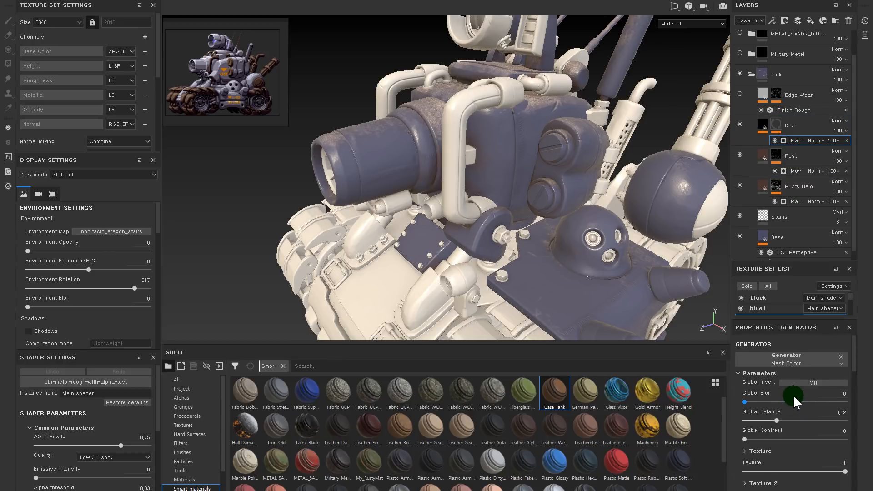
{"action": "mouse_move", "coordinate": [771, 417]}
{"action": "left_mouse_down"}
{"action": "mouse_move", "coordinate": [752, 424]}
{"action": "mouse_move", "coordinate": [771, 415]}
{"action": "left_mouse_up"}
{"action": "left_click_drag", "start_coordinate": [504, 227], "coordinate": [598, 256], "text": "alt"}
Step: Compare the Dust layer on and off, and delete the layer
{"action": "left_click", "coordinate": [737, 126]}
{"action": "left_click", "coordinate": [737, 126]}
{"action": "left_click", "coordinate": [737, 126]}
{"action": "left_click", "coordinate": [737, 126]}
{"action": "left_click", "coordinate": [762, 124]}
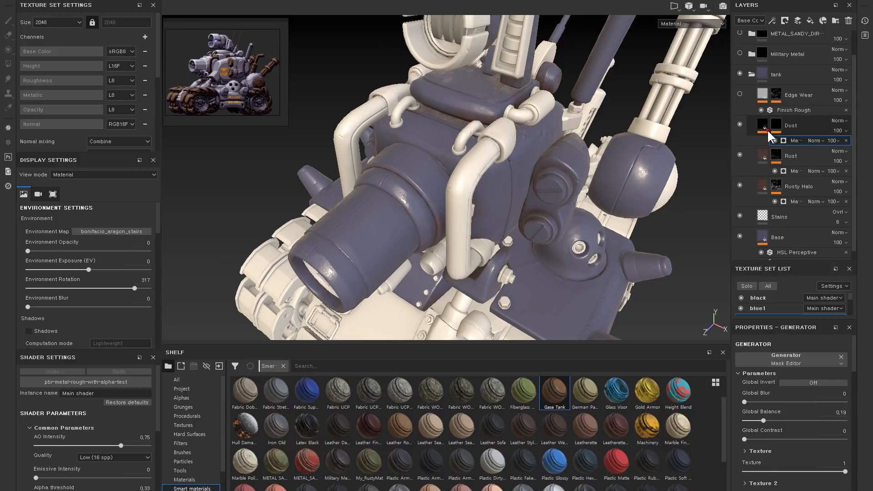
{"action": "key", "text": "Delete"}
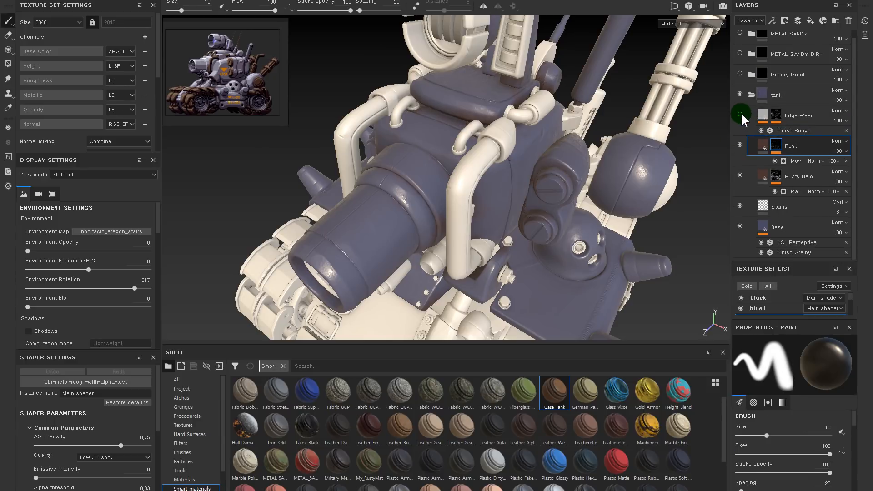
Step: Show the Edge Wear layer, comparing it on and off, and check the chipped edges on the barrel and turret
{"action": "left_click", "coordinate": [741, 112]}
{"action": "mouse_move", "coordinate": [615, 179]}
{"action": "left_mouse_down", "text": "alt"}
{"action": "mouse_move", "coordinate": [612, 144]}
{"action": "mouse_move", "coordinate": [552, 154]}
{"action": "left_mouse_up", "text": "alt"}
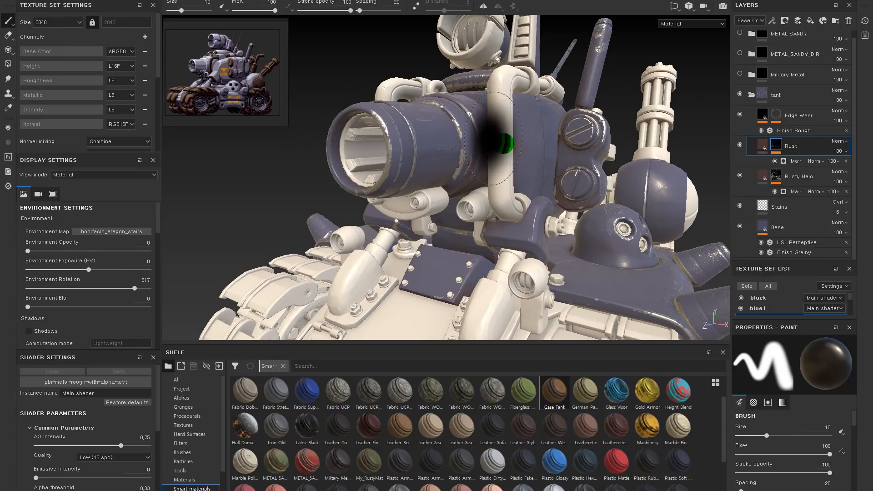
{"action": "mouse_move", "coordinate": [488, 180]}
{"action": "left_mouse_down", "text": "alt"}
{"action": "mouse_move", "coordinate": [495, 153]}
{"action": "mouse_move", "coordinate": [520, 130]}
{"action": "mouse_move", "coordinate": [442, 199]}
{"action": "mouse_move", "coordinate": [376, 176]}
{"action": "left_mouse_up", "text": "alt"}
{"action": "middle_click_drag", "start_coordinate": [504, 193], "coordinate": [481, 120], "text": "alt"}
{"action": "left_click_drag", "start_coordinate": [480, 121], "coordinate": [497, 194], "text": "alt"}
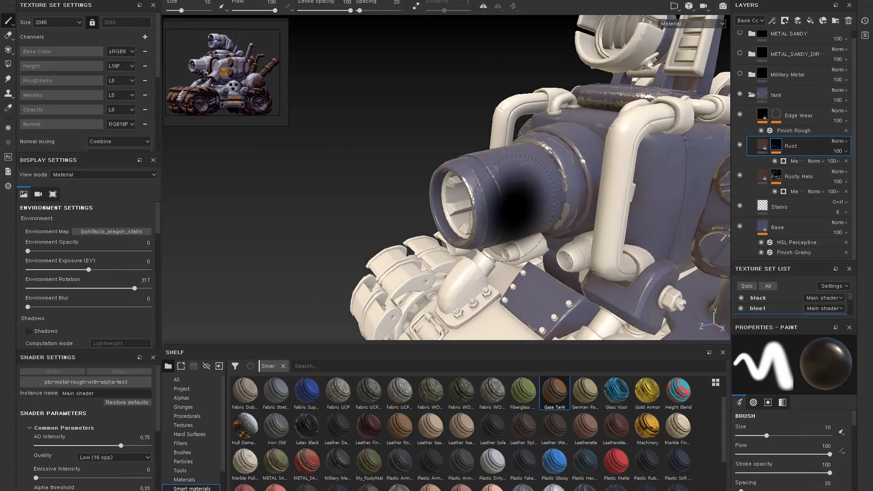
{"action": "left_click", "coordinate": [760, 115]}
{"action": "left_click", "coordinate": [739, 112]}
{"action": "left_click", "coordinate": [739, 112]}
{"action": "left_click", "coordinate": [739, 112]}
{"action": "left_click", "coordinate": [739, 112]}
Step: Set the Edge Wear layer's Base Color to black and bring its Metallic setting into view
{"action": "left_click", "coordinate": [764, 115]}
{"action": "scroll", "coordinate": [791, 410], "scroll_direction": "down", "scroll_amount": 5}
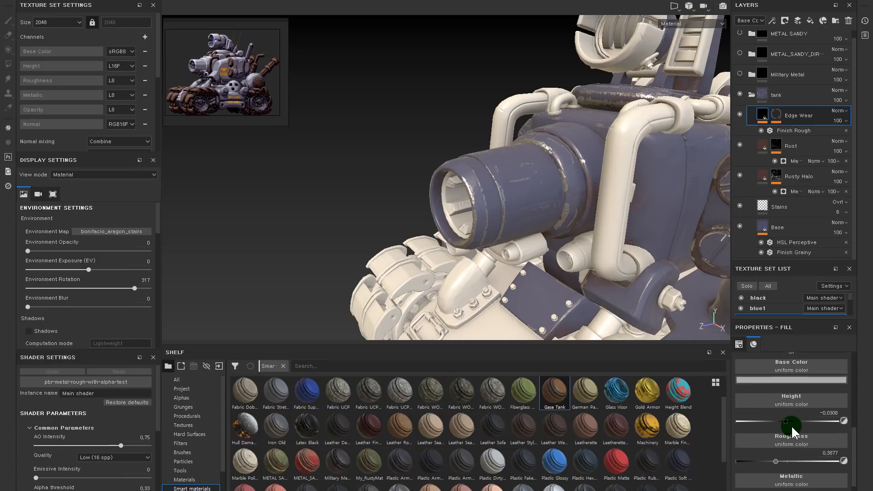
{"action": "scroll", "coordinate": [787, 422], "scroll_direction": "up", "scroll_amount": 1}
{"action": "left_click", "coordinate": [784, 406]}
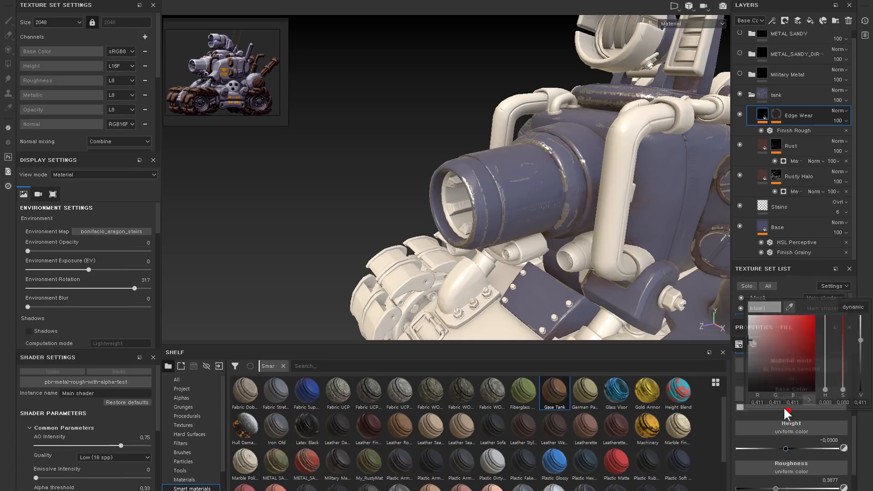
{"action": "left_click_drag", "start_coordinate": [767, 380], "coordinate": [743, 391]}
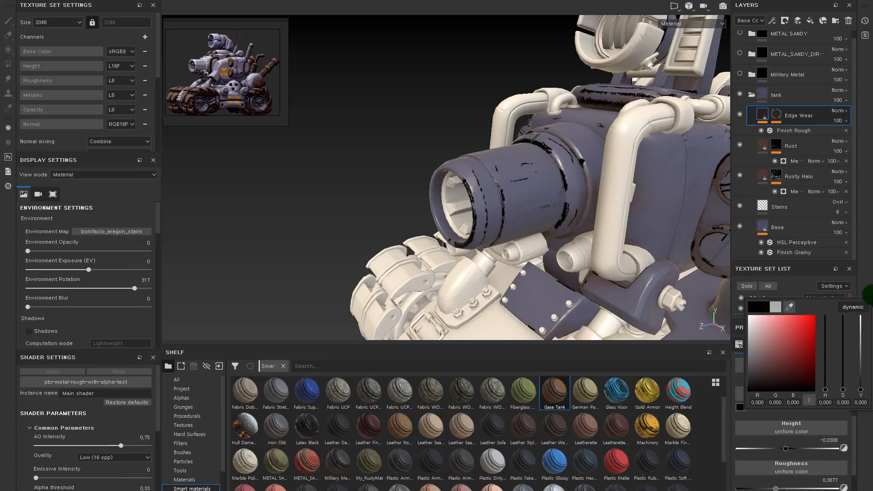
{"action": "left_click", "coordinate": [758, 112]}
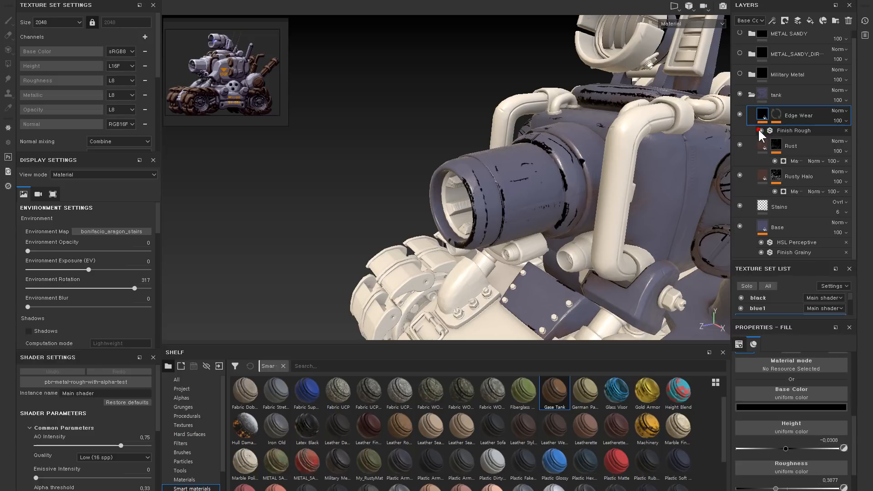
{"action": "scroll", "coordinate": [787, 474], "scroll_direction": "down", "scroll_amount": 3}
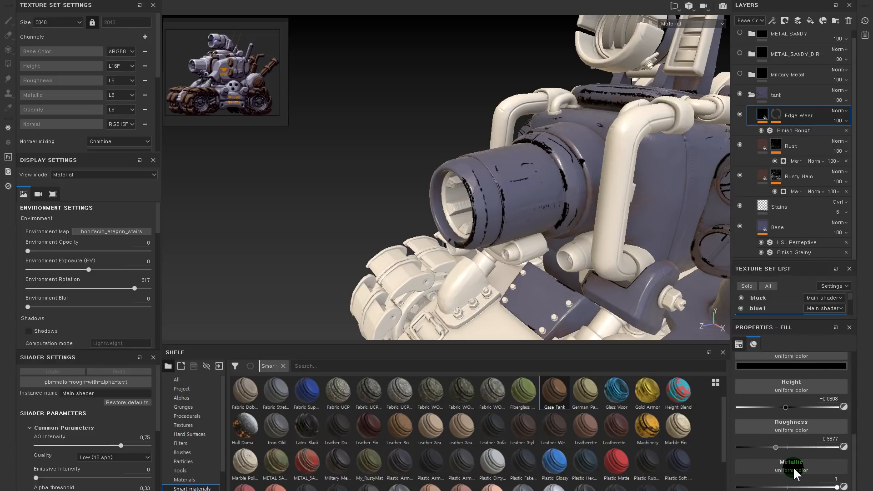
Step: Set the Edge Wear layer's Metallic value to 0.8195 and check the barrel's worn edges
{"action": "left_click_drag", "start_coordinate": [811, 489], "coordinate": [770, 489]}
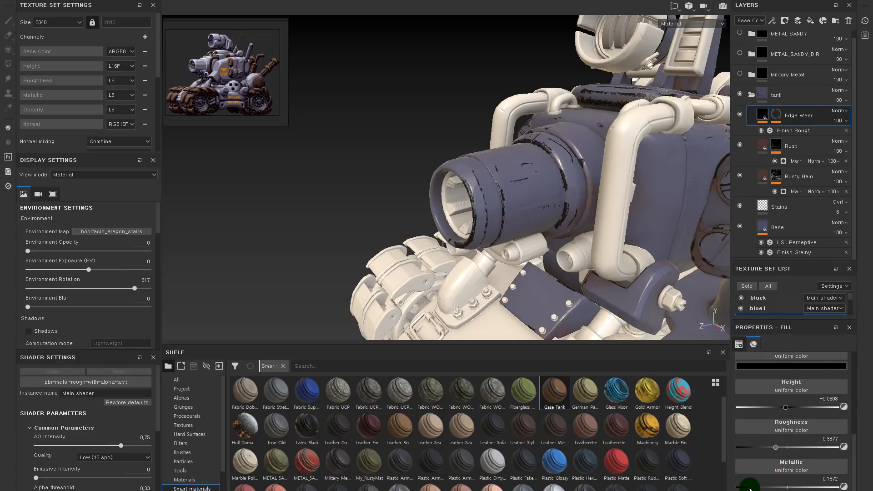
{"action": "right_click_drag", "start_coordinate": [493, 129], "coordinate": [572, 234], "text": "alt"}
{"action": "left_click_drag", "start_coordinate": [577, 216], "coordinate": [635, 227], "text": "alt"}
Step: Add an HSL Perceptive filter to the Edge Wear layer's content and set its Lightness to 0.65
{"action": "left_click", "coordinate": [793, 114]}
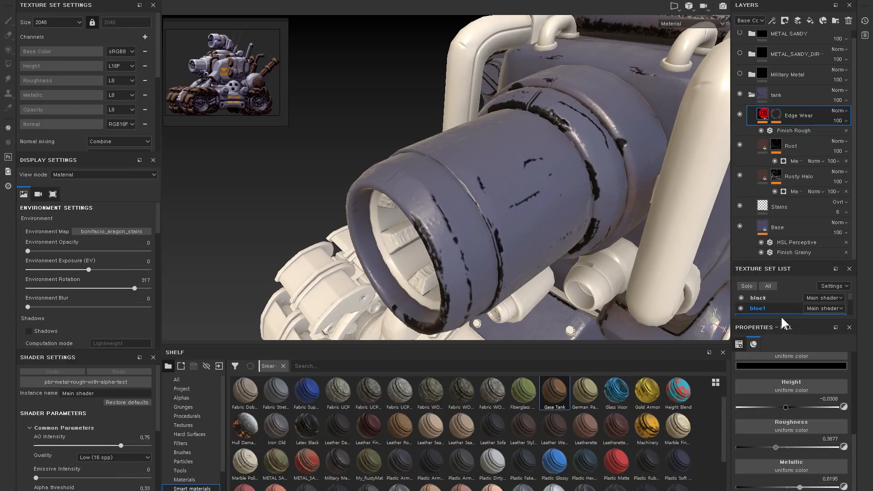
{"action": "left_click", "coordinate": [779, 356]}
{"action": "right_click", "coordinate": [765, 115]}
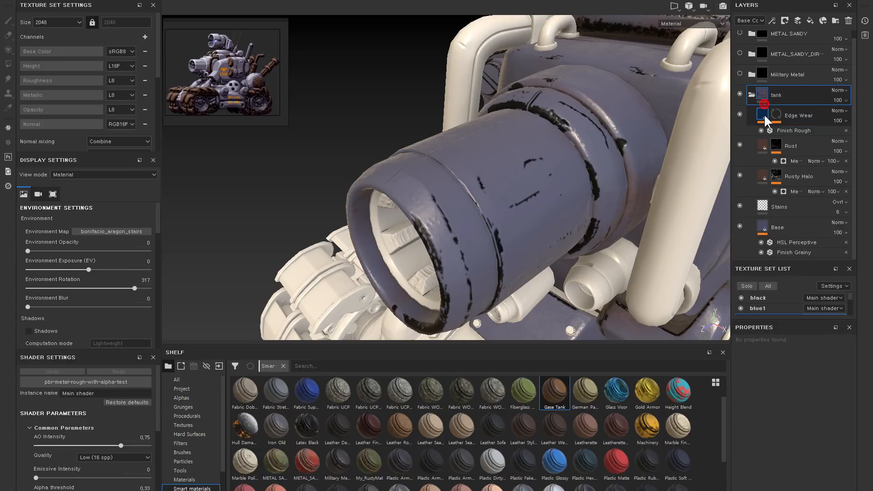
{"action": "left_click", "coordinate": [789, 313]}
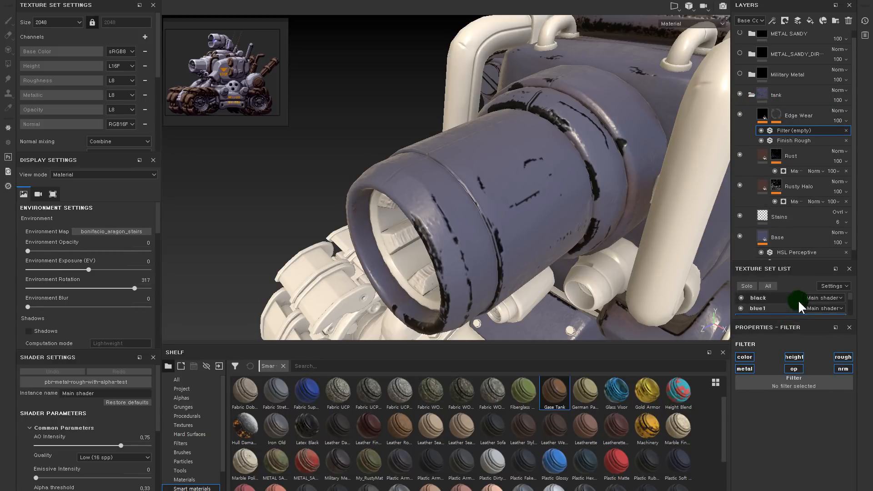
{"action": "left_click", "coordinate": [797, 387]}
{"action": "scroll", "coordinate": [800, 454], "scroll_direction": "down", "scroll_amount": 1}
{"action": "left_click", "coordinate": [801, 466]}
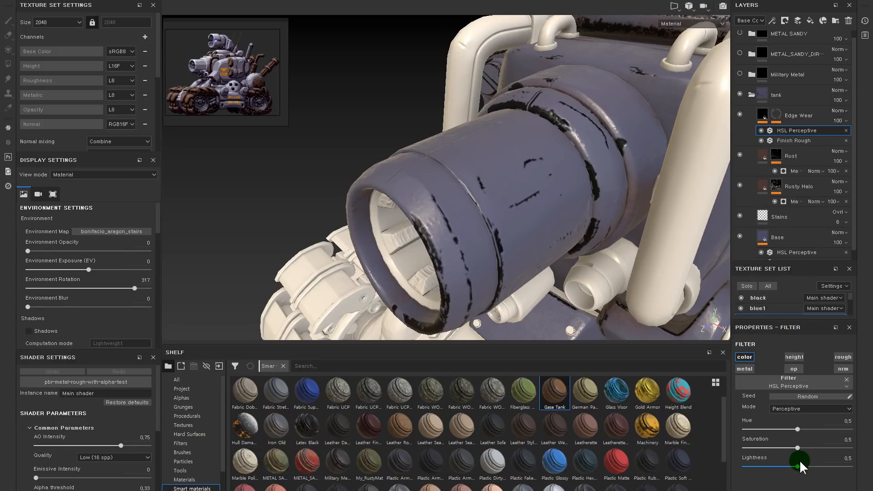
{"action": "left_click_drag", "start_coordinate": [800, 466], "coordinate": [813, 466]}
Step: Examine the lightened edge wear on the barrel and turret up close and from a distance
{"action": "left_click_drag", "start_coordinate": [604, 221], "coordinate": [547, 175], "text": "alt"}
{"action": "right_click_drag", "start_coordinate": [547, 175], "coordinate": [516, 154], "text": "alt"}
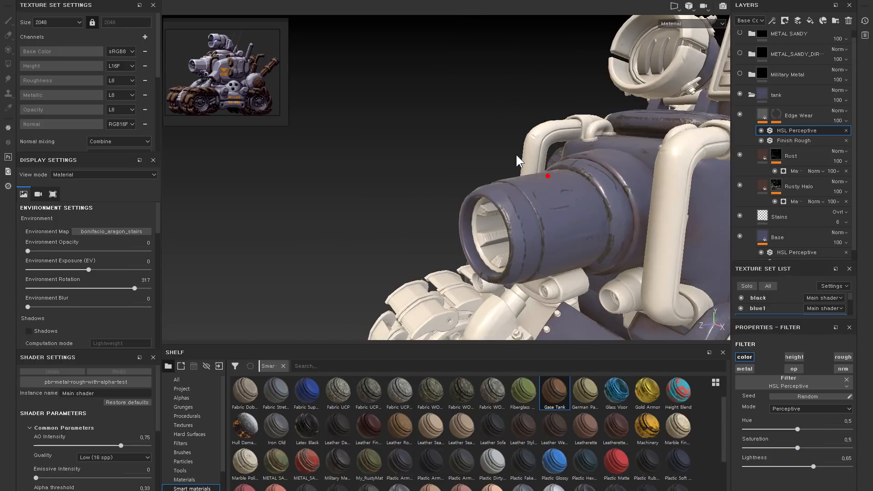
{"action": "middle_click_drag", "start_coordinate": [584, 191], "coordinate": [502, 85], "text": "alt"}
{"action": "right_click_drag", "start_coordinate": [530, 88], "coordinate": [573, 136], "text": "alt"}
{"action": "left_click_drag", "start_coordinate": [555, 86], "coordinate": [547, 220], "text": "alt"}
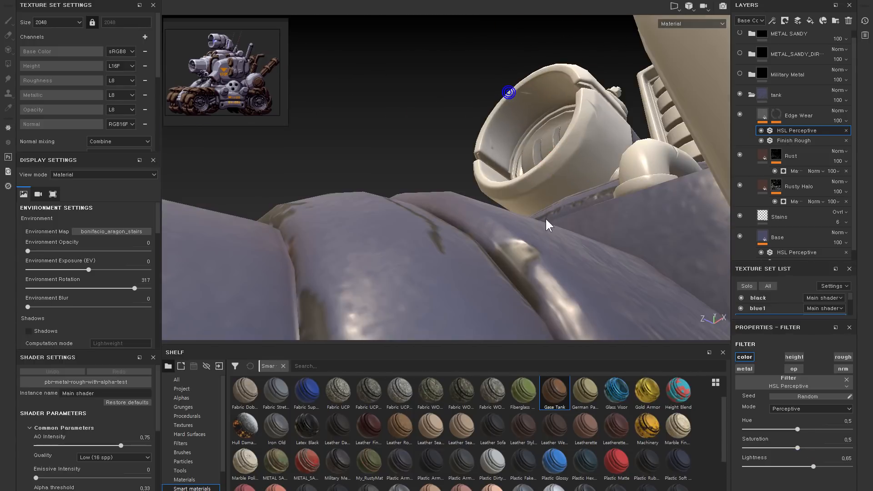
{"action": "middle_click_drag", "start_coordinate": [547, 225], "coordinate": [548, 186], "text": "alt"}
{"action": "right_click_drag", "start_coordinate": [547, 187], "coordinate": [523, 150], "text": "alt"}
{"action": "left_click_drag", "start_coordinate": [523, 150], "coordinate": [501, 164], "text": "alt"}
Step: Fine-tune the Lightness of Edge Wear's HSL Perceptive filter and lower the layer's opacity to 66
{"action": "left_click", "coordinate": [812, 460]}
{"action": "mouse_move", "coordinate": [800, 474]}
{"action": "left_mouse_down"}
{"action": "mouse_move", "coordinate": [818, 475]}
{"action": "mouse_move", "coordinate": [810, 468]}
{"action": "left_mouse_up"}
{"action": "left_click", "coordinate": [838, 120]}
{"action": "left_click_drag", "start_coordinate": [869, 135], "coordinate": [854, 136]}
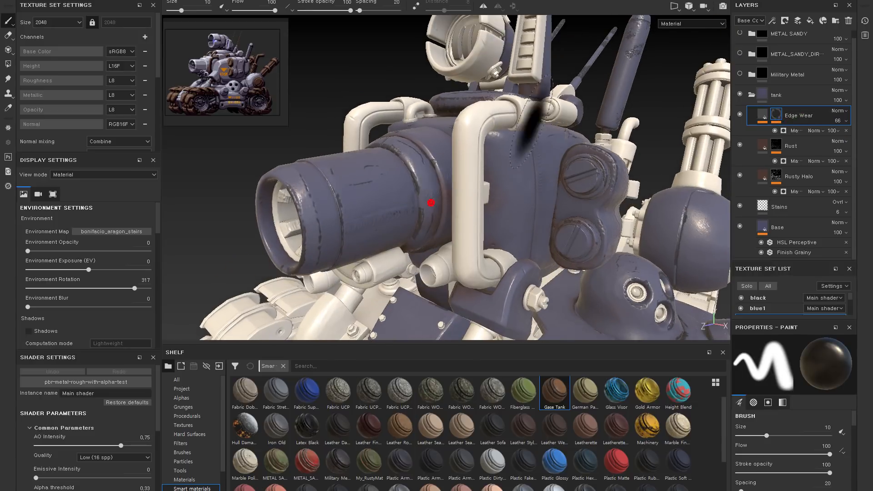
Step: Set the Global Balance of the Edge Wear layer's Mask Editor generator to 0.36
{"action": "left_click", "coordinate": [794, 130]}
{"action": "mouse_move", "coordinate": [567, 180]}
{"action": "left_mouse_down", "text": "alt"}
{"action": "mouse_move", "coordinate": [610, 216]}
{"action": "mouse_move", "coordinate": [560, 184]}
{"action": "left_mouse_up", "text": "alt"}
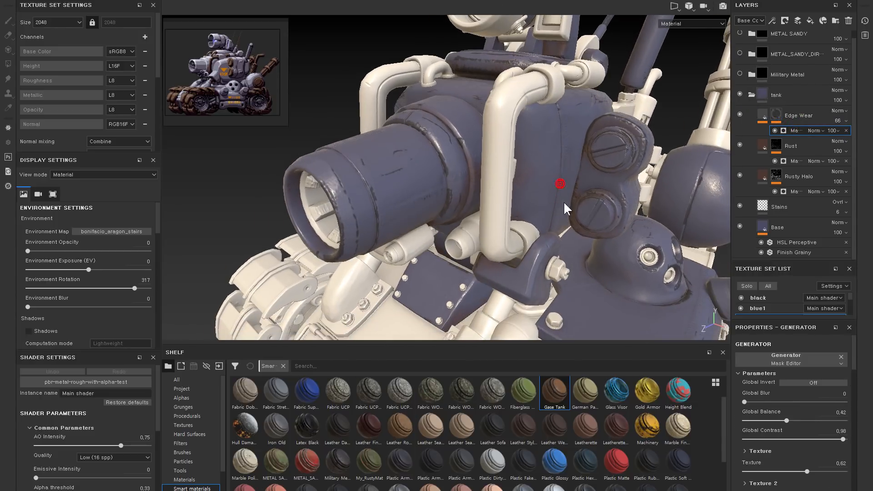
{"action": "left_click_drag", "start_coordinate": [780, 421], "coordinate": [769, 421]}
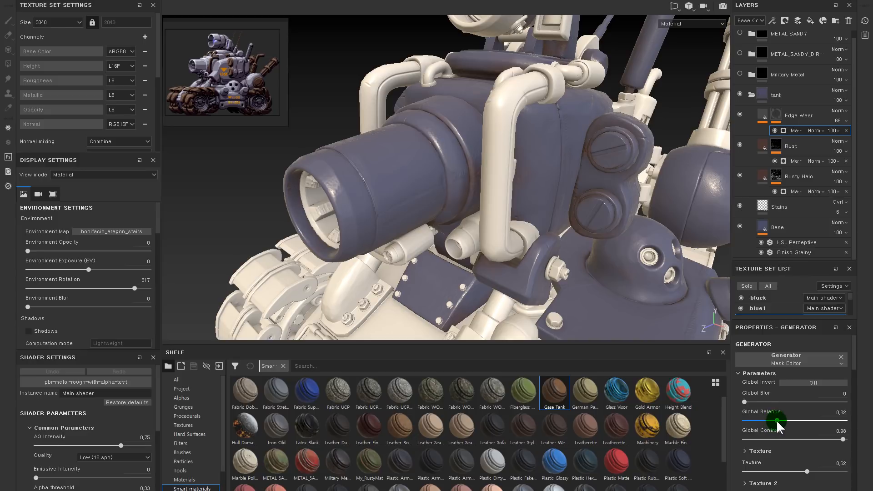
Step: Inspect the reduced edge wear around the skull dome, front hull plate, turret and gun ball
{"action": "right_click_drag", "start_coordinate": [561, 240], "coordinate": [505, 222], "text": "alt"}
{"action": "left_click_drag", "start_coordinate": [564, 182], "coordinate": [518, 141], "text": "alt"}
{"action": "right_click_drag", "start_coordinate": [520, 142], "coordinate": [599, 232], "text": "alt"}
{"action": "left_click_drag", "start_coordinate": [624, 232], "coordinate": [653, 263], "text": "alt"}
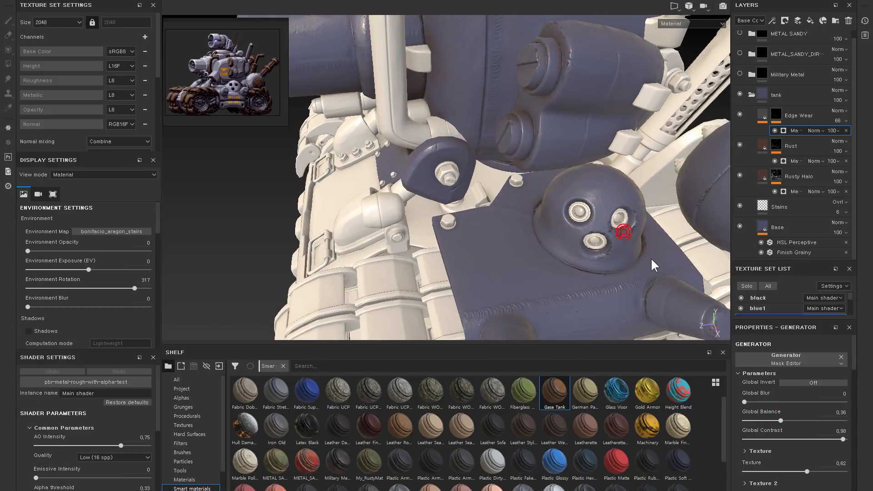
{"action": "right_click_drag", "start_coordinate": [596, 250], "coordinate": [559, 197], "text": "alt"}
{"action": "left_click_drag", "start_coordinate": [562, 191], "coordinate": [668, 148], "text": "alt"}
{"action": "left_click_drag", "start_coordinate": [462, 190], "coordinate": [567, 168], "text": "alt"}
{"action": "middle_click_drag", "start_coordinate": [530, 196], "coordinate": [326, 211], "text": "alt"}
{"action": "right_click_drag", "start_coordinate": [423, 210], "coordinate": [493, 164], "text": "alt"}
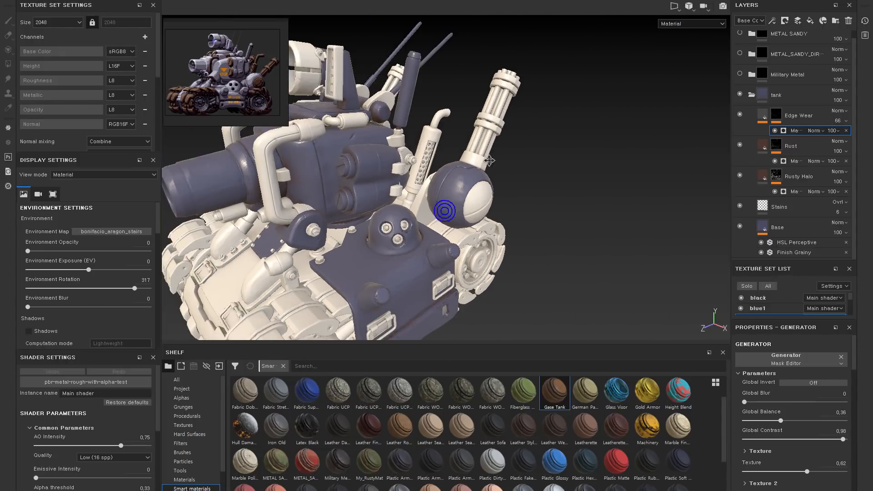
{"action": "middle_click_drag", "start_coordinate": [445, 209], "coordinate": [569, 165], "text": "alt"}
{"action": "left_click_drag", "start_coordinate": [530, 152], "coordinate": [500, 144], "text": "alt"}
{"action": "right_click_drag", "start_coordinate": [493, 148], "coordinate": [710, 210], "text": "alt"}
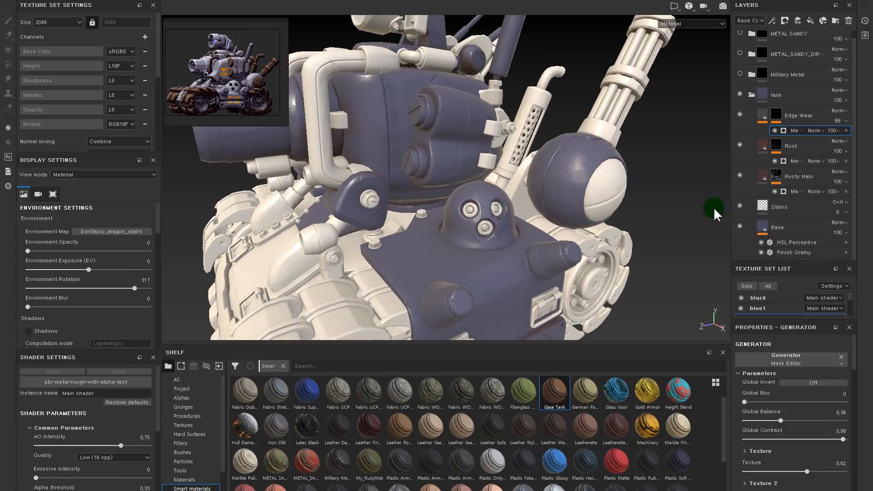
Step: Collapse the tank folder and review the overall look of the blue parts against the reference
{"action": "left_click", "coordinate": [752, 95]}
{"action": "left_click", "coordinate": [762, 103]}
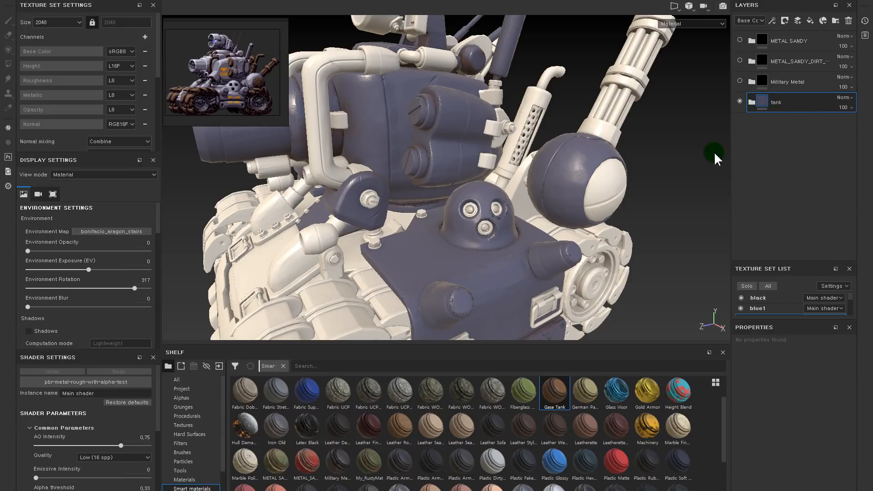
{"action": "right_click_drag", "start_coordinate": [627, 165], "coordinate": [440, 144], "text": "alt"}
{"action": "middle_click_drag", "start_coordinate": [440, 144], "coordinate": [549, 140], "text": "alt"}
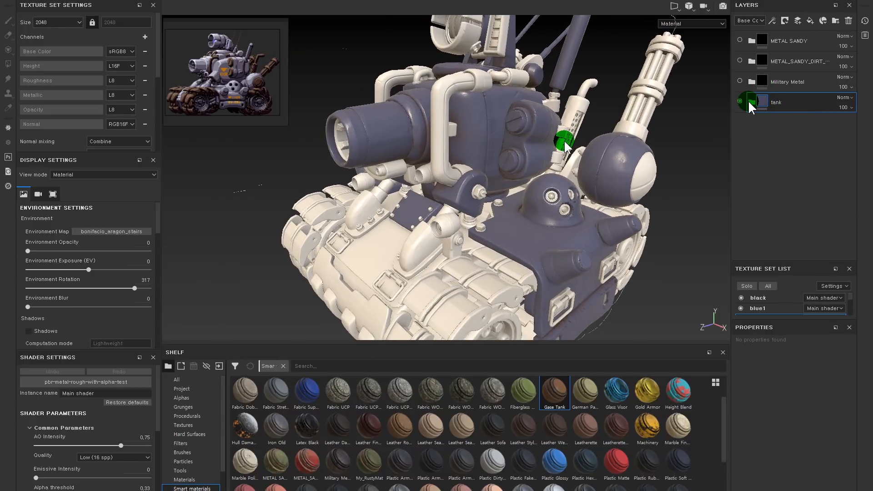
{"action": "left_click", "coordinate": [688, 184]}
{"action": "left_click", "coordinate": [1, 370]}
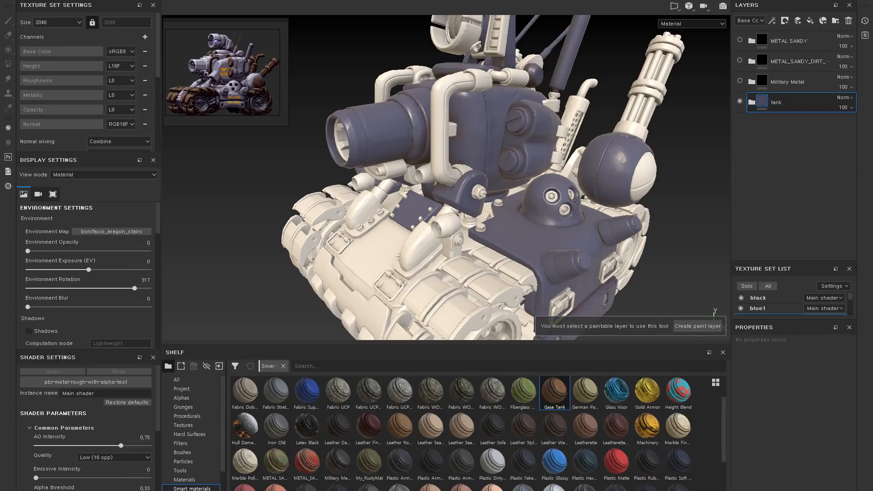
{"action": "left_click", "coordinate": [458, 235]}
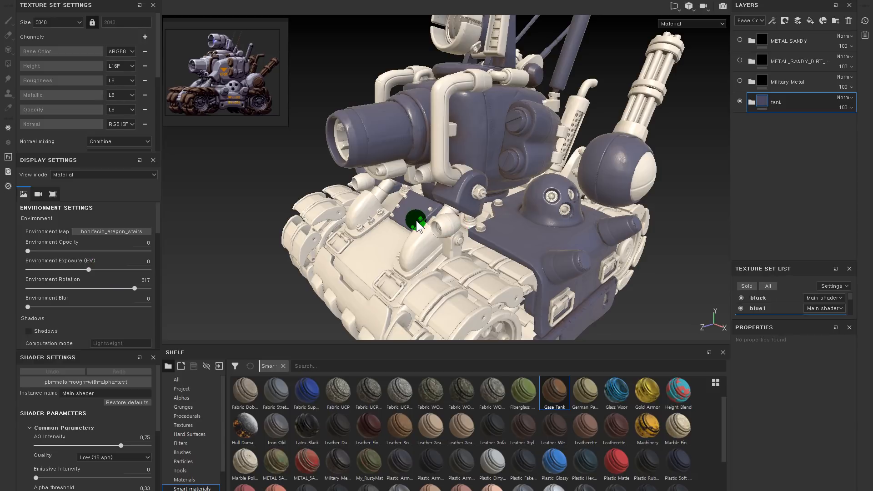
{"action": "left_click_drag", "start_coordinate": [519, 162], "coordinate": [459, 181], "text": "alt"}
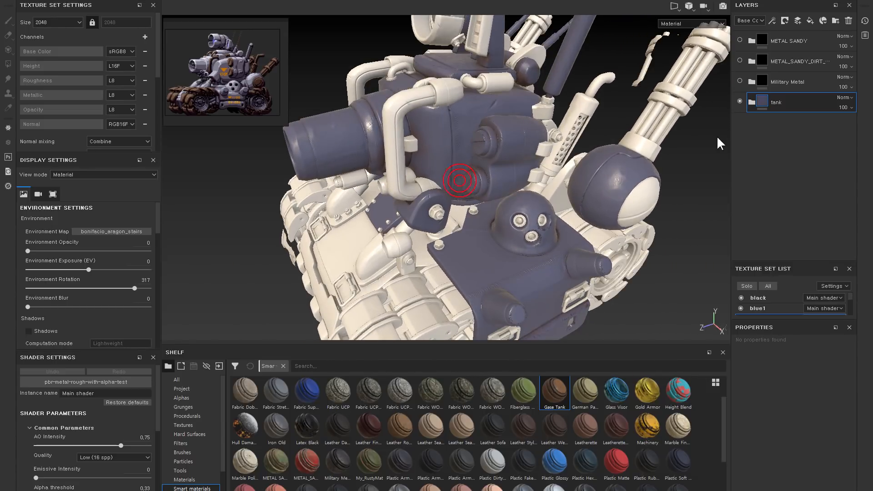
Step: Expand the tank folder and rotate the environment lighting to 320
{"action": "left_click", "coordinate": [750, 101]}
{"action": "scroll", "coordinate": [757, 127], "scroll_direction": "down", "scroll_amount": 1}
{"action": "left_click", "coordinate": [760, 253]}
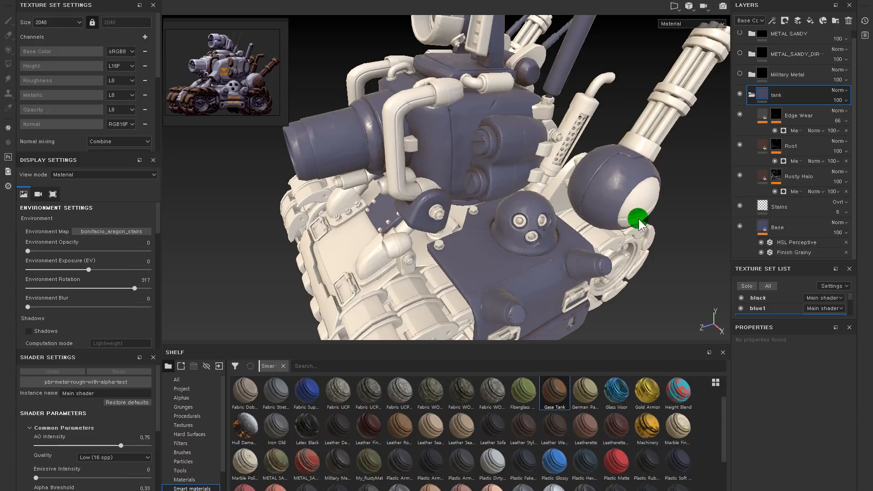
{"action": "left_click_drag", "start_coordinate": [569, 220], "coordinate": [567, 189], "text": "alt"}
{"action": "mouse_move", "coordinate": [567, 190]}
{"action": "right_mouse_down", "text": "shift"}
{"action": "mouse_move", "coordinate": [516, 181]}
{"action": "mouse_move", "coordinate": [568, 181]}
{"action": "right_mouse_up", "text": "shift"}
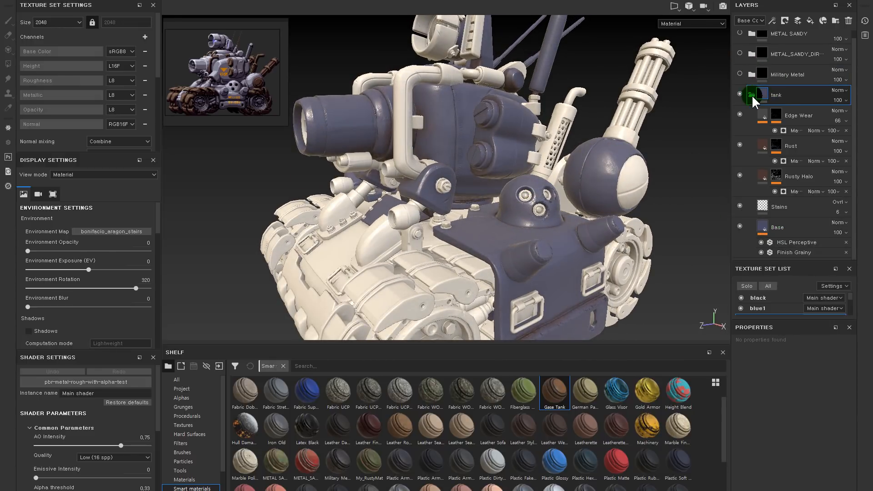
Step: Copy the TOP DIRT, CAVITIES DIRT, RUST and PAINTED METAL layers from the METAL SANDY folder, and collapse that folder
{"action": "scroll", "coordinate": [752, 94], "scroll_direction": "up", "scroll_amount": 1}
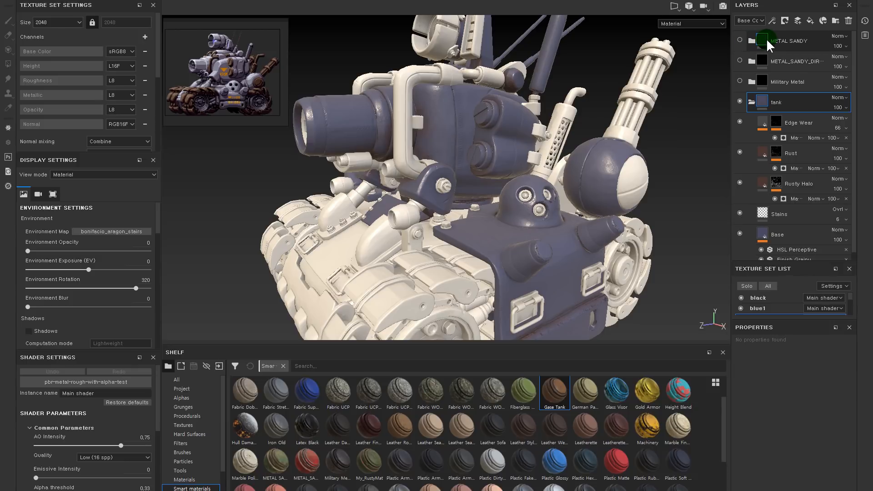
{"action": "left_click", "coordinate": [762, 38]}
{"action": "left_click", "coordinate": [750, 40]}
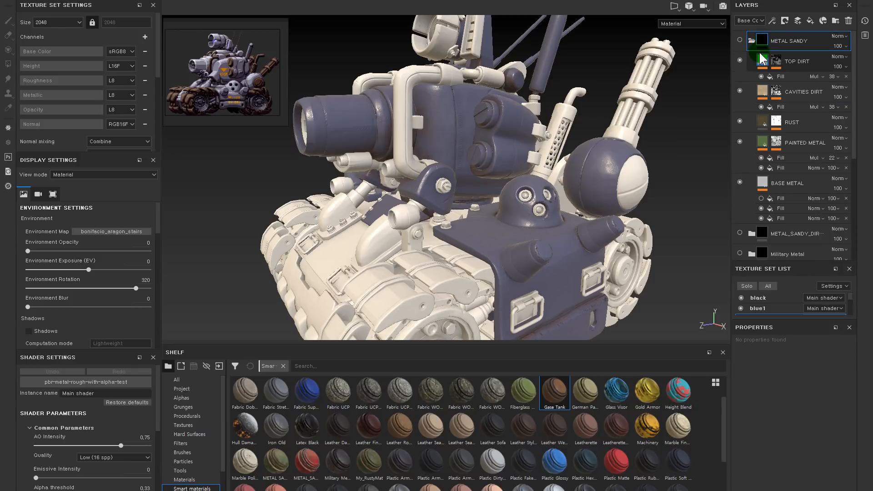
{"action": "left_click", "coordinate": [759, 53]}
{"action": "left_click", "coordinate": [760, 142], "text": "shift"}
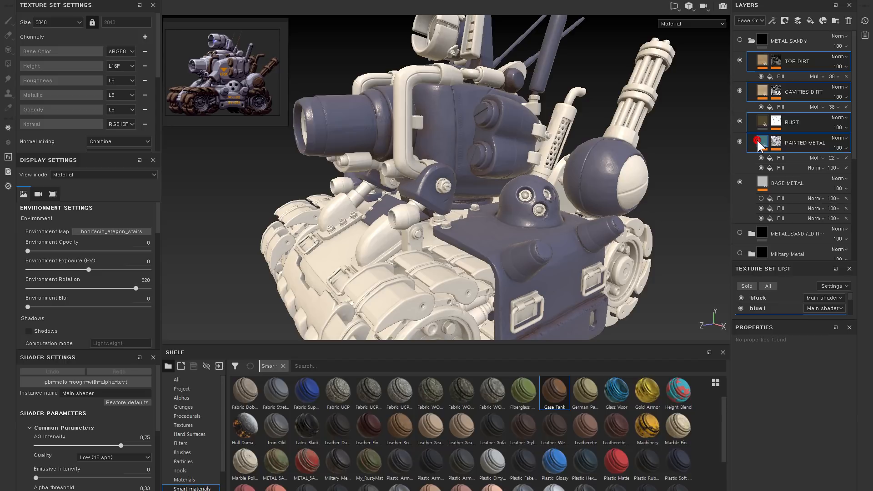
{"action": "left_click", "coordinate": [749, 40]}
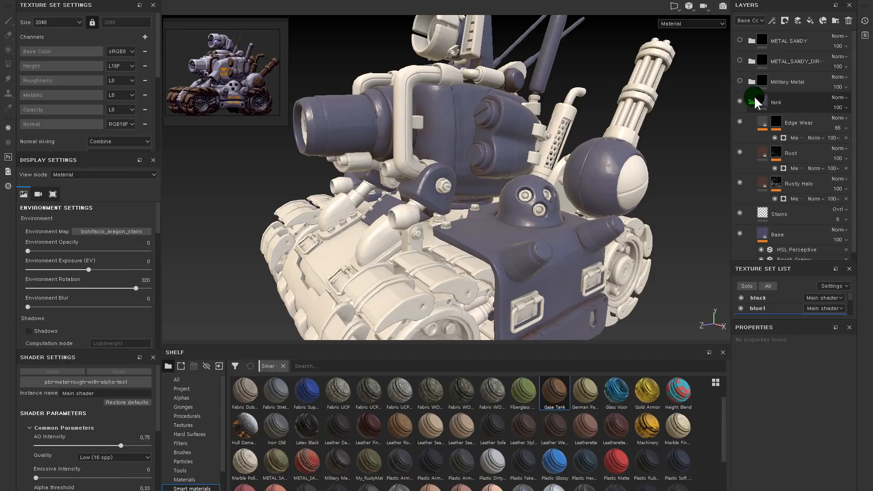
Step: Paste the copied layers directly above the Stains layer in the tank folder
{"action": "left_click", "coordinate": [761, 213]}
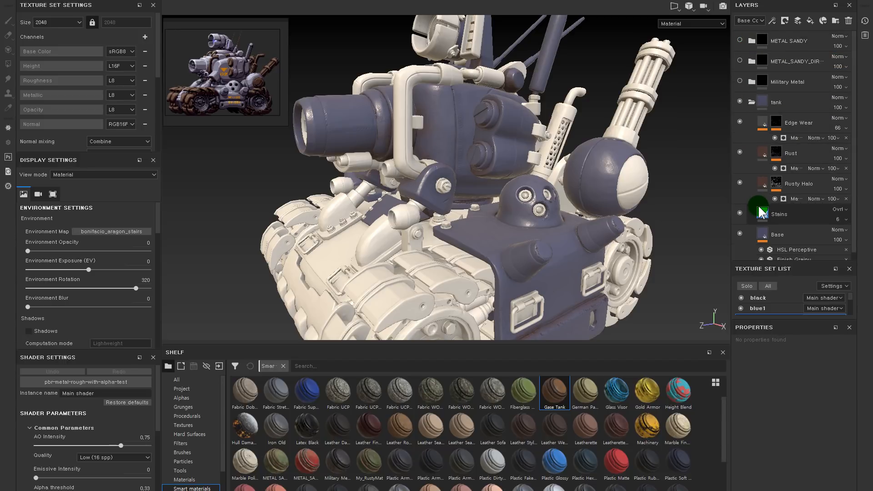
{"action": "left_click", "coordinate": [761, 212]}
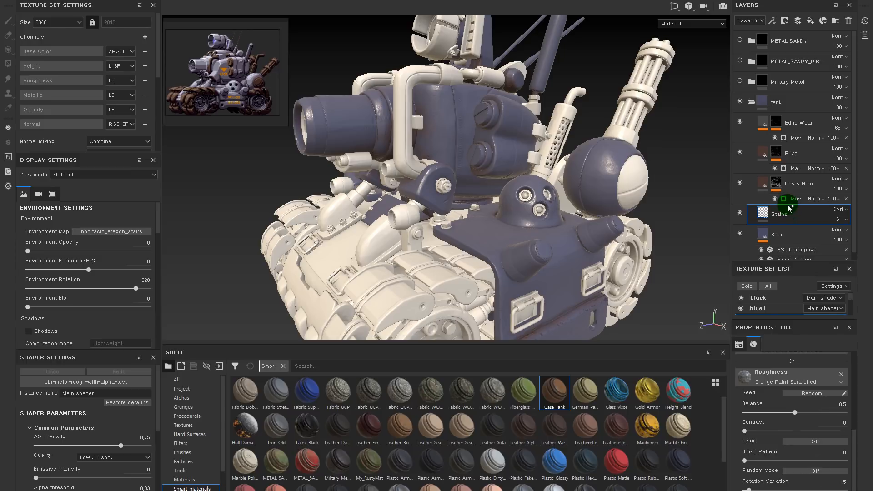
{"action": "key", "text": "ctrl+v"}
{"action": "scroll", "coordinate": [795, 203], "scroll_direction": "down", "scroll_amount": 2}
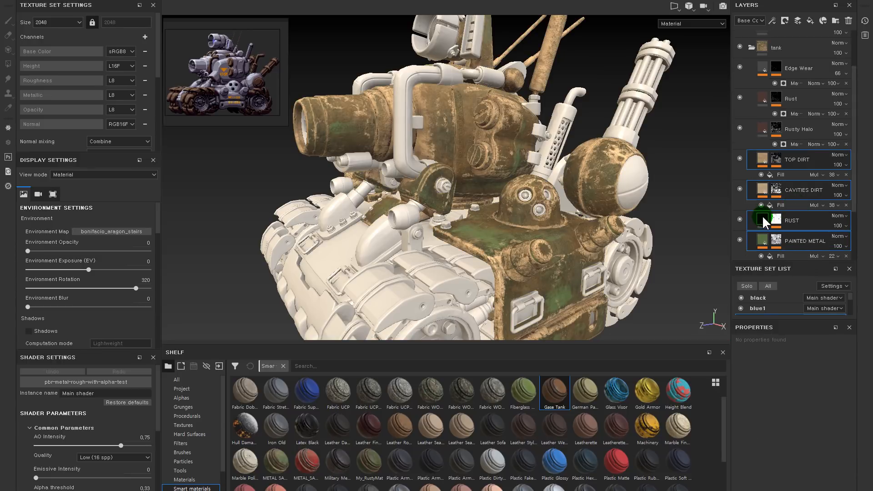
Step: Hide the pasted TOP DIRT, CAVITIES DIRT, RUST and PAINTED METAL layers
{"action": "left_click", "coordinate": [740, 158]}
{"action": "left_click", "coordinate": [740, 188]}
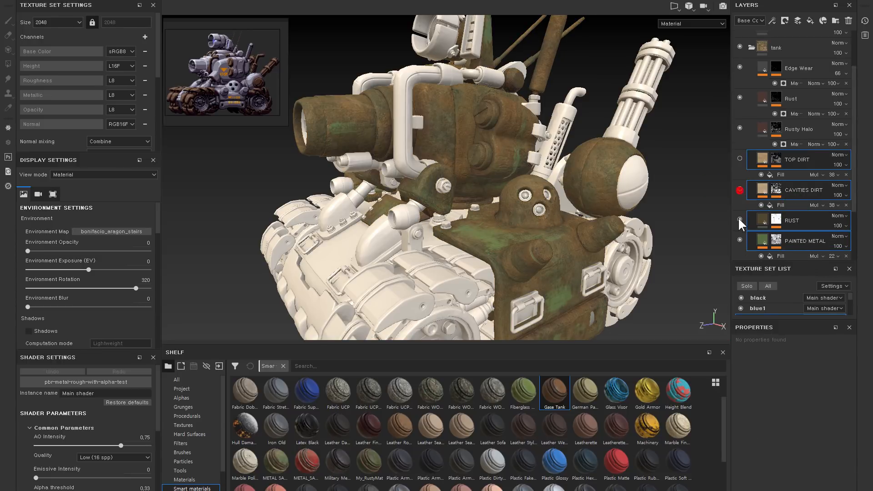
{"action": "scroll", "coordinate": [739, 213], "scroll_direction": "down", "scroll_amount": 2}
{"action": "left_click", "coordinate": [740, 144]}
{"action": "left_click", "coordinate": [740, 165]}
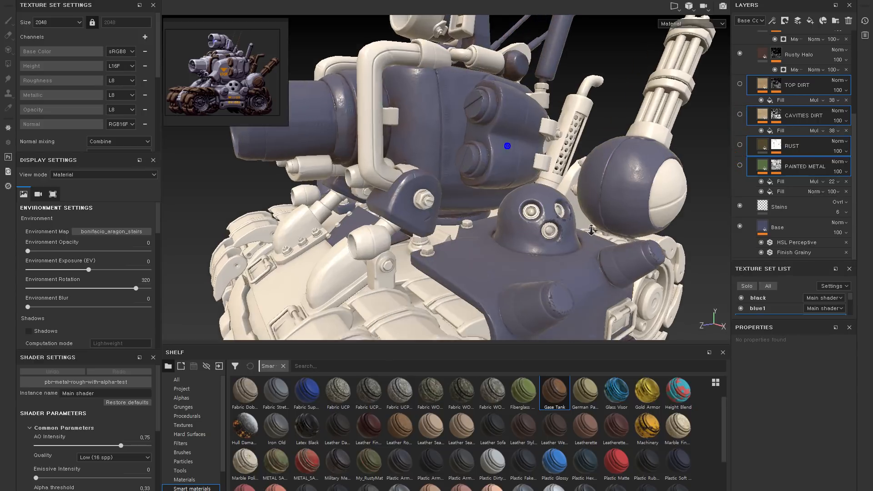
Step: Show the PAINTED METAL layer, comparing it on and off across the tank
{"action": "left_click", "coordinate": [740, 165]}
{"action": "left_click_drag", "start_coordinate": [378, 151], "coordinate": [493, 151], "text": "ctrl+alt"}
{"action": "left_click", "coordinate": [762, 165]}
{"action": "right_click_drag", "start_coordinate": [606, 176], "coordinate": [632, 167], "text": "alt"}
{"action": "left_click", "coordinate": [739, 165]}
{"action": "left_click", "coordinate": [739, 164]}
{"action": "left_click", "coordinate": [739, 165]}
{"action": "left_click", "coordinate": [739, 165]}
{"action": "left_click", "coordinate": [739, 165]}
{"action": "left_click", "coordinate": [739, 165]}
Step: Sample the PAINTED METAL layer's Base Color from the purple-grey paint of the reference tank and check the barrel
{"action": "left_click", "coordinate": [758, 171]}
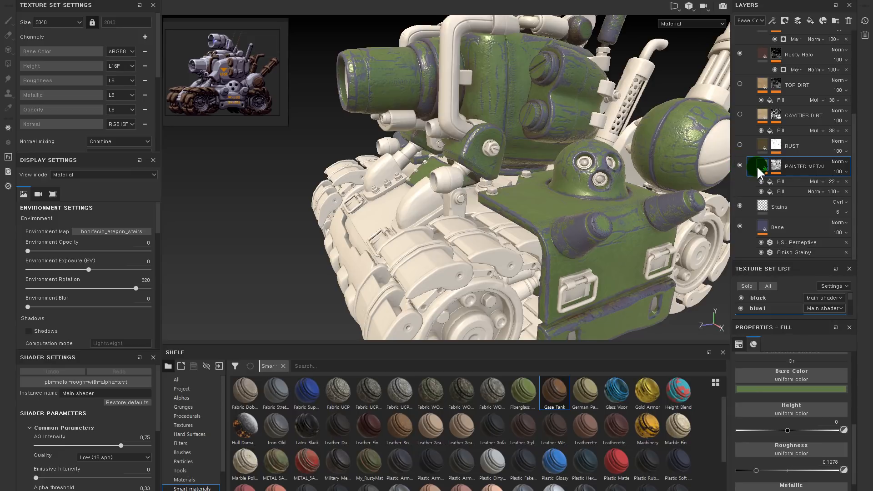
{"action": "left_click", "coordinate": [771, 389]}
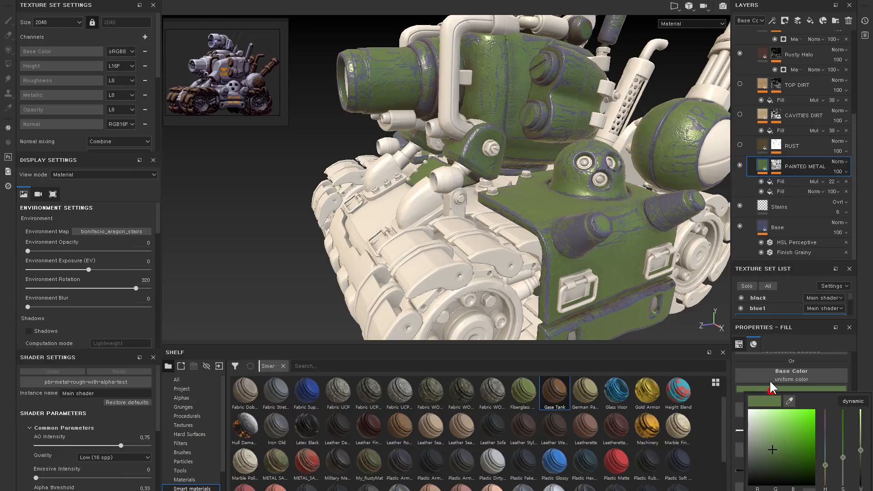
{"action": "left_click", "coordinate": [788, 400]}
{"action": "left_click_drag", "start_coordinate": [199, 62], "coordinate": [201, 65]}
{"action": "left_click_drag", "start_coordinate": [307, 90], "coordinate": [387, 134], "text": "ctrl+alt"}
{"action": "right_click_drag", "start_coordinate": [344, 87], "coordinate": [455, 136], "text": "alt"}
{"action": "left_click_drag", "start_coordinate": [477, 139], "coordinate": [570, 172], "text": "ctrl+alt"}
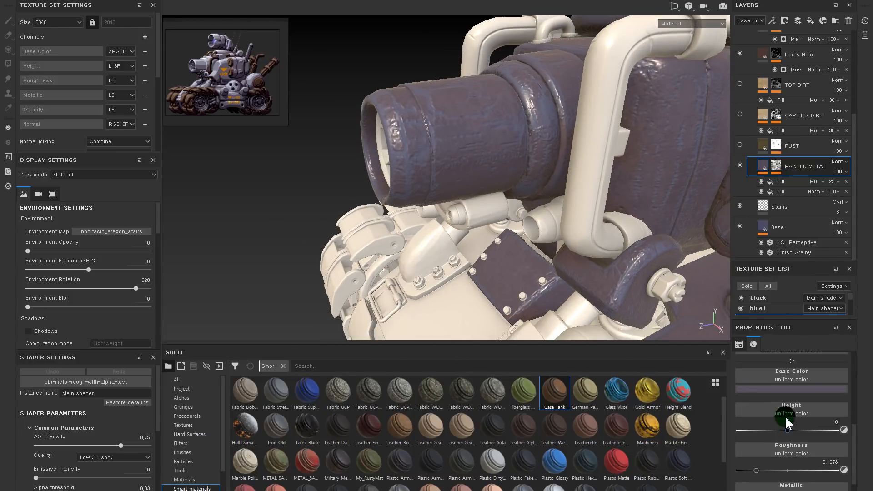
Step: Lower the PAINTED METAL layer's opacity to 19 and check the effect on the barrel and turret
{"action": "left_click", "coordinate": [838, 170]}
{"action": "mouse_move", "coordinate": [836, 187]}
{"action": "left_mouse_down"}
{"action": "mouse_move", "coordinate": [827, 188]}
{"action": "mouse_move", "coordinate": [836, 189]}
{"action": "left_mouse_up"}
{"action": "left_click_drag", "start_coordinate": [431, 128], "coordinate": [471, 148], "text": "alt"}
{"action": "right_click_drag", "start_coordinate": [423, 116], "coordinate": [465, 130], "text": "alt"}
{"action": "left_click_drag", "start_coordinate": [464, 132], "coordinate": [492, 113], "text": "alt"}
{"action": "right_click_drag", "start_coordinate": [527, 117], "coordinate": [401, 103], "text": "alt"}
{"action": "left_click_drag", "start_coordinate": [525, 120], "coordinate": [555, 133], "text": "alt"}
{"action": "right_click_drag", "start_coordinate": [555, 133], "coordinate": [377, 121], "text": "alt"}
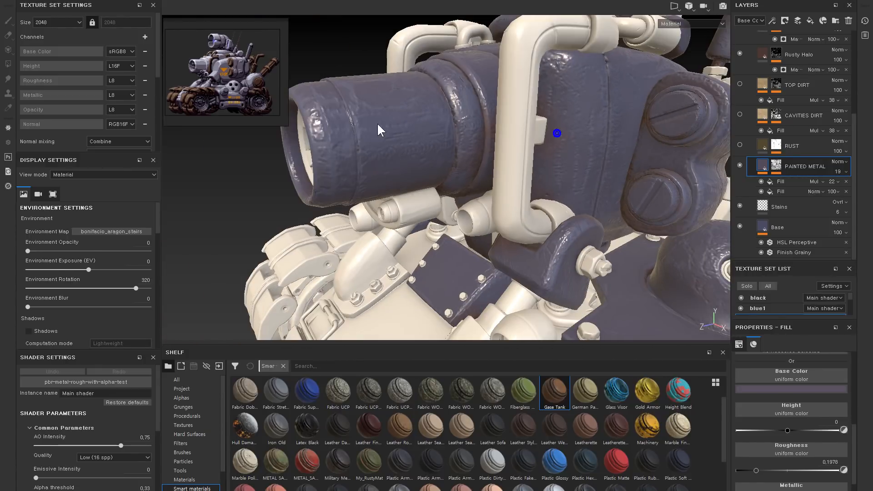
Step: Disable the height channel of the PAINTED METAL layer, comparing the surface with and without it
{"action": "scroll", "coordinate": [788, 423], "scroll_direction": "up", "scroll_amount": 3}
{"action": "left_click", "coordinate": [791, 428]}
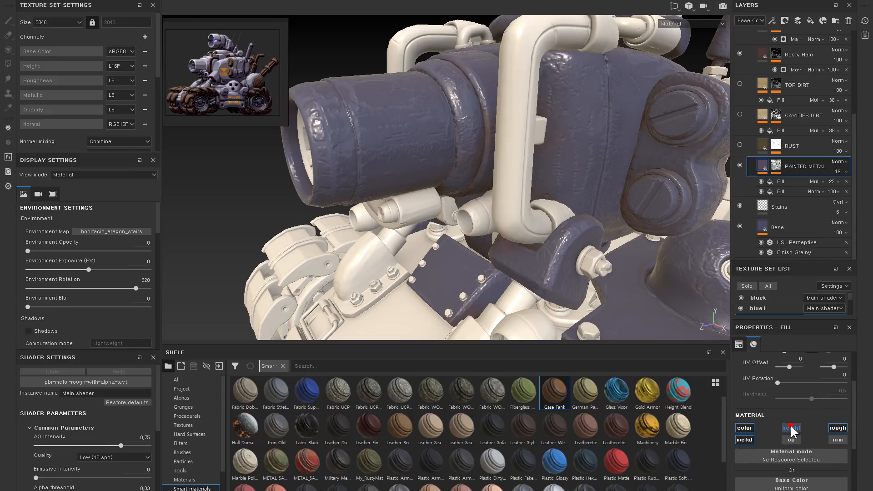
{"action": "left_click", "coordinate": [794, 427]}
{"action": "left_click", "coordinate": [794, 425]}
Step: Compare the PAINTED METAL layer on and off, and its height channel on and off
{"action": "left_click", "coordinate": [740, 165]}
{"action": "left_click", "coordinate": [739, 164]}
{"action": "left_click", "coordinate": [740, 165]}
{"action": "left_click", "coordinate": [740, 165]}
{"action": "left_click", "coordinate": [740, 165]}
{"action": "left_click", "coordinate": [740, 164]}
{"action": "left_click", "coordinate": [795, 426]}
{"action": "left_click", "coordinate": [795, 426]}
Step: Hide both Fill effects of the PAINTED METAL layer
{"action": "left_click", "coordinate": [761, 181]}
{"action": "left_click", "coordinate": [761, 193]}
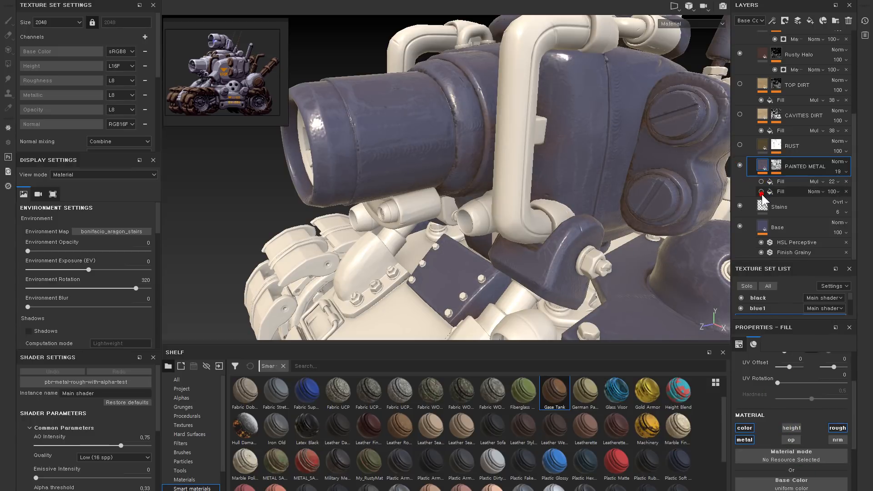
Step: Compare the lower Fill effect of the PAINTED METAL layer on and off
{"action": "left_click", "coordinate": [778, 192]}
{"action": "left_click", "coordinate": [761, 192]}
{"action": "left_click", "coordinate": [762, 191]}
{"action": "mouse_move", "coordinate": [423, 193]}
{"action": "left_mouse_down", "text": "alt"}
{"action": "mouse_move", "coordinate": [465, 169]}
{"action": "mouse_move", "coordinate": [522, 171]}
{"action": "mouse_move", "coordinate": [501, 160]}
{"action": "mouse_move", "coordinate": [516, 179]}
{"action": "mouse_move", "coordinate": [534, 274]}
{"action": "mouse_move", "coordinate": [559, 253]}
{"action": "mouse_move", "coordinate": [528, 148]}
{"action": "mouse_move", "coordinate": [598, 187]}
{"action": "mouse_move", "coordinate": [601, 201]}
{"action": "mouse_move", "coordinate": [696, 176]}
{"action": "left_mouse_up", "text": "alt"}
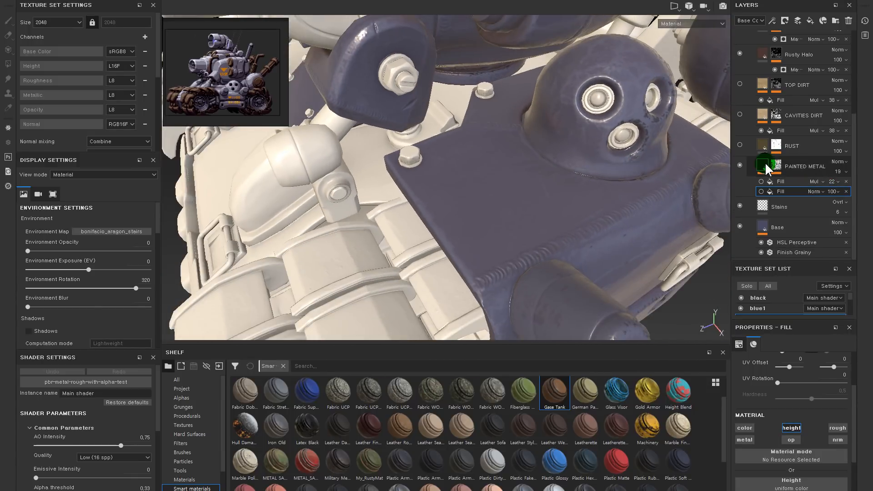
Step: Compare the whole PAINTED METAL layer on and off, examining the hull, skull dome and turret
{"action": "left_click", "coordinate": [737, 164]}
{"action": "left_click", "coordinate": [737, 165]}
{"action": "left_click", "coordinate": [737, 164]}
{"action": "left_click", "coordinate": [737, 164]}
{"action": "left_click", "coordinate": [737, 164]}
{"action": "left_click", "coordinate": [737, 164]}
{"action": "right_click_drag", "start_coordinate": [651, 193], "coordinate": [598, 246], "text": "alt"}
{"action": "left_click_drag", "start_coordinate": [599, 245], "coordinate": [526, 165], "text": "alt"}
{"action": "middle_click_drag", "start_coordinate": [526, 166], "coordinate": [464, 161], "text": "alt"}
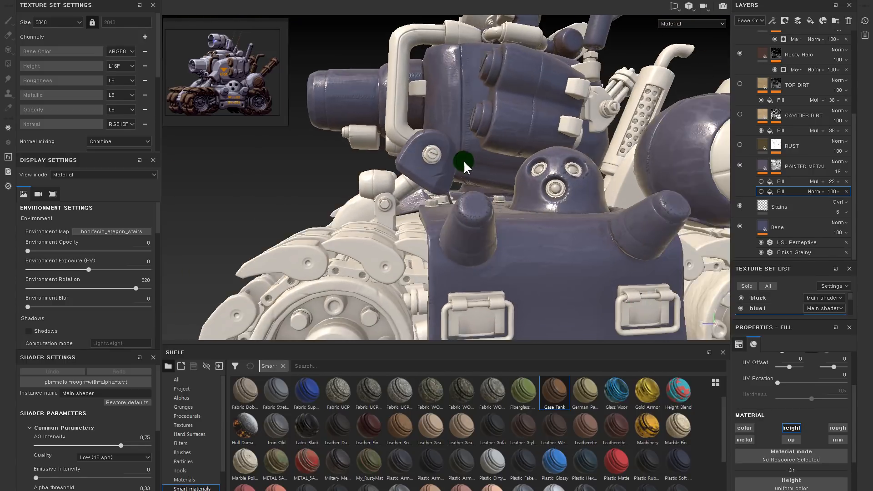
{"action": "left_click_drag", "start_coordinate": [468, 162], "coordinate": [527, 206], "text": "alt"}
Step: Test the PAINTED METAL layer's roughness and metallic channels by switching them off and on and inspecting the painted surfaces
{"action": "left_click", "coordinate": [765, 174]}
{"action": "left_click", "coordinate": [838, 427]}
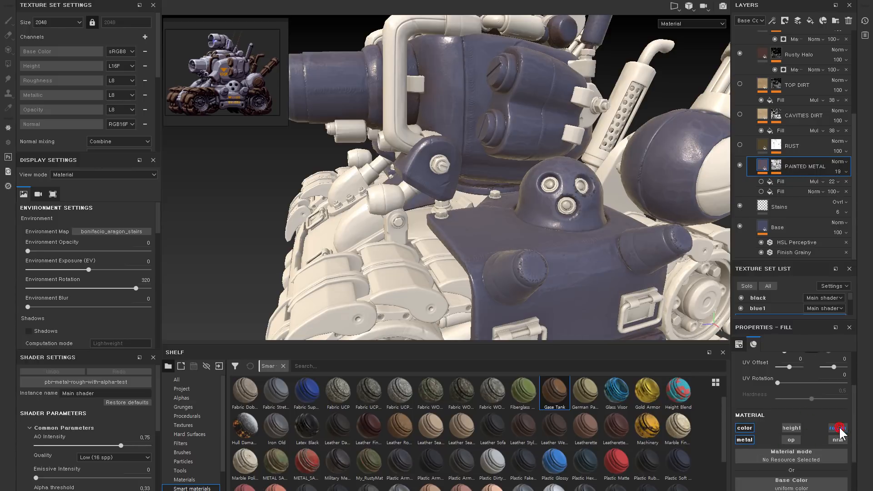
{"action": "left_click", "coordinate": [747, 440]}
{"action": "left_click_drag", "start_coordinate": [577, 160], "coordinate": [599, 208], "text": "alt"}
{"action": "right_click_drag", "start_coordinate": [596, 202], "coordinate": [557, 127], "text": "alt"}
{"action": "mouse_move", "coordinate": [654, 261]}
{"action": "left_mouse_down", "text": "alt"}
{"action": "mouse_move", "coordinate": [624, 248]}
{"action": "mouse_move", "coordinate": [606, 219]}
{"action": "left_mouse_up", "text": "alt"}
{"action": "left_click", "coordinate": [745, 439]}
{"action": "mouse_move", "coordinate": [603, 127]}
{"action": "left_mouse_down", "text": "alt"}
{"action": "mouse_move", "coordinate": [548, 143]}
{"action": "mouse_move", "coordinate": [522, 176]}
{"action": "left_mouse_up", "text": "alt"}
{"action": "mouse_move", "coordinate": [547, 120]}
{"action": "left_mouse_down", "text": "alt"}
{"action": "mouse_move", "coordinate": [548, 191]}
{"action": "mouse_move", "coordinate": [542, 127]}
{"action": "left_mouse_up", "text": "alt"}
{"action": "middle_click_drag", "start_coordinate": [542, 126], "coordinate": [633, 130], "text": "alt"}
{"action": "left_click_drag", "start_coordinate": [611, 131], "coordinate": [582, 82], "text": "alt"}
{"action": "scroll", "coordinate": [813, 403], "scroll_direction": "down", "scroll_amount": 3}
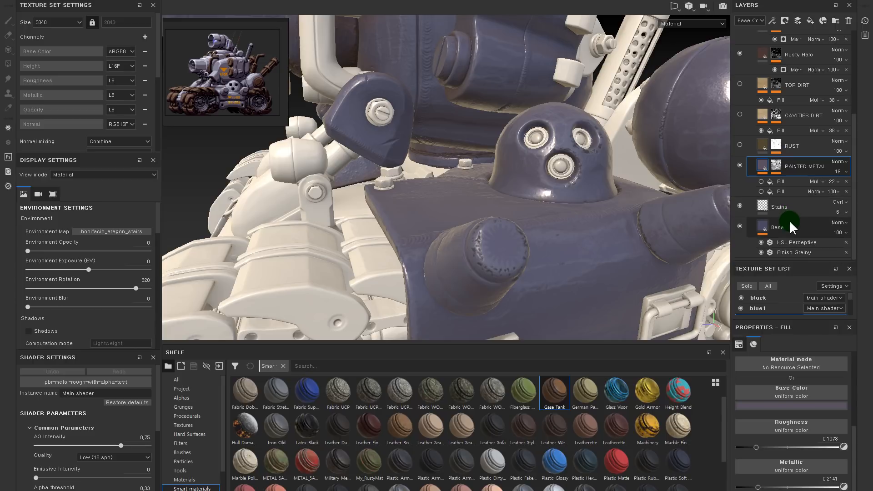
Step: Preview the RUST layer on the tank, comparing it on and off
{"action": "left_click_drag", "start_coordinate": [584, 171], "coordinate": [700, 145], "text": "alt"}
{"action": "left_click", "coordinate": [740, 144]}
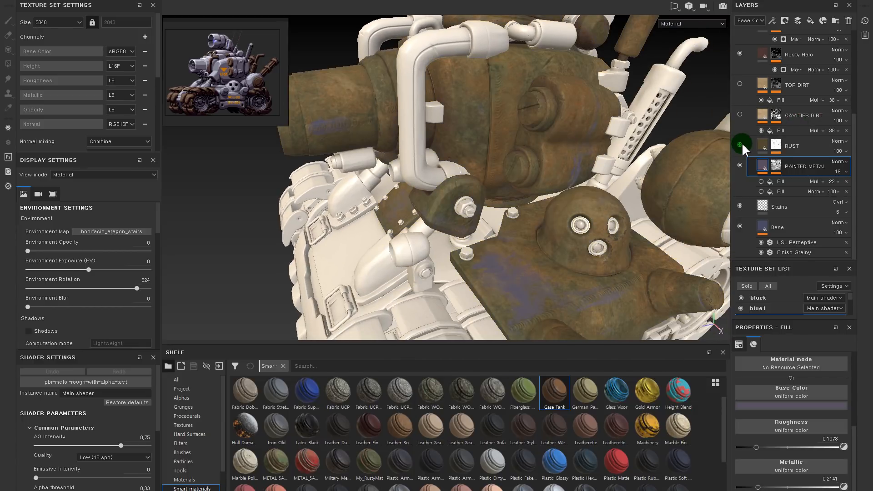
{"action": "left_click", "coordinate": [741, 143]}
{"action": "left_click_drag", "start_coordinate": [476, 150], "coordinate": [751, 148], "text": "alt"}
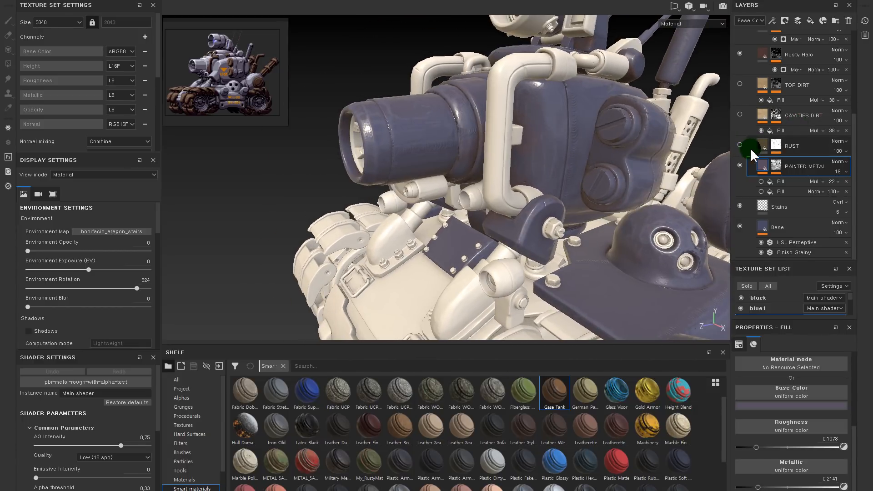
{"action": "left_click", "coordinate": [738, 145]}
{"action": "left_click", "coordinate": [737, 145]}
{"action": "left_click", "coordinate": [737, 145]}
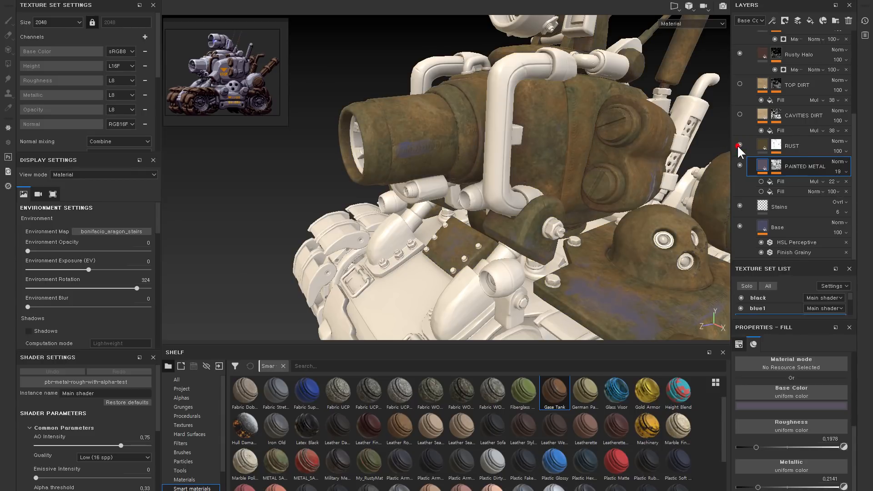
Step: Set the normal intensity of the RUST layer's rust_fine material to 0.63 and its height position to 0.47
{"action": "left_click", "coordinate": [768, 146]}
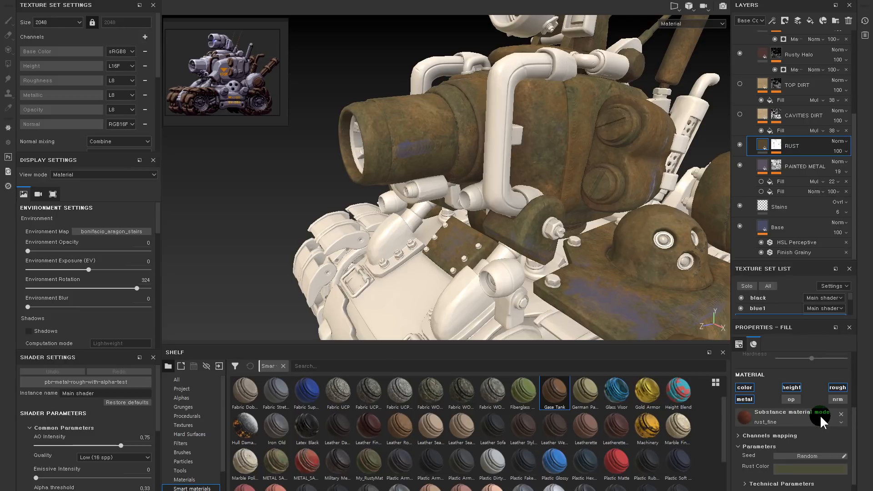
{"action": "scroll", "coordinate": [820, 416], "scroll_direction": "down", "scroll_amount": 1}
{"action": "left_click", "coordinate": [768, 466]}
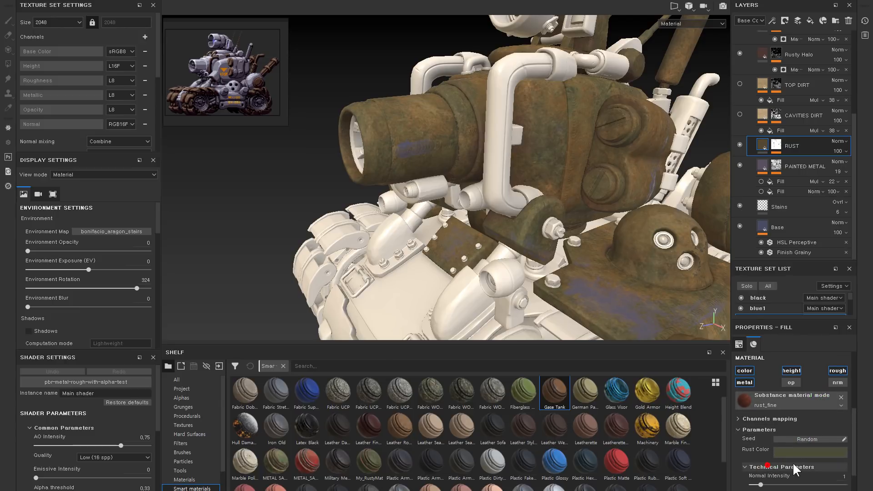
{"action": "scroll", "coordinate": [793, 462], "scroll_direction": "down", "scroll_amount": 2}
{"action": "left_click_drag", "start_coordinate": [767, 446], "coordinate": [796, 485]}
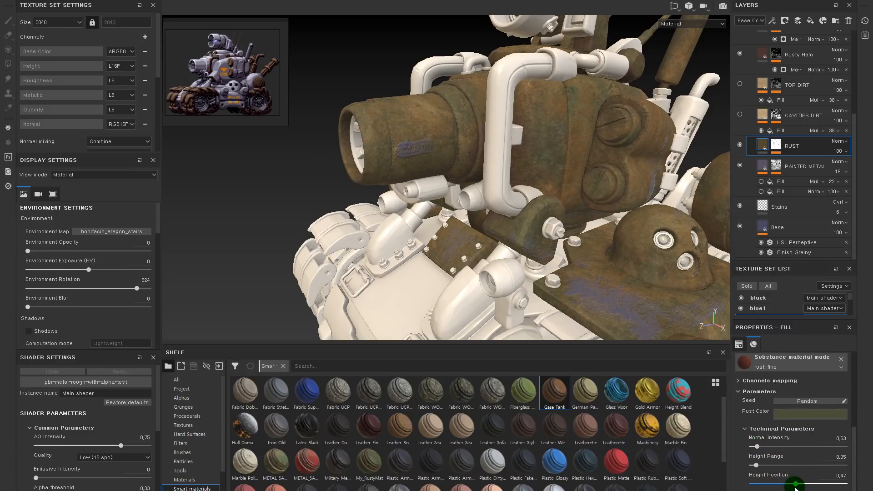
Step: Lower the Global Balance of the RUST layer's mask generator to 0.34 and check the rust coverage
{"action": "left_click", "coordinate": [782, 141]}
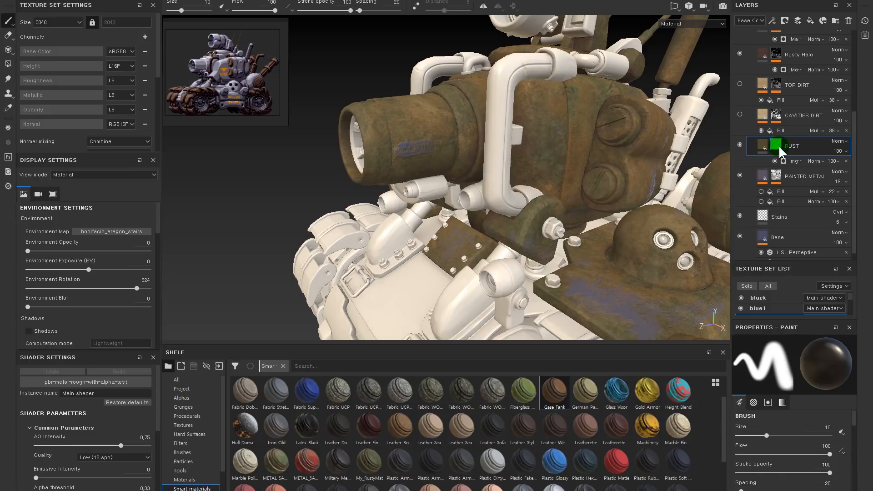
{"action": "left_click", "coordinate": [793, 162]}
{"action": "left_click_drag", "start_coordinate": [606, 197], "coordinate": [758, 301], "text": "alt"}
{"action": "mouse_move", "coordinate": [820, 420]}
{"action": "left_mouse_down"}
{"action": "mouse_move", "coordinate": [739, 421]}
{"action": "mouse_move", "coordinate": [788, 421]}
{"action": "mouse_move", "coordinate": [778, 421]}
{"action": "left_mouse_up"}
{"action": "left_click_drag", "start_coordinate": [580, 171], "coordinate": [605, 184], "text": "alt"}
{"action": "right_click_drag", "start_coordinate": [605, 184], "coordinate": [651, 209], "text": "alt"}
{"action": "left_click_drag", "start_coordinate": [651, 209], "coordinate": [526, 141], "text": "alt"}
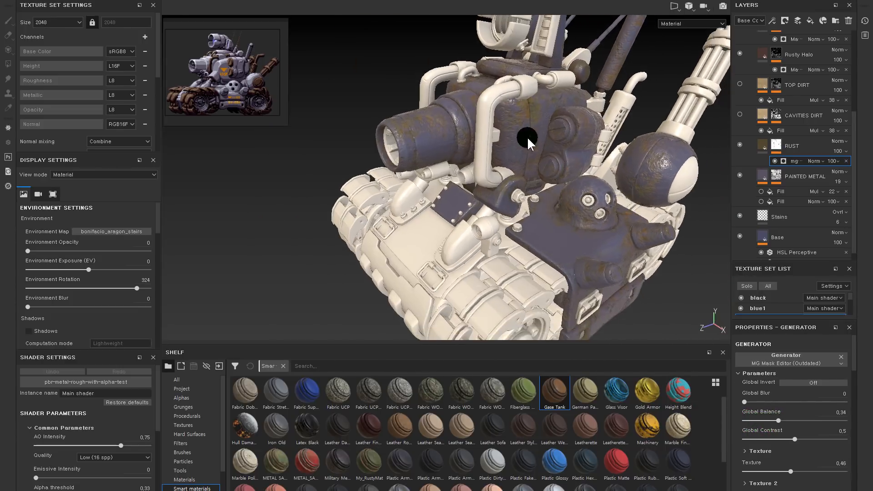
Step: Delete the RUST layer
{"action": "right_click_drag", "start_coordinate": [526, 141], "coordinate": [533, 159], "text": "alt"}
{"action": "left_click", "coordinate": [763, 143]}
{"action": "key", "text": "Delete"}
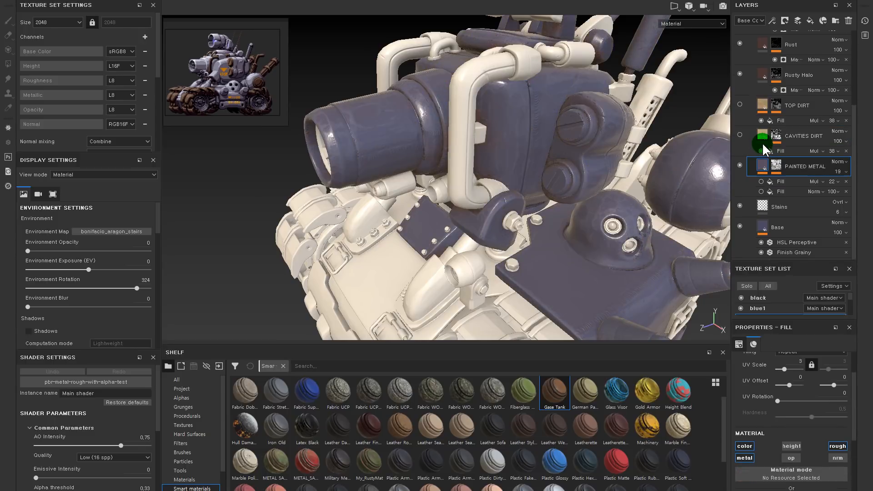
Step: Show the CAVITIES DIRT and TOP DIRT layers
{"action": "left_click", "coordinate": [740, 135]}
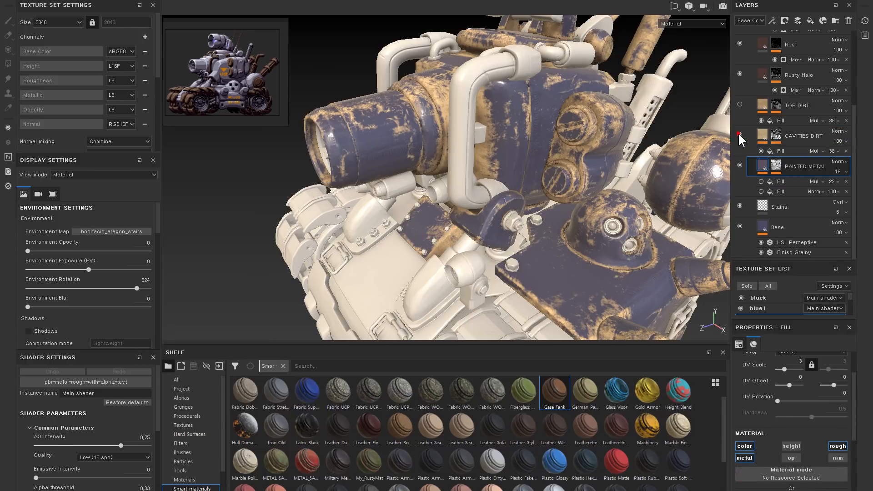
{"action": "left_click", "coordinate": [739, 104]}
{"action": "left_click", "coordinate": [762, 135]}
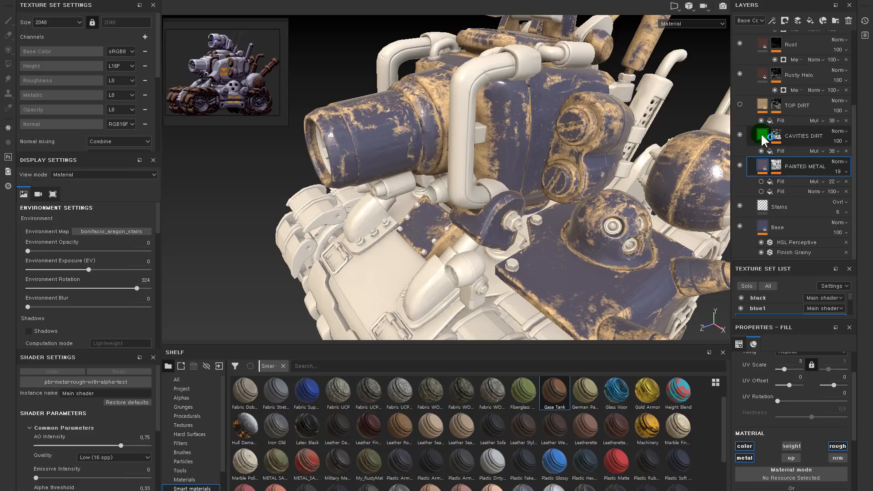
{"action": "left_click", "coordinate": [740, 103]}
Step: Group the TOP DIRT and CAVITIES DIRT layers into a folder named dust
{"action": "left_click", "coordinate": [762, 105]}
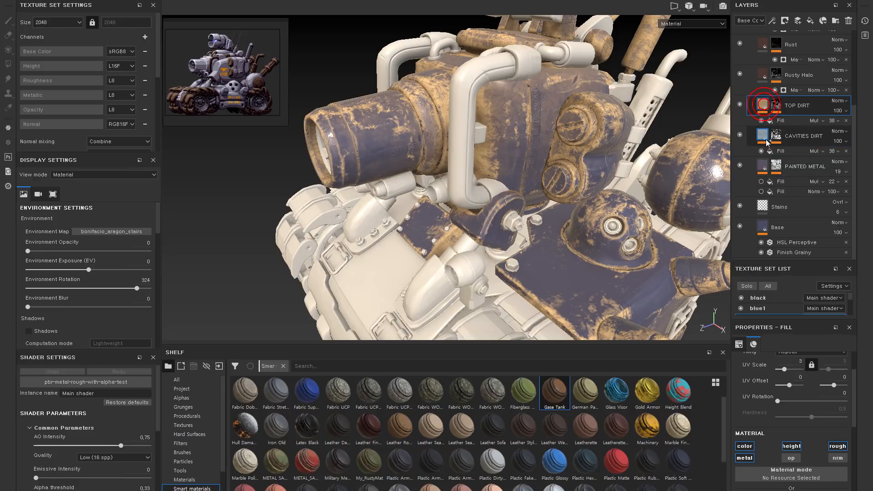
{"action": "left_click", "coordinate": [765, 136], "text": "ctrl"}
{"action": "key", "text": "ctrl+g"}
{"action": "double_click", "coordinate": [793, 105]}
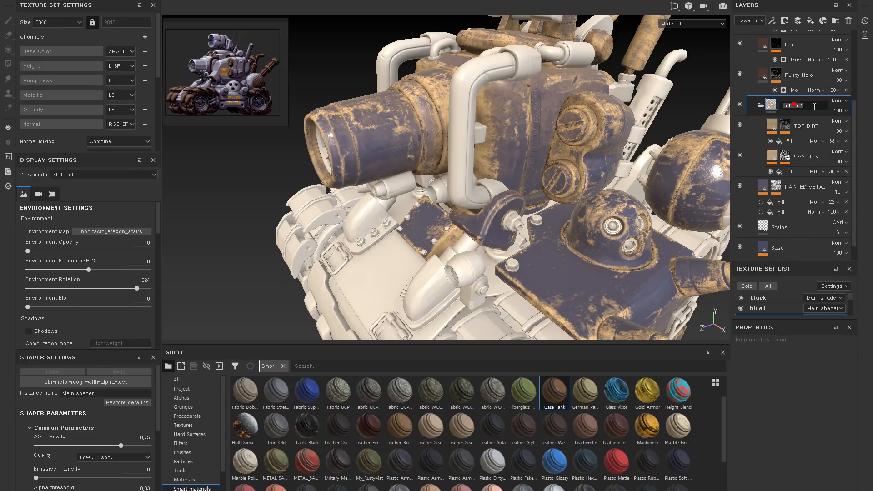
{"action": "type", "text": "dust"}
{"action": "key", "text": "Return"}
Step: Move the dust folder above the Edge Wear layer inside the tank folder, and compare it on and off
{"action": "scroll", "coordinate": [824, 167], "scroll_direction": "up", "scroll_amount": 2}
{"action": "left_click_drag", "start_coordinate": [762, 162], "coordinate": [784, 59]}
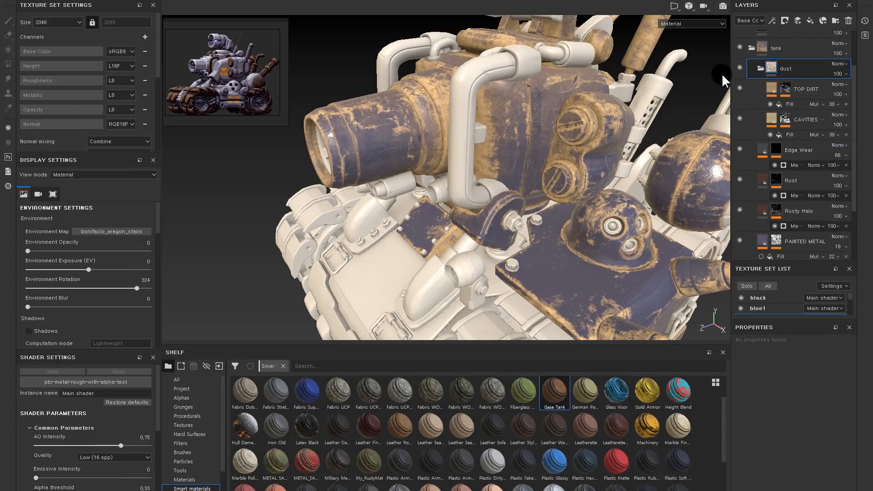
{"action": "left_click", "coordinate": [740, 66]}
{"action": "left_click", "coordinate": [740, 67]}
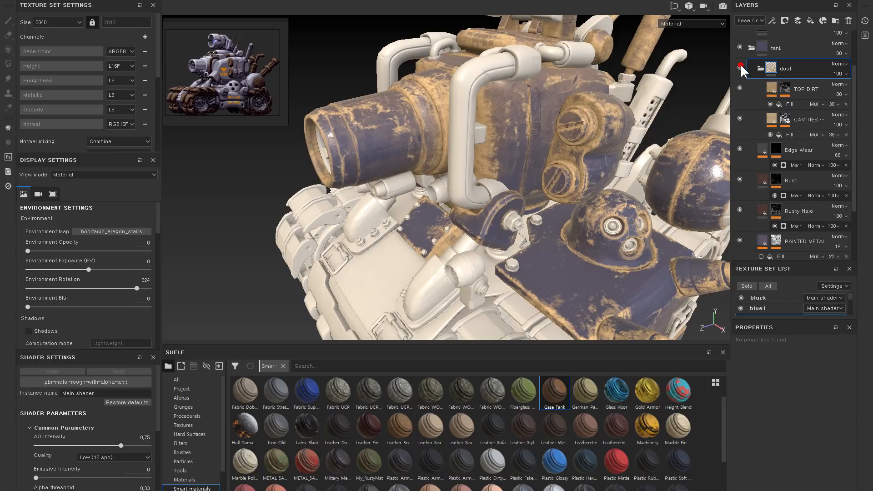
Step: Hide the TOP DIRT layer and compare the CAVITIES DIRT layer on and off
{"action": "left_click", "coordinate": [739, 88]}
{"action": "left_click_drag", "start_coordinate": [684, 135], "coordinate": [763, 99], "text": "alt"}
{"action": "left_click", "coordinate": [740, 119]}
{"action": "left_click", "coordinate": [740, 119]}
{"action": "left_click", "coordinate": [740, 118]}
{"action": "left_click", "coordinate": [740, 119]}
Step: Lower the Global Balance of the CAVITIES DIRT mask generator and set its Global Contrast to 0.19
{"action": "left_click", "coordinate": [783, 119]}
{"action": "mouse_move", "coordinate": [678, 120]}
{"action": "left_mouse_down", "text": "alt"}
{"action": "mouse_move", "coordinate": [629, 163]}
{"action": "mouse_move", "coordinate": [560, 130]}
{"action": "mouse_move", "coordinate": [577, 171]}
{"action": "mouse_move", "coordinate": [512, 159]}
{"action": "mouse_move", "coordinate": [594, 78]}
{"action": "mouse_move", "coordinate": [497, 113]}
{"action": "mouse_move", "coordinate": [421, 101]}
{"action": "mouse_move", "coordinate": [545, 123]}
{"action": "mouse_move", "coordinate": [625, 116]}
{"action": "left_mouse_up", "text": "alt"}
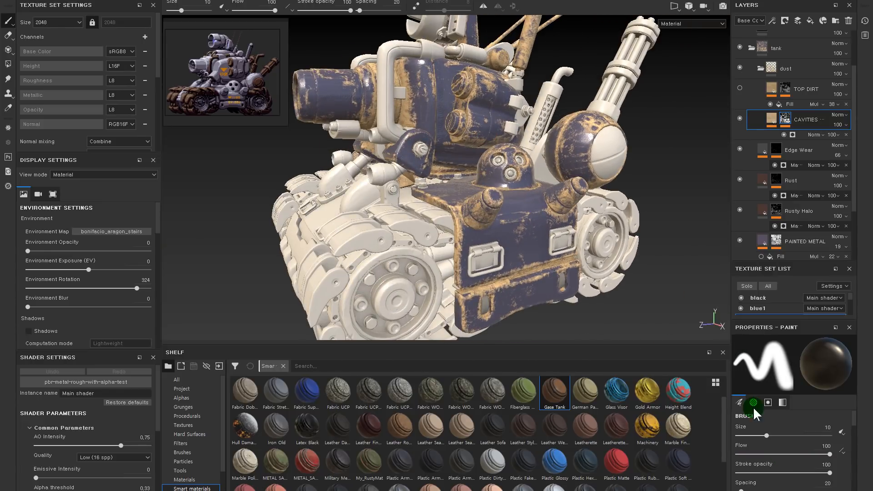
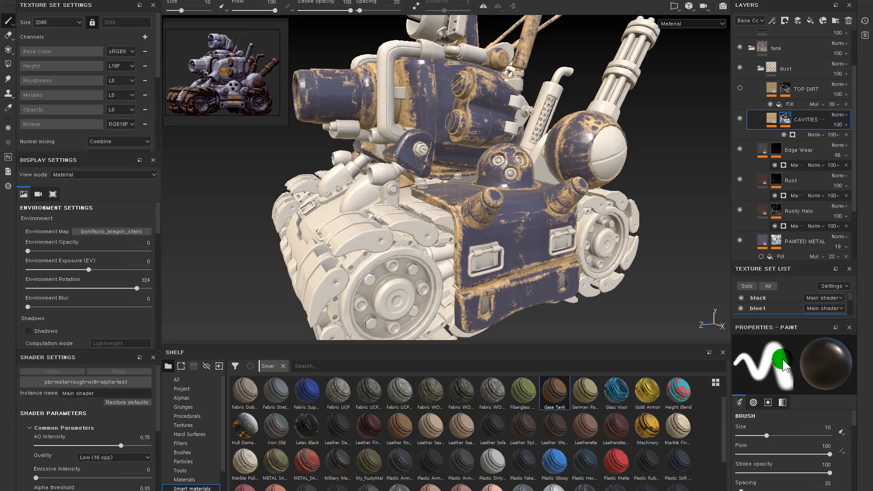
{"action": "scroll", "coordinate": [805, 444], "scroll_direction": "down", "scroll_amount": 3}
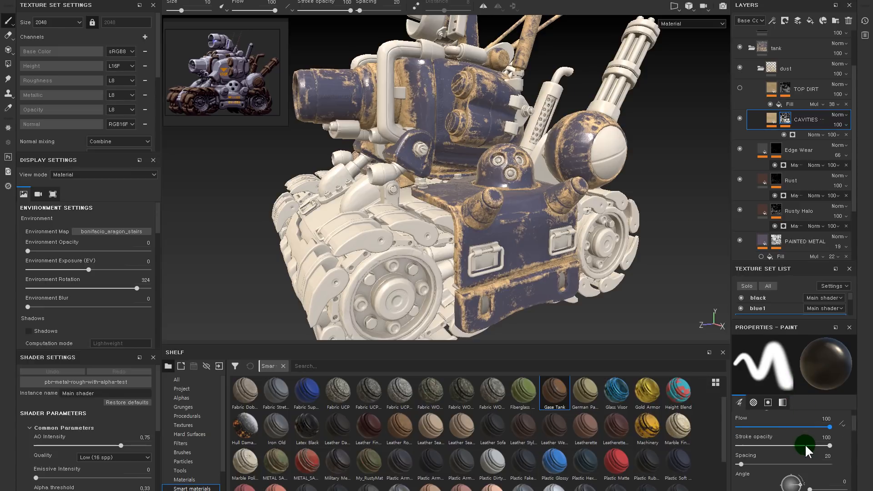
{"action": "scroll", "coordinate": [803, 444], "scroll_direction": "up", "scroll_amount": 3}
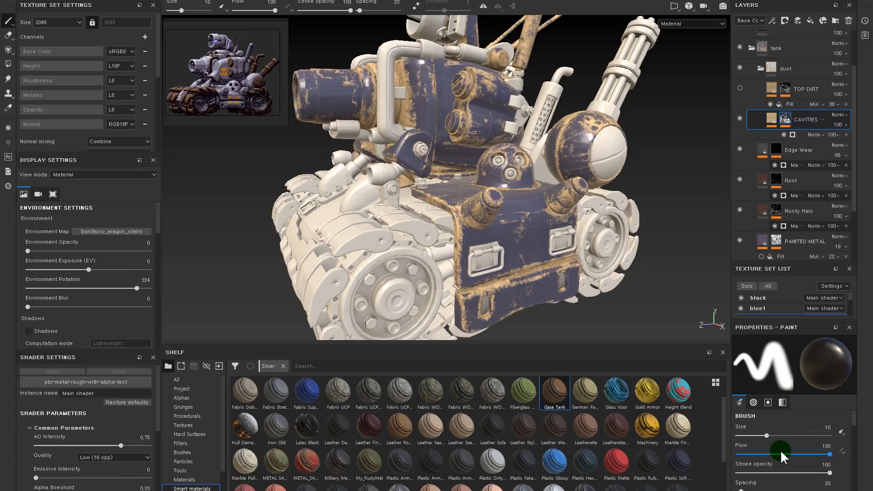
{"action": "left_click", "coordinate": [792, 133]}
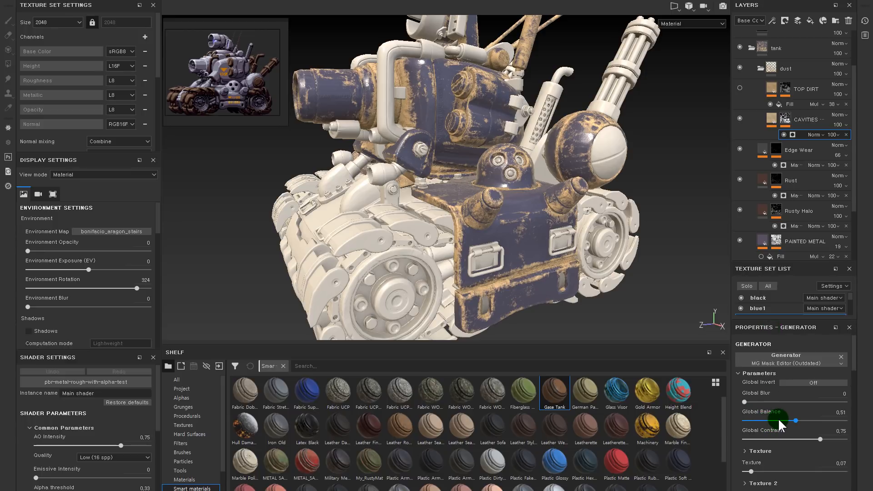
{"action": "left_click", "coordinate": [779, 420]}
{"action": "left_click_drag", "start_coordinate": [769, 419], "coordinate": [763, 437]}
{"action": "left_click", "coordinate": [794, 438]}
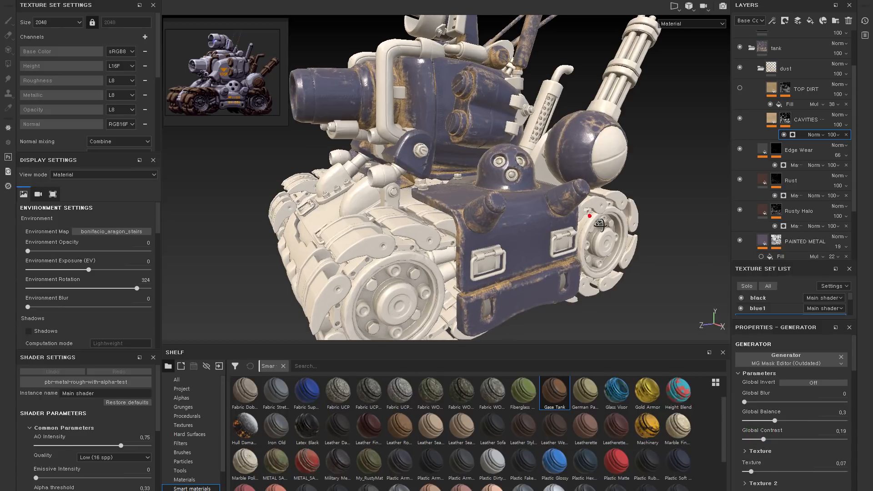
{"action": "left_click_drag", "start_coordinate": [764, 420], "coordinate": [761, 418]}
Step: Randomize the seeds of the primary and secondary textures in the CAVITIES DIRT mask generator
{"action": "scroll", "coordinate": [803, 435], "scroll_direction": "down", "scroll_amount": 5}
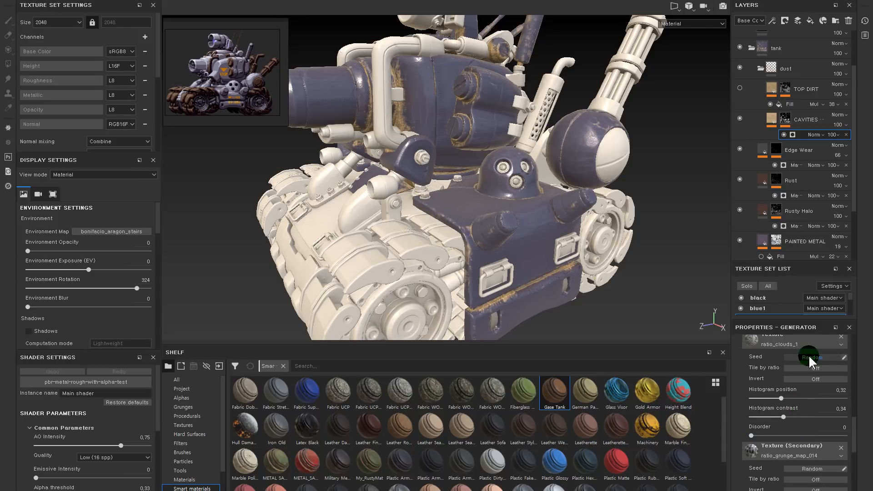
{"action": "left_click", "coordinate": [809, 357]}
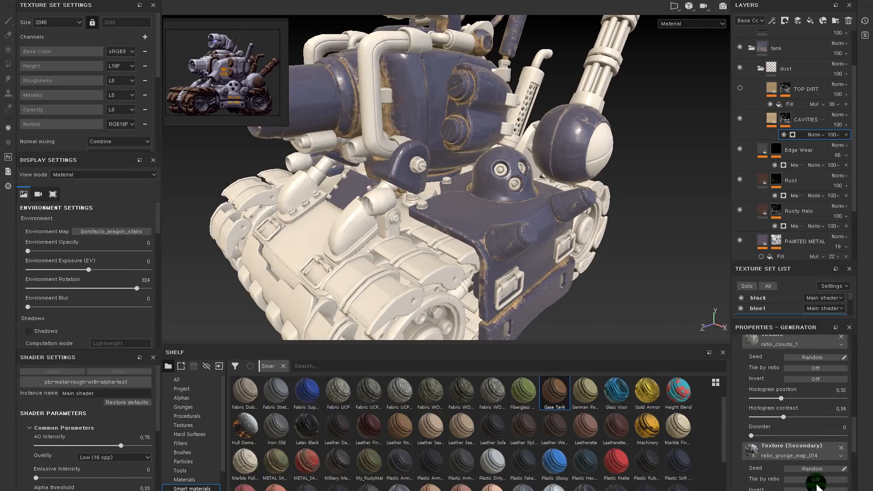
{"action": "left_click", "coordinate": [813, 468]}
{"action": "left_click", "coordinate": [813, 469]}
{"action": "left_click", "coordinate": [813, 468]}
Step: Check the cavity dirt around the tank and reduce the CAVITIES DIRT layer's opacity to 66
{"action": "left_click_drag", "start_coordinate": [460, 171], "coordinate": [590, 164], "text": "alt"}
{"action": "right_click_drag", "start_coordinate": [591, 159], "coordinate": [514, 121], "text": "alt"}
{"action": "left_click_drag", "start_coordinate": [515, 121], "coordinate": [559, 140], "text": "alt"}
{"action": "right_click_drag", "start_coordinate": [559, 140], "coordinate": [520, 146], "text": "alt"}
{"action": "left_click_drag", "start_coordinate": [520, 146], "coordinate": [483, 187], "text": "alt"}
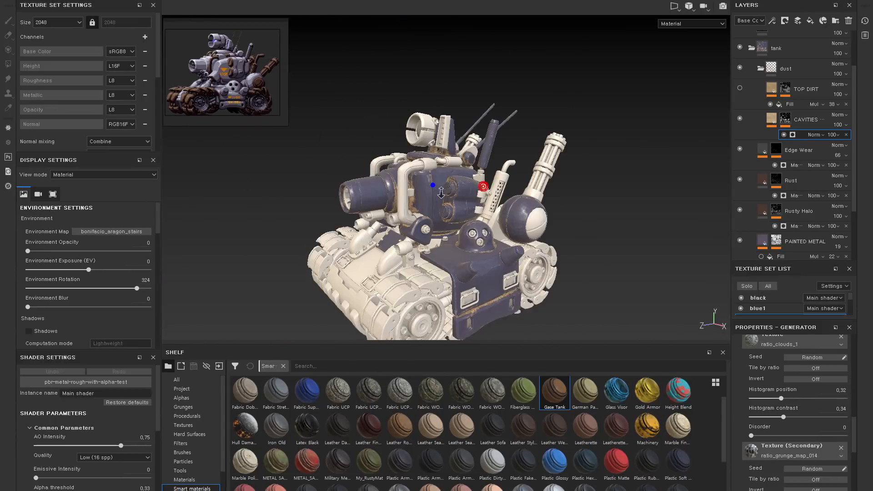
{"action": "right_click_drag", "start_coordinate": [433, 185], "coordinate": [507, 204], "text": "alt"}
{"action": "left_click_drag", "start_coordinate": [515, 227], "coordinate": [469, 177], "text": "alt"}
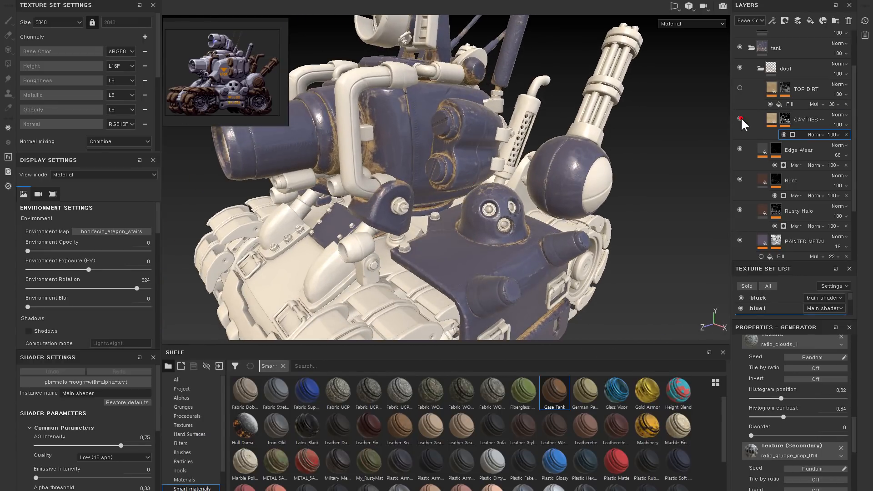
{"action": "left_click", "coordinate": [838, 124]}
{"action": "left_click_drag", "start_coordinate": [851, 144], "coordinate": [847, 138]}
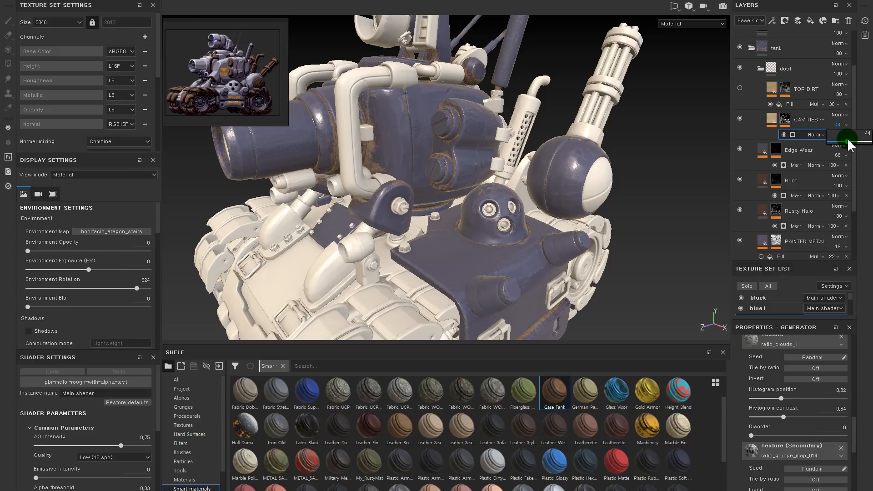
Step: Lower the CAVITIES DIRT mask generator's Global Balance further and set its secondary texture's balance to 0.38
{"action": "left_click", "coordinate": [798, 132]}
{"action": "scroll", "coordinate": [793, 399], "scroll_direction": "up", "scroll_amount": 3}
{"action": "scroll", "coordinate": [793, 401], "scroll_direction": "up", "scroll_amount": 3}
{"action": "left_click_drag", "start_coordinate": [763, 419], "coordinate": [756, 420]}
{"action": "scroll", "coordinate": [754, 419], "scroll_direction": "down", "scroll_amount": 6}
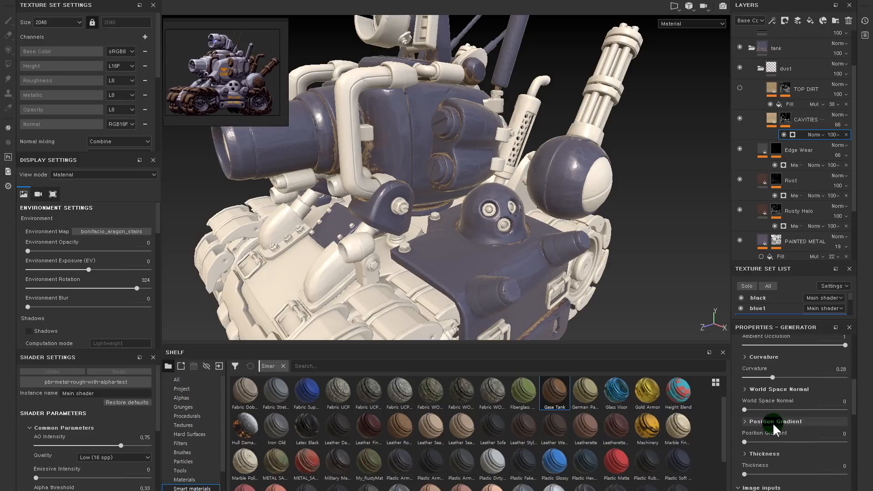
{"action": "scroll", "coordinate": [778, 420], "scroll_direction": "down", "scroll_amount": 5}
{"action": "mouse_move", "coordinate": [794, 463]}
{"action": "left_mouse_down"}
{"action": "mouse_move", "coordinate": [759, 464]}
{"action": "mouse_move", "coordinate": [789, 465]}
{"action": "left_mouse_up"}
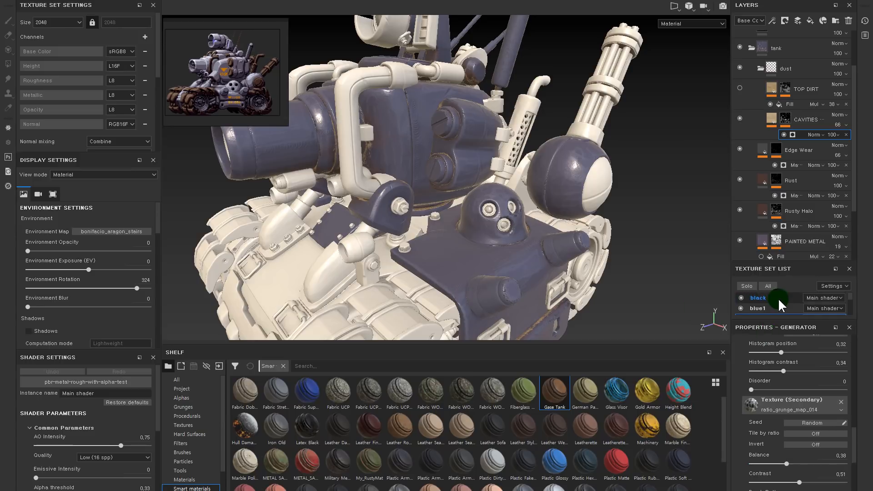
Step: Show the TOP DIRT layer, comparing it on and off, and select it for editing
{"action": "left_click", "coordinate": [740, 89]}
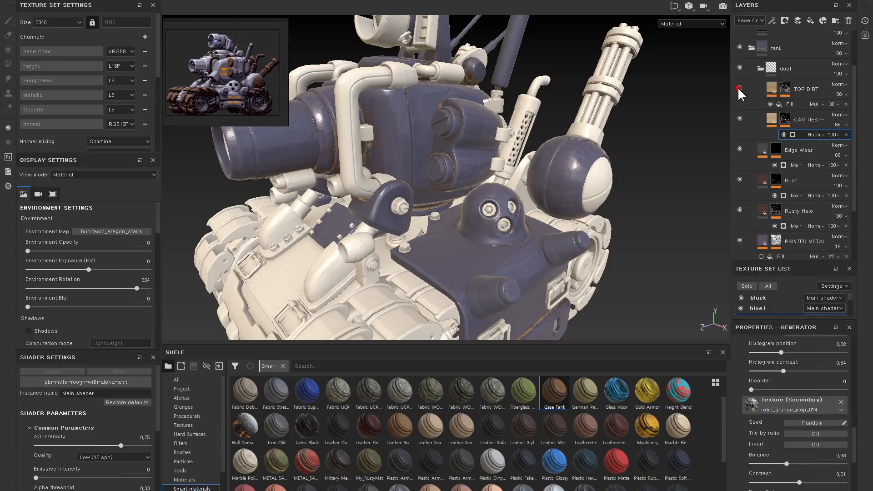
{"action": "left_click", "coordinate": [740, 89]}
{"action": "left_click", "coordinate": [739, 88]}
{"action": "left_click", "coordinate": [739, 88]}
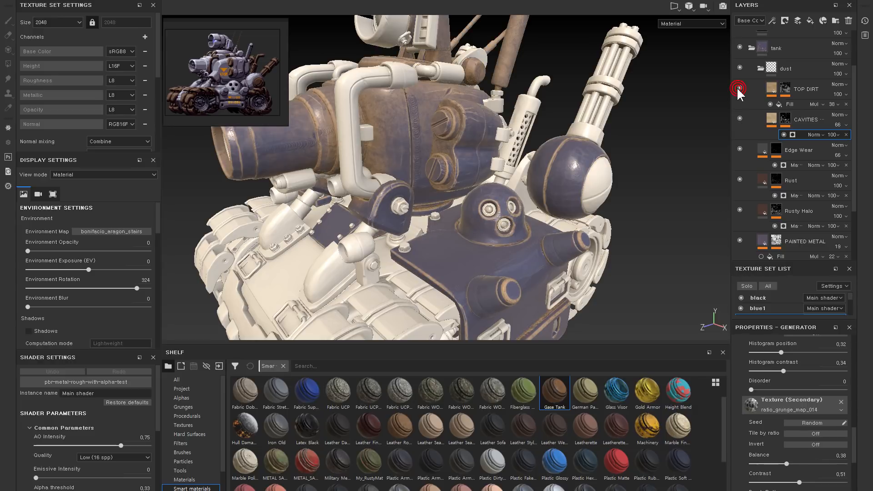
{"action": "left_click", "coordinate": [768, 87]}
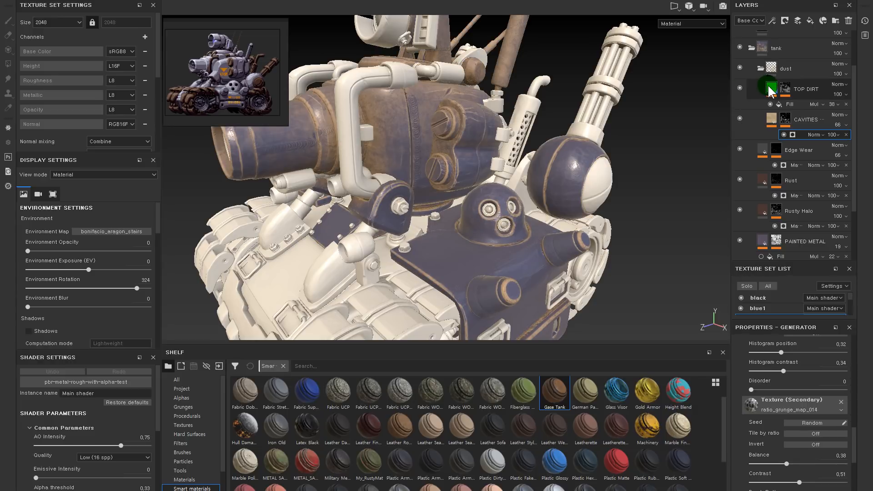
Step: Examine the CAVITIES DIRT layer's mask and its generator settings
{"action": "left_click_drag", "start_coordinate": [480, 142], "coordinate": [586, 191], "text": "alt"}
{"action": "left_click", "coordinate": [771, 118]}
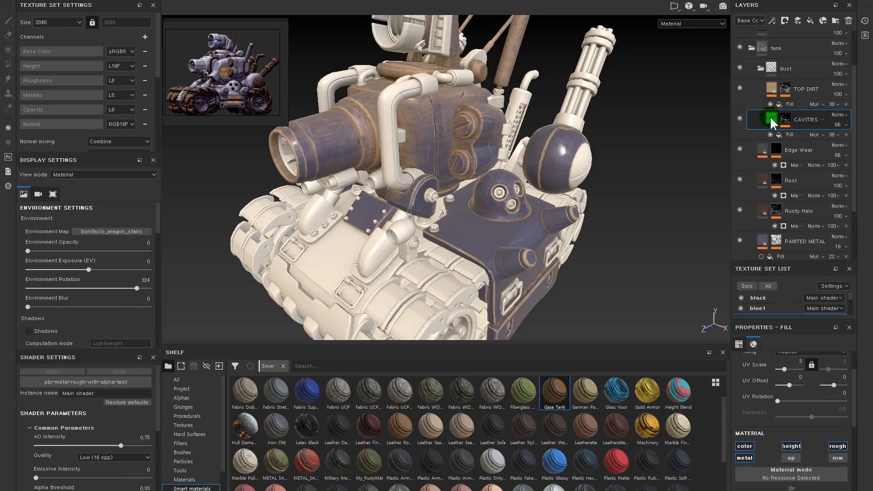
{"action": "left_click", "coordinate": [784, 119]}
{"action": "scroll", "coordinate": [789, 439], "scroll_direction": "down", "scroll_amount": 1}
{"action": "scroll", "coordinate": [788, 437], "scroll_direction": "up", "scroll_amount": 1}
{"action": "scroll", "coordinate": [781, 437], "scroll_direction": "down", "scroll_amount": 4}
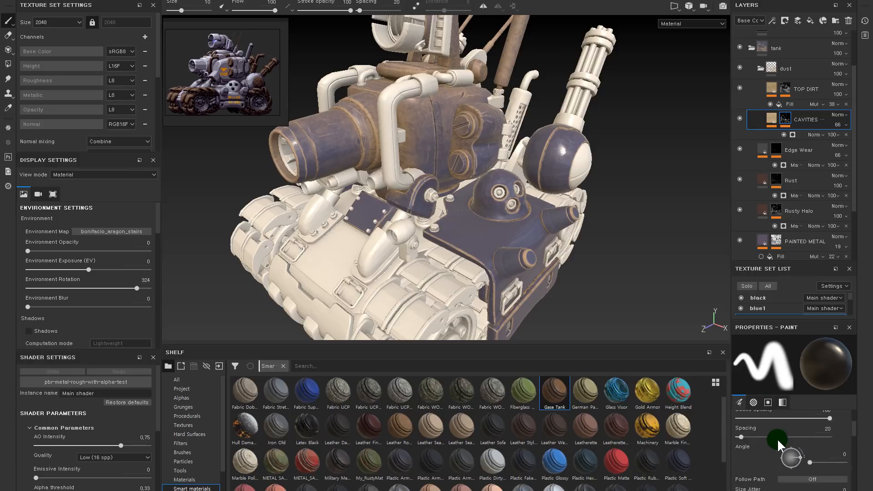
{"action": "left_click", "coordinate": [793, 133]}
{"action": "scroll", "coordinate": [780, 393], "scroll_direction": "up", "scroll_amount": 5}
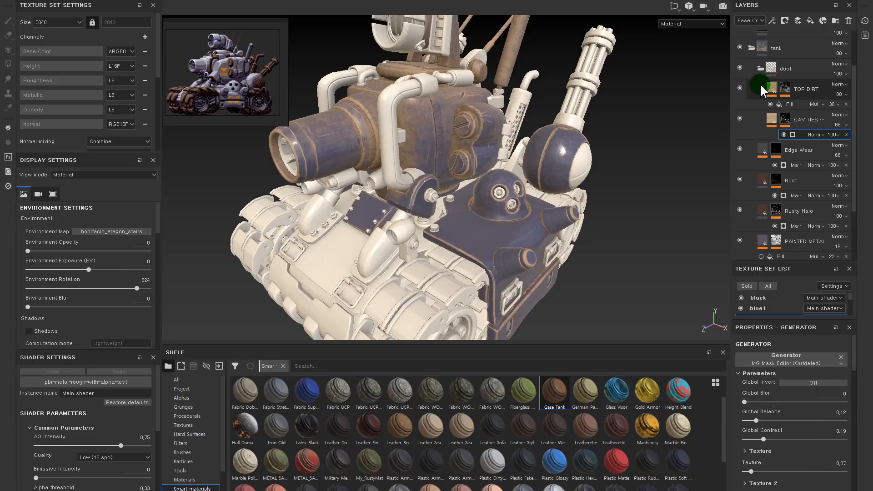
Step: Compare the tank with the TOP DIRT layer on and off, keeping the layer visible
{"action": "left_click", "coordinate": [773, 88]}
{"action": "left_click", "coordinate": [739, 88]}
{"action": "left_click", "coordinate": [738, 87]}
{"action": "left_click", "coordinate": [739, 88]}
{"action": "left_click", "coordinate": [738, 87]}
{"action": "left_click", "coordinate": [738, 87]}
{"action": "left_click", "coordinate": [738, 88]}
{"action": "left_click_drag", "start_coordinate": [505, 136], "coordinate": [466, 141], "text": "alt"}
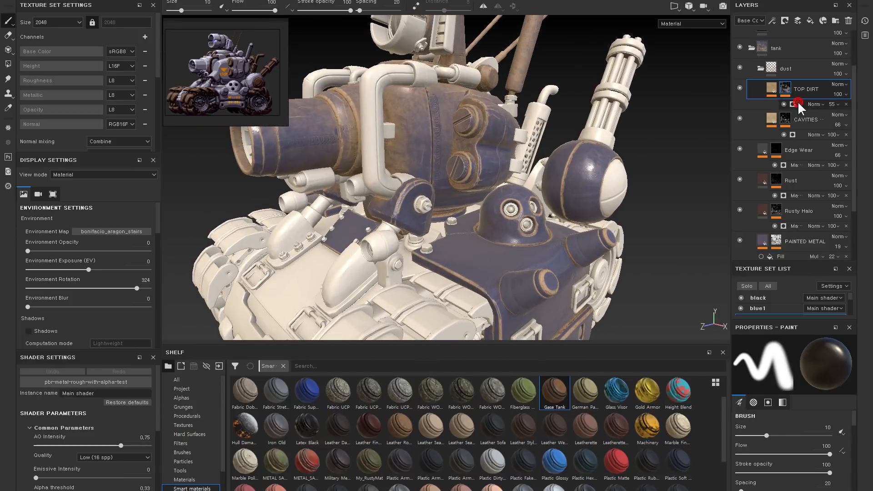
Step: Set the TOP DIRT mask generator's Level to 0.05 and reduce the layer's opacity to about 8
{"action": "left_click", "coordinate": [798, 100]}
{"action": "left_click_drag", "start_coordinate": [766, 399], "coordinate": [749, 400]}
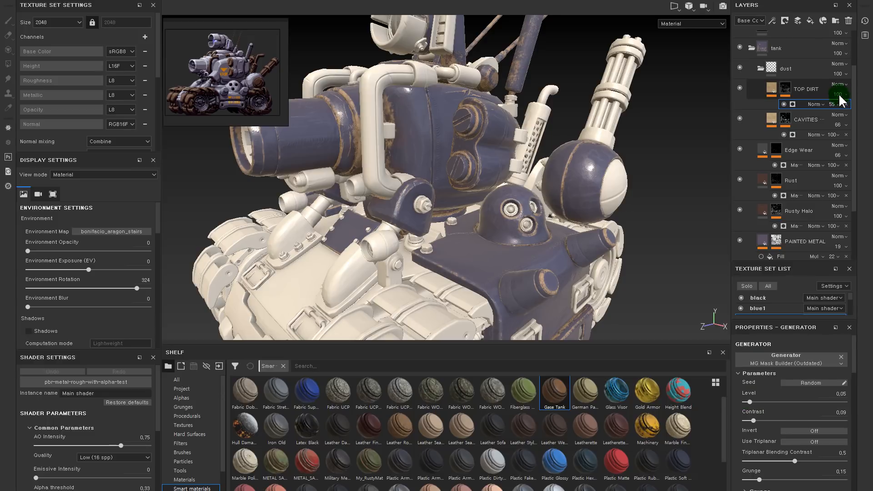
{"action": "left_click_drag", "start_coordinate": [853, 113], "coordinate": [822, 116]}
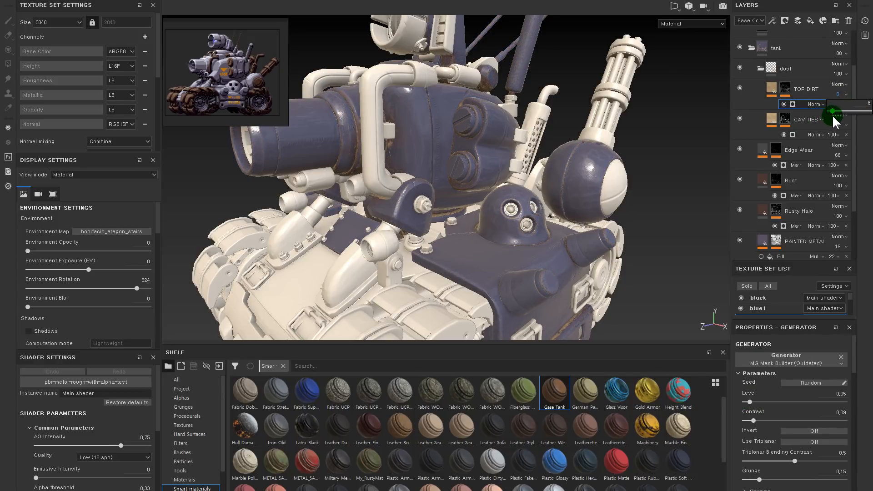
Step: Inspect the dirt on the tank from close and wide angles, including the front, under rotated environment lighting
{"action": "right_click_drag", "start_coordinate": [555, 190], "coordinate": [380, 152], "text": "alt"}
{"action": "left_click_drag", "start_coordinate": [380, 151], "coordinate": [409, 187], "text": "alt"}
{"action": "middle_click_drag", "start_coordinate": [441, 142], "coordinate": [432, 148], "text": "alt"}
{"action": "right_click_drag", "start_coordinate": [455, 135], "coordinate": [677, 274], "text": "alt"}
{"action": "left_click_drag", "start_coordinate": [664, 273], "coordinate": [596, 244], "text": "alt"}
{"action": "middle_click_drag", "start_coordinate": [591, 241], "coordinate": [468, 180], "text": "alt"}
{"action": "left_click_drag", "start_coordinate": [468, 180], "coordinate": [521, 174], "text": "alt"}
{"action": "middle_click_drag", "start_coordinate": [521, 174], "coordinate": [555, 112], "text": "alt"}
{"action": "left_click_drag", "start_coordinate": [555, 111], "coordinate": [475, 145], "text": "alt"}
{"action": "mouse_move", "coordinate": [468, 168]}
{"action": "right_mouse_down", "text": "shift"}
{"action": "mouse_move", "coordinate": [495, 181]}
{"action": "mouse_move", "coordinate": [480, 181]}
{"action": "right_mouse_up", "text": "shift"}
Step: Collapse the dust folder and delete the hidden METAL SANDY folder from the layer stack
{"action": "left_click", "coordinate": [760, 67]}
{"action": "scroll", "coordinate": [763, 92], "scroll_direction": "up", "scroll_amount": 3}
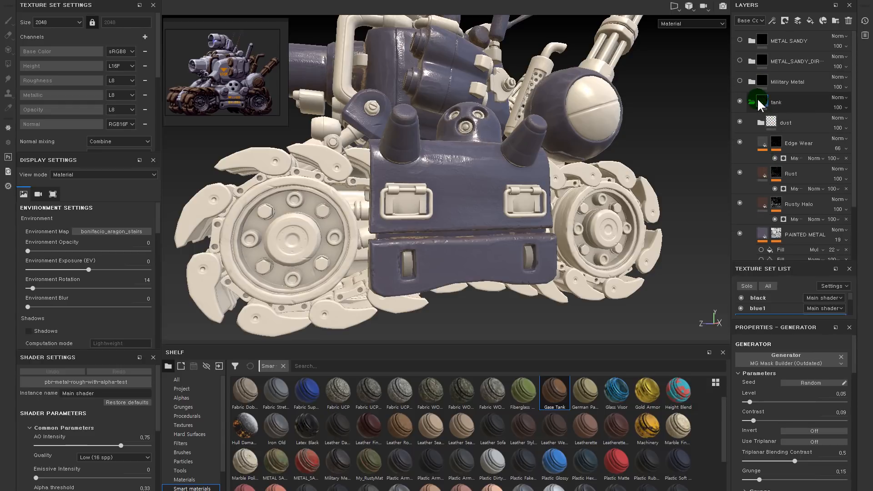
{"action": "left_click", "coordinate": [765, 40]}
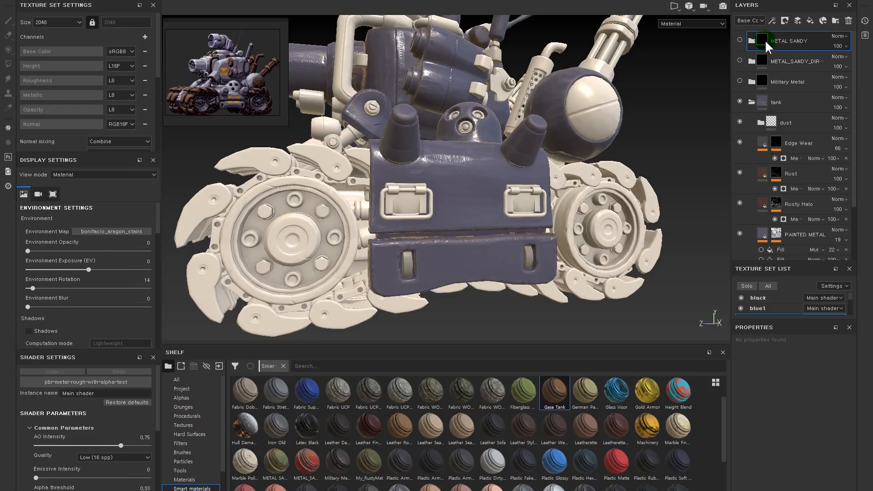
{"action": "key", "text": "Delete"}
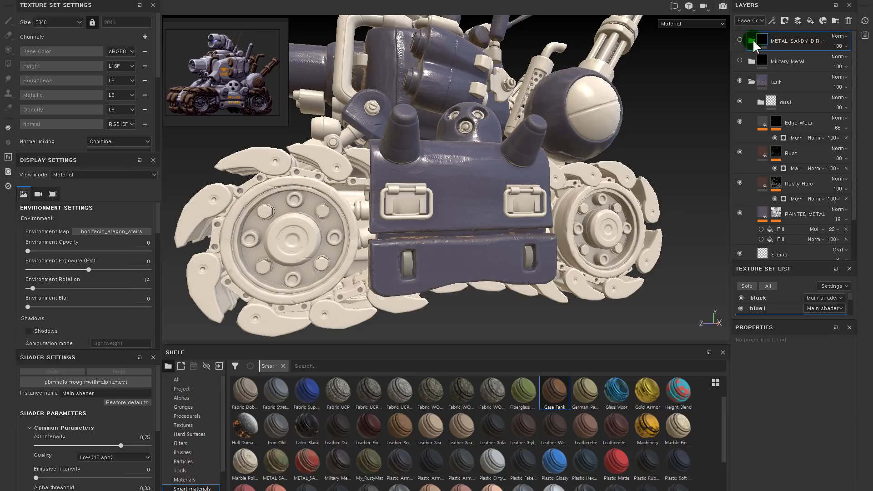
Step: Expand and show the METAL_SANDY_DIR… folder, comparing its METAL SA… and Bronze Armor subfolders on and off
{"action": "left_click", "coordinate": [752, 40]}
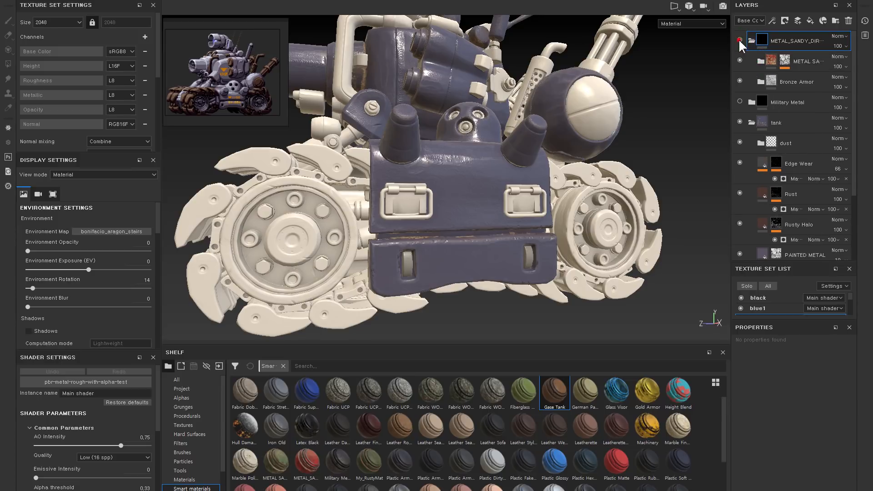
{"action": "left_click", "coordinate": [738, 39]}
{"action": "left_click", "coordinate": [741, 60]}
{"action": "left_click", "coordinate": [740, 61]}
{"action": "left_click", "coordinate": [741, 60]}
{"action": "left_click", "coordinate": [741, 61]}
{"action": "left_click", "coordinate": [740, 80]}
{"action": "left_click", "coordinate": [740, 80]}
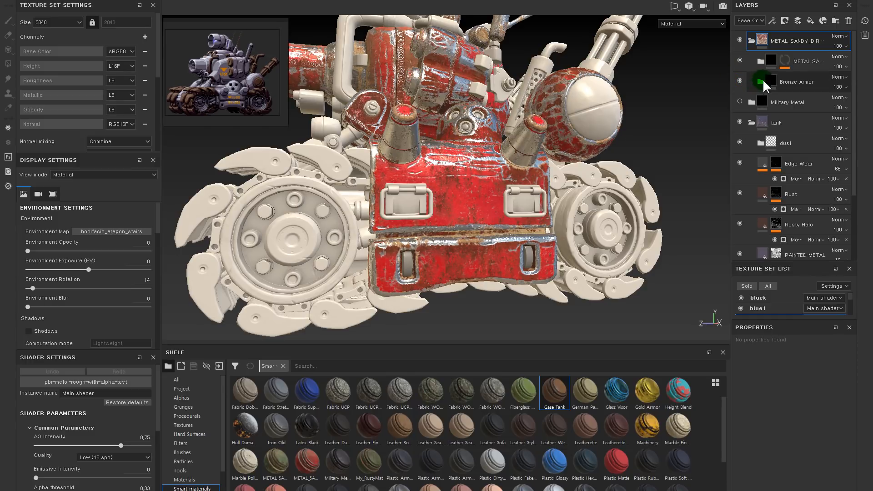
Step: Delete the Bronze Armor subfolder, compare the METAL SA… subfolder on and off, and expand it
{"action": "left_click", "coordinate": [762, 80]}
{"action": "left_click", "coordinate": [781, 79]}
{"action": "key", "text": "Delete"}
{"action": "left_click", "coordinate": [739, 60]}
{"action": "left_click", "coordinate": [740, 60]}
{"action": "left_click", "coordinate": [760, 61]}
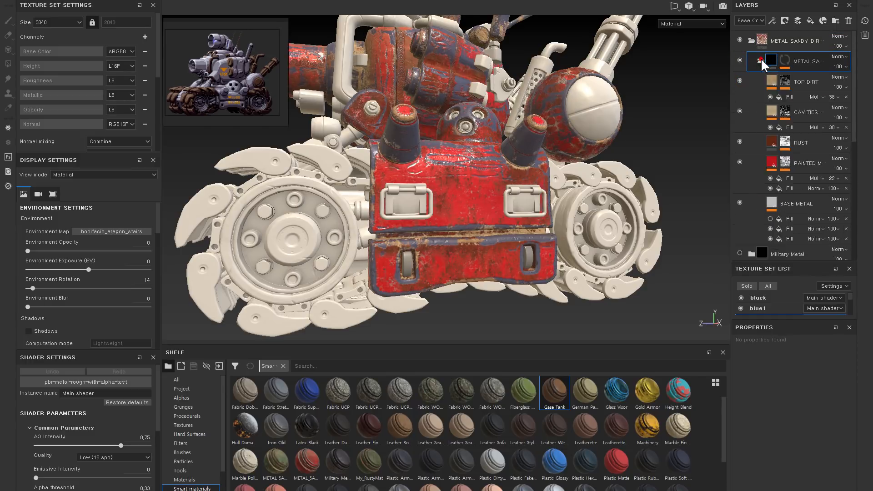
Step: Copy the TOP DIRT, CAVITIES DIRT, RUST and red PAINTED METAL layers and paste them above the tank folder's PAINTED METAL layer
{"action": "left_click", "coordinate": [771, 82]}
{"action": "left_click", "coordinate": [768, 163], "text": "shift"}
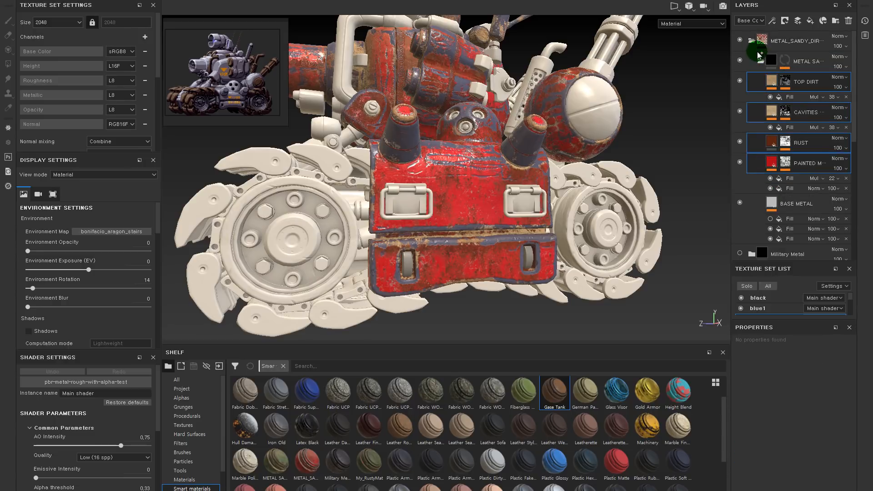
{"action": "left_click", "coordinate": [751, 40]}
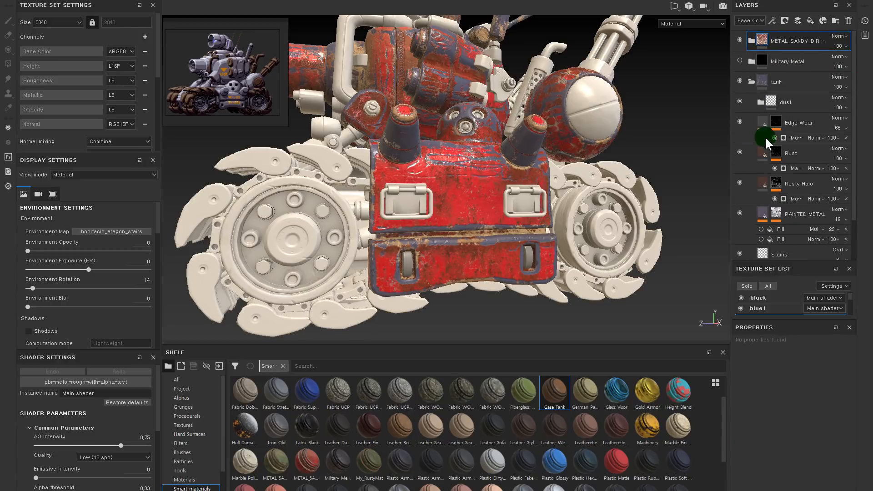
{"action": "left_click", "coordinate": [762, 210]}
{"action": "scroll", "coordinate": [783, 204], "scroll_direction": "down", "scroll_amount": 2}
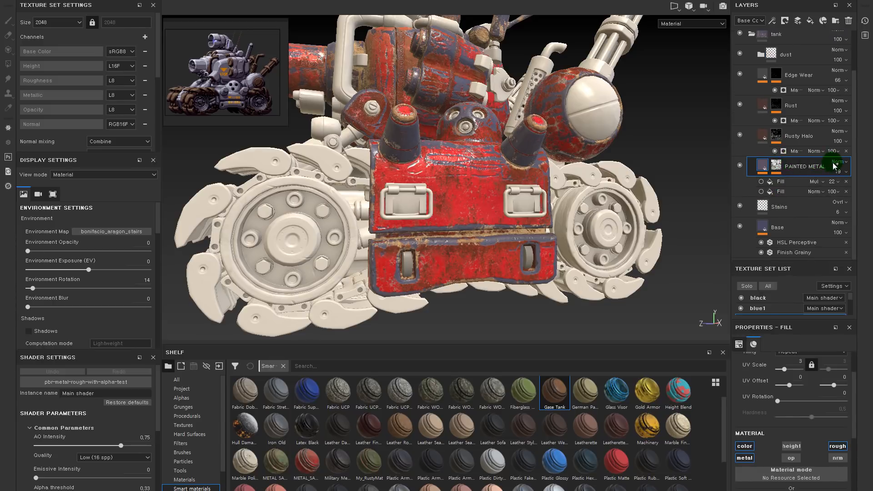
{"action": "key", "text": "ctrl+v"}
{"action": "scroll", "coordinate": [783, 130], "scroll_direction": "up", "scroll_amount": 2}
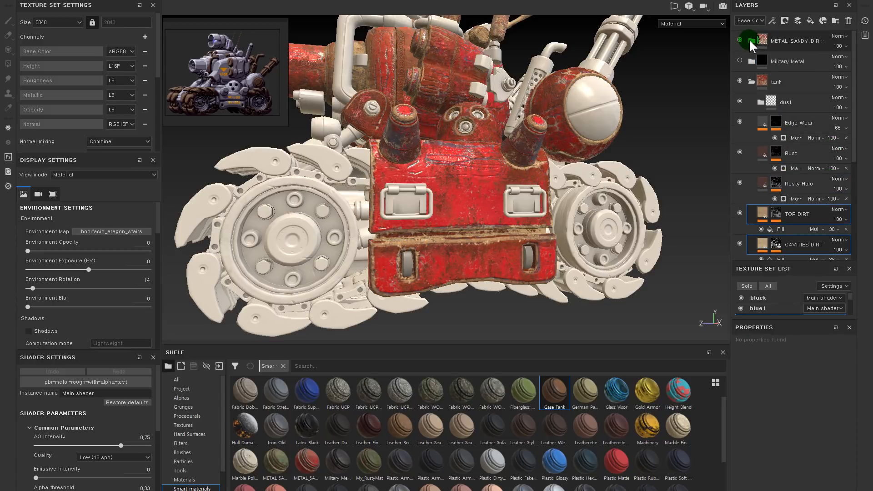
Step: Delete the METAL_SANDY_DIR… folder from the layer stack
{"action": "left_click", "coordinate": [749, 39]}
{"action": "key", "text": "Delete"}
{"action": "left_click", "coordinate": [763, 49]}
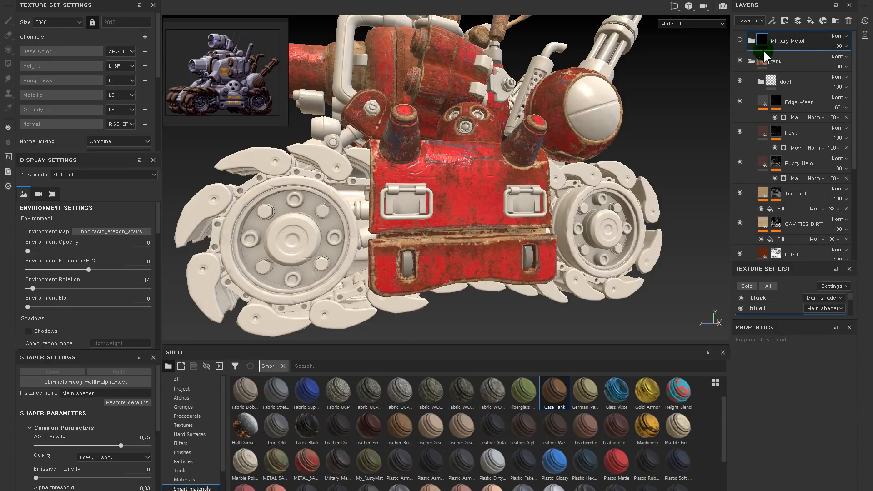
Step: Hide the pasted red PAINTED METAL and RUST layers, and delete the pasted TOP DIRT and CAVITIES DIRT layers
{"action": "scroll", "coordinate": [761, 164], "scroll_direction": "down", "scroll_amount": 3}
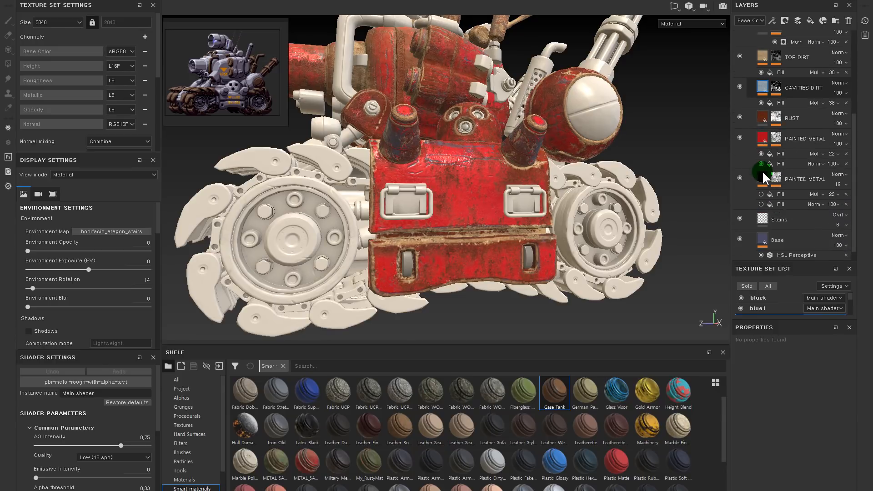
{"action": "left_click", "coordinate": [740, 138]}
{"action": "left_click", "coordinate": [739, 118]}
{"action": "mouse_move", "coordinate": [495, 127]}
{"action": "left_mouse_down", "text": "alt"}
{"action": "mouse_move", "coordinate": [637, 259]}
{"action": "mouse_move", "coordinate": [612, 155]}
{"action": "left_mouse_up", "text": "alt"}
{"action": "scroll", "coordinate": [759, 136], "scroll_direction": "up", "scroll_amount": 1}
{"action": "scroll", "coordinate": [759, 136], "scroll_direction": "up", "scroll_amount": 1}
{"action": "left_click", "coordinate": [763, 110]}
{"action": "key", "text": "Delete"}
{"action": "left_click", "coordinate": [763, 111]}
{"action": "key", "text": "Delete"}
Step: Compare the red PAINTED METAL layer on and off around the tank and delete it
{"action": "left_click", "coordinate": [739, 111]}
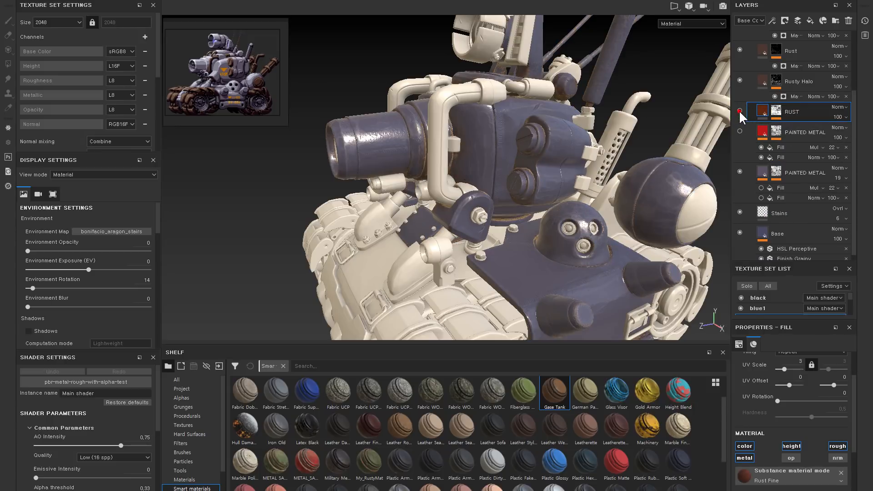
{"action": "left_click", "coordinate": [740, 131]}
{"action": "left_click_drag", "start_coordinate": [600, 159], "coordinate": [572, 163], "text": "alt"}
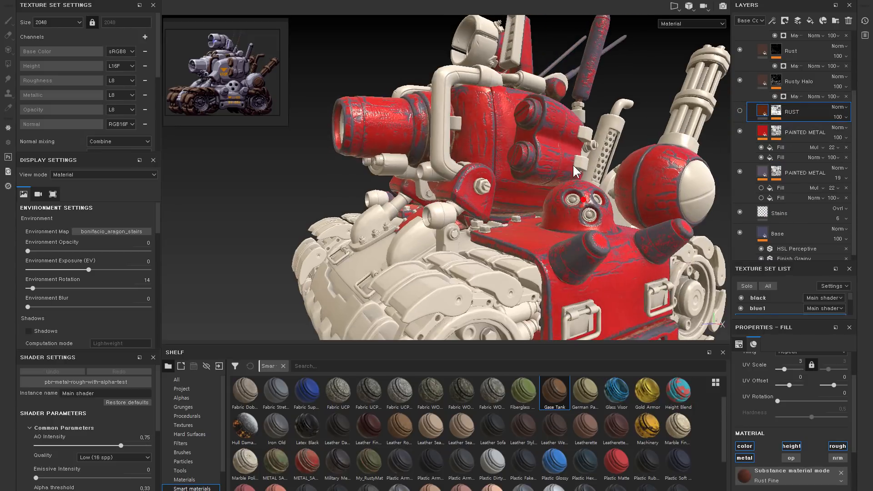
{"action": "right_click_drag", "start_coordinate": [572, 163], "coordinate": [544, 121], "text": "alt"}
{"action": "left_click_drag", "start_coordinate": [568, 132], "coordinate": [600, 173], "text": "alt"}
{"action": "left_click", "coordinate": [740, 131]}
{"action": "left_click", "coordinate": [739, 131]}
{"action": "left_click", "coordinate": [740, 131]}
{"action": "left_click", "coordinate": [740, 131]}
{"action": "left_click", "coordinate": [740, 131]}
{"action": "left_click", "coordinate": [740, 131]}
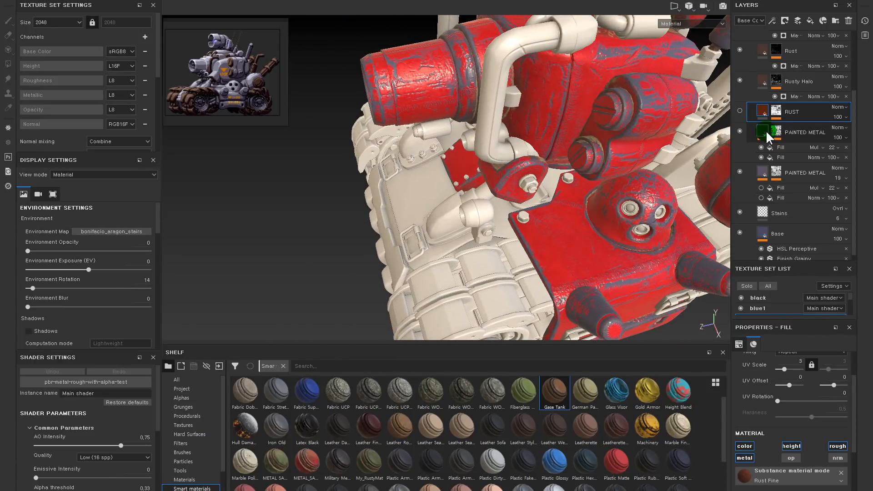
{"action": "left_click", "coordinate": [766, 132]}
{"action": "key", "text": "Delete"}
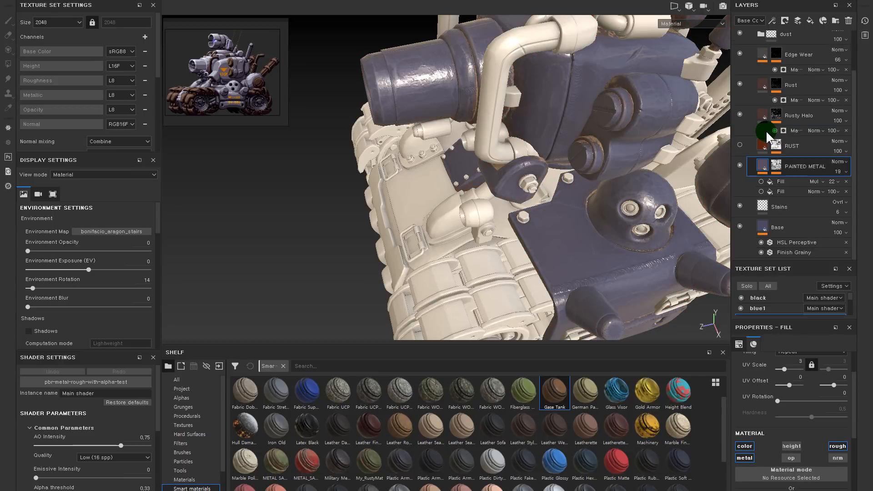
Step: Compare the pasted RUST layer on and off and inspect its coverage on the tank's blue parts
{"action": "left_click", "coordinate": [740, 146]}
{"action": "left_click", "coordinate": [739, 145]}
{"action": "left_click", "coordinate": [739, 145]}
{"action": "left_click", "coordinate": [761, 144]}
{"action": "left_click_drag", "start_coordinate": [543, 168], "coordinate": [592, 150], "text": "alt"}
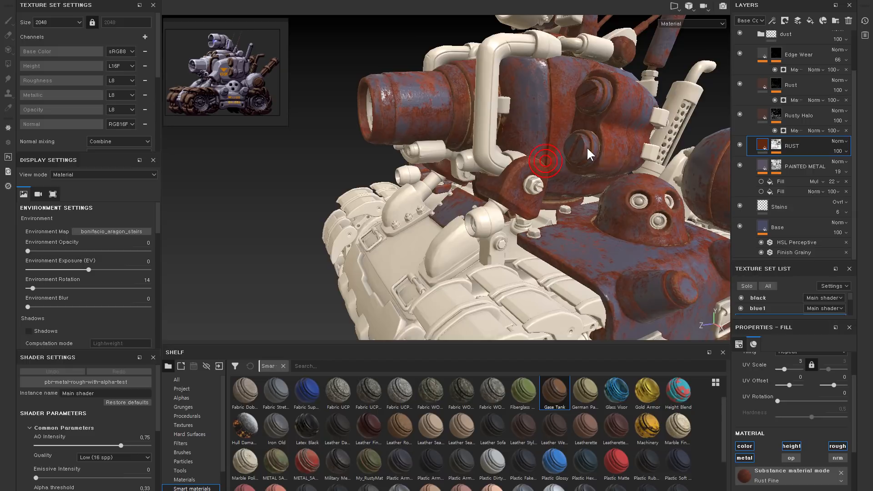
{"action": "right_click_drag", "start_coordinate": [607, 150], "coordinate": [717, 145], "text": "alt"}
Step: In the RUST layer's MG Dripping Rust generator, randomize the seed and set Rust Spreading to 0.03 and Rust Contrast to 0.05
{"action": "left_click", "coordinate": [781, 143]}
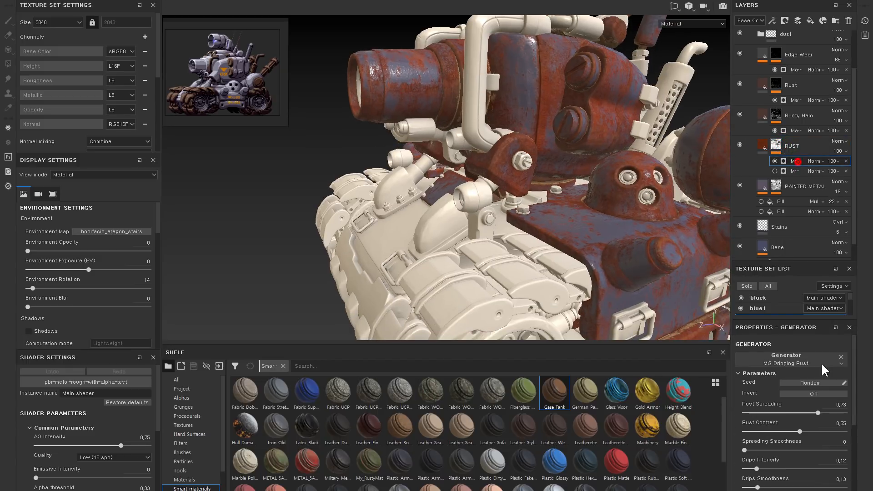
{"action": "mouse_move", "coordinate": [783, 416]}
{"action": "left_mouse_down"}
{"action": "mouse_move", "coordinate": [734, 414]}
{"action": "mouse_move", "coordinate": [750, 418]}
{"action": "left_mouse_up"}
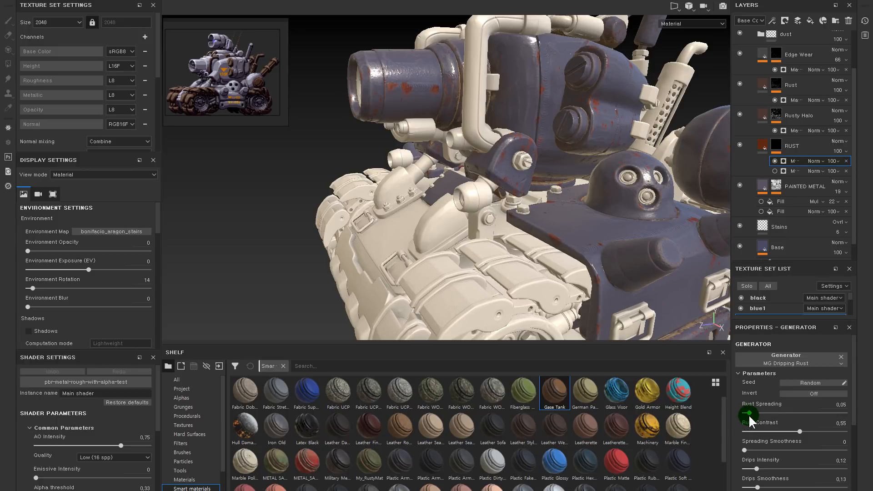
{"action": "left_click", "coordinate": [804, 382]}
{"action": "left_click", "coordinate": [804, 382]}
{"action": "left_click_drag", "start_coordinate": [800, 432], "coordinate": [841, 432]}
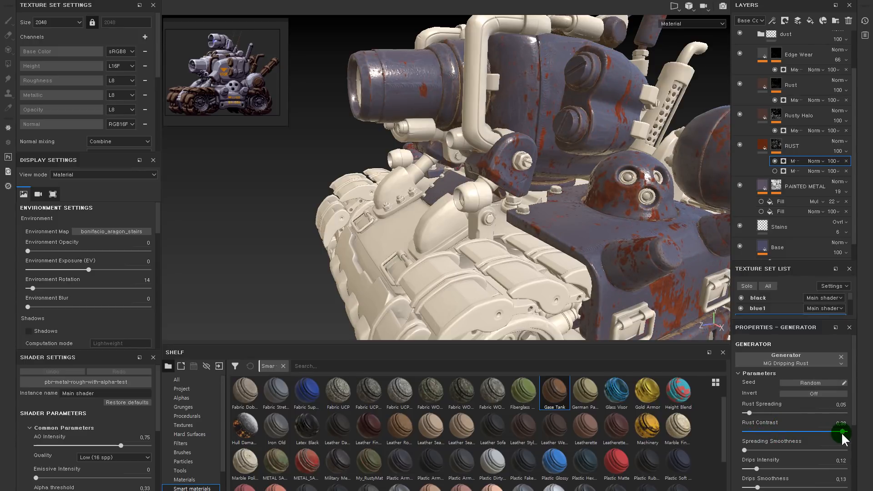
{"action": "left_click_drag", "start_coordinate": [750, 434], "coordinate": [747, 411]}
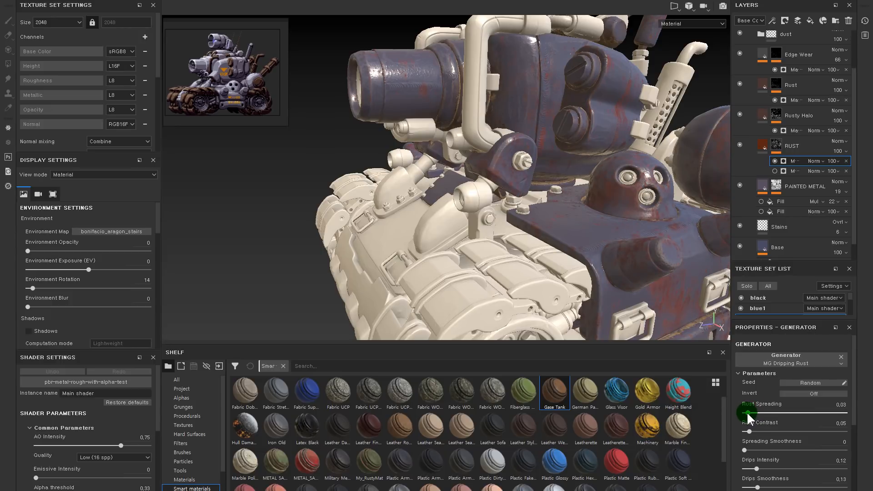
Step: Try several small Rust Spreading values in the RUST generator, starting with 0.01 and ending at 0.015
{"action": "left_click", "coordinate": [845, 405]}
{"action": "type", "text": "0,01"}
{"action": "key", "text": "Return"}
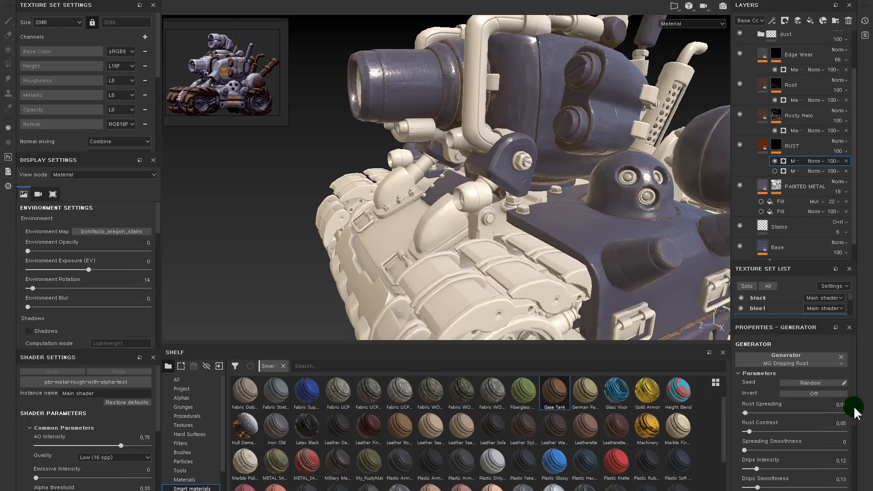
{"action": "left_click", "coordinate": [842, 404]}
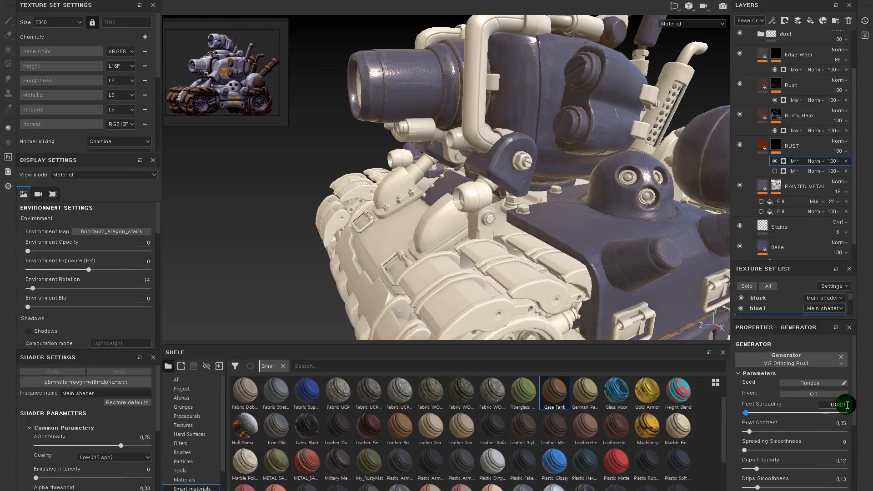
{"action": "key", "text": "Return"}
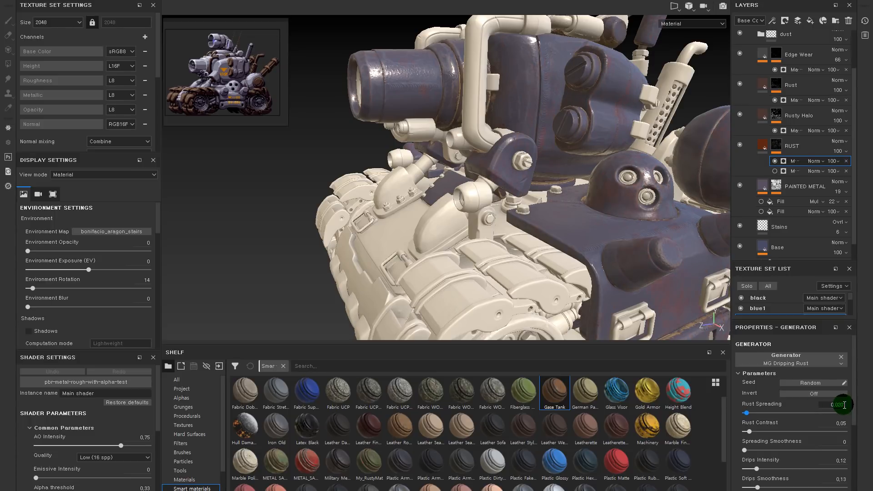
{"action": "double_click", "coordinate": [844, 405]}
{"action": "type", "text": "0,"}
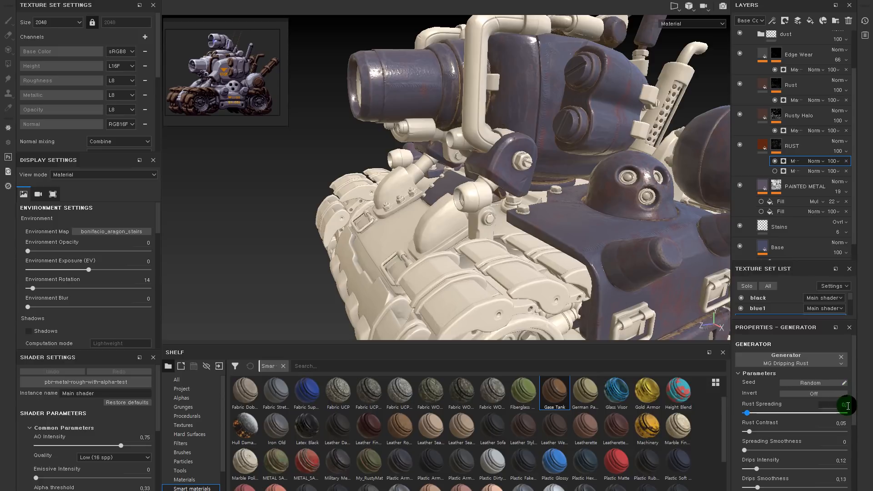
{"action": "type", "text": "15"}
{"action": "key", "text": "Return"}
{"action": "double_click", "coordinate": [844, 405]}
{"action": "type", "text": "0,015"}
{"action": "key", "text": "Return"}
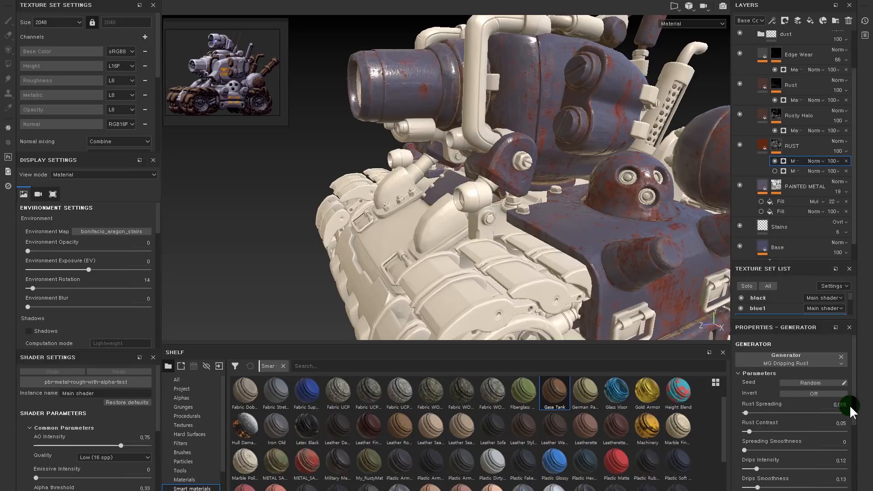
Step: Check the tank with the pasted RUST layer toggled and delete that layer from the tank folder
{"action": "left_click", "coordinate": [740, 145]}
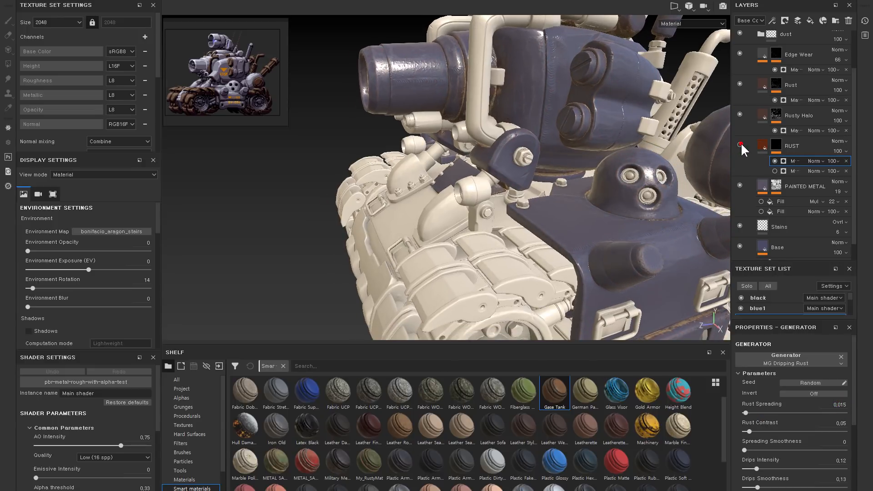
{"action": "left_click", "coordinate": [764, 147]}
{"action": "left_click", "coordinate": [762, 145]}
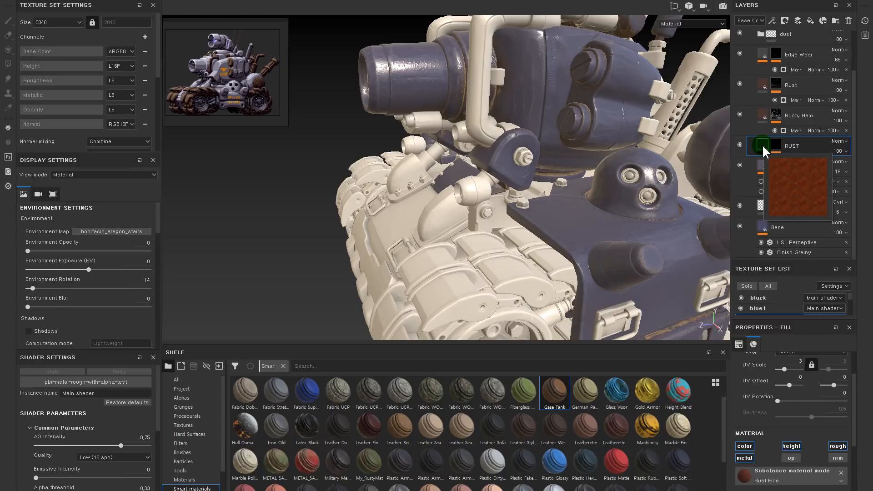
{"action": "key", "text": "Delete"}
Step: Copy the overlay and background layers from Military Metal's Dust folder into the tank's dust folder, and delete the original Dust folder
{"action": "scroll", "coordinate": [755, 166], "scroll_direction": "up", "scroll_amount": 1}
{"action": "left_click", "coordinate": [739, 72]}
{"action": "left_click", "coordinate": [752, 41]}
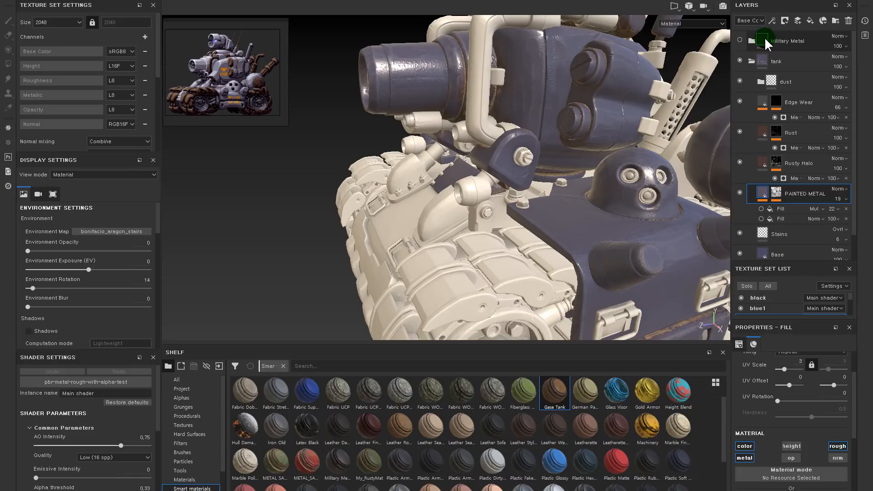
{"action": "left_click", "coordinate": [751, 40]}
{"action": "left_click", "coordinate": [773, 60]}
{"action": "left_click", "coordinate": [760, 122]}
{"action": "left_click", "coordinate": [758, 63]}
{"action": "left_click", "coordinate": [771, 81]}
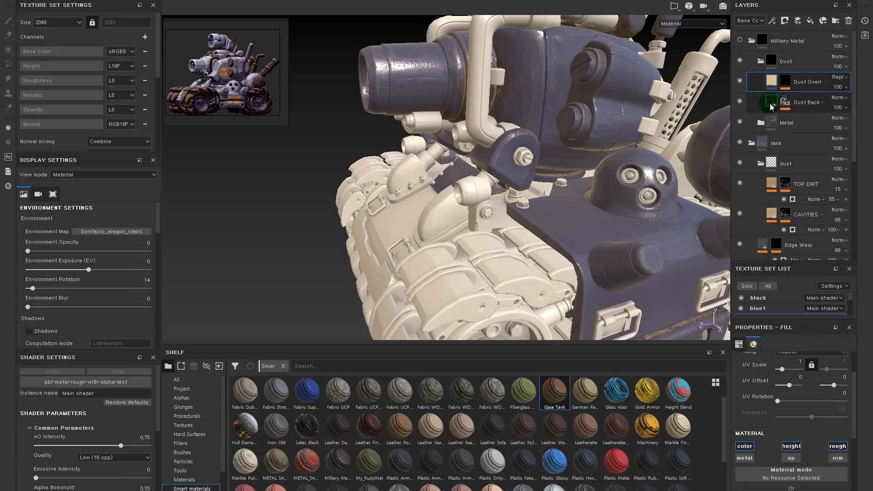
{"action": "left_click", "coordinate": [770, 102], "text": "shift"}
{"action": "key", "text": "ctrl+c"}
{"action": "left_click", "coordinate": [773, 183]}
{"action": "key", "text": "ctrl+v"}
{"action": "left_click", "coordinate": [771, 58]}
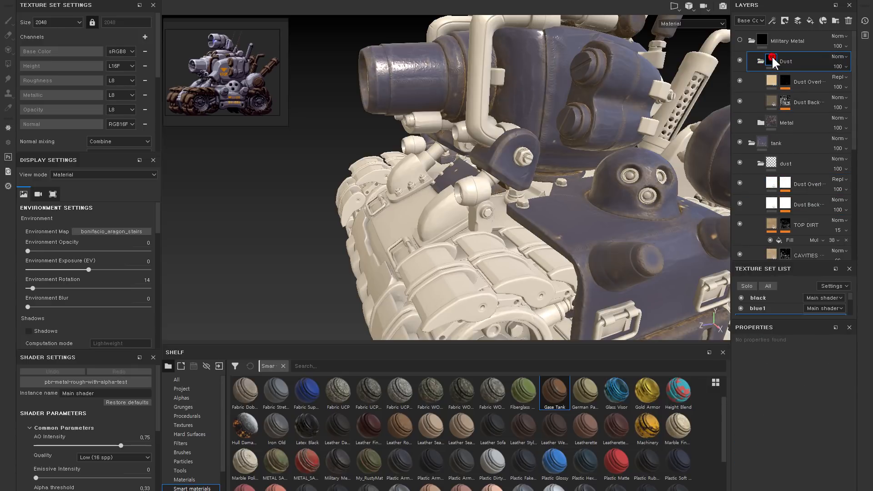
{"action": "key", "text": "Delete"}
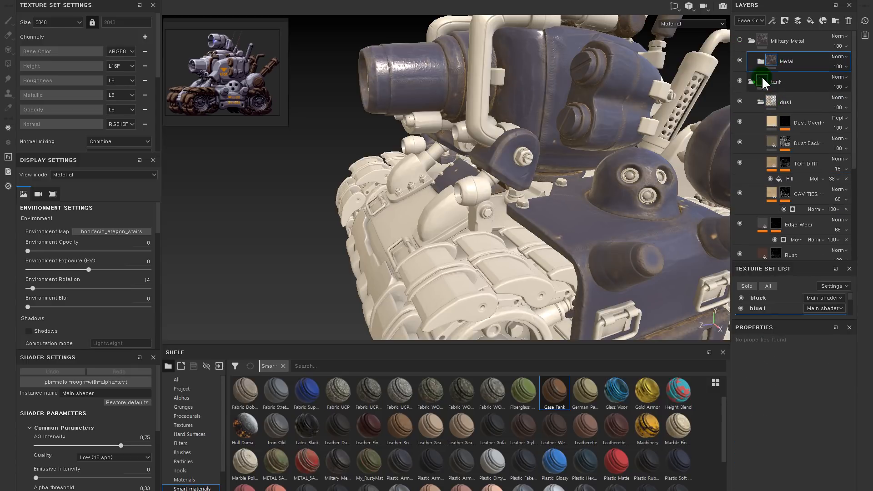
Step: Copy Military Metal's Edges, Surface details, AO dirt, Dirt and Base layers into the tank folder, above its own Base layer
{"action": "left_click", "coordinate": [761, 61]}
{"action": "left_click", "coordinate": [771, 80]}
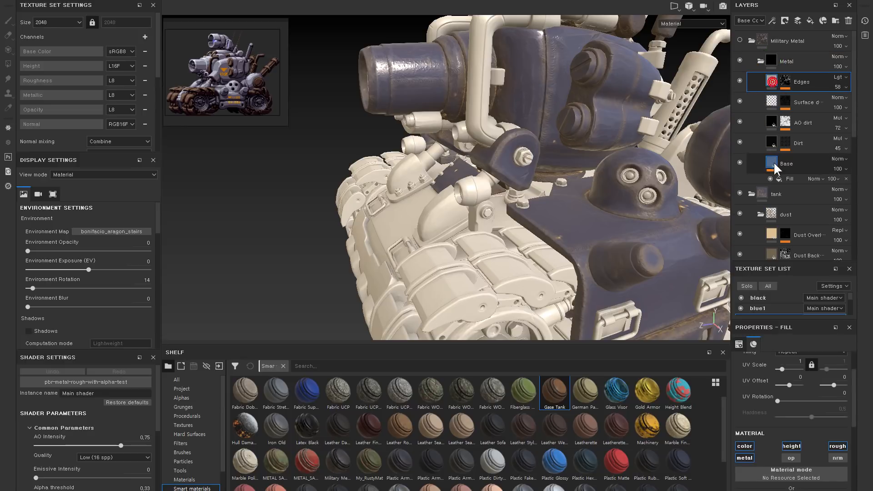
{"action": "left_click", "coordinate": [774, 164], "text": "shift"}
{"action": "left_click", "coordinate": [756, 56]}
{"action": "left_click", "coordinate": [751, 40]}
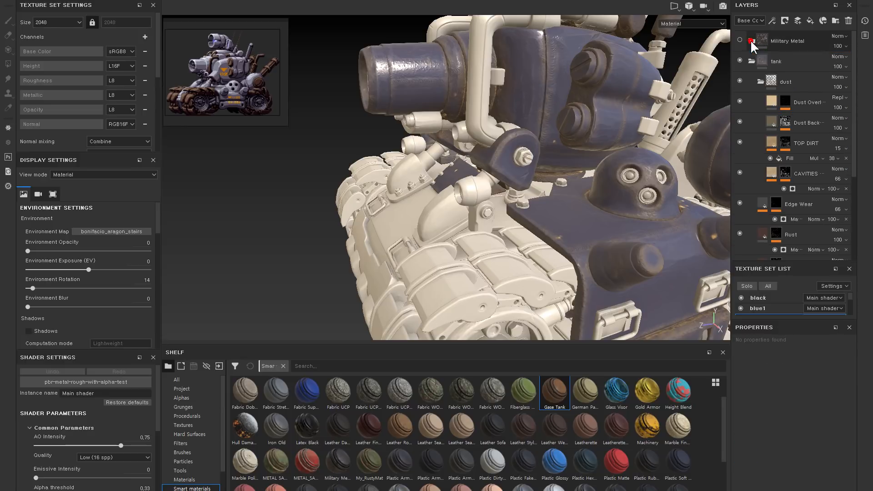
{"action": "scroll", "coordinate": [793, 174], "scroll_direction": "down", "scroll_amount": 5}
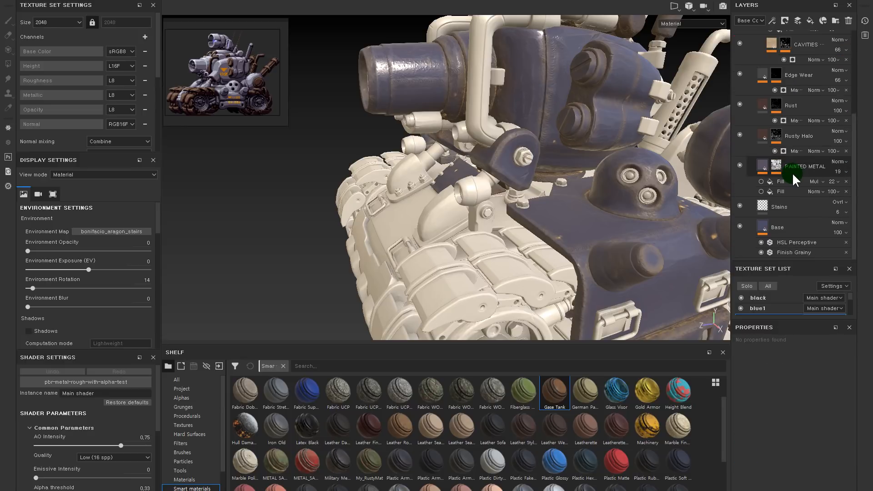
{"action": "left_click", "coordinate": [759, 165]}
{"action": "left_click", "coordinate": [768, 225]}
{"action": "key", "text": "ctrl+v"}
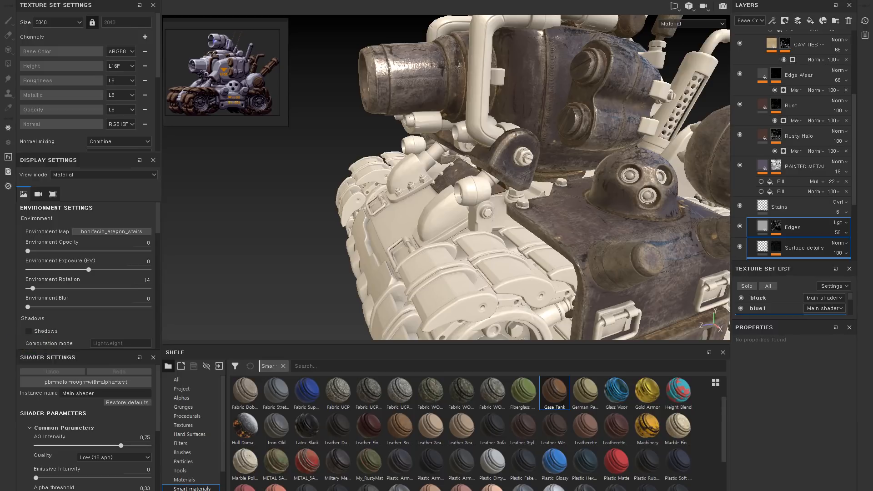
Step: Check the tank's new look and hide the pasted Edges, Surface details, AO dirt, Dirt and Base layers
{"action": "mouse_move", "coordinate": [615, 199]}
{"action": "left_mouse_down", "text": "alt"}
{"action": "mouse_move", "coordinate": [538, 136]}
{"action": "mouse_move", "coordinate": [591, 150]}
{"action": "left_mouse_up", "text": "alt"}
{"action": "scroll", "coordinate": [768, 162], "scroll_direction": "up", "scroll_amount": 5}
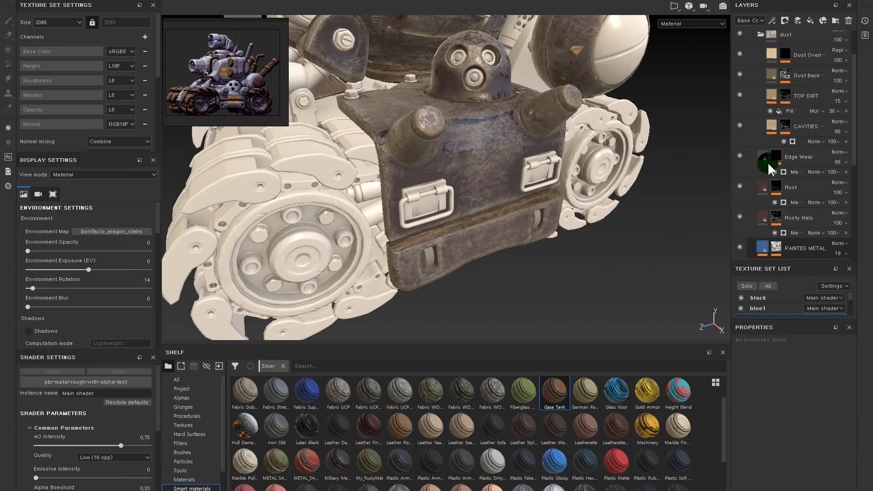
{"action": "left_click_drag", "start_coordinate": [493, 127], "coordinate": [504, 130], "text": "alt"}
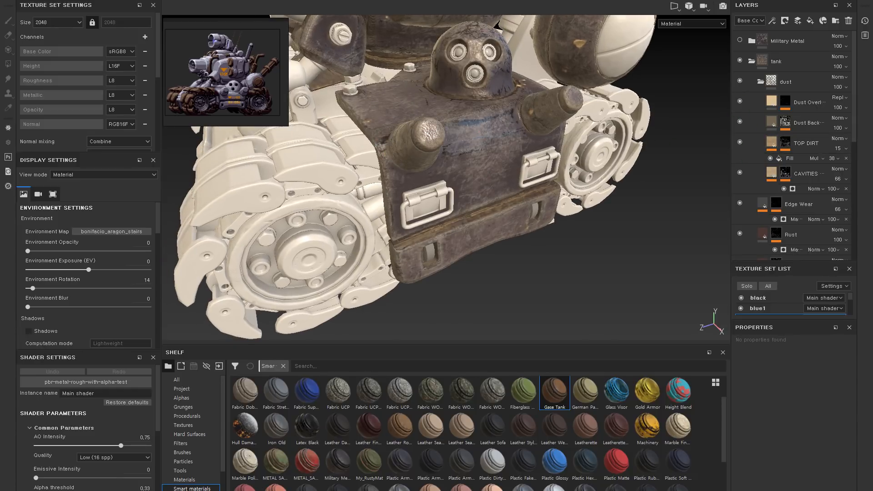
{"action": "scroll", "coordinate": [820, 169], "scroll_direction": "down", "scroll_amount": 5}
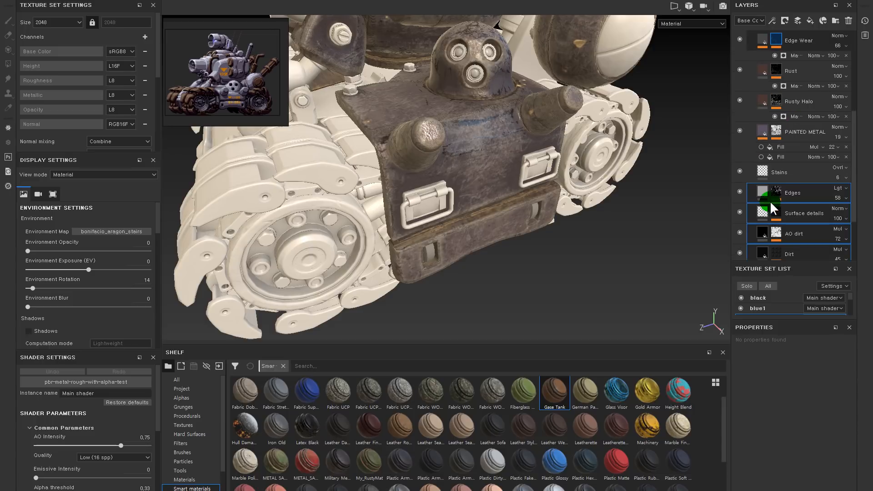
{"action": "left_click", "coordinate": [770, 201], "text": "shift"}
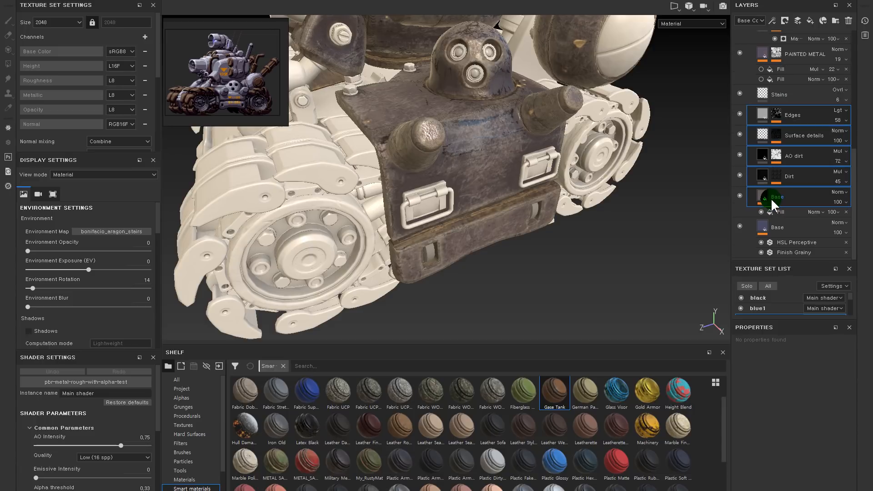
{"action": "left_click", "coordinate": [739, 113]}
{"action": "left_click", "coordinate": [740, 135]}
{"action": "left_click", "coordinate": [740, 154]}
{"action": "left_click", "coordinate": [739, 175]}
{"action": "left_click", "coordinate": [740, 195]}
Step: Switch the visibility of the background dust layer in the tank's dust folder and inspect the blue parts from several angles
{"action": "left_click_drag", "start_coordinate": [607, 207], "coordinate": [759, 180], "text": "alt"}
{"action": "scroll", "coordinate": [771, 181], "scroll_direction": "up", "scroll_amount": 10}
{"action": "left_click", "coordinate": [739, 122]}
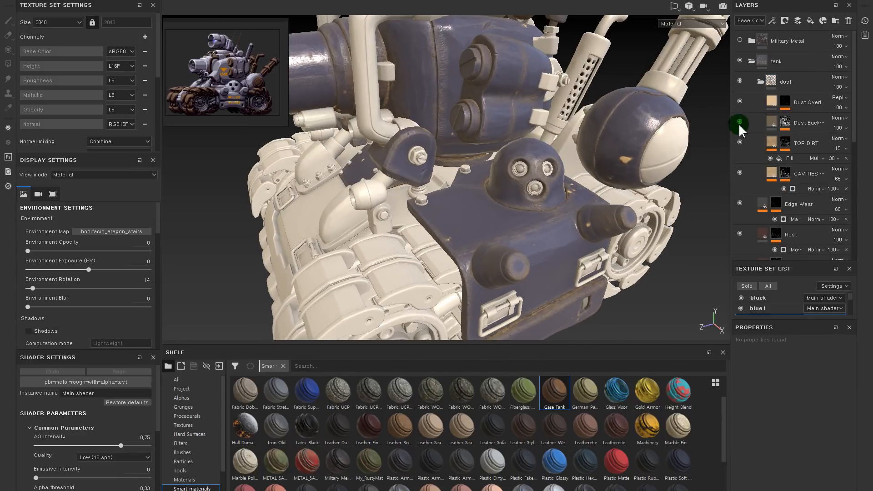
{"action": "scroll", "coordinate": [788, 222], "scroll_direction": "down", "scroll_amount": 10}
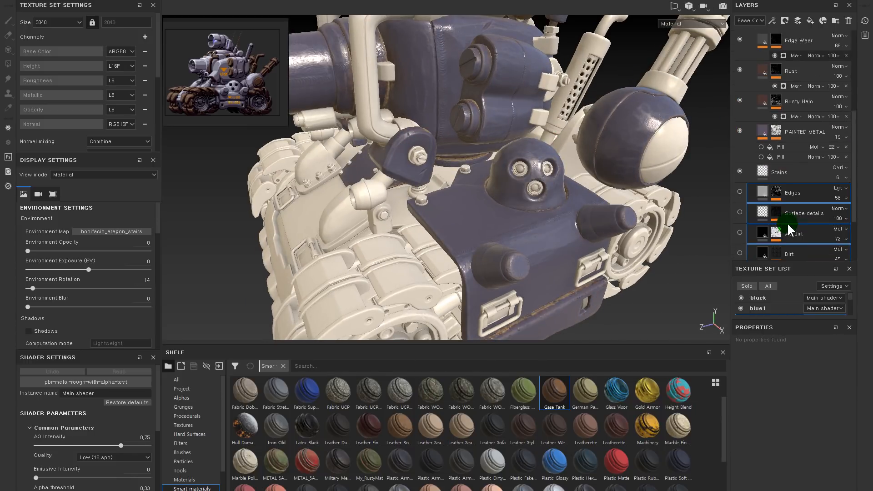
{"action": "left_click_drag", "start_coordinate": [682, 237], "coordinate": [632, 227], "text": "alt"}
{"action": "right_click_drag", "start_coordinate": [601, 228], "coordinate": [473, 205], "text": "alt"}
{"action": "left_click_drag", "start_coordinate": [555, 190], "coordinate": [565, 209], "text": "alt"}
{"action": "right_click_drag", "start_coordinate": [565, 208], "coordinate": [773, 336], "text": "alt"}
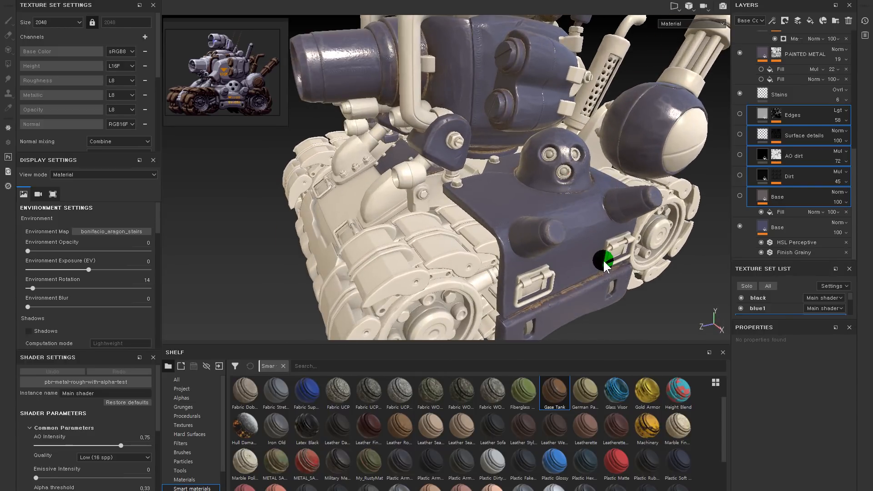
{"action": "middle_click_drag", "start_coordinate": [604, 259], "coordinate": [603, 256], "text": "alt"}
{"action": "left_click_drag", "start_coordinate": [603, 256], "coordinate": [594, 232], "text": "alt"}
{"action": "mouse_move", "coordinate": [594, 232]}
{"action": "right_mouse_down", "text": "alt"}
{"action": "mouse_move", "coordinate": [604, 247]}
{"action": "mouse_move", "coordinate": [591, 207]}
{"action": "mouse_move", "coordinate": [612, 189]}
{"action": "mouse_move", "coordinate": [593, 234]}
{"action": "right_mouse_up", "text": "alt"}
{"action": "left_click_drag", "start_coordinate": [594, 235], "coordinate": [578, 208], "text": "alt"}
Step: Compare the pasted Base layer on and off and set its opacity to 0
{"action": "left_click", "coordinate": [741, 196]}
{"action": "left_click", "coordinate": [740, 195]}
{"action": "left_click", "coordinate": [741, 195]}
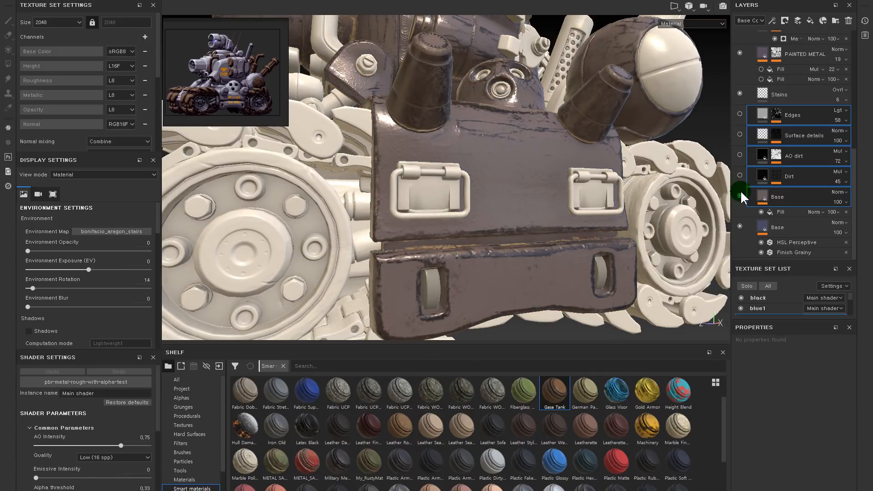
{"action": "left_click", "coordinate": [777, 199]}
{"action": "left_click", "coordinate": [740, 195]}
{"action": "left_click", "coordinate": [739, 195]}
{"action": "left_click", "coordinate": [836, 202]}
{"action": "left_click_drag", "start_coordinate": [852, 221], "coordinate": [827, 218]}
Step: Examine the hull and turret with the pasted Base layer switched on and off from several angles
{"action": "left_click_drag", "start_coordinate": [586, 209], "coordinate": [602, 173], "text": "alt"}
{"action": "middle_click_drag", "start_coordinate": [601, 167], "coordinate": [556, 168], "text": "alt"}
{"action": "right_click_drag", "start_coordinate": [554, 143], "coordinate": [587, 235], "text": "alt"}
{"action": "left_click_drag", "start_coordinate": [588, 221], "coordinate": [585, 198], "text": "alt"}
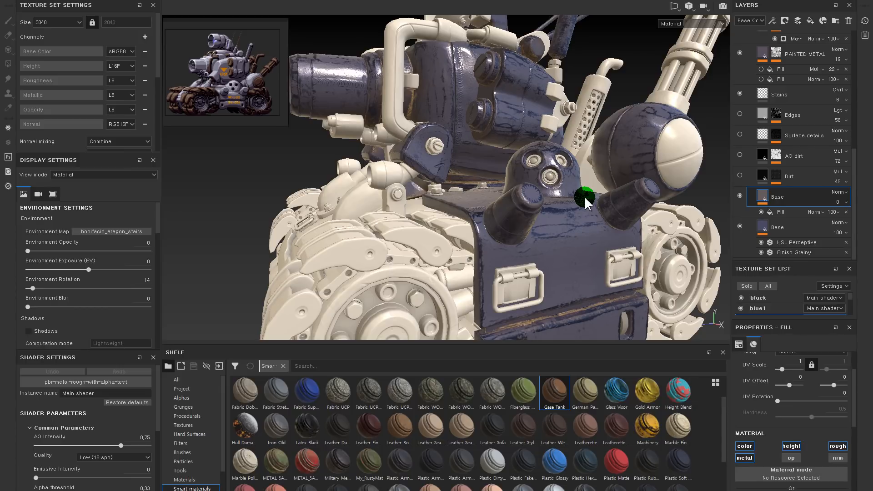
{"action": "left_click", "coordinate": [739, 196]}
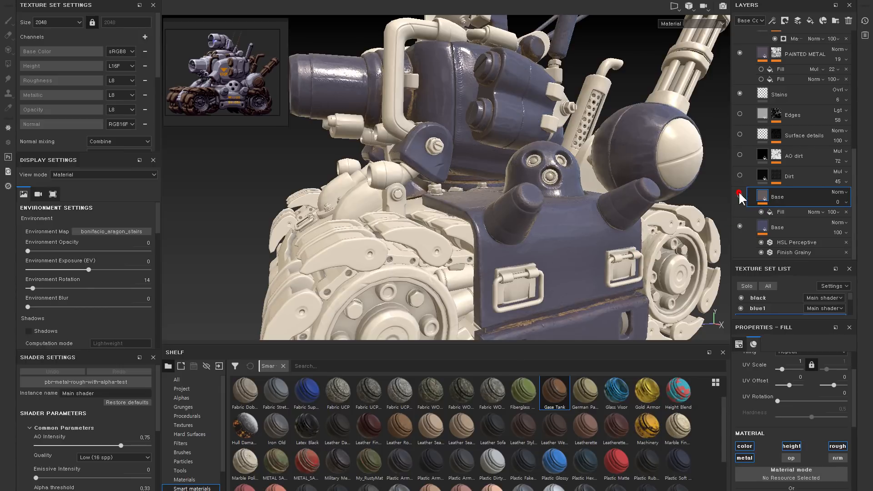
{"action": "left_click_drag", "start_coordinate": [678, 189], "coordinate": [732, 207], "text": "alt"}
{"action": "left_click", "coordinate": [740, 196]}
{"action": "left_click", "coordinate": [740, 196]}
{"action": "right_click_drag", "start_coordinate": [537, 181], "coordinate": [748, 418], "text": "alt"}
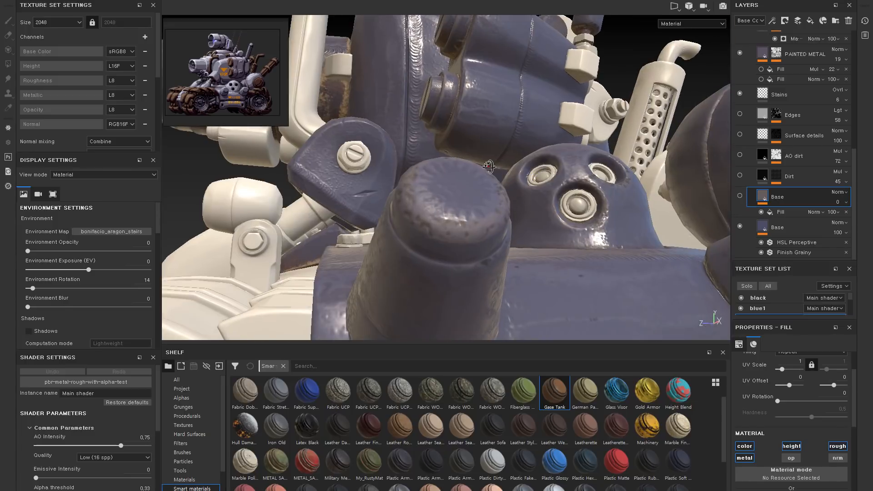
{"action": "left_click_drag", "start_coordinate": [487, 168], "coordinate": [615, 214], "text": "alt"}
{"action": "right_click_drag", "start_coordinate": [616, 214], "coordinate": [584, 200], "text": "alt"}
{"action": "left_click_drag", "start_coordinate": [583, 213], "coordinate": [522, 146], "text": "alt"}
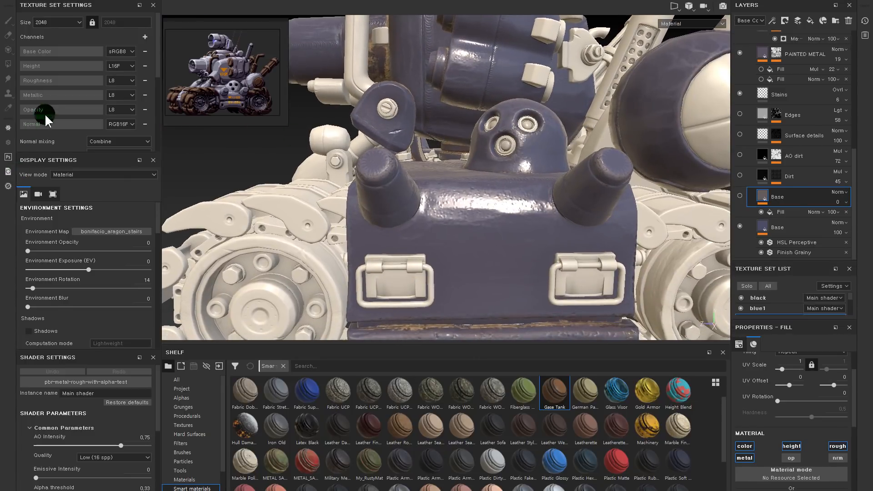
{"action": "left_click_drag", "start_coordinate": [509, 193], "coordinate": [568, 200], "text": "alt"}
Step: Turn off the metallic channel of the pasted Base layer and compare the hull with the layer shown and hidden
{"action": "left_click", "coordinate": [792, 198]}
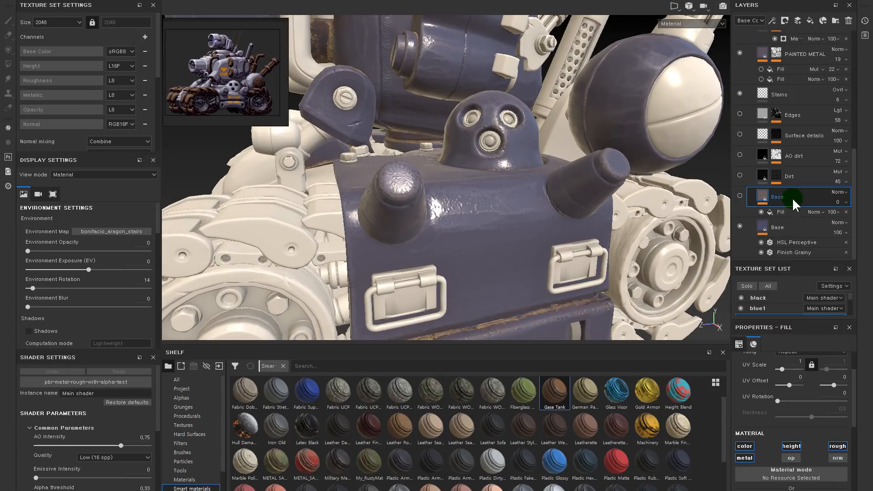
{"action": "left_click", "coordinate": [741, 195]}
{"action": "left_click", "coordinate": [740, 196]}
{"action": "left_click", "coordinate": [741, 195]}
{"action": "left_click", "coordinate": [744, 458]}
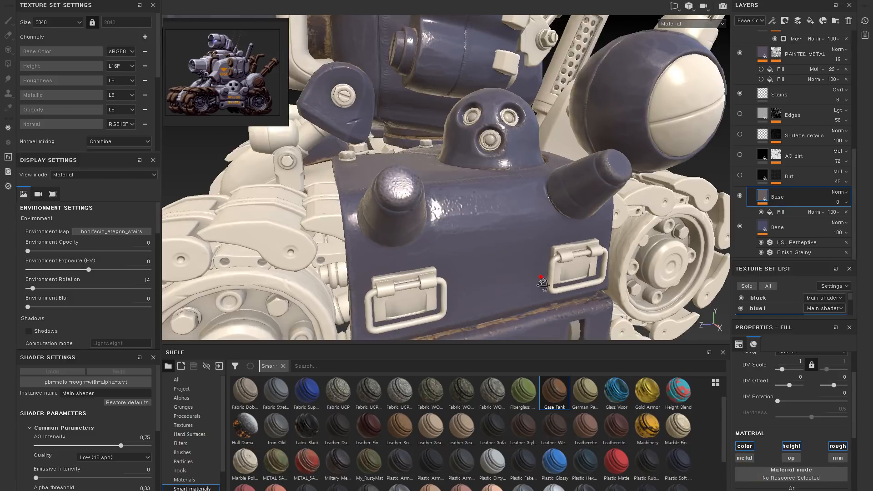
{"action": "left_click", "coordinate": [739, 196]}
{"action": "left_click", "coordinate": [738, 196]}
{"action": "left_click", "coordinate": [738, 197]}
{"action": "left_click", "coordinate": [738, 197]}
{"action": "left_click", "coordinate": [738, 196]}
{"action": "left_click", "coordinate": [738, 197]}
Step: Check the pasted Base layer from another angle with its visibility toggled and delete it from the tank folder
{"action": "left_click_drag", "start_coordinate": [575, 211], "coordinate": [682, 205], "text": "alt"}
{"action": "left_click", "coordinate": [739, 194]}
{"action": "left_click", "coordinate": [738, 194]}
{"action": "left_click", "coordinate": [738, 195]}
{"action": "left_click", "coordinate": [738, 194]}
{"action": "key", "text": "Delete"}
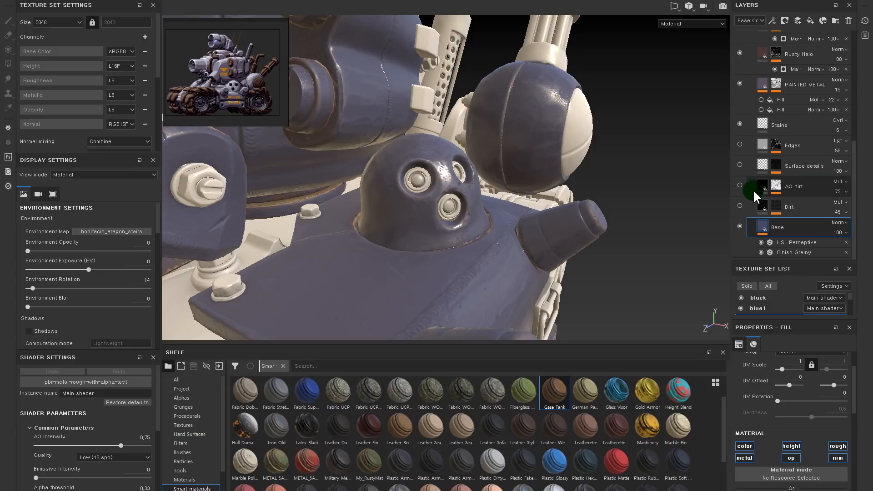
Step: Show the pasted Dirt layer, raise its opacity to 100 and set its blending mode to Normal
{"action": "left_click", "coordinate": [738, 203]}
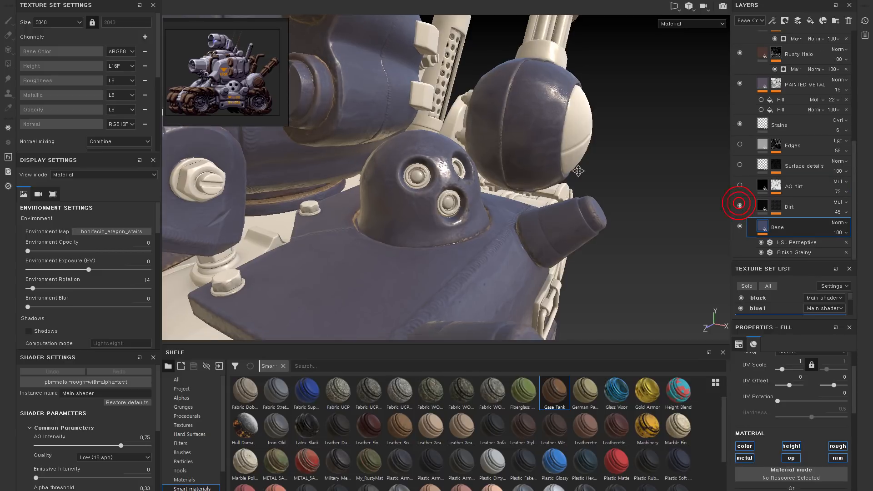
{"action": "left_click_drag", "start_coordinate": [579, 169], "coordinate": [577, 175], "text": "alt"}
{"action": "left_click", "coordinate": [839, 211]}
{"action": "left_click_drag", "start_coordinate": [847, 227], "coordinate": [872, 229]}
{"action": "left_click_drag", "start_coordinate": [549, 194], "coordinate": [523, 192], "text": "alt"}
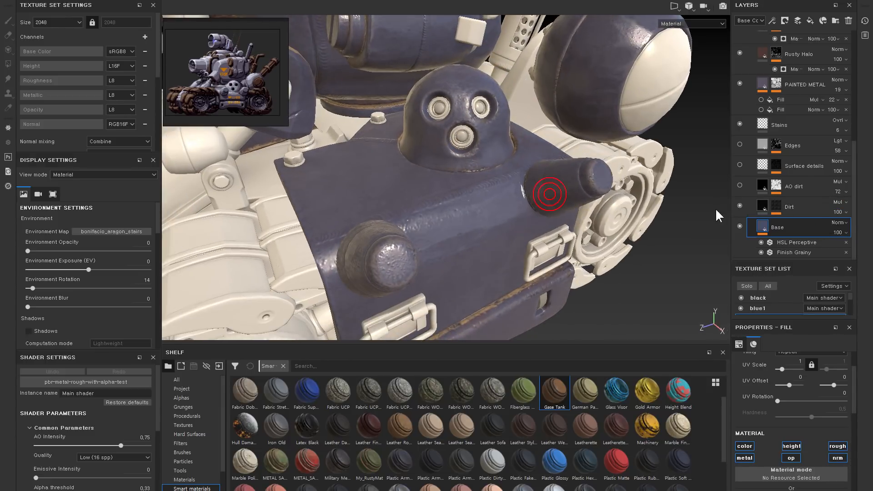
{"action": "left_click", "coordinate": [776, 203], "text": "alt"}
{"action": "left_click", "coordinate": [760, 203]}
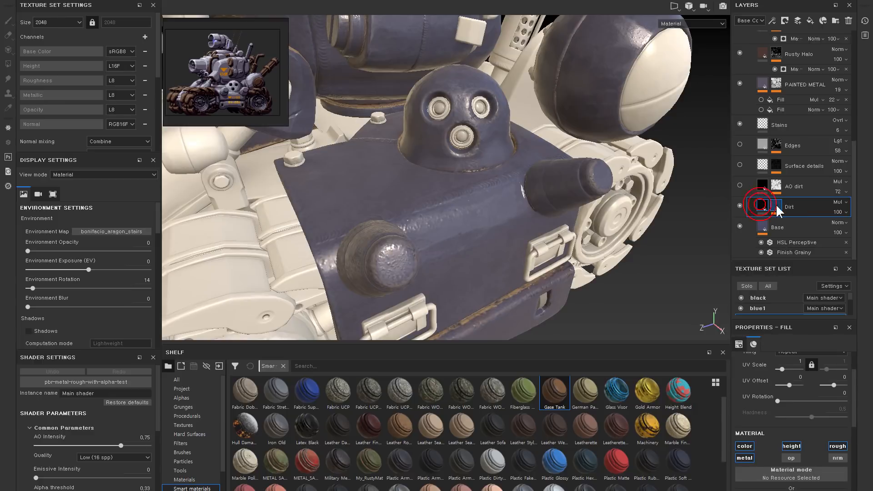
{"action": "left_click", "coordinate": [839, 207]}
{"action": "left_click", "coordinate": [833, 213]}
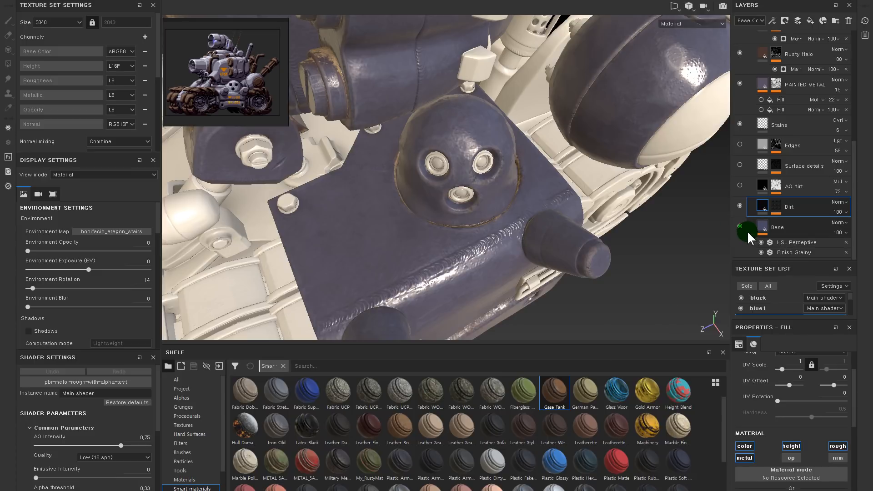
Step: Inspect the Dirt layer's effect on the hull plate, welds and turret, comparing it on and off
{"action": "right_click_drag", "start_coordinate": [628, 277], "coordinate": [629, 248], "text": "alt"}
{"action": "left_click_drag", "start_coordinate": [630, 247], "coordinate": [614, 204], "text": "alt"}
{"action": "middle_click_drag", "start_coordinate": [614, 204], "coordinate": [626, 173], "text": "alt"}
{"action": "right_click_drag", "start_coordinate": [616, 200], "coordinate": [668, 236], "text": "alt"}
{"action": "left_click_drag", "start_coordinate": [588, 183], "coordinate": [620, 229], "text": "alt"}
{"action": "middle_click_drag", "start_coordinate": [620, 229], "coordinate": [660, 188], "text": "alt"}
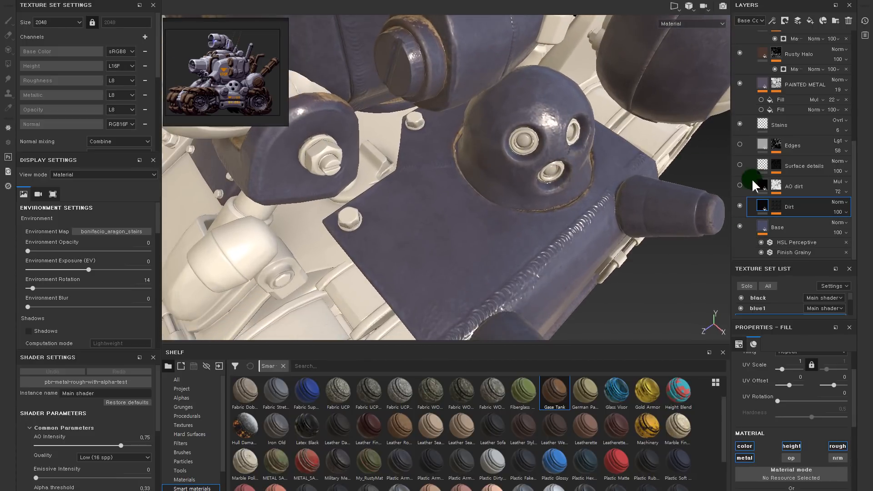
{"action": "left_click", "coordinate": [739, 206]}
{"action": "left_click_drag", "start_coordinate": [538, 210], "coordinate": [599, 229], "text": "alt"}
{"action": "middle_click_drag", "start_coordinate": [598, 228], "coordinate": [560, 171], "text": "alt"}
{"action": "left_click", "coordinate": [739, 206]}
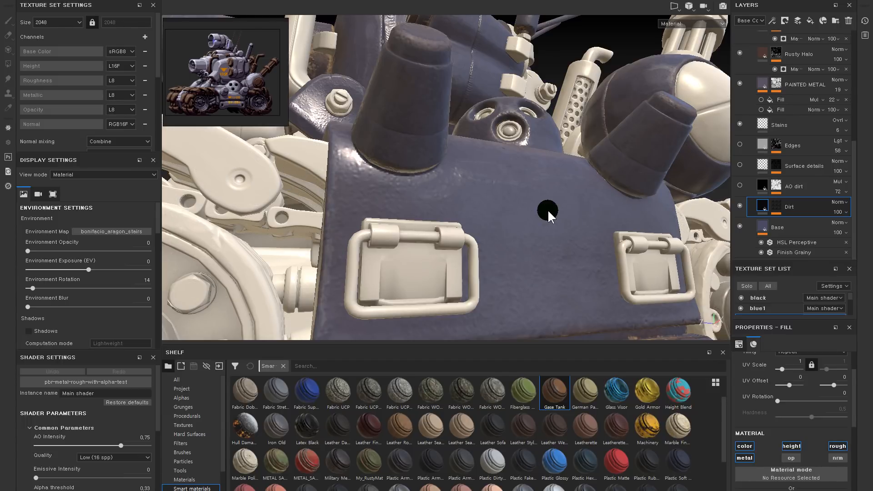
{"action": "mouse_move", "coordinate": [546, 150]}
{"action": "left_mouse_down", "text": "alt"}
{"action": "mouse_move", "coordinate": [503, 181]}
{"action": "mouse_move", "coordinate": [764, 223]}
{"action": "left_mouse_up", "text": "alt"}
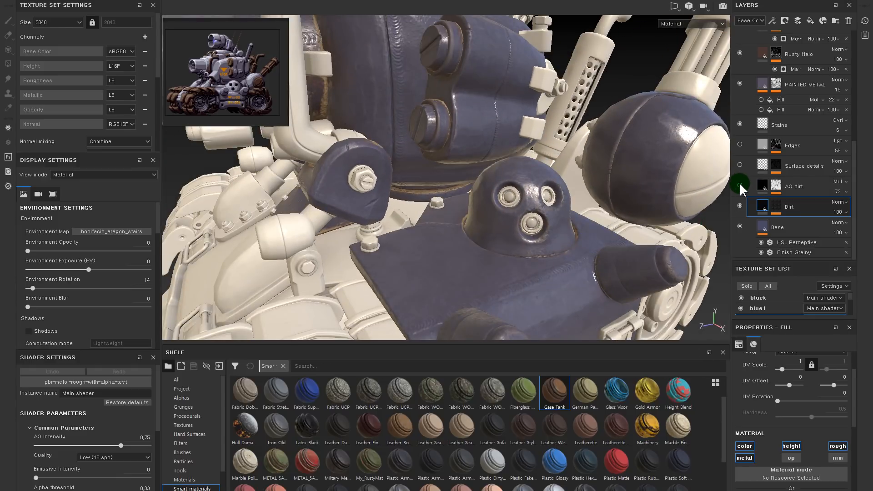
Step: Show the pasted AO dirt layer and compare the tank with and without it
{"action": "left_click", "coordinate": [739, 185]}
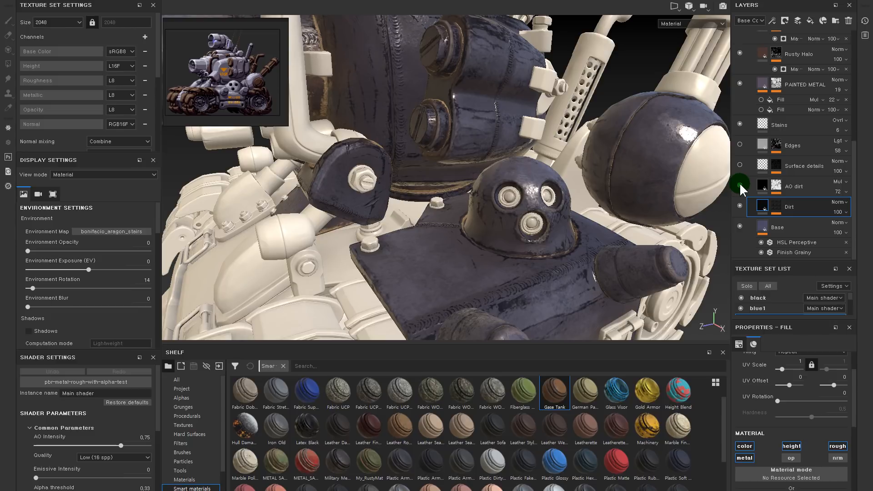
{"action": "left_click", "coordinate": [740, 185]}
{"action": "left_click", "coordinate": [740, 184]}
{"action": "left_click", "coordinate": [740, 183]}
{"action": "left_click", "coordinate": [740, 184]}
{"action": "left_click_drag", "start_coordinate": [530, 167], "coordinate": [551, 230], "text": "alt"}
{"action": "right_click_drag", "start_coordinate": [551, 230], "coordinate": [514, 211], "text": "alt"}
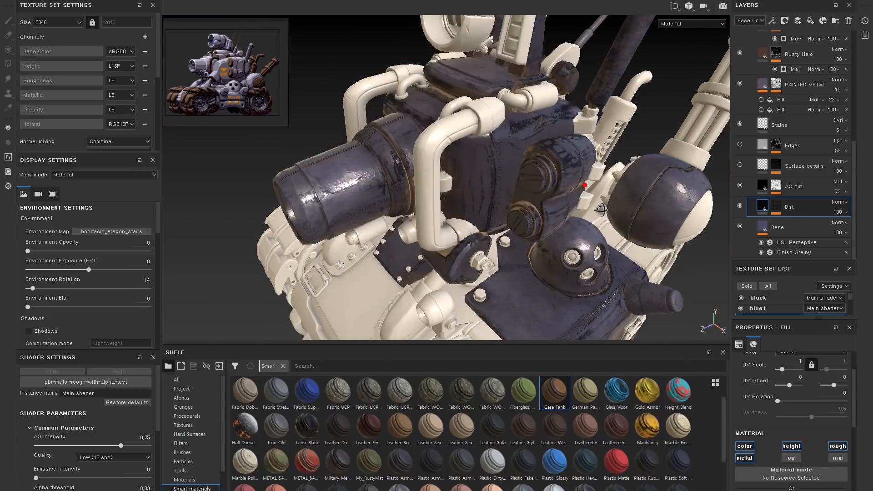
{"action": "middle_click_drag", "start_coordinate": [513, 212], "coordinate": [504, 204], "text": "alt"}
Step: Turn off the metallic and roughness channels of the AO dirt layer
{"action": "left_click", "coordinate": [763, 183]}
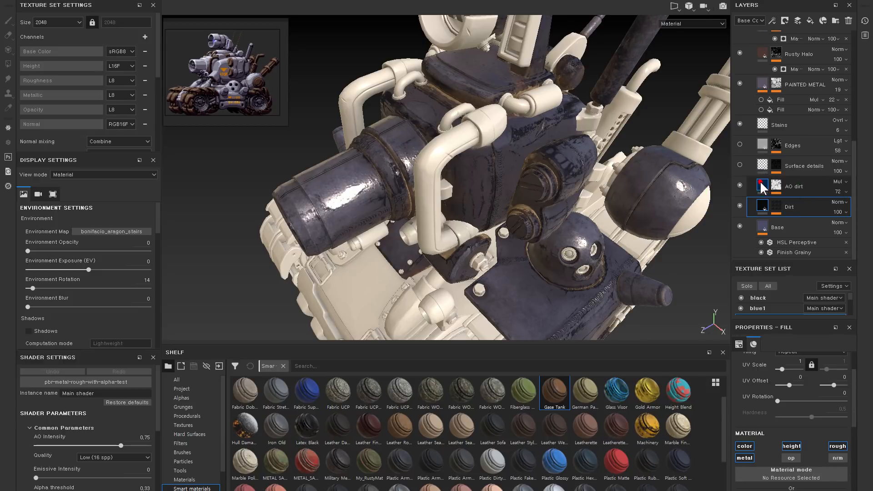
{"action": "left_click", "coordinate": [743, 459]}
{"action": "left_click", "coordinate": [744, 460]}
{"action": "left_click", "coordinate": [744, 459]}
{"action": "left_click", "coordinate": [744, 460]}
{"action": "left_click", "coordinate": [838, 446]}
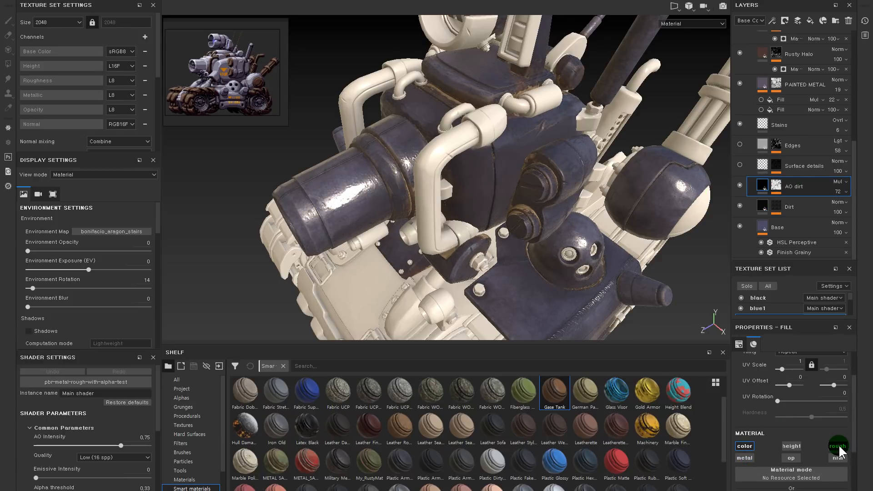
Step: Compare the color-only AO dirt layer on and off and set its blending mode to Normal
{"action": "left_click", "coordinate": [743, 182]}
{"action": "left_click", "coordinate": [743, 182]}
{"action": "left_click", "coordinate": [743, 181]}
{"action": "left_click", "coordinate": [743, 182]}
{"action": "left_click_drag", "start_coordinate": [619, 185], "coordinate": [607, 172], "text": "alt"}
{"action": "right_click_drag", "start_coordinate": [607, 172], "coordinate": [606, 150], "text": "alt"}
{"action": "left_click", "coordinate": [842, 179]}
{"action": "left_click", "coordinate": [841, 189]}
{"action": "middle_click_drag", "start_coordinate": [618, 155], "coordinate": [653, 130], "text": "alt"}
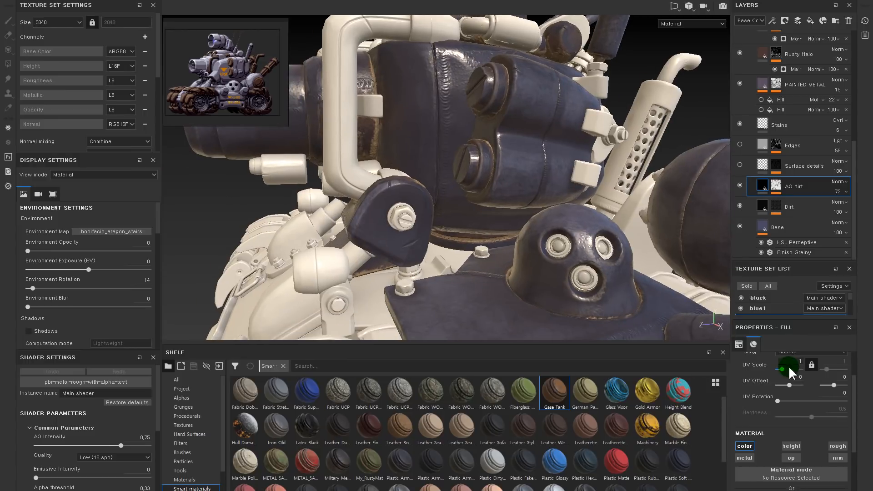
Step: Compare the AO dirt layer with its color channel on and off
{"action": "left_click", "coordinate": [749, 441]}
{"action": "left_click", "coordinate": [748, 441]}
{"action": "left_click", "coordinate": [749, 441]}
{"action": "left_click", "coordinate": [749, 441]}
Step: Lower the AO dirt layer's opacity to 31 and compare the tank with and without the layer
{"action": "middle_click_drag", "start_coordinate": [618, 260], "coordinate": [587, 171], "text": "alt"}
{"action": "left_click", "coordinate": [838, 191]}
{"action": "left_click", "coordinate": [848, 208]}
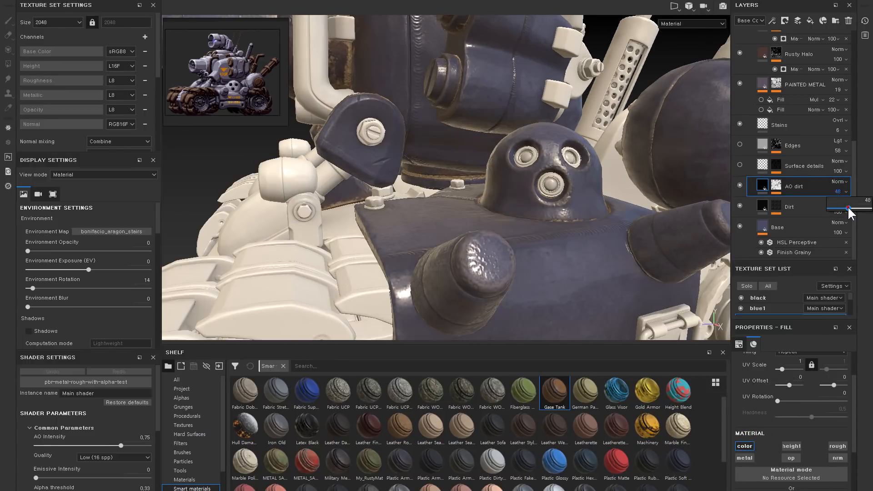
{"action": "left_click_drag", "start_coordinate": [833, 209], "coordinate": [838, 209]}
{"action": "right_click_drag", "start_coordinate": [639, 208], "coordinate": [570, 169], "text": "alt"}
{"action": "left_click_drag", "start_coordinate": [569, 169], "coordinate": [781, 197], "text": "alt"}
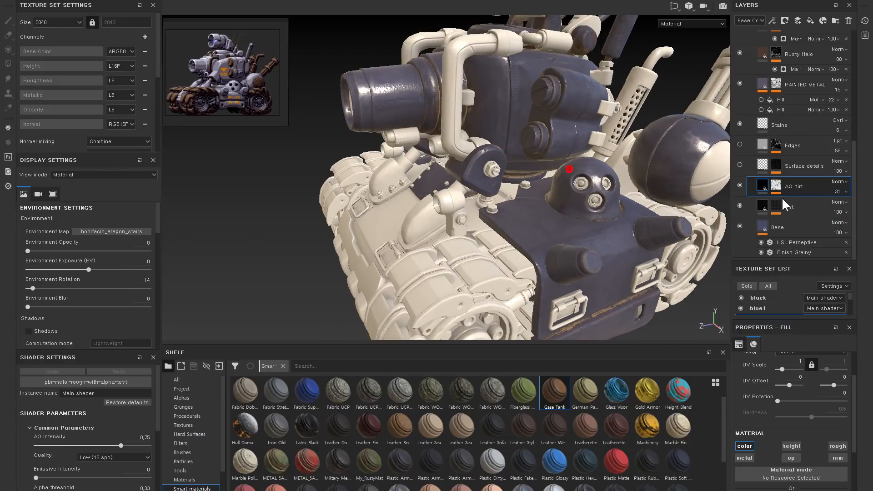
{"action": "left_click", "coordinate": [738, 185]}
{"action": "left_click", "coordinate": [737, 185]}
{"action": "left_click", "coordinate": [737, 185]}
{"action": "left_click", "coordinate": [738, 185]}
Step: Set the AO dirt mask generator's level to 0.42 and its contrast to 0.24
{"action": "right_click_drag", "start_coordinate": [537, 193], "coordinate": [565, 175], "text": "alt"}
{"action": "left_click", "coordinate": [776, 182]}
{"action": "left_click", "coordinate": [776, 184], "text": "alt"}
{"action": "left_click", "coordinate": [792, 199]}
{"action": "left_click_drag", "start_coordinate": [790, 403], "coordinate": [762, 401]}
{"action": "left_click", "coordinate": [755, 186]}
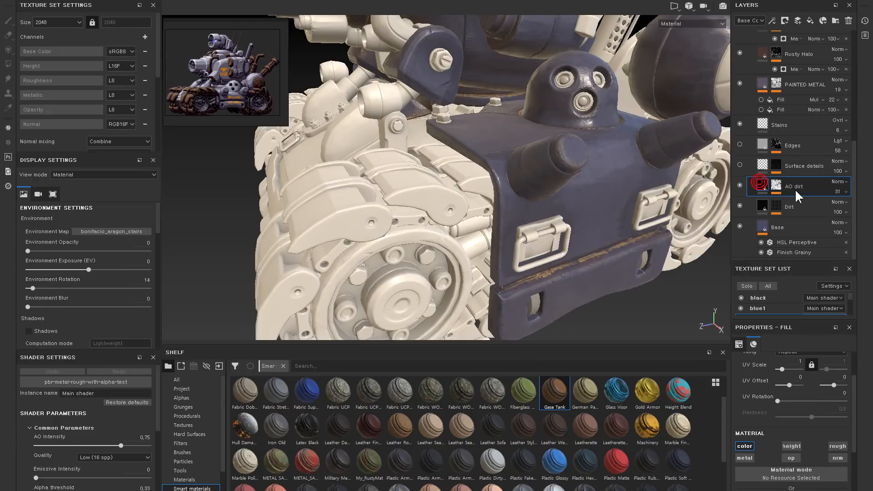
{"action": "left_click", "coordinate": [776, 187]}
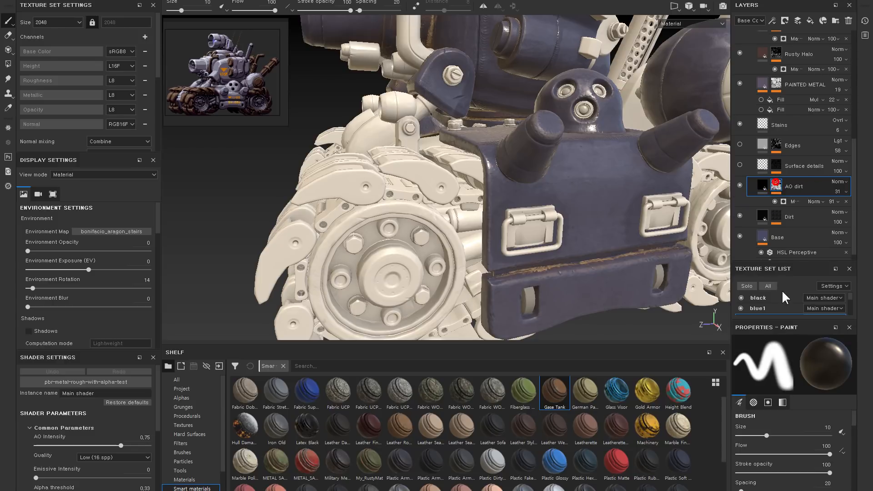
{"action": "left_click", "coordinate": [782, 202]}
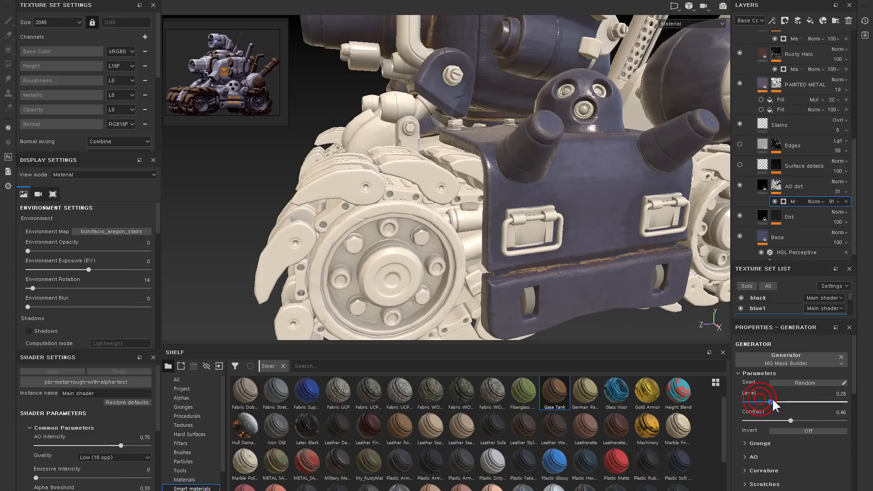
{"action": "mouse_move", "coordinate": [772, 403]}
{"action": "left_mouse_down"}
{"action": "mouse_move", "coordinate": [786, 403]}
{"action": "mouse_move", "coordinate": [769, 420]}
{"action": "left_mouse_up"}
{"action": "left_click_drag", "start_coordinate": [606, 165], "coordinate": [746, 173], "text": "alt"}
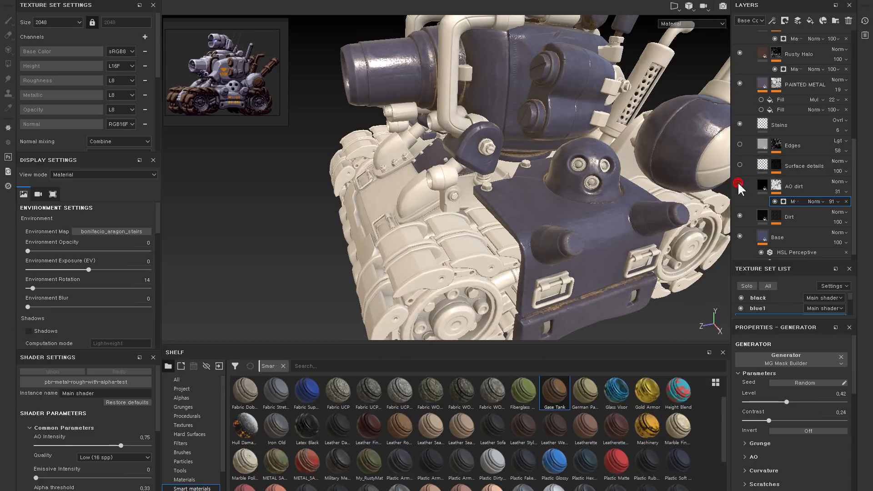
Step: Raise the AO dirt layer's opacity to 53 and compare the layer on and off
{"action": "left_click", "coordinate": [838, 193]}
{"action": "left_click_drag", "start_coordinate": [839, 203], "coordinate": [850, 206]}
{"action": "left_click", "coordinate": [740, 186]}
{"action": "left_click", "coordinate": [740, 185]}
{"action": "left_click", "coordinate": [740, 186]}
{"action": "left_click", "coordinate": [740, 185]}
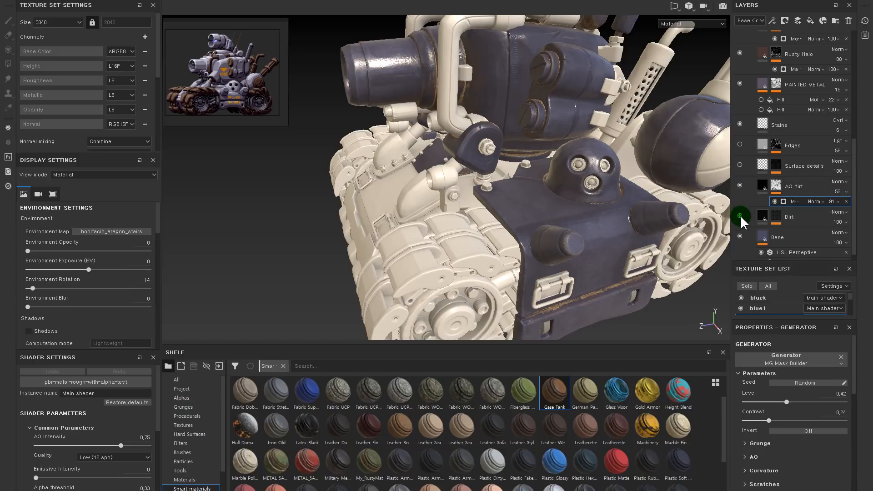
Step: Turn off the metallic channel of the Dirt layer
{"action": "left_click", "coordinate": [763, 216]}
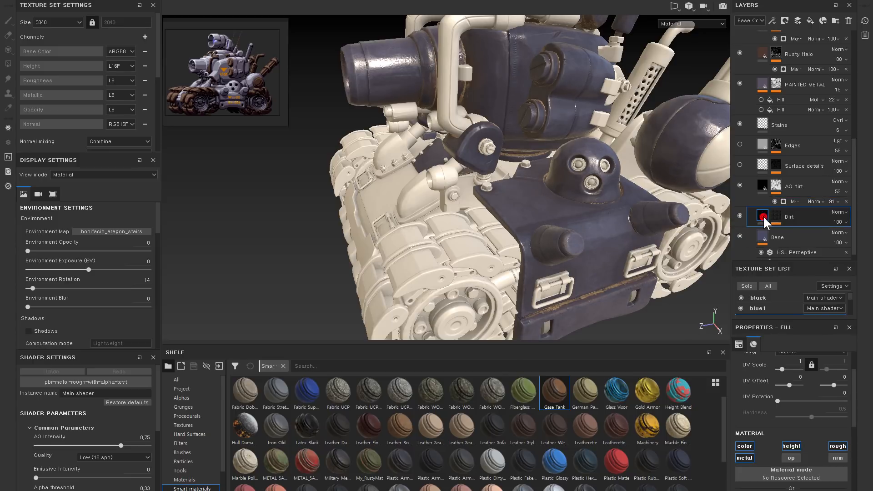
{"action": "left_click", "coordinate": [745, 458]}
Step: Raise the Base layer's roughness to 0.5221, checking the highlights on the turret
{"action": "scroll", "coordinate": [776, 214], "scroll_direction": "down", "scroll_amount": 1}
{"action": "left_click", "coordinate": [763, 229]}
{"action": "right_click_drag", "start_coordinate": [564, 157], "coordinate": [613, 141], "text": "alt"}
{"action": "middle_click_drag", "start_coordinate": [614, 140], "coordinate": [637, 241], "text": "alt"}
{"action": "left_click_drag", "start_coordinate": [637, 241], "coordinate": [585, 212], "text": "alt"}
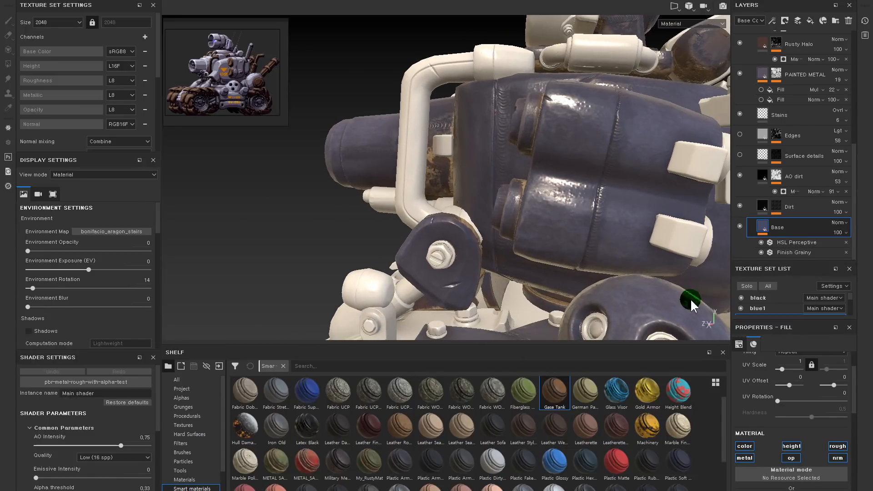
{"action": "scroll", "coordinate": [805, 437], "scroll_direction": "down", "scroll_amount": 8}
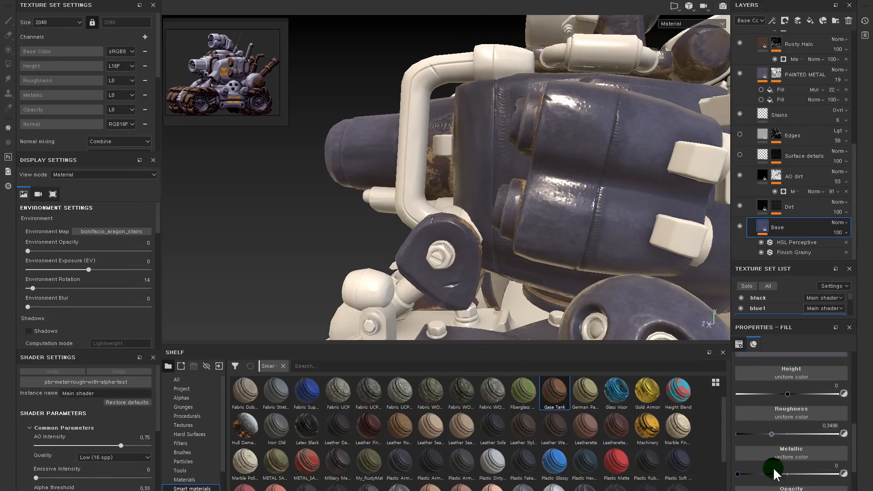
{"action": "left_click_drag", "start_coordinate": [771, 430], "coordinate": [800, 429]}
{"action": "left_click_drag", "start_coordinate": [459, 214], "coordinate": [591, 191], "text": "alt"}
{"action": "left_click_drag", "start_coordinate": [792, 432], "coordinate": [789, 432]}
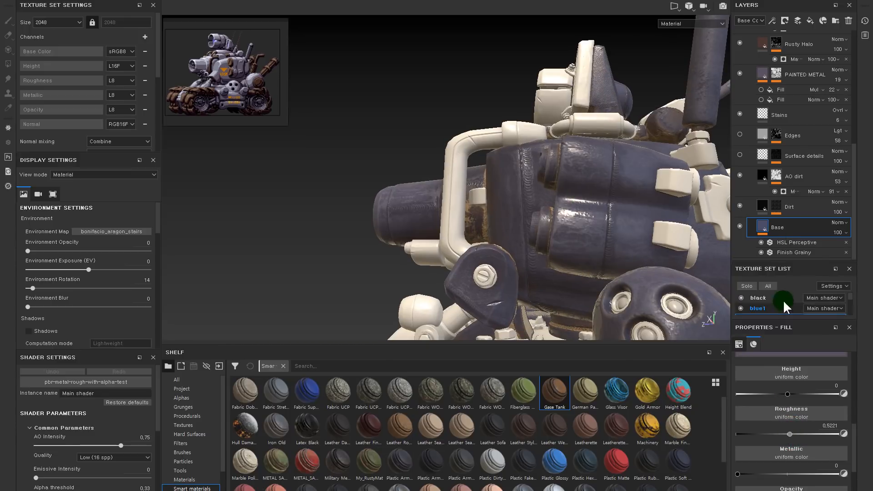
Step: Compare the tank with and without the Stains, AO dirt and PAINTED METAL layers
{"action": "scroll", "coordinate": [755, 178], "scroll_direction": "up", "scroll_amount": 1}
{"action": "left_click", "coordinate": [740, 140]}
{"action": "left_click", "coordinate": [737, 198]}
{"action": "left_click", "coordinate": [736, 199]}
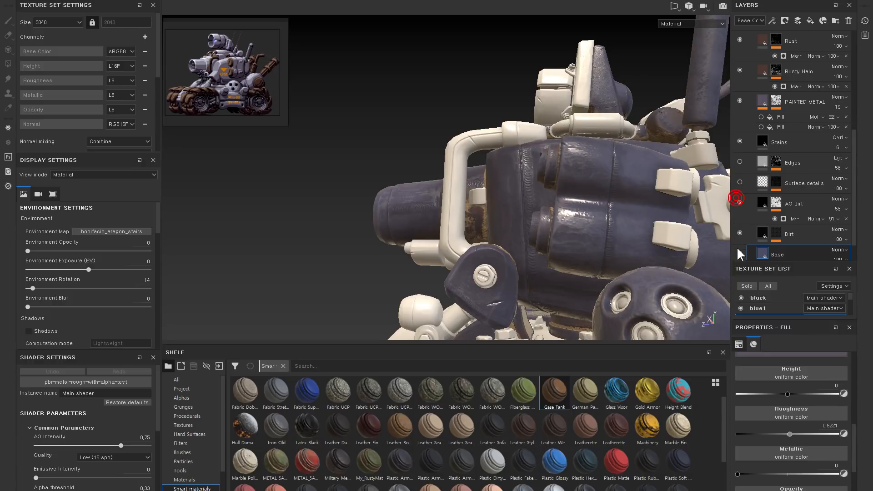
{"action": "mouse_move", "coordinate": [478, 200]}
{"action": "left_mouse_down", "text": "alt"}
{"action": "mouse_move", "coordinate": [526, 206]}
{"action": "mouse_move", "coordinate": [686, 271]}
{"action": "mouse_move", "coordinate": [682, 307]}
{"action": "mouse_move", "coordinate": [723, 237]}
{"action": "left_mouse_up", "text": "alt"}
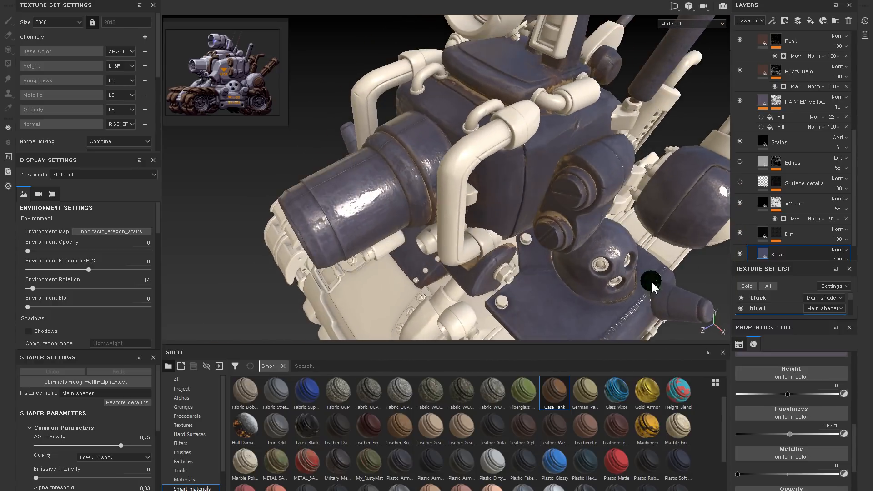
{"action": "left_click", "coordinate": [739, 99]}
{"action": "left_click", "coordinate": [740, 100]}
{"action": "left_click", "coordinate": [739, 100]}
{"action": "left_click", "coordinate": [739, 100]}
Step: Turn off the metallic and roughness channels of the PAINTED METAL layer, leaving only color
{"action": "left_click", "coordinate": [763, 102]}
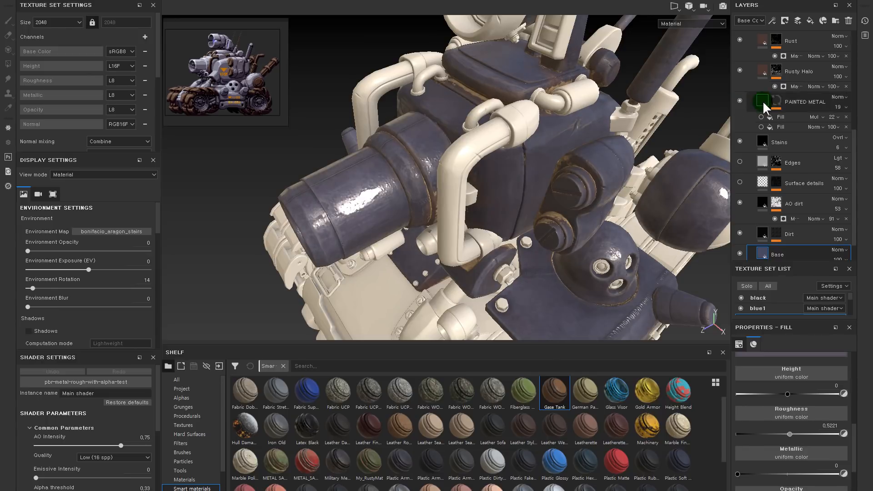
{"action": "scroll", "coordinate": [800, 381], "scroll_direction": "up", "scroll_amount": 3}
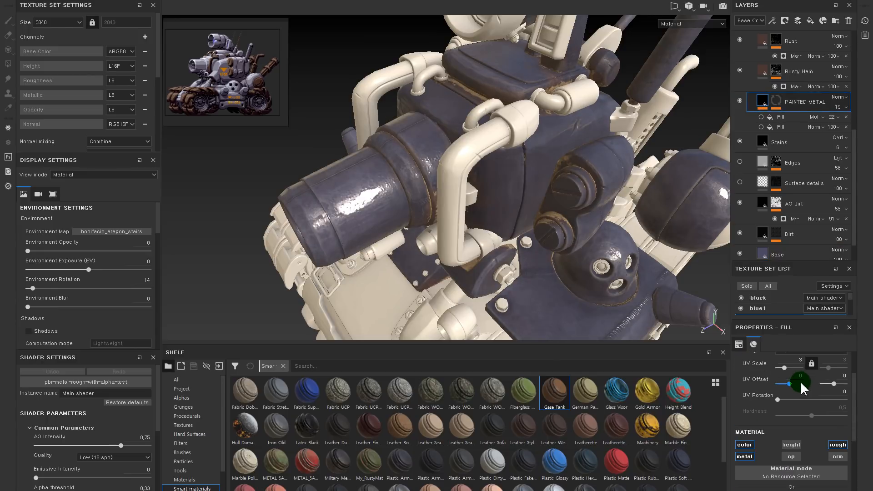
{"action": "left_click", "coordinate": [744, 456]}
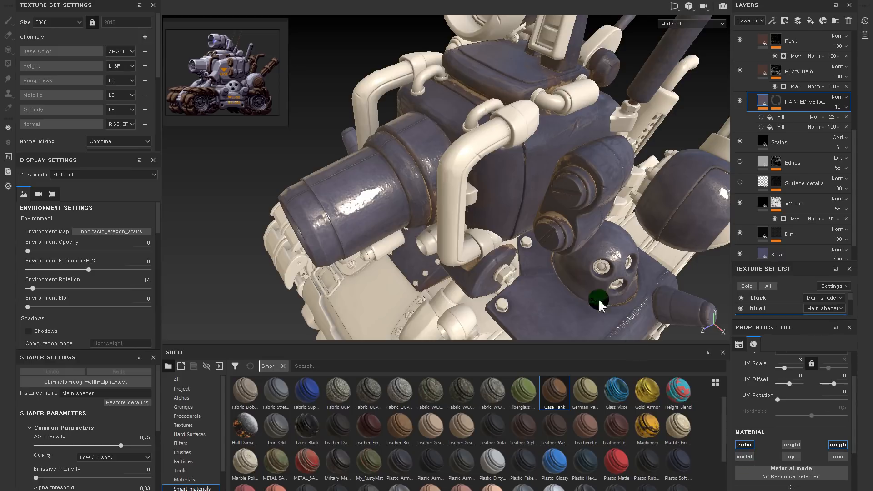
{"action": "left_click_drag", "start_coordinate": [595, 296], "coordinate": [585, 286], "text": "alt"}
{"action": "left_click_drag", "start_coordinate": [568, 255], "coordinate": [553, 200], "text": "alt"}
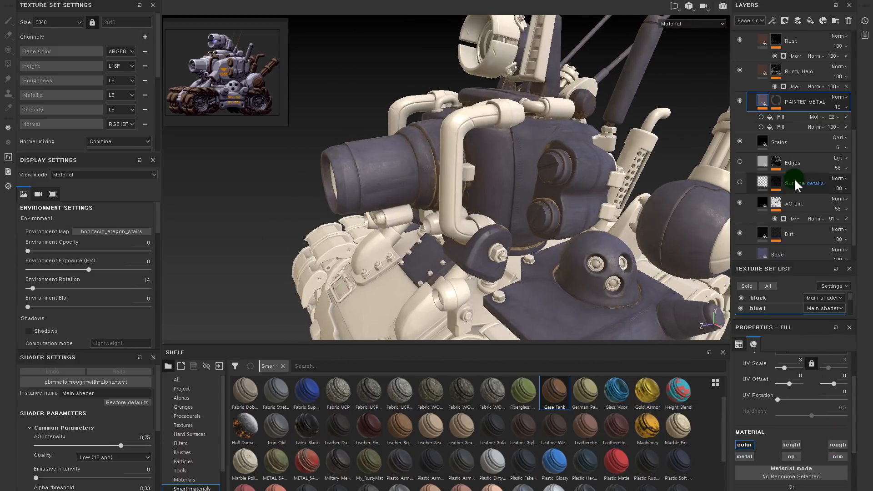
Step: Lower the Base layer's roughness to make the blue paint shinier
{"action": "scroll", "coordinate": [767, 225], "scroll_direction": "down", "scroll_amount": 1}
{"action": "left_click", "coordinate": [767, 225]}
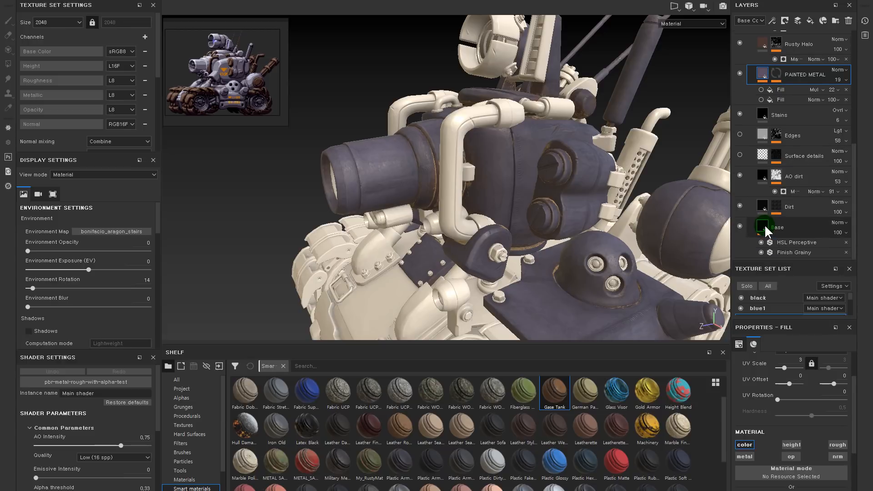
{"action": "left_click", "coordinate": [789, 470]}
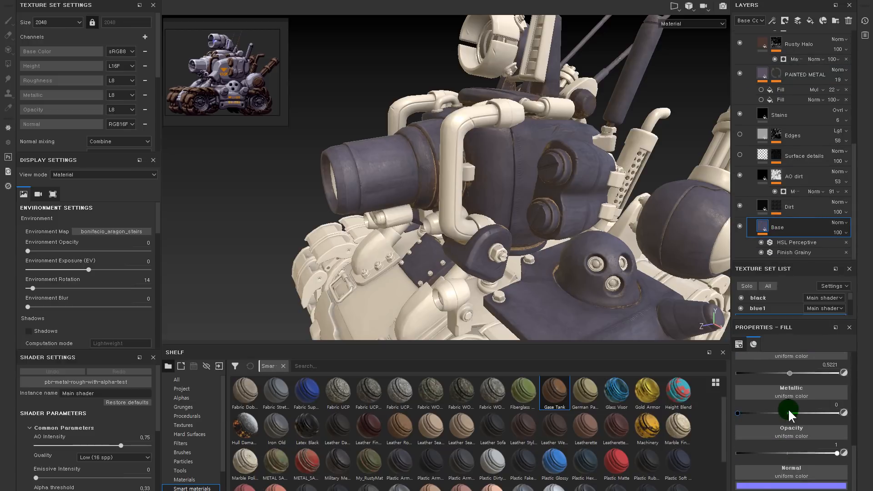
{"action": "scroll", "coordinate": [792, 409], "scroll_direction": "up", "scroll_amount": 2}
{"action": "left_click_drag", "start_coordinate": [788, 400], "coordinate": [767, 399]}
{"action": "left_click_drag", "start_coordinate": [491, 179], "coordinate": [512, 175], "text": "alt"}
{"action": "right_click_drag", "start_coordinate": [512, 175], "coordinate": [572, 187], "text": "alt"}
{"action": "left_click_drag", "start_coordinate": [573, 186], "coordinate": [529, 166], "text": "alt"}
Step: Show the Surface details layer and compare the turret with and without it
{"action": "left_click", "coordinate": [740, 155]}
{"action": "scroll", "coordinate": [419, 138], "scroll_direction": "up", "scroll_amount": 4}
{"action": "middle_click_drag", "start_coordinate": [418, 139], "coordinate": [530, 188], "text": "alt"}
{"action": "left_click", "coordinate": [740, 155]}
{"action": "left_click", "coordinate": [740, 155]}
Step: Show the Edges layer and raise its opacity to 100
{"action": "left_click", "coordinate": [740, 134]}
{"action": "right_click_drag", "start_coordinate": [628, 202], "coordinate": [423, 189], "text": "alt"}
{"action": "left_click_drag", "start_coordinate": [627, 202], "coordinate": [592, 195], "text": "alt"}
{"action": "middle_click_drag", "start_coordinate": [586, 191], "coordinate": [468, 117], "text": "alt"}
{"action": "left_click", "coordinate": [764, 134]}
{"action": "left_click", "coordinate": [839, 140]}
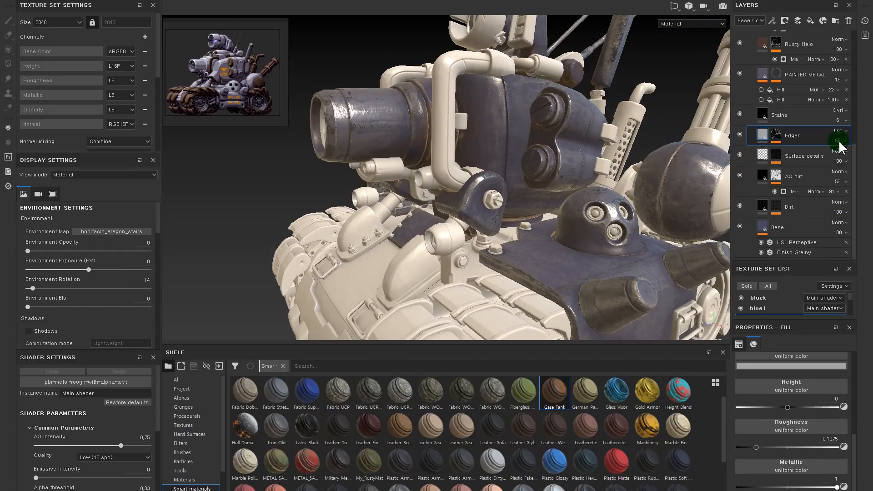
{"action": "left_click", "coordinate": [856, 158]}
{"action": "left_click", "coordinate": [830, 159]}
{"action": "left_click_drag", "start_coordinate": [830, 160], "coordinate": [869, 161]}
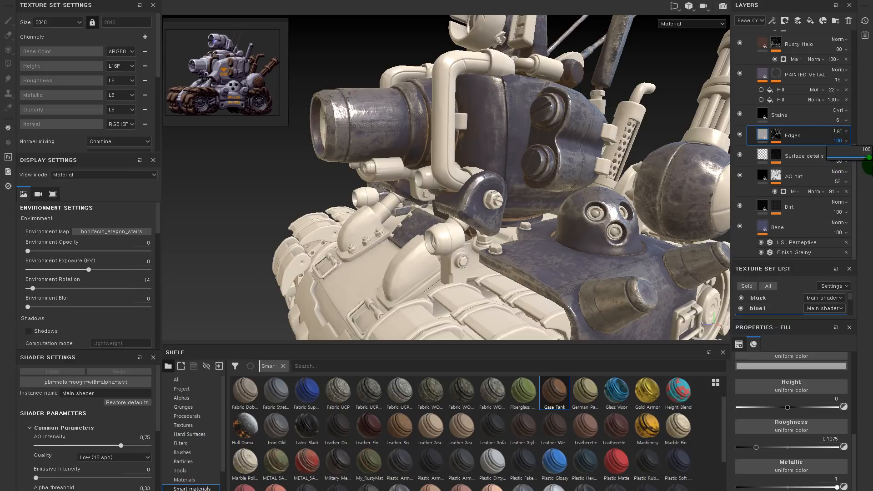
{"action": "left_click_drag", "start_coordinate": [551, 136], "coordinate": [544, 248], "text": "alt"}
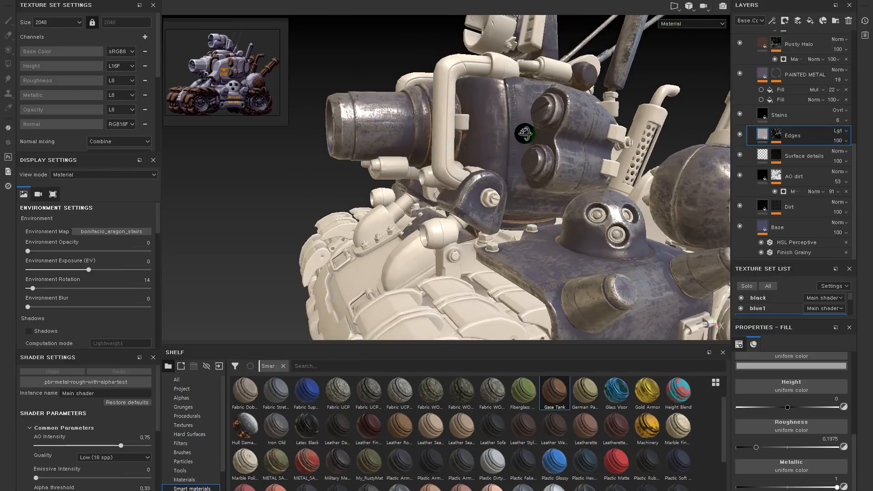
Step: Change the Edges layer's blending mode to Normal
{"action": "left_click", "coordinate": [779, 135]}
{"action": "left_click_drag", "start_coordinate": [585, 181], "coordinate": [596, 196], "text": "alt"}
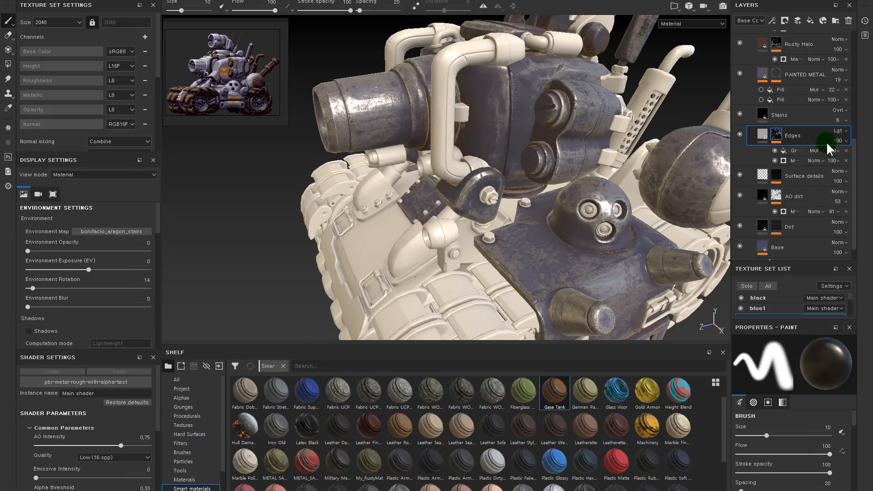
{"action": "left_click", "coordinate": [839, 133]}
{"action": "left_click", "coordinate": [828, 138]}
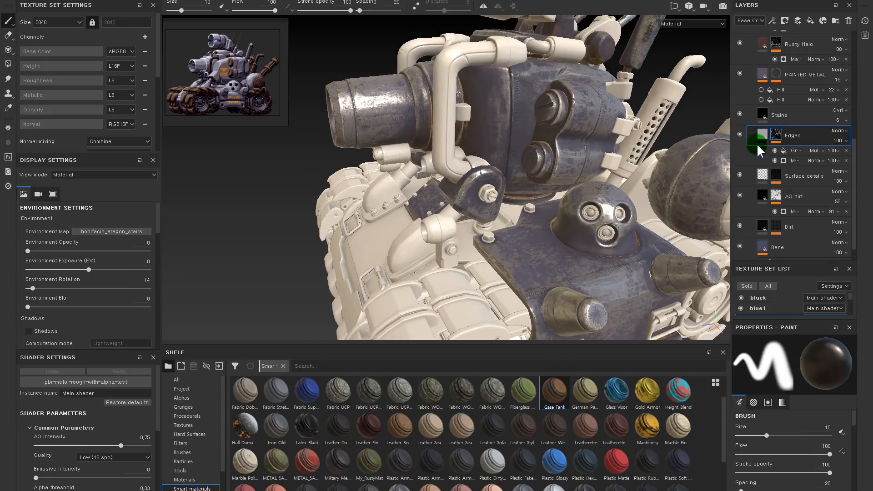
Step: Add an HSL Perceptive filter to the Edges layer's color and lower its lightness
{"action": "left_click", "coordinate": [762, 133]}
{"action": "right_click", "coordinate": [762, 133]}
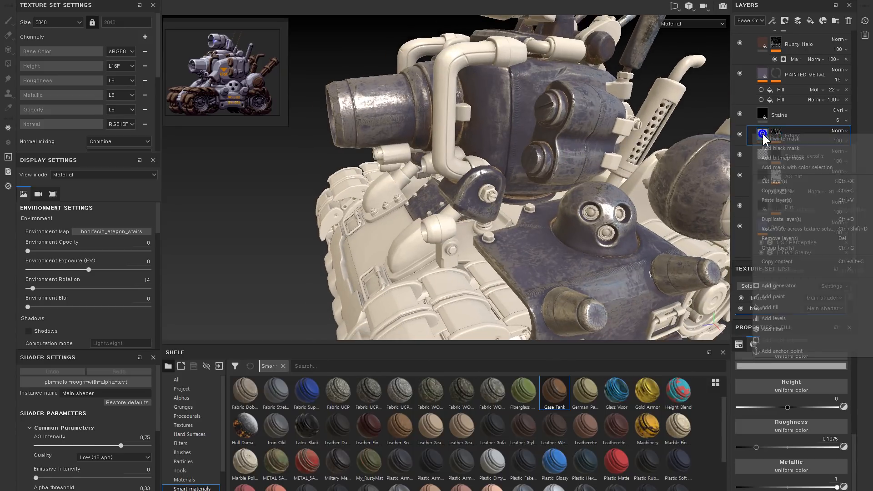
{"action": "left_click", "coordinate": [789, 328]}
{"action": "left_click", "coordinate": [794, 382]}
{"action": "left_click", "coordinate": [755, 486]}
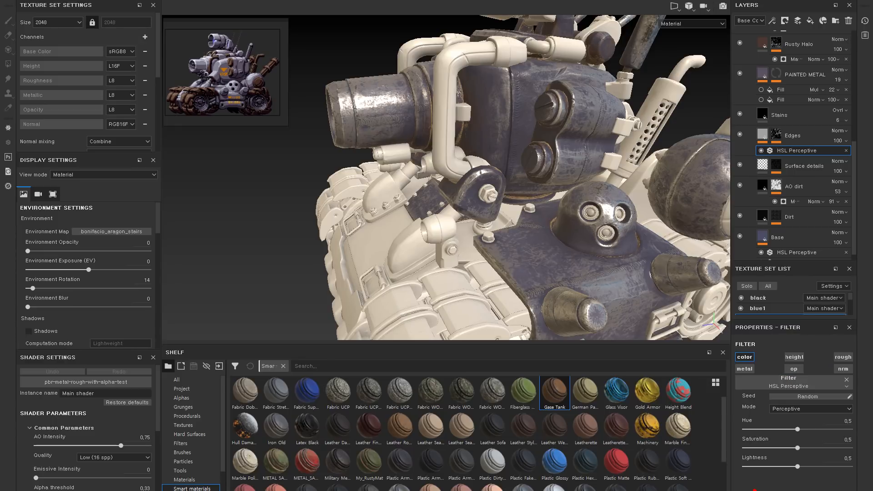
{"action": "left_click_drag", "start_coordinate": [797, 466], "coordinate": [777, 470]}
{"action": "right_click_drag", "start_coordinate": [585, 200], "coordinate": [593, 192], "text": "alt"}
{"action": "left_click", "coordinate": [758, 165]}
Step: Sample a bluish-grey base color for the Edges layer from the cannon in the reference image
{"action": "left_click", "coordinate": [760, 136]}
{"action": "left_click", "coordinate": [787, 365]}
{"action": "left_click", "coordinate": [786, 372]}
{"action": "left_click_drag", "start_coordinate": [191, 51], "coordinate": [199, 62]}
{"action": "middle_click_drag", "start_coordinate": [494, 116], "coordinate": [494, 116], "text": "alt"}
{"action": "mouse_move", "coordinate": [494, 117]}
{"action": "left_mouse_down", "text": "alt"}
{"action": "mouse_move", "coordinate": [487, 124]}
{"action": "mouse_move", "coordinate": [485, 112]}
{"action": "left_mouse_up", "text": "alt"}
Step: Compare the recolored Edges layer on and off across the cannon and hull
{"action": "left_click", "coordinate": [735, 133]}
{"action": "left_click", "coordinate": [735, 134]}
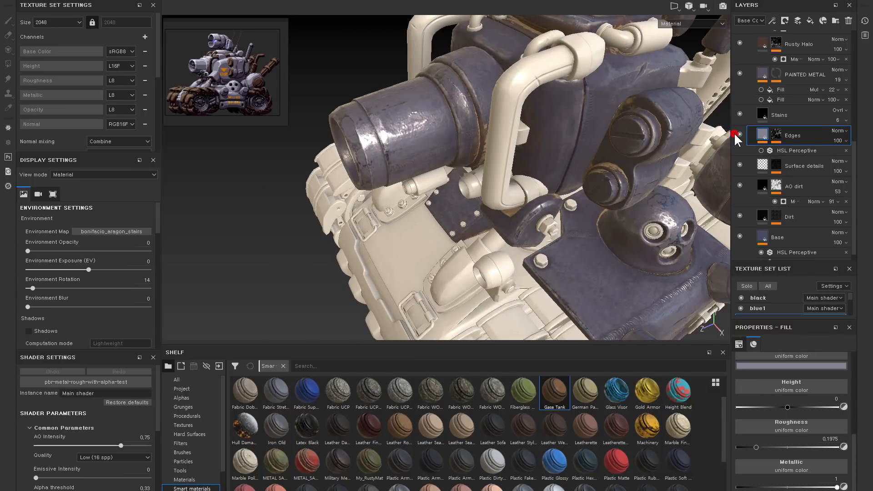
{"action": "left_click", "coordinate": [734, 133]}
{"action": "left_click", "coordinate": [734, 133]}
{"action": "left_click", "coordinate": [734, 133]}
{"action": "left_click", "coordinate": [734, 133]}
Step: Remove the HSL Perceptive filter from the Edges layer
{"action": "left_click", "coordinate": [838, 140]}
{"action": "left_click", "coordinate": [761, 150]}
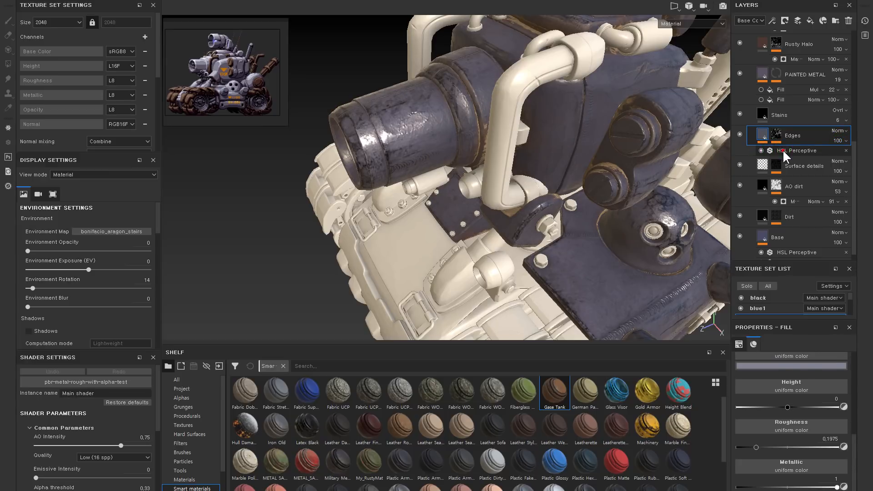
{"action": "left_click", "coordinate": [782, 150]}
{"action": "left_click", "coordinate": [846, 151]}
{"action": "left_click_drag", "start_coordinate": [491, 259], "coordinate": [464, 194], "text": "alt"}
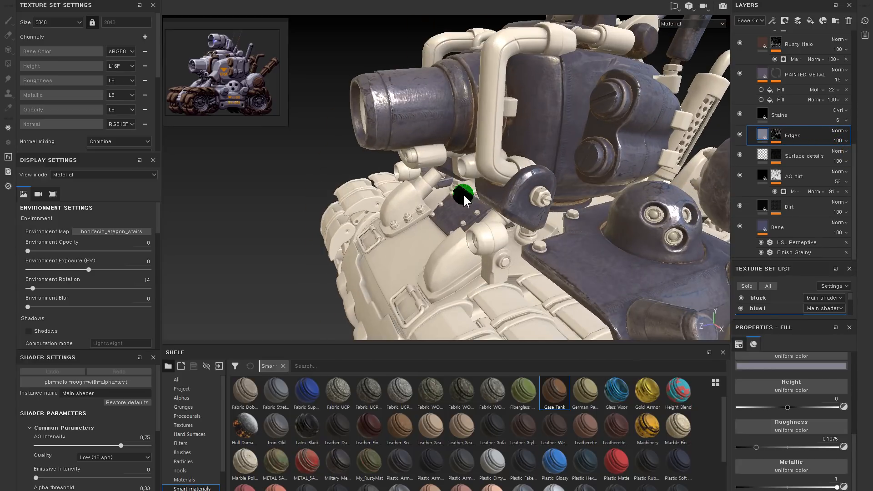
Step: Set the Edges layer's opacity to 53 while comparing the layer on and off
{"action": "left_click", "coordinate": [742, 133]}
{"action": "left_click", "coordinate": [742, 133]}
{"action": "left_click", "coordinate": [742, 133]}
{"action": "left_click", "coordinate": [742, 133]}
{"action": "left_click", "coordinate": [837, 140]}
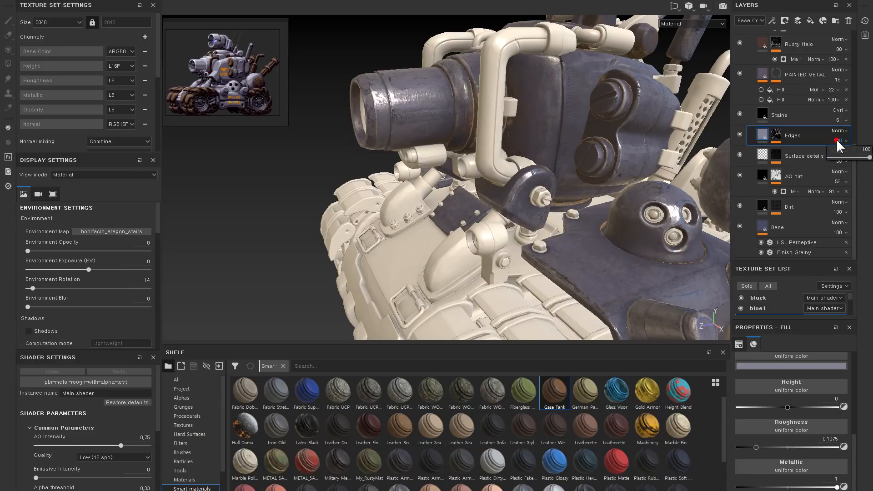
{"action": "left_click_drag", "start_coordinate": [855, 162], "coordinate": [848, 160]}
{"action": "left_click_drag", "start_coordinate": [686, 187], "coordinate": [543, 102], "text": "alt"}
{"action": "left_click", "coordinate": [740, 134]}
{"action": "left_click", "coordinate": [740, 134]}
{"action": "left_click_drag", "start_coordinate": [636, 141], "coordinate": [628, 218], "text": "alt"}
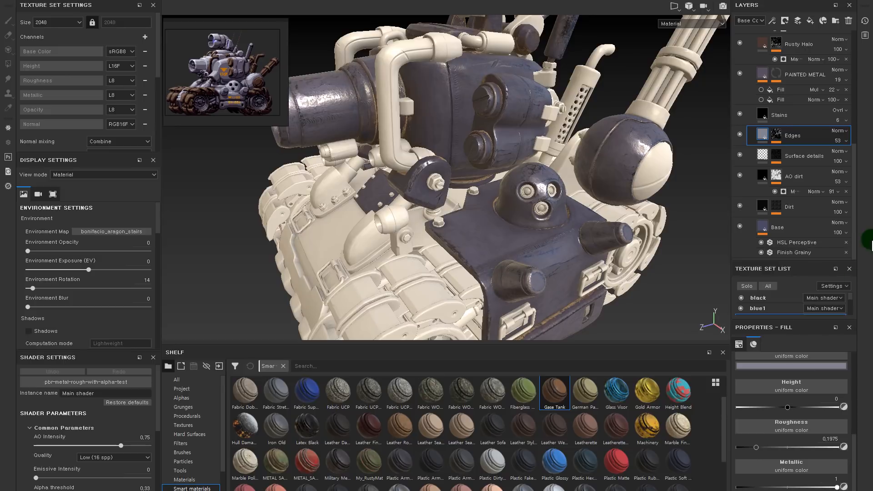
Step: Set the Edges layer's metallic to 0.823 and its roughness to 0.4159
{"action": "left_click", "coordinate": [765, 135]}
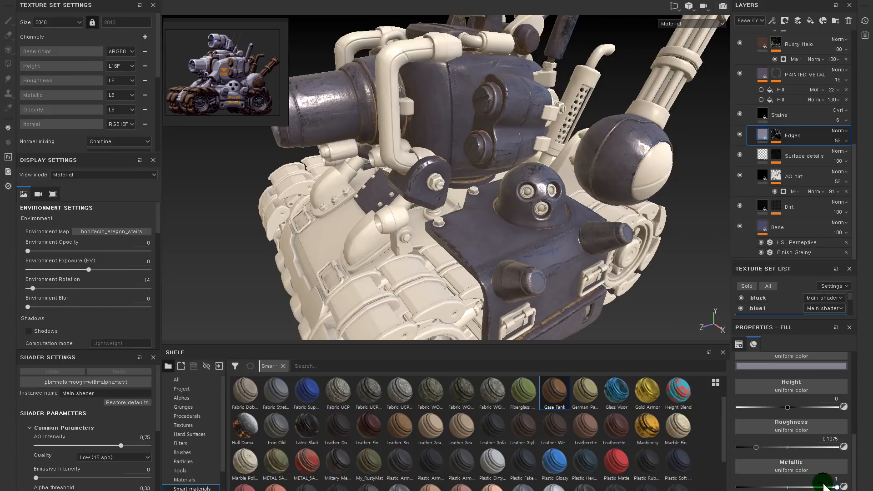
{"action": "left_click_drag", "start_coordinate": [830, 487], "coordinate": [821, 487]}
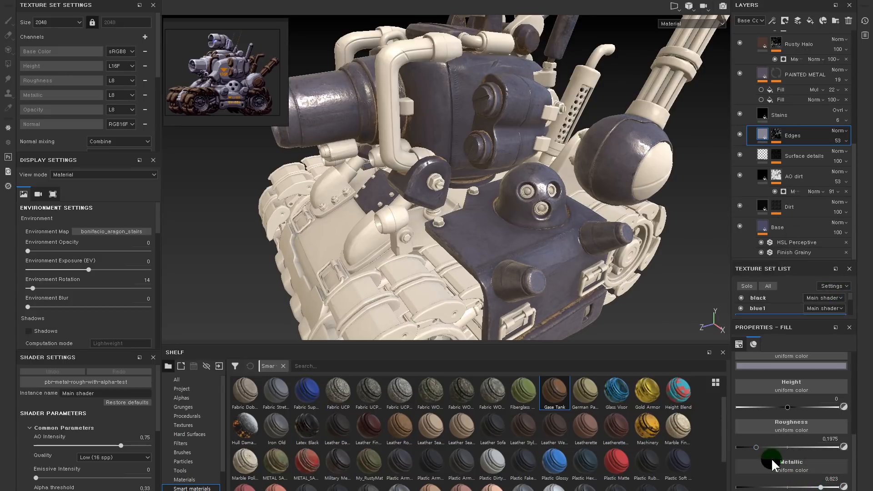
{"action": "mouse_move", "coordinate": [763, 445]}
{"action": "left_mouse_down"}
{"action": "mouse_move", "coordinate": [793, 444]}
{"action": "mouse_move", "coordinate": [779, 444]}
{"action": "left_mouse_up"}
{"action": "middle_click_drag", "start_coordinate": [529, 227], "coordinate": [633, 283], "text": "alt"}
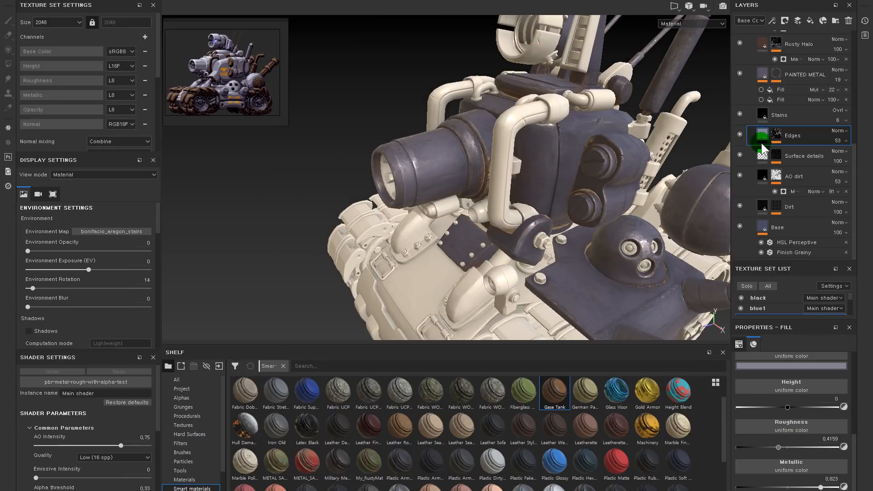
Step: Compare the Stains layer on and off, and examine the tank's blue turret and hull from several angles
{"action": "left_click", "coordinate": [740, 113]}
{"action": "left_click", "coordinate": [741, 113]}
{"action": "left_click", "coordinate": [741, 113]}
{"action": "right_click_drag", "start_coordinate": [617, 172], "coordinate": [391, 146], "text": "alt"}
{"action": "left_click_drag", "start_coordinate": [569, 164], "coordinate": [591, 202], "text": "alt"}
{"action": "right_click_drag", "start_coordinate": [526, 141], "coordinate": [700, 332], "text": "alt"}
{"action": "left_click_drag", "start_coordinate": [489, 158], "coordinate": [512, 172], "text": "alt"}
{"action": "middle_click_drag", "start_coordinate": [701, 309], "coordinate": [577, 183], "text": "alt"}
{"action": "right_click_drag", "start_coordinate": [564, 200], "coordinate": [514, 190], "text": "alt"}
{"action": "mouse_move", "coordinate": [502, 188]}
{"action": "left_mouse_down", "text": "alt"}
{"action": "mouse_move", "coordinate": [532, 189]}
{"action": "mouse_move", "coordinate": [551, 247]}
{"action": "mouse_move", "coordinate": [548, 94]}
{"action": "mouse_move", "coordinate": [556, 220]}
{"action": "mouse_move", "coordinate": [588, 232]}
{"action": "left_mouse_up", "text": "alt"}
{"action": "right_click_drag", "start_coordinate": [532, 228], "coordinate": [396, 189], "text": "alt"}
{"action": "left_click_drag", "start_coordinate": [511, 179], "coordinate": [546, 123], "text": "alt"}
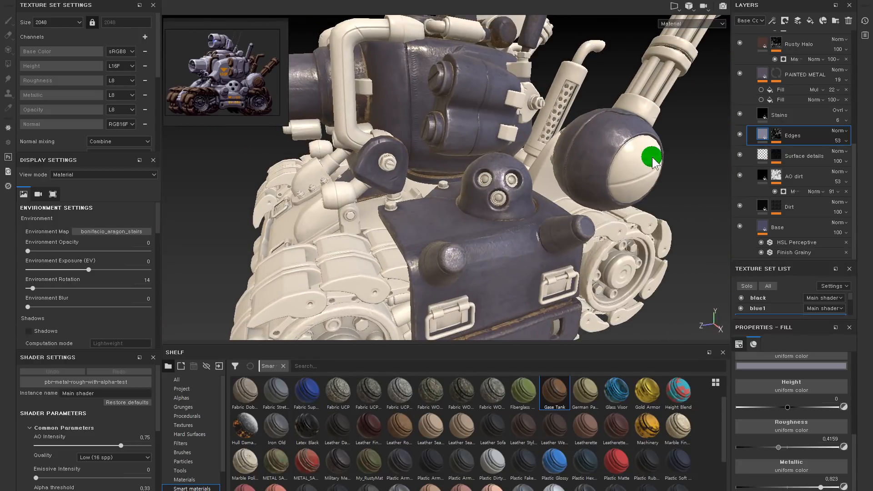
Step: Turn on the Dust Overlay layer in the tank material's dust folder
{"action": "right_click_drag", "start_coordinate": [543, 166], "coordinate": [418, 152], "text": "alt"}
{"action": "left_click_drag", "start_coordinate": [634, 164], "coordinate": [624, 163], "text": "alt"}
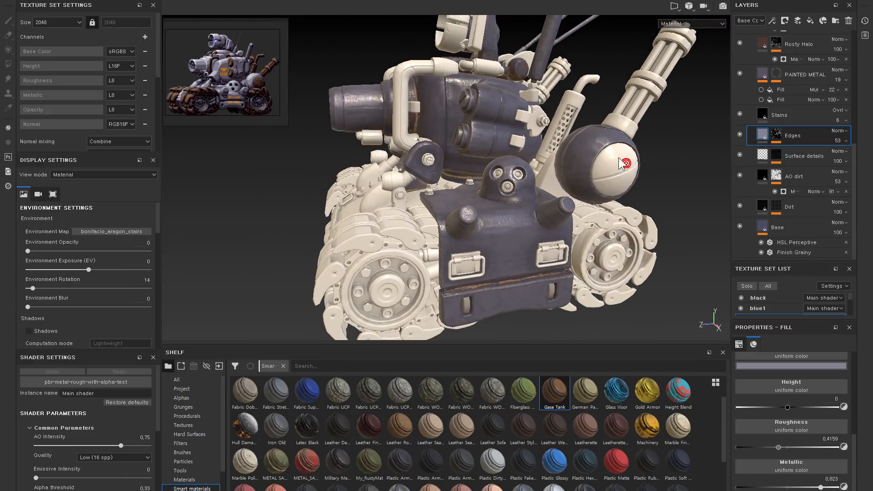
{"action": "left_click_drag", "start_coordinate": [511, 136], "coordinate": [508, 167], "text": "alt"}
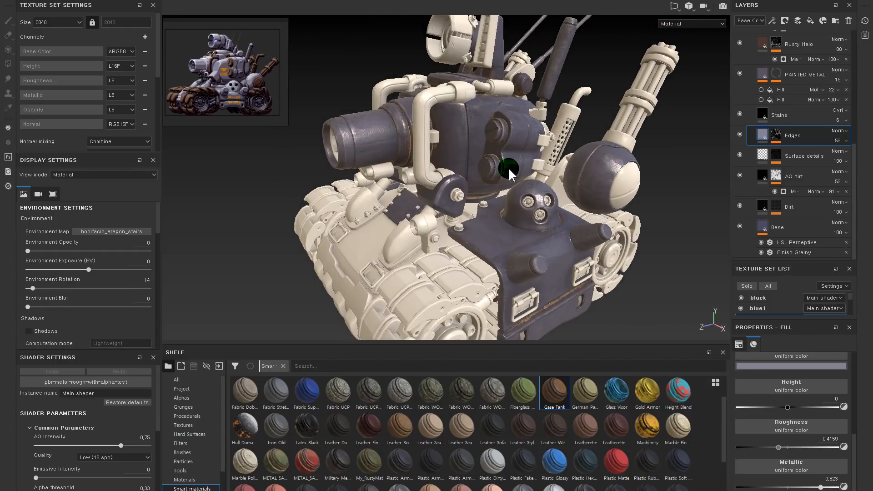
{"action": "key", "text": "ctrl"}
{"action": "scroll", "coordinate": [806, 103], "scroll_direction": "up", "scroll_amount": 5}
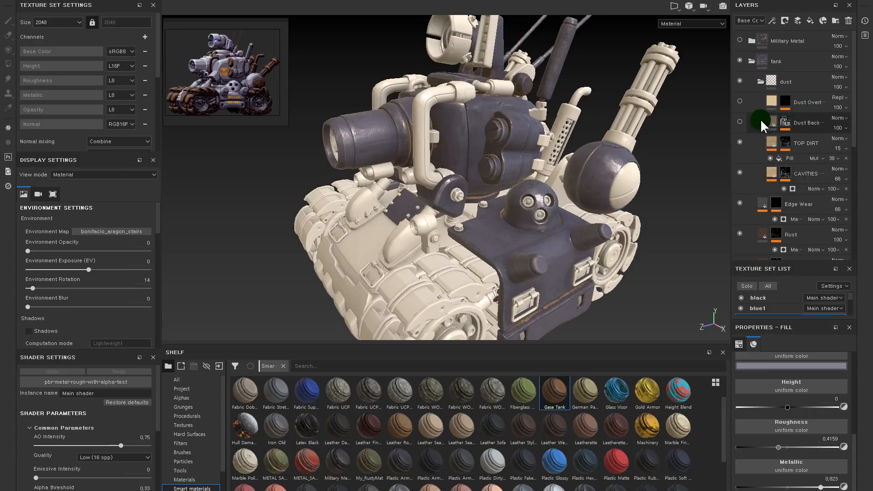
{"action": "left_click", "coordinate": [740, 101]}
{"action": "right_click_drag", "start_coordinate": [523, 88], "coordinate": [593, 138], "text": "alt"}
{"action": "left_click_drag", "start_coordinate": [593, 138], "coordinate": [598, 136], "text": "alt"}
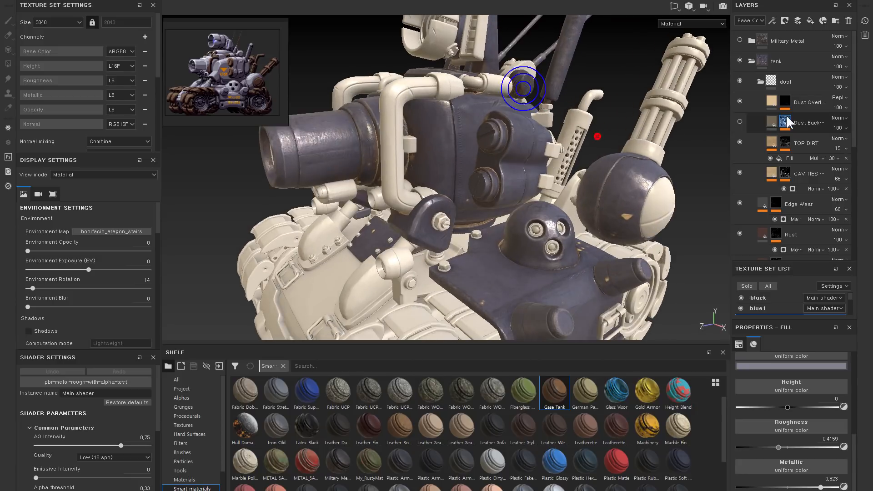
Step: Compare the "Dust Back" layer on and off, leave it on, and set its opacity to 45
{"action": "left_click", "coordinate": [740, 121]}
{"action": "left_click", "coordinate": [740, 122]}
{"action": "left_click", "coordinate": [740, 122]}
{"action": "left_click", "coordinate": [740, 121]}
{"action": "left_click", "coordinate": [740, 121]}
{"action": "left_click", "coordinate": [740, 121]}
{"action": "left_click", "coordinate": [740, 120]}
{"action": "left_click", "coordinate": [843, 124]}
{"action": "left_click", "coordinate": [856, 144]}
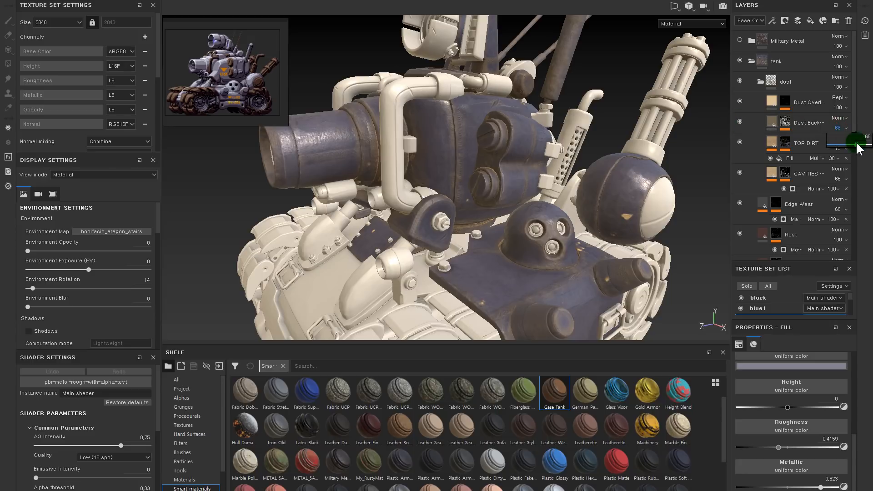
{"action": "left_click_drag", "start_coordinate": [844, 141], "coordinate": [845, 141]}
Step: Compare the Dust Overlay layer on and off, then reduce its opacity to 36
{"action": "left_click", "coordinate": [739, 97]}
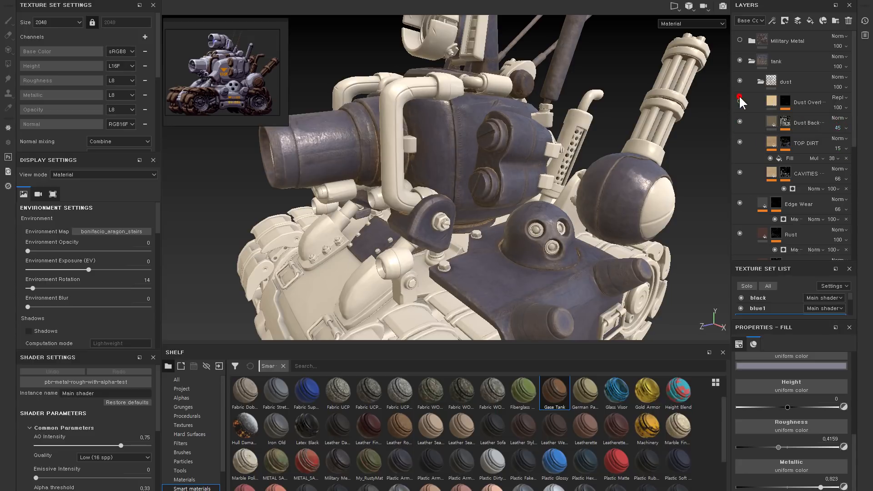
{"action": "left_click", "coordinate": [740, 97]}
{"action": "left_click", "coordinate": [789, 99]}
{"action": "left_click", "coordinate": [782, 117]}
{"action": "left_click", "coordinate": [783, 117]}
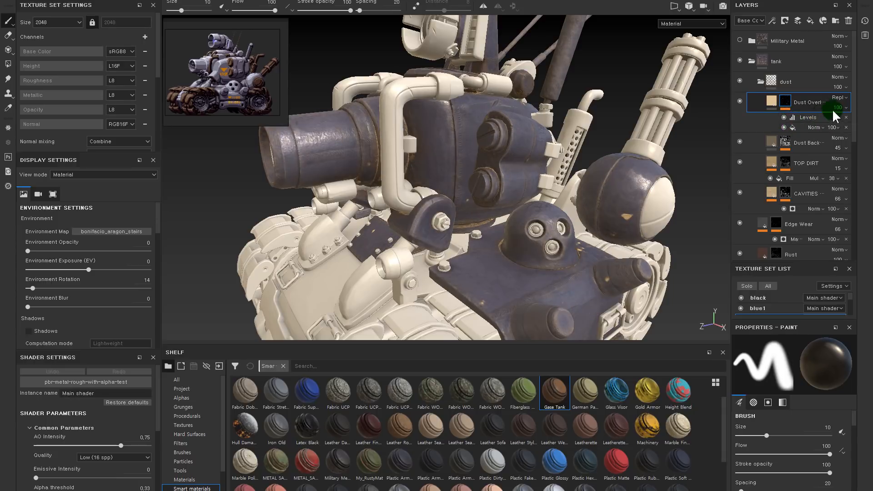
{"action": "left_click_drag", "start_coordinate": [841, 124], "coordinate": [844, 124]}
{"action": "middle_click_drag", "start_coordinate": [562, 121], "coordinate": [569, 132], "text": "alt"}
{"action": "right_click_drag", "start_coordinate": [569, 133], "coordinate": [473, 119], "text": "alt"}
{"action": "left_click_drag", "start_coordinate": [473, 119], "coordinate": [504, 128], "text": "alt"}
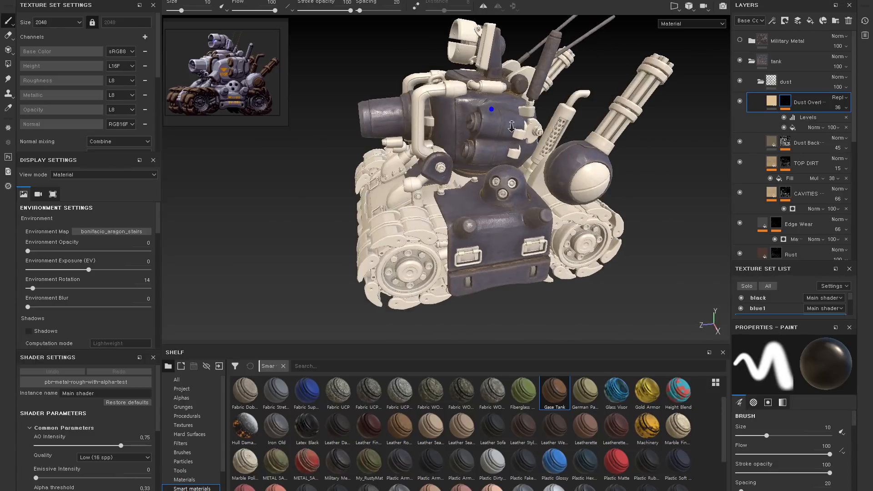
{"action": "right_click_drag", "start_coordinate": [504, 128], "coordinate": [773, 68], "text": "alt"}
Step: Collapse the tank folder and instantiate it across the blue1 and white1 texture sets, leaving out black, EM1 and lense
{"action": "left_click", "coordinate": [760, 78]}
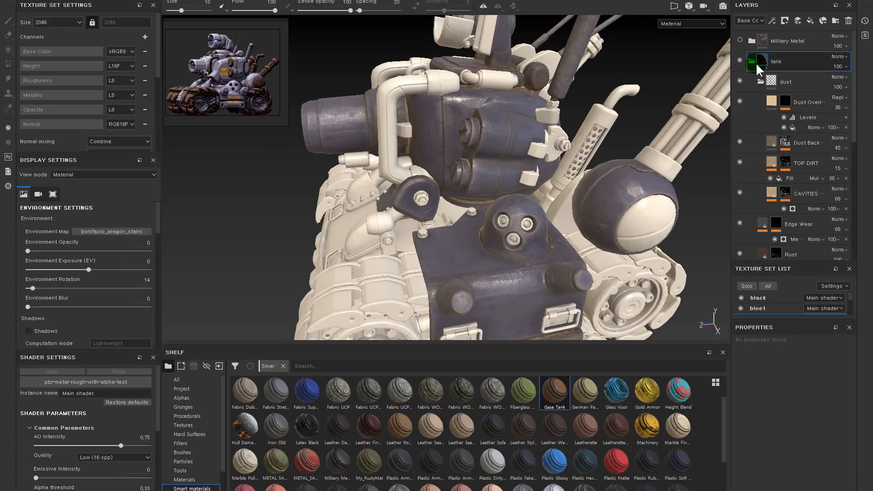
{"action": "left_click", "coordinate": [753, 61]}
{"action": "right_click", "coordinate": [757, 59]}
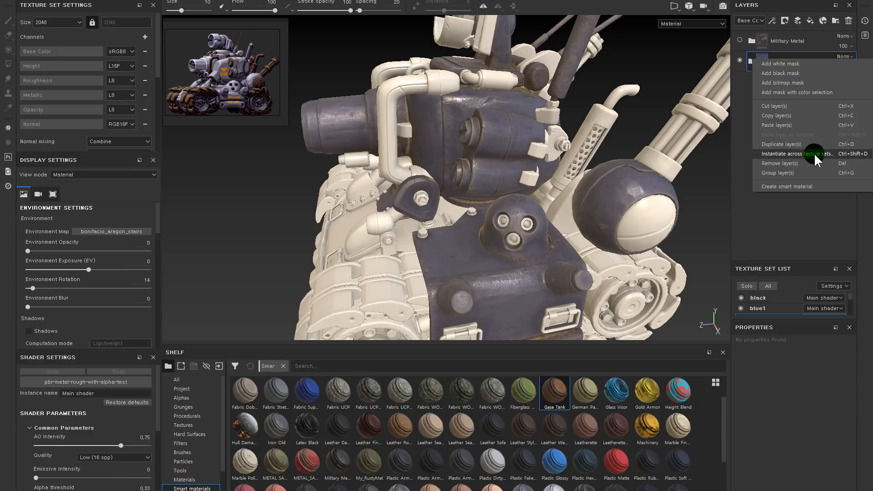
{"action": "left_click", "coordinate": [814, 153]}
{"action": "left_click", "coordinate": [372, 210]}
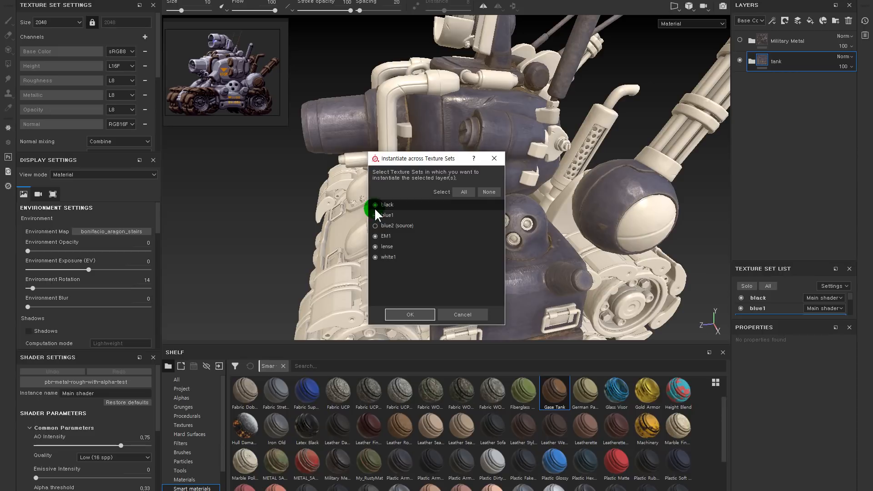
{"action": "left_click", "coordinate": [373, 204]}
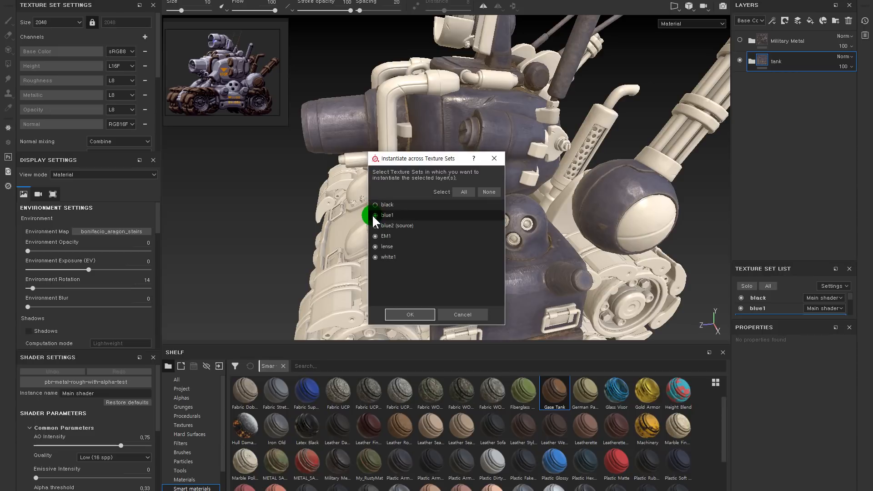
{"action": "left_click", "coordinate": [404, 226]}
{"action": "left_click", "coordinate": [376, 245]}
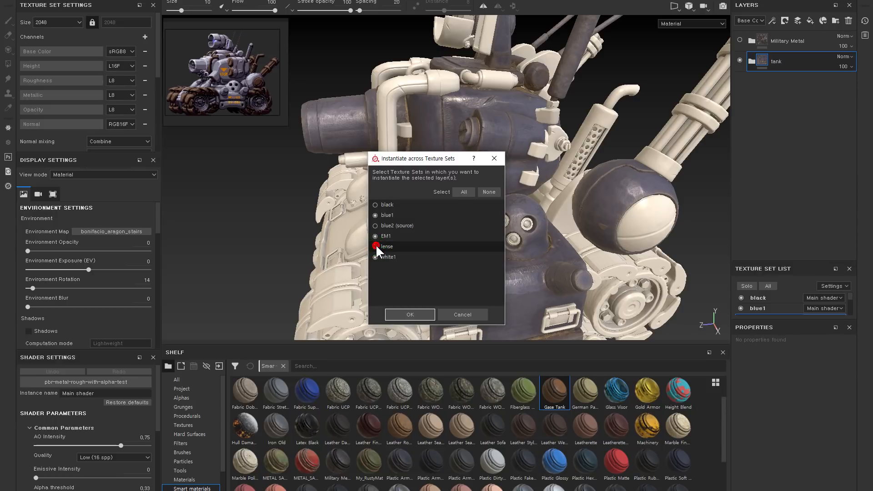
{"action": "left_click", "coordinate": [374, 236]}
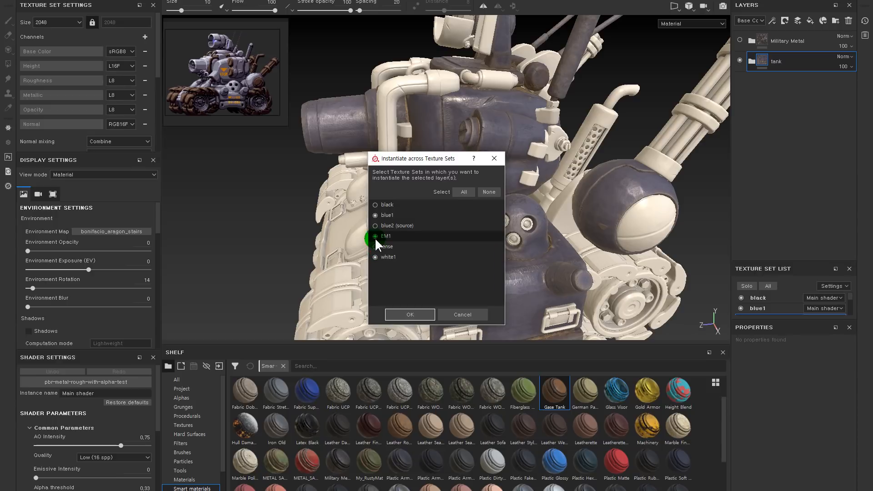
{"action": "left_click", "coordinate": [410, 315]}
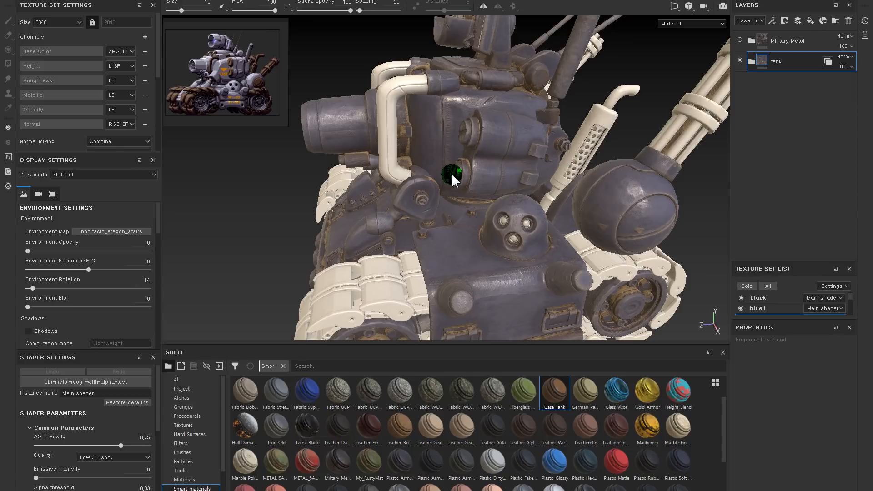
Step: Rotate the environment lighting to 284 while examining the front of the tank
{"action": "left_click_drag", "start_coordinate": [414, 178], "coordinate": [485, 187], "text": "alt"}
{"action": "middle_click_drag", "start_coordinate": [485, 187], "coordinate": [524, 105], "text": "alt"}
{"action": "left_click_drag", "start_coordinate": [581, 162], "coordinate": [659, 175], "text": "alt"}
{"action": "left_click_drag", "start_coordinate": [546, 197], "coordinate": [472, 150], "text": "alt"}
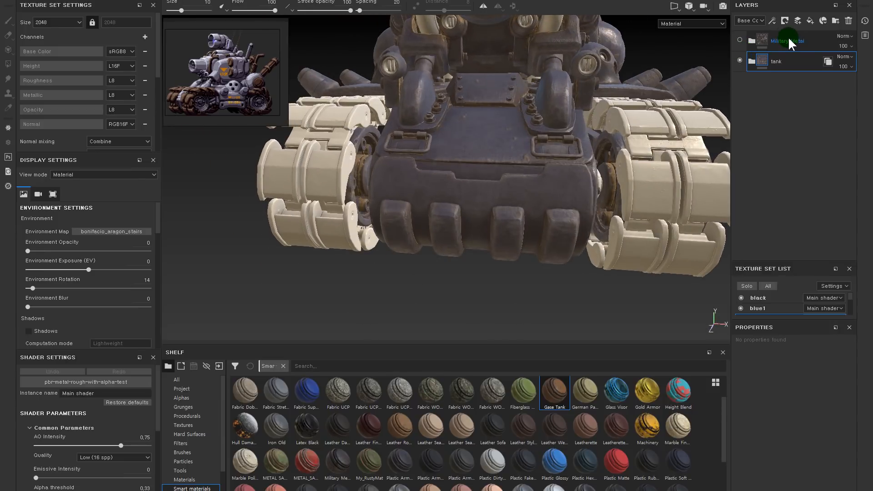
{"action": "scroll", "coordinate": [509, 198], "scroll_direction": "up", "scroll_amount": 3}
{"action": "right_click_drag", "start_coordinate": [508, 197], "coordinate": [555, 221], "text": "shift"}
{"action": "left_click_drag", "start_coordinate": [555, 223], "coordinate": [607, 230], "text": "alt"}
{"action": "right_click_drag", "start_coordinate": [610, 230], "coordinate": [541, 193], "text": "alt"}
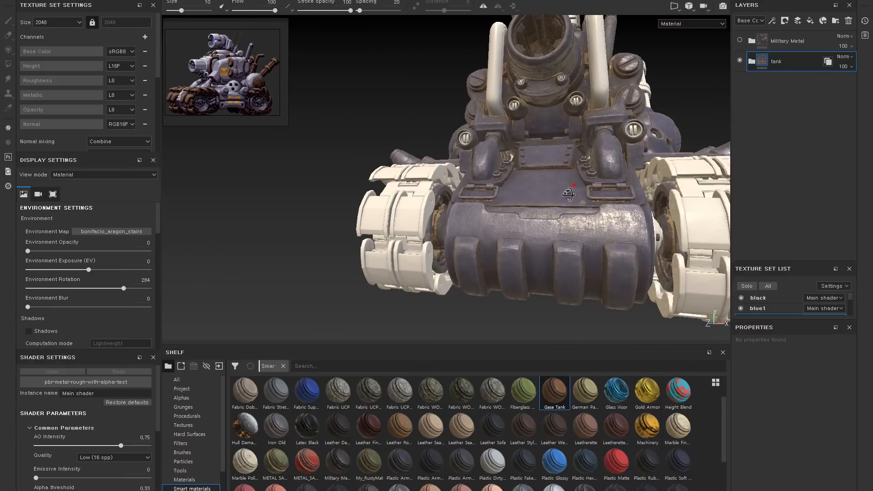
Step: Examine the instantiated material on the tank's hull, wheels and turret from several angles, and compare it with the reference image
{"action": "left_click_drag", "start_coordinate": [566, 207], "coordinate": [487, 232], "text": "alt"}
{"action": "left_click_drag", "start_coordinate": [428, 237], "coordinate": [469, 208], "text": "ctrl+alt"}
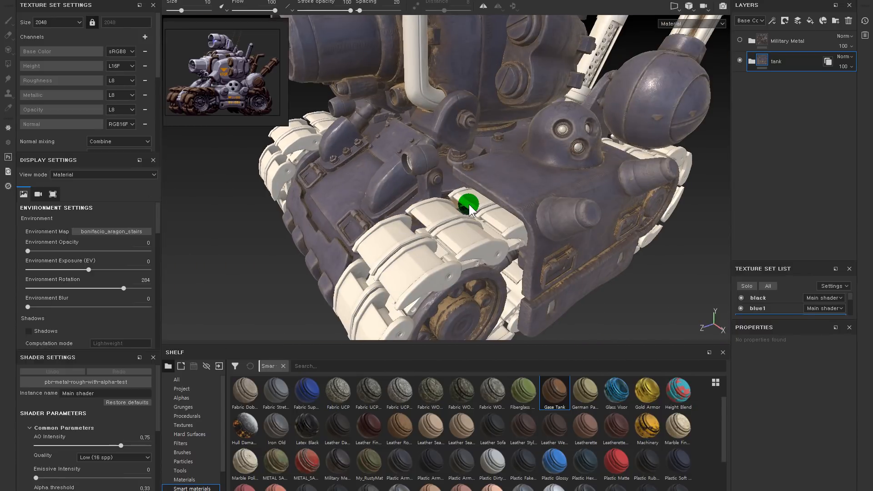
{"action": "left_click_drag", "start_coordinate": [526, 195], "coordinate": [550, 167], "text": "alt"}
{"action": "right_click_drag", "start_coordinate": [549, 168], "coordinate": [576, 280], "text": "alt"}
{"action": "left_click_drag", "start_coordinate": [576, 279], "coordinate": [548, 244], "text": "alt"}
{"action": "right_click_drag", "start_coordinate": [548, 243], "coordinate": [505, 197], "text": "alt"}
{"action": "middle_click_drag", "start_coordinate": [504, 196], "coordinate": [443, 186], "text": "alt"}
{"action": "left_click_drag", "start_coordinate": [443, 187], "coordinate": [492, 216], "text": "alt"}
{"action": "middle_click_drag", "start_coordinate": [491, 216], "coordinate": [483, 234], "text": "alt"}
{"action": "left_click_drag", "start_coordinate": [483, 233], "coordinate": [536, 191], "text": "alt"}
{"action": "right_click_drag", "start_coordinate": [536, 191], "coordinate": [522, 168], "text": "alt"}
{"action": "left_click_drag", "start_coordinate": [522, 169], "coordinate": [511, 188], "text": "alt"}
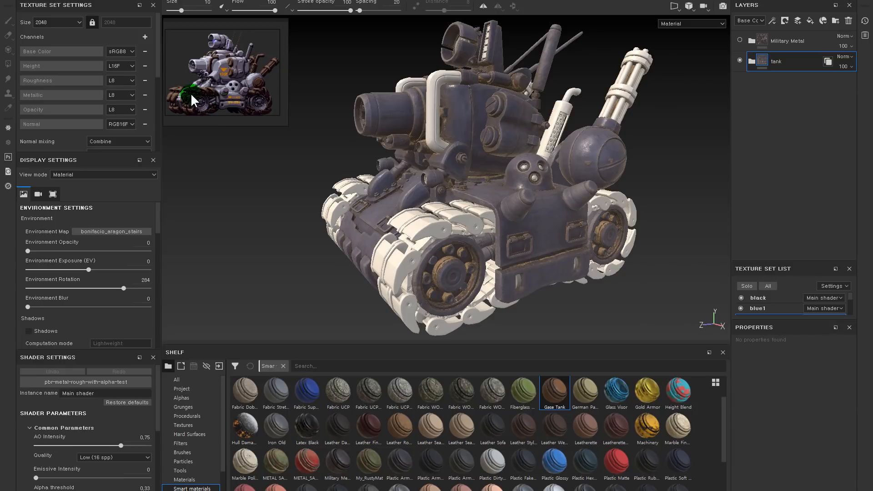
Step: Enlarge the texture set list to show every set, and toggle blue2, blue1 and black to identify their parts
{"action": "left_click_drag", "start_coordinate": [747, 55], "coordinate": [752, 42]}
{"action": "left_click", "coordinate": [783, 300]}
{"action": "left_click_drag", "start_coordinate": [756, 329], "coordinate": [786, 382]}
{"action": "left_click", "coordinate": [741, 317]}
{"action": "left_click", "coordinate": [741, 316]}
{"action": "left_click", "coordinate": [738, 310]}
{"action": "left_click", "coordinate": [738, 310]}
{"action": "left_click", "coordinate": [741, 298]}
{"action": "left_click", "coordinate": [740, 298]}
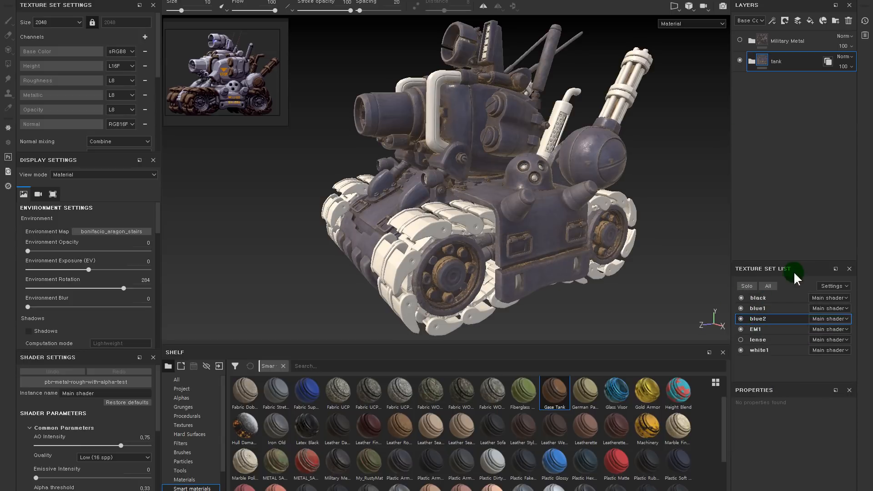
Step: Delete Layer 1 from the black texture set and replace it with a copy of blue2's tank folder
{"action": "left_click", "coordinate": [775, 299]}
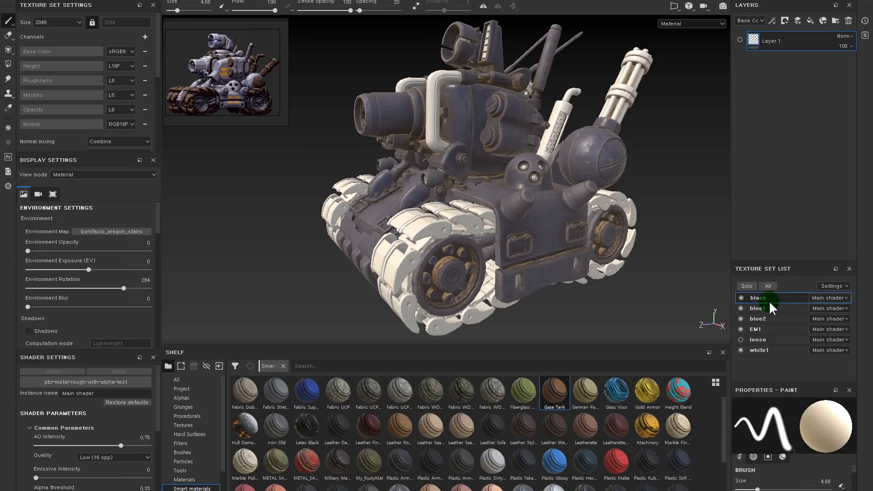
{"action": "key", "text": "Delete"}
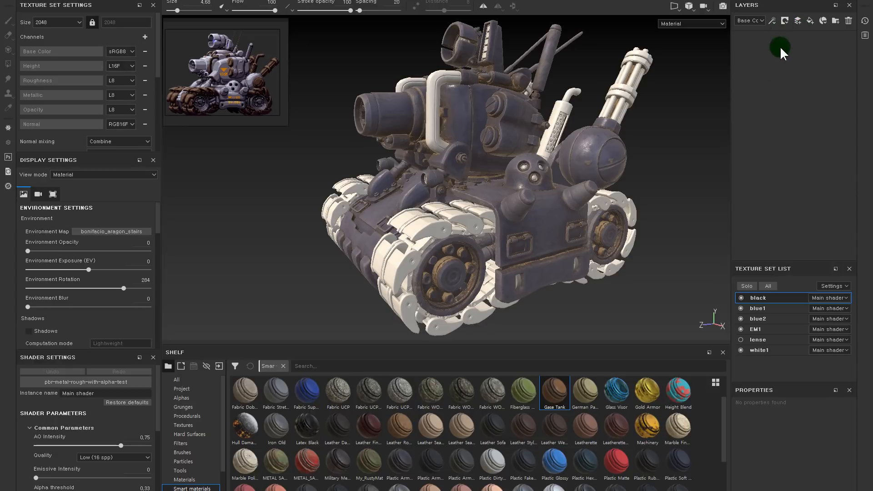
{"action": "left_click", "coordinate": [770, 315]}
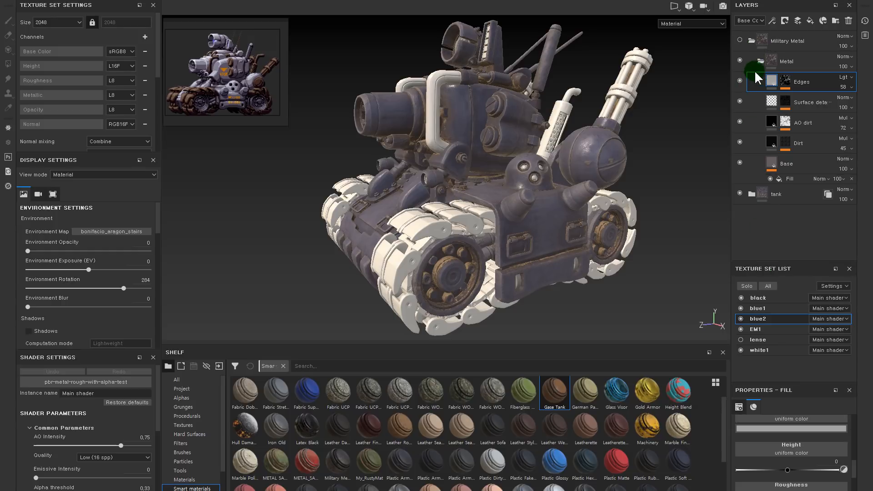
{"action": "left_click", "coordinate": [762, 60]}
{"action": "left_click", "coordinate": [751, 40]}
{"action": "left_click", "coordinate": [763, 59]}
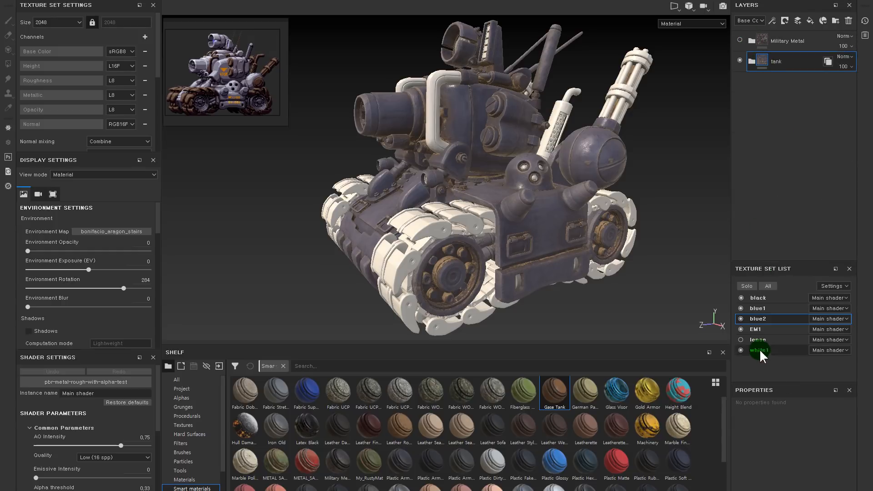
{"action": "left_click", "coordinate": [758, 298]}
{"action": "left_click_drag", "start_coordinate": [775, 137], "coordinate": [772, 137]}
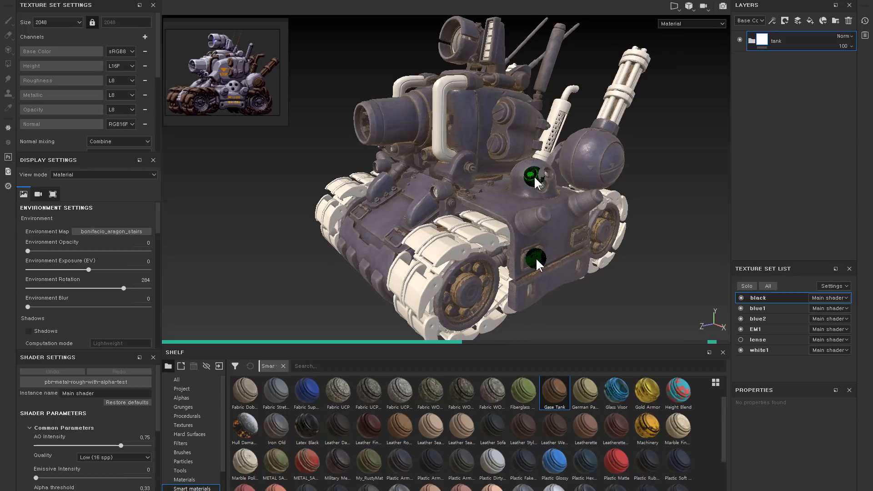
Step: Check the tank's tracks and expand the tank folder in the black texture set
{"action": "left_click_drag", "start_coordinate": [514, 197], "coordinate": [677, 67], "text": "alt"}
{"action": "left_click", "coordinate": [752, 41]}
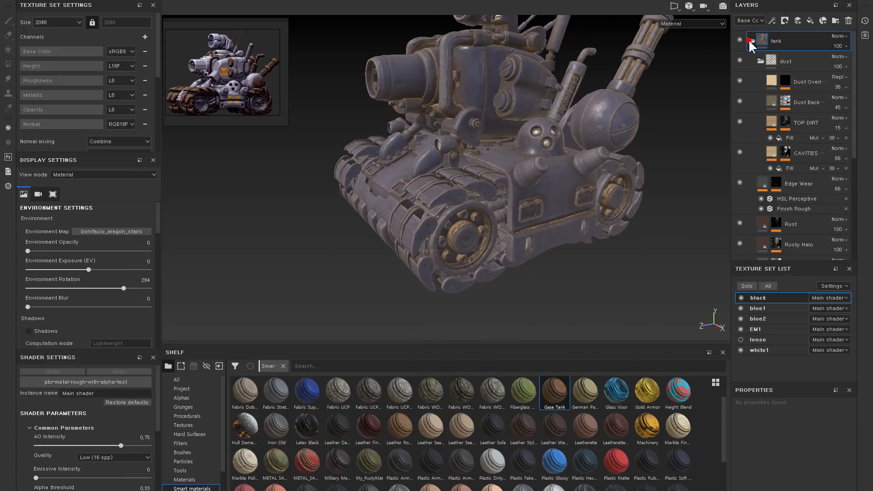
Step: Collapse and hide the dust folder, and hide the layers from Rust down to Dirt, keeping Base shown
{"action": "left_click", "coordinate": [740, 141]}
{"action": "left_click", "coordinate": [740, 163]}
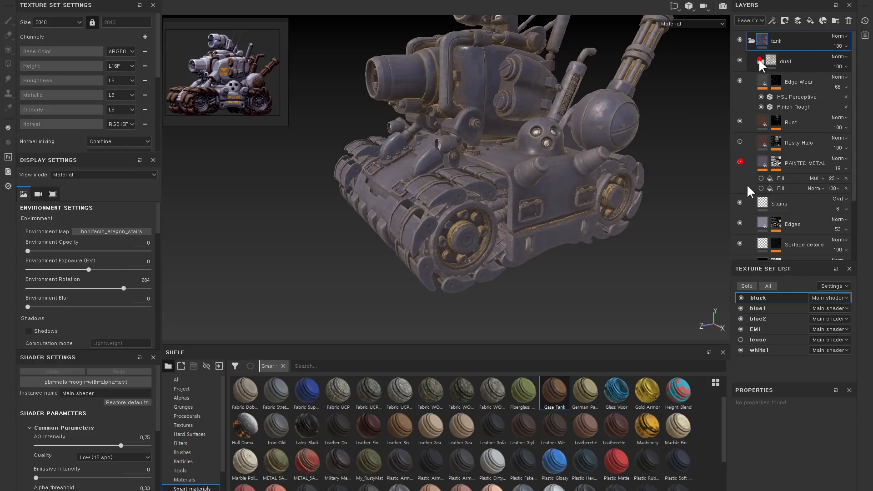
{"action": "scroll", "coordinate": [746, 186], "scroll_direction": "down", "scroll_amount": 3}
{"action": "left_click", "coordinate": [740, 125]}
{"action": "scroll", "coordinate": [740, 139], "scroll_direction": "up", "scroll_amount": 3}
{"action": "left_click", "coordinate": [741, 163]}
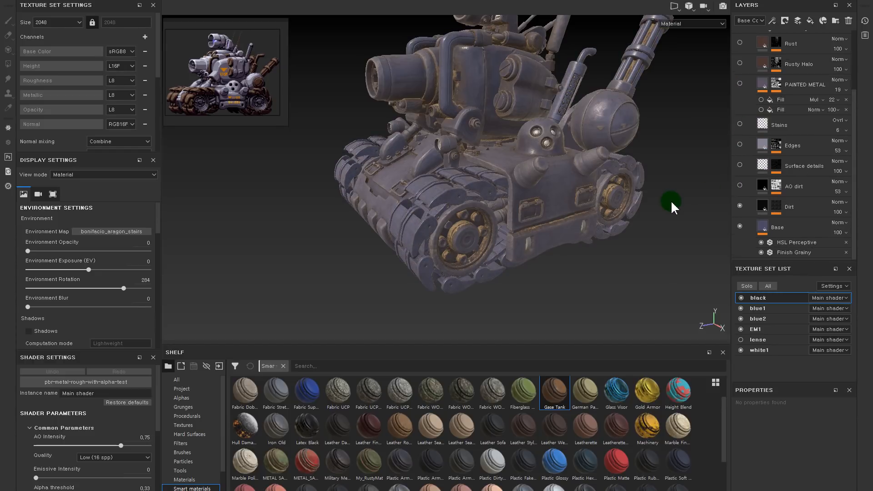
{"action": "left_click_drag", "start_coordinate": [670, 200], "coordinate": [676, 202], "text": "alt"}
{"action": "left_click", "coordinate": [740, 206]}
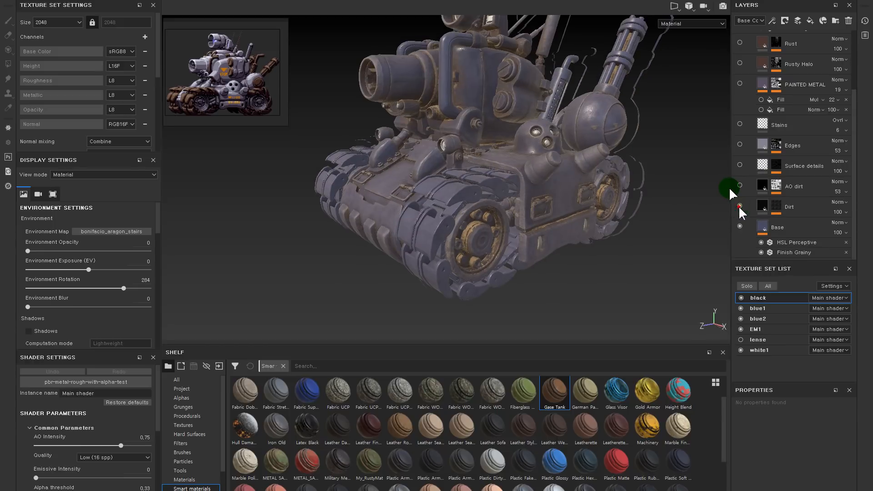
Step: Turn off the HSL Perceptive filter on the Base layer
{"action": "left_click", "coordinate": [791, 243]}
{"action": "left_click_drag", "start_coordinate": [523, 241], "coordinate": [532, 254], "text": "alt"}
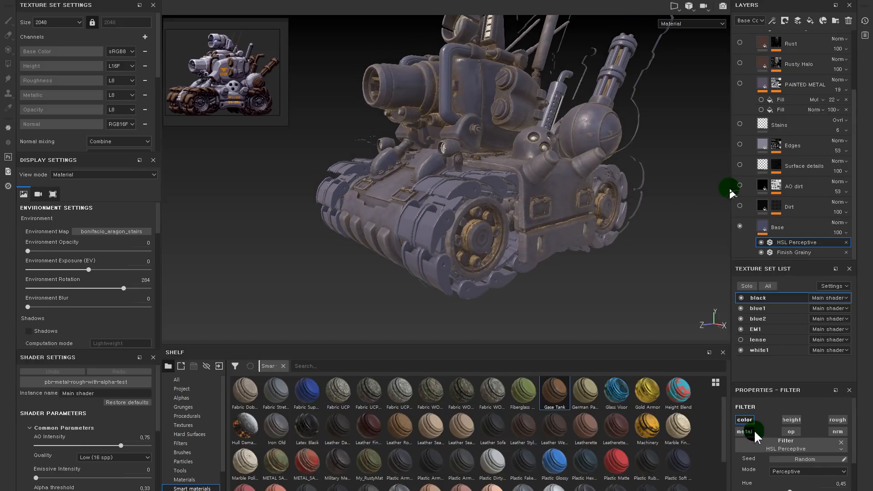
{"action": "left_click", "coordinate": [762, 242]}
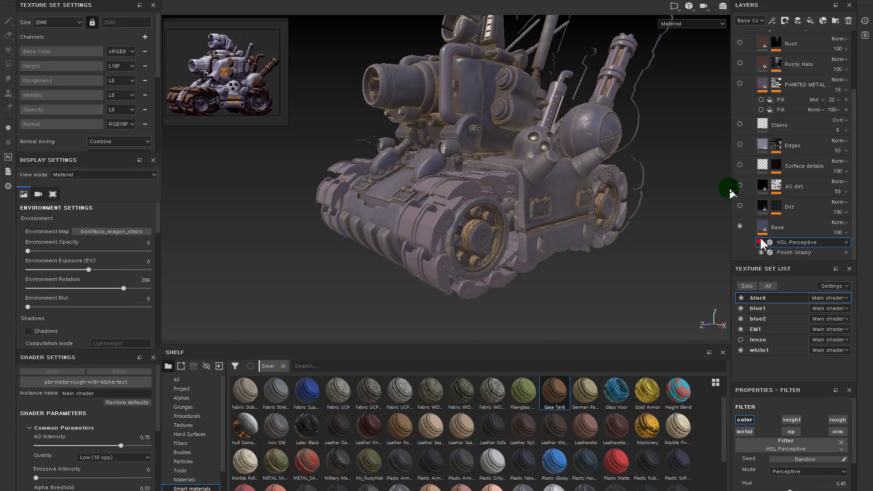
Step: Set the Base layer's base color to the dark brown sampled from the tracks in the reference image
{"action": "left_click", "coordinate": [762, 227]}
{"action": "left_click", "coordinate": [794, 430]}
{"action": "right_click", "coordinate": [807, 327]}
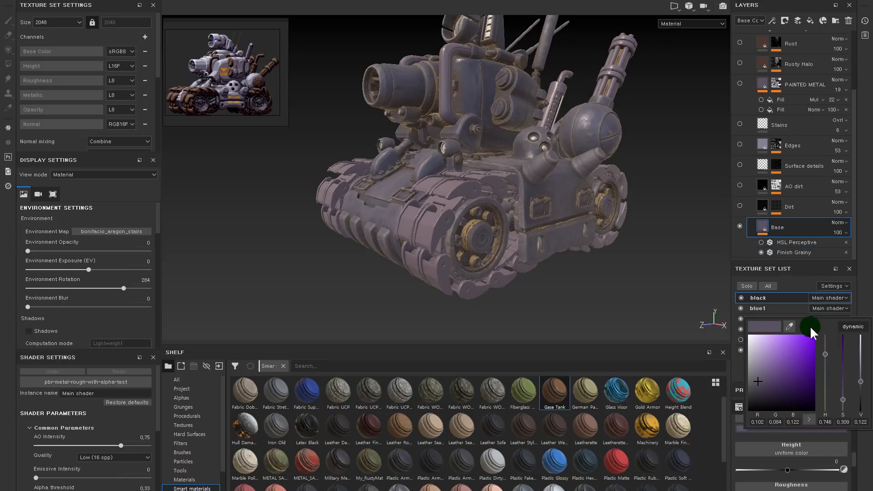
{"action": "left_click_drag", "start_coordinate": [790, 326], "coordinate": [190, 95]}
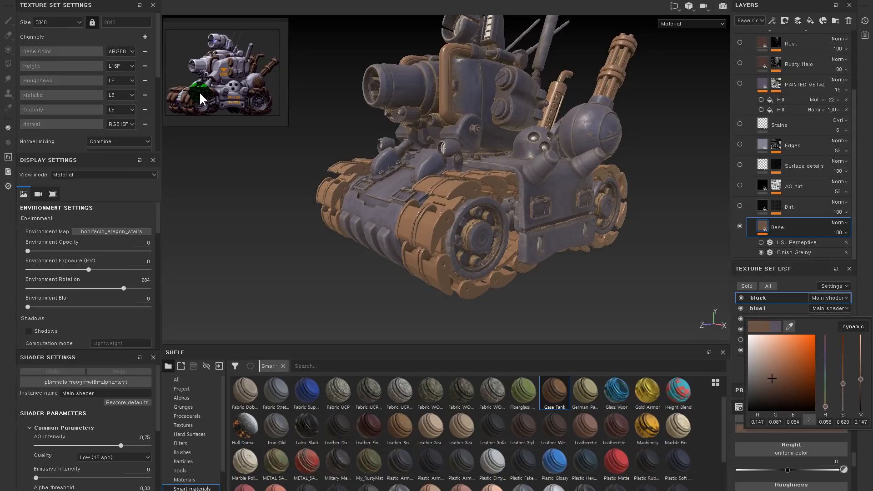
{"action": "scroll", "coordinate": [200, 92], "scroll_direction": "up", "scroll_amount": 6}
{"action": "middle_click_drag", "start_coordinate": [203, 91], "coordinate": [234, 104]}
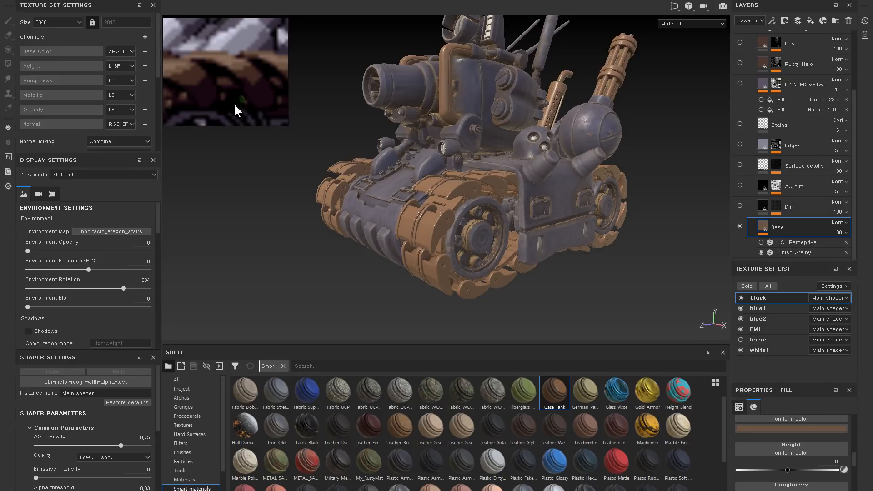
{"action": "left_click", "coordinate": [785, 428]}
{"action": "left_click_drag", "start_coordinate": [790, 321], "coordinate": [282, 121]}
{"action": "scroll", "coordinate": [263, 86], "scroll_direction": "down", "scroll_amount": 5}
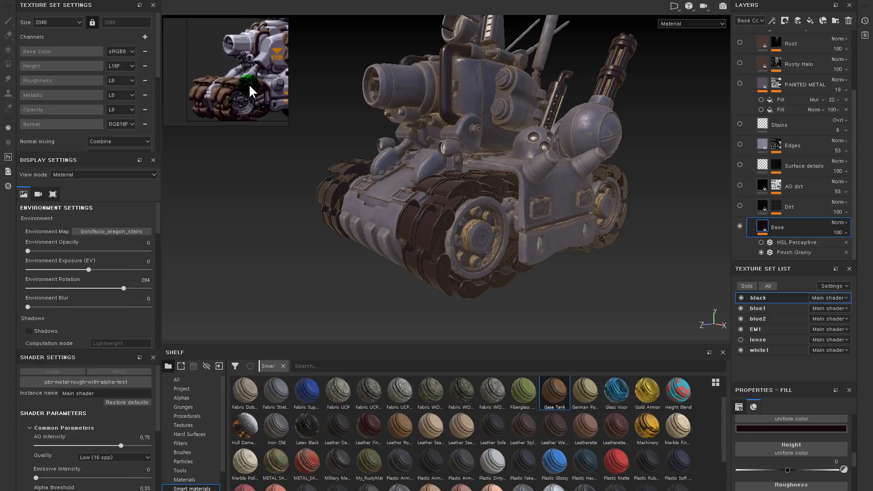
Step: Show the Dirt, AO dirt, Surface details and Edges layers over the new Base color
{"action": "mouse_move", "coordinate": [663, 250]}
{"action": "left_mouse_down", "text": "alt"}
{"action": "mouse_move", "coordinate": [594, 241]}
{"action": "mouse_move", "coordinate": [605, 288]}
{"action": "mouse_move", "coordinate": [530, 195]}
{"action": "mouse_move", "coordinate": [467, 228]}
{"action": "mouse_move", "coordinate": [555, 236]}
{"action": "left_mouse_up", "text": "alt"}
{"action": "left_click", "coordinate": [791, 226]}
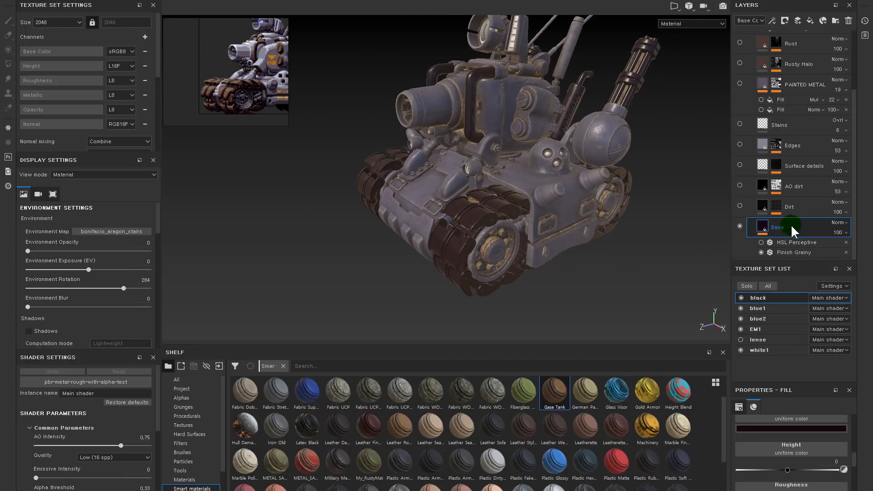
{"action": "left_click", "coordinate": [740, 205]}
{"action": "right_click_drag", "start_coordinate": [487, 163], "coordinate": [574, 174], "text": "alt"}
{"action": "left_click_drag", "start_coordinate": [574, 173], "coordinate": [560, 231], "text": "alt"}
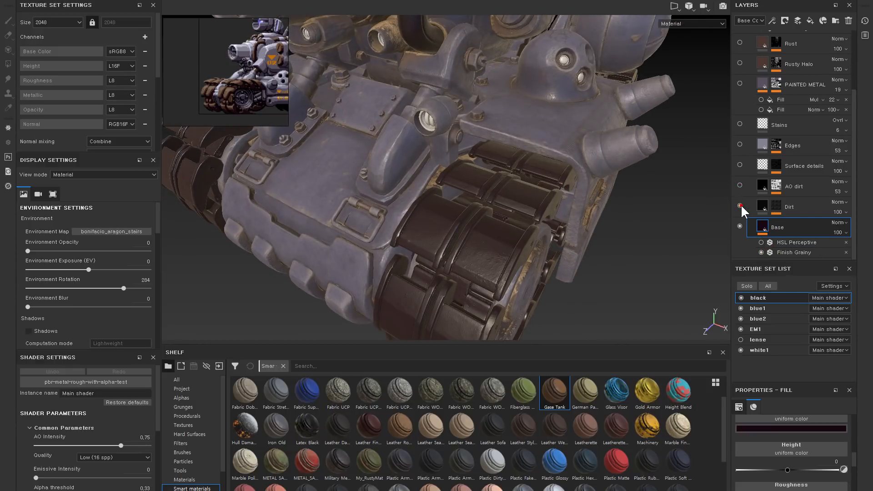
{"action": "left_click", "coordinate": [739, 186]}
{"action": "left_click", "coordinate": [741, 143]}
{"action": "left_click", "coordinate": [740, 144]}
{"action": "left_click", "coordinate": [741, 143]}
{"action": "left_click_drag", "start_coordinate": [627, 187], "coordinate": [619, 158], "text": "alt"}
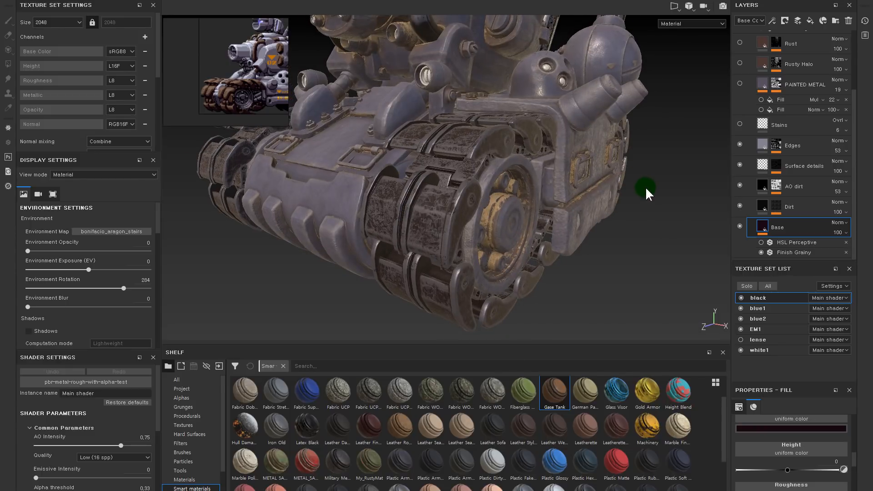
Step: Set the Grunge Amount of the Edges mask's MG Metal Edge Wear generator to 0.35
{"action": "left_click", "coordinate": [778, 141]}
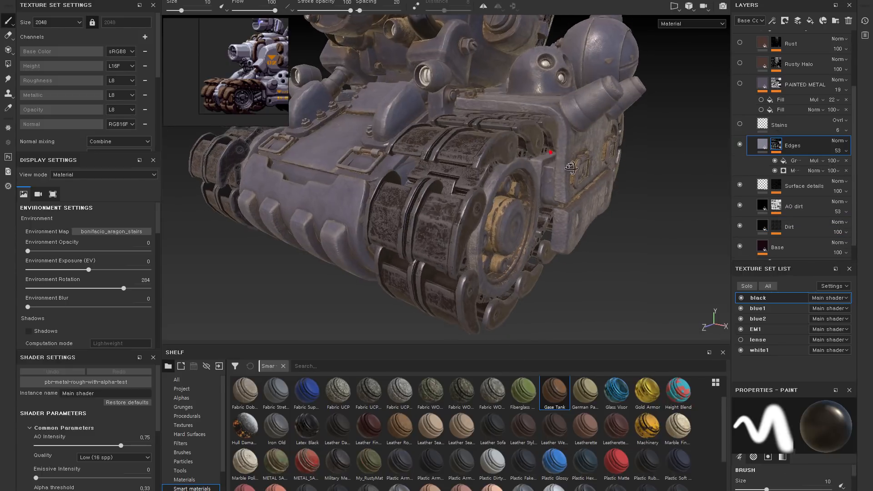
{"action": "left_click", "coordinate": [798, 169]}
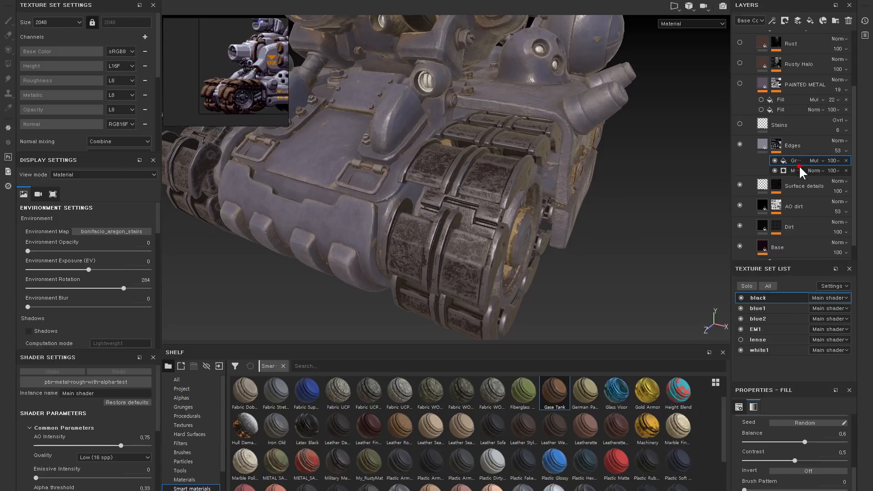
{"action": "left_click_drag", "start_coordinate": [795, 477], "coordinate": [775, 481]}
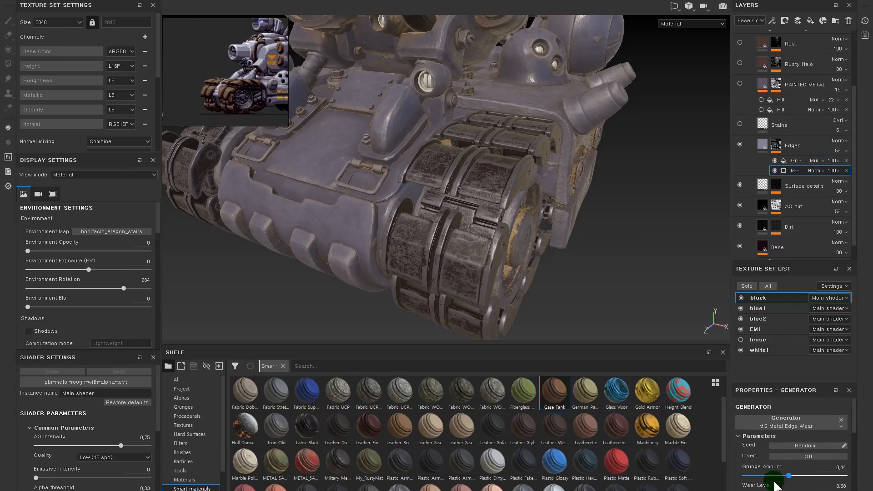
{"action": "left_click", "coordinate": [773, 160]}
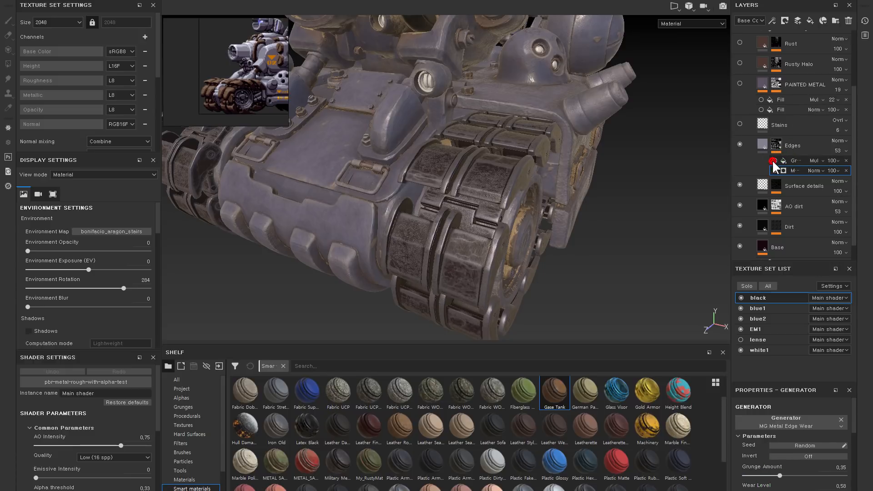
{"action": "left_click_drag", "start_coordinate": [605, 196], "coordinate": [541, 173], "text": "alt"}
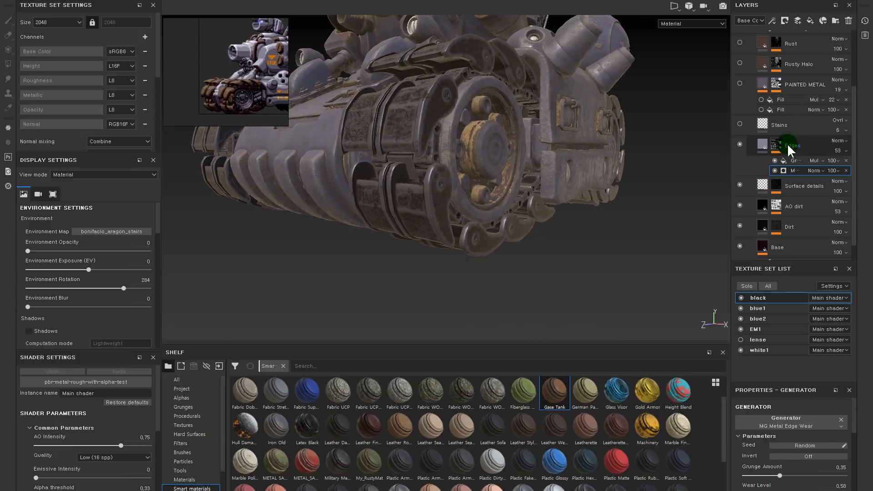
Step: Enlarge the properties area and compare the tracks with the Edges layer hidden and shown
{"action": "left_click", "coordinate": [773, 144]}
{"action": "left_click_drag", "start_coordinate": [611, 119], "coordinate": [545, 139], "text": "alt"}
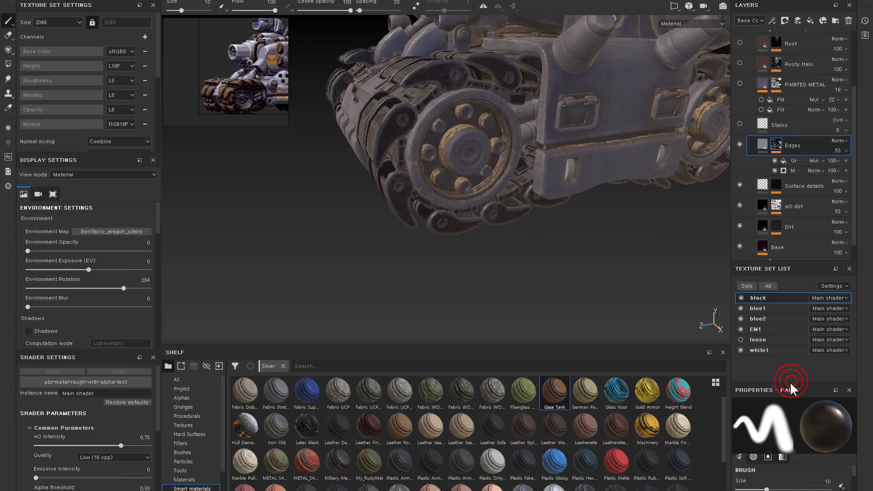
{"action": "left_click_drag", "start_coordinate": [786, 382], "coordinate": [787, 333]}
{"action": "left_click", "coordinate": [741, 144]}
{"action": "left_click_drag", "start_coordinate": [428, 119], "coordinate": [525, 126], "text": "alt"}
{"action": "middle_click_drag", "start_coordinate": [456, 109], "coordinate": [495, 141], "text": "alt"}
{"action": "left_click", "coordinate": [741, 145]}
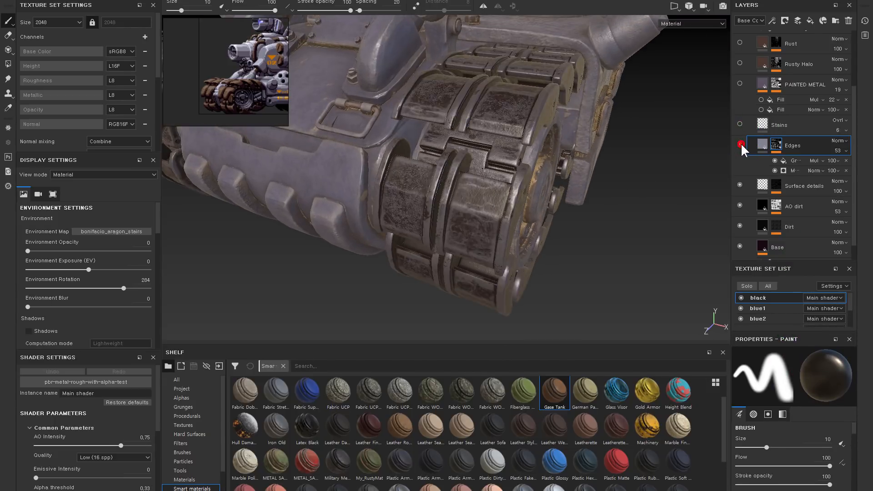
Step: Change the Edges layer's base color to black
{"action": "left_click", "coordinate": [760, 144]}
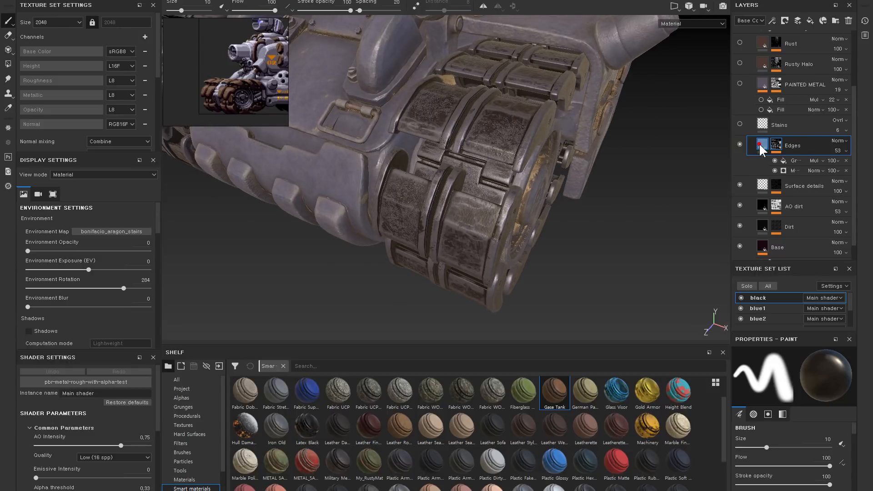
{"action": "left_click", "coordinate": [782, 472]}
{"action": "left_click_drag", "start_coordinate": [757, 437], "coordinate": [717, 481]}
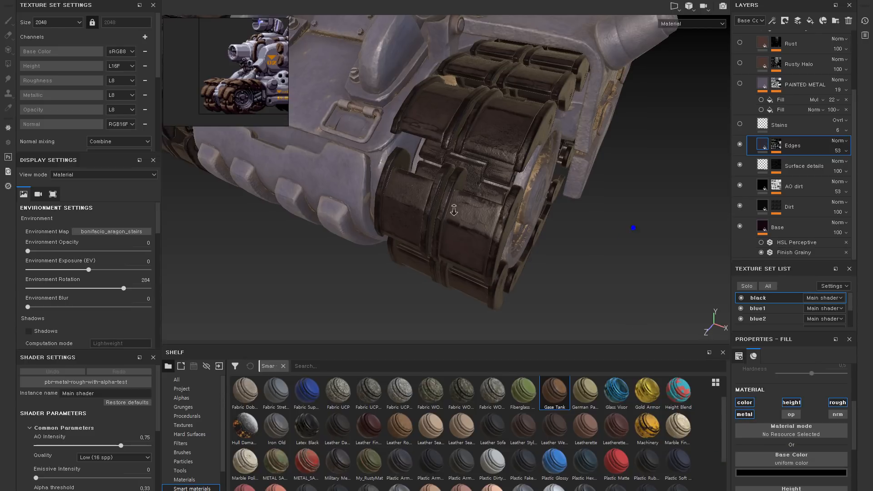
Step: Lower the Edges layer's opacity to 23 while checking the dark edges on the tracks
{"action": "right_click_drag", "start_coordinate": [454, 210], "coordinate": [387, 204], "text": "alt"}
{"action": "middle_click_drag", "start_coordinate": [500, 223], "coordinate": [555, 199], "text": "alt"}
{"action": "left_click_drag", "start_coordinate": [553, 196], "coordinate": [484, 214], "text": "alt"}
{"action": "right_click_drag", "start_coordinate": [505, 126], "coordinate": [568, 141], "text": "alt"}
{"action": "left_click", "coordinate": [834, 150]}
{"action": "mouse_move", "coordinate": [830, 164]}
{"action": "left_mouse_down"}
{"action": "mouse_move", "coordinate": [850, 165]}
{"action": "mouse_move", "coordinate": [842, 169]}
{"action": "left_mouse_up"}
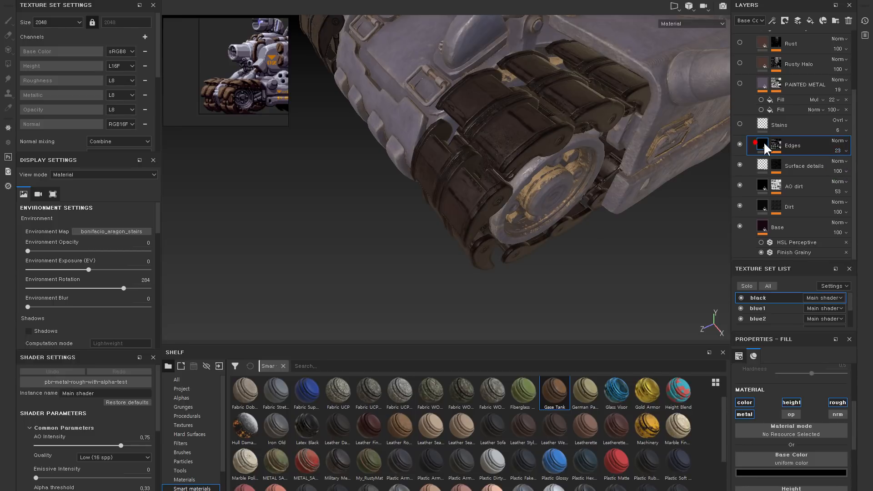
Step: Set both the Metallic and Roughness of the Edges layer to 0.5752
{"action": "scroll", "coordinate": [773, 403], "scroll_direction": "down", "scroll_amount": 3}
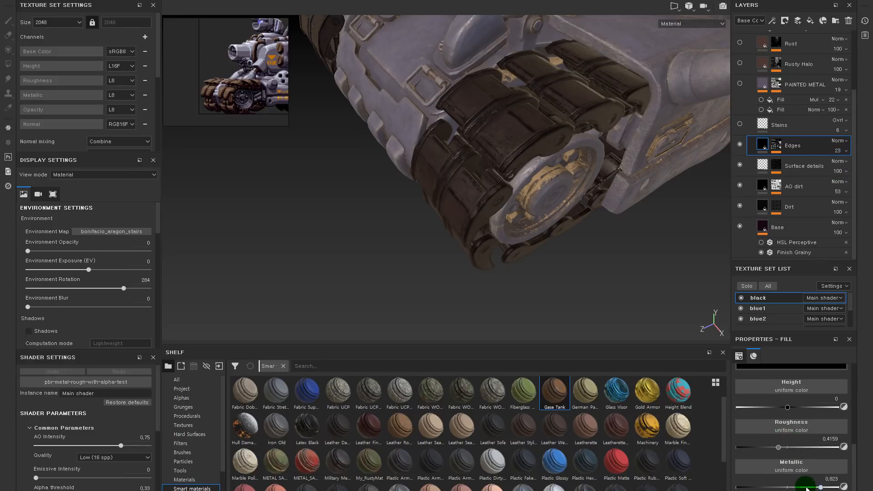
{"action": "left_click_drag", "start_coordinate": [782, 486], "coordinate": [794, 488]}
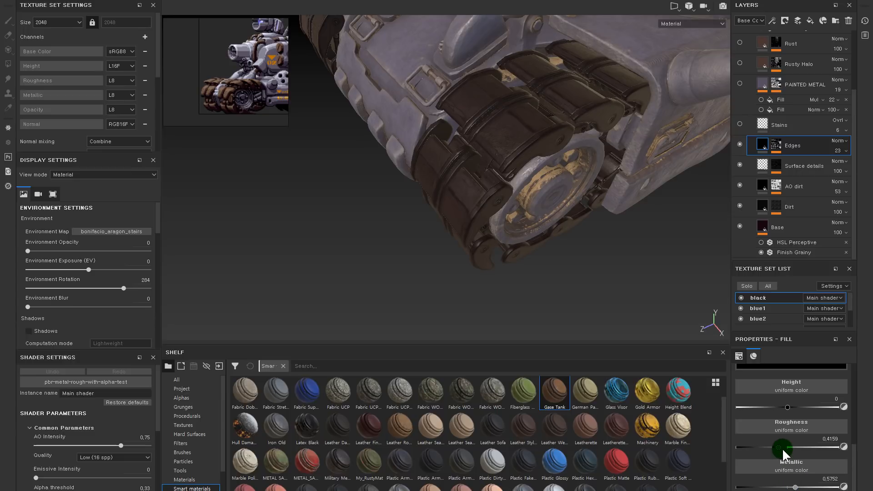
{"action": "left_click_drag", "start_coordinate": [800, 448], "coordinate": [795, 448]}
{"action": "left_click_drag", "start_coordinate": [458, 137], "coordinate": [531, 138], "text": "alt"}
{"action": "left_click", "coordinate": [795, 446]}
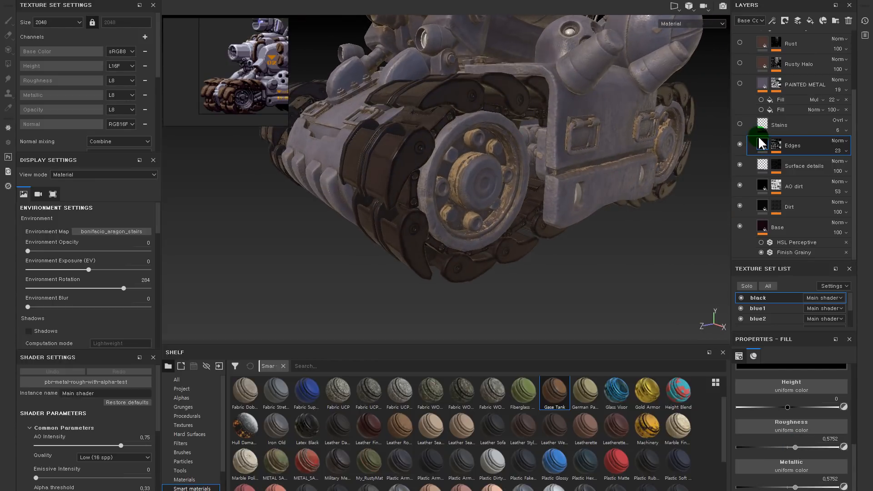
Step: Show the Stains layer and compare its effect on the tracks up close
{"action": "left_click", "coordinate": [740, 124]}
{"action": "left_click_drag", "start_coordinate": [506, 131], "coordinate": [546, 150], "text": "alt"}
{"action": "right_click_drag", "start_coordinate": [505, 129], "coordinate": [602, 177], "text": "alt"}
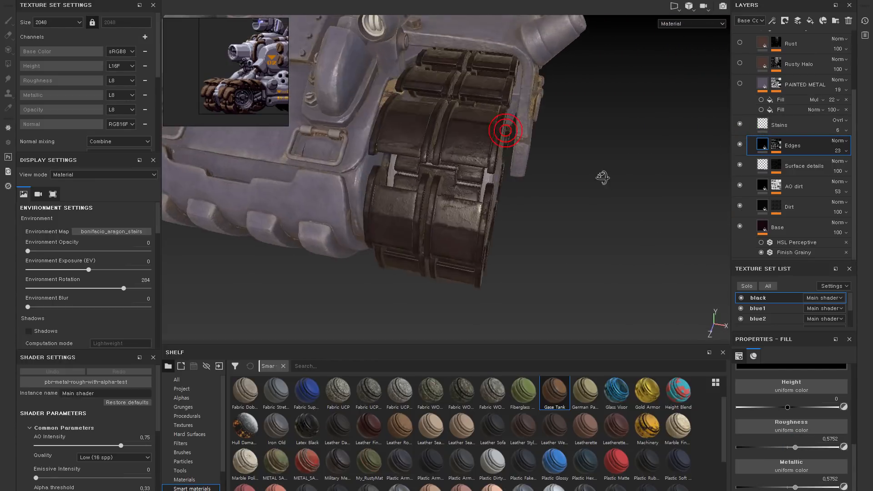
{"action": "middle_click_drag", "start_coordinate": [541, 138], "coordinate": [627, 182], "text": "alt"}
{"action": "left_click", "coordinate": [741, 123]}
{"action": "left_click", "coordinate": [740, 124]}
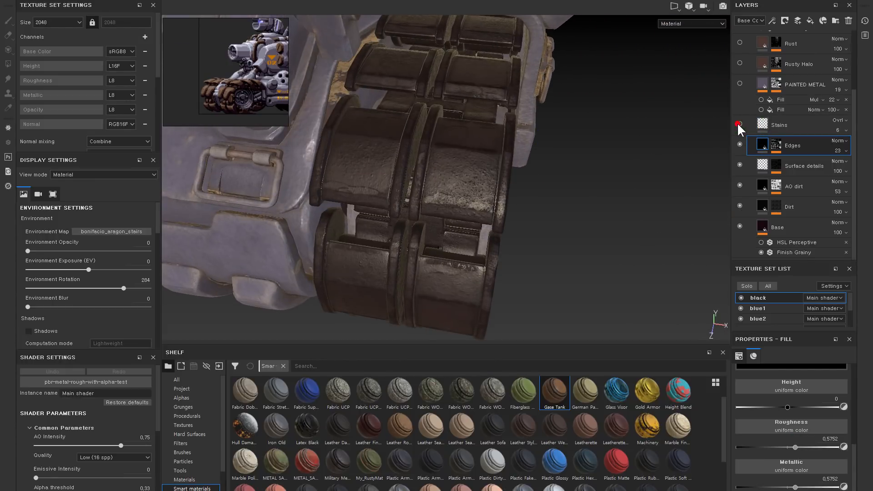
Step: Show the PAINTED METAL layer and reduce its opacity to 1
{"action": "left_click", "coordinate": [739, 80]}
{"action": "left_click", "coordinate": [739, 80]}
{"action": "left_click", "coordinate": [738, 79]}
{"action": "left_click_drag", "start_coordinate": [670, 168], "coordinate": [584, 101], "text": "alt"}
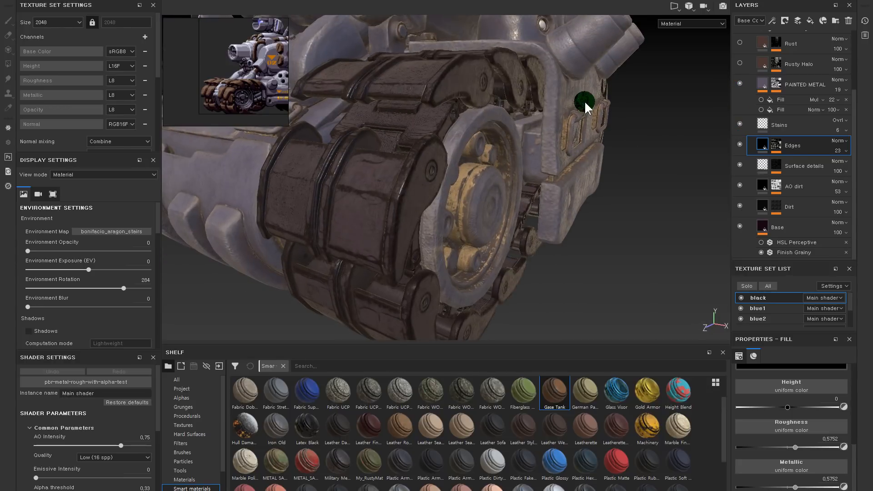
{"action": "left_click", "coordinate": [740, 82]}
{"action": "left_click", "coordinate": [740, 82]}
{"action": "left_click", "coordinate": [836, 89]}
{"action": "left_click_drag", "start_coordinate": [836, 97], "coordinate": [829, 108]}
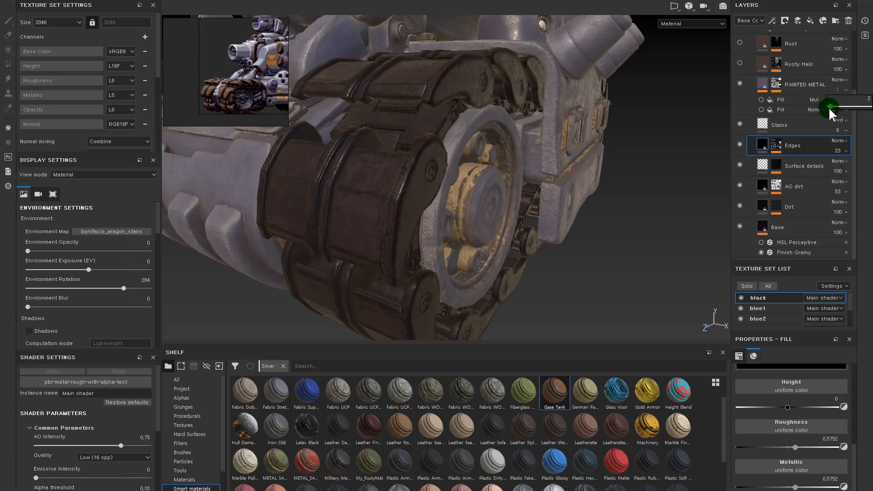
Step: Change the PAINTED METAL layer's base color to grey, starting from the dark brown sampled off the track
{"action": "left_click", "coordinate": [762, 84]}
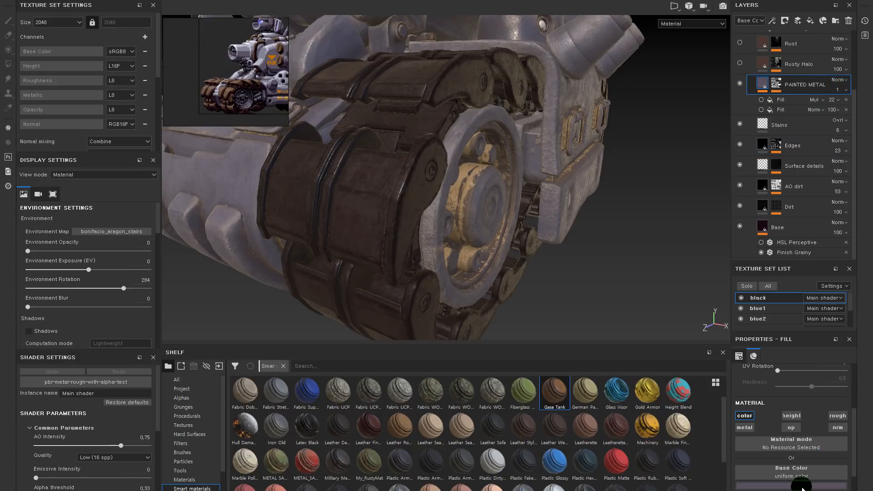
{"action": "left_click", "coordinate": [802, 486]}
{"action": "left_click", "coordinate": [789, 384]}
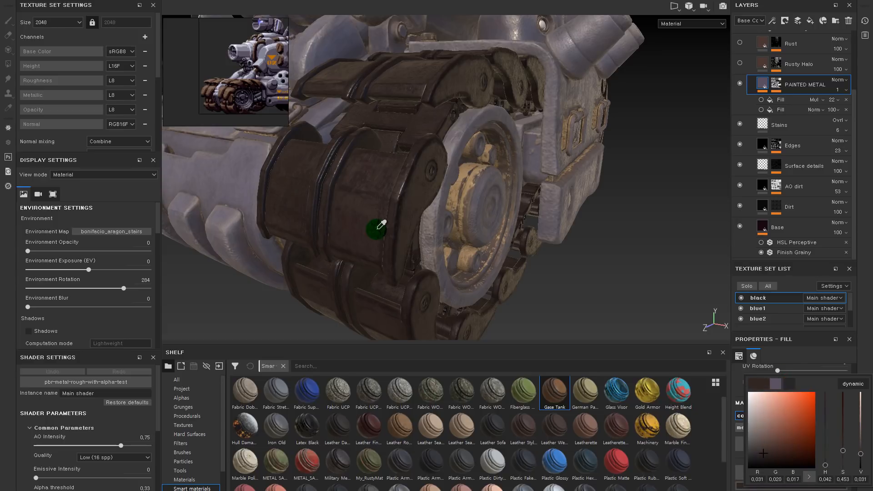
{"action": "left_click_drag", "start_coordinate": [773, 442], "coordinate": [753, 428]}
{"action": "left_click_drag", "start_coordinate": [460, 219], "coordinate": [485, 257], "text": "alt"}
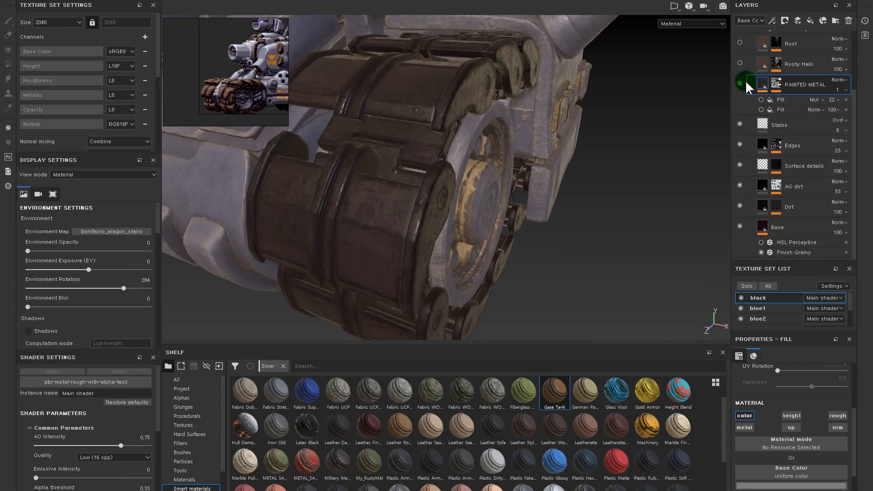
Step: Delete the Rusty Halo and Rust layers from the tank folder
{"action": "left_click", "coordinate": [739, 62]}
{"action": "left_click", "coordinate": [739, 43]}
{"action": "left_click", "coordinate": [754, 62]}
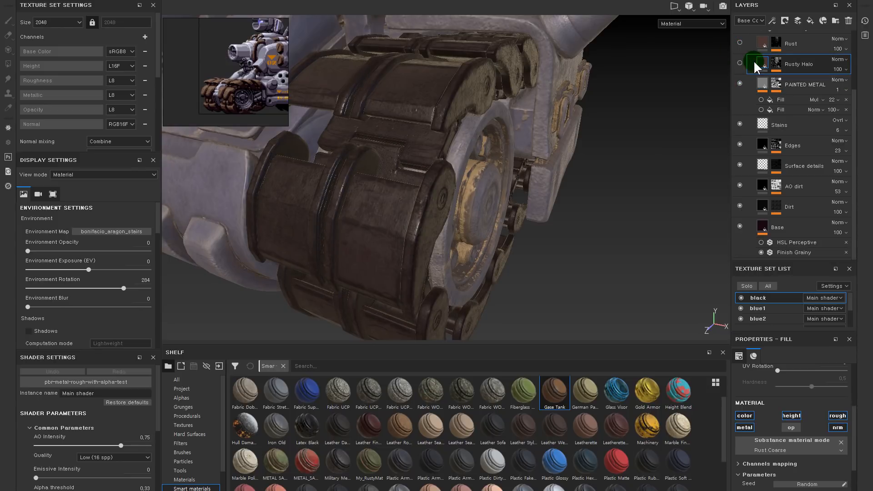
{"action": "key", "text": "Delete"}
{"action": "left_click", "coordinate": [758, 64]}
{"action": "key", "text": "Delete"}
Step: Set the Global Balance of the Edge Wear layer's mask generator to 0.41
{"action": "scroll", "coordinate": [758, 174], "scroll_direction": "up", "scroll_amount": 2}
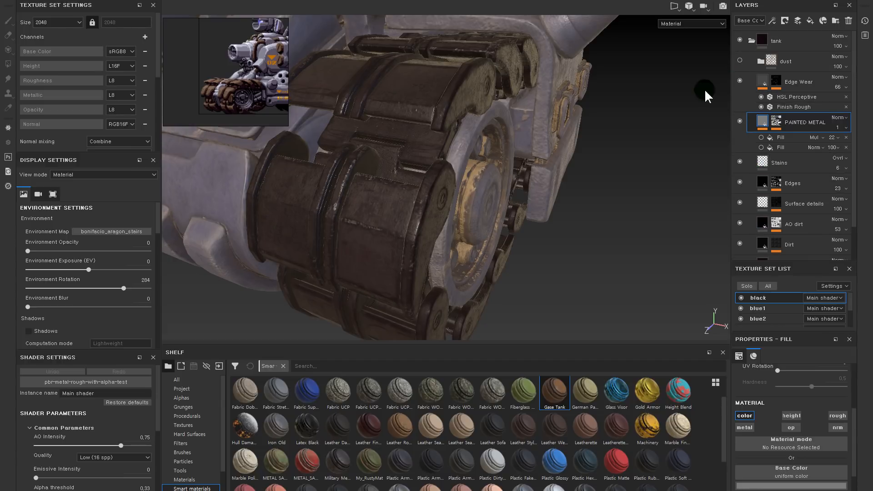
{"action": "right_click_drag", "start_coordinate": [704, 90], "coordinate": [519, 217], "text": "alt"}
{"action": "left_click", "coordinate": [792, 82]}
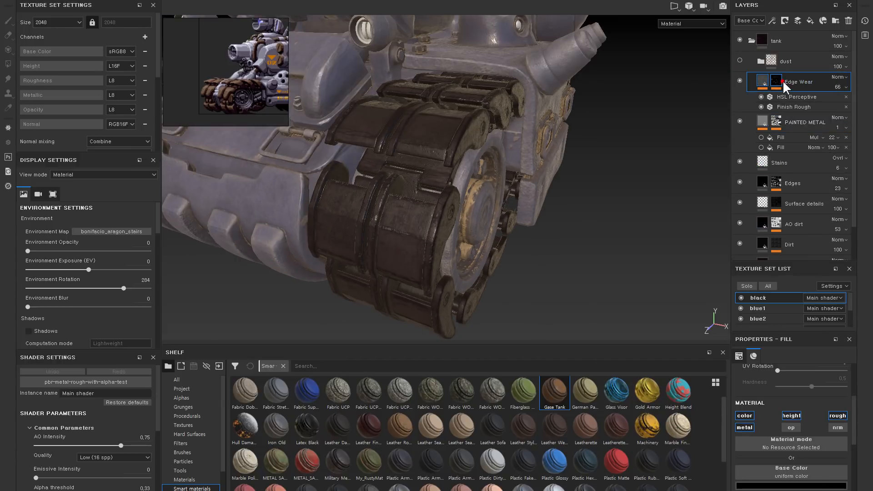
{"action": "left_click", "coordinate": [778, 81]}
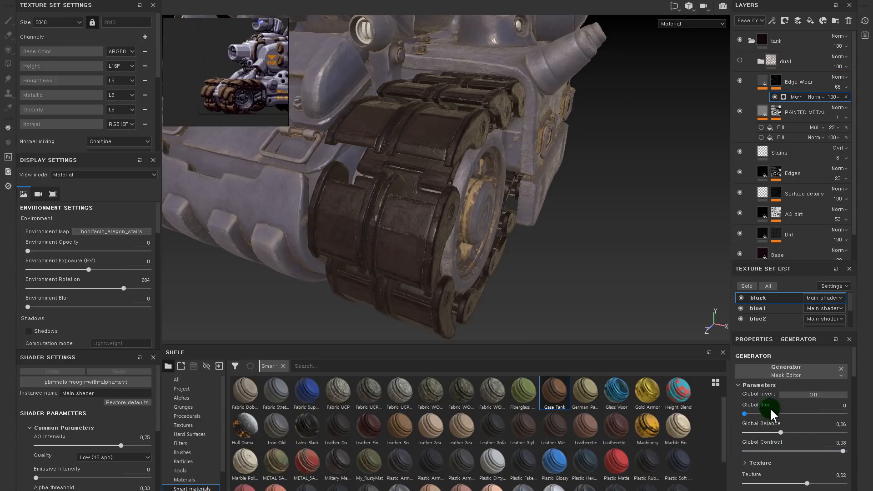
{"action": "left_click_drag", "start_coordinate": [782, 429], "coordinate": [787, 428]}
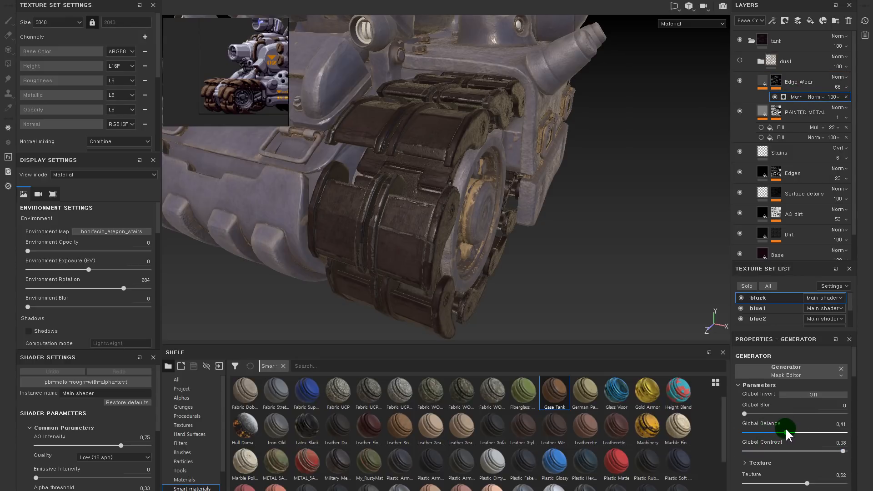
Step: Show the dust folder and compare its effect on the tracks up close
{"action": "left_click_drag", "start_coordinate": [571, 216], "coordinate": [482, 194], "text": "alt"}
{"action": "right_click_drag", "start_coordinate": [501, 154], "coordinate": [605, 112], "text": "alt"}
{"action": "left_click", "coordinate": [741, 59]}
{"action": "left_click", "coordinate": [741, 58]}
{"action": "left_click", "coordinate": [759, 58]}
{"action": "left_click", "coordinate": [738, 58]}
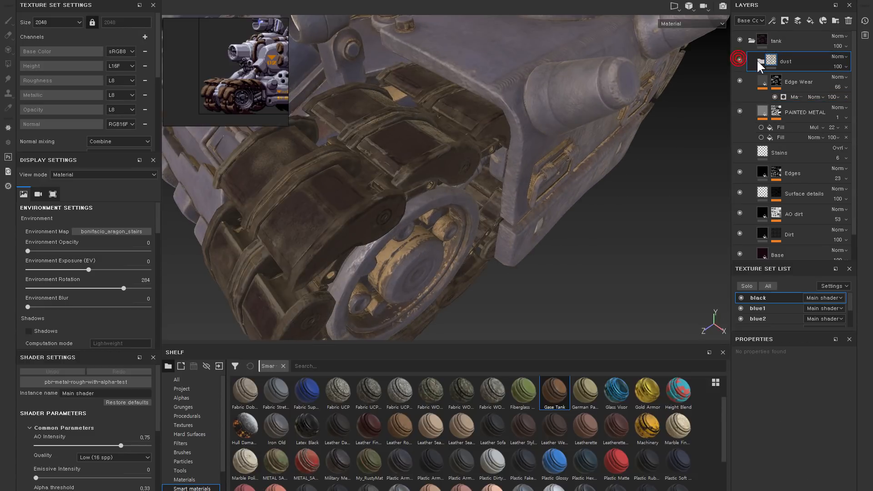
Step: Expand the dust folder and hide its Dust Overlay, Dust Back, TOP DIRT and CAVITIES layers one by one
{"action": "left_click", "coordinate": [758, 61]}
{"action": "left_click", "coordinate": [739, 82]}
{"action": "left_click", "coordinate": [740, 101]}
{"action": "left_click", "coordinate": [740, 121]}
{"action": "left_click", "coordinate": [742, 151]}
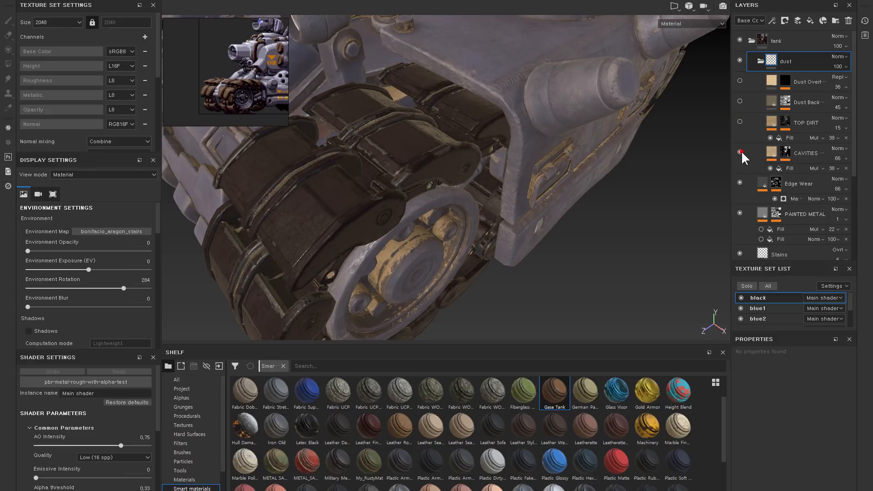
{"action": "left_click", "coordinate": [741, 152]}
Step: Show the TOP DIRT layer and toggle the other layers in the dust folder to compare them on the tracks
{"action": "left_click", "coordinate": [738, 117]}
{"action": "left_click_drag", "start_coordinate": [459, 200], "coordinate": [507, 176], "text": "alt"}
{"action": "left_click", "coordinate": [740, 122]}
{"action": "left_click", "coordinate": [739, 101]}
{"action": "left_click", "coordinate": [741, 79]}
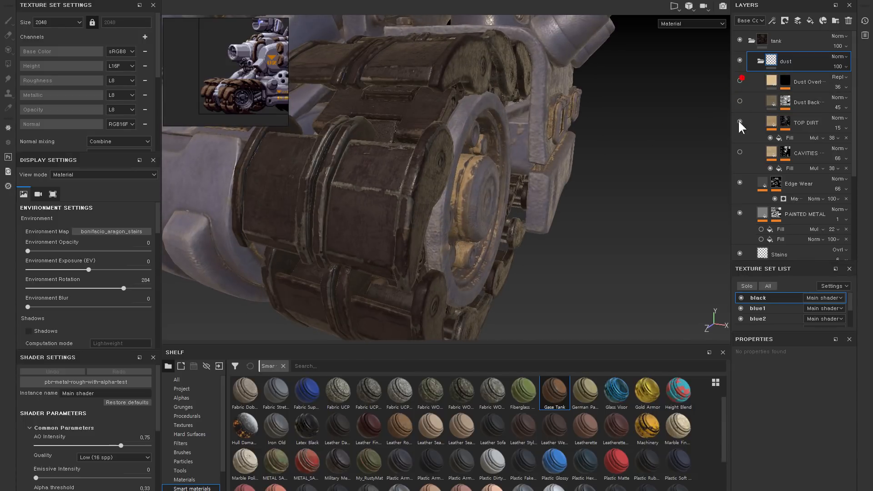
{"action": "left_click", "coordinate": [737, 150]}
{"action": "left_click", "coordinate": [737, 150]}
{"action": "left_click_drag", "start_coordinate": [384, 166], "coordinate": [402, 165], "text": "alt"}
{"action": "right_click_drag", "start_coordinate": [403, 165], "coordinate": [366, 200], "text": "alt"}
Step: Delete the CAVITIES, Dust Back and Dust Overlay layers from the dust folder
{"action": "left_click", "coordinate": [774, 151]}
{"action": "left_click", "coordinate": [771, 101], "text": "ctrl"}
{"action": "left_click", "coordinate": [771, 80], "text": "ctrl"}
{"action": "key", "text": "Delete"}
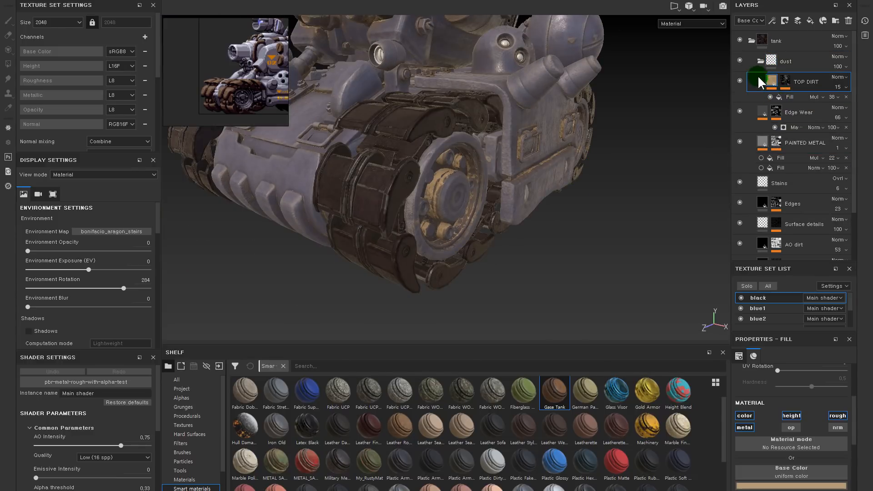
{"action": "key", "text": "Delete"}
Step: Examine the track material from several angles while rotating the environment lighting to 335
{"action": "left_click_drag", "start_coordinate": [467, 101], "coordinate": [530, 139], "text": "alt"}
{"action": "right_click_drag", "start_coordinate": [476, 135], "coordinate": [552, 156], "text": "shift"}
{"action": "right_click_drag", "start_coordinate": [441, 77], "coordinate": [557, 218], "text": "alt"}
{"action": "left_click_drag", "start_coordinate": [557, 218], "coordinate": [548, 291], "text": "alt"}
{"action": "middle_click_drag", "start_coordinate": [553, 259], "coordinate": [561, 176], "text": "alt"}
{"action": "right_click_drag", "start_coordinate": [598, 207], "coordinate": [577, 187], "text": "alt"}
{"action": "left_click_drag", "start_coordinate": [552, 232], "coordinate": [483, 160], "text": "alt"}
{"action": "middle_click_drag", "start_coordinate": [491, 152], "coordinate": [483, 201], "text": "alt"}
{"action": "right_click_drag", "start_coordinate": [483, 201], "coordinate": [510, 218], "text": "shift"}
Step: Hide the Dirt layer and toggle the Edges layer to compare its effect on the tracks
{"action": "scroll", "coordinate": [774, 186], "scroll_direction": "down", "scroll_amount": 2}
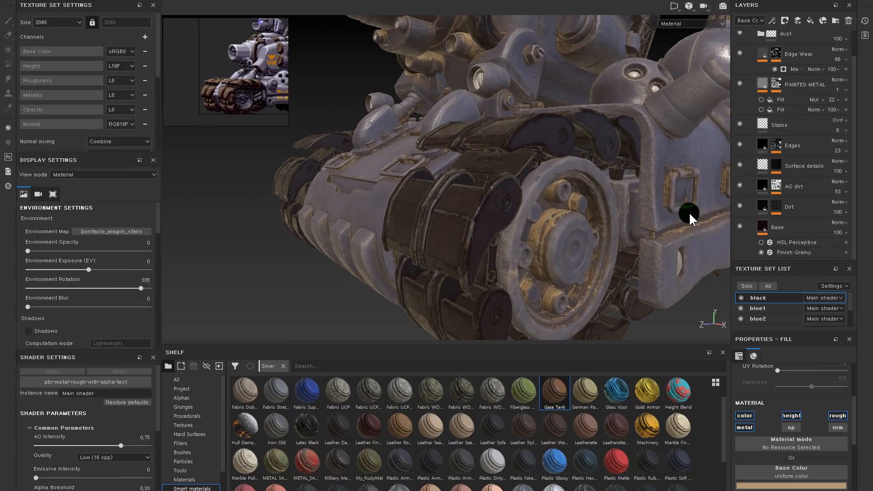
{"action": "left_click_drag", "start_coordinate": [693, 182], "coordinate": [723, 188], "text": "alt"}
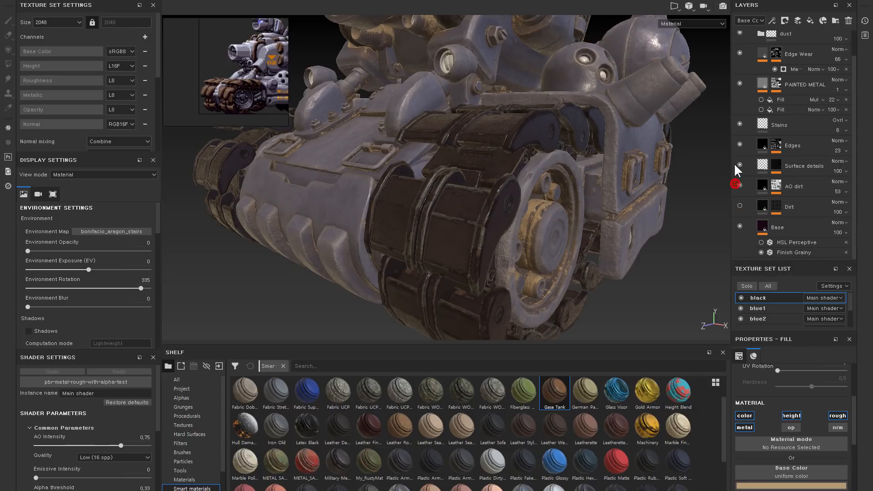
{"action": "left_click", "coordinate": [743, 144]}
{"action": "left_click", "coordinate": [743, 144]}
{"action": "left_click", "coordinate": [743, 143]}
{"action": "left_click", "coordinate": [743, 144]}
Step: Set the Edges layer's base color to a brown sampled from the tracks in the reference image
{"action": "left_click", "coordinate": [762, 150]}
{"action": "scroll", "coordinate": [782, 459], "scroll_direction": "down", "scroll_amount": 3}
{"action": "left_click", "coordinate": [791, 366]}
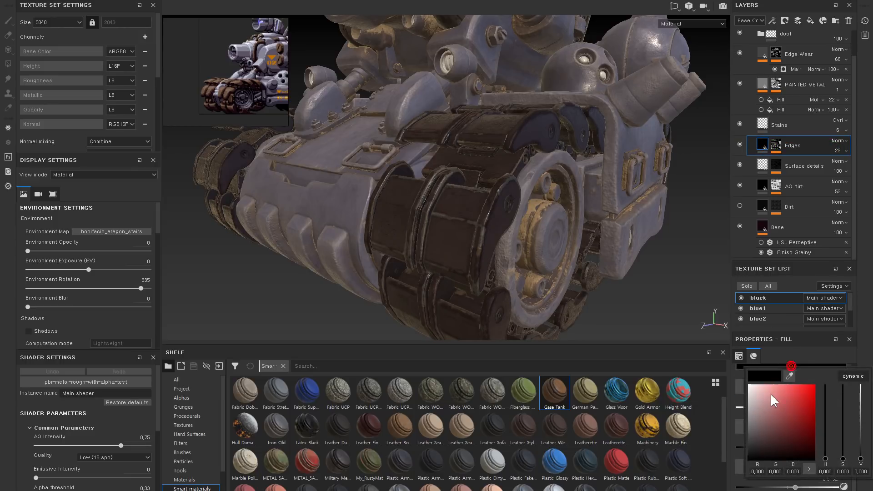
{"action": "left_click", "coordinate": [790, 375]}
{"action": "left_click", "coordinate": [226, 86]}
{"action": "left_click", "coordinate": [227, 87]}
Step: Examine the brown parts over the whole tank from several angles while rotating the environment lighting to 293
{"action": "left_click_drag", "start_coordinate": [541, 150], "coordinate": [564, 141], "text": "alt"}
{"action": "right_click_drag", "start_coordinate": [600, 168], "coordinate": [500, 157], "text": "alt"}
{"action": "left_click_drag", "start_coordinate": [580, 135], "coordinate": [436, 133], "text": "alt"}
{"action": "middle_click_drag", "start_coordinate": [480, 155], "coordinate": [481, 151], "text": "alt"}
{"action": "left_click_drag", "start_coordinate": [464, 143], "coordinate": [493, 140], "text": "alt"}
{"action": "right_click_drag", "start_coordinate": [454, 135], "coordinate": [501, 148], "text": "shift"}
{"action": "right_click_drag", "start_coordinate": [482, 121], "coordinate": [512, 109], "text": "alt"}
{"action": "left_click_drag", "start_coordinate": [482, 111], "coordinate": [521, 125], "text": "alt"}
{"action": "right_click_drag", "start_coordinate": [549, 135], "coordinate": [462, 120], "text": "shift"}
{"action": "middle_click_drag", "start_coordinate": [514, 137], "coordinate": [495, 250], "text": "alt"}
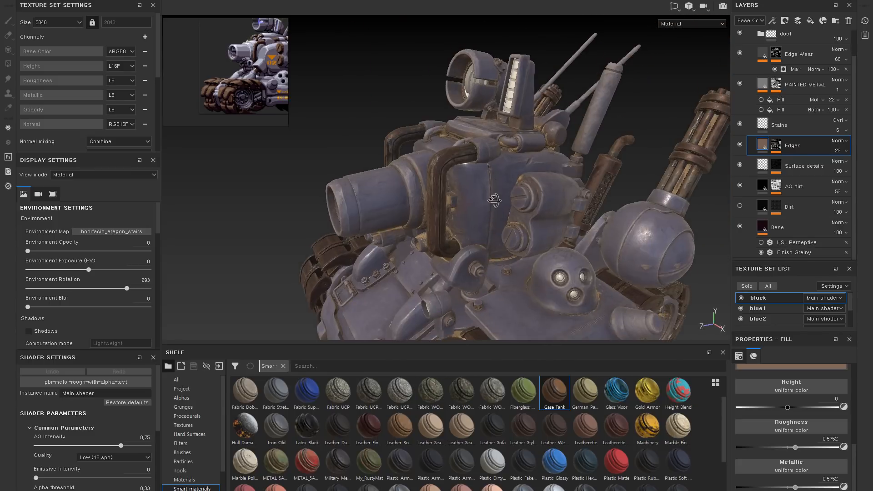
{"action": "left_click_drag", "start_coordinate": [495, 201], "coordinate": [516, 190], "text": "alt"}
{"action": "middle_click_drag", "start_coordinate": [505, 187], "coordinate": [538, 177], "text": "alt"}
{"action": "right_click_drag", "start_coordinate": [600, 200], "coordinate": [559, 189], "text": "alt"}
{"action": "left_click_drag", "start_coordinate": [496, 180], "coordinate": [455, 160], "text": "alt"}
{"action": "middle_click_drag", "start_coordinate": [459, 159], "coordinate": [602, 215], "text": "alt"}
{"action": "left_click_drag", "start_coordinate": [601, 214], "coordinate": [522, 177], "text": "alt"}
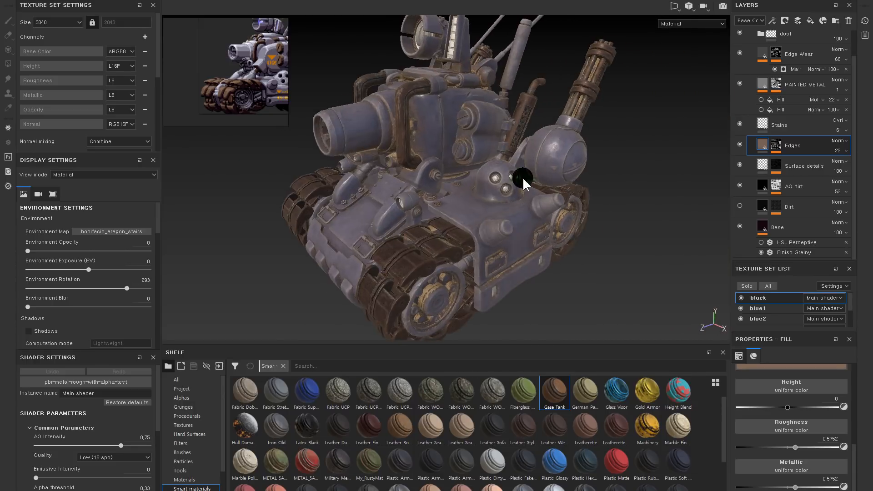
{"action": "middle_click_drag", "start_coordinate": [523, 177], "coordinate": [501, 177], "text": "alt"}
{"action": "left_click_drag", "start_coordinate": [534, 166], "coordinate": [553, 157], "text": "alt"}
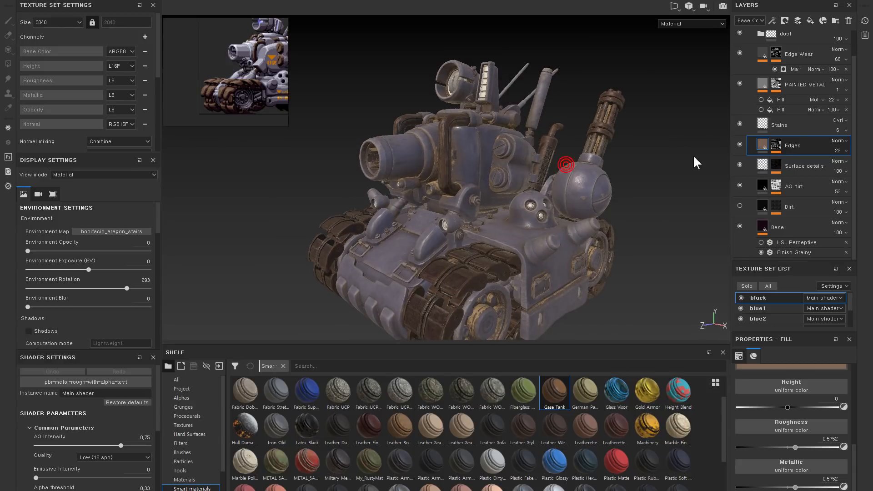
Step: Collapse the tank folder and enlarge the Texture Set List to show all texture sets
{"action": "scroll", "coordinate": [780, 171], "scroll_direction": "up", "scroll_amount": 2}
{"action": "left_click", "coordinate": [751, 43]}
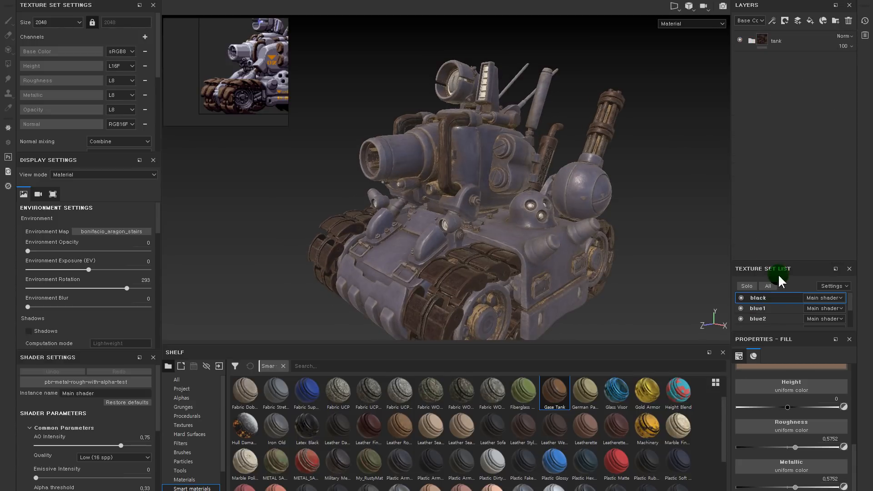
{"action": "left_click_drag", "start_coordinate": [784, 260], "coordinate": [785, 211]}
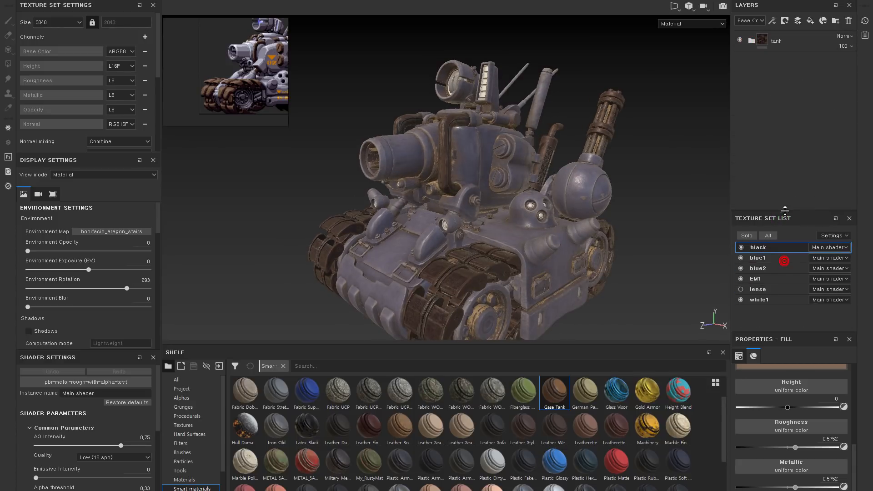
Step: Select the EM1 texture set and hide blue2, blue1, black and white1 to isolate its lamp parts
{"action": "left_click", "coordinate": [740, 279]}
{"action": "left_click", "coordinate": [741, 268]}
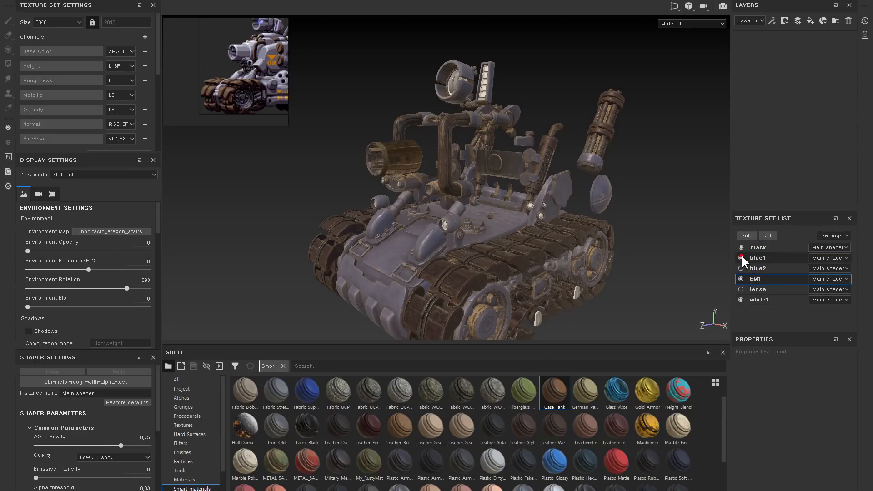
{"action": "left_click", "coordinate": [740, 258]}
{"action": "left_click", "coordinate": [741, 247]}
{"action": "left_click", "coordinate": [741, 300]}
{"action": "left_click", "coordinate": [739, 288]}
{"action": "mouse_move", "coordinate": [513, 170]}
{"action": "left_mouse_down", "text": "alt"}
{"action": "mouse_move", "coordinate": [462, 150]}
{"action": "mouse_move", "coordinate": [506, 162]}
{"action": "left_mouse_up", "text": "alt"}
{"action": "right_click_drag", "start_coordinate": [506, 162], "coordinate": [555, 217], "text": "alt"}
{"action": "left_click", "coordinate": [739, 288]}
{"action": "left_click_drag", "start_coordinate": [509, 196], "coordinate": [457, 176], "text": "alt"}
{"action": "right_click_drag", "start_coordinate": [456, 176], "coordinate": [478, 190], "text": "alt"}
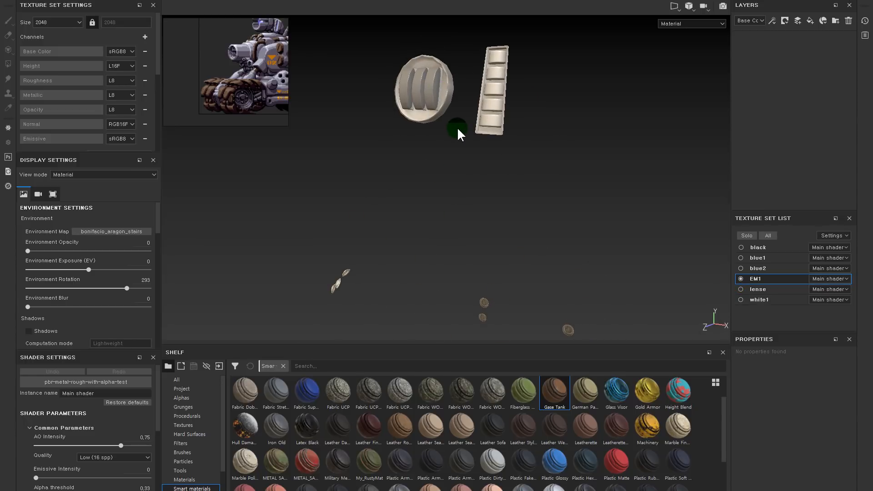
Step: Enlarge the turret in the reference image and toggle the lense texture set to compare it with the EM1 lamp parts
{"action": "scroll", "coordinate": [243, 60], "scroll_direction": "up", "scroll_amount": 4}
{"action": "middle_click_drag", "start_coordinate": [244, 56], "coordinate": [261, 69]}
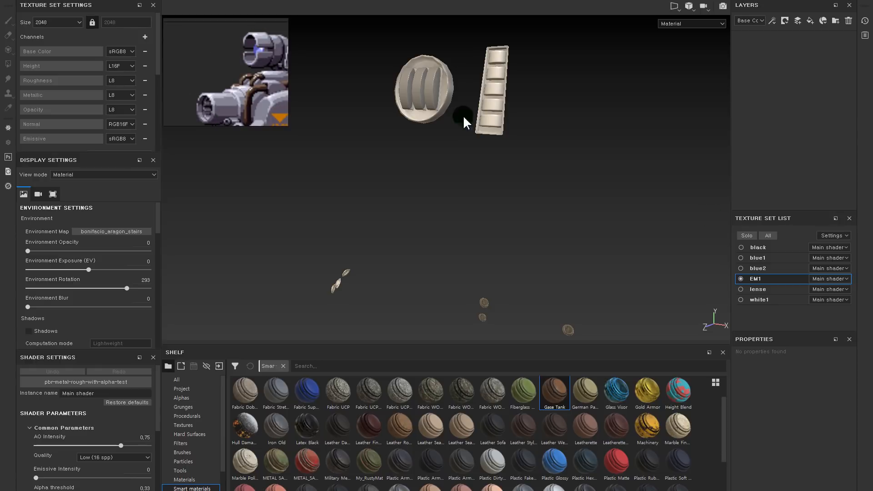
{"action": "left_click", "coordinate": [741, 289]}
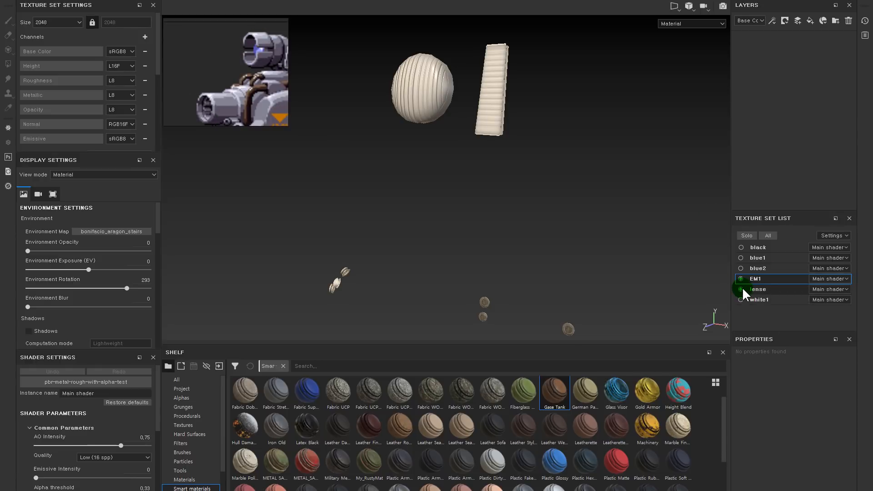
{"action": "left_click", "coordinate": [741, 290]}
{"action": "key", "text": "f"}
{"action": "scroll", "coordinate": [467, 190], "scroll_direction": "up", "scroll_amount": 3}
{"action": "left_click_drag", "start_coordinate": [466, 191], "coordinate": [493, 168], "text": "alt"}
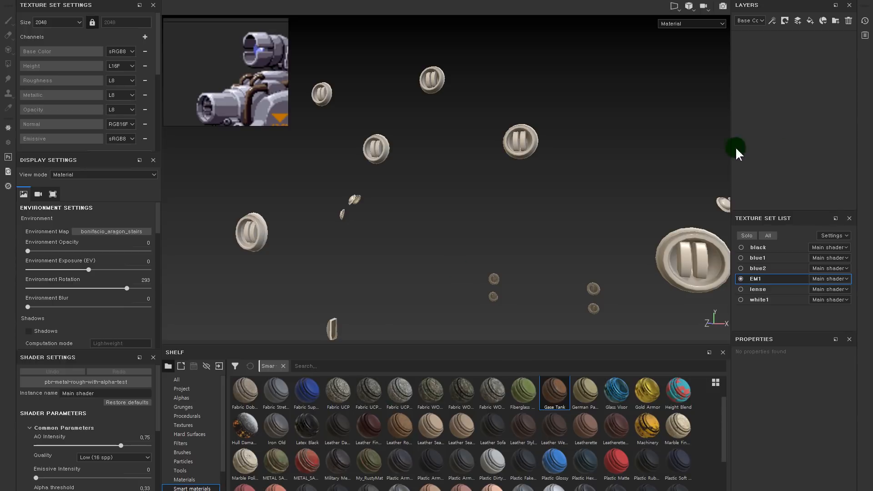
Step: Enlarge the shelf and apply the Military Metal smart material to the EM1 texture set
{"action": "left_click_drag", "start_coordinate": [223, 412], "coordinate": [227, 435]}
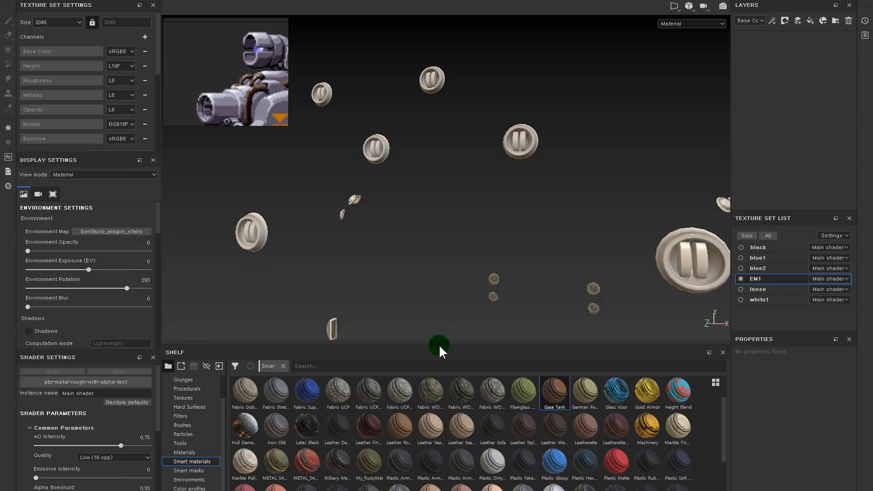
{"action": "left_click_drag", "start_coordinate": [439, 346], "coordinate": [446, 292]}
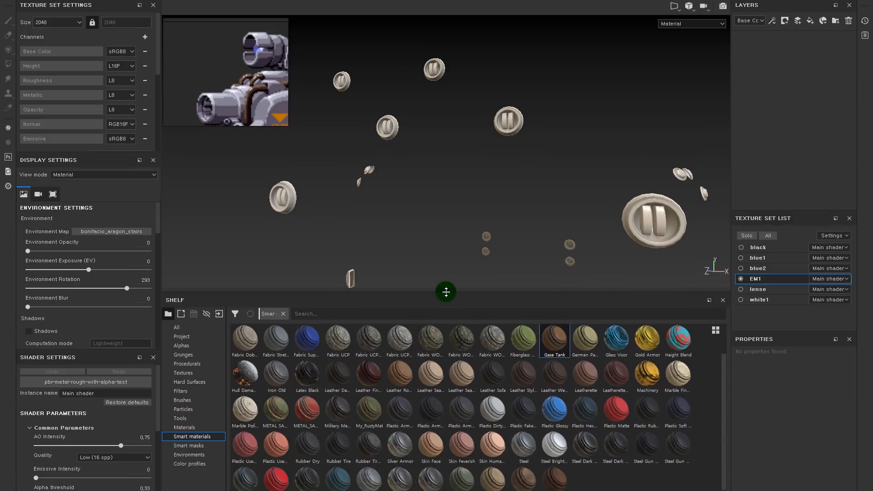
{"action": "left_click_drag", "start_coordinate": [339, 409], "coordinate": [775, 151]}
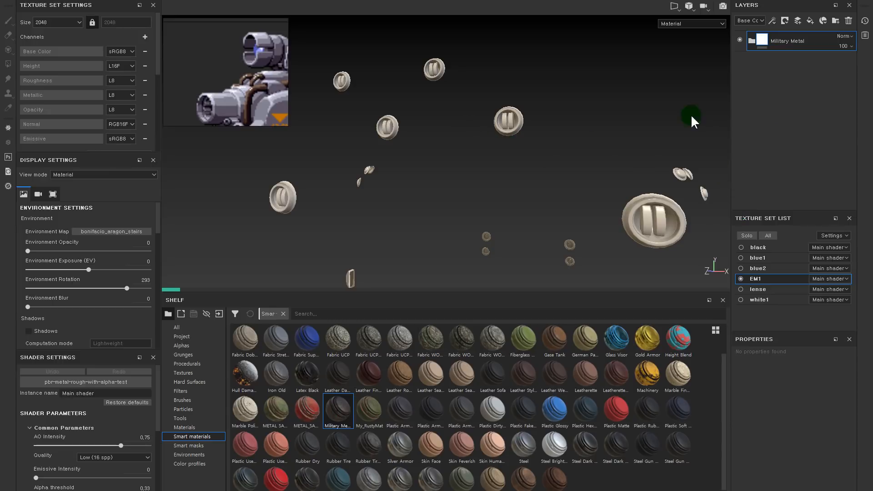
{"action": "left_click", "coordinate": [740, 278]}
{"action": "left_click", "coordinate": [741, 278]}
{"action": "left_click", "coordinate": [740, 278]}
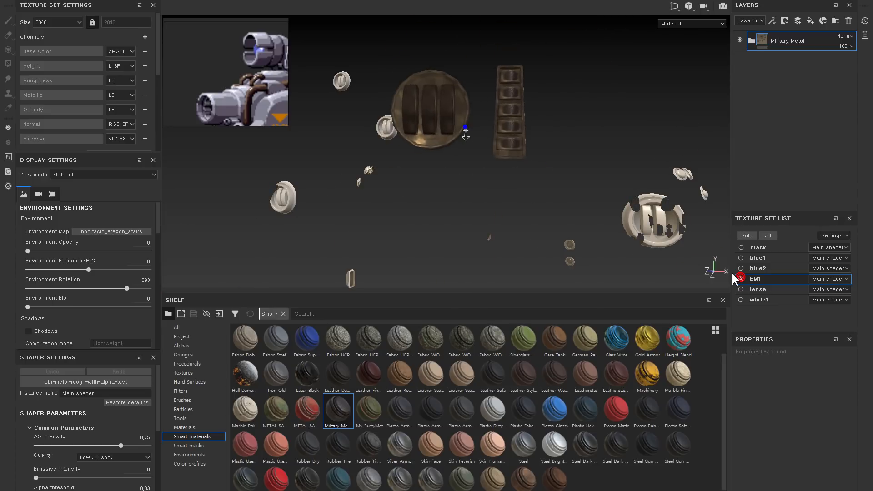
Step: Hide the Dust folder and the Metal folder's AO dirt layer inside the Military Metal material
{"action": "left_click", "coordinate": [751, 40]}
{"action": "left_click", "coordinate": [740, 60]}
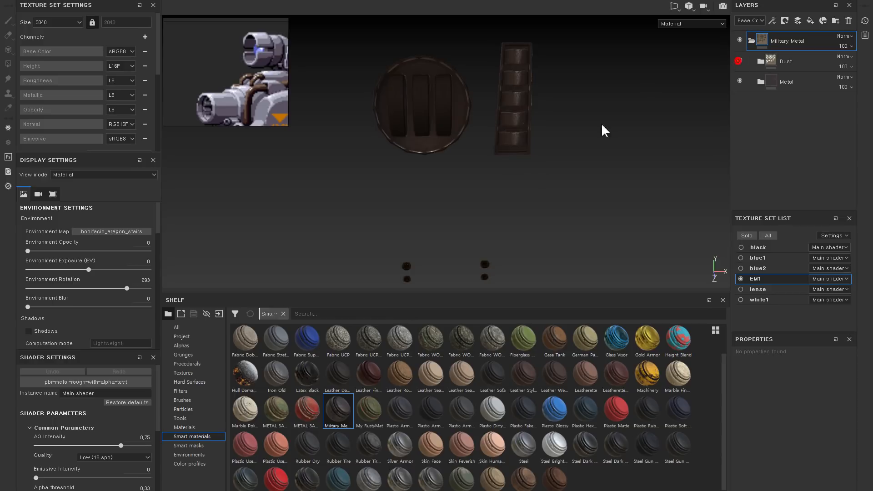
{"action": "left_click", "coordinate": [761, 81]}
{"action": "left_click", "coordinate": [739, 101]}
{"action": "left_click", "coordinate": [738, 101]}
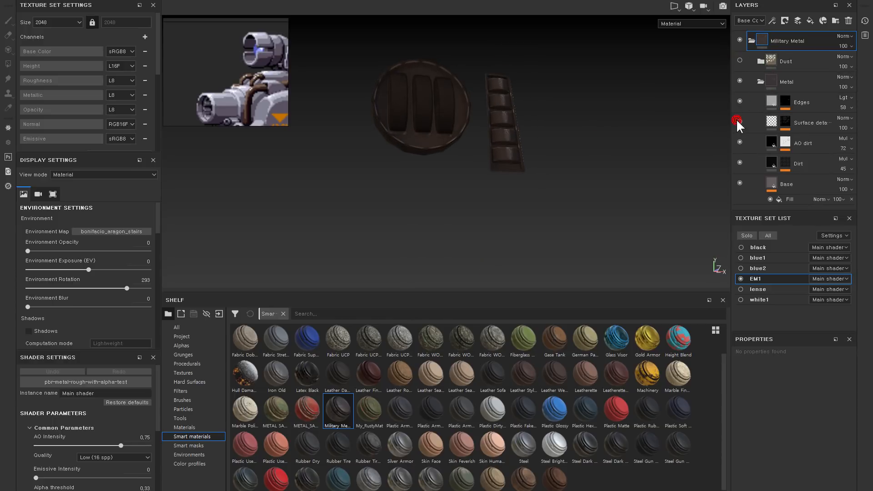
{"action": "left_click", "coordinate": [737, 140]}
Step: Examine the metal on the EM1 lamp parts from several angles and up close
{"action": "left_click_drag", "start_coordinate": [571, 137], "coordinate": [538, 116], "text": "alt"}
{"action": "middle_click_drag", "start_coordinate": [633, 184], "coordinate": [616, 185], "text": "alt"}
{"action": "right_click_drag", "start_coordinate": [615, 185], "coordinate": [173, 170], "text": "alt"}
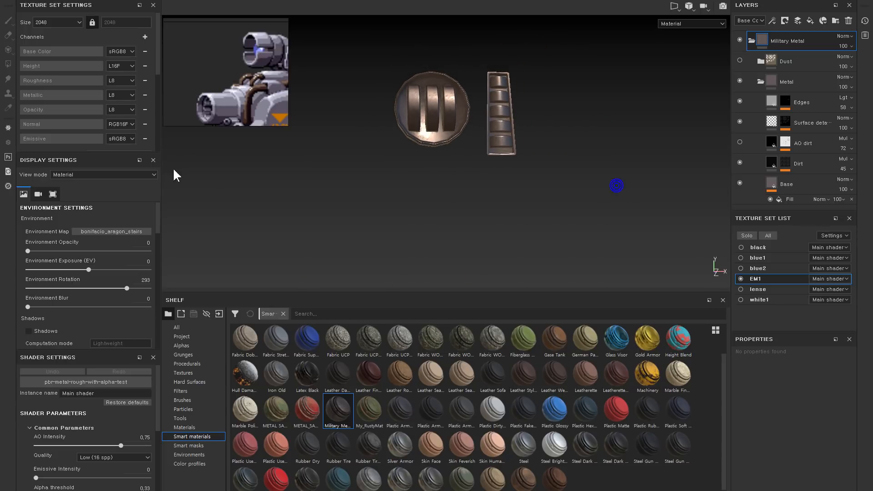
{"action": "middle_click_drag", "start_coordinate": [512, 207], "coordinate": [583, 145], "text": "alt"}
{"action": "right_click_drag", "start_coordinate": [583, 145], "coordinate": [519, 139], "text": "alt"}
{"action": "left_click_drag", "start_coordinate": [519, 139], "coordinate": [577, 137], "text": "alt"}
{"action": "right_click_drag", "start_coordinate": [520, 101], "coordinate": [566, 178], "text": "alt"}
{"action": "left_click_drag", "start_coordinate": [571, 163], "coordinate": [515, 132], "text": "alt"}
{"action": "middle_click_drag", "start_coordinate": [515, 133], "coordinate": [524, 161], "text": "alt"}
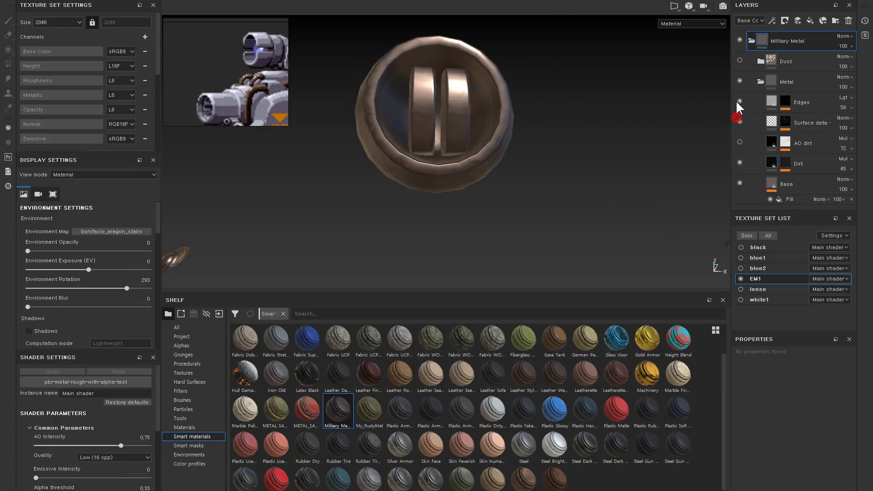
Step: Delete the Dust folder from Military Metal and toggle the Edges, Dirt and Base layers to compare their effect
{"action": "left_click", "coordinate": [784, 61]}
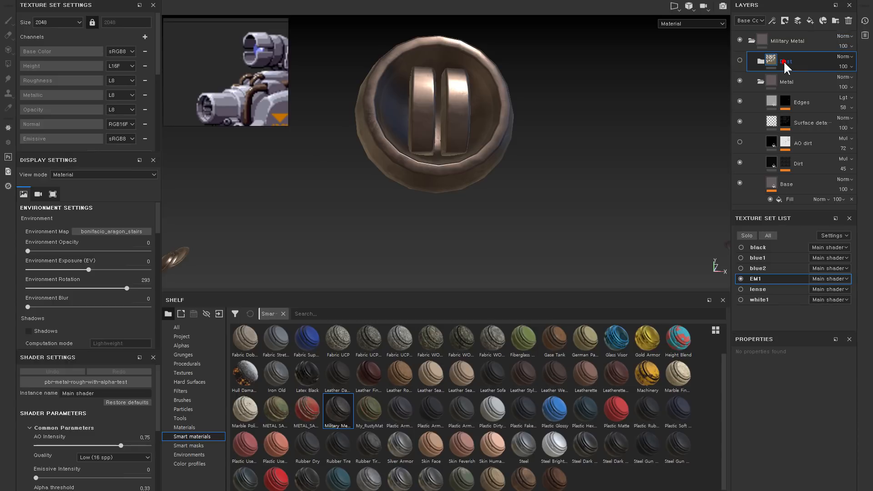
{"action": "key", "text": "Delete"}
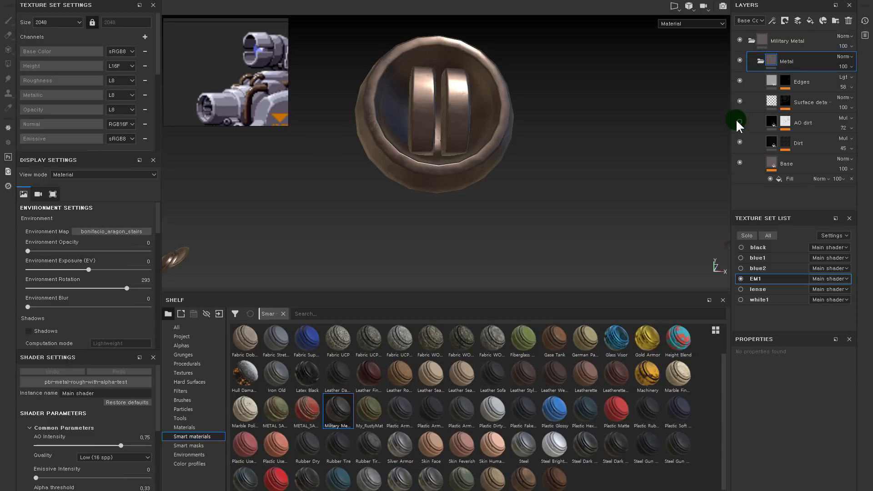
{"action": "left_click", "coordinate": [741, 83]}
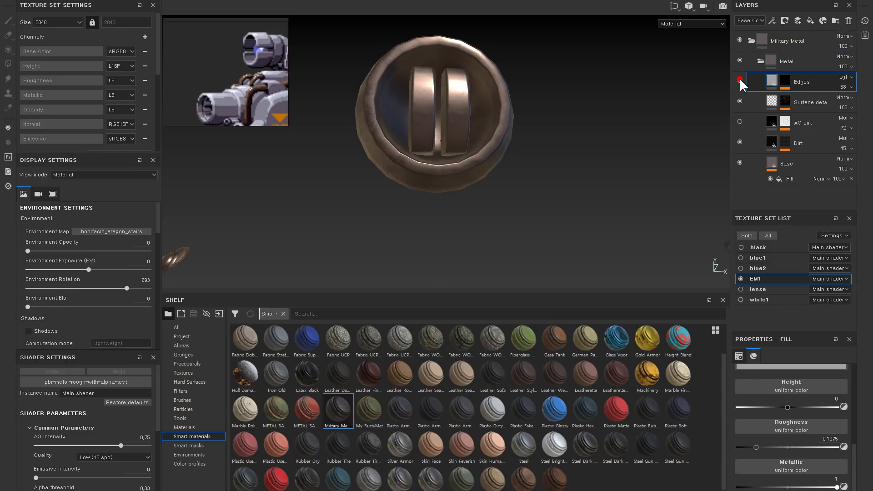
{"action": "left_click", "coordinate": [740, 143]}
{"action": "left_click", "coordinate": [740, 142]}
{"action": "left_click", "coordinate": [740, 164]}
{"action": "left_click", "coordinate": [741, 164]}
Step: Add the Steel Painted Clearcoat smart material above Military Metal and collapse the Military Metal folder
{"action": "scroll", "coordinate": [340, 466], "scroll_direction": "down", "scroll_amount": 1}
{"action": "mouse_move", "coordinate": [307, 473]}
{"action": "left_mouse_down"}
{"action": "mouse_move", "coordinate": [805, 50]}
{"action": "mouse_move", "coordinate": [778, 33]}
{"action": "left_mouse_up"}
{"action": "key", "text": "ctrl+z"}
{"action": "left_click", "coordinate": [300, 483]}
{"action": "left_click", "coordinate": [751, 61]}
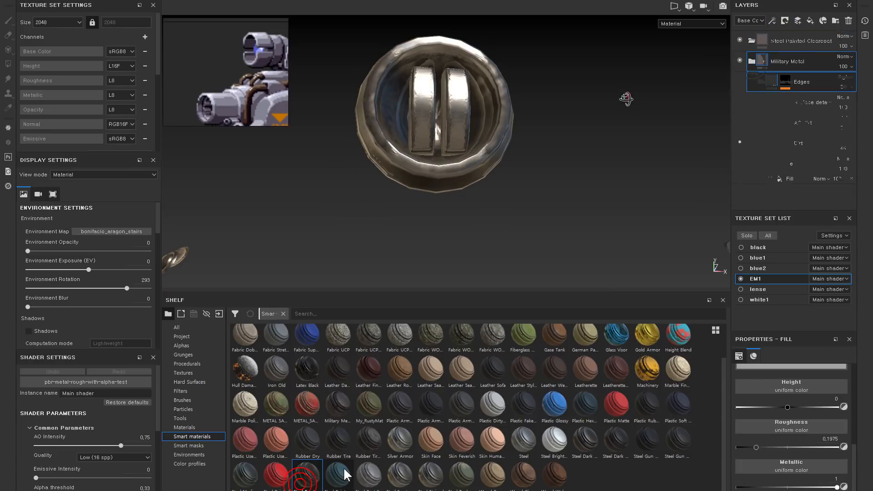
Step: Examine the Steel Painted Clearcoat finish on the round lamp and the vertical light strip
{"action": "right_click_drag", "start_coordinate": [627, 99], "coordinate": [617, 108], "text": "alt"}
{"action": "right_click_drag", "start_coordinate": [662, 91], "coordinate": [536, 111], "text": "alt"}
{"action": "key", "text": "f"}
{"action": "middle_click_drag", "start_coordinate": [514, 117], "coordinate": [522, 158], "text": "alt"}
{"action": "right_click_drag", "start_coordinate": [522, 158], "coordinate": [537, 107], "text": "alt"}
{"action": "left_click_drag", "start_coordinate": [529, 105], "coordinate": [484, 94], "text": "alt"}
{"action": "middle_click_drag", "start_coordinate": [487, 96], "coordinate": [564, 248], "text": "alt"}
{"action": "right_click_drag", "start_coordinate": [513, 204], "coordinate": [523, 200], "text": "alt"}
{"action": "left_click_drag", "start_coordinate": [513, 204], "coordinate": [536, 194], "text": "alt"}
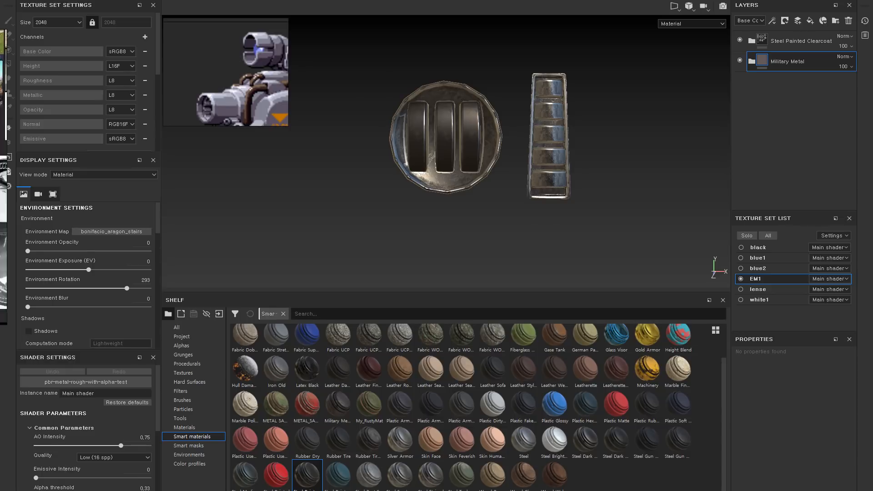
Step: Place the second reference board beneath the tank reference and frame its round headlight photo
{"action": "right_click_drag", "start_coordinate": [0, 195], "coordinate": [248, 201]}
{"action": "left_click_drag", "start_coordinate": [367, 324], "coordinate": [278, 232]}
{"action": "middle_click_drag", "start_coordinate": [233, 178], "coordinate": [192, 129]}
{"action": "middle_click_drag", "start_coordinate": [265, 146], "coordinate": [179, 126]}
{"action": "scroll", "coordinate": [198, 128], "scroll_direction": "down", "scroll_amount": 3}
{"action": "scroll", "coordinate": [196, 131], "scroll_direction": "up", "scroll_amount": 3}
{"action": "left_click_drag", "start_coordinate": [110, 35], "coordinate": [167, 67]}
{"action": "middle_click_drag", "start_coordinate": [245, 124], "coordinate": [220, 129]}
{"action": "right_click_drag", "start_coordinate": [222, 130], "coordinate": [226, 187]}
{"action": "scroll", "coordinate": [226, 185], "scroll_direction": "down", "scroll_amount": 4}
{"action": "middle_click_drag", "start_coordinate": [226, 187], "coordinate": [221, 222]}
{"action": "scroll", "coordinate": [225, 213], "scroll_direction": "down", "scroll_amount": 2}
{"action": "scroll", "coordinate": [241, 209], "scroll_direction": "up", "scroll_amount": 4}
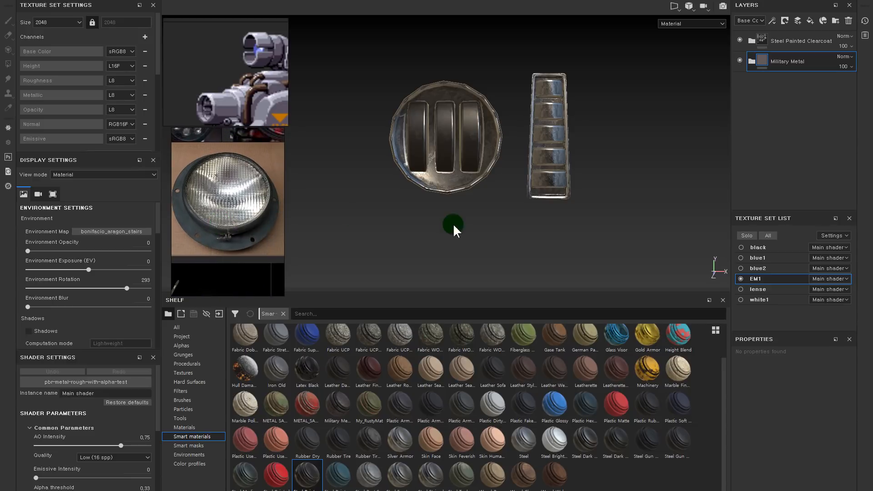
Step: Examine the lamp parts from several angles and toggle Steel Painted Clearcoat to compare it with Military Metal
{"action": "scroll", "coordinate": [424, 199], "scroll_direction": "down", "scroll_amount": 3}
{"action": "mouse_move", "coordinate": [425, 201]}
{"action": "left_mouse_down", "text": "alt"}
{"action": "mouse_move", "coordinate": [457, 171]}
{"action": "mouse_move", "coordinate": [431, 184]}
{"action": "left_mouse_up", "text": "alt"}
{"action": "left_click_drag", "start_coordinate": [571, 164], "coordinate": [729, 154], "text": "alt"}
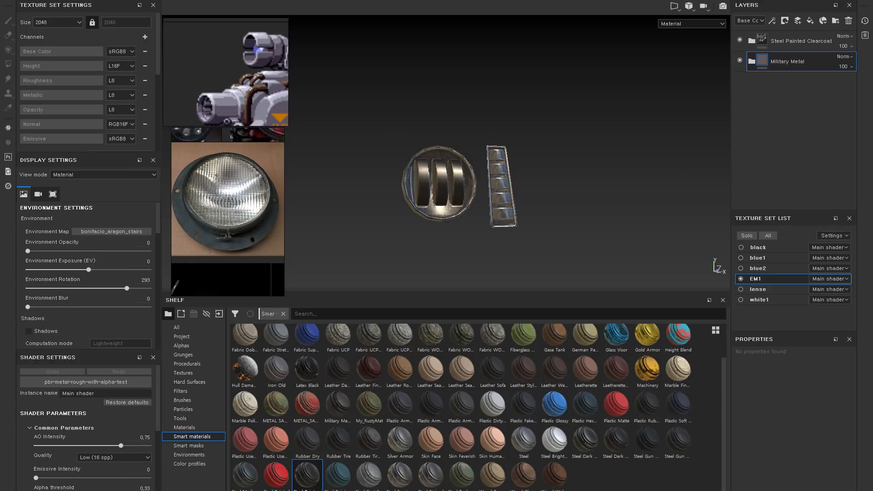
{"action": "left_click_drag", "start_coordinate": [586, 151], "coordinate": [594, 142], "text": "alt"}
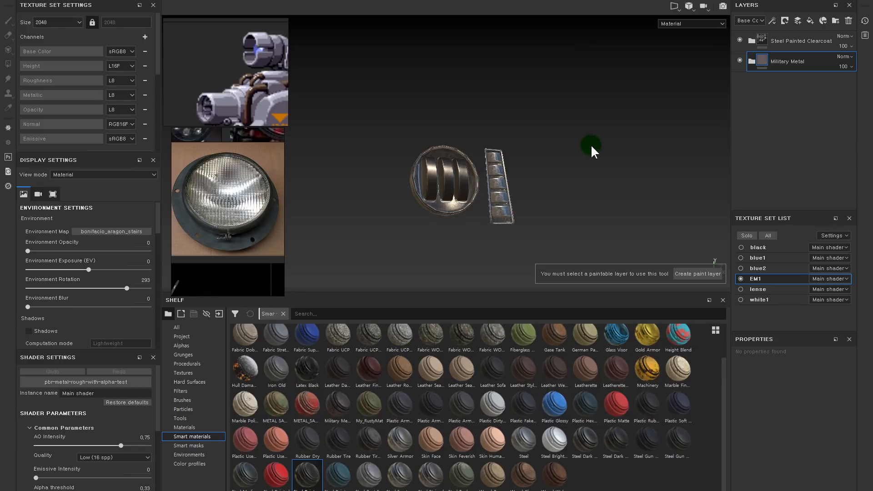
{"action": "left_click_drag", "start_coordinate": [475, 142], "coordinate": [460, 154], "text": "alt"}
{"action": "middle_click_drag", "start_coordinate": [460, 154], "coordinate": [448, 75], "text": "alt"}
{"action": "right_click_drag", "start_coordinate": [448, 75], "coordinate": [496, 147], "text": "alt"}
{"action": "left_click_drag", "start_coordinate": [497, 147], "coordinate": [523, 111], "text": "alt"}
{"action": "middle_click_drag", "start_coordinate": [523, 112], "coordinate": [536, 153], "text": "alt"}
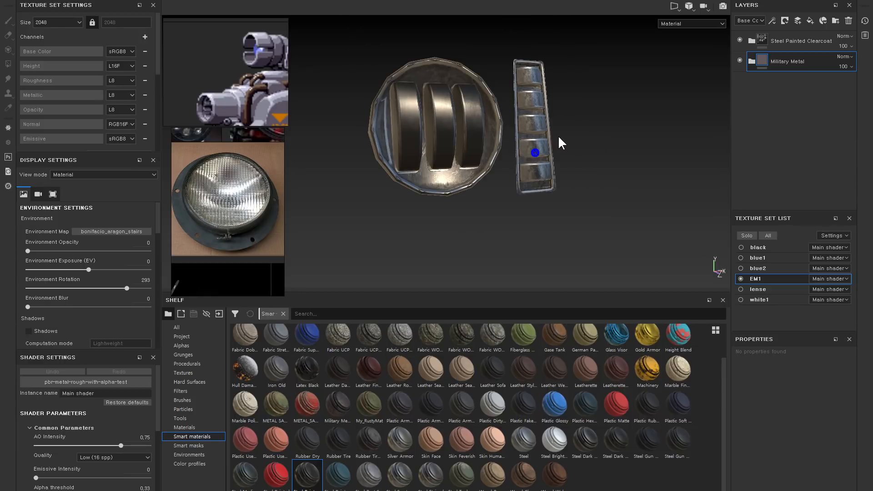
{"action": "left_click", "coordinate": [737, 39]}
{"action": "left_click", "coordinate": [737, 39]}
Step: Move the Edges, Surface details, Dirt and Base layers from Military Metal into Steel Painted Clearcoat, deleting the Military Metal folder
{"action": "left_click", "coordinate": [752, 61]}
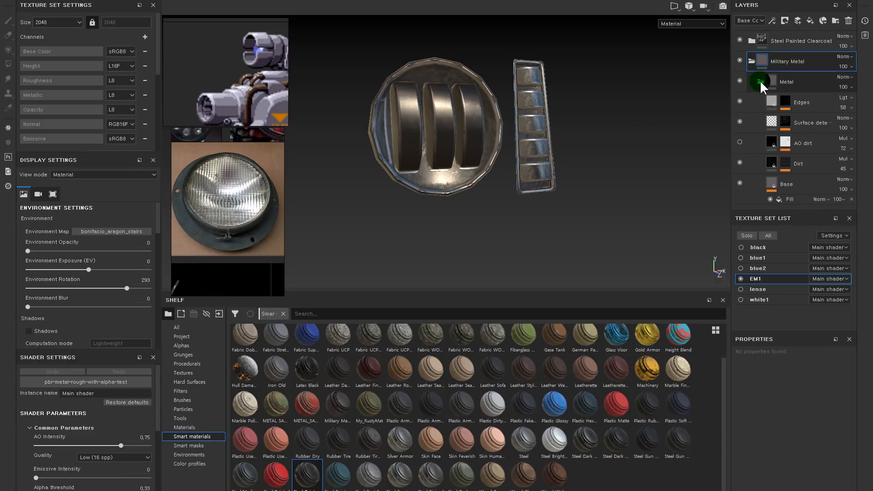
{"action": "left_click", "coordinate": [771, 98]}
{"action": "left_click", "coordinate": [772, 122], "text": "ctrl"}
{"action": "left_click", "coordinate": [773, 165], "text": "ctrl"}
{"action": "left_click_drag", "start_coordinate": [774, 187], "coordinate": [758, 65]}
{"action": "left_click", "coordinate": [752, 61]}
{"action": "left_click", "coordinate": [763, 60]}
{"action": "key", "text": "Delete"}
{"action": "left_click", "coordinate": [752, 41]}
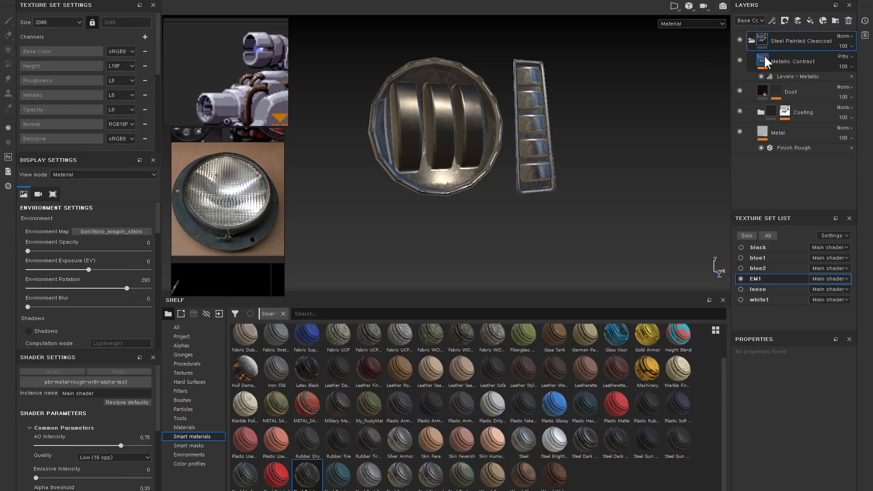
{"action": "key", "text": "ctrl+v"}
Step: Toggle the Edges, Surface details, Dirt and Base layers inside Steel Painted Clearcoat to compare their effect on the lamp
{"action": "left_click", "coordinate": [741, 80]}
{"action": "left_click", "coordinate": [739, 97]}
{"action": "left_click", "coordinate": [739, 119]}
{"action": "left_click", "coordinate": [740, 95]}
{"action": "left_click", "coordinate": [740, 94]}
{"action": "left_click", "coordinate": [738, 78]}
{"action": "left_click", "coordinate": [739, 78]}
{"action": "left_click_drag", "start_coordinate": [445, 189], "coordinate": [436, 161], "text": "alt"}
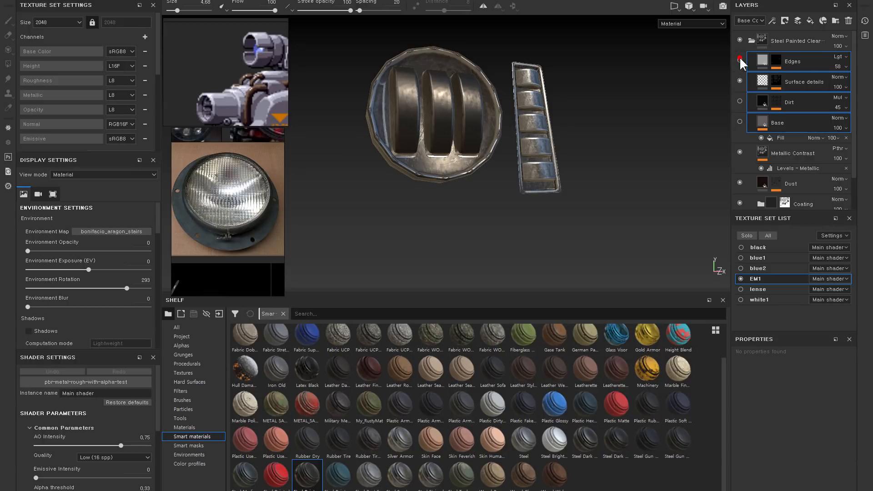
{"action": "left_click", "coordinate": [739, 122]}
{"action": "left_click", "coordinate": [740, 122]}
Step: Delete the Edges, Dirt and Base layers from Steel Painted Clearcoat, keeping Surface details
{"action": "left_click", "coordinate": [767, 121]}
{"action": "left_click", "coordinate": [766, 105], "text": "ctrl"}
{"action": "left_click", "coordinate": [763, 60], "text": "ctrl"}
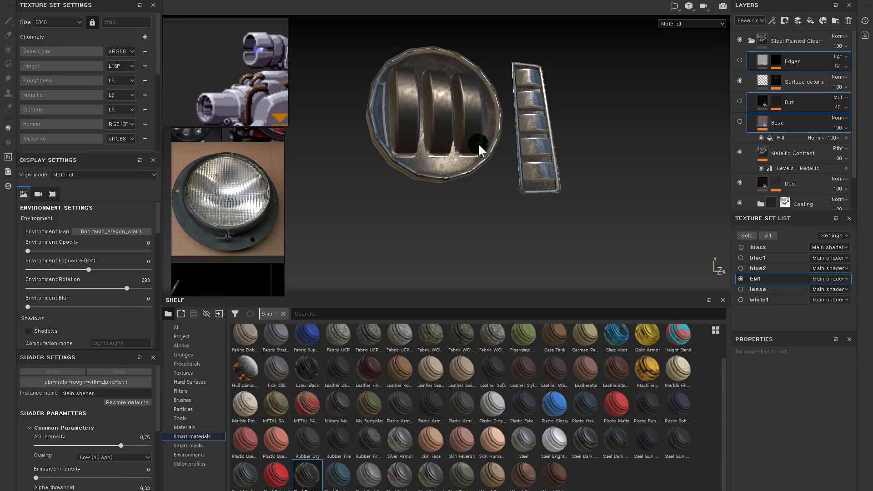
{"action": "key", "text": "Delete"}
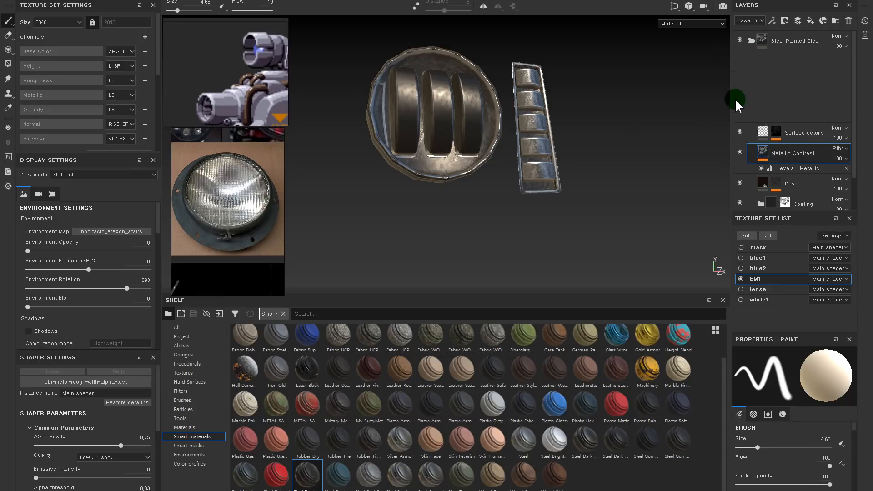
{"action": "mouse_move", "coordinate": [480, 156]}
{"action": "left_mouse_down", "text": "alt"}
{"action": "mouse_move", "coordinate": [510, 157]}
{"action": "mouse_move", "coordinate": [529, 173]}
{"action": "left_mouse_up", "text": "alt"}
Step: Rename the Steel Painted Clearcoat folder as metal
{"action": "scroll", "coordinate": [447, 409], "scroll_direction": "up", "scroll_amount": 1}
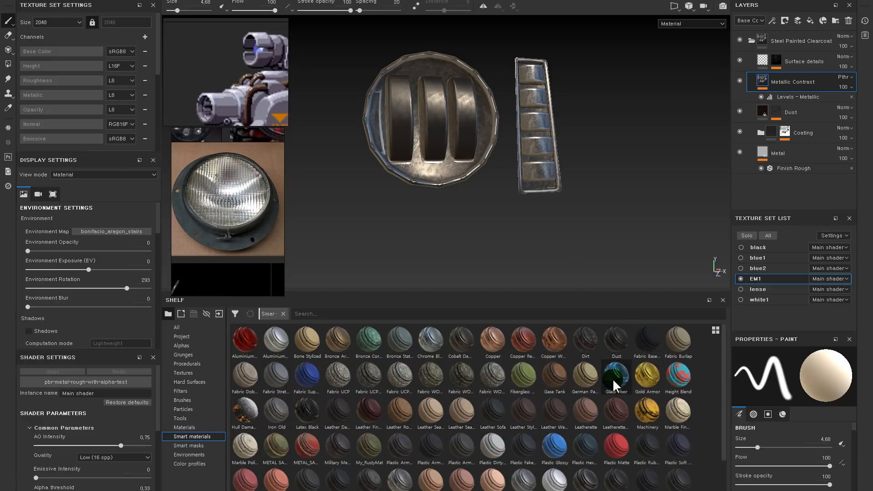
{"action": "mouse_move", "coordinate": [616, 375]}
{"action": "left_mouse_down"}
{"action": "mouse_move", "coordinate": [795, 112]}
{"action": "mouse_move", "coordinate": [619, 382]}
{"action": "left_mouse_up"}
{"action": "left_click", "coordinate": [750, 41]}
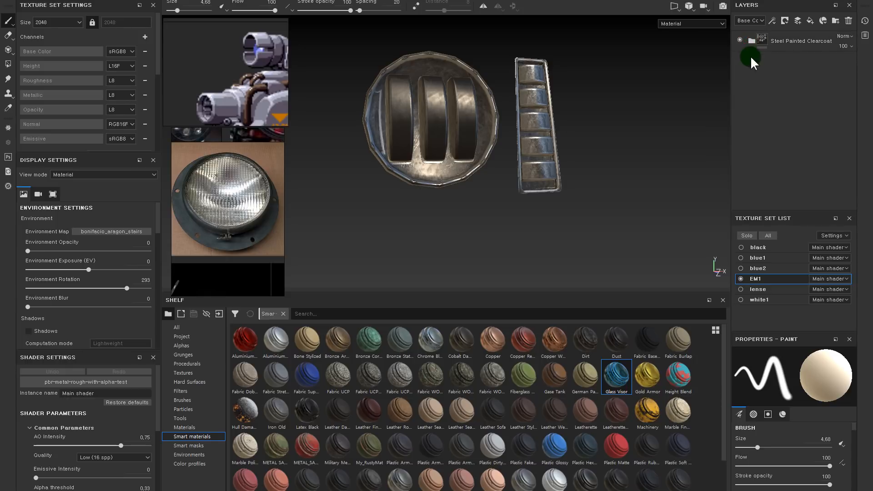
{"action": "left_click", "coordinate": [749, 40]}
{"action": "double_click", "coordinate": [786, 38]}
{"action": "type", "text": "metal"}
{"action": "key", "text": "Return"}
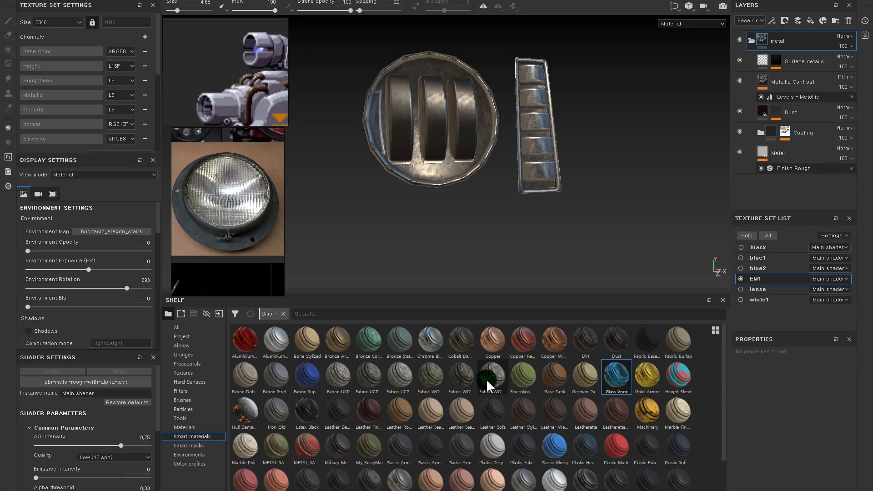
Step: Add the Glass Visor smart material inside the metal folder and inspect its Glowing Edges and Base layers
{"action": "left_click_drag", "start_coordinate": [616, 376], "coordinate": [808, 58]}
{"action": "left_click_drag", "start_coordinate": [554, 113], "coordinate": [520, 131], "text": "alt"}
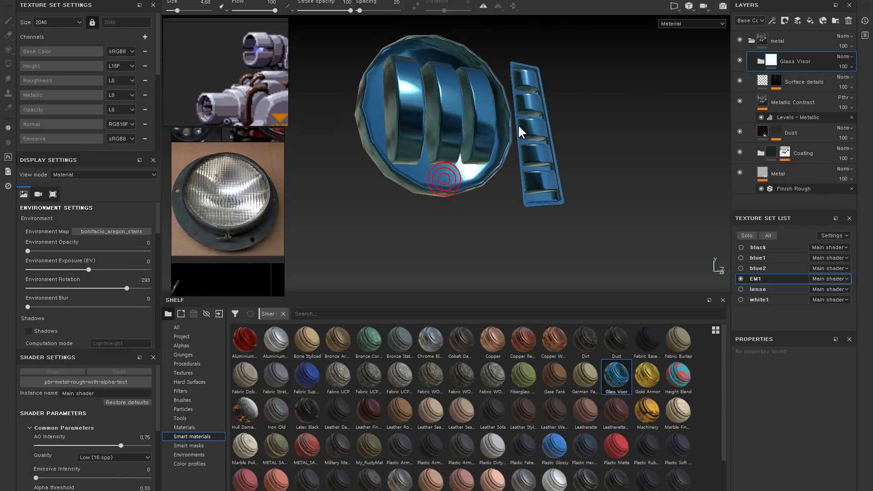
{"action": "left_click", "coordinate": [760, 61]}
{"action": "left_click", "coordinate": [778, 101]}
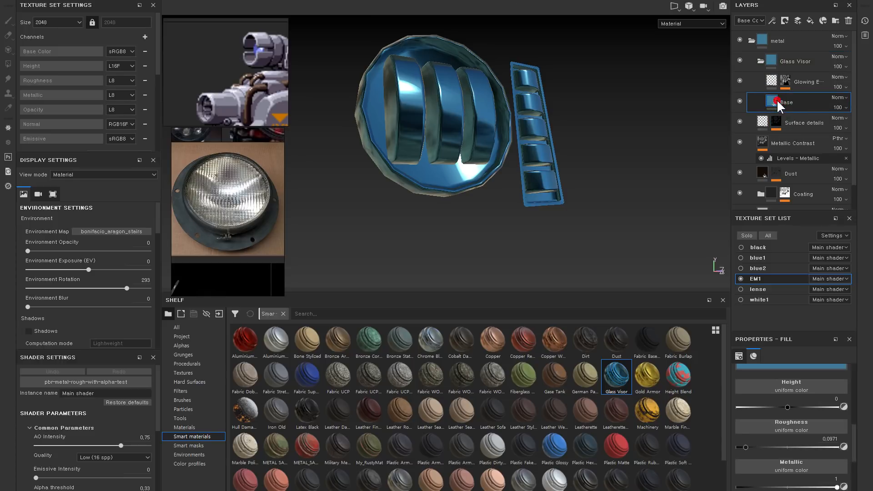
{"action": "scroll", "coordinate": [798, 445], "scroll_direction": "down", "scroll_amount": 1}
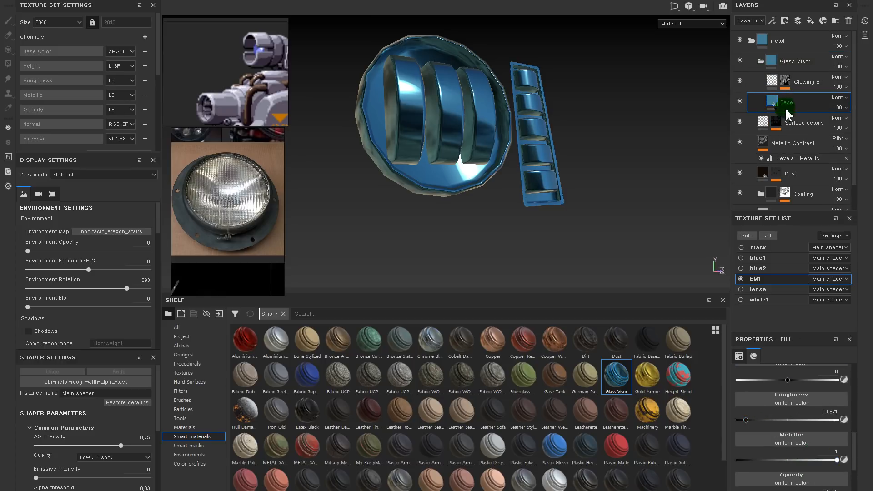
{"action": "left_click_drag", "start_coordinate": [766, 73], "coordinate": [760, 59]}
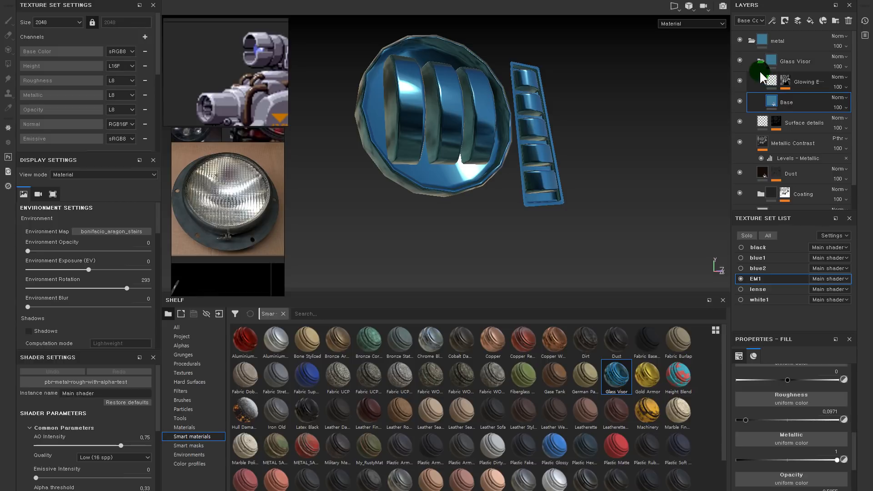
{"action": "left_click", "coordinate": [740, 101]}
{"action": "left_click", "coordinate": [740, 101]}
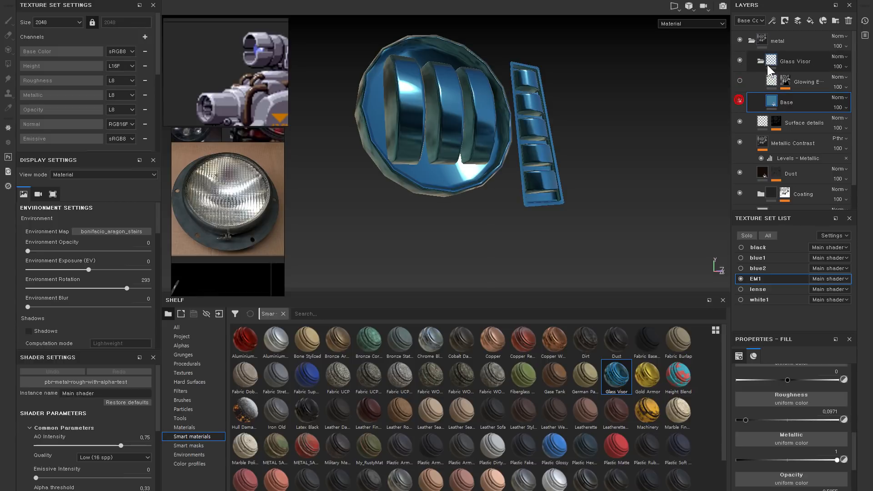
Step: Copy Glass Visor's Base layer to just above the Metal layer and hide the Glass Visor folder
{"action": "left_click", "coordinate": [760, 61]}
{"action": "left_click", "coordinate": [738, 60]}
{"action": "left_click", "coordinate": [760, 174]}
{"action": "key", "text": "ctrl+v"}
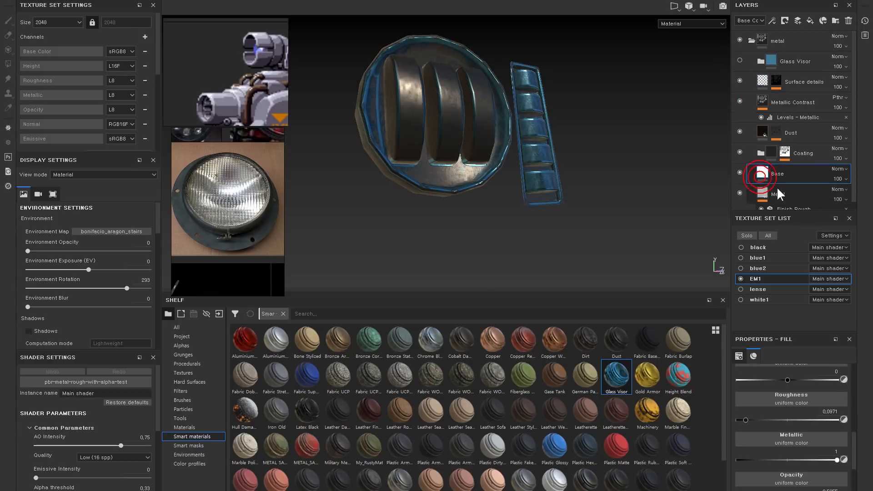
{"action": "left_click_drag", "start_coordinate": [658, 180], "coordinate": [534, 159], "text": "alt"}
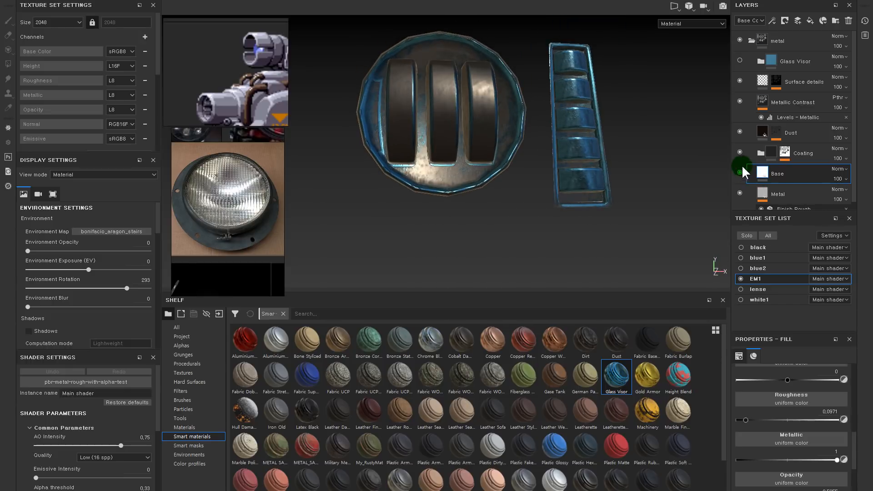
Step: Compare the copied Base layer with the Metal layer and set Base's color to a neutral grey of 0.530
{"action": "left_click", "coordinate": [736, 193]}
{"action": "left_click", "coordinate": [736, 194]}
{"action": "left_click", "coordinate": [740, 173]}
{"action": "left_click", "coordinate": [740, 170]}
{"action": "scroll", "coordinate": [788, 376], "scroll_direction": "up", "scroll_amount": 5}
{"action": "scroll", "coordinate": [786, 486], "scroll_direction": "down", "scroll_amount": 2}
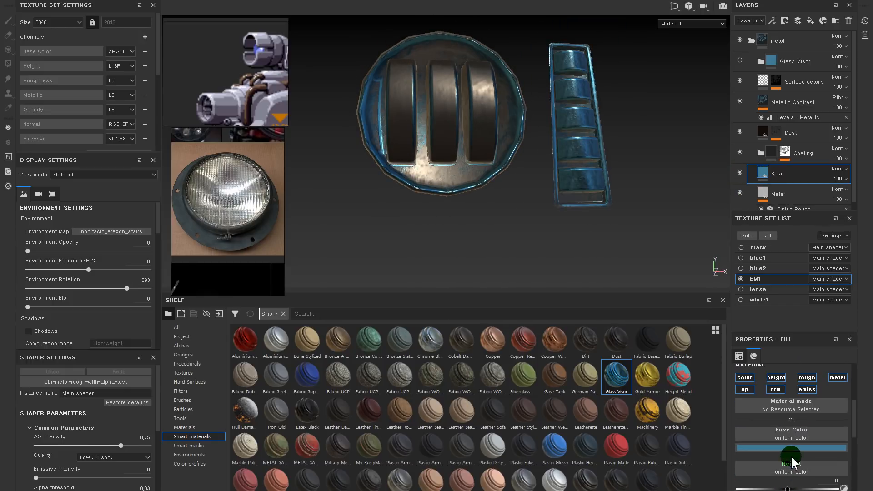
{"action": "left_click", "coordinate": [790, 448]}
{"action": "left_click_drag", "start_coordinate": [756, 391], "coordinate": [679, 366]}
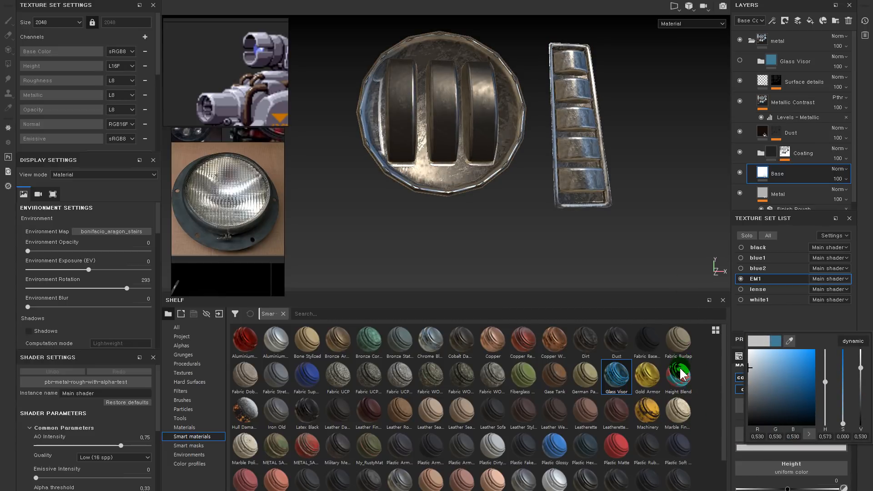
Step: Hide the Metal layer beneath the grey Base layer
{"action": "left_click", "coordinate": [736, 192]}
{"action": "left_click", "coordinate": [737, 191]}
{"action": "left_click", "coordinate": [736, 192]}
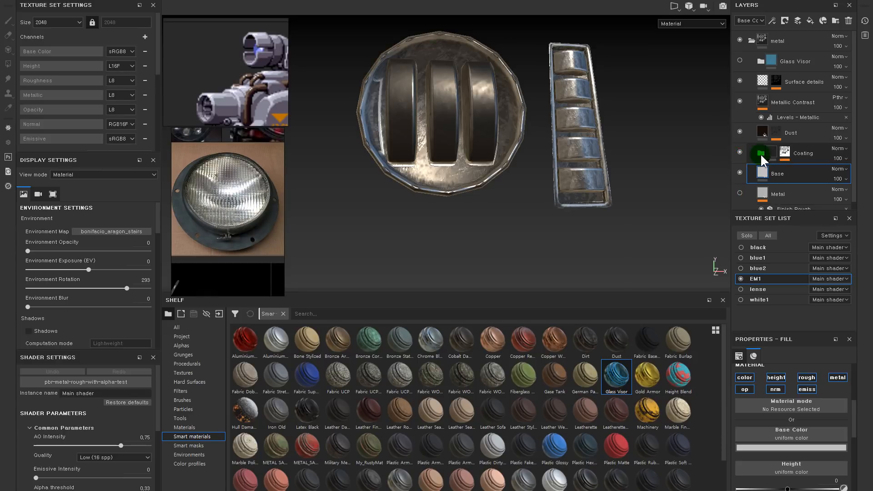
Step: Expand the Coating folder and compare the effect of Clearcoat, Underpaint, Coating and Dust, leaving Underpaint at 100 opacity
{"action": "left_click", "coordinate": [760, 154]}
{"action": "left_click", "coordinate": [739, 124]}
{"action": "left_click", "coordinate": [740, 124]}
{"action": "left_click", "coordinate": [736, 145]}
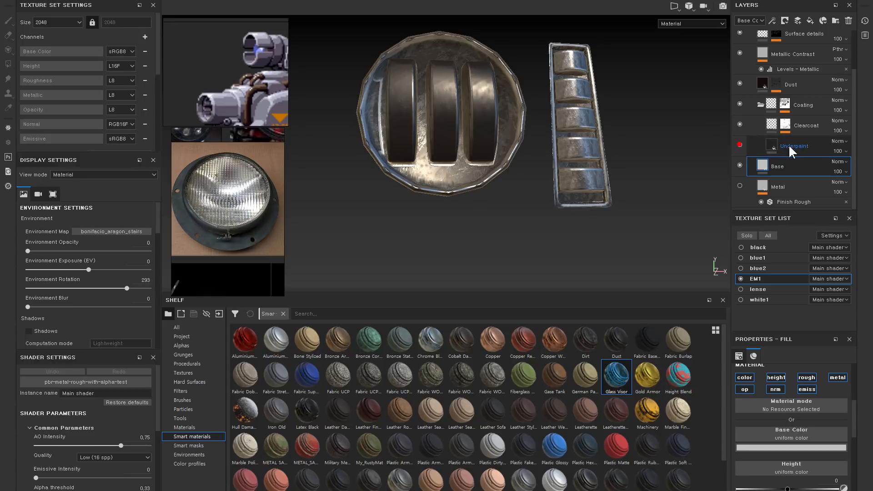
{"action": "left_click", "coordinate": [838, 150]}
{"action": "left_click_drag", "start_coordinate": [850, 168], "coordinate": [869, 168]}
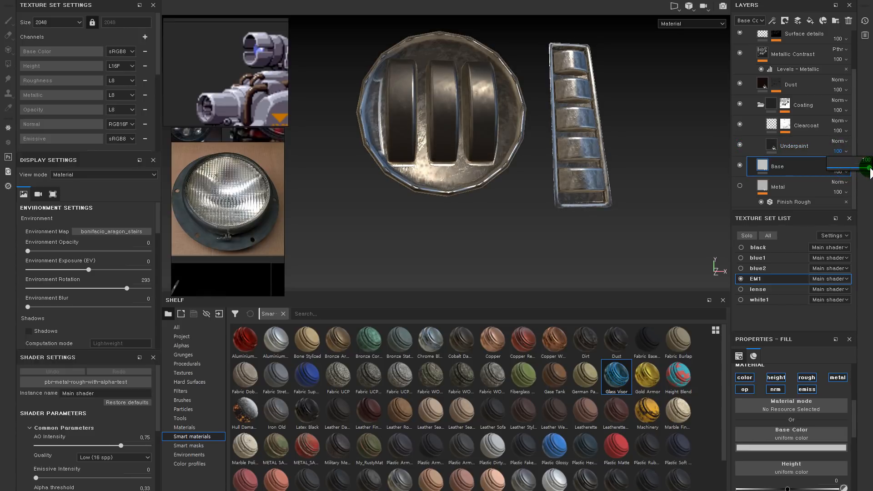
{"action": "left_click", "coordinate": [742, 102]}
{"action": "left_click", "coordinate": [742, 103]}
{"action": "left_click", "coordinate": [741, 85]}
{"action": "left_click", "coordinate": [741, 85]}
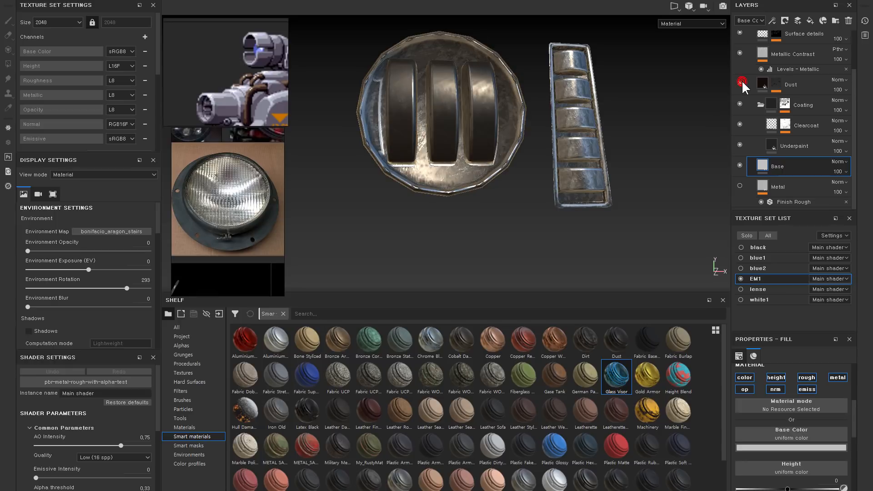
Step: Examine the metal finish on all the lamp parts from several angles and distances
{"action": "left_click_drag", "start_coordinate": [494, 120], "coordinate": [464, 129], "text": "alt"}
{"action": "right_click_drag", "start_coordinate": [464, 130], "coordinate": [518, 131], "text": "alt"}
{"action": "middle_click_drag", "start_coordinate": [519, 132], "coordinate": [553, 137], "text": "alt"}
{"action": "left_click_drag", "start_coordinate": [553, 138], "coordinate": [453, 108], "text": "alt"}
{"action": "right_click_drag", "start_coordinate": [586, 149], "coordinate": [394, 140], "text": "alt"}
{"action": "left_click_drag", "start_coordinate": [542, 143], "coordinate": [586, 185], "text": "alt"}
{"action": "right_click_drag", "start_coordinate": [582, 187], "coordinate": [511, 53], "text": "alt"}
{"action": "right_click_drag", "start_coordinate": [528, 136], "coordinate": [546, 230], "text": "alt"}
{"action": "left_click_drag", "start_coordinate": [546, 232], "coordinate": [546, 191], "text": "alt"}
{"action": "mouse_move", "coordinate": [587, 223]}
{"action": "middle_mouse_down", "text": "alt"}
{"action": "mouse_move", "coordinate": [548, 200]}
{"action": "mouse_move", "coordinate": [576, 222]}
{"action": "mouse_move", "coordinate": [573, 215]}
{"action": "middle_mouse_up", "text": "alt"}
{"action": "left_click_drag", "start_coordinate": [571, 215], "coordinate": [575, 203], "text": "alt"}
{"action": "right_click_drag", "start_coordinate": [625, 210], "coordinate": [530, 218], "text": "alt"}
{"action": "middle_click_drag", "start_coordinate": [530, 219], "coordinate": [571, 215], "text": "alt"}
{"action": "right_click_drag", "start_coordinate": [508, 159], "coordinate": [573, 222], "text": "alt"}
{"action": "middle_click_drag", "start_coordinate": [573, 223], "coordinate": [557, 187], "text": "alt"}
{"action": "mouse_move", "coordinate": [549, 186]}
{"action": "left_mouse_down", "text": "alt"}
{"action": "mouse_move", "coordinate": [565, 187]}
{"action": "mouse_move", "coordinate": [552, 187]}
{"action": "left_mouse_up", "text": "alt"}
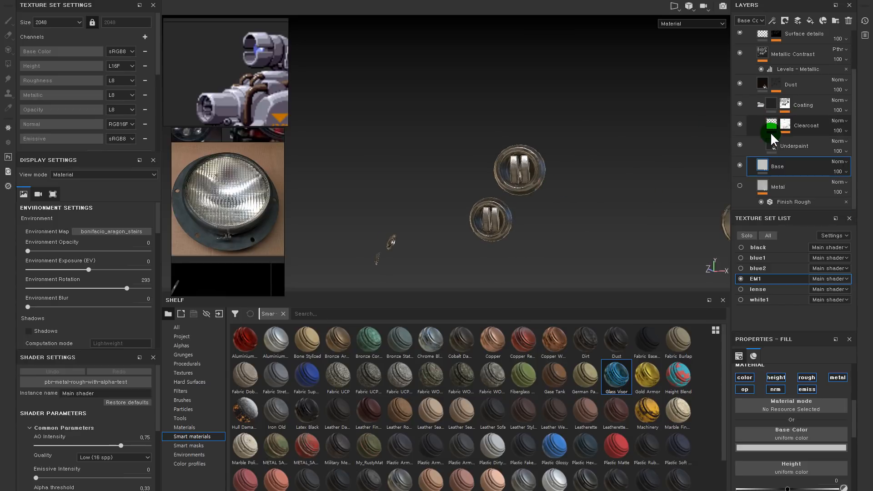
Step: Delete the hidden Glass Visor folder and collapse the metal folder
{"action": "scroll", "coordinate": [768, 91], "scroll_direction": "up", "scroll_amount": 2}
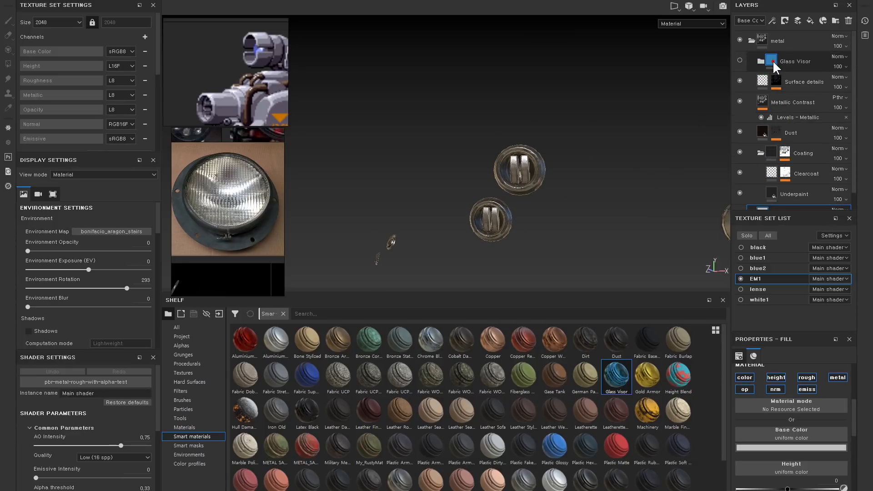
{"action": "left_click", "coordinate": [772, 60]}
{"action": "key", "text": "Delete"}
{"action": "left_click", "coordinate": [750, 37]}
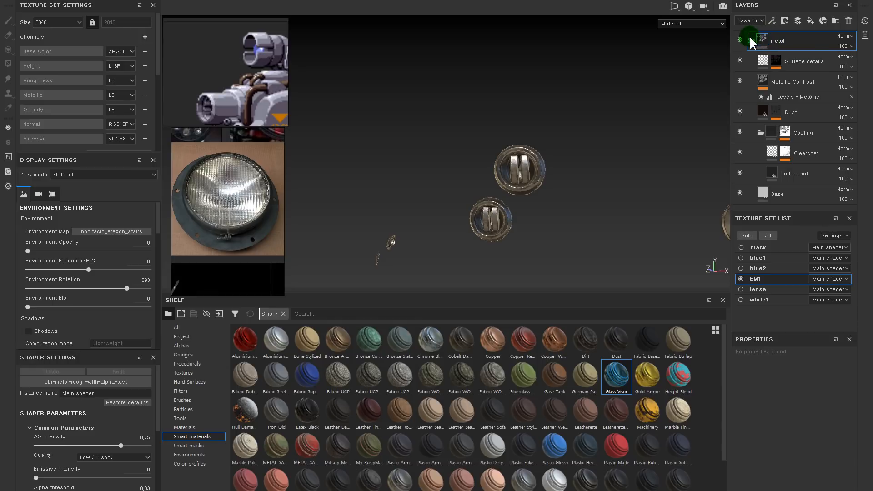
{"action": "left_click", "coordinate": [749, 39]}
{"action": "left_click_drag", "start_coordinate": [520, 106], "coordinate": [511, 102], "text": "alt"}
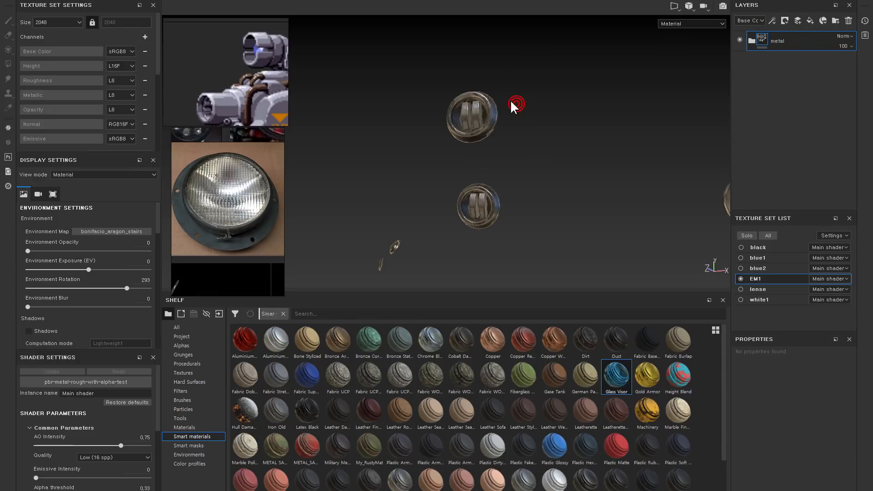
Step: Add a fill layer above the metal folder and name it em
{"action": "left_click", "coordinate": [751, 39]}
{"action": "left_click", "coordinate": [761, 60]}
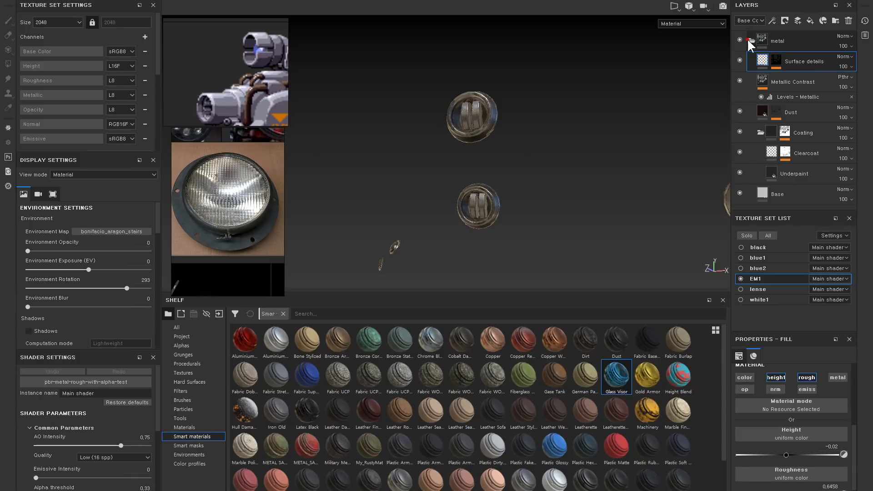
{"action": "left_click", "coordinate": [750, 39]}
{"action": "left_click", "coordinate": [811, 20]}
{"action": "left_click", "coordinate": [774, 37]}
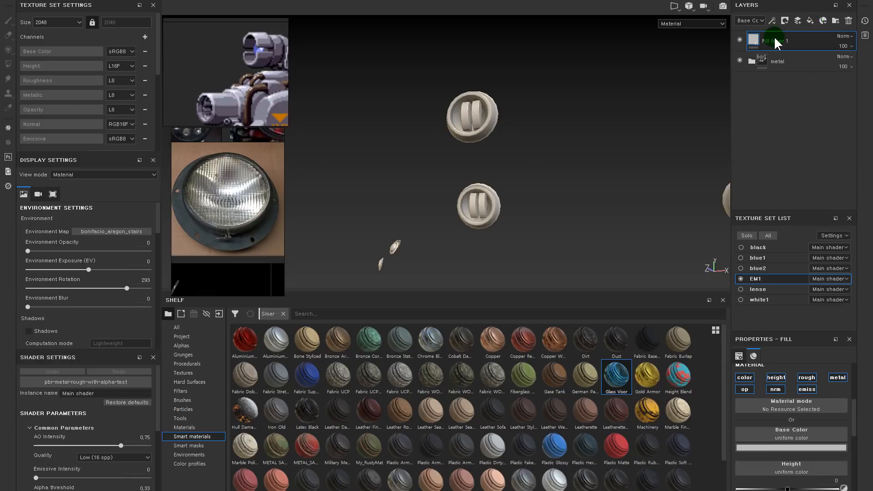
{"action": "double_click", "coordinate": [773, 41]}
{"action": "type", "text": "em"}
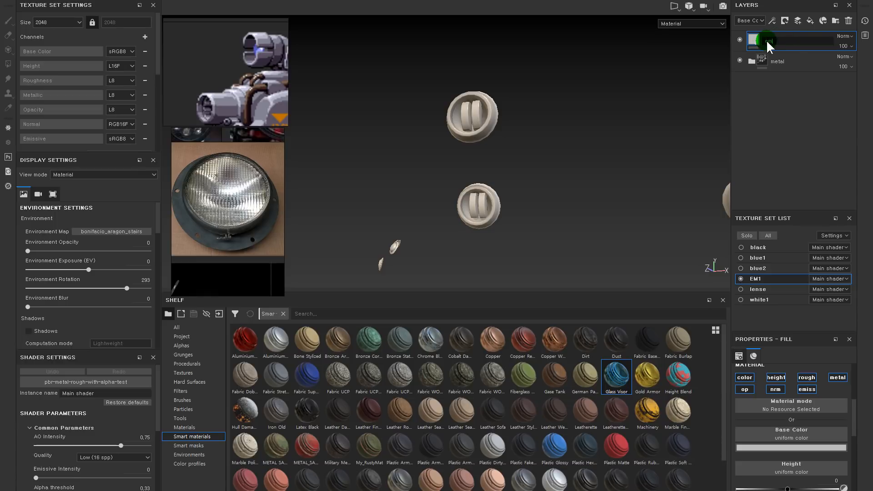
Step: Group the em fill layer into a folder and name the folder em
{"action": "key", "text": "ctrl+g"}
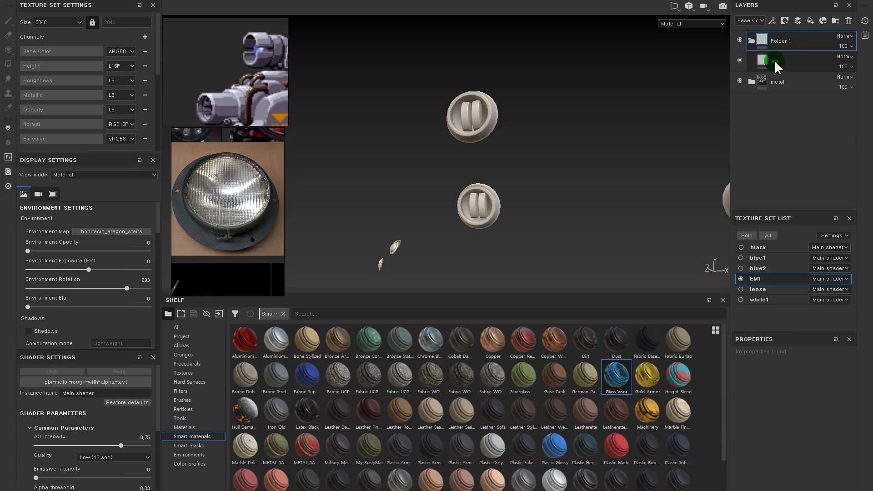
{"action": "double_click", "coordinate": [784, 41]}
{"action": "key", "text": "Return"}
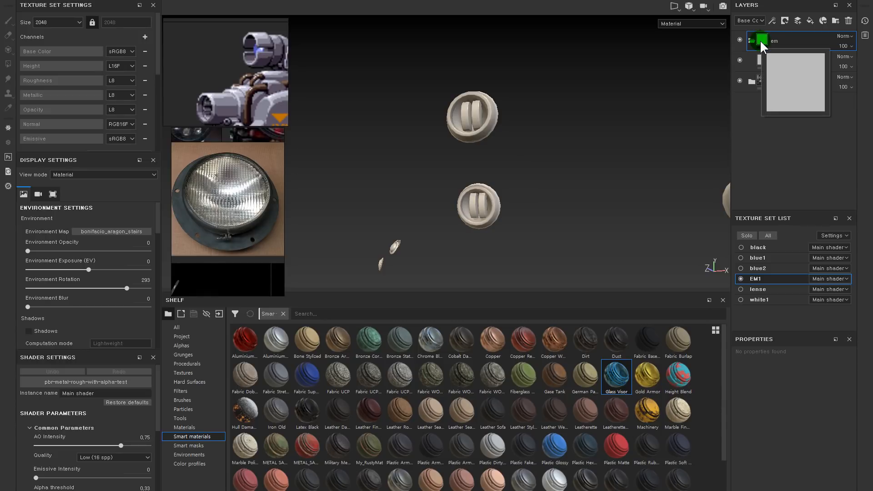
Step: Add a black mask to the em folder and give the mask a paint effect
{"action": "right_click", "coordinate": [759, 40]}
{"action": "left_click", "coordinate": [772, 51]}
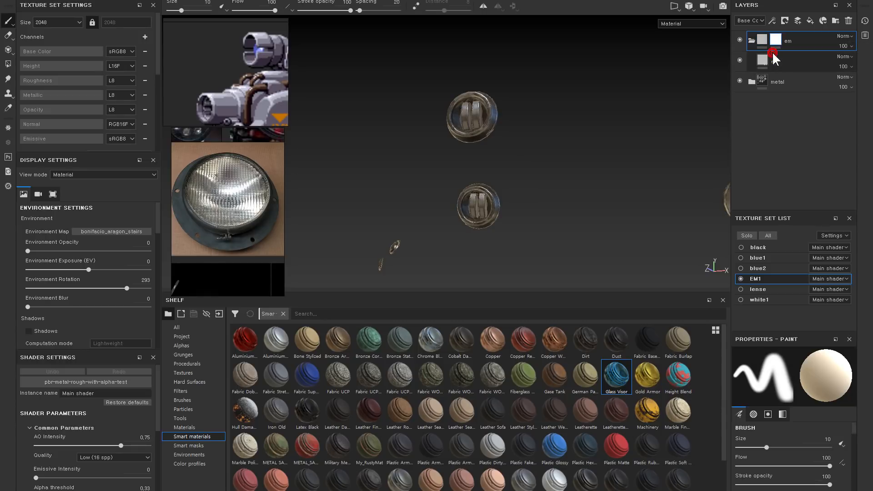
{"action": "right_click", "coordinate": [777, 45]}
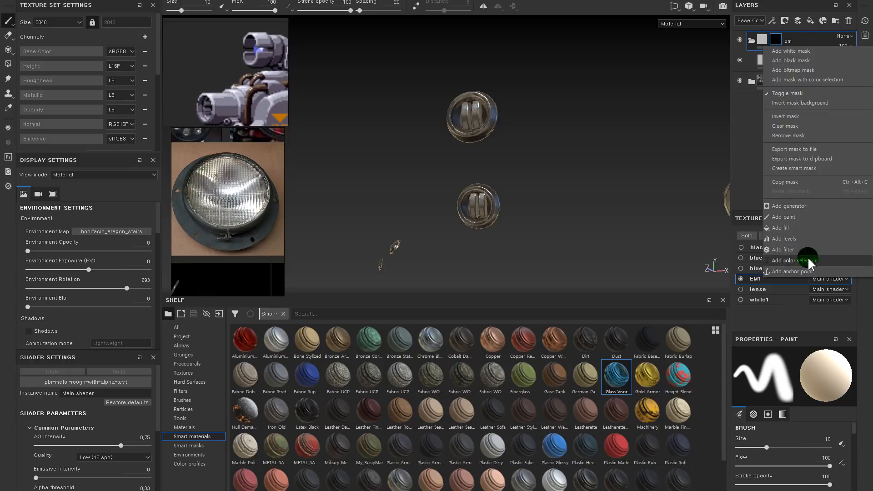
{"action": "left_click", "coordinate": [802, 215]}
Step: Reveal the three curved light-part shells in the em folder's mask with Polygon Fill, filling whole UV islands in a split 3D/2D view
{"action": "key", "text": "4"}
{"action": "scroll", "coordinate": [479, 121], "scroll_direction": "down", "scroll_amount": 2}
{"action": "left_click", "coordinate": [477, 114]}
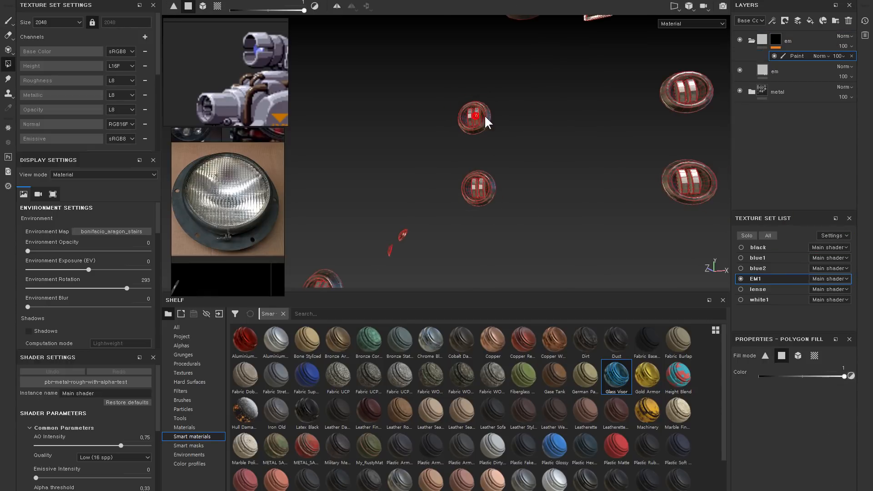
{"action": "key", "text": "F1"}
{"action": "scroll", "coordinate": [574, 138], "scroll_direction": "down", "scroll_amount": 1}
{"action": "left_click_drag", "start_coordinate": [518, 91], "coordinate": [586, 90], "text": "alt"}
{"action": "left_click_drag", "start_coordinate": [629, 169], "coordinate": [484, 227]}
{"action": "left_click", "coordinate": [814, 355]}
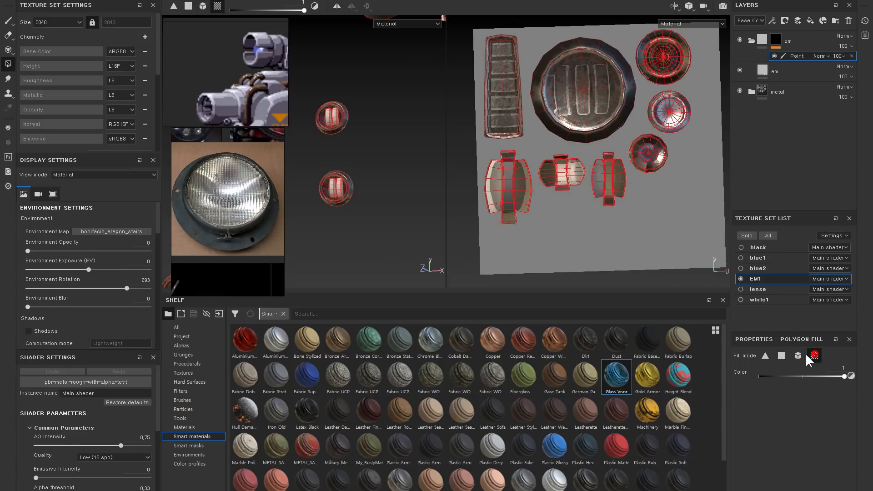
{"action": "left_click", "coordinate": [613, 152]}
{"action": "key", "text": "ctrl+z"}
{"action": "left_click_drag", "start_coordinate": [620, 171], "coordinate": [461, 236]}
{"action": "left_click_drag", "start_coordinate": [370, 123], "coordinate": [383, 187], "text": "alt"}
{"action": "middle_click_drag", "start_coordinate": [383, 187], "coordinate": [382, 211], "text": "alt"}
{"action": "left_click_drag", "start_coordinate": [382, 211], "coordinate": [397, 138], "text": "alt"}
{"action": "middle_click_drag", "start_coordinate": [403, 185], "coordinate": [410, 268], "text": "alt"}
{"action": "right_click_drag", "start_coordinate": [411, 268], "coordinate": [415, 203], "text": "alt"}
Step: Set the em fill layer's base color to the blue sampled from the lamp lens in the pixel-art reference
{"action": "middle_click", "coordinate": [761, 39]}
{"action": "left_click", "coordinate": [761, 40]}
{"action": "left_click", "coordinate": [769, 57]}
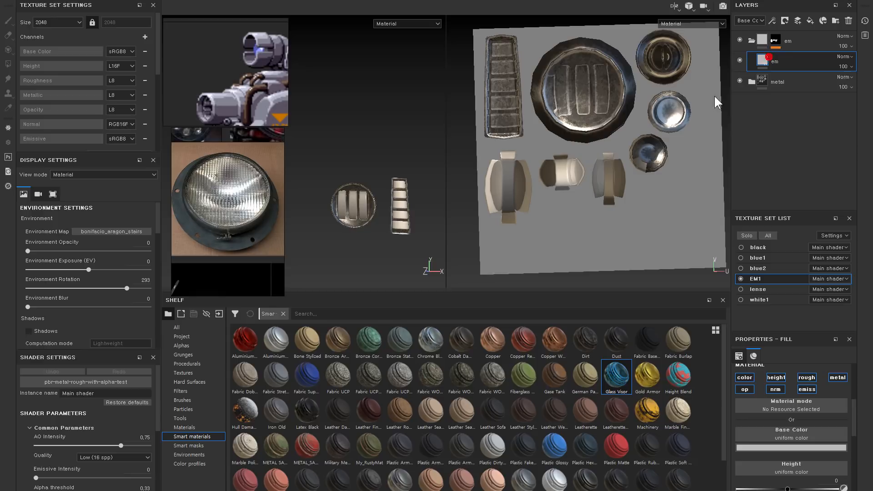
{"action": "left_click", "coordinate": [780, 448]}
{"action": "left_click_drag", "start_coordinate": [788, 346], "coordinate": [255, 48]}
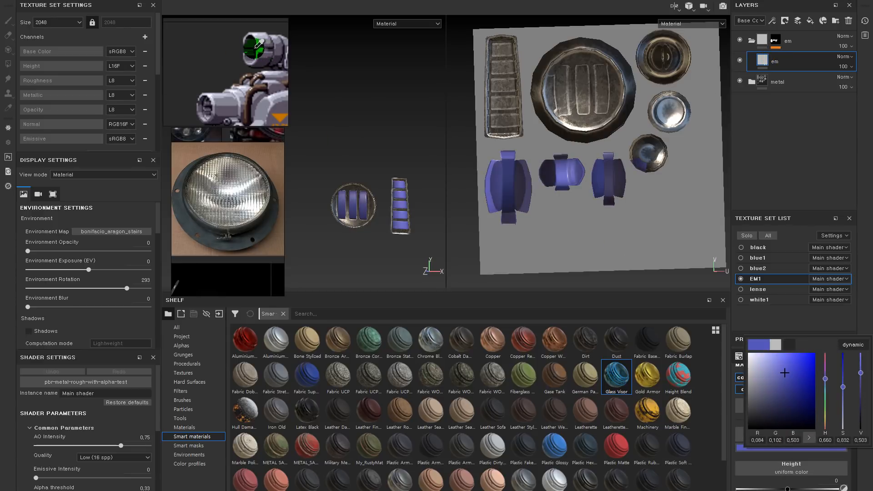
{"action": "left_click_drag", "start_coordinate": [386, 159], "coordinate": [338, 53], "text": "alt"}
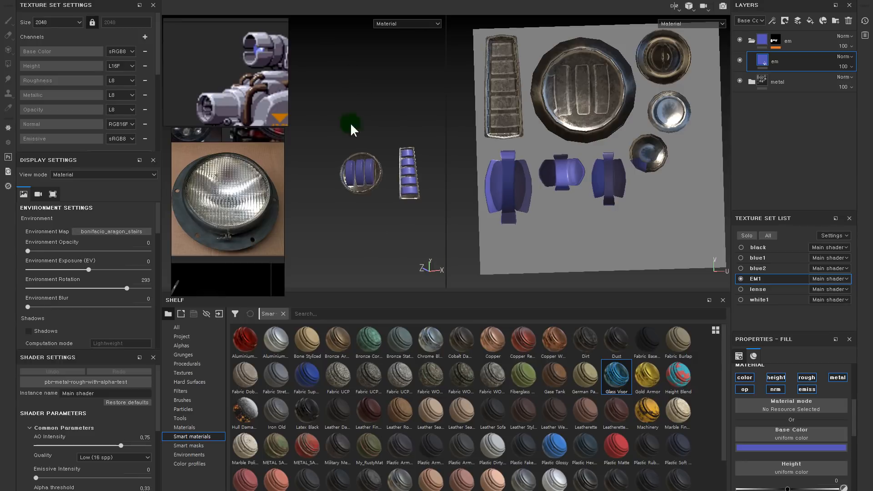
Step: Add an HSL Perceptive filter to the em fill layer and slightly lower its lightness
{"action": "left_click", "coordinate": [775, 66]}
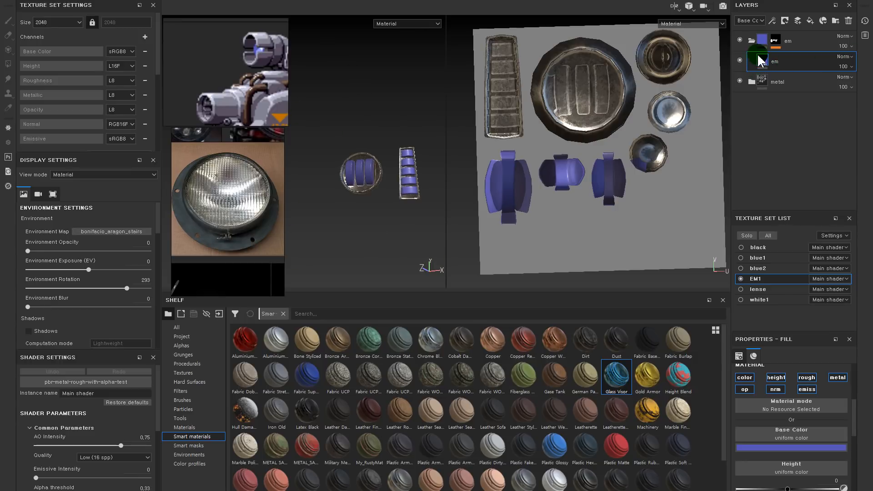
{"action": "right_click", "coordinate": [762, 63]}
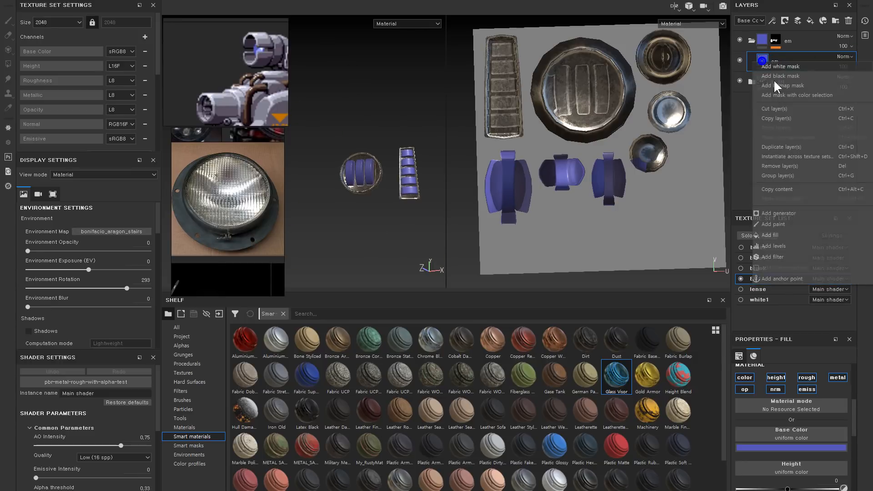
{"action": "left_click", "coordinate": [792, 257]}
{"action": "left_click", "coordinate": [806, 363]}
{"action": "left_click", "coordinate": [809, 395]}
{"action": "left_click", "coordinate": [755, 383]}
{"action": "left_click_drag", "start_coordinate": [797, 479], "coordinate": [793, 481]}
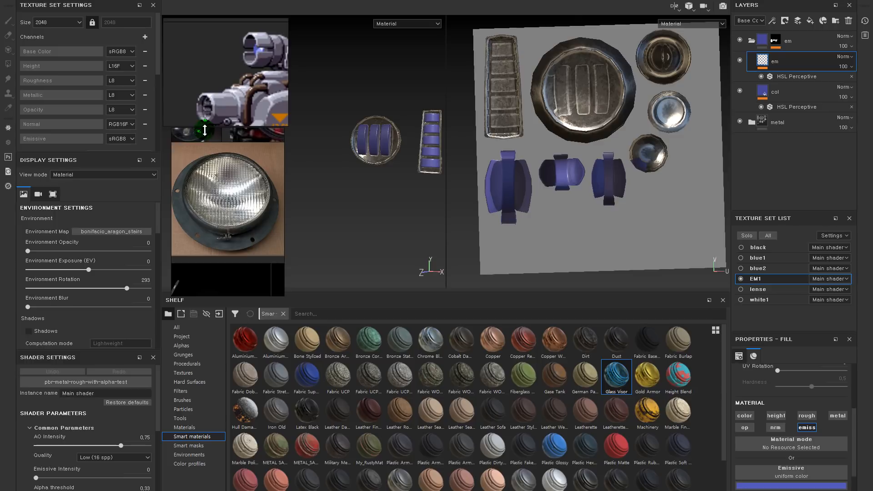
Step: Raise the main shader's Emissive Intensity to about 5.26
{"action": "left_click", "coordinate": [257, 163]}
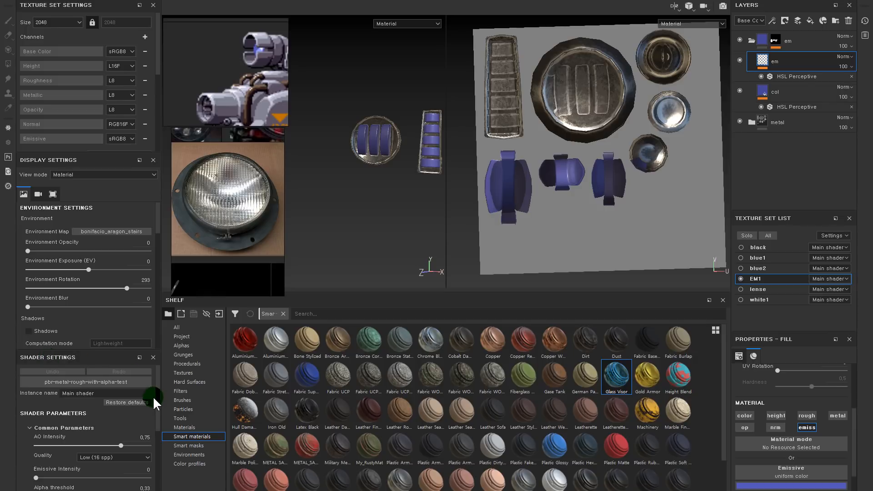
{"action": "scroll", "coordinate": [153, 392], "scroll_direction": "down", "scroll_amount": 2}
{"action": "left_click", "coordinate": [121, 415]}
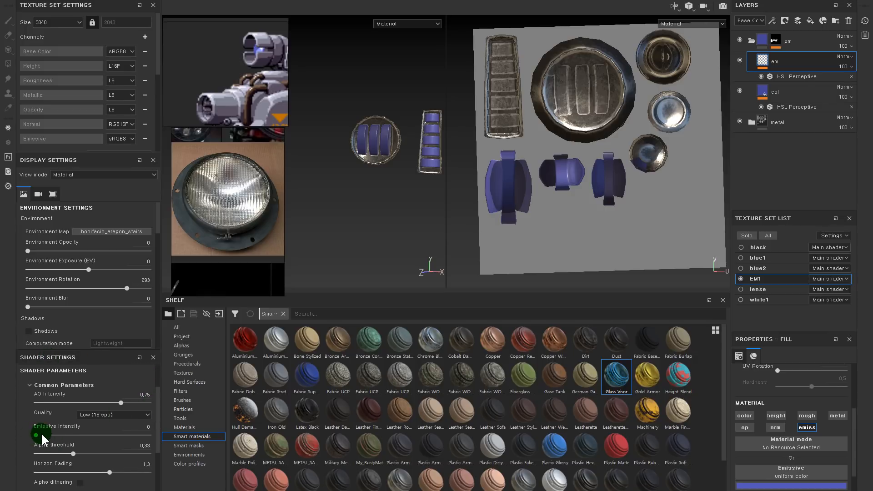
{"action": "mouse_move", "coordinate": [38, 433]}
{"action": "left_mouse_down"}
{"action": "mouse_move", "coordinate": [58, 441]}
{"action": "mouse_move", "coordinate": [41, 435]}
{"action": "left_mouse_up"}
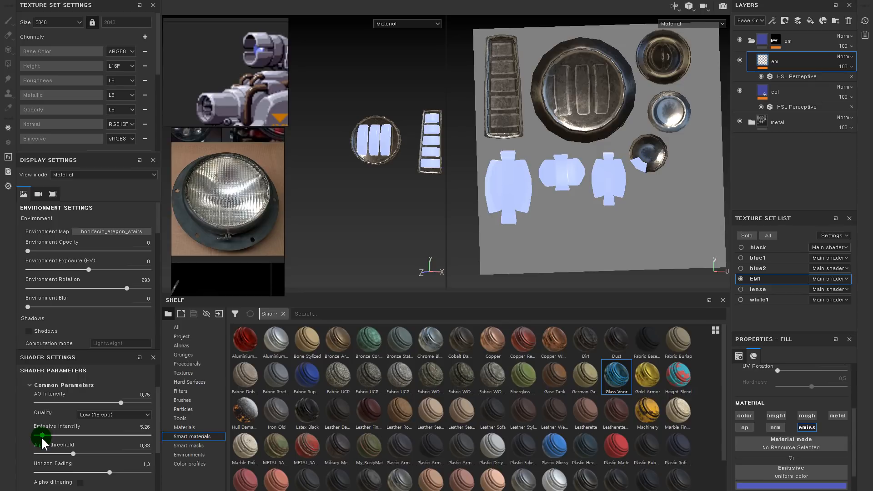
Step: Activate post effects in the camera display settings
{"action": "scroll", "coordinate": [155, 394], "scroll_direction": "down", "scroll_amount": 2}
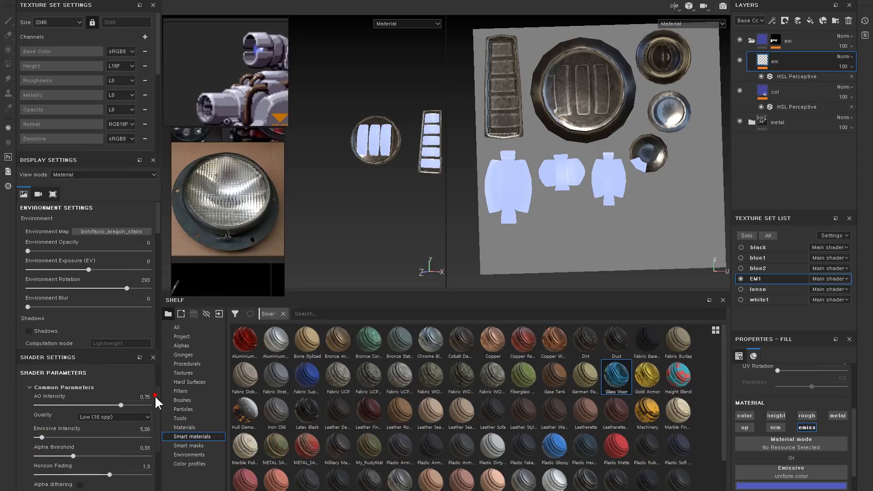
{"action": "scroll", "coordinate": [110, 444], "scroll_direction": "up", "scroll_amount": 1}
{"action": "scroll", "coordinate": [108, 449], "scroll_direction": "up", "scroll_amount": 2}
{"action": "scroll", "coordinate": [87, 220], "scroll_direction": "down", "scroll_amount": 1}
{"action": "scroll", "coordinate": [91, 234], "scroll_direction": "down", "scroll_amount": 4}
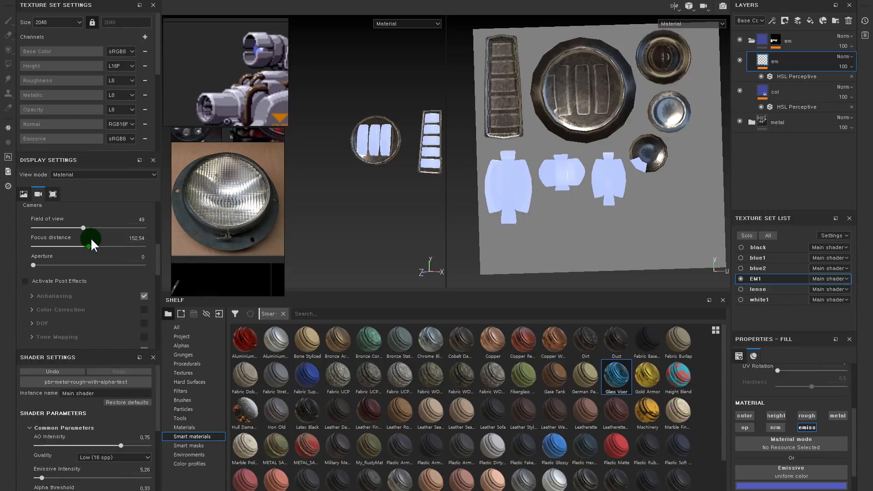
{"action": "left_click", "coordinate": [35, 282]}
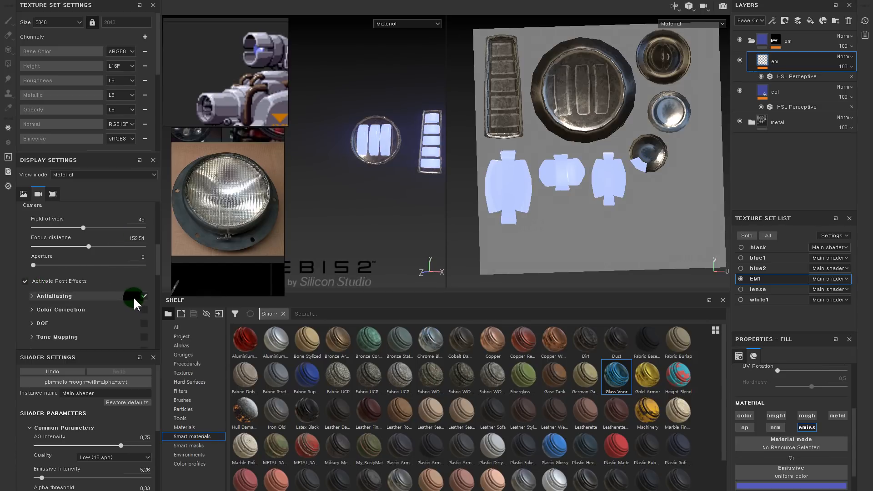
Step: Compare the lamps with the Glare effect off and on, leave it enabled, and expand its settings
{"action": "scroll", "coordinate": [143, 300], "scroll_direction": "down", "scroll_amount": 2}
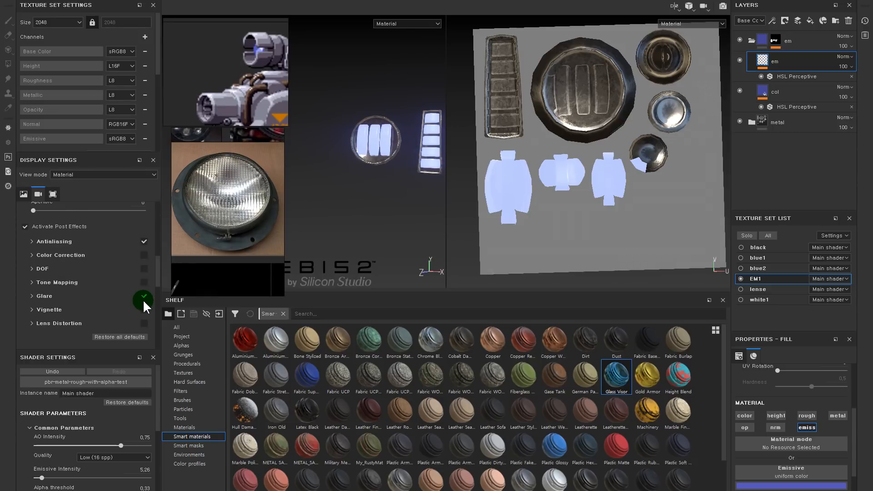
{"action": "left_click", "coordinate": [136, 295]}
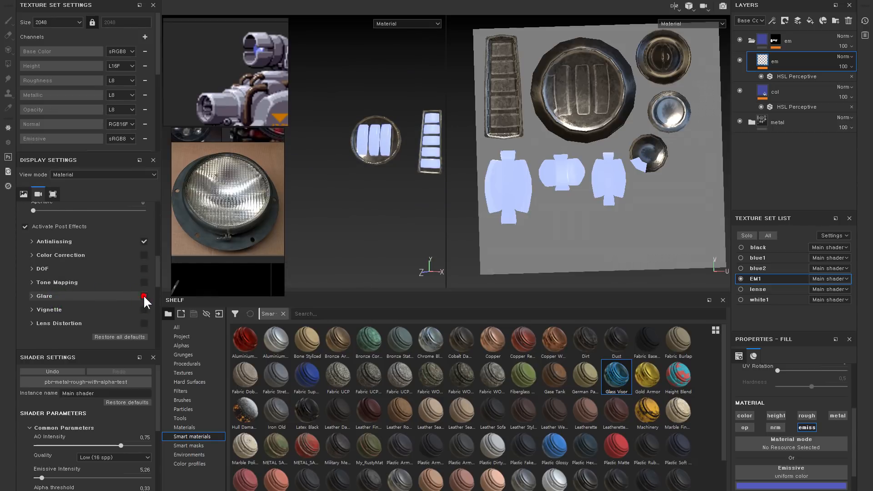
{"action": "left_click", "coordinate": [144, 296]}
{"action": "left_click", "coordinate": [32, 295]}
{"action": "scroll", "coordinate": [62, 297], "scroll_direction": "down", "scroll_amount": 1}
{"action": "left_click", "coordinate": [66, 292]}
{"action": "left_click", "coordinate": [377, 210]}
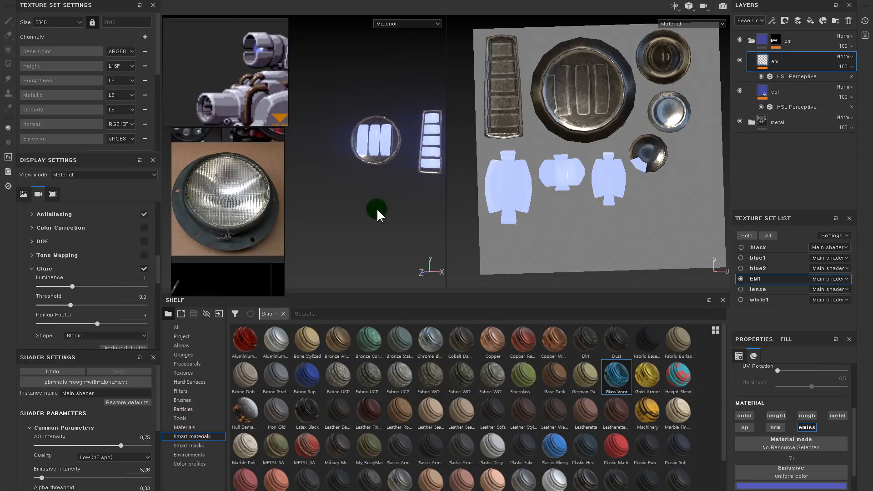
Step: Enlarge the 3D view and compare the lamp lights with the em fill layer hidden and shown
{"action": "left_click_drag", "start_coordinate": [446, 189], "coordinate": [554, 193]}
{"action": "scroll", "coordinate": [405, 143], "scroll_direction": "up", "scroll_amount": 3}
{"action": "left_click_drag", "start_coordinate": [404, 142], "coordinate": [399, 176], "text": "alt"}
{"action": "scroll", "coordinate": [405, 178], "scroll_direction": "up", "scroll_amount": 1}
{"action": "left_click_drag", "start_coordinate": [453, 219], "coordinate": [456, 205], "text": "alt"}
{"action": "left_click", "coordinate": [740, 59]}
{"action": "left_click", "coordinate": [740, 59]}
{"action": "left_click", "coordinate": [740, 60]}
{"action": "left_click", "coordinate": [740, 60]}
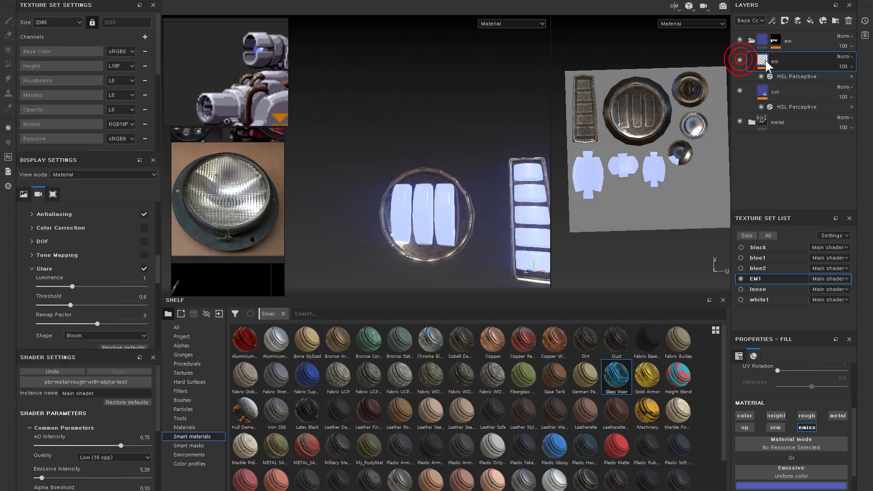
Step: Add a black mask with a paint effect to the em fill layer
{"action": "right_click", "coordinate": [765, 60]}
{"action": "left_click", "coordinate": [787, 73]}
{"action": "right_click", "coordinate": [774, 64]}
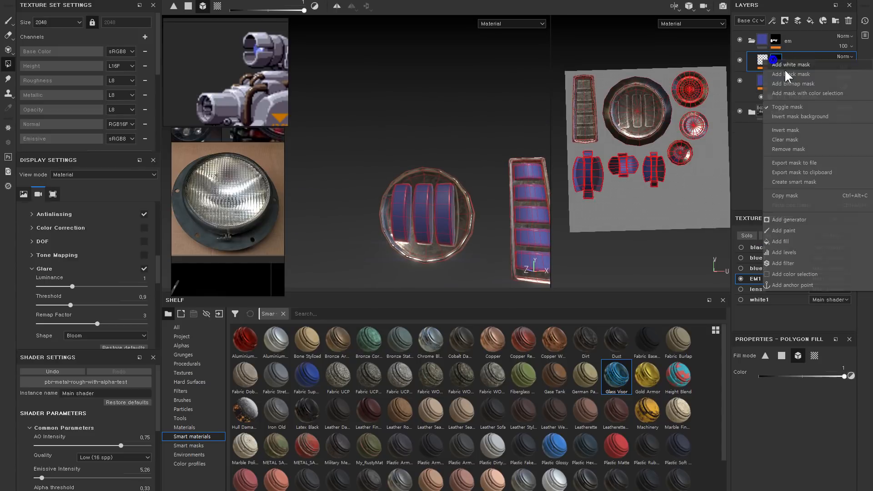
{"action": "left_click", "coordinate": [791, 240]}
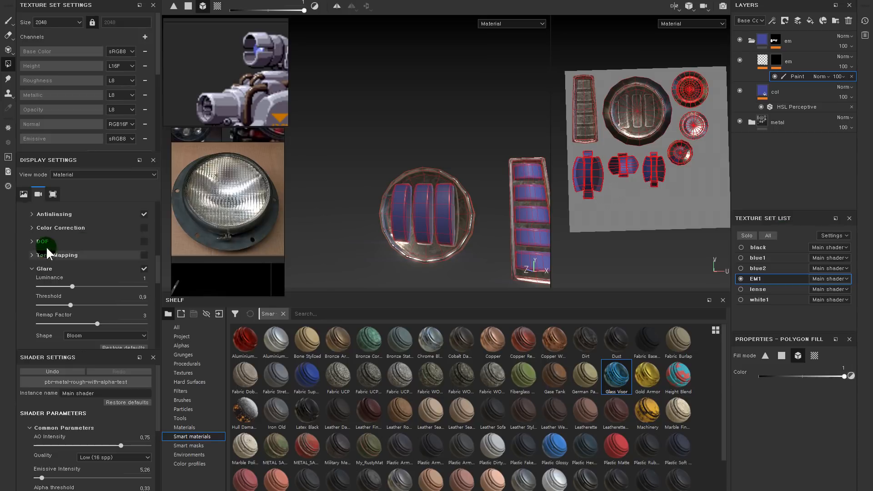
Step: Switch to the Paint tool and choose the Basic Hard brush for the em layer's mask
{"action": "mouse_move", "coordinate": [474, 231]}
{"action": "left_mouse_down", "text": "alt"}
{"action": "mouse_move", "coordinate": [400, 193]}
{"action": "mouse_move", "coordinate": [387, 218]}
{"action": "left_mouse_up", "text": "alt"}
{"action": "scroll", "coordinate": [386, 218], "scroll_direction": "up", "scroll_amount": 2}
{"action": "key", "text": "1"}
{"action": "key", "text": "bracketleft"}
{"action": "key", "text": "bracketleft"}
{"action": "key", "text": "bracketleft"}
{"action": "key", "text": "bracketleft"}
{"action": "key", "text": "bracketleft"}
{"action": "key", "text": "bracketleft"}
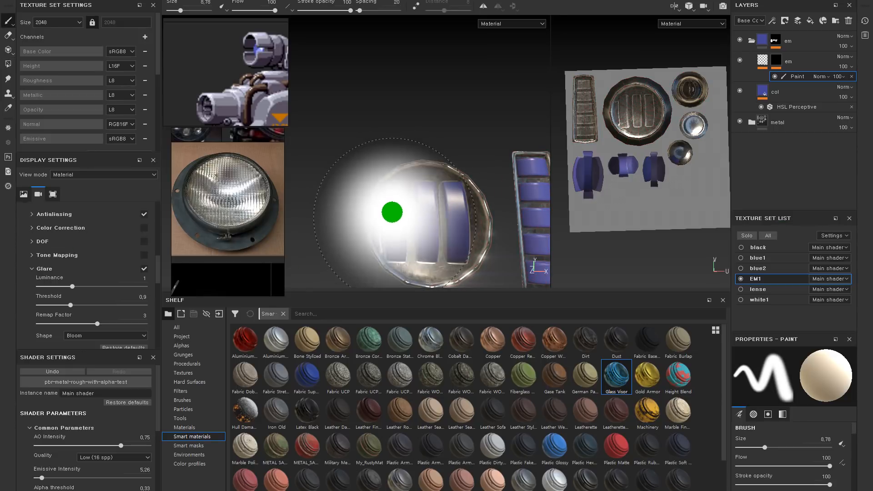
{"action": "left_click", "coordinate": [195, 407]}
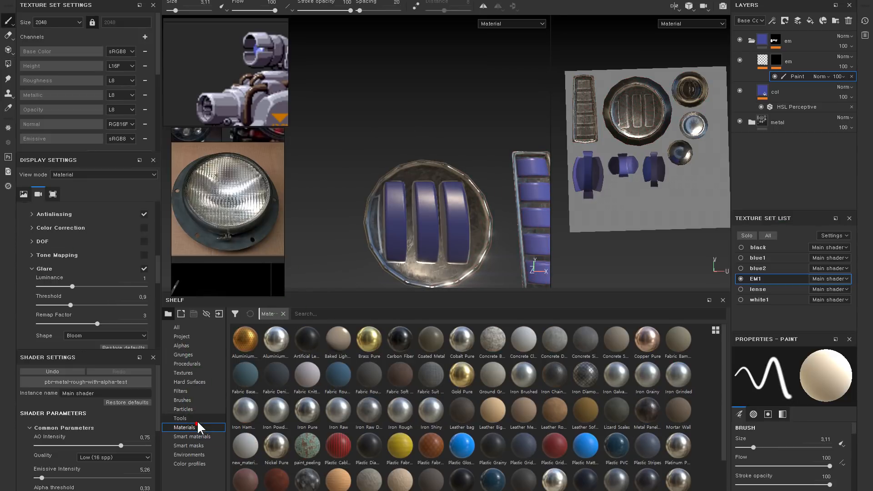
{"action": "left_click", "coordinate": [197, 418]}
{"action": "left_click", "coordinate": [201, 400]}
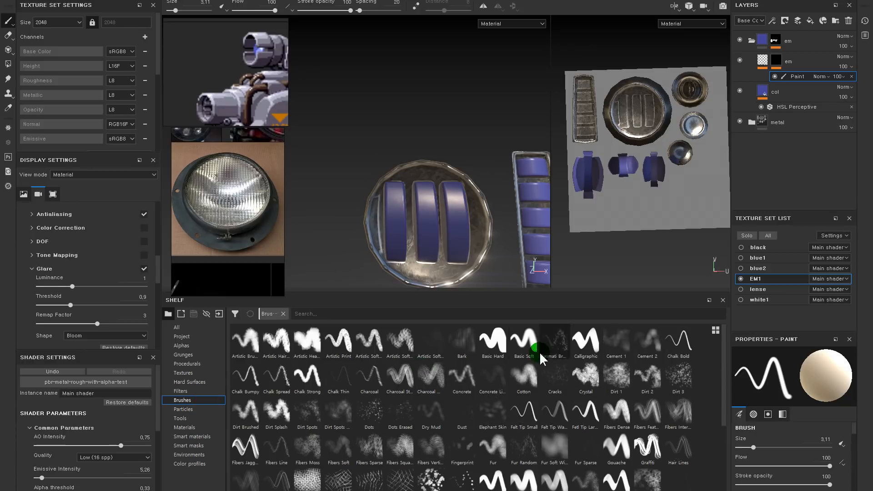
{"action": "left_click", "coordinate": [495, 342]}
Step: Shrink the brush to about 1.35 and paint a straight emissive stripe down the middle of the round lamp's light bar
{"action": "key", "text": "bracketleft"}
{"action": "middle_click_drag", "start_coordinate": [630, 205], "coordinate": [625, 165], "text": "alt"}
{"action": "right_click_drag", "start_coordinate": [620, 176], "coordinate": [653, 141], "text": "alt"}
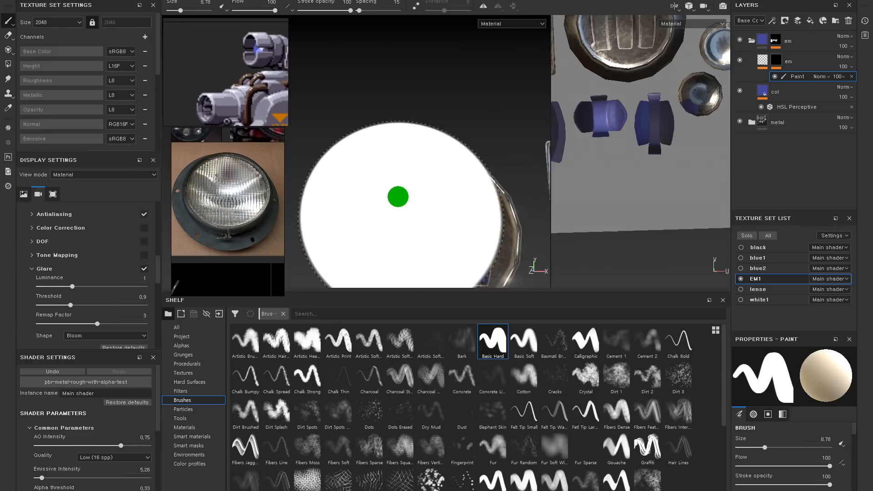
{"action": "middle_click_drag", "start_coordinate": [397, 198], "coordinate": [403, 152], "text": "alt"}
{"action": "key", "text": "bracketleft"}
{"action": "key", "text": "bracketleft"}
{"action": "key", "text": "bracketleft"}
{"action": "key", "text": "bracketleft"}
{"action": "key", "text": "bracketleft"}
{"action": "key", "text": "bracketleft"}
{"action": "key", "text": "bracketleft"}
{"action": "key", "text": "bracketleft"}
{"action": "key", "text": "bracketleft"}
{"action": "key", "text": "bracketleft"}
{"action": "key", "text": "bracketleft"}
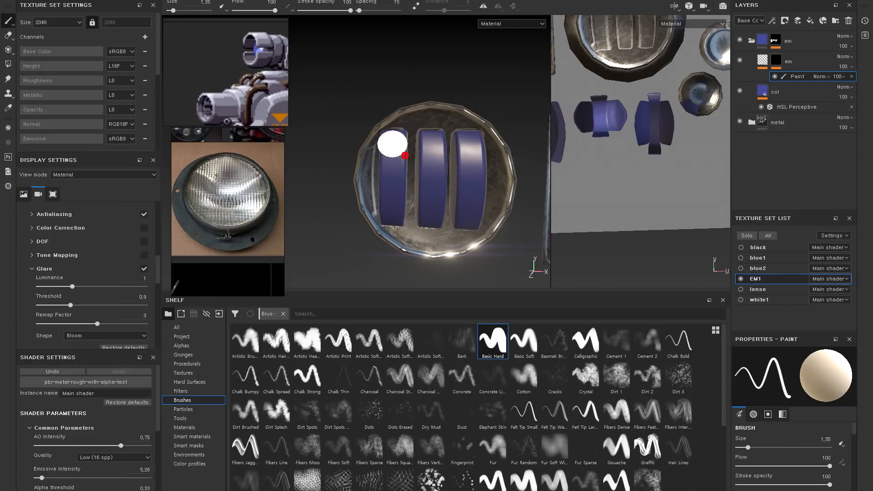
{"action": "left_click", "coordinate": [394, 140]}
{"action": "left_click", "coordinate": [391, 211], "text": "shift"}
{"action": "mouse_move", "coordinate": [391, 210]}
{"action": "left_mouse_down", "text": "alt"}
{"action": "mouse_move", "coordinate": [400, 150]}
{"action": "mouse_move", "coordinate": [392, 214]}
{"action": "left_mouse_up", "text": "alt"}
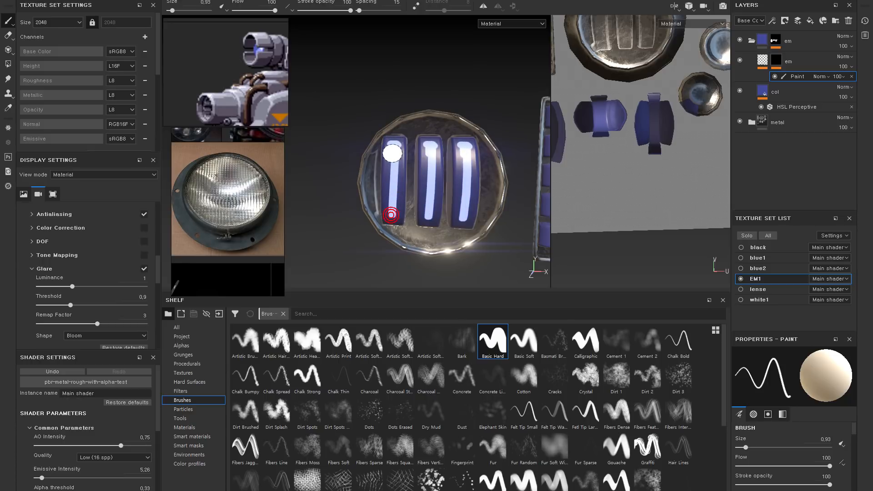
Step: Reduce the brush size to 0.32, even out the stripe on its UV shell, and switch the brush color to black
{"action": "scroll", "coordinate": [623, 117], "scroll_direction": "up", "scroll_amount": 4}
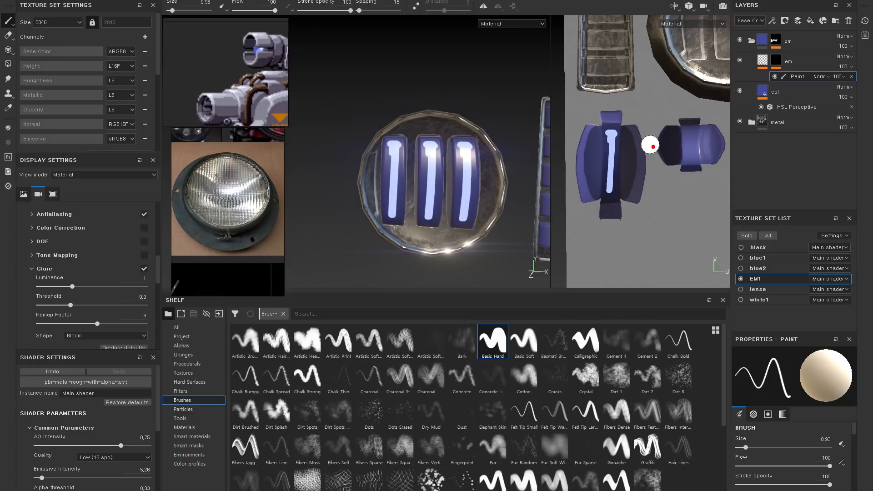
{"action": "scroll", "coordinate": [640, 127], "scroll_direction": "up", "scroll_amount": 2}
{"action": "right_click_drag", "start_coordinate": [640, 127], "coordinate": [614, 135], "text": "ctrl"}
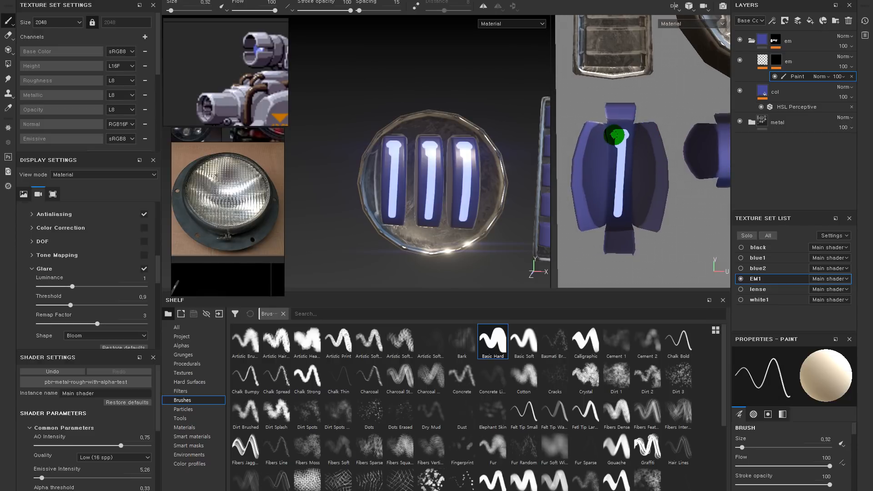
{"action": "mouse_move", "coordinate": [615, 136]}
{"action": "left_mouse_down"}
{"action": "mouse_move", "coordinate": [619, 211]}
{"action": "mouse_move", "coordinate": [633, 138]}
{"action": "mouse_move", "coordinate": [627, 170]}
{"action": "left_mouse_up"}
{"action": "key", "text": "x"}
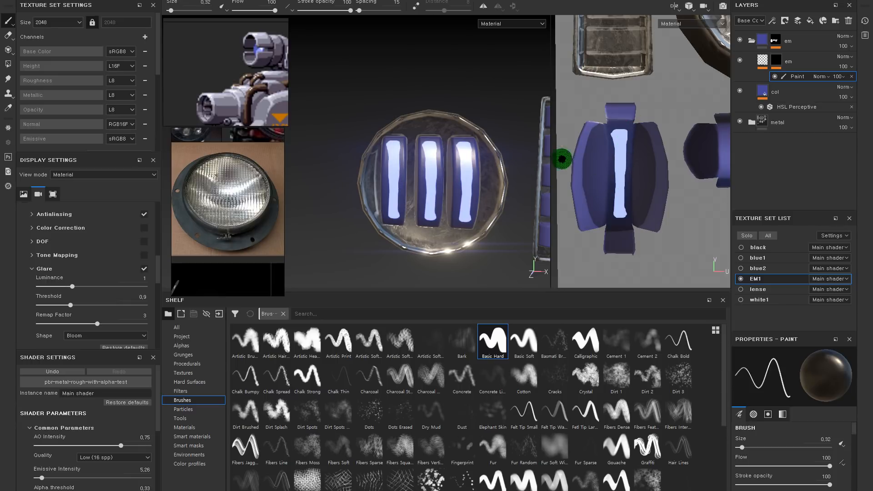
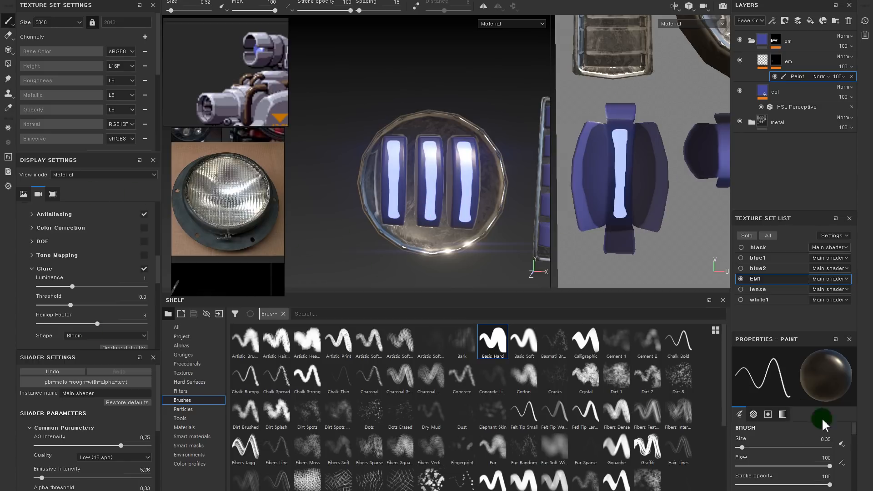
Step: Enlarge the brush properties area, compare the UV and Camera alignments, and set the brush alignment to Camera
{"action": "left_click_drag", "start_coordinate": [800, 331], "coordinate": [829, 277]}
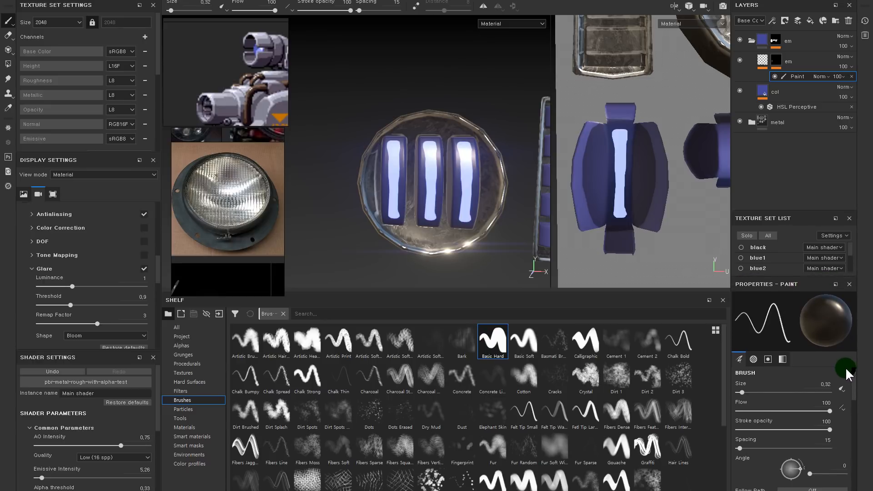
{"action": "left_click_drag", "start_coordinate": [852, 380], "coordinate": [844, 429]}
{"action": "left_click", "coordinate": [806, 386]}
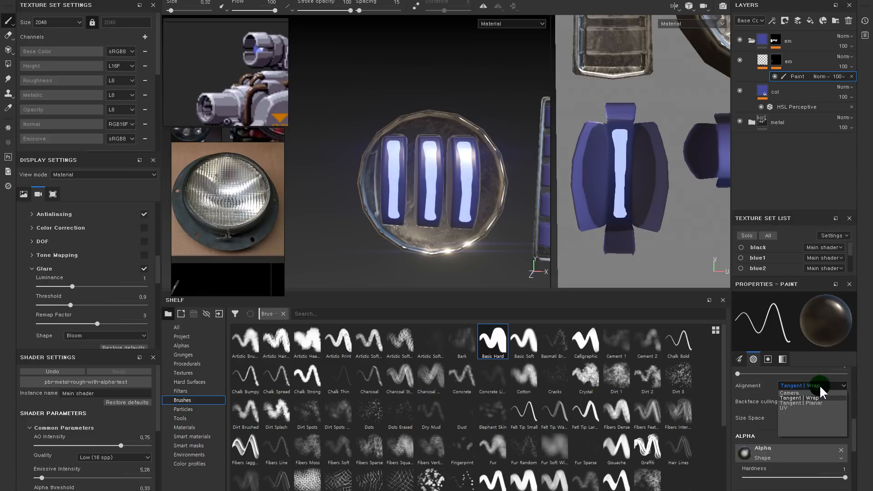
{"action": "left_click", "coordinate": [796, 393]}
{"action": "left_click", "coordinate": [812, 385]}
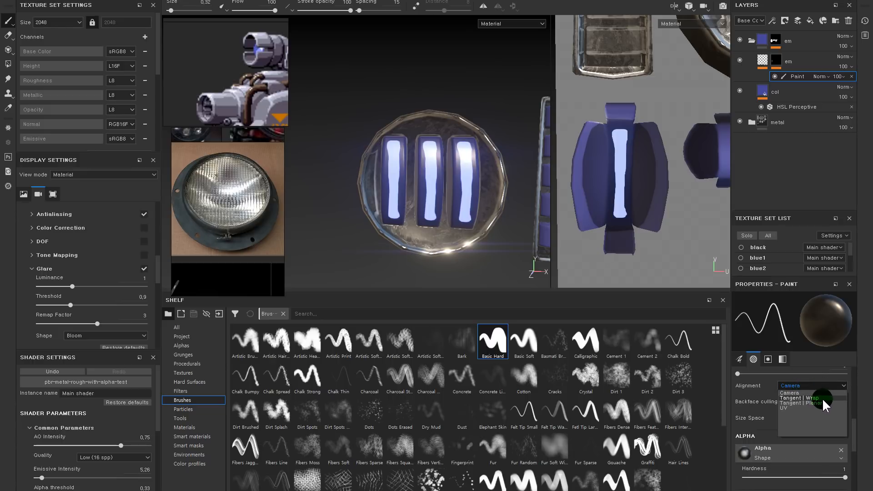
{"action": "left_click", "coordinate": [803, 408]}
{"action": "left_click", "coordinate": [811, 386]}
{"action": "left_click", "coordinate": [805, 392]}
{"action": "left_click", "coordinate": [809, 385]}
{"action": "left_click", "coordinate": [797, 407]}
{"action": "left_click", "coordinate": [814, 385]}
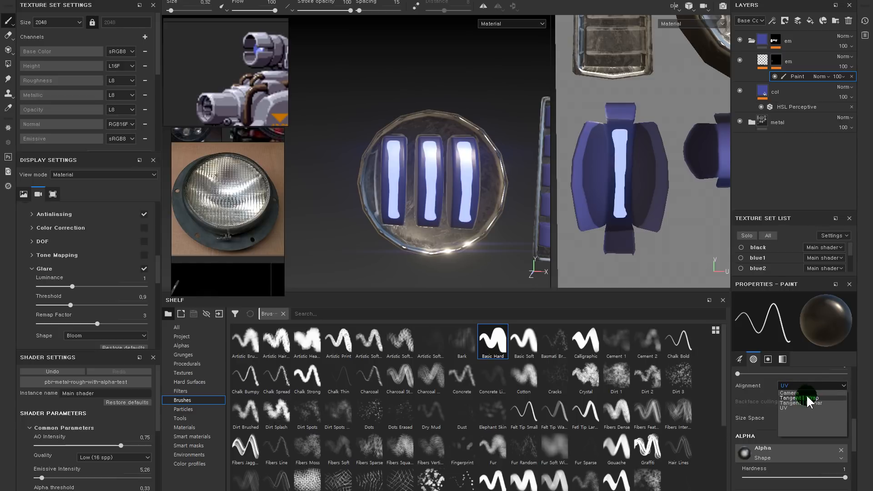
{"action": "left_click", "coordinate": [801, 393]}
Step: Touch up the upper end of the emissive stripe on the round lamp's light bar
{"action": "left_click_drag", "start_coordinate": [400, 159], "coordinate": [390, 182], "text": "alt"}
{"action": "mouse_move", "coordinate": [393, 140]}
{"action": "left_mouse_down"}
{"action": "mouse_move", "coordinate": [393, 218]}
{"action": "mouse_move", "coordinate": [396, 156]}
{"action": "left_mouse_up"}
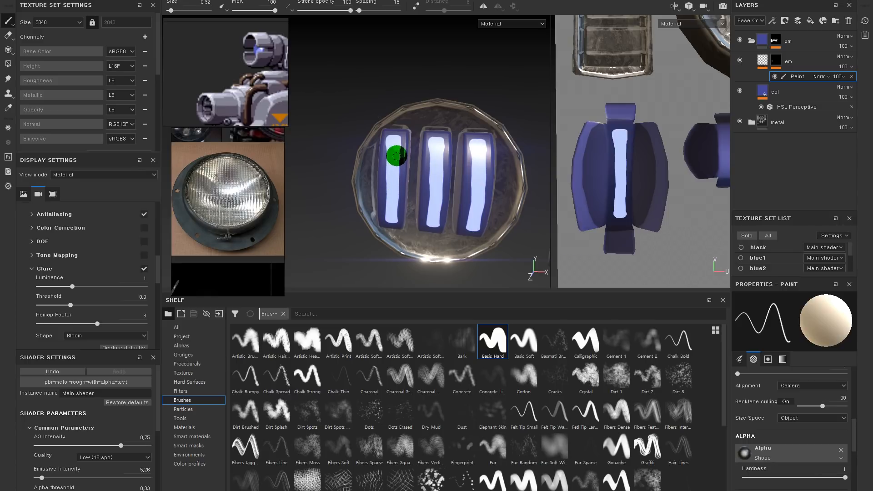
{"action": "scroll", "coordinate": [672, 142], "scroll_direction": "up", "scroll_amount": 2}
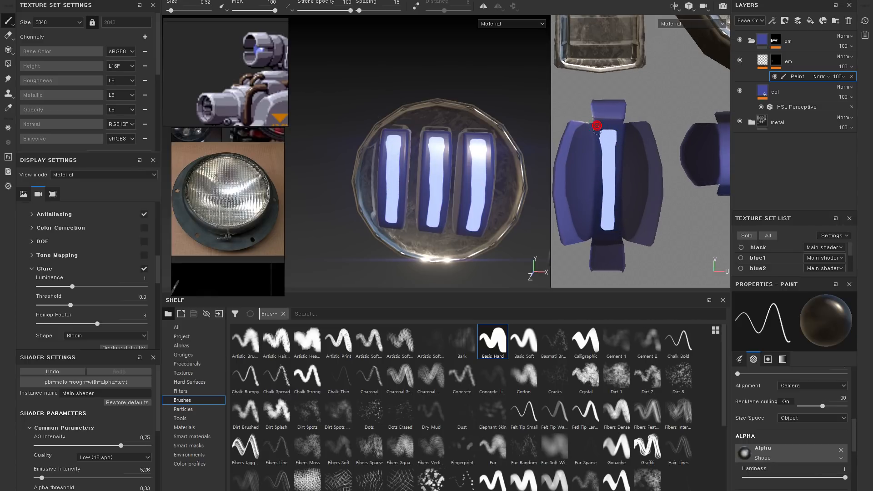
Step: Paint a straight white emissive stripe across the rectangular lamp's light bar on its UV shell, and switch the brush back to black
{"action": "scroll", "coordinate": [476, 205], "scroll_direction": "down", "scroll_amount": 6}
{"action": "scroll", "coordinate": [464, 195], "scroll_direction": "up", "scroll_amount": 2}
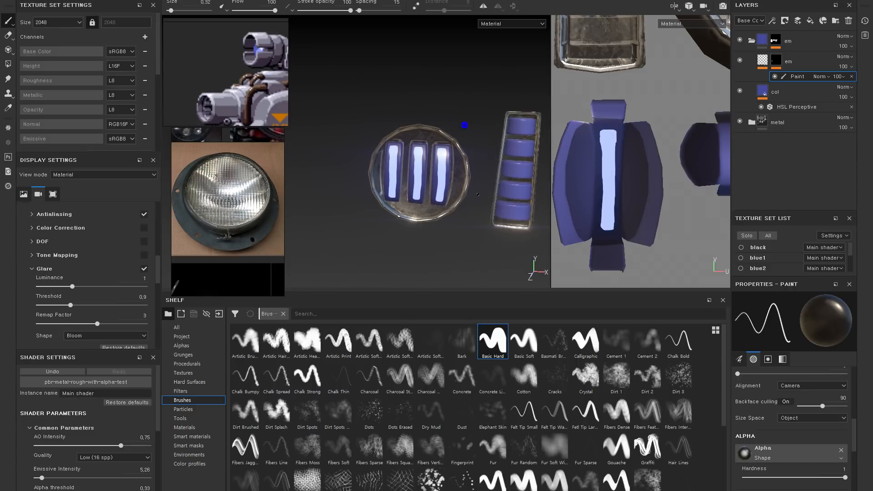
{"action": "middle_click_drag", "start_coordinate": [722, 186], "coordinate": [641, 179], "text": "alt"}
{"action": "left_click_drag", "start_coordinate": [641, 179], "coordinate": [674, 159], "text": "alt"}
{"action": "right_click_drag", "start_coordinate": [603, 182], "coordinate": [631, 162], "text": "alt"}
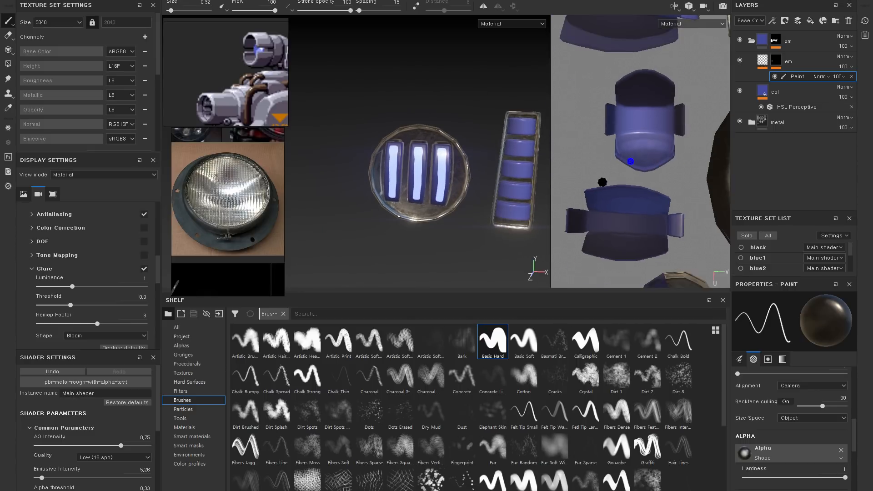
{"action": "middle_click_drag", "start_coordinate": [635, 157], "coordinate": [624, 189], "text": "alt"}
{"action": "left_click_drag", "start_coordinate": [624, 189], "coordinate": [615, 166], "text": "alt"}
{"action": "right_click_drag", "start_coordinate": [611, 158], "coordinate": [630, 171], "text": "alt"}
{"action": "key", "text": "x"}
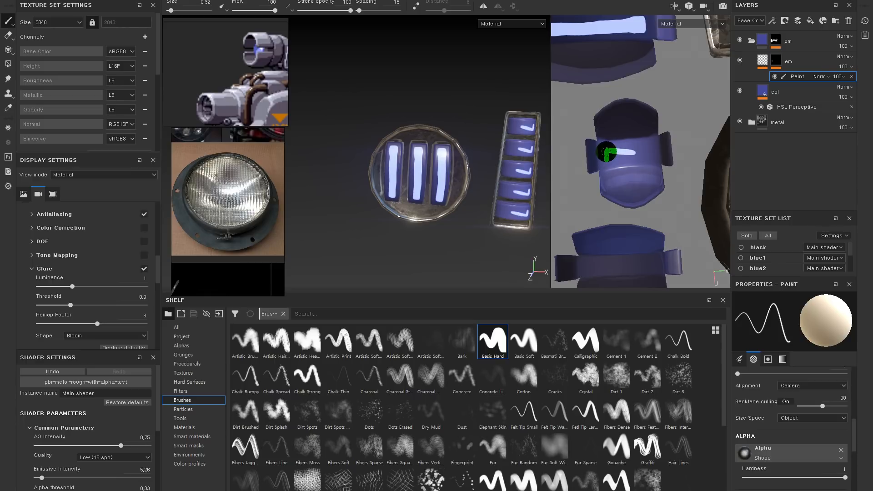
{"action": "left_click_drag", "start_coordinate": [609, 157], "coordinate": [662, 157]}
{"action": "key", "text": "x"}
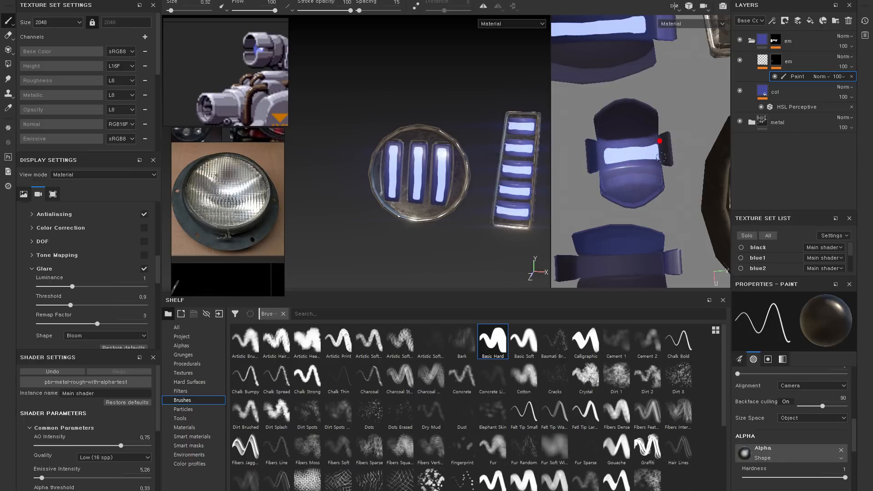
Step: Reduce the brush size to 0.1, paint an emissive stripe on the small round lamp's light bar shell, and trim its edges with black
{"action": "mouse_move", "coordinate": [660, 161]}
{"action": "middle_mouse_down"}
{"action": "mouse_move", "coordinate": [636, 152]}
{"action": "mouse_move", "coordinate": [663, 98]}
{"action": "middle_mouse_up"}
{"action": "mouse_move", "coordinate": [492, 172]}
{"action": "middle_mouse_down"}
{"action": "mouse_move", "coordinate": [423, 194]}
{"action": "mouse_move", "coordinate": [502, 33]}
{"action": "middle_mouse_up"}
{"action": "left_click_drag", "start_coordinate": [459, 109], "coordinate": [452, 125], "text": "alt"}
{"action": "middle_click_drag", "start_coordinate": [443, 151], "coordinate": [447, 203], "text": "alt"}
{"action": "middle_click_drag", "start_coordinate": [612, 186], "coordinate": [622, 151], "text": "alt"}
{"action": "right_click_drag", "start_coordinate": [621, 152], "coordinate": [584, 146], "text": "ctrl"}
{"action": "left_click_drag", "start_coordinate": [583, 146], "coordinate": [654, 144]}
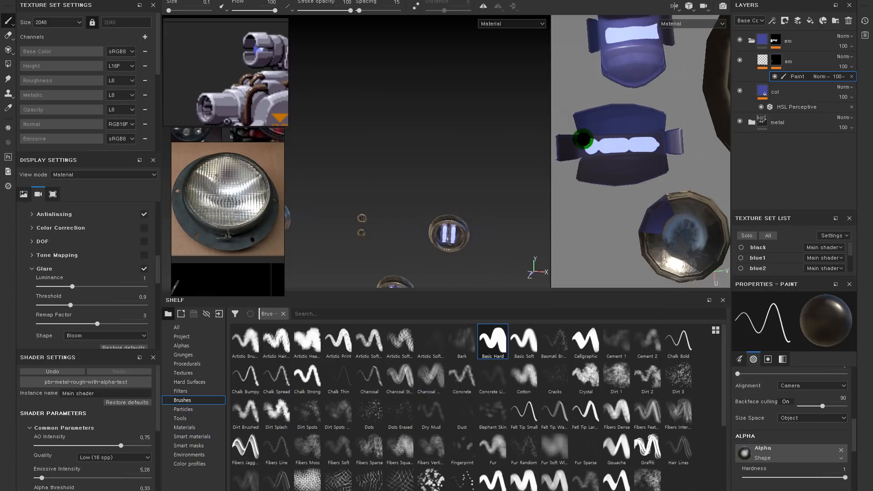
{"action": "left_click_drag", "start_coordinate": [587, 138], "coordinate": [587, 156]}
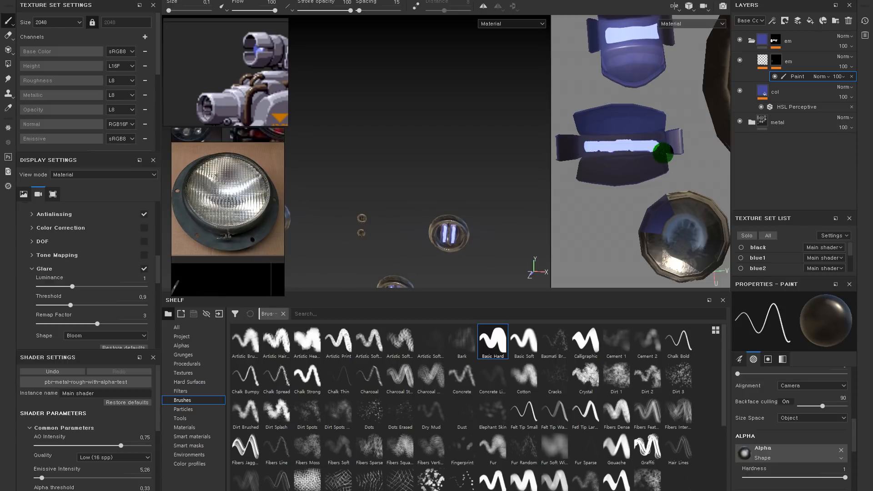
Step: Examine the painted emissive stripes on the large and small lamps in the 3D view
{"action": "left_click_drag", "start_coordinate": [430, 209], "coordinate": [408, 204], "text": "alt"}
{"action": "left_click_drag", "start_coordinate": [436, 175], "coordinate": [476, 166], "text": "alt"}
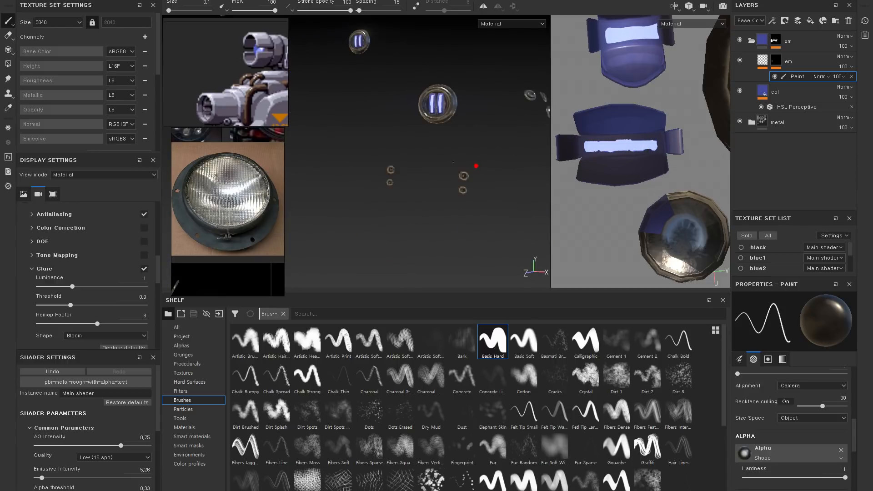
{"action": "key", "text": "f"}
{"action": "right_click_drag", "start_coordinate": [452, 167], "coordinate": [445, 150], "text": "alt"}
{"action": "middle_click_drag", "start_coordinate": [445, 150], "coordinate": [464, 248], "text": "alt"}
{"action": "left_click_drag", "start_coordinate": [420, 194], "coordinate": [438, 200], "text": "alt"}
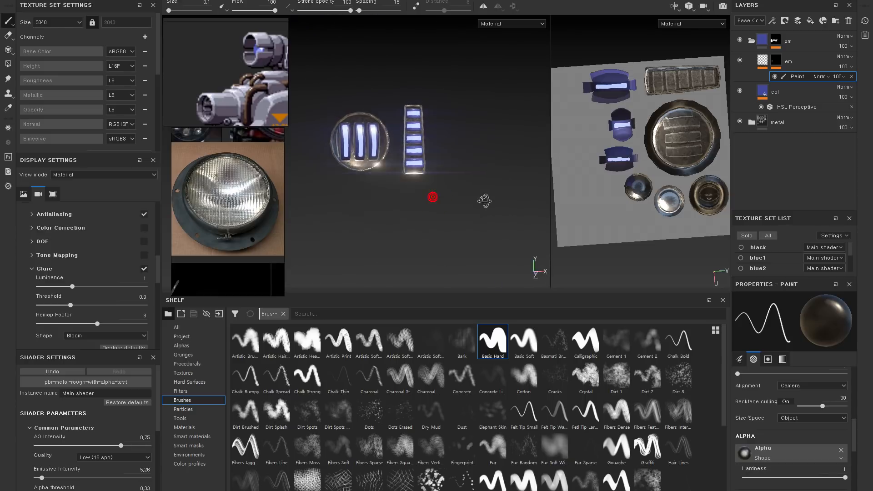
{"action": "right_click_drag", "start_coordinate": [438, 200], "coordinate": [433, 161], "text": "alt"}
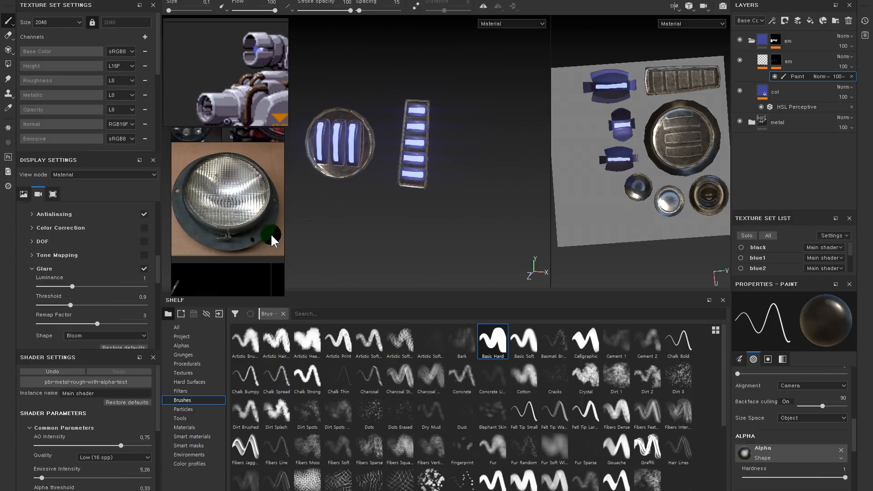
Step: Raise the shader's Emissive Intensity to 14.98 and check the glow on the lamps
{"action": "scroll", "coordinate": [86, 255], "scroll_direction": "up", "scroll_amount": 5}
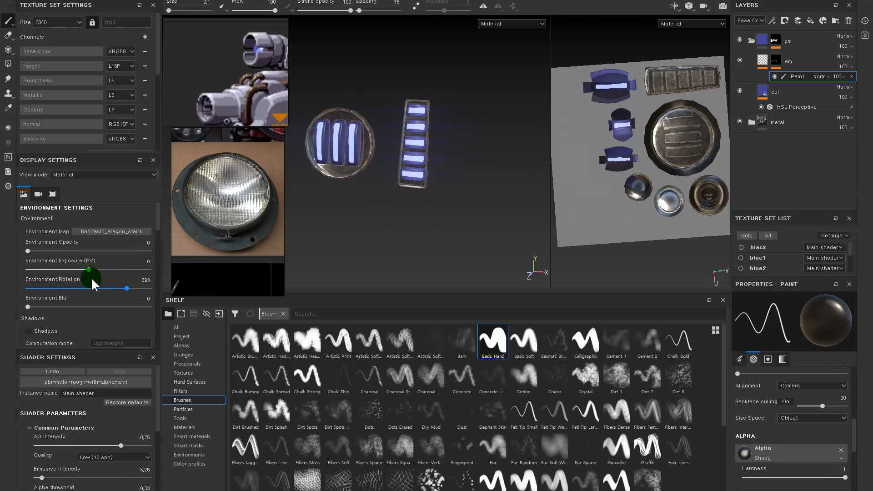
{"action": "scroll", "coordinate": [88, 283], "scroll_direction": "down", "scroll_amount": 3}
{"action": "scroll", "coordinate": [94, 422], "scroll_direction": "down", "scroll_amount": 3}
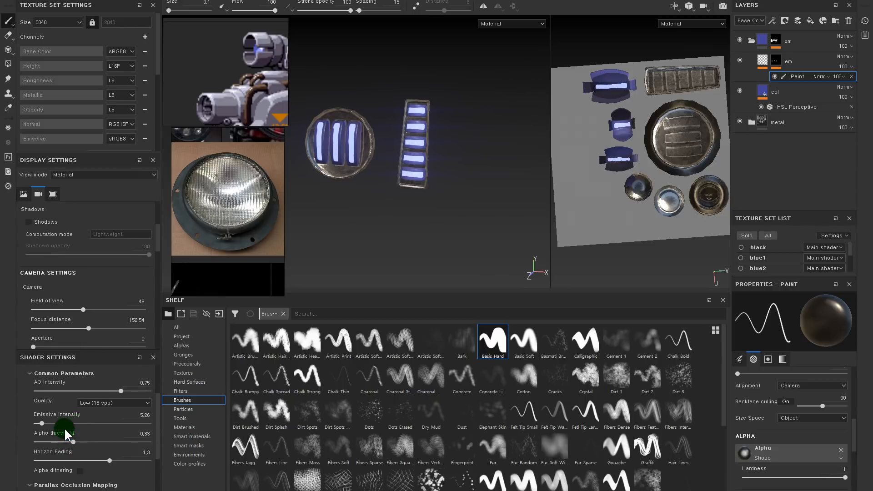
{"action": "left_click_drag", "start_coordinate": [40, 420], "coordinate": [52, 421]}
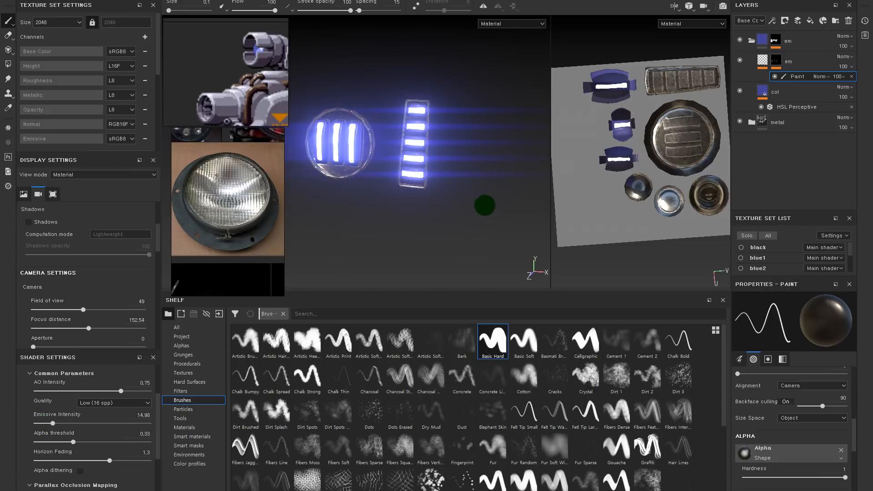
{"action": "right_click_drag", "start_coordinate": [485, 206], "coordinate": [470, 191], "text": "alt"}
{"action": "left_click_drag", "start_coordinate": [429, 183], "coordinate": [386, 156], "text": "alt"}
{"action": "middle_click_drag", "start_coordinate": [386, 156], "coordinate": [404, 127], "text": "alt"}
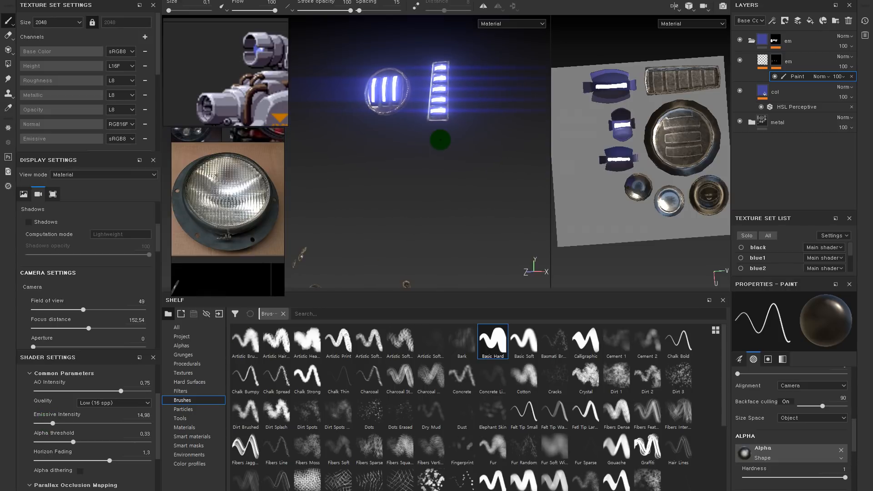
Step: Set the Glare luminance to 2.17, the threshold to 0.22 and the remap factor to 2.81
{"action": "scroll", "coordinate": [106, 404], "scroll_direction": "down", "scroll_amount": 3}
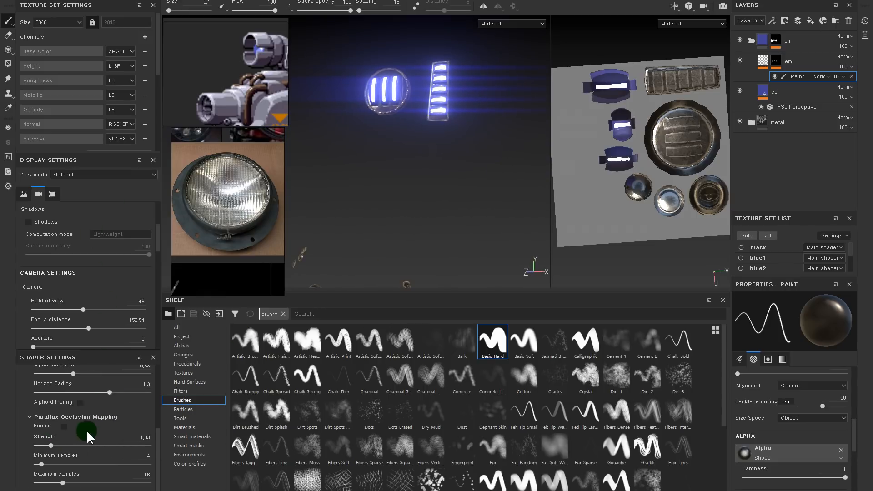
{"action": "scroll", "coordinate": [57, 285], "scroll_direction": "up", "scroll_amount": 3}
{"action": "scroll", "coordinate": [74, 302], "scroll_direction": "down", "scroll_amount": 4}
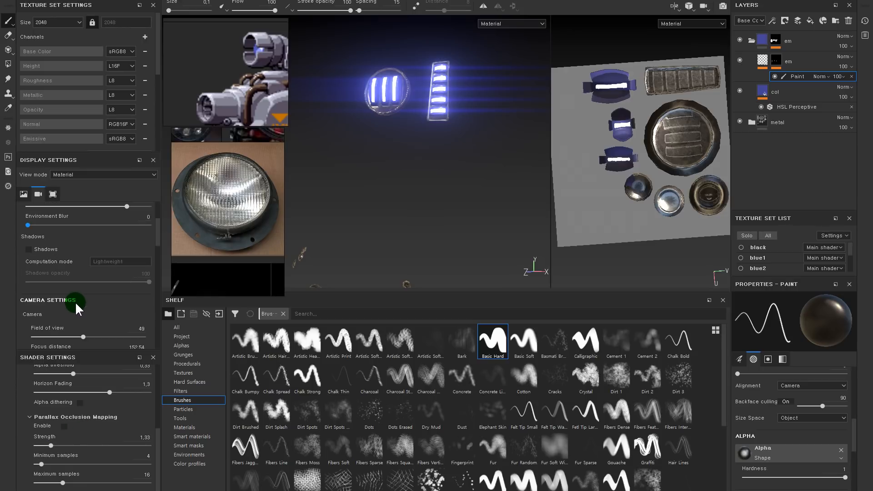
{"action": "scroll", "coordinate": [75, 301], "scroll_direction": "down", "scroll_amount": 3}
{"action": "scroll", "coordinate": [73, 295], "scroll_direction": "down", "scroll_amount": 1}
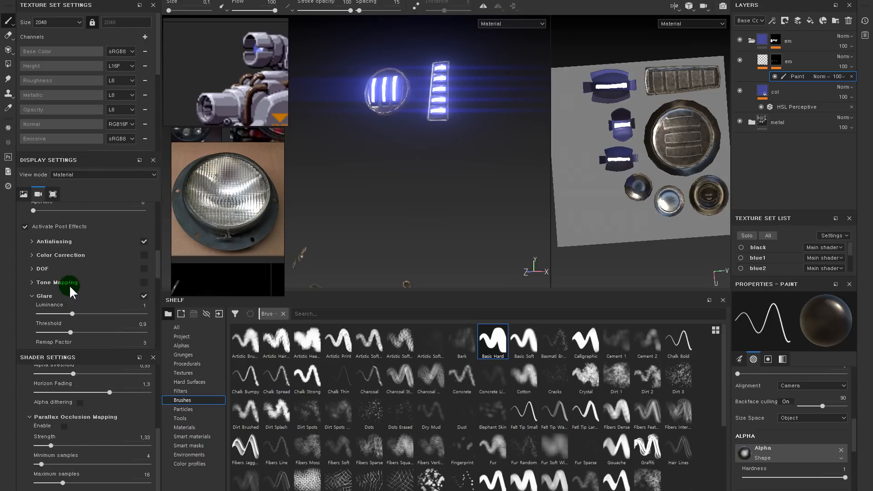
{"action": "scroll", "coordinate": [69, 302], "scroll_direction": "down", "scroll_amount": 2}
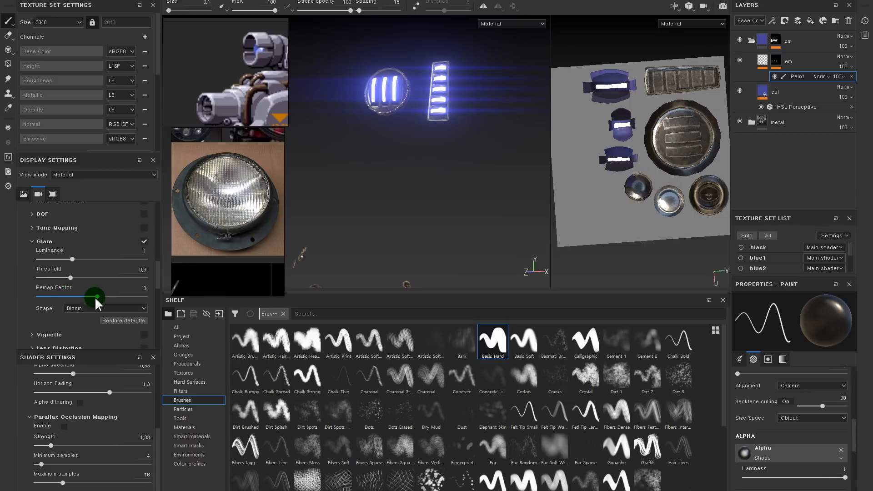
{"action": "scroll", "coordinate": [109, 397], "scroll_direction": "up", "scroll_amount": 1}
{"action": "scroll", "coordinate": [109, 397], "scroll_direction": "up", "scroll_amount": 1}
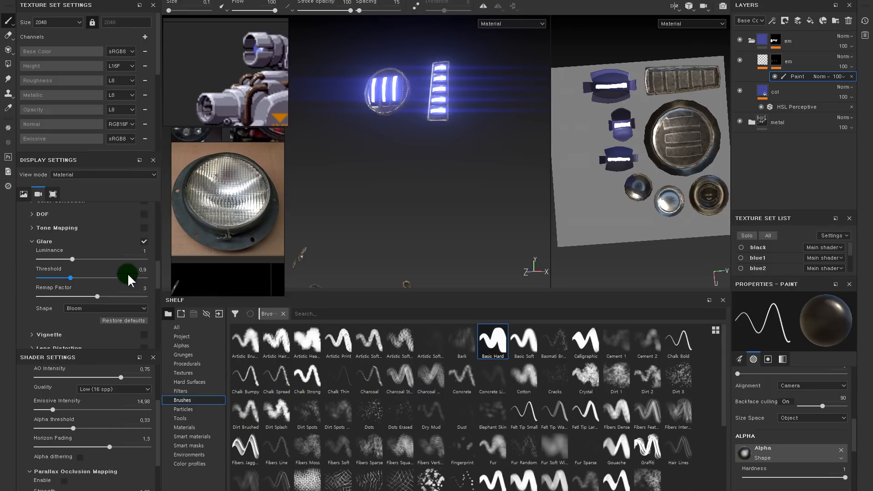
{"action": "left_click_drag", "start_coordinate": [75, 260], "coordinate": [53, 277]}
{"action": "left_click_drag", "start_coordinate": [100, 258], "coordinate": [88, 259]}
{"action": "mouse_move", "coordinate": [96, 296]}
{"action": "left_mouse_down"}
{"action": "mouse_move", "coordinate": [73, 295]}
{"action": "mouse_move", "coordinate": [110, 295]}
{"action": "mouse_move", "coordinate": [93, 297]}
{"action": "left_mouse_up"}
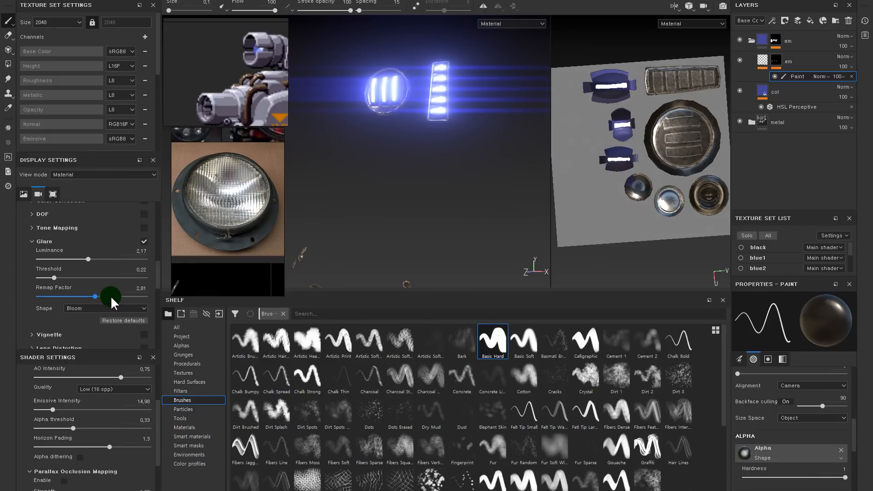
Step: Try Lens Flare, Standard and Cheap Lens as the glare shape while viewing the lamps from farther away
{"action": "left_click", "coordinate": [85, 308]}
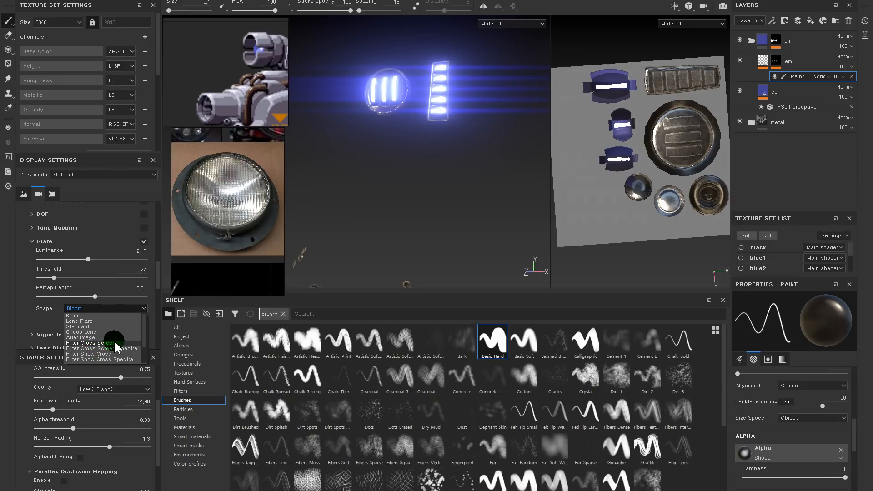
{"action": "left_click", "coordinate": [106, 321]}
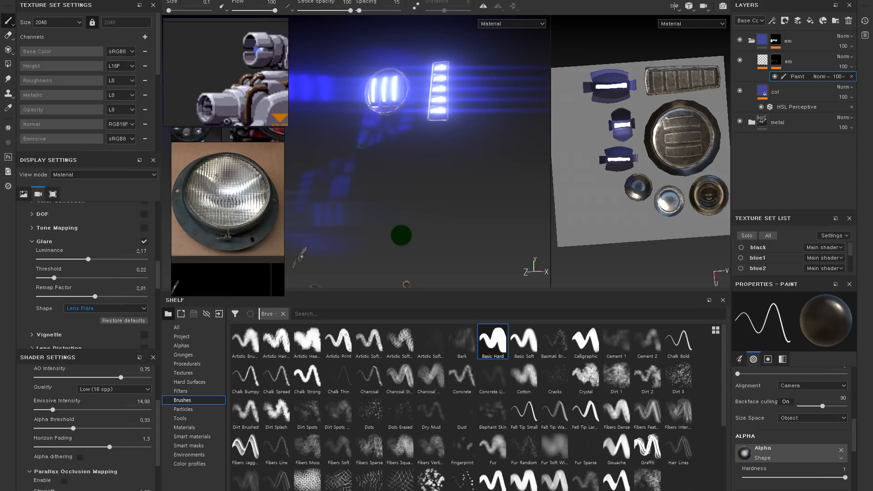
{"action": "right_click_drag", "start_coordinate": [488, 211], "coordinate": [477, 212], "text": "alt"}
{"action": "left_click_drag", "start_coordinate": [477, 213], "coordinate": [405, 223], "text": "alt"}
{"action": "left_click", "coordinate": [120, 308]}
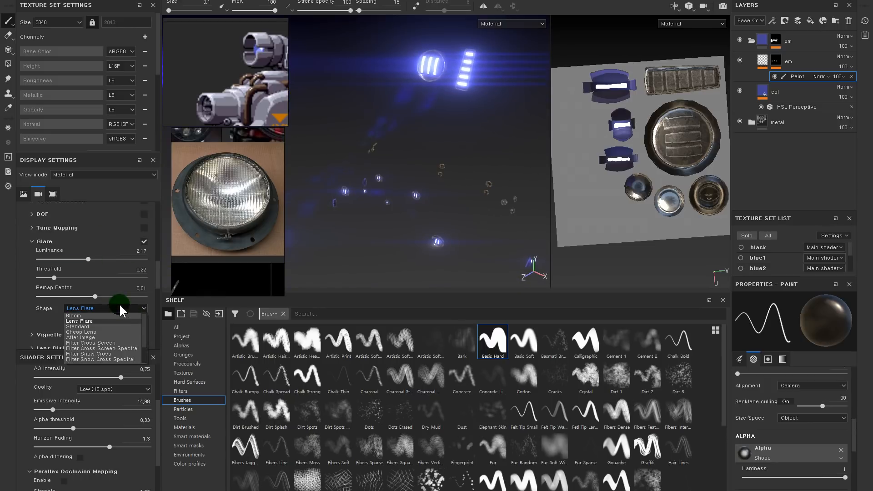
{"action": "left_click", "coordinate": [442, 189]}
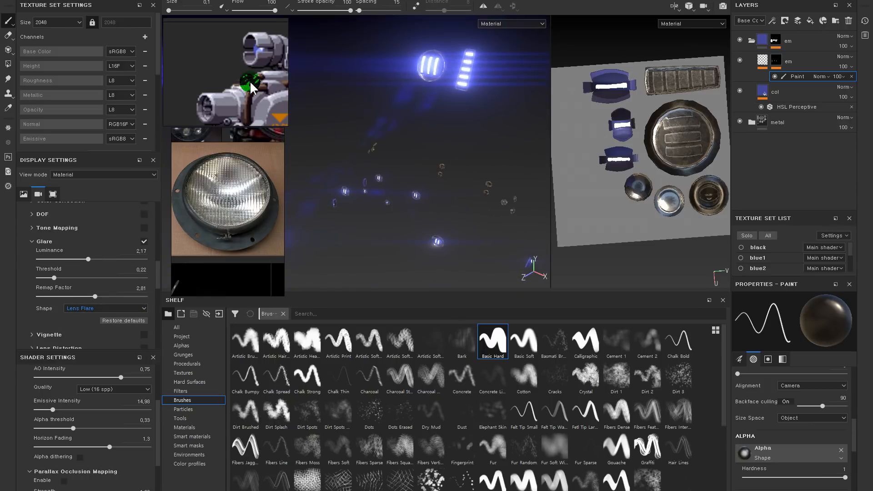
{"action": "left_click", "coordinate": [117, 311]}
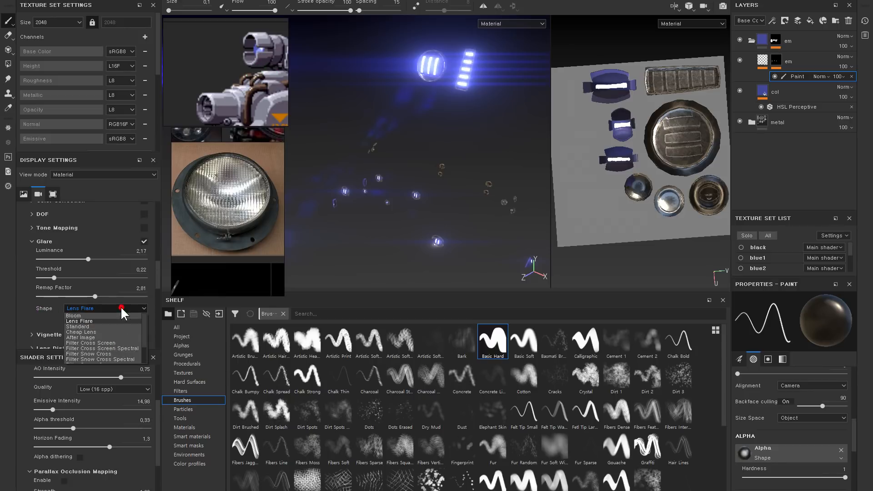
{"action": "left_click", "coordinate": [95, 327]}
{"action": "left_click", "coordinate": [109, 308]}
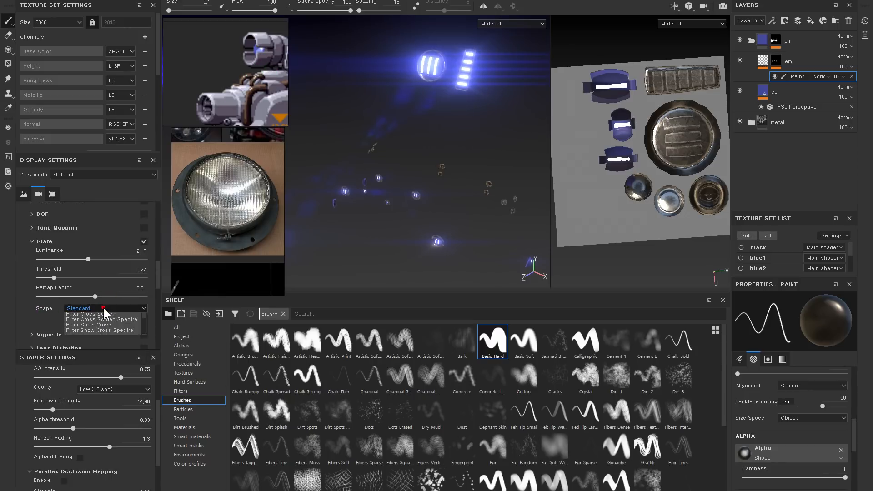
{"action": "left_click", "coordinate": [101, 336]}
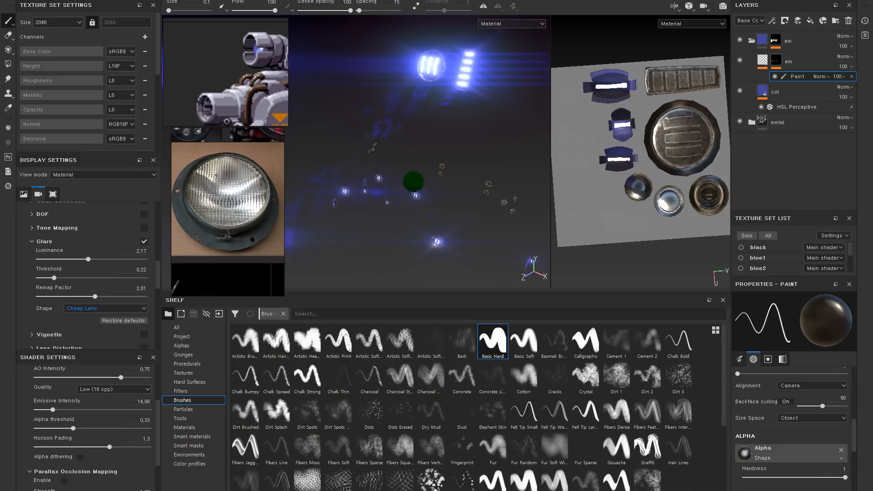
Step: Try the Filter Cross Screen Spectral glare shape, and change the shape to Horizontal Streak
{"action": "left_click", "coordinate": [98, 308]}
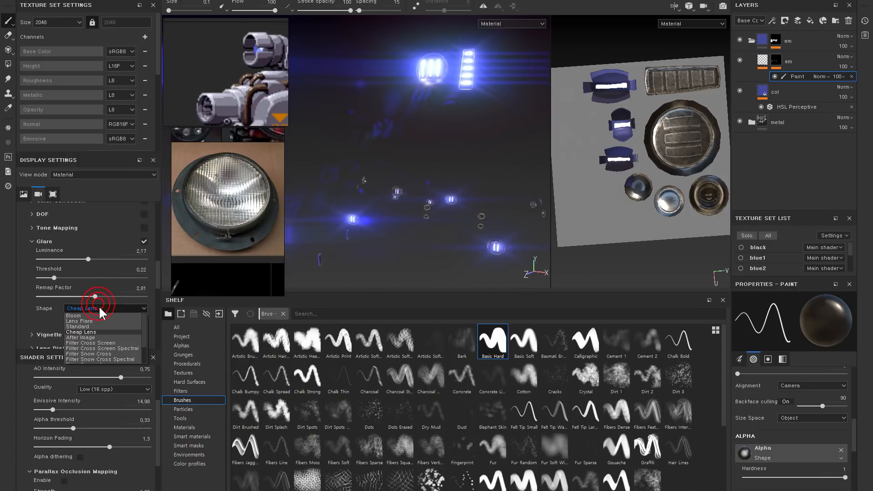
{"action": "left_click", "coordinate": [96, 352]}
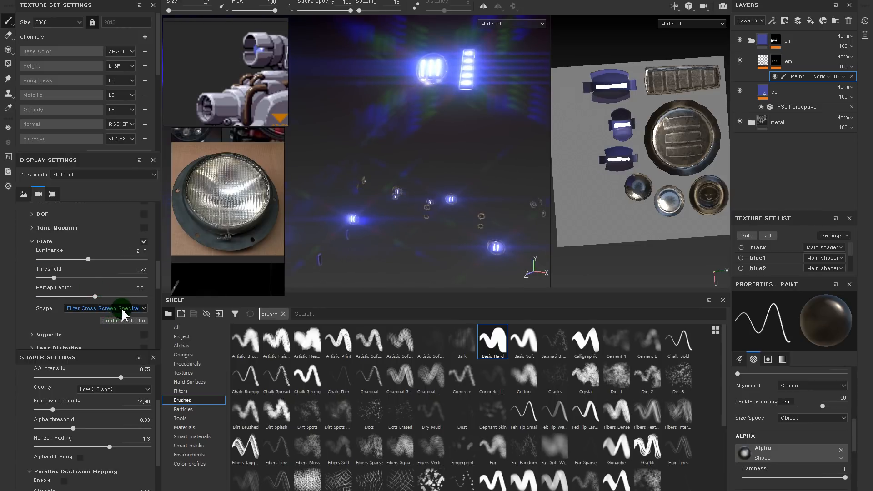
{"action": "left_click", "coordinate": [122, 308]}
{"action": "left_click", "coordinate": [106, 354]}
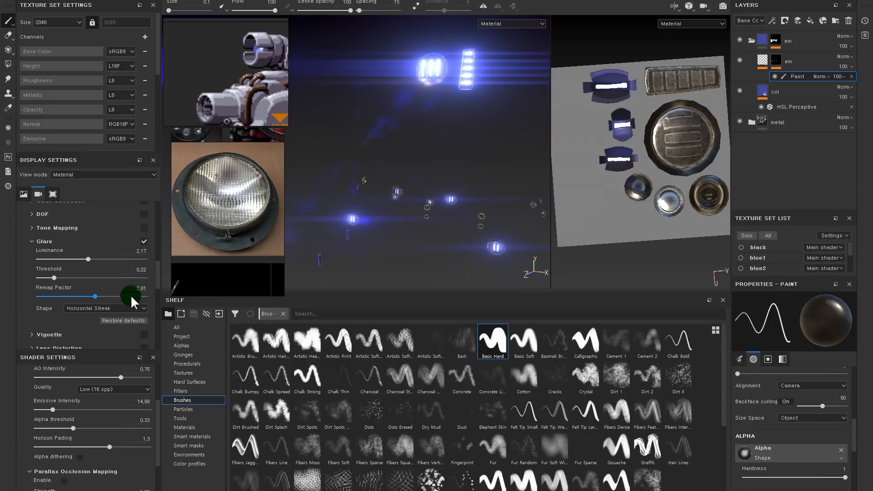
Step: Change the glare shape to Bloom and lower the Glare luminance to 1.23
{"action": "left_click", "coordinate": [118, 310]}
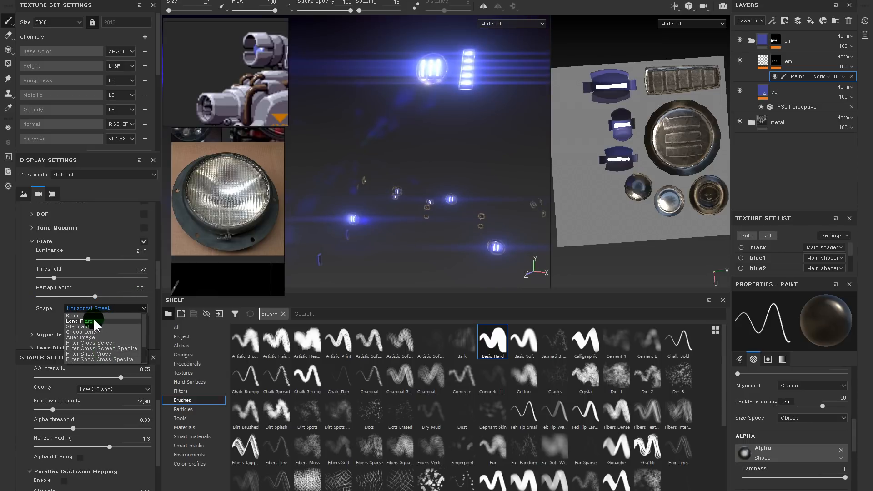
{"action": "left_click", "coordinate": [93, 316]}
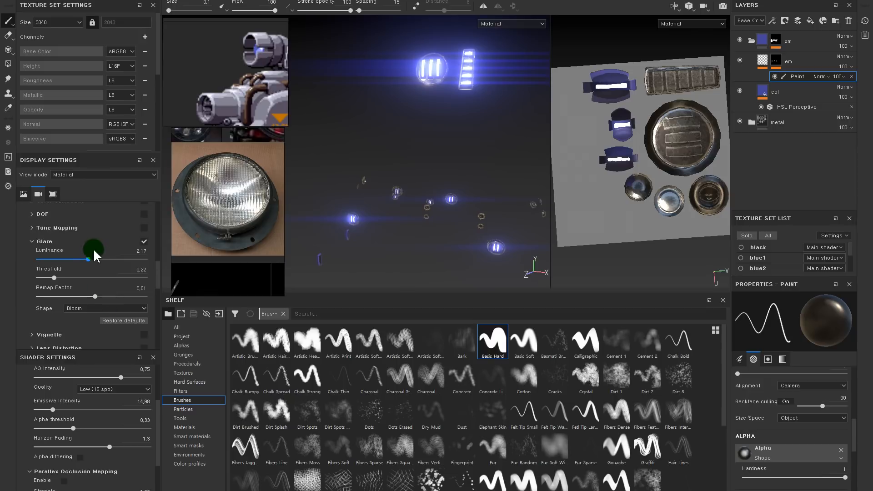
{"action": "left_click_drag", "start_coordinate": [88, 257], "coordinate": [70, 255]}
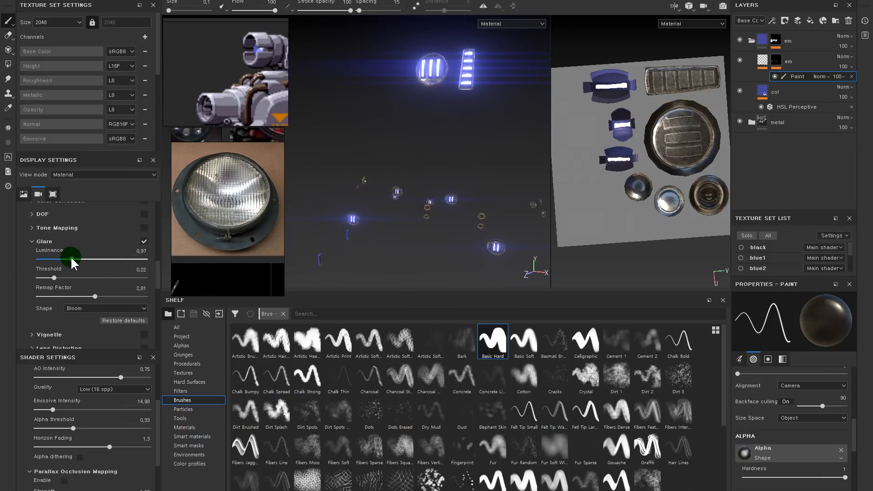
{"action": "scroll", "coordinate": [95, 268], "scroll_direction": "up", "scroll_amount": 3}
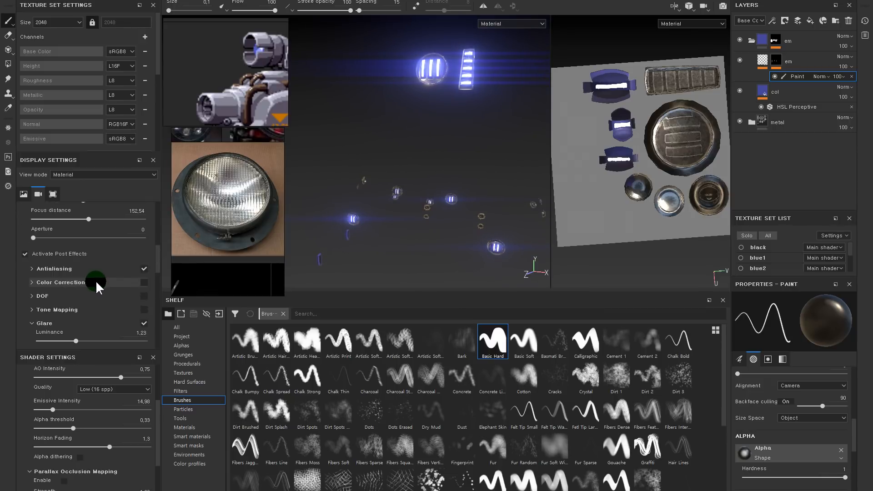
{"action": "left_click", "coordinate": [141, 272]}
{"action": "scroll", "coordinate": [140, 326], "scroll_direction": "down", "scroll_amount": 3}
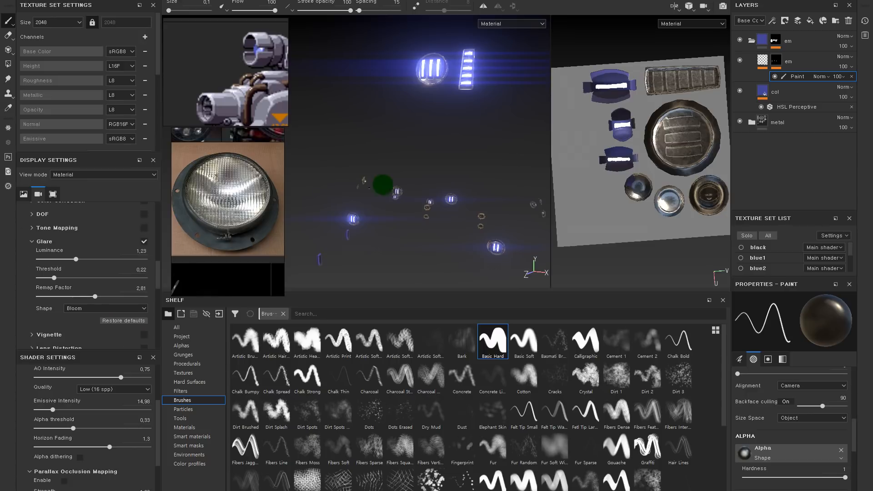
Step: Set the Glare remap factor to 1.94, the threshold to 0 and the luminance to 0.7
{"action": "left_click_drag", "start_coordinate": [440, 184], "coordinate": [418, 189], "text": "alt"}
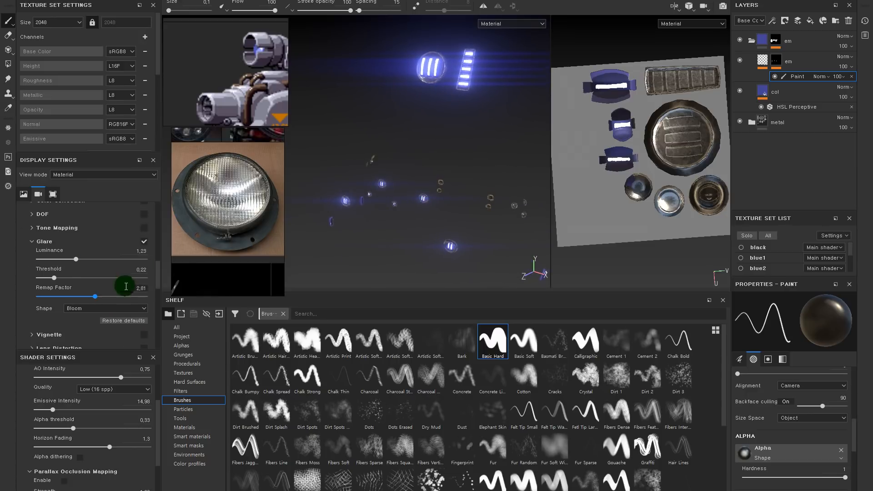
{"action": "left_click_drag", "start_coordinate": [91, 293], "coordinate": [26, 274]}
{"action": "left_click", "coordinate": [54, 277]}
{"action": "mouse_move", "coordinate": [76, 259]}
{"action": "left_mouse_down"}
{"action": "mouse_move", "coordinate": [59, 259]}
{"action": "mouse_move", "coordinate": [67, 258]}
{"action": "left_mouse_up"}
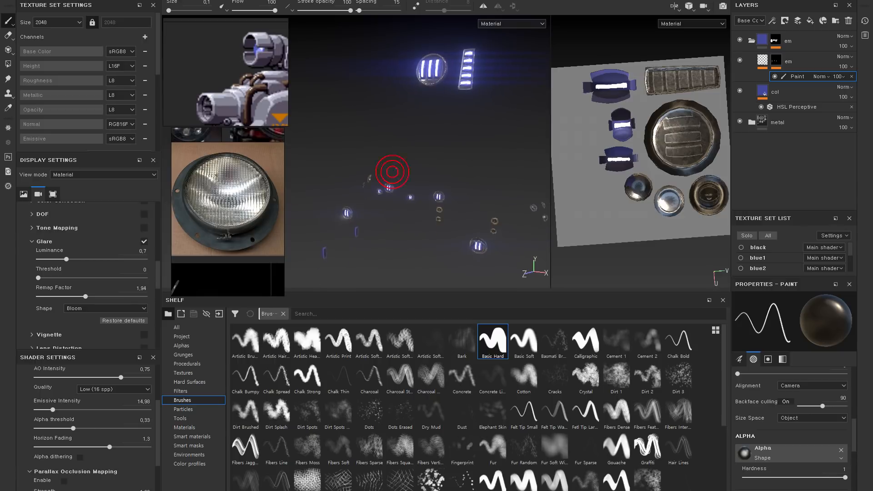
Step: Add a Warp filter to the em fill layer's mask and set its intensity to 14.76
{"action": "key", "text": "F2"}
{"action": "right_click_drag", "start_coordinate": [528, 147], "coordinate": [563, 144], "text": "alt"}
{"action": "left_click_drag", "start_coordinate": [563, 144], "coordinate": [578, 140], "text": "alt"}
{"action": "right_click_drag", "start_coordinate": [506, 76], "coordinate": [515, 74], "text": "alt"}
{"action": "left_click_drag", "start_coordinate": [515, 75], "coordinate": [525, 89], "text": "alt"}
{"action": "right_click_drag", "start_coordinate": [522, 92], "coordinate": [540, 101], "text": "alt"}
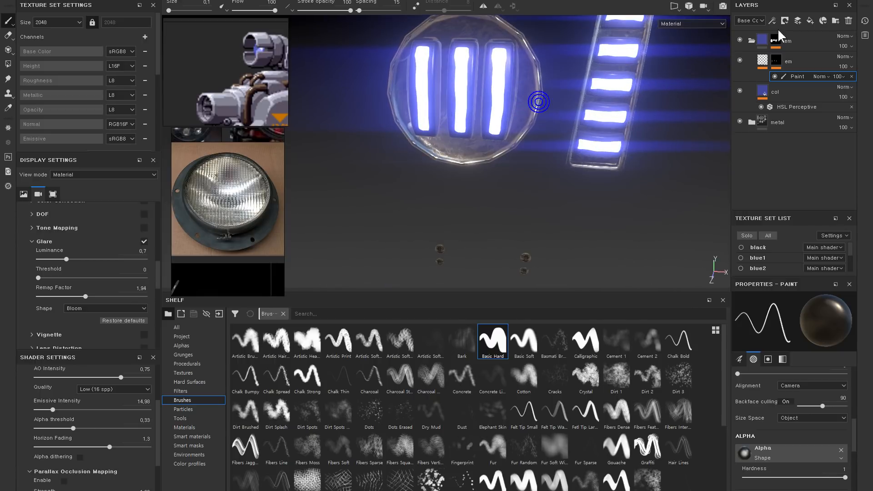
{"action": "mouse_move", "coordinate": [541, 112]}
{"action": "left_mouse_down", "text": "alt"}
{"action": "mouse_move", "coordinate": [533, 97]}
{"action": "mouse_move", "coordinate": [577, 150]}
{"action": "left_mouse_up", "text": "alt"}
{"action": "left_click", "coordinate": [776, 62]}
{"action": "right_click", "coordinate": [777, 63]}
{"action": "left_click", "coordinate": [795, 255]}
{"action": "left_click", "coordinate": [823, 326]}
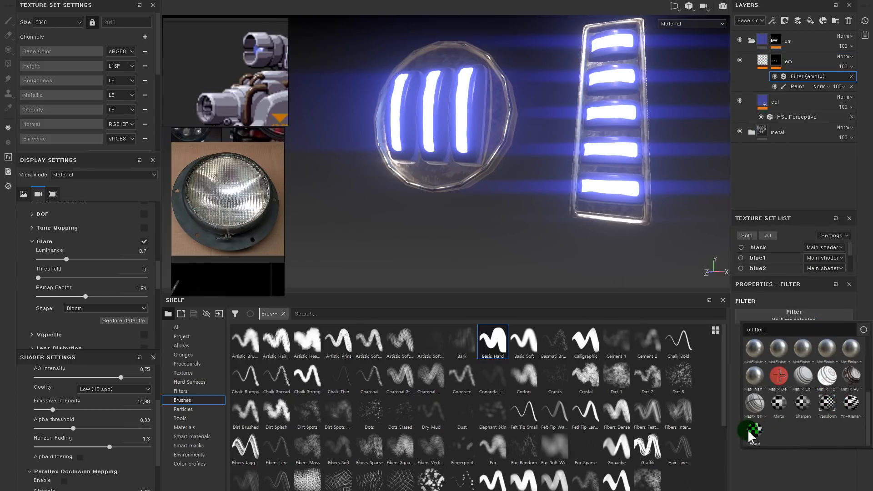
{"action": "mouse_move", "coordinate": [752, 436]}
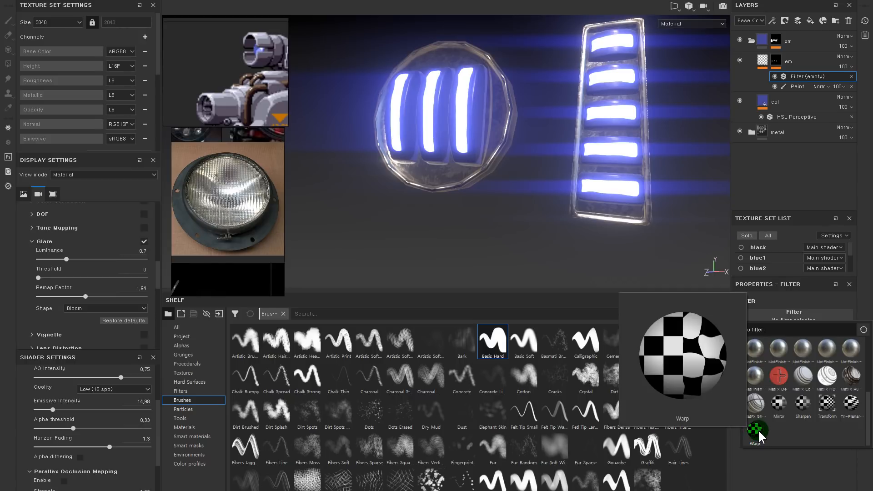
{"action": "left_click", "coordinate": [756, 430]}
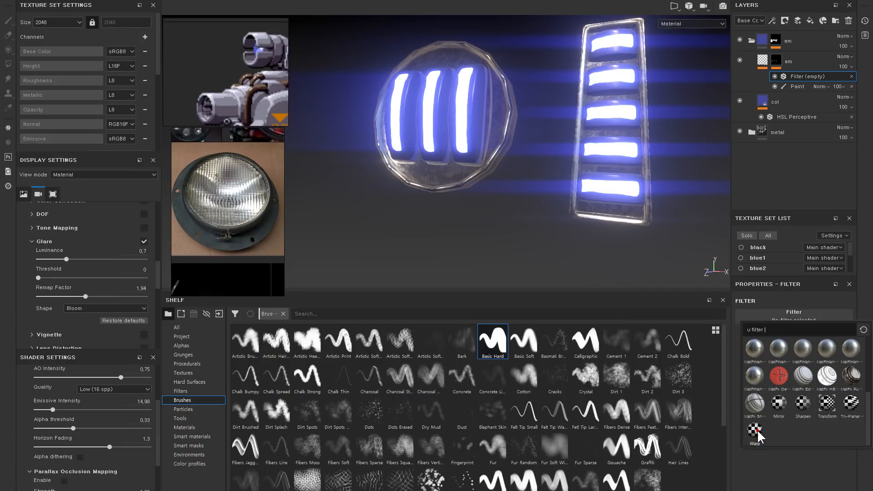
{"action": "left_click", "coordinate": [748, 372]}
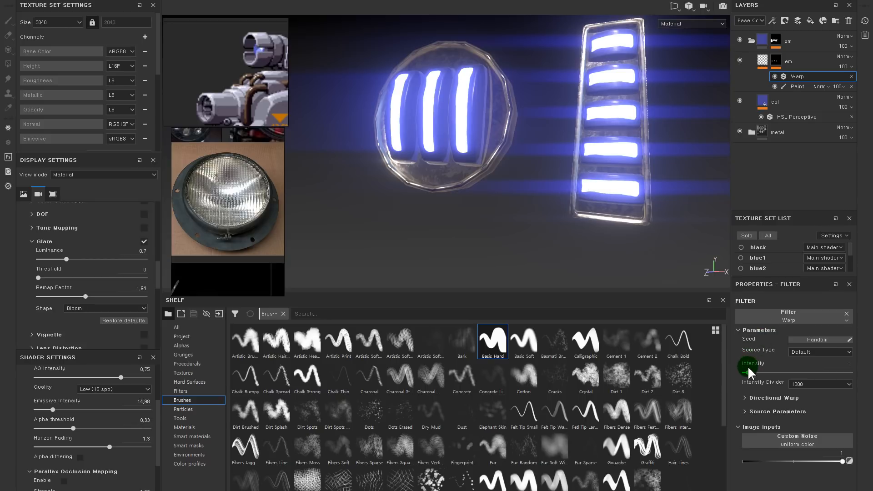
{"action": "left_click_drag", "start_coordinate": [760, 371], "coordinate": [791, 371]}
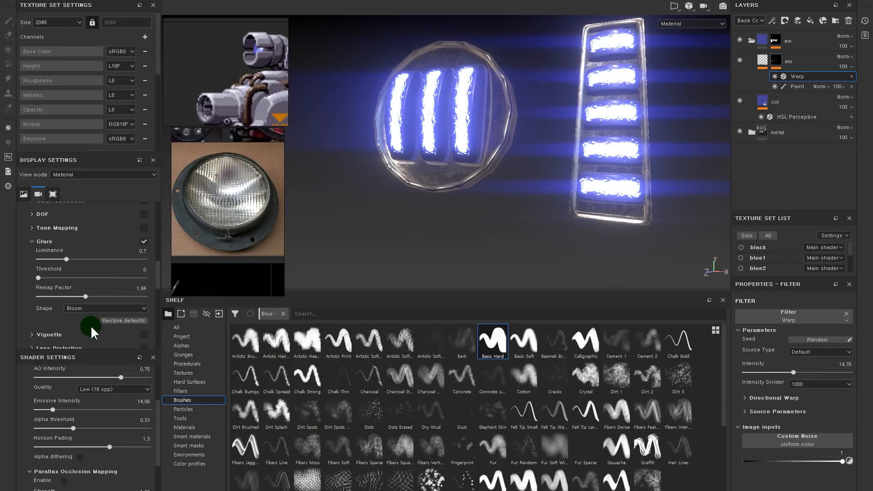
Step: Raise the shader's Emissive Intensity to 54.25 and check the lamp glow up close
{"action": "left_click_drag", "start_coordinate": [59, 412], "coordinate": [98, 411]}
{"action": "middle_click_drag", "start_coordinate": [581, 180], "coordinate": [524, 158], "text": "alt"}
{"action": "right_click_drag", "start_coordinate": [524, 158], "coordinate": [495, 161], "text": "alt"}
{"action": "left_click_drag", "start_coordinate": [659, 127], "coordinate": [646, 159], "text": "alt"}
{"action": "right_click_drag", "start_coordinate": [647, 162], "coordinate": [626, 165], "text": "alt"}
{"action": "mouse_move", "coordinate": [626, 165]}
{"action": "left_mouse_down", "text": "alt"}
{"action": "mouse_move", "coordinate": [683, 140]}
{"action": "mouse_move", "coordinate": [598, 144]}
{"action": "mouse_move", "coordinate": [626, 163]}
{"action": "left_mouse_up", "text": "alt"}
{"action": "middle_click_drag", "start_coordinate": [614, 199], "coordinate": [601, 90], "text": "alt"}
{"action": "left_click_drag", "start_coordinate": [542, 208], "coordinate": [585, 132], "text": "alt"}
Step: Reduce the Warp filter's intensity to 5.93 and check the lamps' glow from several distances
{"action": "left_click_drag", "start_coordinate": [791, 372], "coordinate": [764, 373]}
{"action": "left_click_drag", "start_coordinate": [564, 195], "coordinate": [544, 162], "text": "alt"}
{"action": "left_click", "coordinate": [750, 40]}
{"action": "left_click_drag", "start_coordinate": [478, 142], "coordinate": [587, 132], "text": "alt"}
{"action": "middle_click_drag", "start_coordinate": [524, 111], "coordinate": [541, 170], "text": "alt"}
{"action": "right_click_drag", "start_coordinate": [534, 114], "coordinate": [626, 191], "text": "alt"}
{"action": "left_click", "coordinate": [751, 41]}
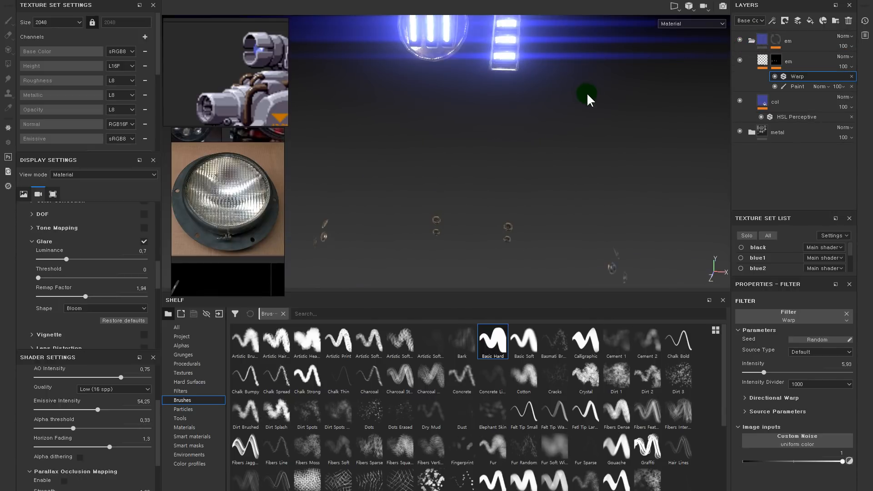
{"action": "middle_click_drag", "start_coordinate": [635, 219], "coordinate": [680, 284], "text": "alt"}
{"action": "right_click_drag", "start_coordinate": [491, 73], "coordinate": [518, 98], "text": "alt"}
{"action": "left_click_drag", "start_coordinate": [518, 97], "coordinate": [572, 115], "text": "alt"}
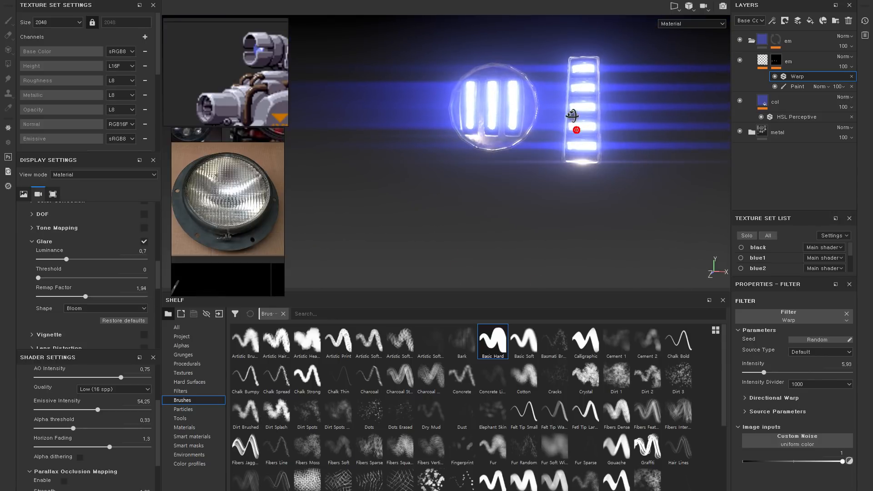
Step: Toggle the em fill layer's visibility repeatedly to compare the lamps with and without the emissive stripes
{"action": "left_click", "coordinate": [740, 60]}
{"action": "left_click", "coordinate": [739, 60]}
{"action": "left_click", "coordinate": [739, 60]}
{"action": "left_click", "coordinate": [740, 60]}
{"action": "left_click", "coordinate": [739, 60]}
{"action": "left_click", "coordinate": [739, 60]}
Step: Duplicate the em fill layer inside the em folder
{"action": "left_click", "coordinate": [760, 60]}
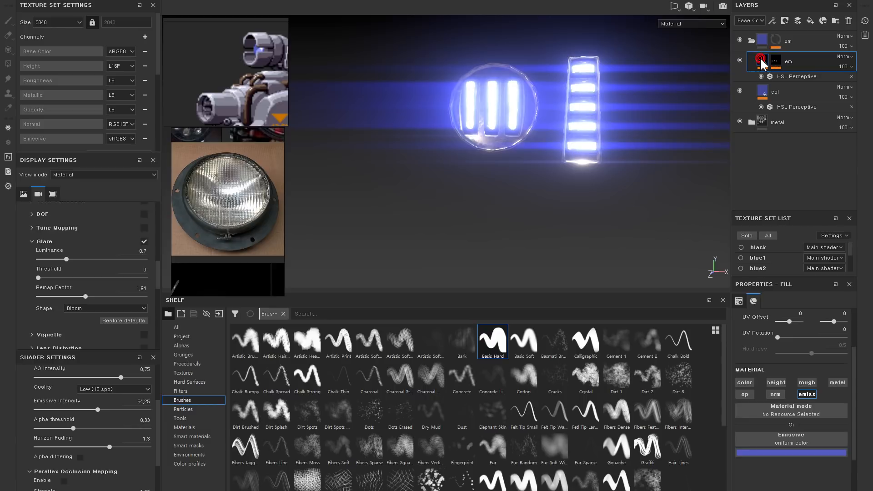
{"action": "mouse_move", "coordinate": [765, 63]}
{"action": "key", "text": "ctrl+d"}
{"action": "left_click_drag", "start_coordinate": [763, 90], "coordinate": [762, 58]}
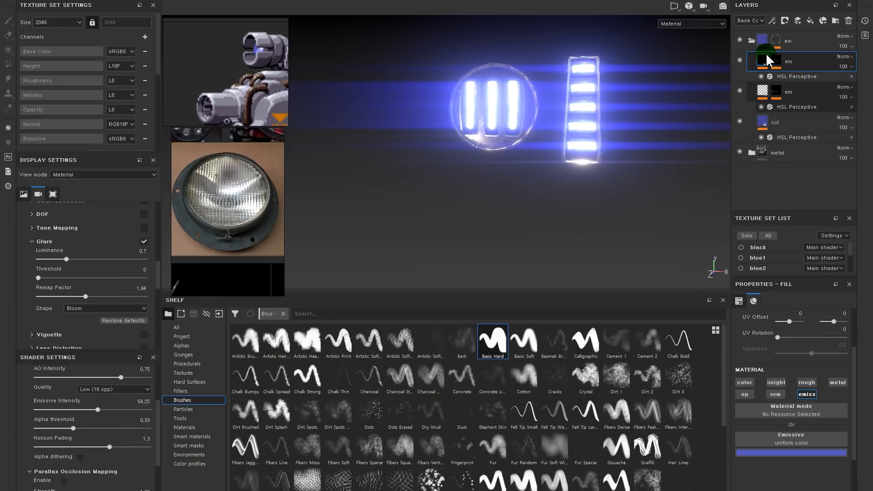
Step: Replace the painted stripes in the upper em layer's mask with a blank Paint effect
{"action": "left_click", "coordinate": [801, 85]}
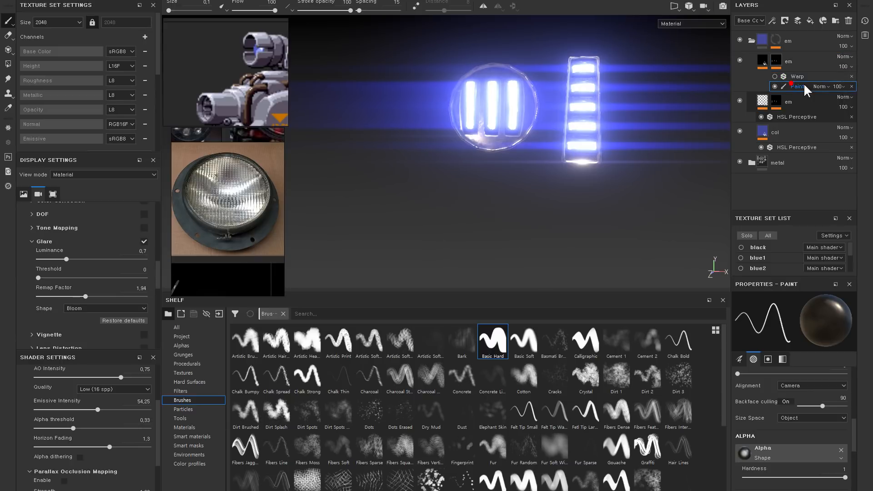
{"action": "left_click", "coordinate": [851, 87]}
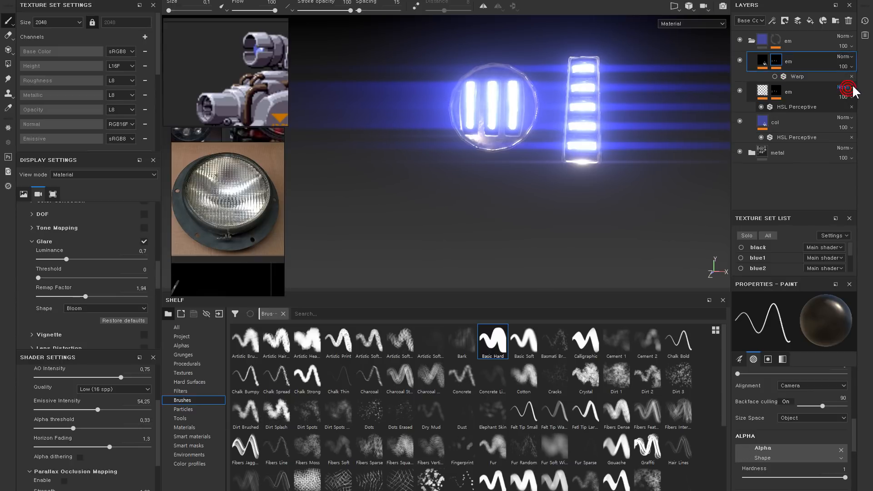
{"action": "right_click", "coordinate": [779, 60]}
{"action": "left_click", "coordinate": [799, 226]}
{"action": "right_click", "coordinate": [796, 135]}
{"action": "key", "text": "ctrl+z"}
{"action": "key", "text": "ctrl+z"}
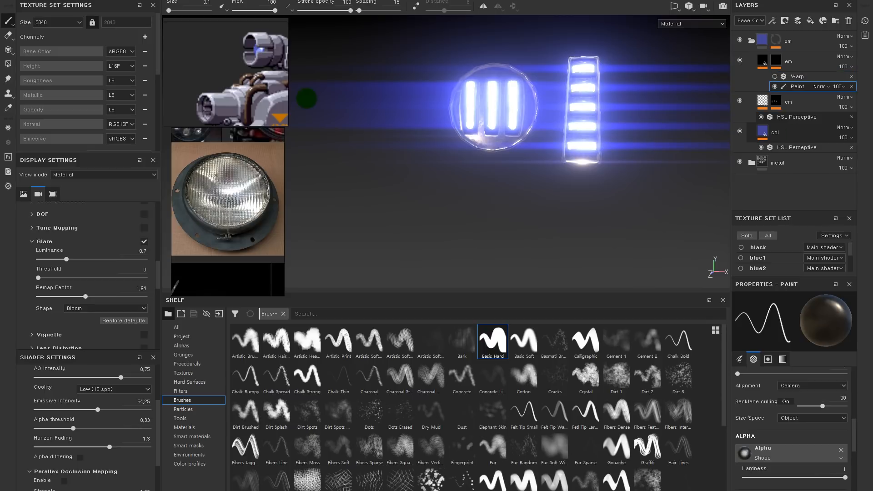
Step: Hide and show the lower em layer, and compare the mask effects of both em layers
{"action": "left_click", "coordinate": [740, 100]}
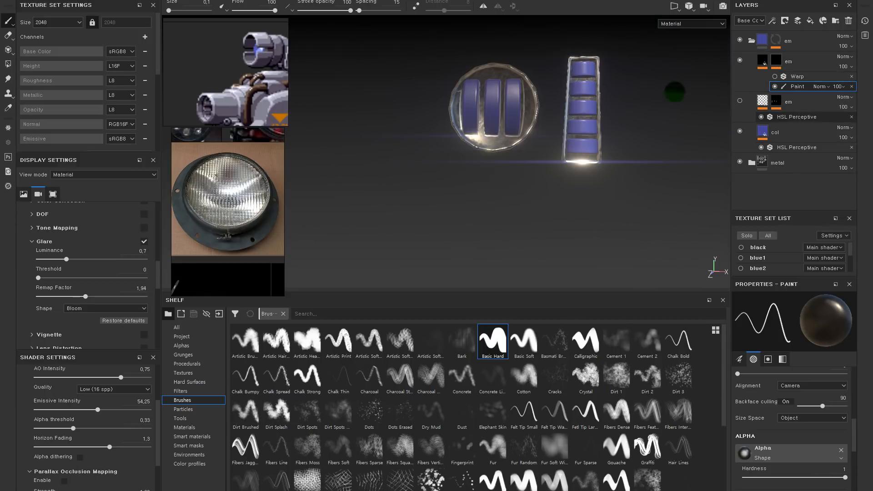
{"action": "left_click", "coordinate": [740, 101]}
{"action": "left_click", "coordinate": [777, 100]}
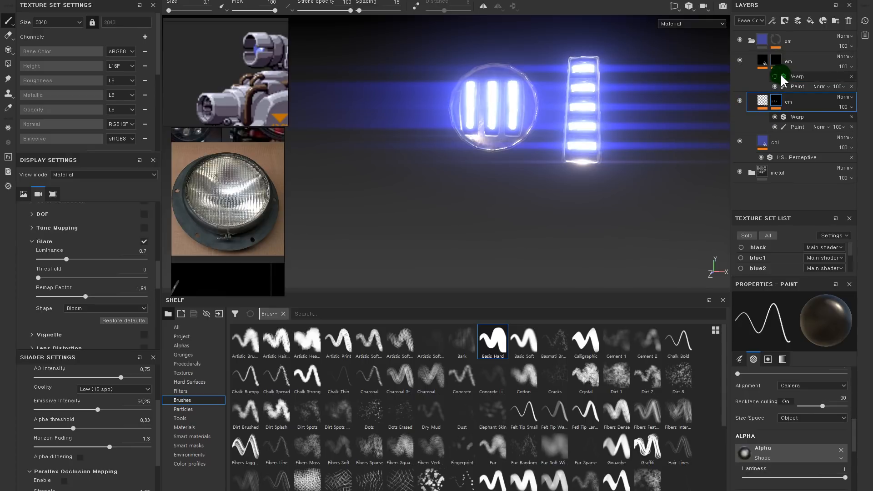
{"action": "left_click", "coordinate": [796, 86]}
{"action": "scroll", "coordinate": [482, 119], "scroll_direction": "up", "scroll_amount": 5}
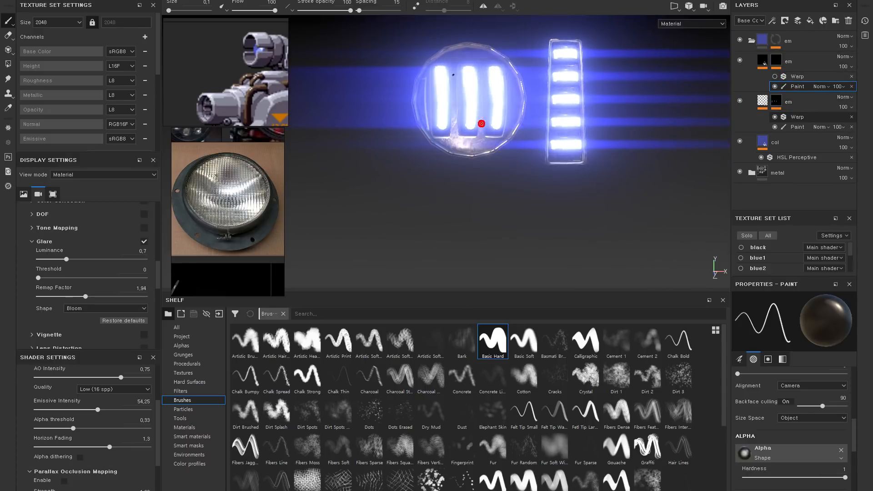
Step: Darken the upper em layer's emissive color to a blue of about RGB 0.054, 0.066, 0.290
{"action": "left_click", "coordinate": [762, 61]}
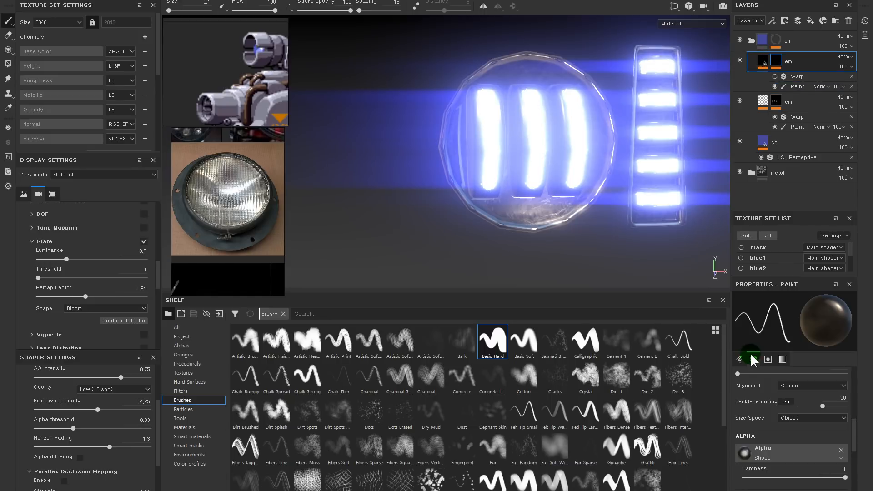
{"action": "left_click", "coordinate": [763, 60]}
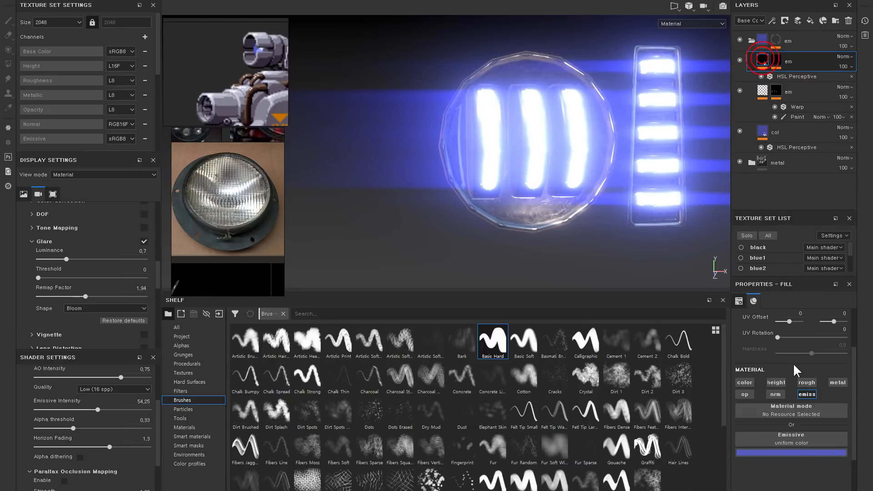
{"action": "left_click", "coordinate": [802, 450]}
{"action": "left_click", "coordinate": [798, 452]}
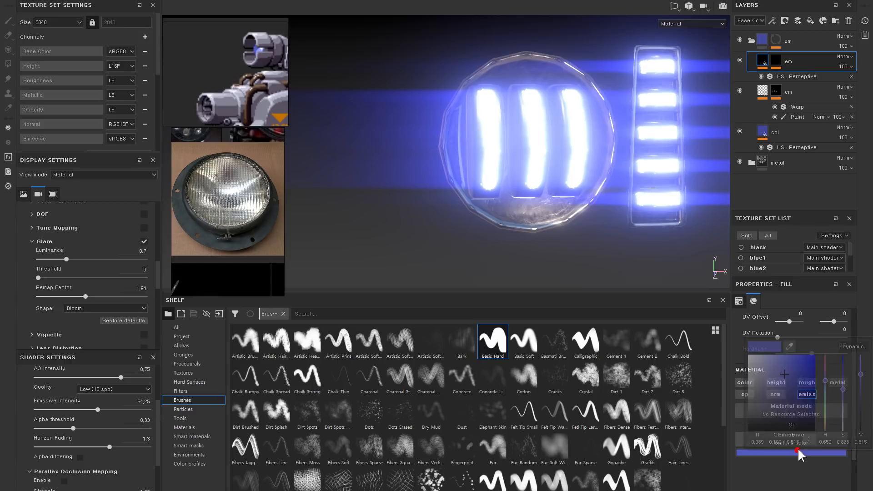
{"action": "left_click", "coordinate": [786, 383]}
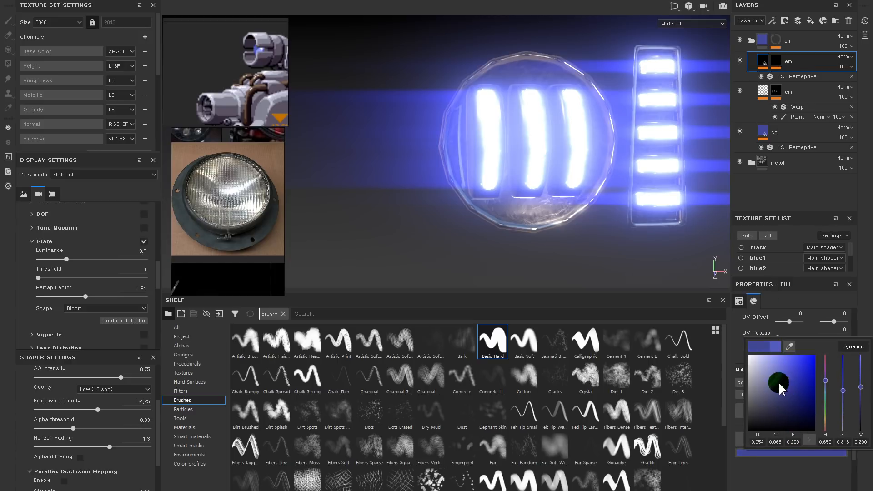
{"action": "left_click", "coordinate": [792, 74]}
Step: Paint white strokes along the edges of the glowing stripe in the UV view on the upper em layer's mask, with brush size 0.27
{"action": "left_click", "coordinate": [776, 60]}
{"action": "left_click", "coordinate": [796, 86]}
{"action": "left_click_drag", "start_coordinate": [484, 94], "coordinate": [488, 90], "text": "alt"}
{"action": "mouse_move", "coordinate": [480, 94]}
{"action": "right_mouse_down", "text": "ctrl"}
{"action": "mouse_move", "coordinate": [474, 91]}
{"action": "mouse_move", "coordinate": [490, 90]}
{"action": "right_mouse_up", "text": "ctrl"}
{"action": "key", "text": "x"}
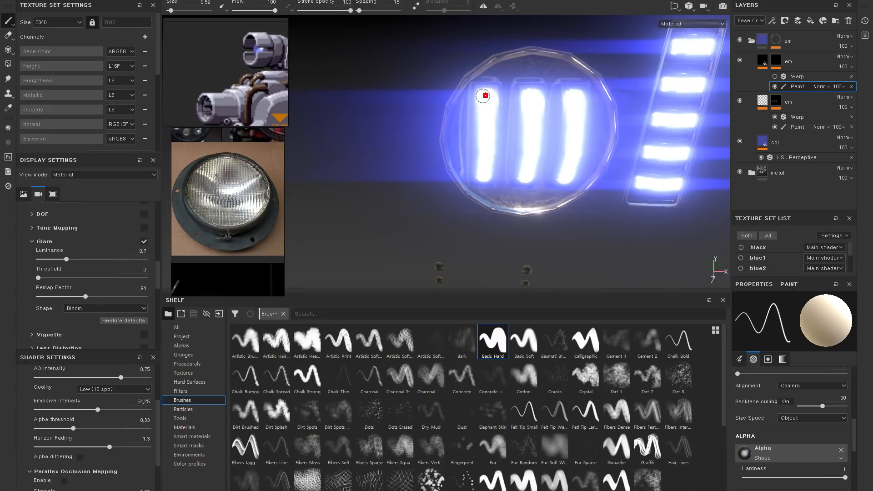
{"action": "key", "text": "F1"}
{"action": "right_click_drag", "start_coordinate": [587, 176], "coordinate": [575, 215], "text": "alt"}
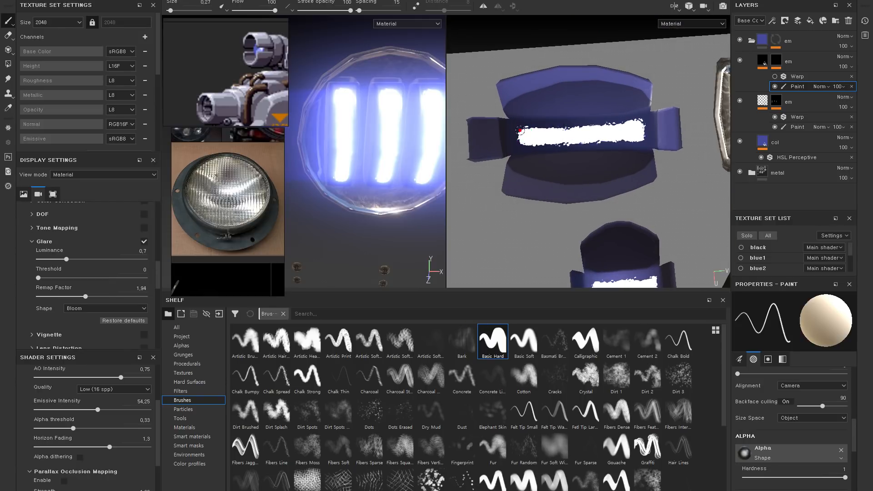
{"action": "left_click_drag", "start_coordinate": [535, 129], "coordinate": [636, 124]}
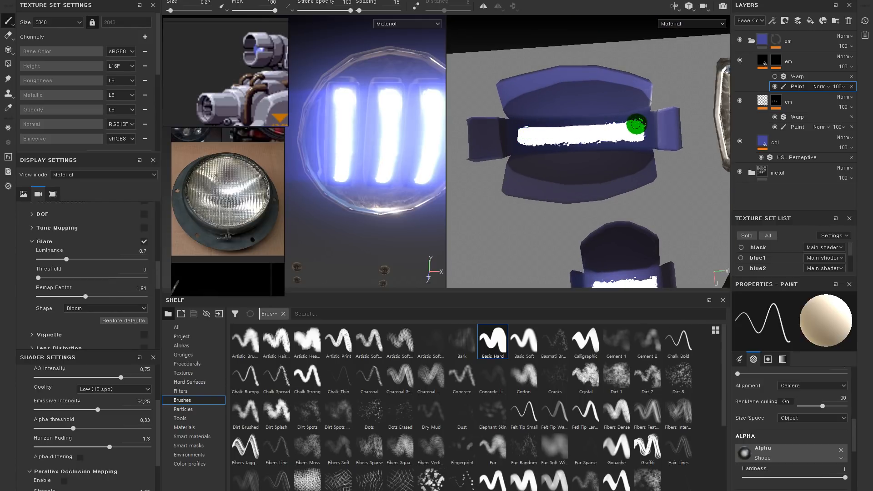
{"action": "left_click_drag", "start_coordinate": [517, 143], "coordinate": [627, 137]}
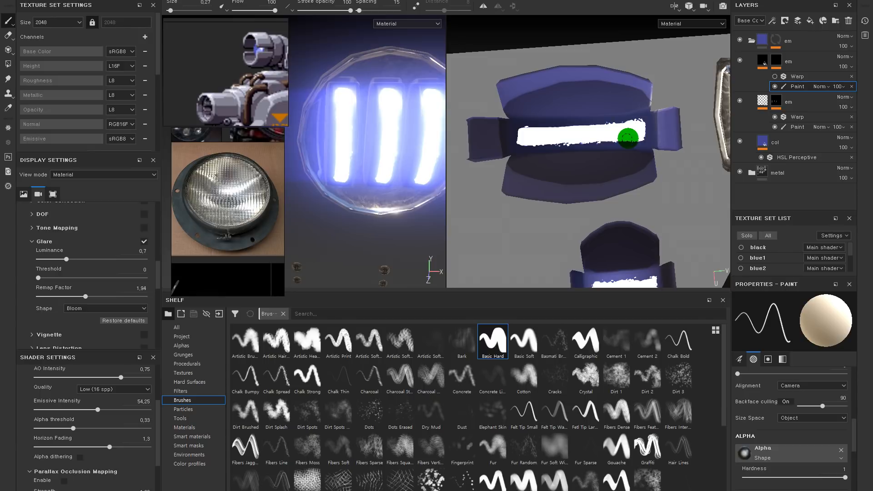
Step: Set the upper em layer's emissive color to a very dark navy blue and check the stripes on the lamp
{"action": "left_click", "coordinate": [763, 61]}
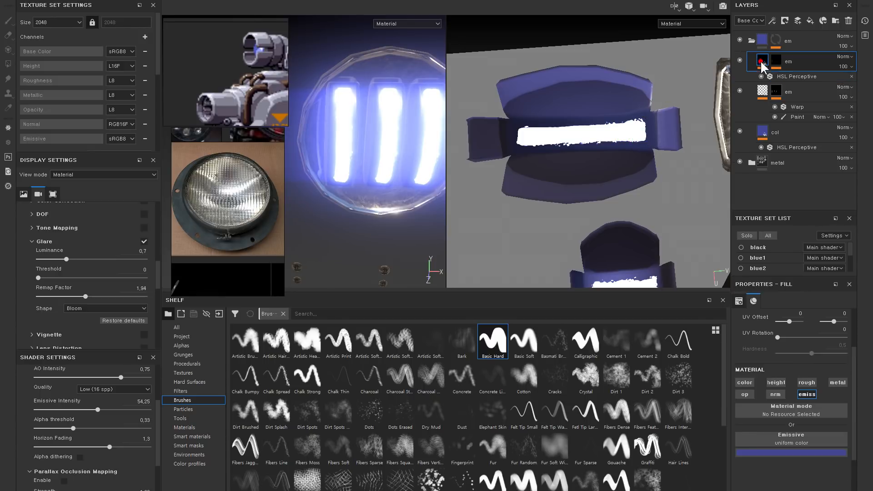
{"action": "left_click", "coordinate": [790, 399]}
{"action": "left_click_drag", "start_coordinate": [778, 444], "coordinate": [794, 486]}
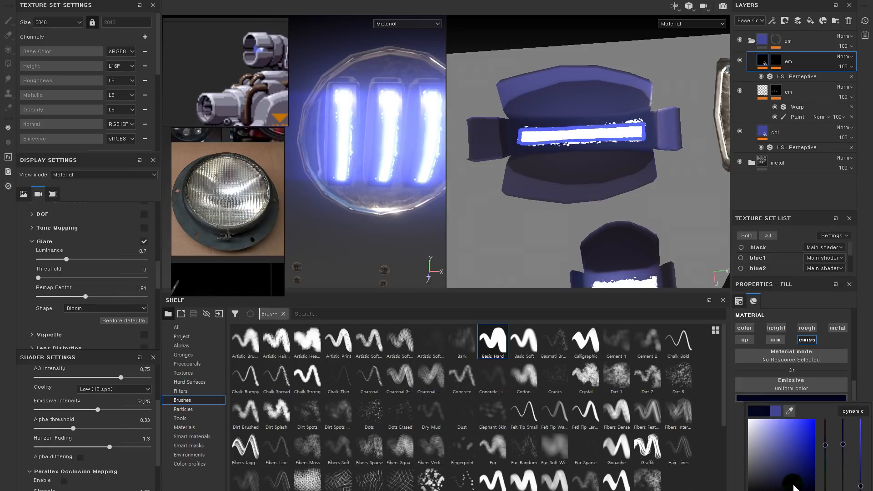
{"action": "left_click_drag", "start_coordinate": [302, 189], "coordinate": [386, 145], "text": "alt"}
Step: Toggle the upper em layer's visibility repeatedly to compare the stripe outline, and view the round lamp from farther away
{"action": "left_click", "coordinate": [740, 60]}
{"action": "left_click", "coordinate": [741, 60]}
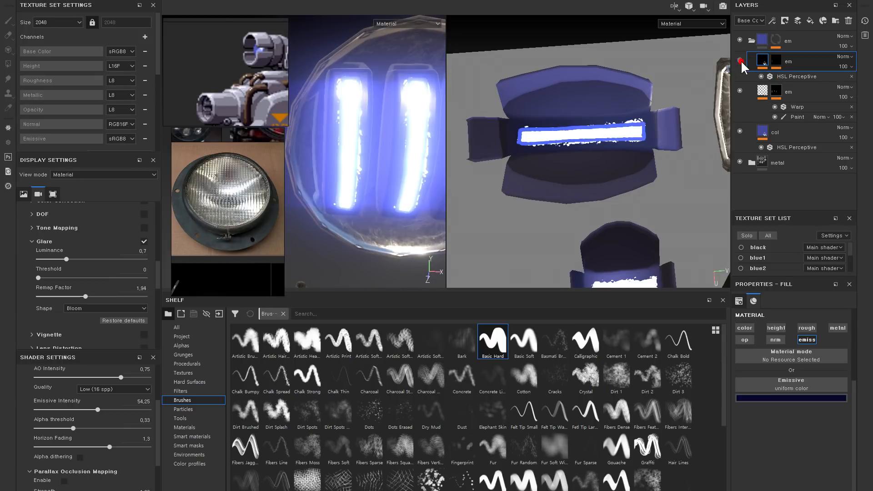
{"action": "left_click", "coordinate": [740, 60]}
{"action": "left_click", "coordinate": [741, 60]}
{"action": "left_click", "coordinate": [740, 60]}
{"action": "left_click", "coordinate": [741, 60]}
{"action": "left_click", "coordinate": [741, 60]}
{"action": "left_click", "coordinate": [741, 60]}
{"action": "left_click", "coordinate": [741, 60]}
{"action": "left_click", "coordinate": [740, 60]}
{"action": "right_click_drag", "start_coordinate": [372, 156], "coordinate": [418, 159], "text": "alt"}
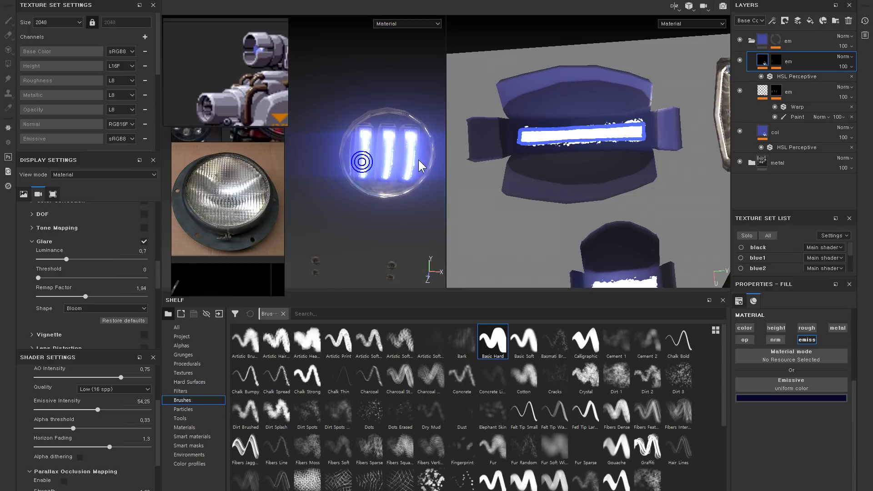
Step: Toggle the upper em layer's visibility and inspect one glowing stripe of the round lamp close up
{"action": "middle_click_drag", "start_coordinate": [383, 216], "coordinate": [400, 148], "text": "alt"}
{"action": "right_click_drag", "start_coordinate": [399, 148], "coordinate": [405, 164], "text": "alt"}
{"action": "left_click_drag", "start_coordinate": [410, 154], "coordinate": [374, 189], "text": "alt"}
{"action": "left_click", "coordinate": [739, 60]}
{"action": "left_click", "coordinate": [739, 61]}
{"action": "left_click", "coordinate": [739, 61]}
{"action": "left_click", "coordinate": [740, 61]}
{"action": "middle_click_drag", "start_coordinate": [394, 140], "coordinate": [592, 182], "text": "alt"}
{"action": "left_click_drag", "start_coordinate": [376, 117], "coordinate": [382, 136], "text": "alt"}
Step: Enable the Warp filter on the upper em layer's mask and check the roughened stripe outline on the lamp
{"action": "left_click", "coordinate": [779, 61]}
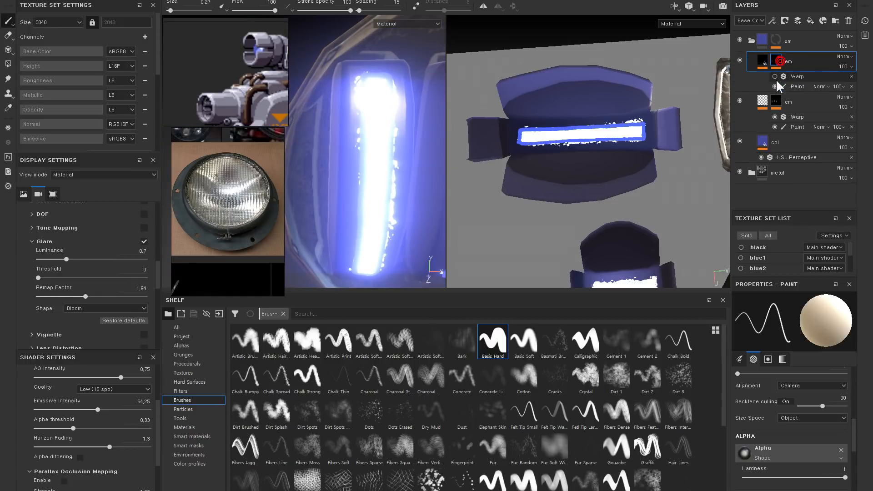
{"action": "left_click", "coordinate": [740, 61]}
{"action": "left_click", "coordinate": [740, 60]}
{"action": "right_click_drag", "start_coordinate": [343, 170], "coordinate": [277, 170], "text": "alt"}
{"action": "left_click_drag", "start_coordinate": [386, 181], "coordinate": [340, 143], "text": "alt"}
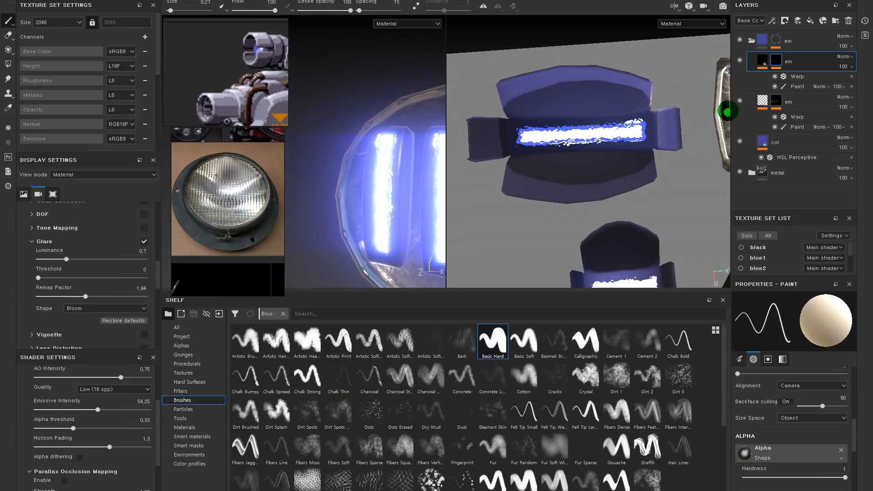
Step: Switch the upper em layer's HSL Perceptive filter from the color channel to emissive and lower its lightness
{"action": "left_click", "coordinate": [765, 64]}
{"action": "left_click", "coordinate": [796, 77]}
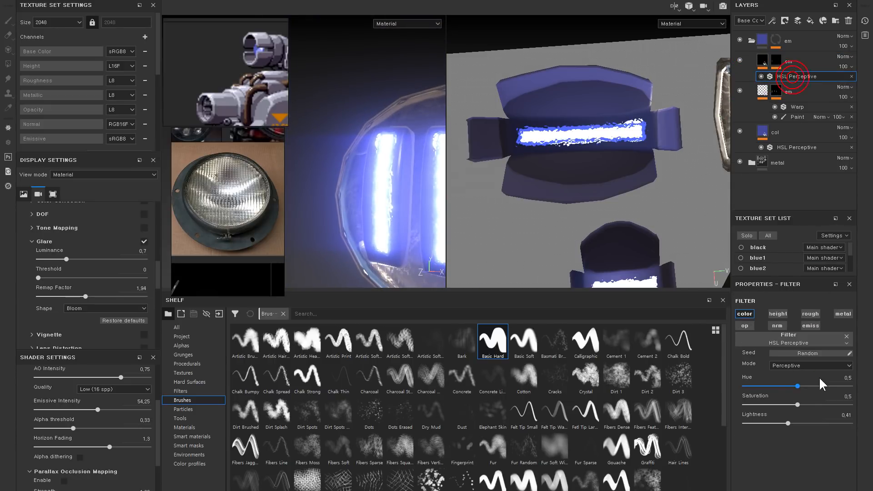
{"action": "left_click", "coordinate": [746, 314]}
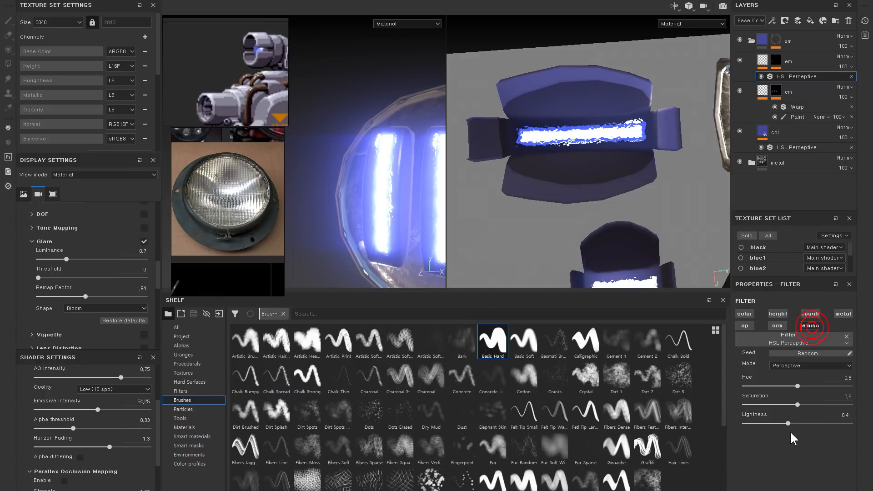
{"action": "mouse_move", "coordinate": [757, 417]}
{"action": "left_mouse_down"}
{"action": "mouse_move", "coordinate": [783, 418]}
{"action": "mouse_move", "coordinate": [760, 419]}
{"action": "left_mouse_up"}
{"action": "left_click_drag", "start_coordinate": [390, 168], "coordinate": [428, 140], "text": "alt"}
Step: Paint white outline strokes along the edges of the long stripe in the UV view, using the Paint effect on the upper em layer's mask
{"action": "left_click", "coordinate": [764, 60]}
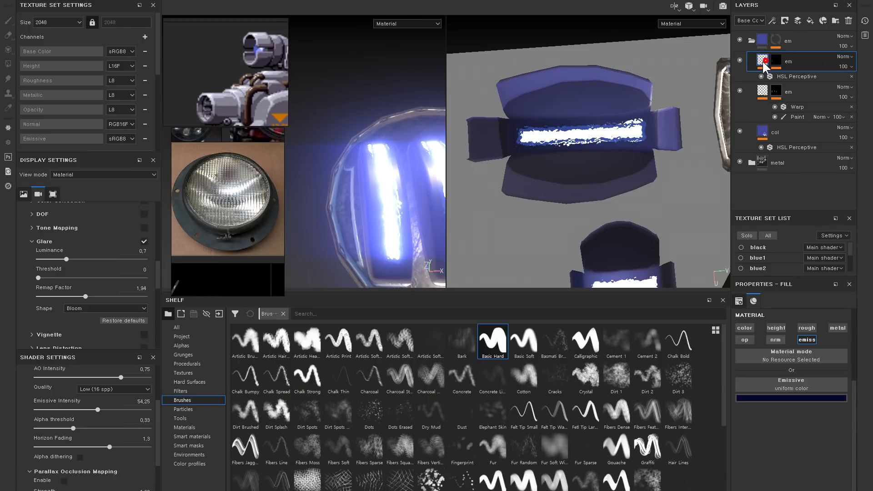
{"action": "left_click", "coordinate": [791, 116]}
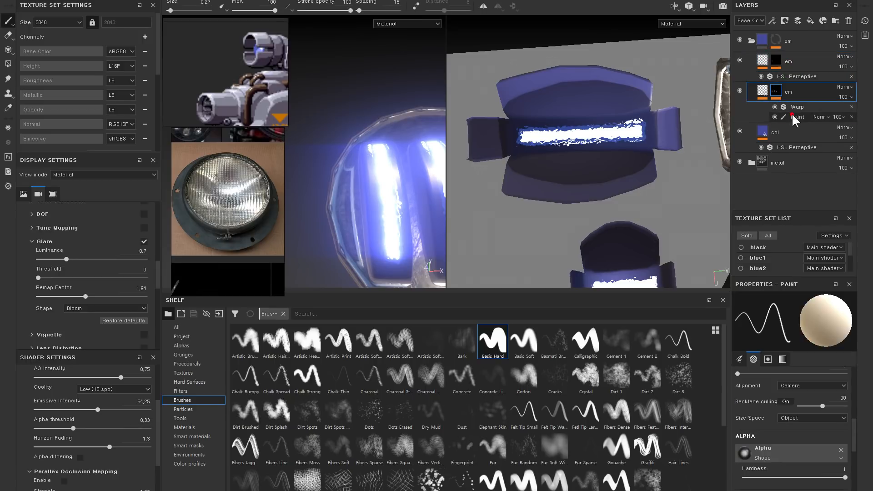
{"action": "scroll", "coordinate": [587, 109], "scroll_direction": "up", "scroll_amount": 2}
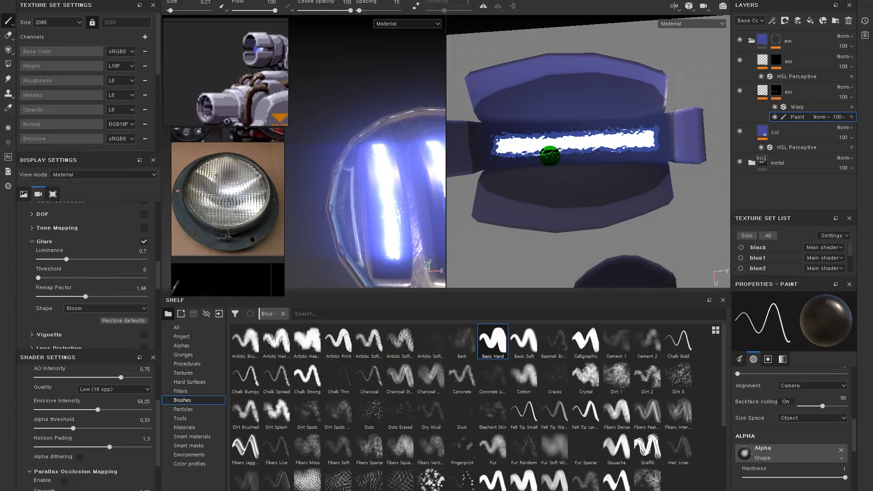
{"action": "right_click_drag", "start_coordinate": [621, 167], "coordinate": [583, 59], "text": "alt"}
{"action": "middle_click_drag", "start_coordinate": [601, 196], "coordinate": [563, 80], "text": "alt"}
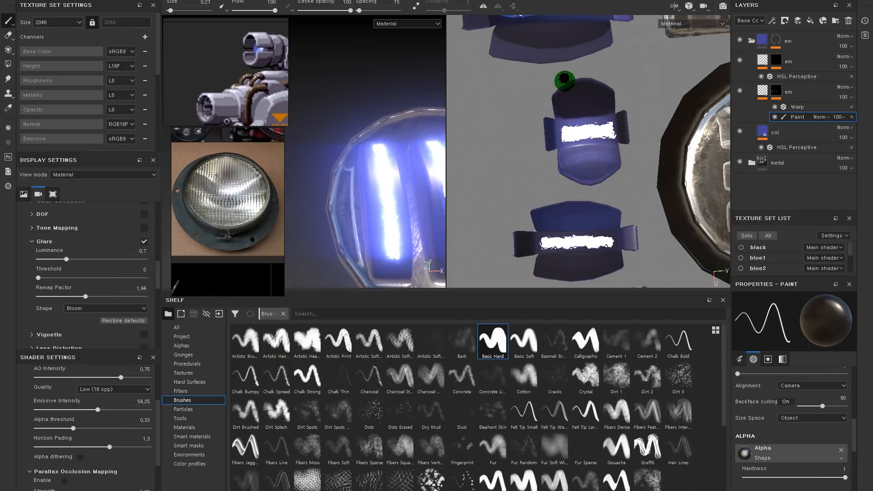
{"action": "right_click_drag", "start_coordinate": [563, 81], "coordinate": [573, 121], "text": "alt"}
{"action": "left_click", "coordinate": [779, 63]}
{"action": "left_click", "coordinate": [797, 86]}
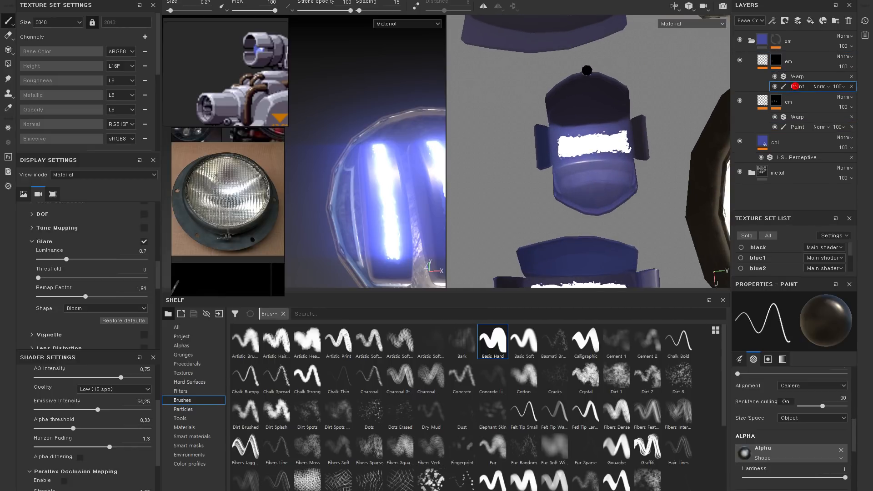
{"action": "middle_click_drag", "start_coordinate": [587, 70], "coordinate": [590, 157], "text": "alt"}
{"action": "key", "text": "x"}
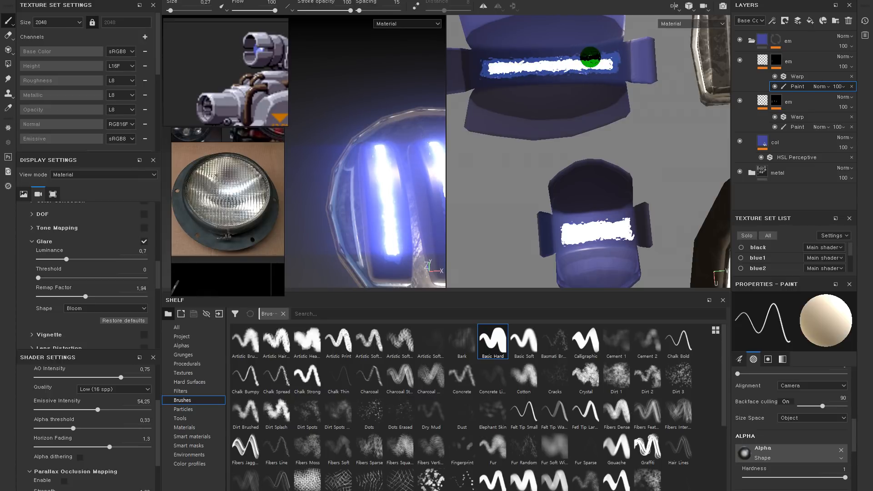
Step: Paint white outline strokes on the upper em layer's mask around the short stripe of the middle UV piece
{"action": "right_click_drag", "start_coordinate": [329, 186], "coordinate": [333, 193], "text": "alt"}
{"action": "left_click_drag", "start_coordinate": [341, 184], "coordinate": [401, 120], "text": "alt"}
{"action": "middle_click_drag", "start_coordinate": [400, 120], "coordinate": [353, 81], "text": "alt"}
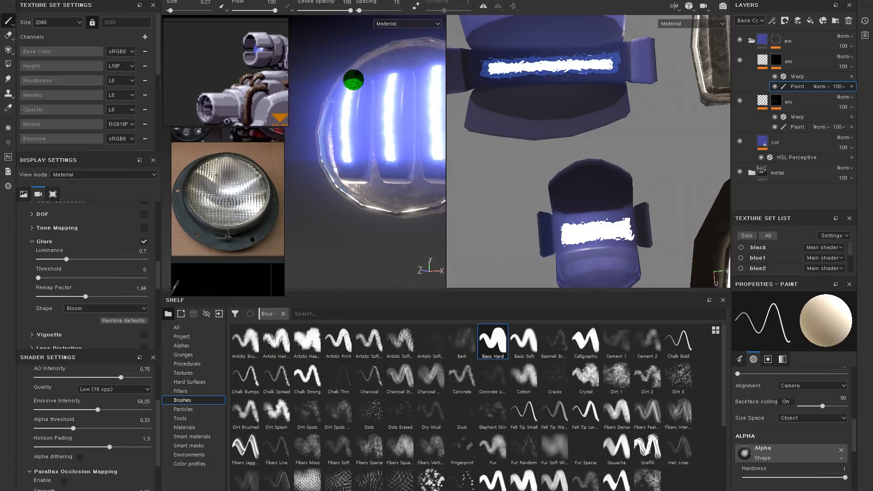
{"action": "right_click_drag", "start_coordinate": [355, 86], "coordinate": [363, 107], "text": "alt"}
{"action": "middle_click_drag", "start_coordinate": [569, 190], "coordinate": [544, 142], "text": "alt"}
{"action": "right_click_drag", "start_coordinate": [548, 165], "coordinate": [540, 215], "text": "alt"}
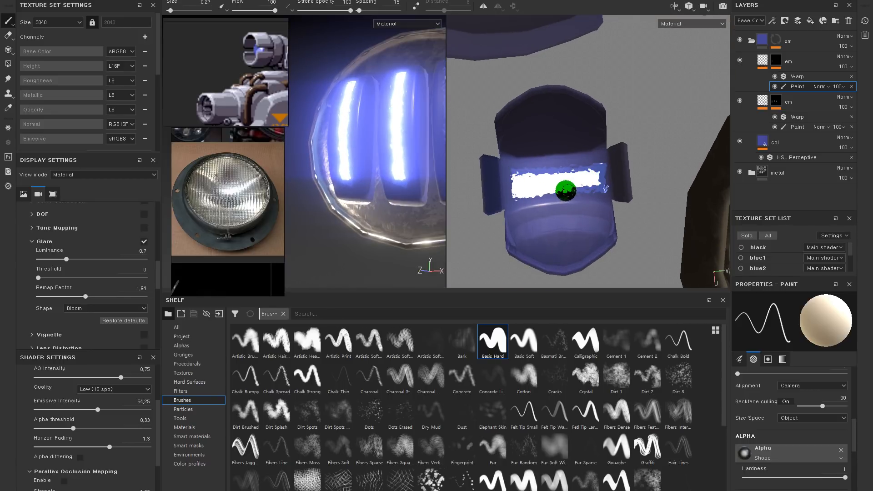
Step: Reduce the brush size to 0.1 and paint white outline strokes around the third UV piece's stripe on the upper em layer's mask
{"action": "middle_click_drag", "start_coordinate": [552, 273], "coordinate": [556, 88], "text": "alt"}
{"action": "right_click_drag", "start_coordinate": [555, 88], "coordinate": [565, 151], "text": "alt"}
{"action": "left_click_drag", "start_coordinate": [500, 156], "coordinate": [501, 153]}
{"action": "right_click_drag", "start_coordinate": [526, 154], "coordinate": [499, 159], "text": "ctrl"}
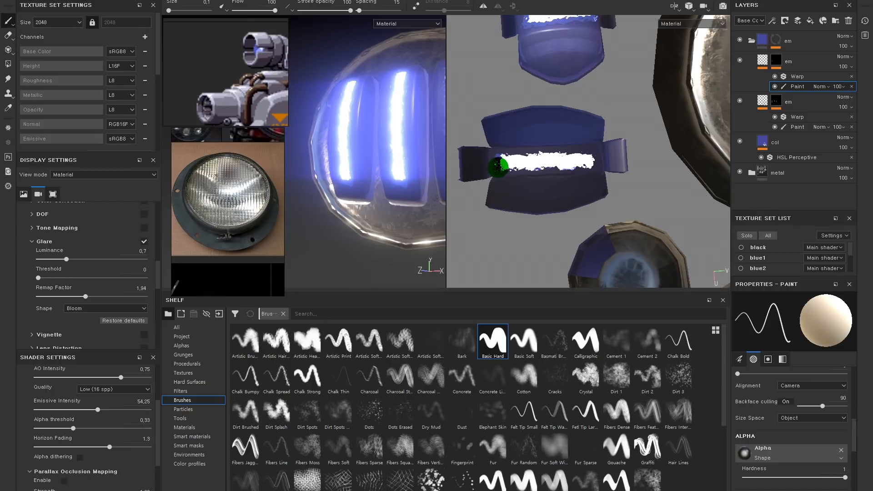
{"action": "left_click_drag", "start_coordinate": [508, 156], "coordinate": [594, 153]}
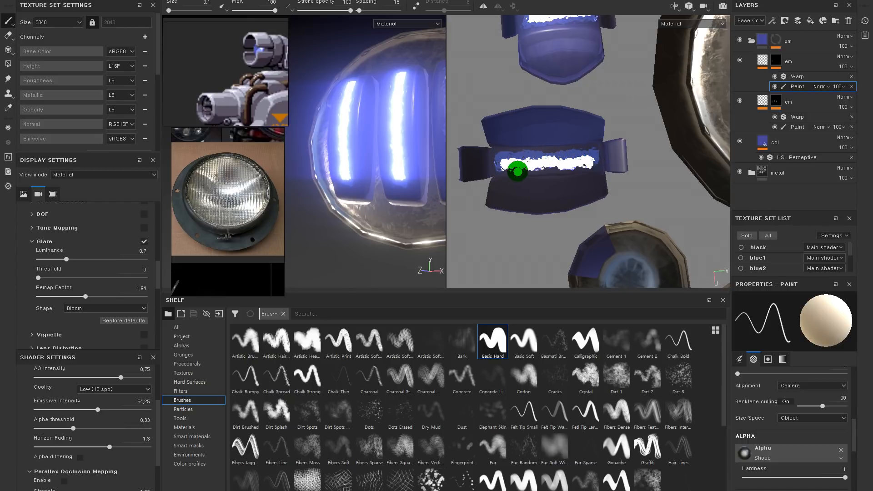
Step: Examine the outlined stripes from several angles on the round lamp and across their UV pieces
{"action": "right_click_drag", "start_coordinate": [392, 137], "coordinate": [394, 147], "text": "alt"}
{"action": "middle_click_drag", "start_coordinate": [393, 147], "coordinate": [307, 150], "text": "alt"}
{"action": "left_click_drag", "start_coordinate": [359, 153], "coordinate": [399, 184], "text": "alt"}
{"action": "right_click_drag", "start_coordinate": [391, 146], "coordinate": [387, 153], "text": "alt"}
{"action": "middle_click_drag", "start_coordinate": [418, 136], "coordinate": [420, 183], "text": "alt"}
{"action": "middle_click_drag", "start_coordinate": [674, 282], "coordinate": [577, 166], "text": "alt"}
{"action": "right_click_drag", "start_coordinate": [536, 152], "coordinate": [557, 37], "text": "alt"}
{"action": "middle_click_drag", "start_coordinate": [588, 117], "coordinate": [626, 198], "text": "alt"}
{"action": "right_click_drag", "start_coordinate": [586, 92], "coordinate": [567, 181], "text": "alt"}
{"action": "middle_click_drag", "start_coordinate": [567, 180], "coordinate": [665, 132], "text": "alt"}
{"action": "right_click_drag", "start_coordinate": [395, 172], "coordinate": [374, 119], "text": "alt"}
{"action": "middle_click_drag", "start_coordinate": [353, 145], "coordinate": [420, 175], "text": "alt"}
{"action": "left_click_drag", "start_coordinate": [409, 188], "coordinate": [398, 169], "text": "alt"}
{"action": "middle_click_drag", "start_coordinate": [403, 189], "coordinate": [364, 143], "text": "alt"}
{"action": "right_click_drag", "start_coordinate": [386, 120], "coordinate": [377, 182], "text": "alt"}
{"action": "middle_click_drag", "start_coordinate": [378, 182], "coordinate": [337, 184], "text": "alt"}
{"action": "right_click_drag", "start_coordinate": [370, 172], "coordinate": [396, 220], "text": "alt"}
{"action": "mouse_move", "coordinate": [396, 220]}
{"action": "left_mouse_down", "text": "alt"}
{"action": "mouse_move", "coordinate": [411, 150]}
{"action": "mouse_move", "coordinate": [403, 228]}
{"action": "left_mouse_up", "text": "alt"}
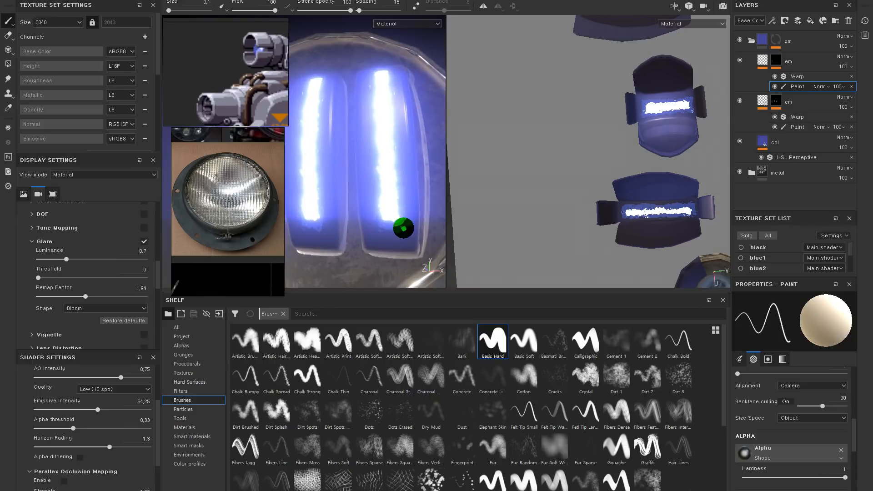
Step: Lower the shader's Emissive Intensity to 44.13 and compare the stripes with the upper em layer hidden and shown
{"action": "scroll", "coordinate": [403, 228], "scroll_direction": "down", "scroll_amount": 2}
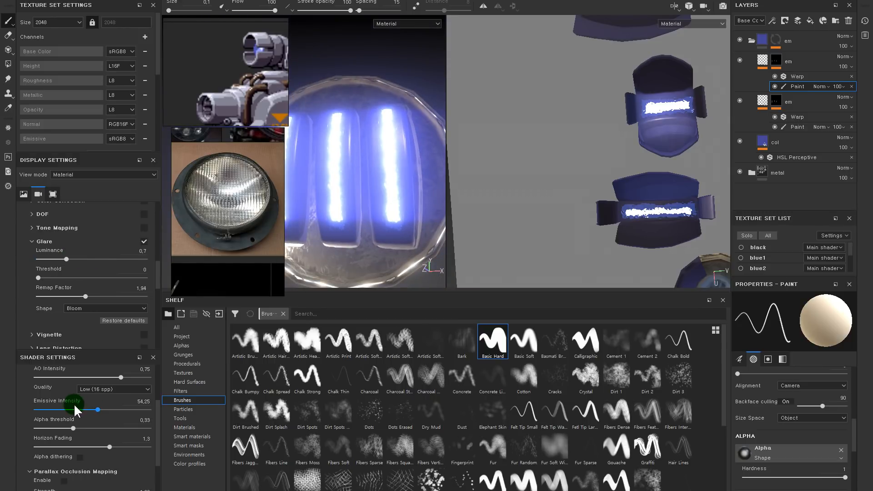
{"action": "left_click_drag", "start_coordinate": [111, 409], "coordinate": [86, 410]}
{"action": "left_click", "coordinate": [739, 60]}
{"action": "left_click", "coordinate": [739, 61]}
{"action": "left_click", "coordinate": [739, 60]}
{"action": "left_click", "coordinate": [738, 60]}
{"action": "left_click", "coordinate": [739, 61]}
{"action": "left_click", "coordinate": [738, 60]}
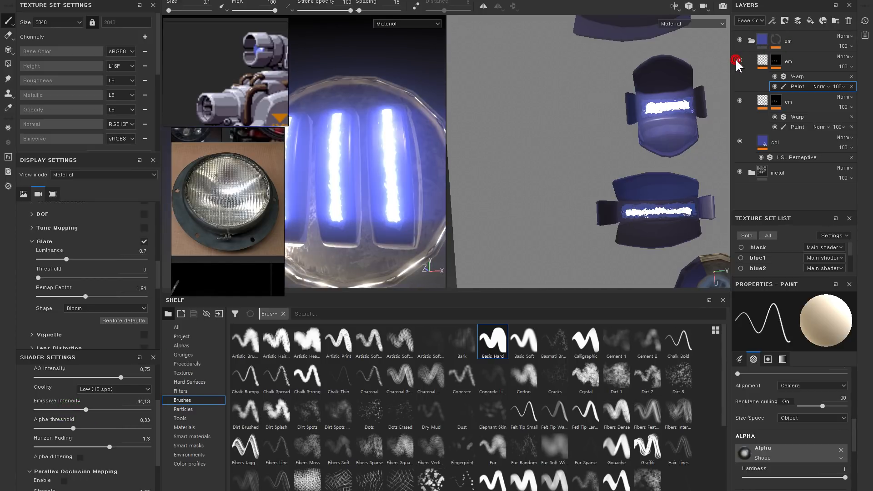
Step: Toggle the HSL Perceptive filter on the upper em layer repeatedly to compare its effect on the stripe outline
{"action": "left_click", "coordinate": [762, 60]}
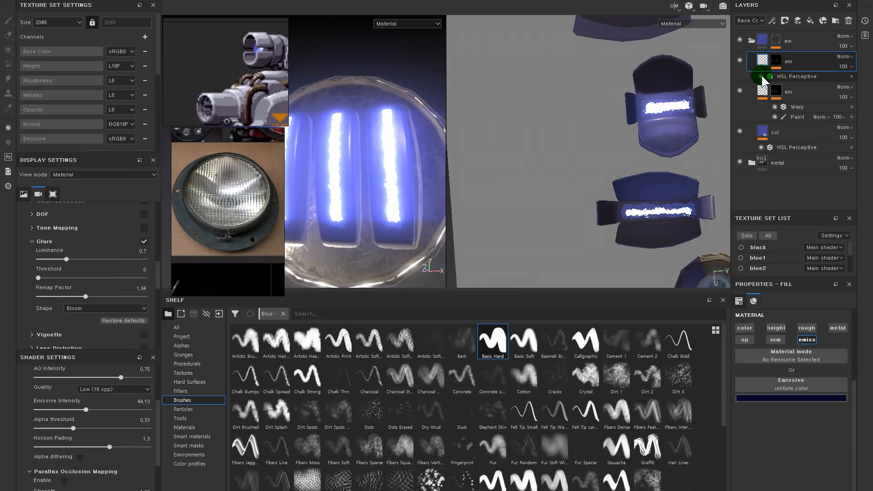
{"action": "left_click", "coordinate": [762, 75]}
{"action": "left_click", "coordinate": [762, 76]}
{"action": "left_click", "coordinate": [762, 76]}
{"action": "left_click", "coordinate": [762, 76]}
{"action": "left_click", "coordinate": [762, 76]}
{"action": "left_click", "coordinate": [776, 61]}
{"action": "left_click", "coordinate": [769, 61]}
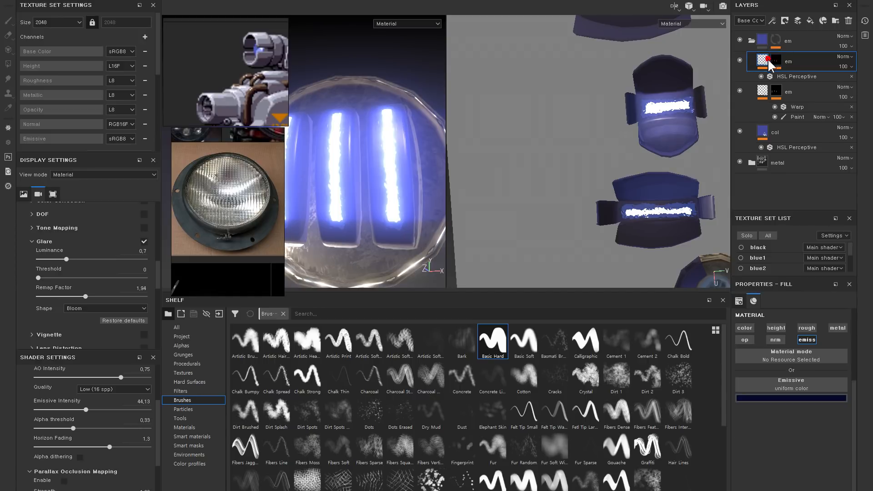
Step: Enable the color channel on the upper em fill and set its base color to a muted blue of about RGB 0.145, 0.154, 0.353
{"action": "left_click", "coordinate": [808, 339]}
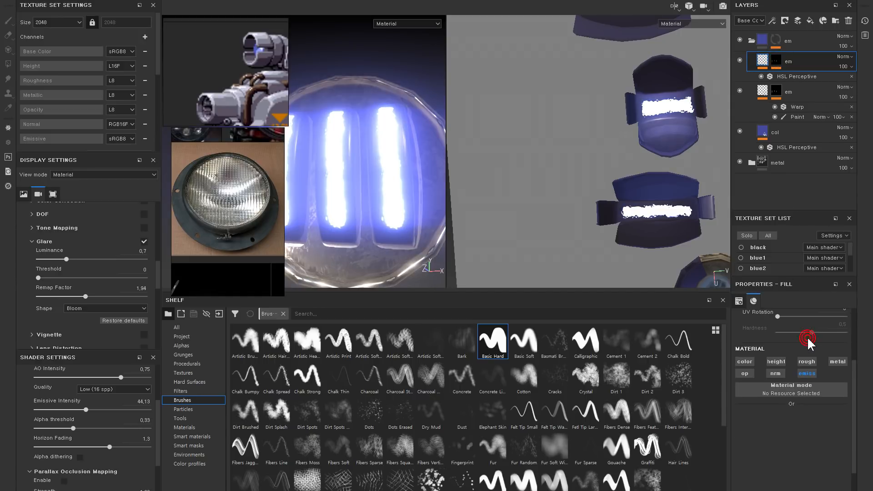
{"action": "left_click", "coordinate": [809, 373]}
{"action": "left_click", "coordinate": [746, 363]}
{"action": "left_click", "coordinate": [803, 466]}
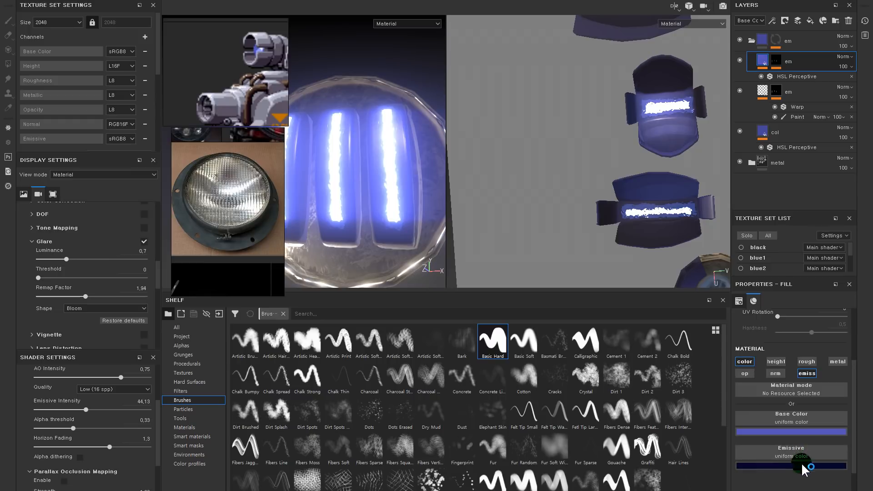
{"action": "left_click", "coordinate": [794, 430]}
{"action": "left_click_drag", "start_coordinate": [787, 359], "coordinate": [770, 369]}
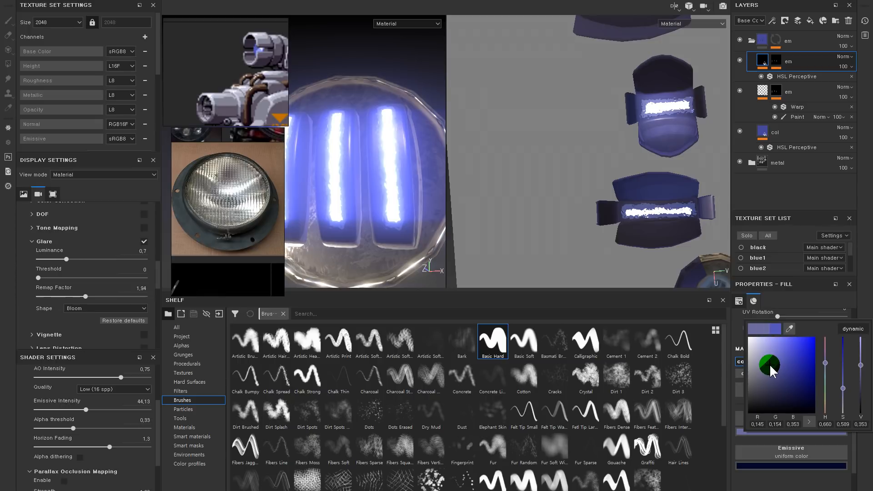
{"action": "left_click", "coordinate": [530, 144]}
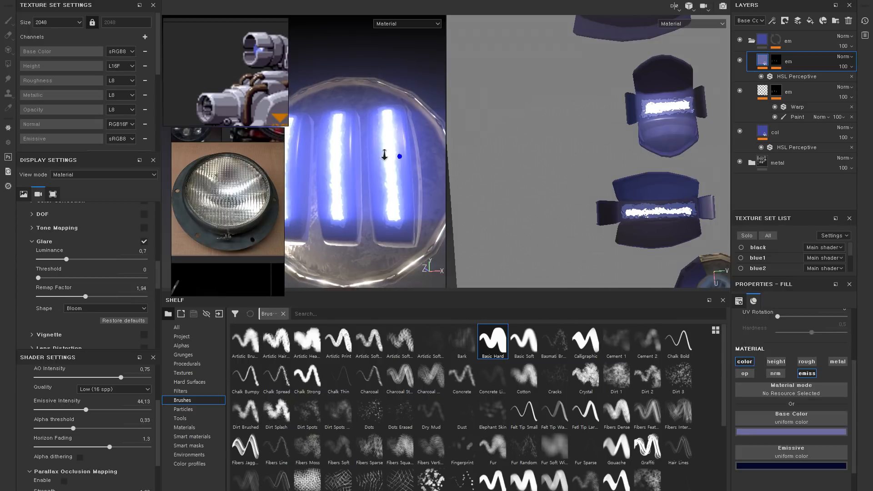
Step: Switch to the 3D-only view and look over all the glowing lamps from a distance
{"action": "right_click_drag", "start_coordinate": [384, 155], "coordinate": [347, 155], "text": "alt"}
{"action": "left_click_drag", "start_coordinate": [347, 154], "coordinate": [319, 157], "text": "alt"}
{"action": "right_click_drag", "start_coordinate": [400, 168], "coordinate": [387, 165], "text": "alt"}
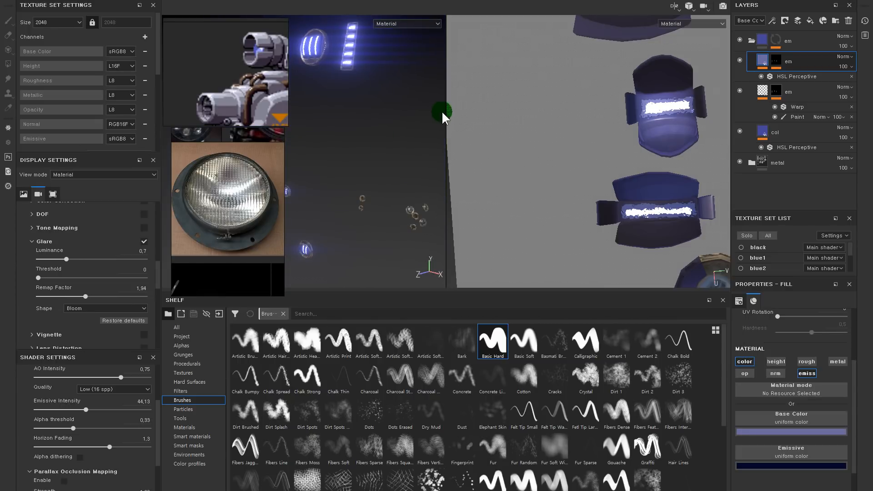
{"action": "key", "text": "F2"}
{"action": "left_click_drag", "start_coordinate": [407, 128], "coordinate": [473, 109], "text": "alt"}
{"action": "right_click_drag", "start_coordinate": [473, 109], "coordinate": [549, 147], "text": "alt"}
{"action": "middle_click_drag", "start_coordinate": [548, 147], "coordinate": [527, 181], "text": "alt"}
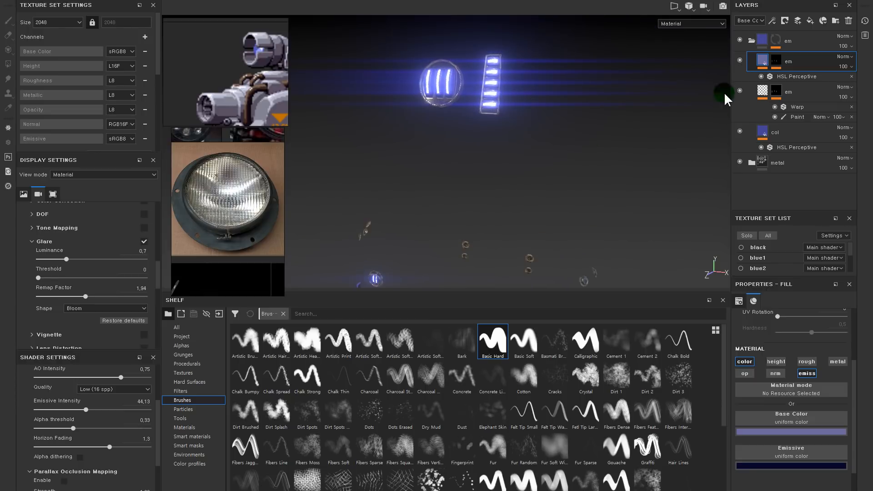
Step: Enlarge the texture set list to show every set and make the lense texture set visible with EM1
{"action": "left_click_drag", "start_coordinate": [767, 278], "coordinate": [780, 325]}
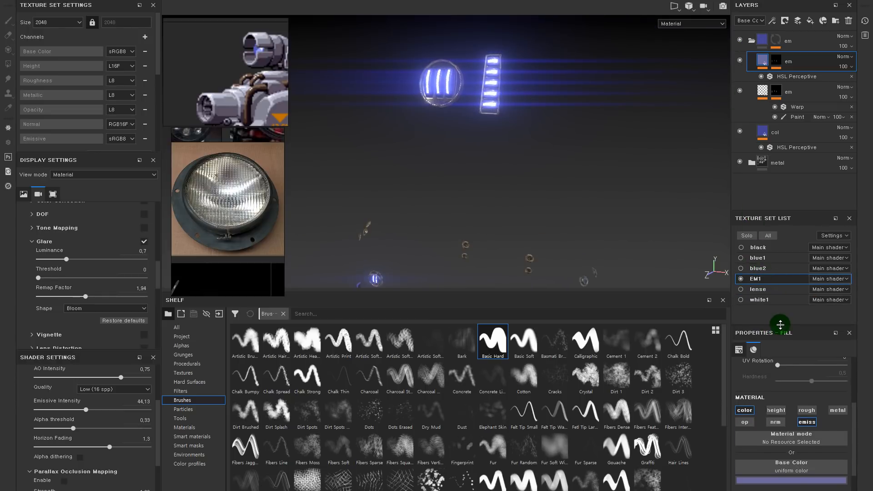
{"action": "left_click_drag", "start_coordinate": [524, 154], "coordinate": [541, 157], "text": "alt"}
{"action": "right_click_drag", "start_coordinate": [542, 157], "coordinate": [573, 194], "text": "alt"}
{"action": "left_click_drag", "start_coordinate": [573, 195], "coordinate": [581, 196], "text": "alt"}
{"action": "left_click", "coordinate": [741, 289]}
{"action": "left_click", "coordinate": [741, 300]}
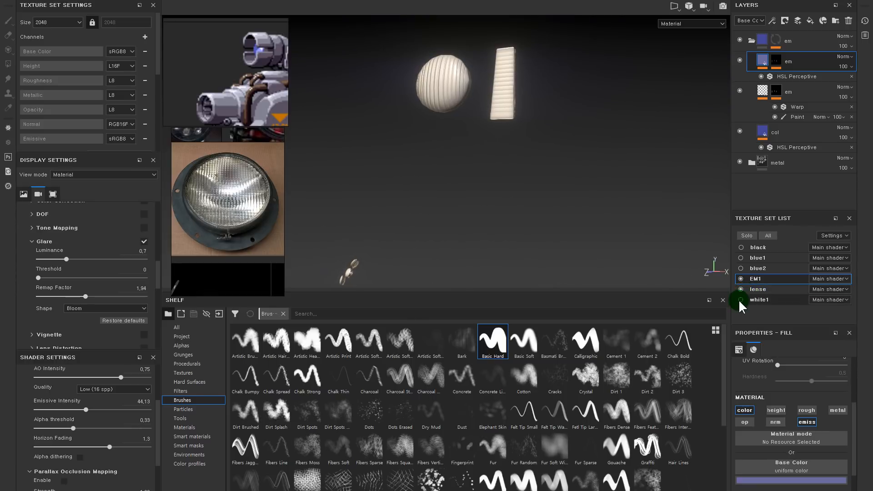
Step: Orbit around the lamps to examine where the untextured lense parts sit on the model
{"action": "left_click_drag", "start_coordinate": [509, 165], "coordinate": [515, 194], "text": "alt"}
{"action": "middle_click_drag", "start_coordinate": [515, 195], "coordinate": [523, 177], "text": "alt"}
{"action": "left_click_drag", "start_coordinate": [522, 177], "coordinate": [548, 174], "text": "alt"}
{"action": "right_click_drag", "start_coordinate": [548, 174], "coordinate": [560, 170], "text": "alt"}
{"action": "mouse_move", "coordinate": [559, 169]}
{"action": "left_mouse_down", "text": "alt"}
{"action": "mouse_move", "coordinate": [582, 164]}
{"action": "mouse_move", "coordinate": [559, 159]}
{"action": "left_mouse_up", "text": "alt"}
{"action": "mouse_move", "coordinate": [559, 159]}
{"action": "middle_mouse_down", "text": "alt"}
{"action": "mouse_move", "coordinate": [570, 148]}
{"action": "mouse_move", "coordinate": [567, 170]}
{"action": "middle_mouse_up", "text": "alt"}
{"action": "left_click_drag", "start_coordinate": [567, 170], "coordinate": [591, 146], "text": "alt"}
{"action": "right_click_drag", "start_coordinate": [591, 146], "coordinate": [547, 149], "text": "alt"}
{"action": "middle_click_drag", "start_coordinate": [546, 149], "coordinate": [471, 123], "text": "alt"}
{"action": "left_click_drag", "start_coordinate": [472, 123], "coordinate": [470, 97], "text": "alt"}
{"action": "right_click_drag", "start_coordinate": [470, 97], "coordinate": [561, 172], "text": "alt"}
{"action": "left_click_drag", "start_coordinate": [561, 173], "coordinate": [541, 175], "text": "alt"}
Step: Select the lense texture set and add the Bone Stylized smart material to its empty layer stack
{"action": "left_click", "coordinate": [182, 391]}
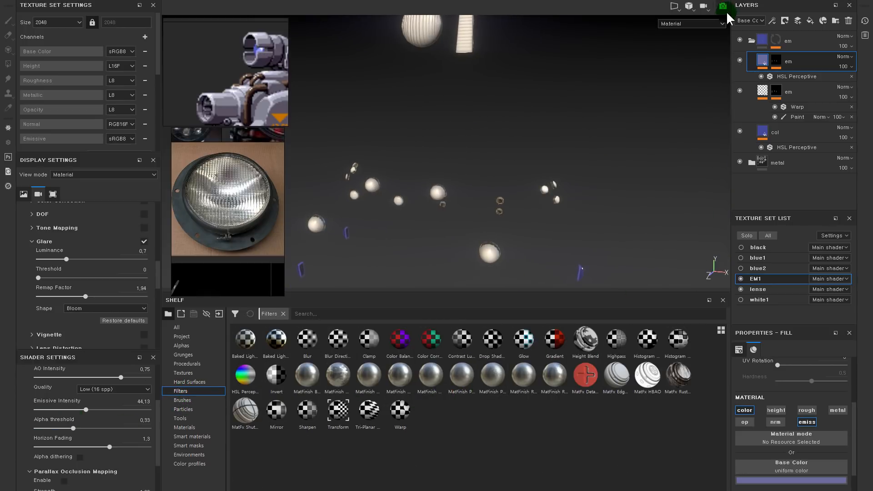
{"action": "left_click", "coordinate": [751, 41]}
{"action": "left_click", "coordinate": [761, 287]}
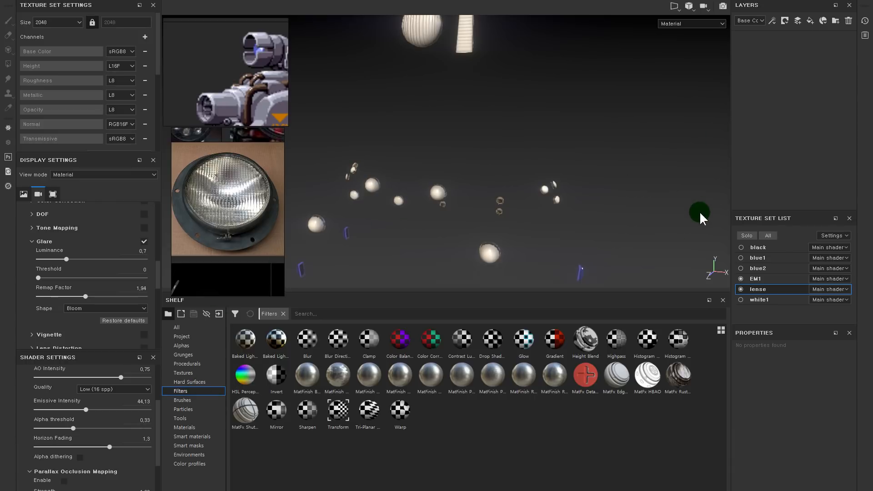
{"action": "left_click", "coordinate": [198, 402]}
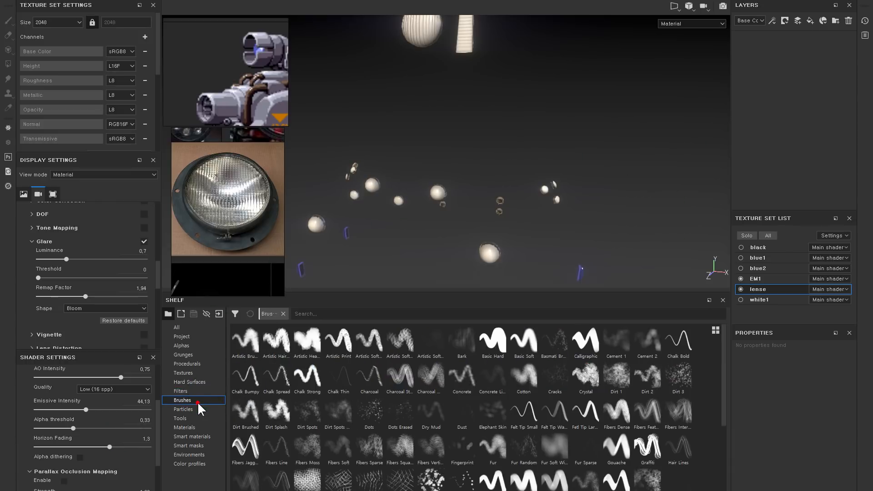
{"action": "left_click", "coordinate": [201, 437]}
{"action": "left_click_drag", "start_coordinate": [307, 340], "coordinate": [776, 135]}
{"action": "middle_click_drag", "start_coordinate": [483, 123], "coordinate": [524, 193], "text": "alt"}
{"action": "right_click_drag", "start_coordinate": [508, 111], "coordinate": [506, 103], "text": "alt"}
{"action": "middle_click_drag", "start_coordinate": [508, 57], "coordinate": [505, 88], "text": "alt"}
{"action": "scroll", "coordinate": [505, 88], "scroll_direction": "up", "scroll_amount": 2}
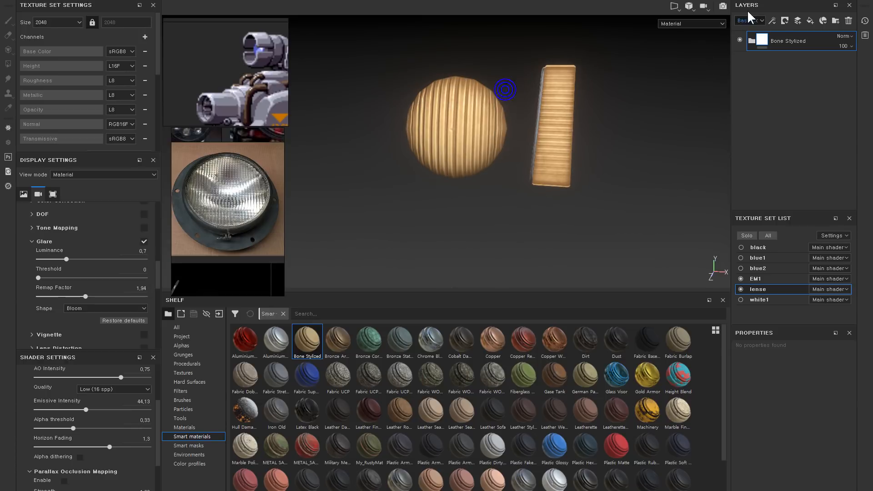
Step: Set the base color of the Base layer inside the Bone Stylized folder to pure white (RGB 1, 1, 1) and check all lenses
{"action": "left_click", "coordinate": [751, 41]}
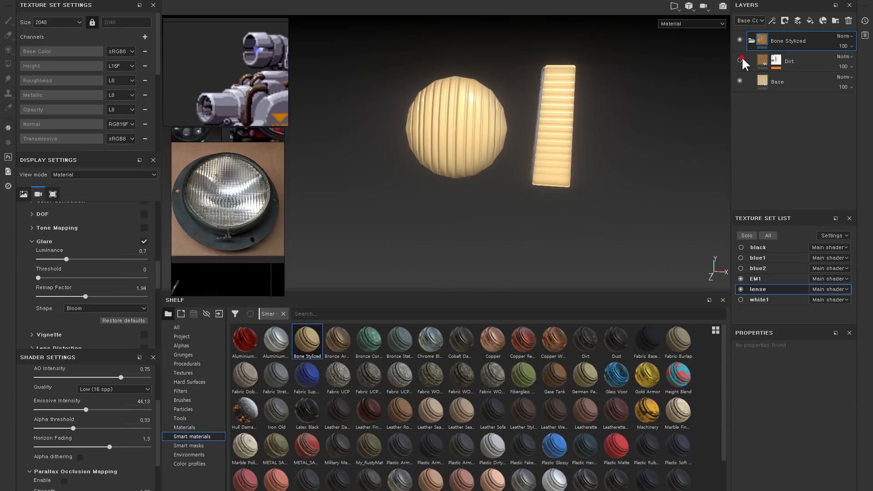
{"action": "left_click", "coordinate": [765, 80]}
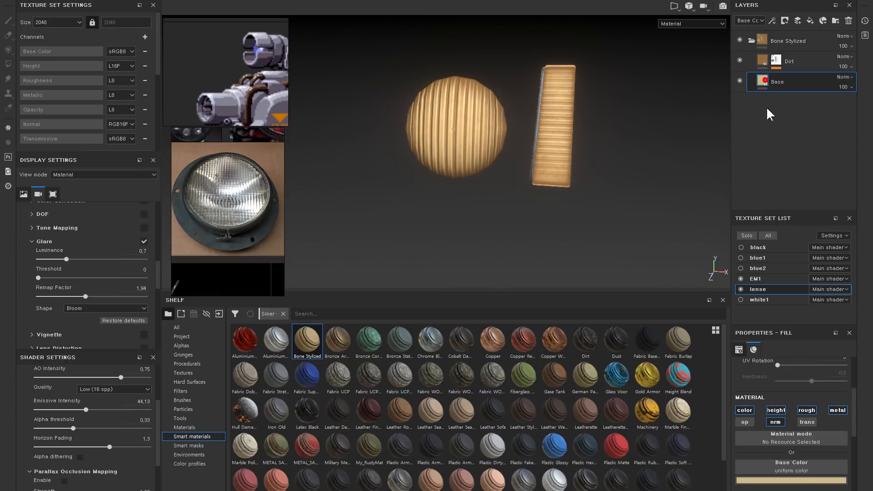
{"action": "left_click", "coordinate": [800, 480]}
{"action": "left_click_drag", "start_coordinate": [767, 435], "coordinate": [656, 372]}
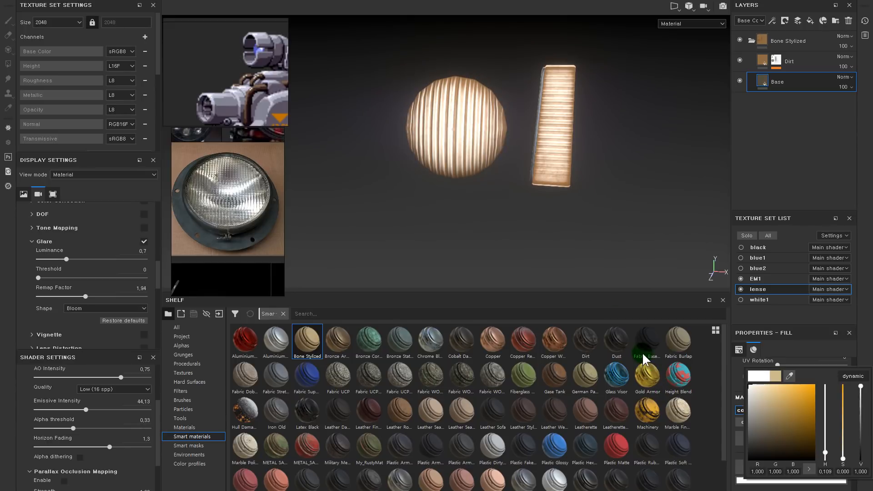
{"action": "right_click_drag", "start_coordinate": [651, 193], "coordinate": [370, 146], "text": "alt"}
{"action": "left_click_drag", "start_coordinate": [531, 166], "coordinate": [506, 136], "text": "alt"}
{"action": "middle_click_drag", "start_coordinate": [521, 193], "coordinate": [547, 118], "text": "alt"}
{"action": "left_click_drag", "start_coordinate": [569, 119], "coordinate": [575, 133], "text": "alt"}
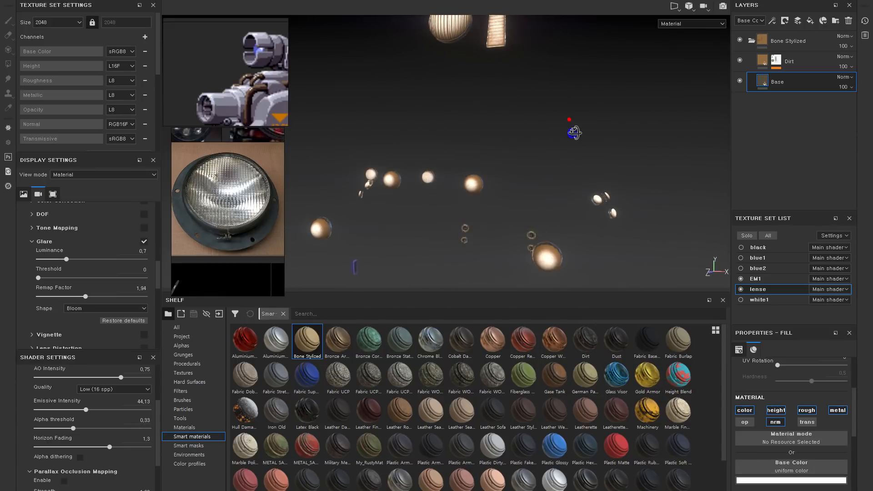
Step: Set the base color of the Dirt layer in the Bone Stylized folder to a dark neutral gray
{"action": "left_click", "coordinate": [760, 64]}
{"action": "left_click", "coordinate": [802, 480]}
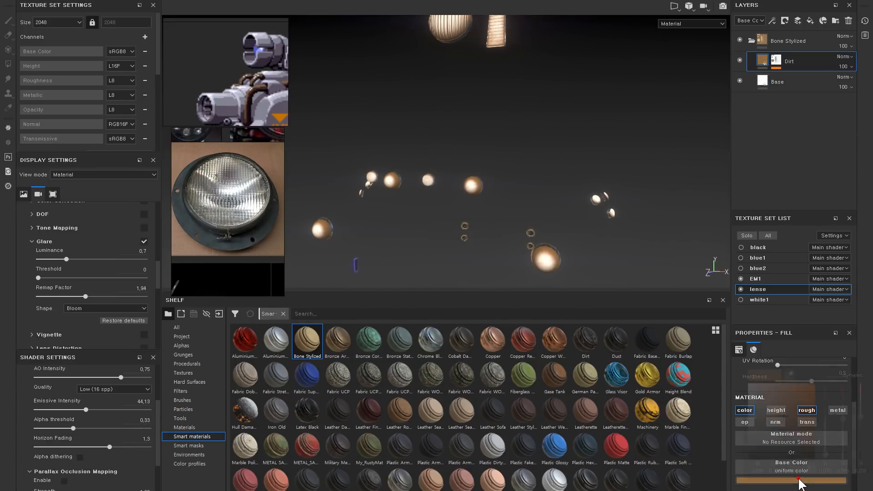
{"action": "left_click_drag", "start_coordinate": [772, 417], "coordinate": [710, 432]}
Step: Examine the recolored lenses from several angles, moving in on the large round and rectangular lamps
{"action": "left_click_drag", "start_coordinate": [527, 218], "coordinate": [559, 177], "text": "alt"}
{"action": "middle_click_drag", "start_coordinate": [526, 148], "coordinate": [523, 268], "text": "alt"}
{"action": "right_click_drag", "start_coordinate": [483, 146], "coordinate": [748, 310], "text": "alt"}
{"action": "left_click_drag", "start_coordinate": [532, 167], "coordinate": [573, 175], "text": "alt"}
{"action": "right_click_drag", "start_coordinate": [546, 177], "coordinate": [765, 276], "text": "alt"}
{"action": "left_click_drag", "start_coordinate": [535, 181], "coordinate": [510, 156], "text": "alt"}
{"action": "middle_click_drag", "start_coordinate": [509, 156], "coordinate": [501, 158], "text": "alt"}
{"action": "right_click_drag", "start_coordinate": [501, 158], "coordinate": [713, 351], "text": "alt"}
{"action": "middle_click_drag", "start_coordinate": [474, 129], "coordinate": [444, 139], "text": "alt"}
{"action": "right_click_drag", "start_coordinate": [591, 131], "coordinate": [464, 125], "text": "alt"}
{"action": "left_click_drag", "start_coordinate": [454, 119], "coordinate": [523, 109], "text": "alt"}
{"action": "right_click_drag", "start_coordinate": [516, 111], "coordinate": [587, 160], "text": "alt"}
{"action": "left_click_drag", "start_coordinate": [518, 97], "coordinate": [554, 105], "text": "alt"}
{"action": "middle_click_drag", "start_coordinate": [546, 91], "coordinate": [548, 196], "text": "alt"}
{"action": "right_click_drag", "start_coordinate": [526, 110], "coordinate": [630, 198], "text": "alt"}
{"action": "left_click_drag", "start_coordinate": [586, 132], "coordinate": [523, 81], "text": "alt"}
{"action": "right_click_drag", "start_coordinate": [520, 84], "coordinate": [548, 118], "text": "alt"}
{"action": "left_click_drag", "start_coordinate": [538, 109], "coordinate": [473, 159], "text": "alt"}
{"action": "middle_click_drag", "start_coordinate": [466, 170], "coordinate": [519, 205], "text": "alt"}
{"action": "left_click_drag", "start_coordinate": [523, 211], "coordinate": [567, 184], "text": "alt"}
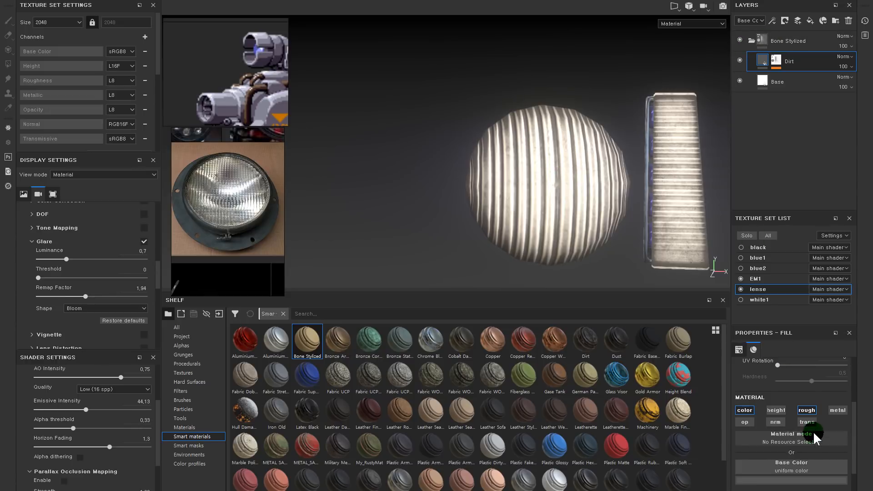
Step: Leave the opacity channel off on the Dirt layer and add a fill layer named op above it
{"action": "left_click", "coordinate": [746, 422]}
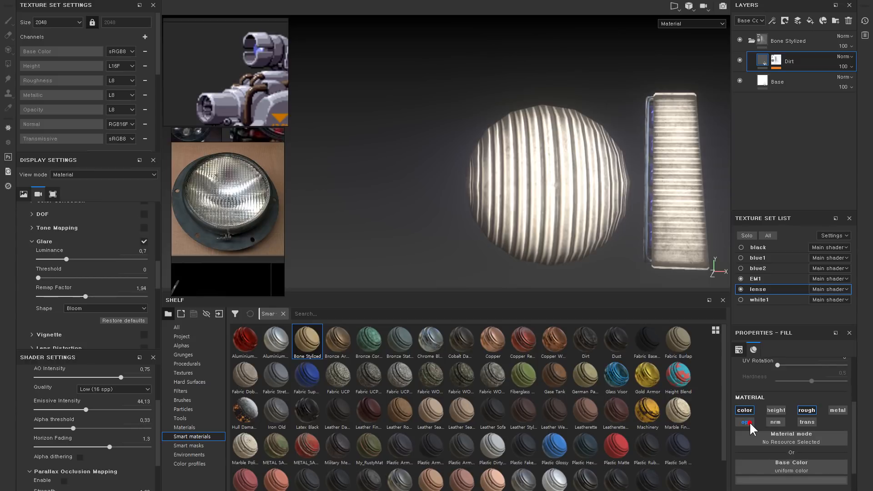
{"action": "left_click", "coordinate": [749, 421]}
{"action": "left_click", "coordinate": [750, 421]}
{"action": "left_click", "coordinate": [749, 422]}
{"action": "left_click", "coordinate": [766, 65]}
{"action": "left_click", "coordinate": [810, 18]}
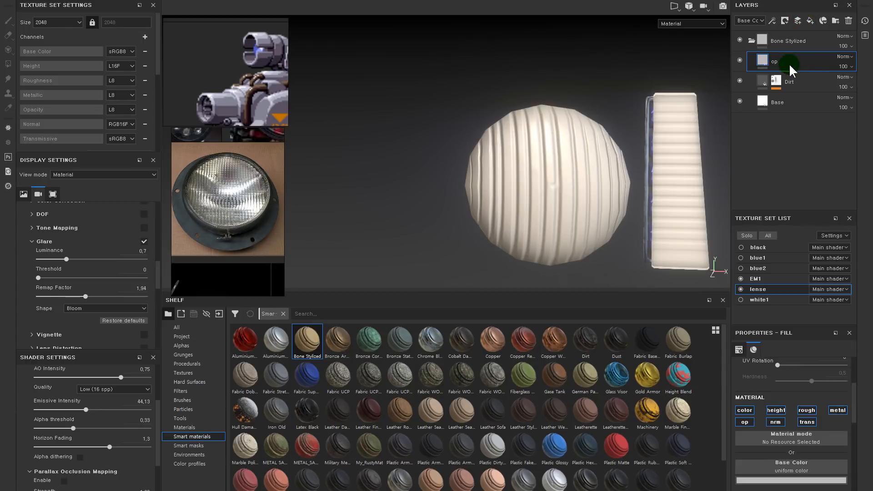
Step: Limit the op fill layer to the opacity channel and set its opacity to 0
{"action": "left_click", "coordinate": [750, 410]}
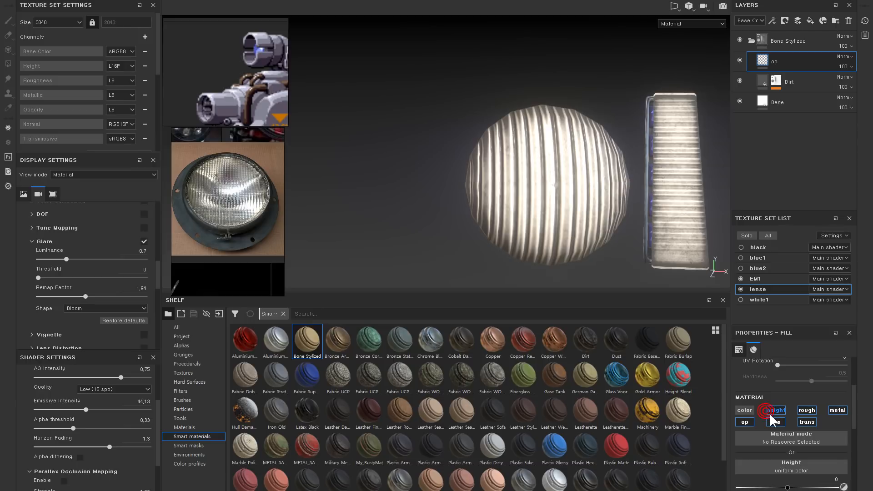
{"action": "left_click", "coordinate": [770, 417]}
{"action": "left_click", "coordinate": [775, 408]}
{"action": "left_click", "coordinate": [805, 411]}
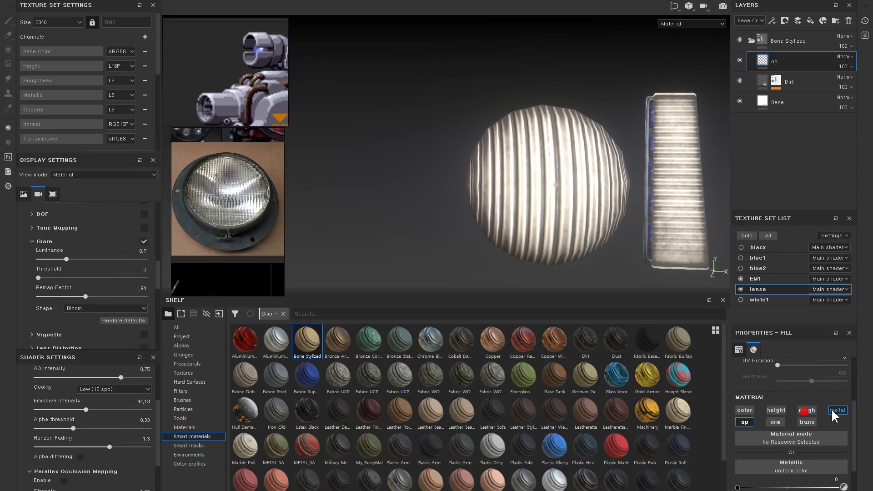
{"action": "left_click_drag", "start_coordinate": [830, 486], "coordinate": [622, 483]}
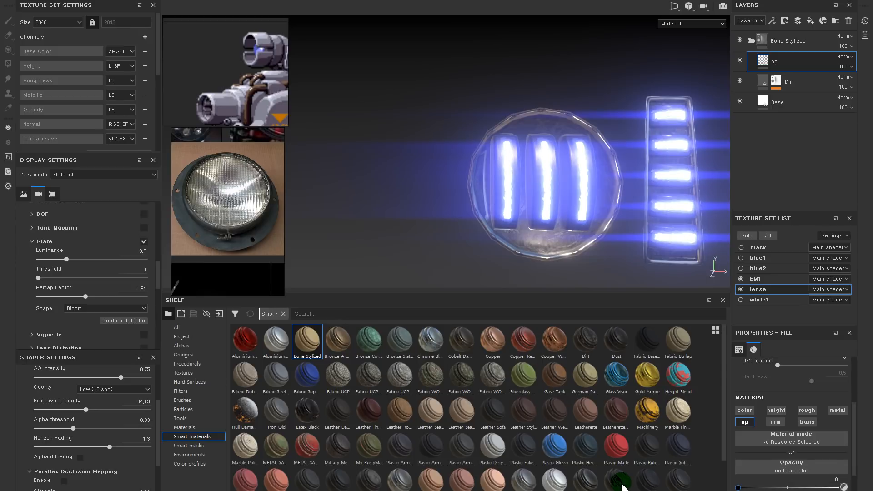
{"action": "left_click_drag", "start_coordinate": [565, 175], "coordinate": [682, 132], "text": "alt"}
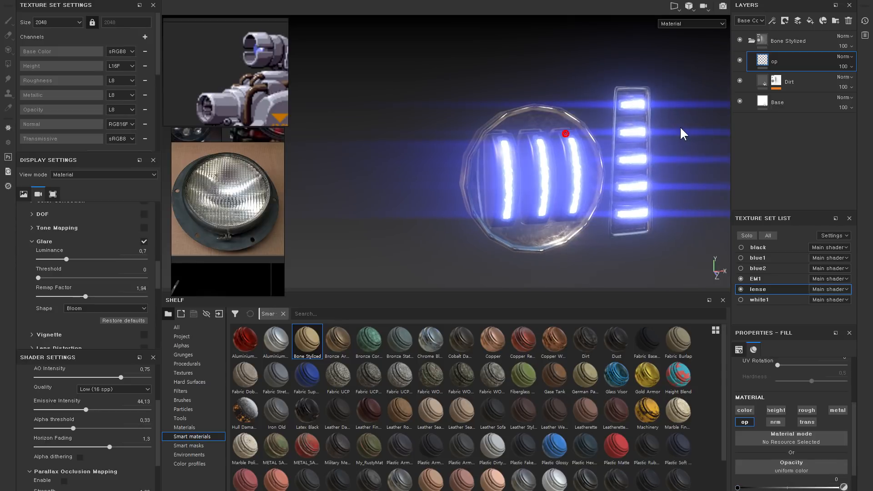
Step: Rename the Bone Stylized folder as lense
{"action": "double_click", "coordinate": [794, 41]}
{"action": "type", "text": "le"}
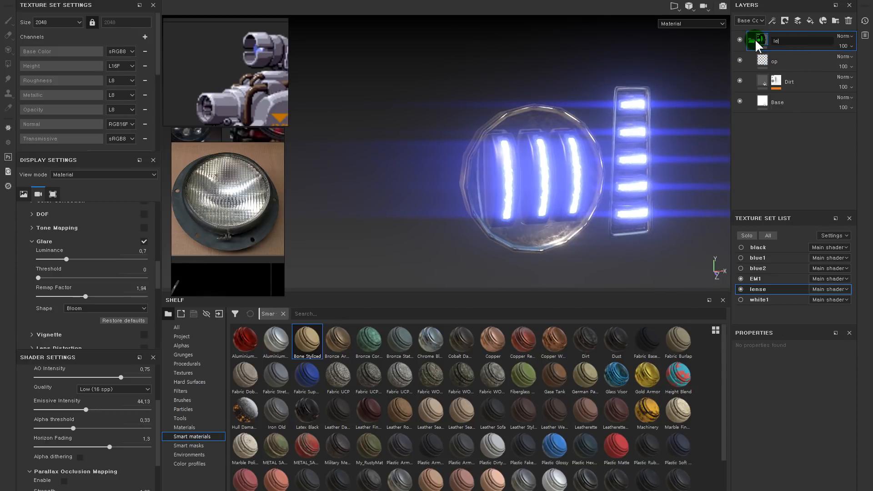
{"action": "type", "text": "nse"}
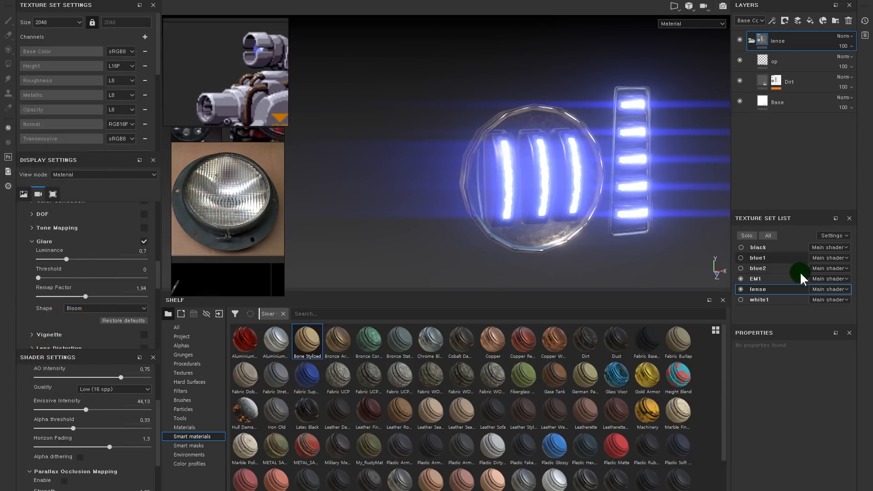
Step: Set the op layer's opacity to 1, duplicate the layer, and set the duplicate's opacity to 0
{"action": "left_click", "coordinate": [764, 61]}
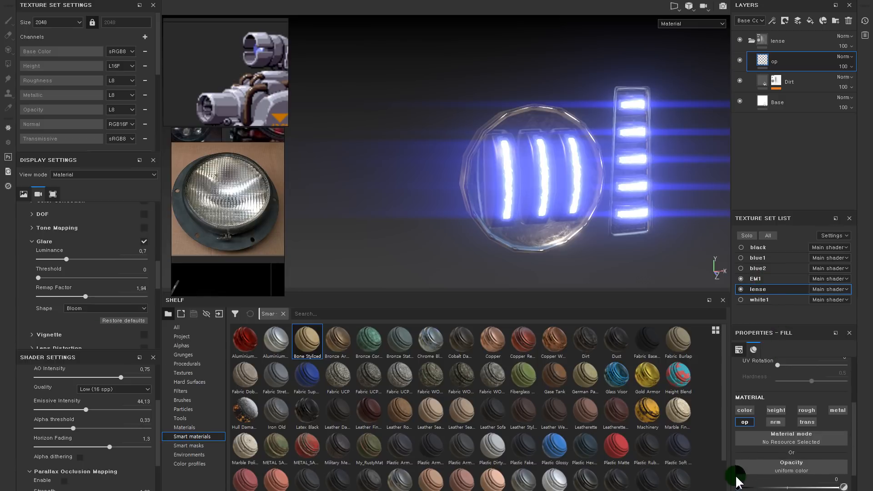
{"action": "left_click_drag", "start_coordinate": [737, 488], "coordinate": [870, 489]}
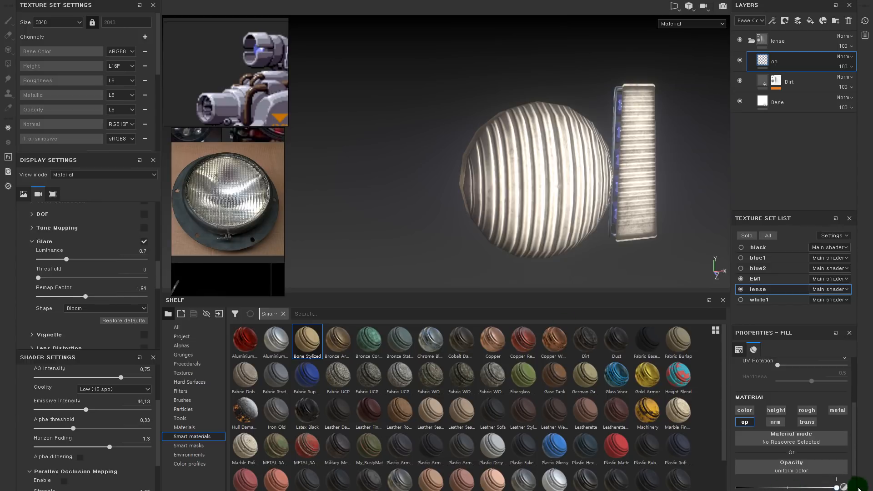
{"action": "key", "text": "ctrl+d"}
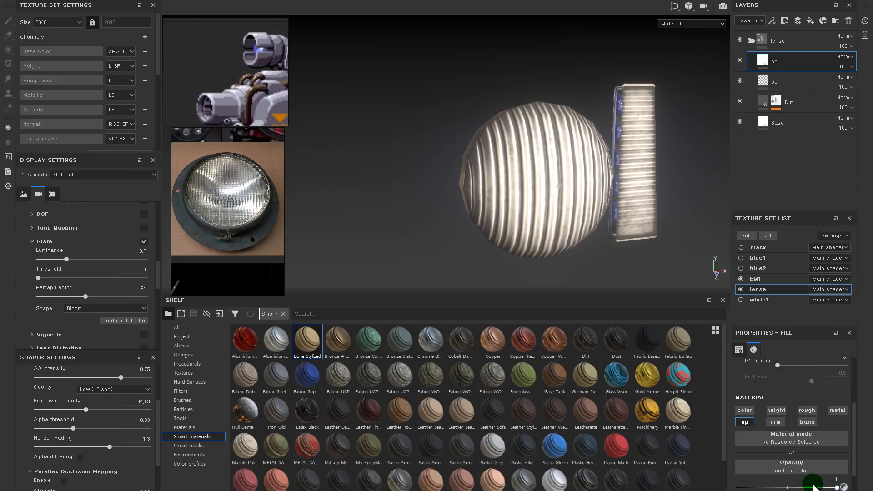
{"action": "left_click_drag", "start_coordinate": [816, 487], "coordinate": [737, 487]}
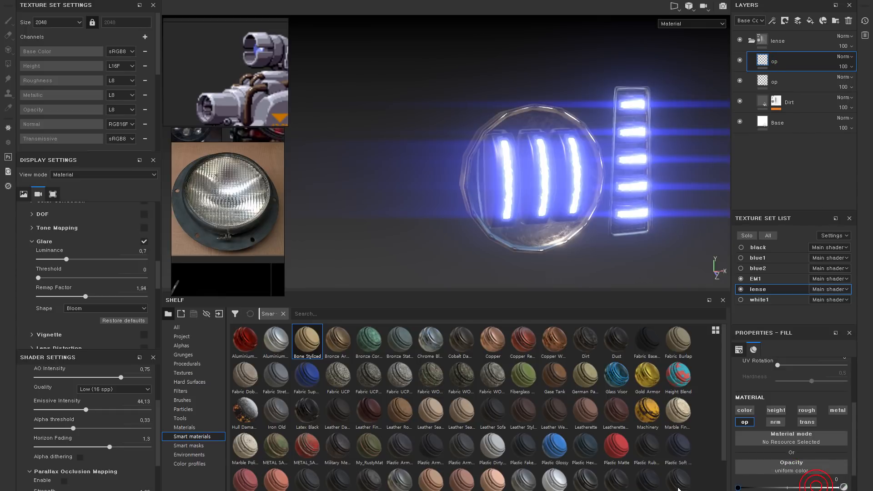
Step: Add a black mask with a paint effect to the upper op layer and paint a spot at the round lense's center
{"action": "right_click", "coordinate": [763, 58]}
{"action": "left_click", "coordinate": [779, 74]}
{"action": "right_click", "coordinate": [776, 59]}
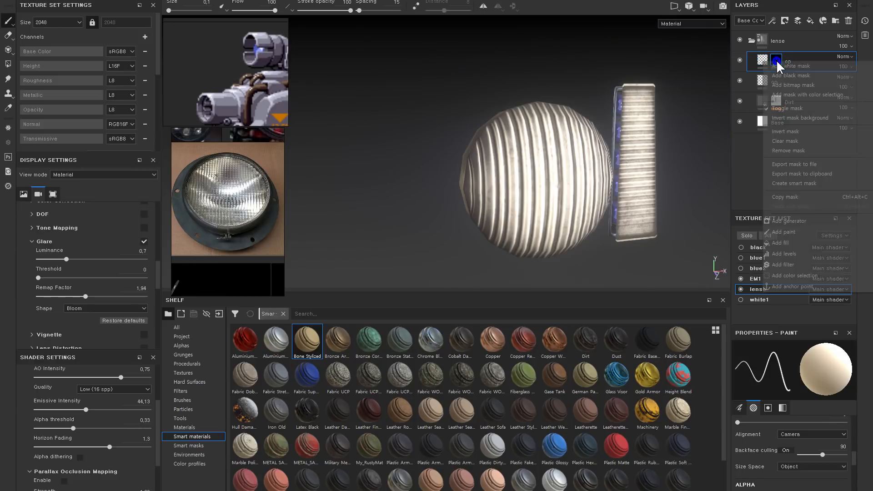
{"action": "left_click", "coordinate": [795, 231]}
{"action": "left_click", "coordinate": [557, 182]}
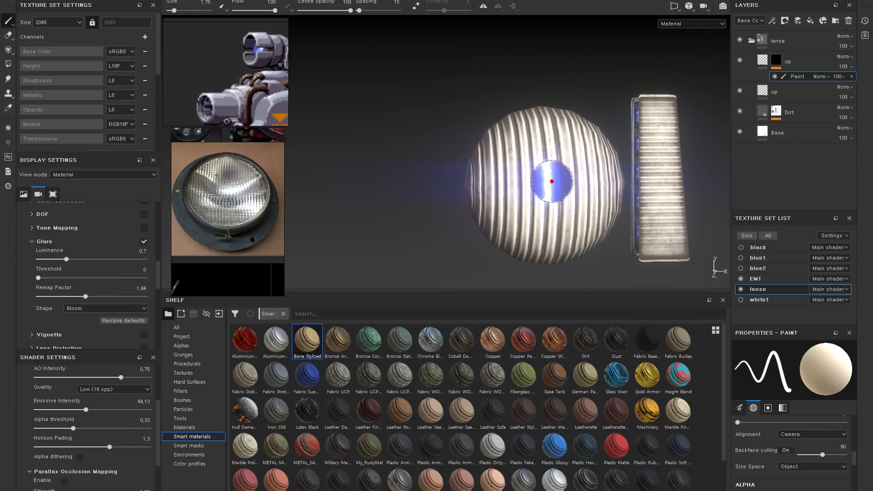
{"action": "left_click_drag", "start_coordinate": [547, 177], "coordinate": [641, 160], "text": "alt"}
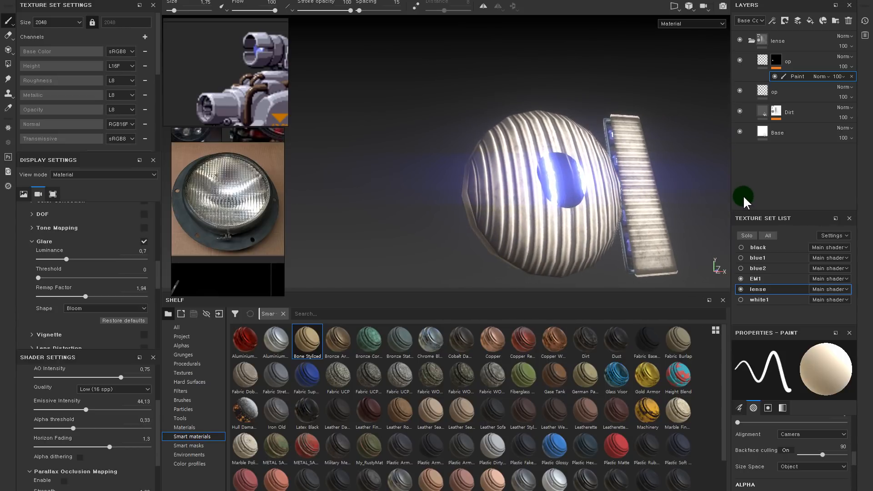
Step: Rename the lower op layer as whiteop and the masked upper one as blackop
{"action": "left_click", "coordinate": [763, 92]}
{"action": "double_click", "coordinate": [776, 92]}
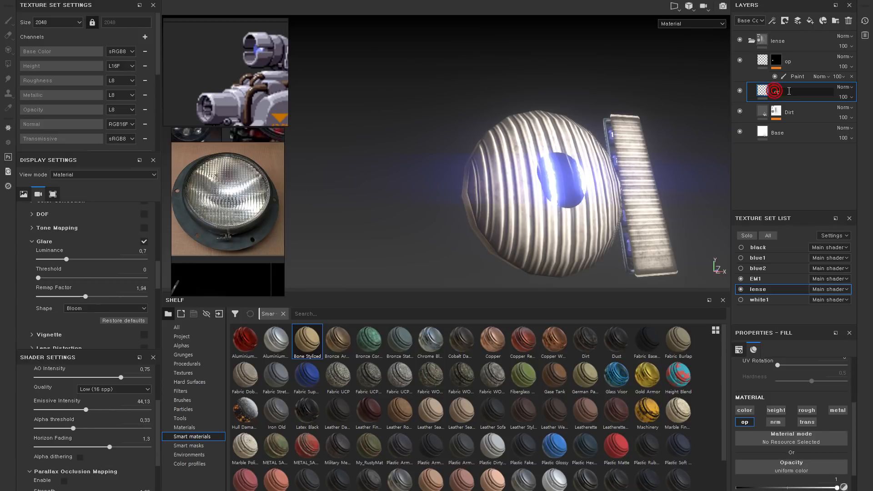
{"action": "type", "text": "whiteop"}
{"action": "left_click", "coordinate": [784, 60]}
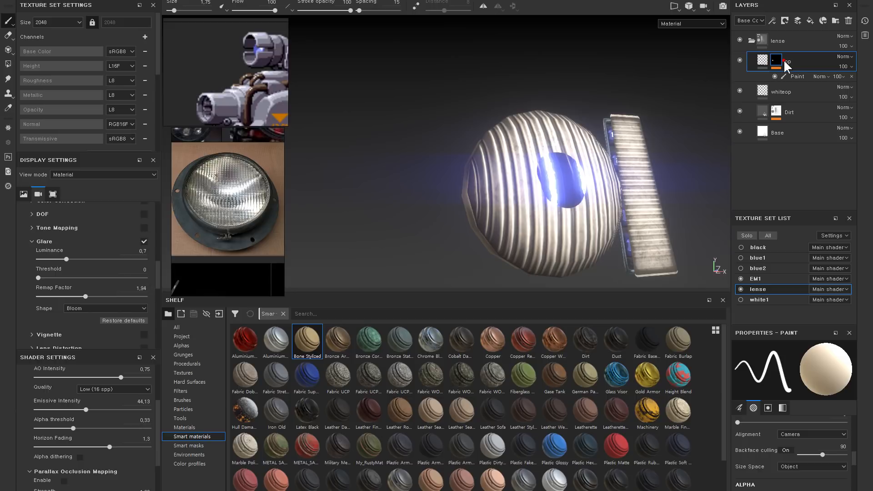
{"action": "double_click", "coordinate": [785, 59]}
{"action": "type", "text": "black"}
{"action": "key", "text": "Return"}
Step: Hide the paint effect on blackop's mask, add a second paint effect above it, and show the brush library
{"action": "left_click", "coordinate": [788, 78]}
{"action": "right_click", "coordinate": [776, 78]}
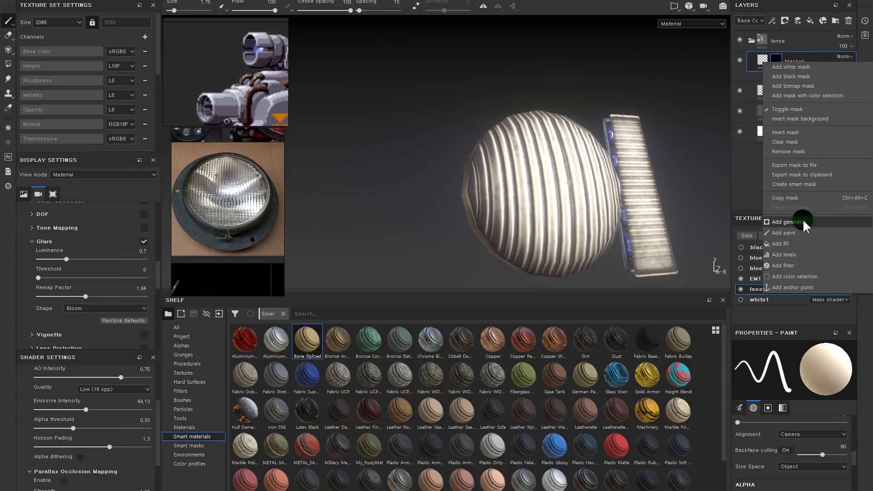
{"action": "left_click", "coordinate": [796, 219]}
{"action": "left_click_drag", "start_coordinate": [266, 337], "coordinate": [585, 181]}
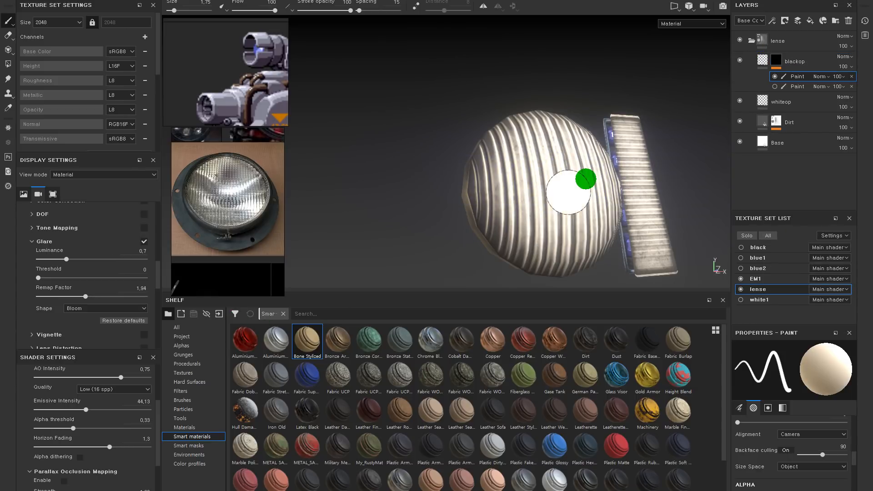
{"action": "left_click", "coordinate": [186, 400]}
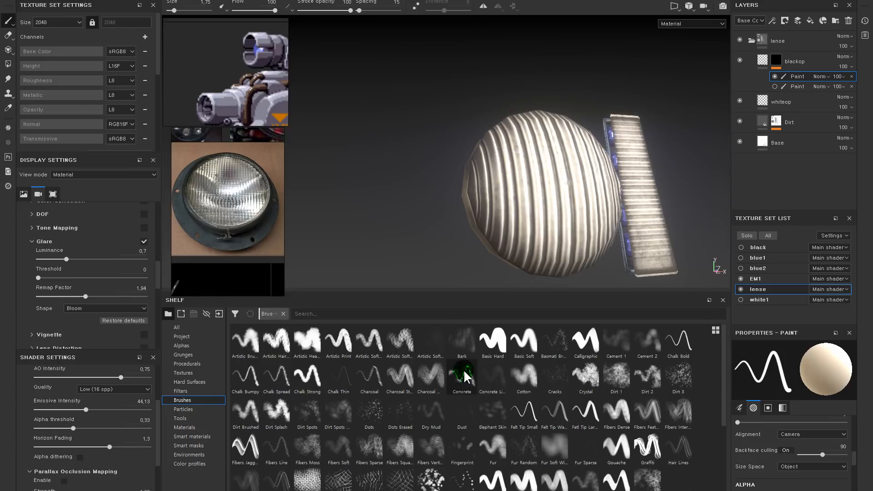
Step: Try several artistic brushes on the round lense in blackop's mask, undoing each stroke
{"action": "left_click", "coordinate": [370, 341]}
{"action": "left_click", "coordinate": [277, 342]}
{"action": "mouse_move", "coordinate": [607, 185]}
{"action": "left_mouse_down"}
{"action": "mouse_move", "coordinate": [545, 198]}
{"action": "mouse_move", "coordinate": [554, 166]}
{"action": "left_mouse_up"}
{"action": "key", "text": "ctrl+z"}
{"action": "left_click", "coordinate": [307, 340]}
{"action": "key", "text": "ctrl+z"}
{"action": "left_click", "coordinate": [563, 182]}
{"action": "key", "text": "ctrl+z"}
Step: Stamp dirt patches on the round lense in blackop's mask with the Dirt 1 brush at size 7.13
{"action": "left_click", "coordinate": [613, 382]}
{"action": "left_click_drag", "start_coordinate": [572, 250], "coordinate": [563, 224], "text": "alt"}
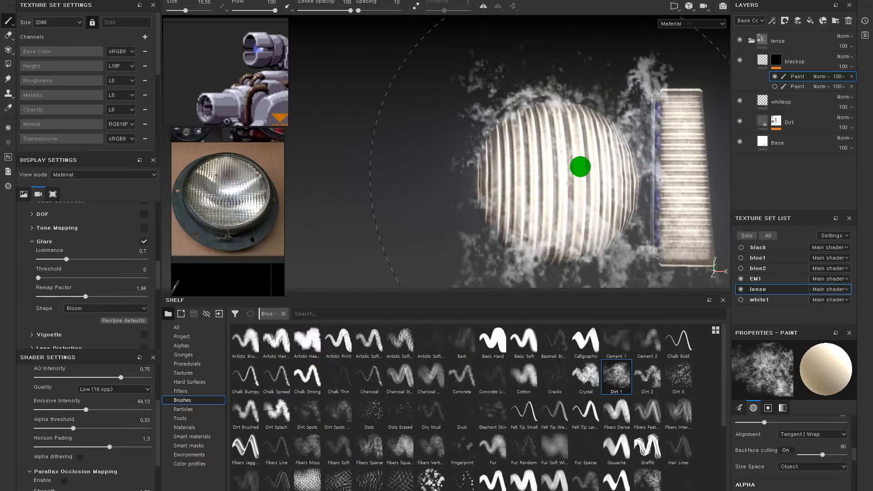
{"action": "right_click_drag", "start_coordinate": [579, 166], "coordinate": [571, 173], "text": "ctrl"}
{"action": "left_click", "coordinate": [572, 173]}
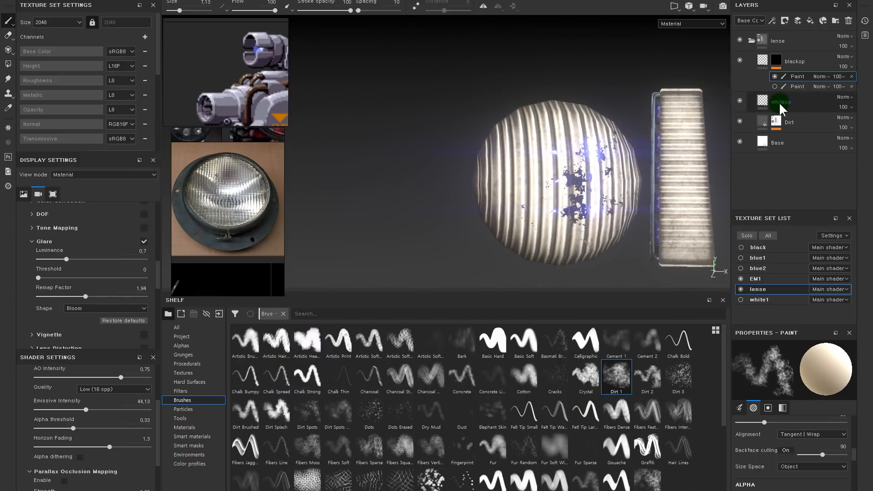
Step: Hide the dirt-patch paint effect on blackop's mask, then show and select the original one below it
{"action": "left_click", "coordinate": [774, 76]}
{"action": "left_click", "coordinate": [775, 87]}
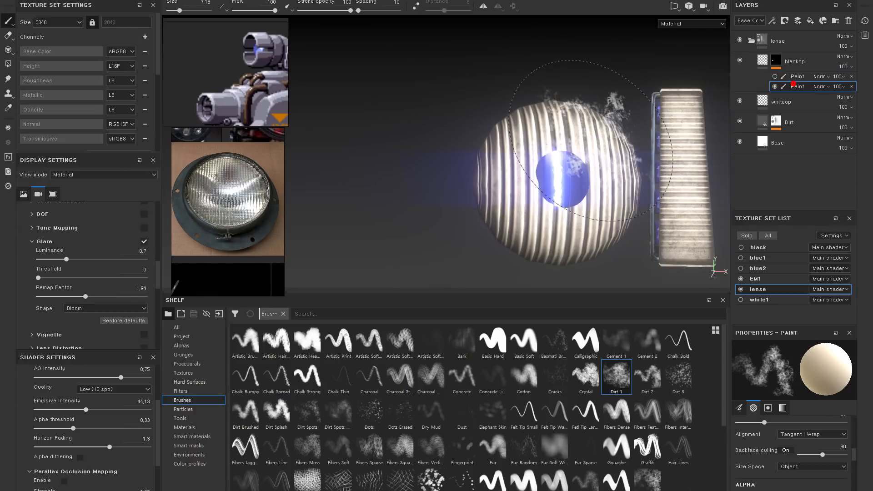
{"action": "left_click_drag", "start_coordinate": [596, 131], "coordinate": [585, 136], "text": "alt"}
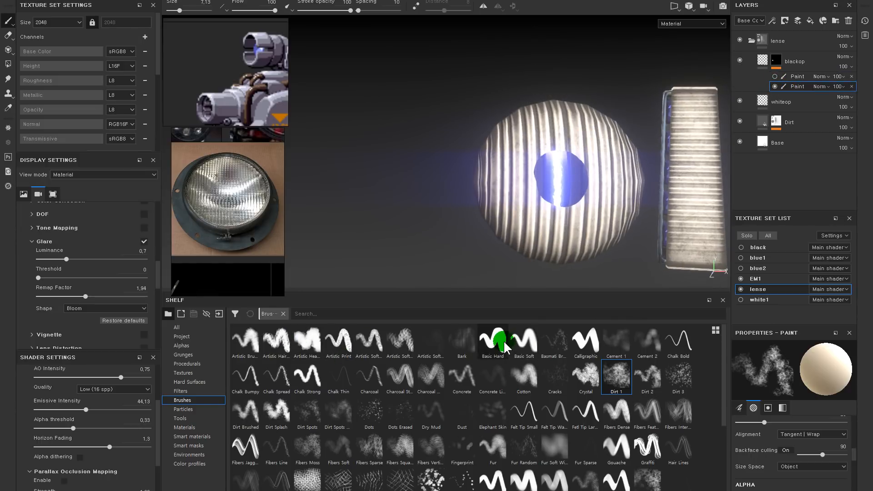
Step: Paint over the entire round and rectangular lenses in blackop's mask with the Basic Soft brush at size 8.78
{"action": "left_click", "coordinate": [524, 341]}
{"action": "left_click", "coordinate": [565, 164]}
{"action": "left_click", "coordinate": [563, 166]}
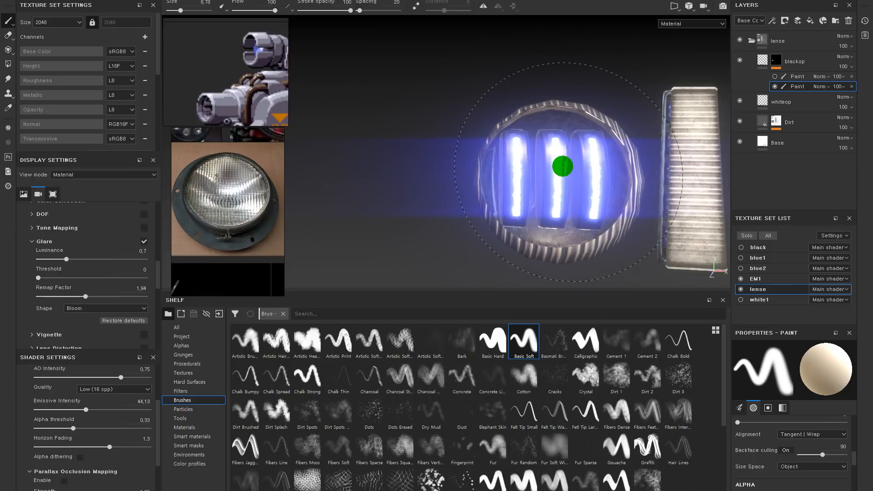
{"action": "left_click_drag", "start_coordinate": [563, 166], "coordinate": [567, 169], "text": "alt"}
{"action": "mouse_move", "coordinate": [540, 194]}
{"action": "right_mouse_down", "text": "shift"}
{"action": "mouse_move", "coordinate": [577, 168]}
{"action": "mouse_move", "coordinate": [573, 195]}
{"action": "mouse_move", "coordinate": [551, 212]}
{"action": "mouse_move", "coordinate": [556, 150]}
{"action": "right_mouse_up", "text": "shift"}
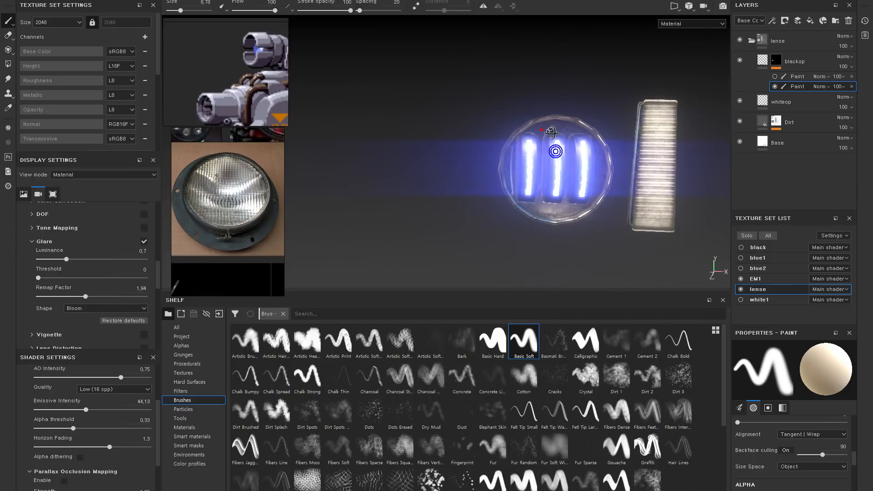
{"action": "middle_click_drag", "start_coordinate": [613, 159], "coordinate": [508, 138], "text": "alt"}
{"action": "left_click_drag", "start_coordinate": [559, 87], "coordinate": [558, 218]}
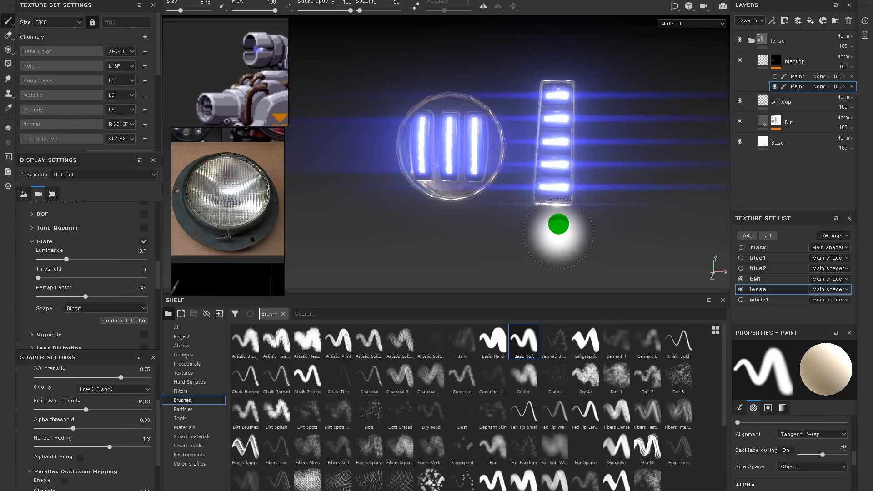
Step: Fill the remaining lenses in blackop's mask with white using Polygon Fill in a split 3D and UV view
{"action": "right_click_drag", "start_coordinate": [558, 224], "coordinate": [587, 202], "text": "alt"}
{"action": "mouse_move", "coordinate": [424, 223]}
{"action": "middle_mouse_down", "text": "alt"}
{"action": "mouse_move", "coordinate": [447, 110]}
{"action": "mouse_move", "coordinate": [474, 62]}
{"action": "middle_mouse_up", "text": "alt"}
{"action": "mouse_move", "coordinate": [520, 113]}
{"action": "left_mouse_down", "text": "alt"}
{"action": "mouse_move", "coordinate": [522, 97]}
{"action": "mouse_move", "coordinate": [508, 81]}
{"action": "left_mouse_up", "text": "alt"}
{"action": "mouse_move", "coordinate": [507, 79]}
{"action": "right_mouse_down", "text": "alt"}
{"action": "mouse_move", "coordinate": [523, 122]}
{"action": "mouse_move", "coordinate": [473, 130]}
{"action": "right_mouse_up", "text": "alt"}
{"action": "left_click_drag", "start_coordinate": [481, 132], "coordinate": [518, 132], "text": "alt"}
{"action": "middle_click_drag", "start_coordinate": [565, 140], "coordinate": [572, 110], "text": "alt"}
{"action": "mouse_move", "coordinate": [567, 139]}
{"action": "right_mouse_down", "text": "alt"}
{"action": "mouse_move", "coordinate": [595, 173]}
{"action": "mouse_move", "coordinate": [597, 123]}
{"action": "right_mouse_up", "text": "alt"}
{"action": "key", "text": "F1"}
{"action": "right_click_drag", "start_coordinate": [674, 156], "coordinate": [764, 229], "text": "alt"}
{"action": "key", "text": "4"}
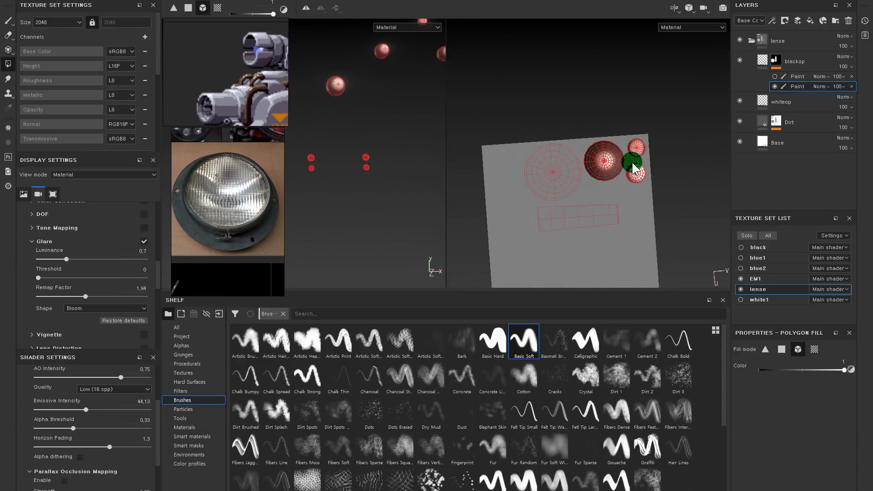
{"action": "left_click_drag", "start_coordinate": [341, 129], "coordinate": [470, 195], "text": "alt"}
Step: Select the blackop layer's fill content and return to the 3D-only view framed on the lamps
{"action": "left_click", "coordinate": [789, 62]}
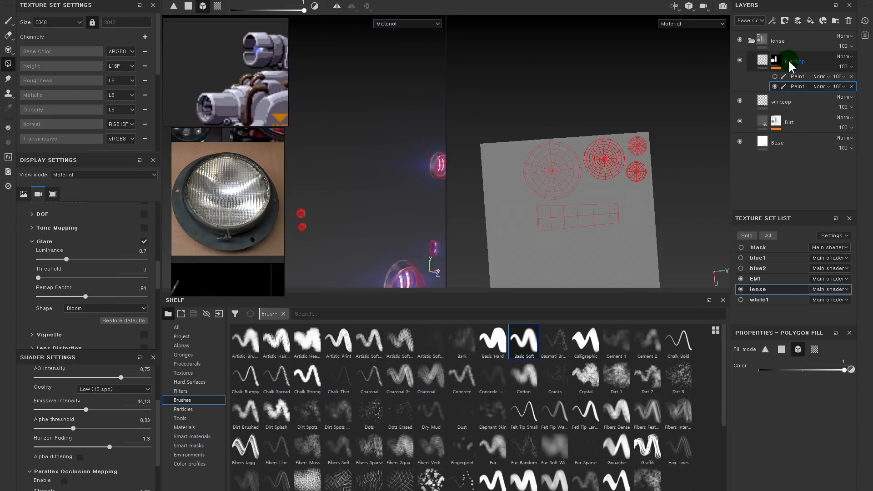
{"action": "left_click", "coordinate": [763, 62]}
{"action": "key", "text": "f"}
{"action": "mouse_move", "coordinate": [386, 108]}
{"action": "left_mouse_down", "text": "alt"}
{"action": "mouse_move", "coordinate": [358, 114]}
{"action": "mouse_move", "coordinate": [371, 107]}
{"action": "left_mouse_up", "text": "alt"}
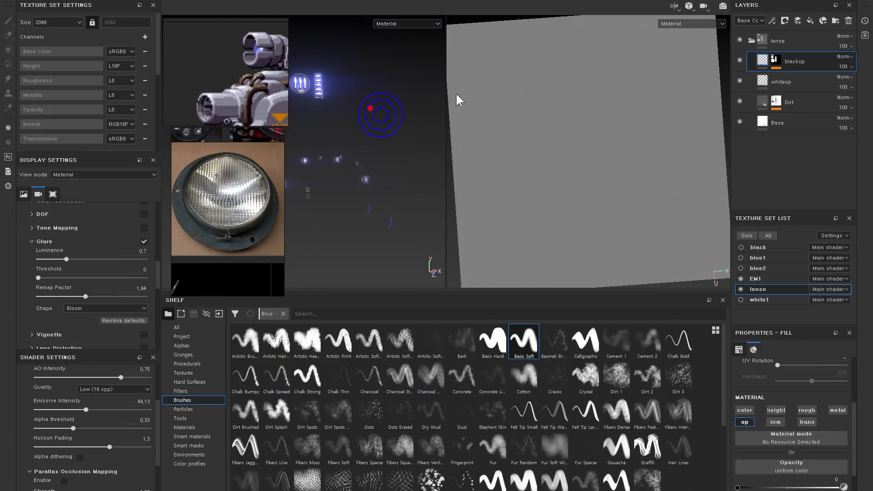
{"action": "key", "text": "F2"}
{"action": "key", "text": "f"}
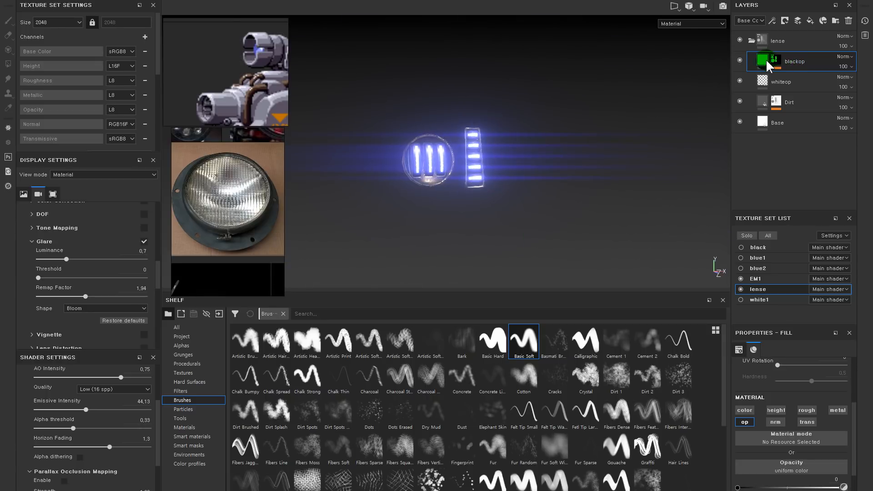
Step: Hide the blackop layer to compare the round and rectangular lenses without the transparency
{"action": "left_click", "coordinate": [735, 60]}
{"action": "right_click_drag", "start_coordinate": [520, 89], "coordinate": [570, 176], "text": "alt"}
{"action": "middle_click_drag", "start_coordinate": [561, 66], "coordinate": [563, 143], "text": "alt"}
{"action": "left_click_drag", "start_coordinate": [563, 143], "coordinate": [571, 138], "text": "alt"}
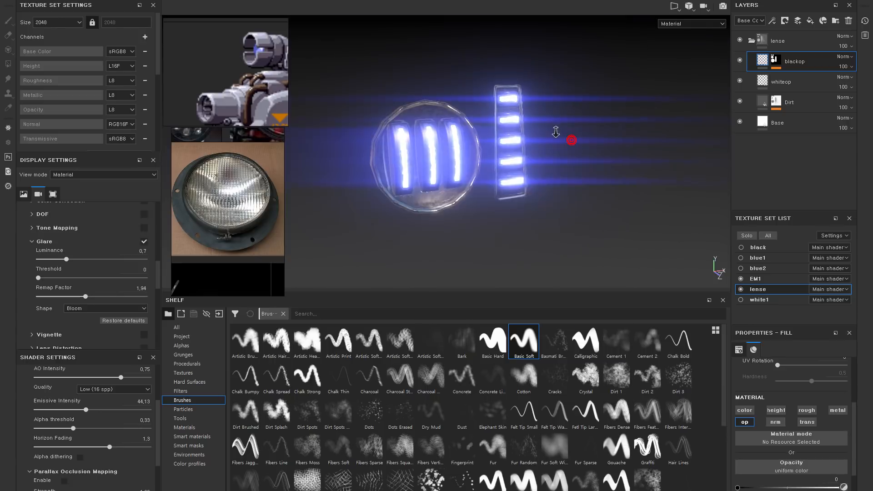
{"action": "right_click_drag", "start_coordinate": [552, 130], "coordinate": [563, 143], "text": "alt"}
{"action": "left_click", "coordinate": [740, 60]}
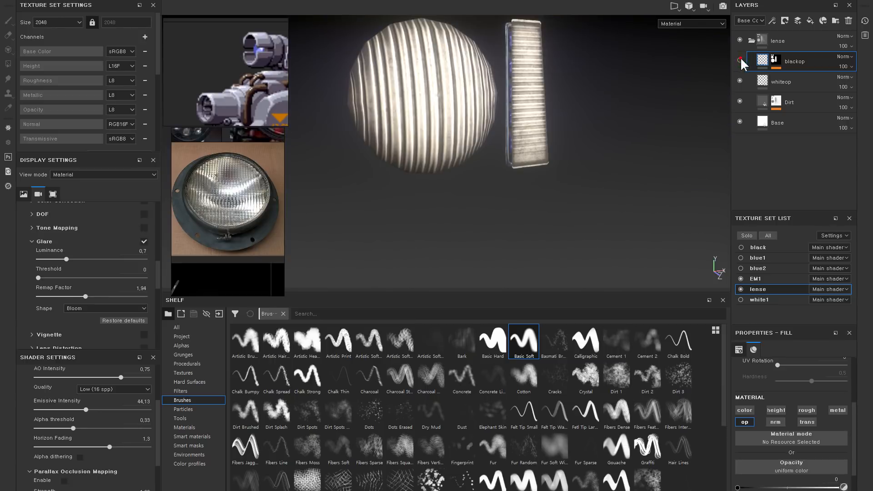
Step: Show the blackop layer again and set its fill's opacity value to 0.2811, checking both lenses over the lamps
{"action": "left_click", "coordinate": [739, 60]}
{"action": "mouse_move", "coordinate": [766, 488]}
{"action": "left_mouse_down"}
{"action": "mouse_move", "coordinate": [804, 488]}
{"action": "mouse_move", "coordinate": [751, 489]}
{"action": "mouse_move", "coordinate": [778, 489]}
{"action": "mouse_move", "coordinate": [766, 489]}
{"action": "left_mouse_up"}
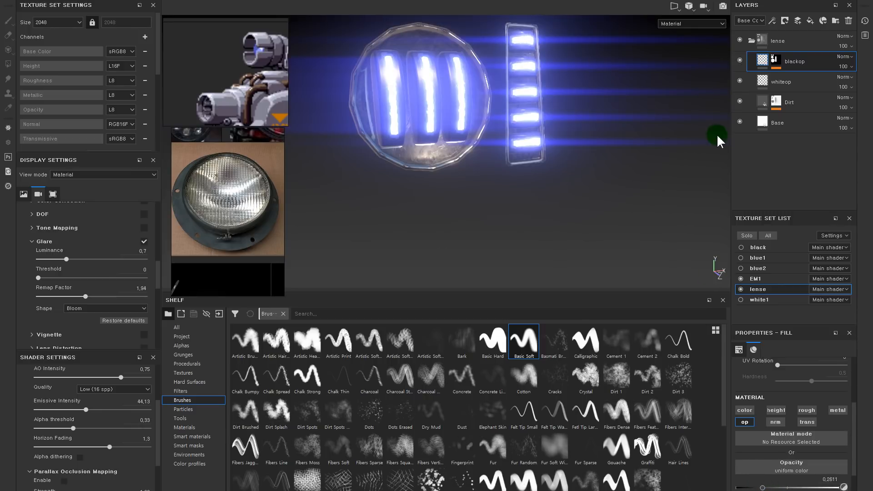
{"action": "right_click_drag", "start_coordinate": [717, 136], "coordinate": [685, 68], "text": "alt"}
{"action": "middle_click_drag", "start_coordinate": [684, 68], "coordinate": [682, 134], "text": "alt"}
{"action": "left_click_drag", "start_coordinate": [686, 86], "coordinate": [675, 83], "text": "alt"}
{"action": "left_click_drag", "start_coordinate": [629, 121], "coordinate": [547, 112], "text": "alt"}
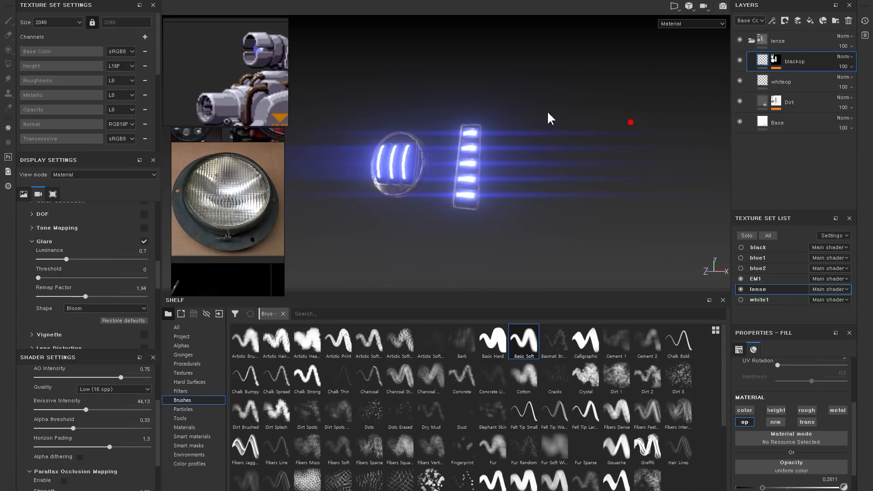
Step: Collapse the lense folder and toggle its visibility off and on to compare the lamps with and without it
{"action": "left_click", "coordinate": [751, 40]}
{"action": "left_click", "coordinate": [735, 38]}
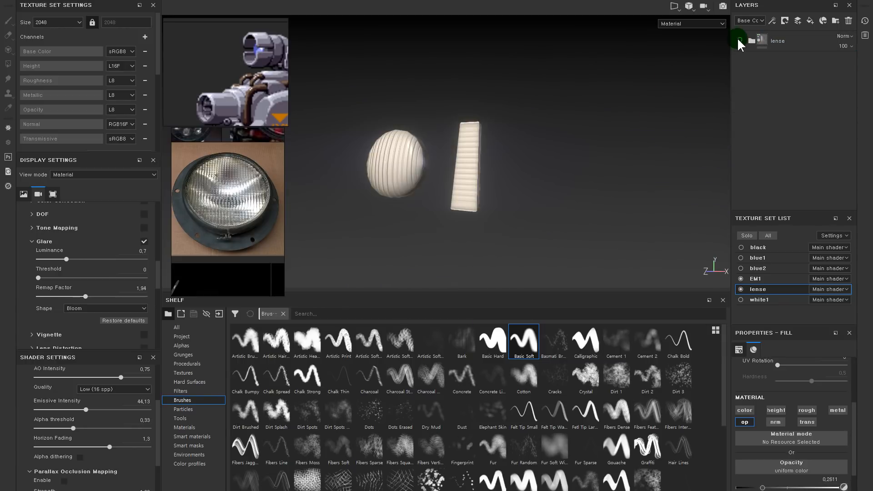
{"action": "left_click", "coordinate": [739, 40]}
{"action": "middle_click_drag", "start_coordinate": [571, 198], "coordinate": [607, 200], "text": "alt"}
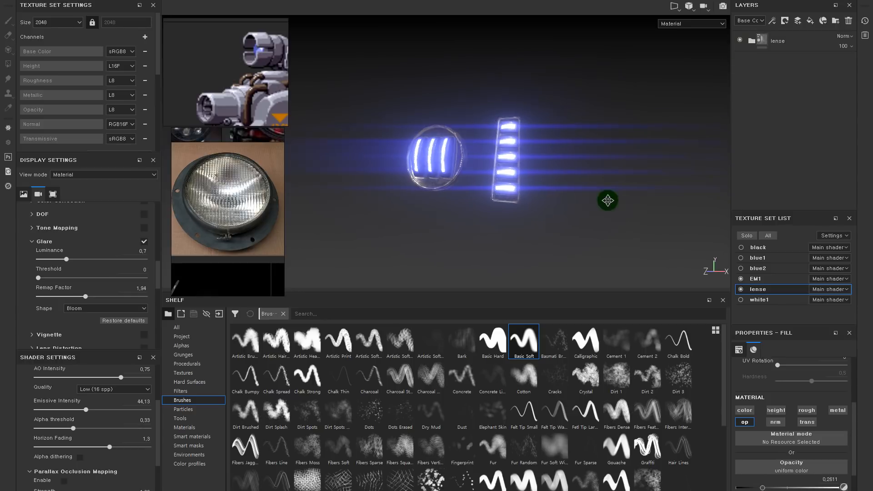
Step: Show the blue2, blue1, black and white1 texture sets again so the whole tank is displayed
{"action": "left_click", "coordinate": [740, 268]}
{"action": "left_click", "coordinate": [740, 258]}
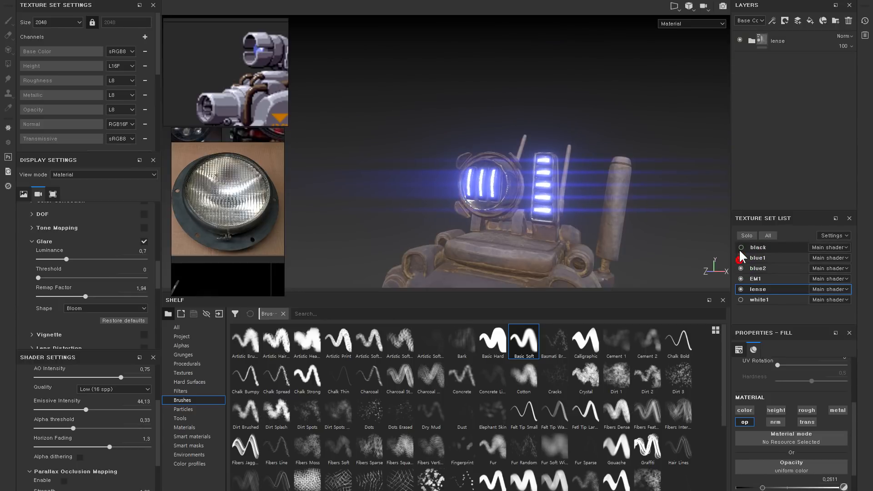
{"action": "left_click", "coordinate": [740, 247]}
{"action": "left_click", "coordinate": [741, 299]}
Step: Examine the whole tank from several angles and distances to judge the glowing lamps behind their lenses
{"action": "left_click_drag", "start_coordinate": [566, 207], "coordinate": [563, 168], "text": "alt"}
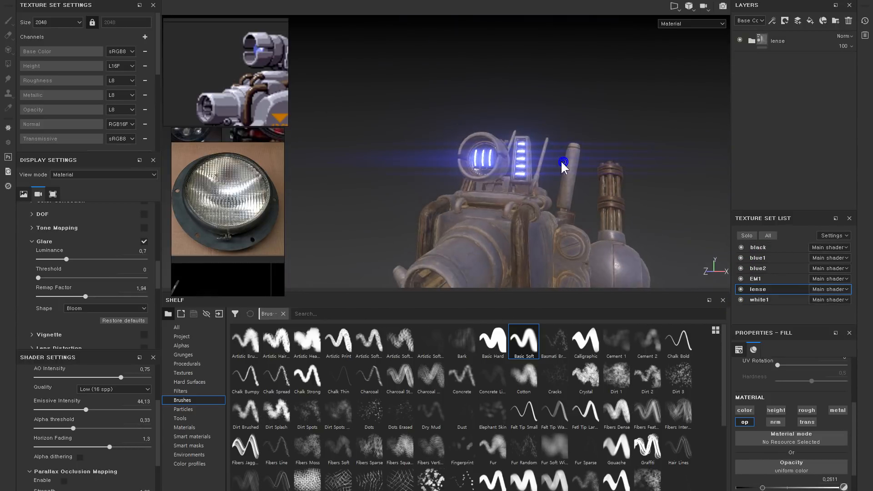
{"action": "right_click_drag", "start_coordinate": [561, 162], "coordinate": [563, 273], "text": "alt"}
{"action": "middle_click_drag", "start_coordinate": [563, 273], "coordinate": [561, 162], "text": "alt"}
{"action": "left_click_drag", "start_coordinate": [561, 162], "coordinate": [612, 176], "text": "alt"}
{"action": "right_click_drag", "start_coordinate": [612, 176], "coordinate": [582, 168], "text": "alt"}
{"action": "left_click_drag", "start_coordinate": [583, 168], "coordinate": [609, 169], "text": "alt"}
{"action": "right_click_drag", "start_coordinate": [610, 169], "coordinate": [530, 156], "text": "alt"}
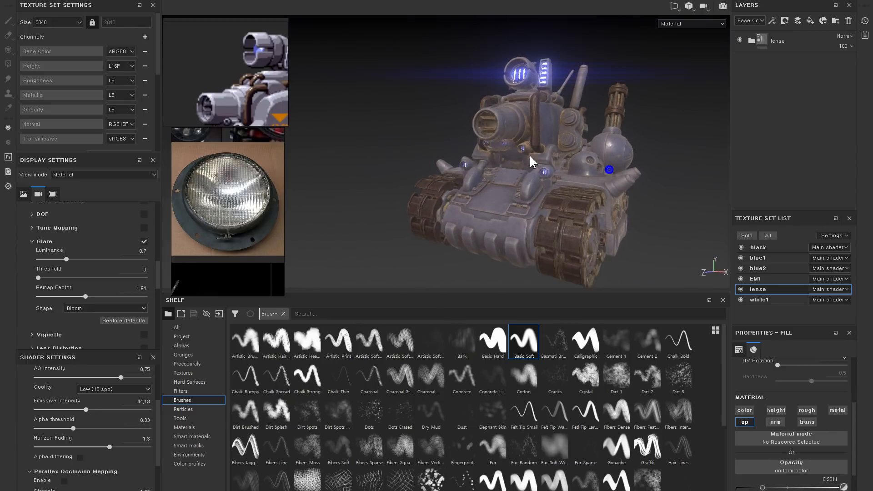
{"action": "left_click_drag", "start_coordinate": [581, 158], "coordinate": [559, 172], "text": "alt"}
{"action": "middle_click_drag", "start_coordinate": [563, 157], "coordinate": [536, 150], "text": "alt"}
{"action": "mouse_move", "coordinate": [536, 150]}
{"action": "right_mouse_down", "text": "alt"}
{"action": "mouse_move", "coordinate": [589, 212]}
{"action": "mouse_move", "coordinate": [588, 193]}
{"action": "right_mouse_up", "text": "alt"}
{"action": "mouse_move", "coordinate": [586, 197]}
{"action": "left_mouse_down", "text": "alt"}
{"action": "mouse_move", "coordinate": [661, 203]}
{"action": "mouse_move", "coordinate": [664, 212]}
{"action": "left_mouse_up", "text": "alt"}
{"action": "left_click_drag", "start_coordinate": [663, 212], "coordinate": [574, 169], "text": "alt"}
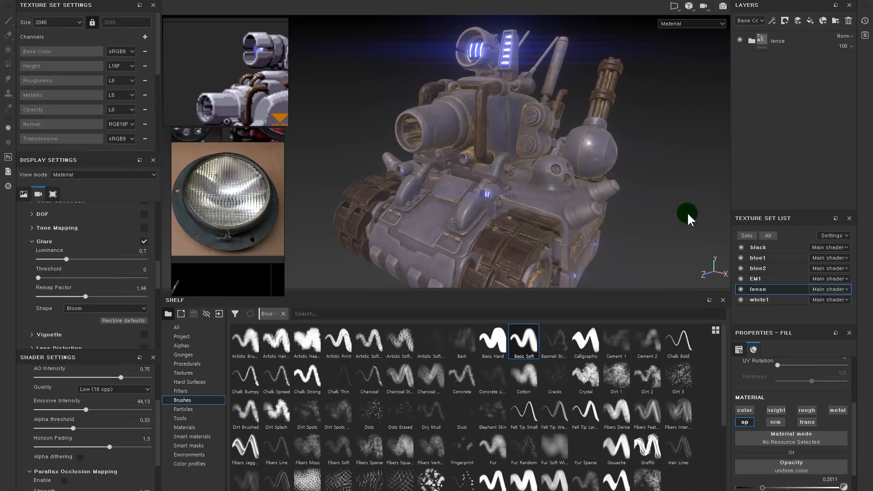
Step: Set the shader's Emissive Intensity to 27.13, the Glare luminance to 0.57 and its Remap Factor to 3.79
{"action": "left_click_drag", "start_coordinate": [72, 410], "coordinate": [66, 409]}
{"action": "left_click_drag", "start_coordinate": [571, 151], "coordinate": [532, 166], "text": "alt"}
{"action": "mouse_move", "coordinate": [66, 259]}
{"action": "left_mouse_down"}
{"action": "mouse_move", "coordinate": [54, 258]}
{"action": "mouse_move", "coordinate": [84, 258]}
{"action": "mouse_move", "coordinate": [64, 257]}
{"action": "left_mouse_up"}
{"action": "left_click_drag", "start_coordinate": [78, 295], "coordinate": [105, 297]}
Step: Frame the tank's rear and copy the em folder from the EM1 texture set
{"action": "left_click_drag", "start_coordinate": [613, 172], "coordinate": [552, 159], "text": "alt"}
{"action": "right_click_drag", "start_coordinate": [552, 159], "coordinate": [605, 170], "text": "alt"}
{"action": "left_click_drag", "start_coordinate": [604, 169], "coordinate": [640, 151], "text": "alt"}
{"action": "right_click_drag", "start_coordinate": [559, 152], "coordinate": [795, 207], "text": "alt"}
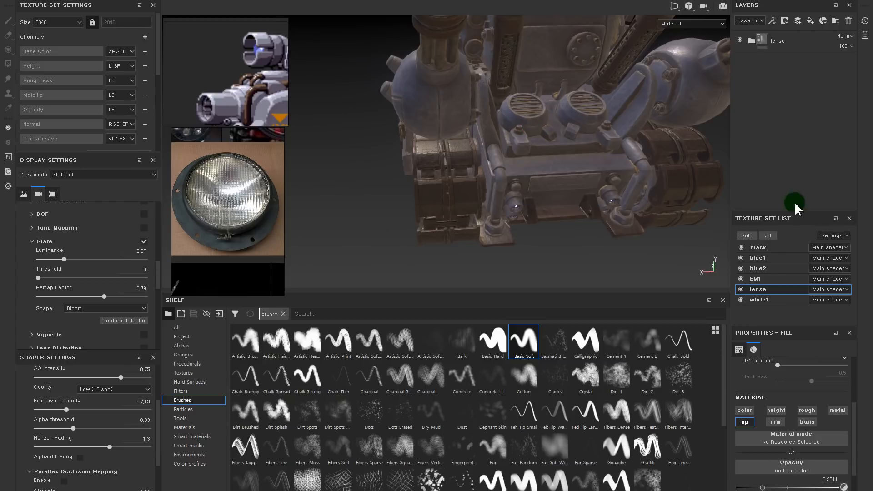
{"action": "left_click", "coordinate": [760, 280]}
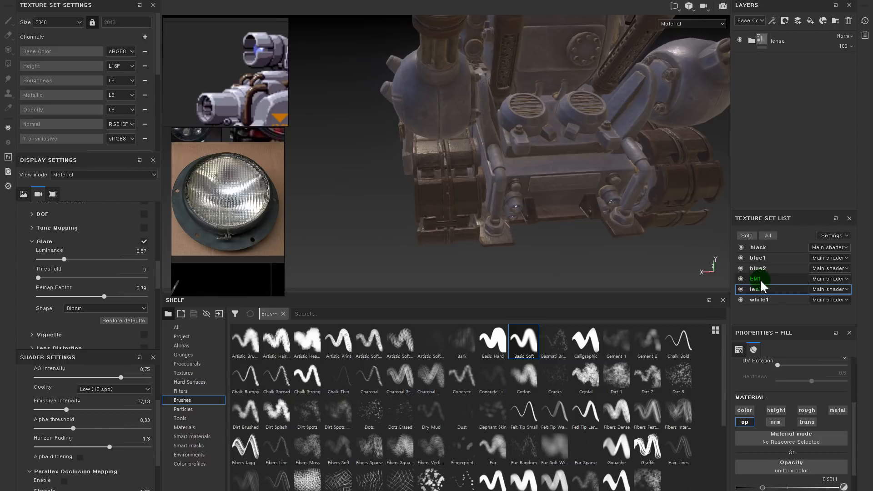
{"action": "left_click", "coordinate": [752, 39]}
{"action": "left_click", "coordinate": [766, 42]}
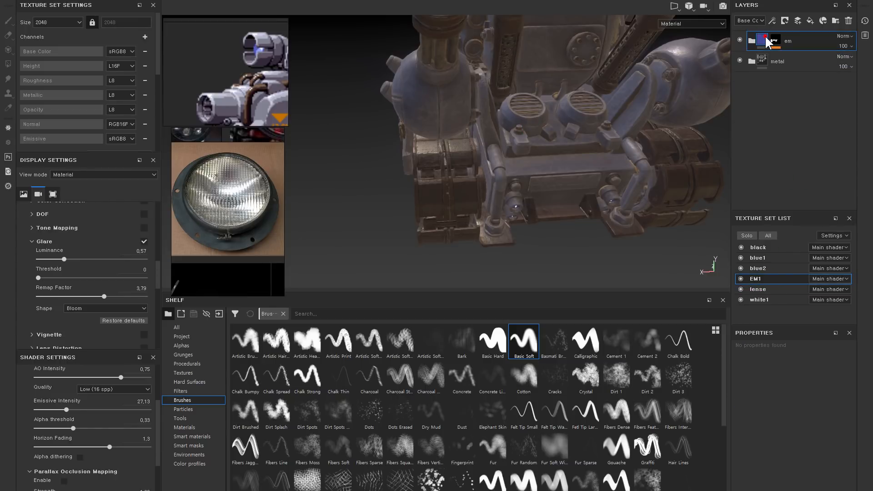
Step: Isolate the blue1 texture set and paste the em folder above its tank instance layer
{"action": "left_click", "coordinate": [741, 258]}
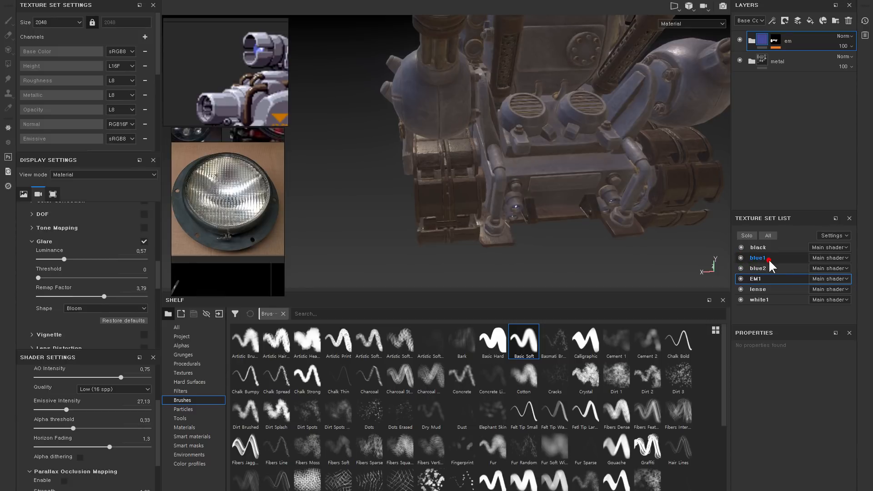
{"action": "left_click", "coordinate": [751, 234]}
{"action": "left_click", "coordinate": [765, 32]}
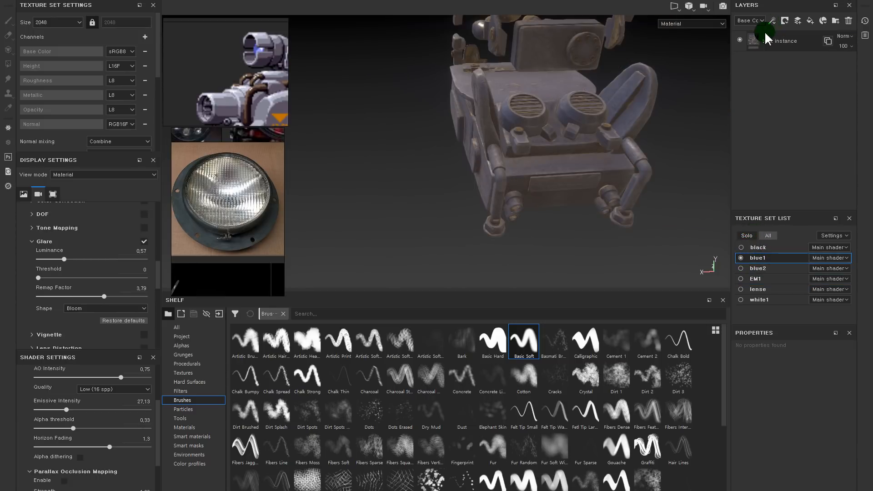
{"action": "key", "text": "ctrl+v"}
Step: Reset the pasted em folder's mask to black and add a fresh Paint effect to it
{"action": "scroll", "coordinate": [535, 82], "scroll_direction": "up", "scroll_amount": 5}
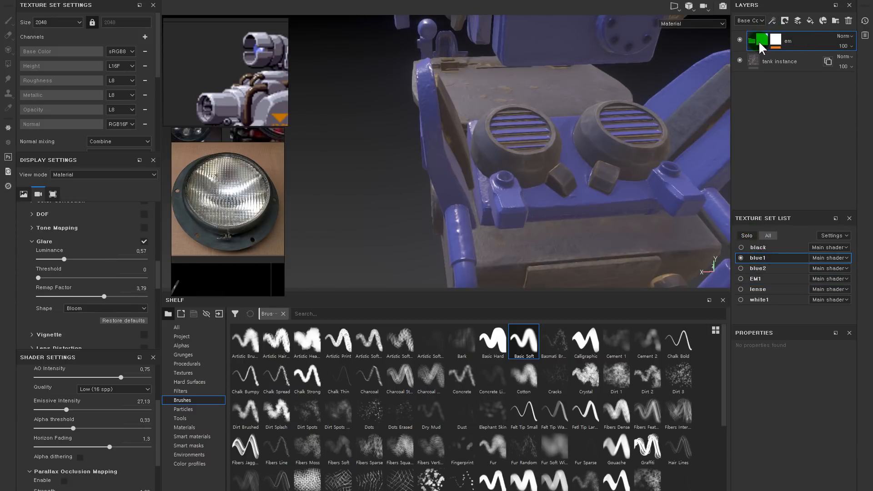
{"action": "left_click", "coordinate": [749, 40]}
{"action": "left_click", "coordinate": [788, 54]}
{"action": "key", "text": "4"}
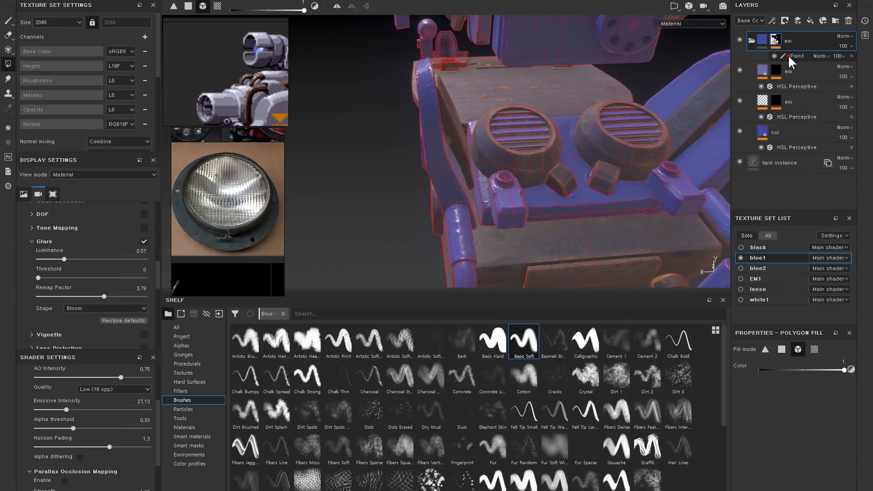
{"action": "right_click", "coordinate": [775, 41]}
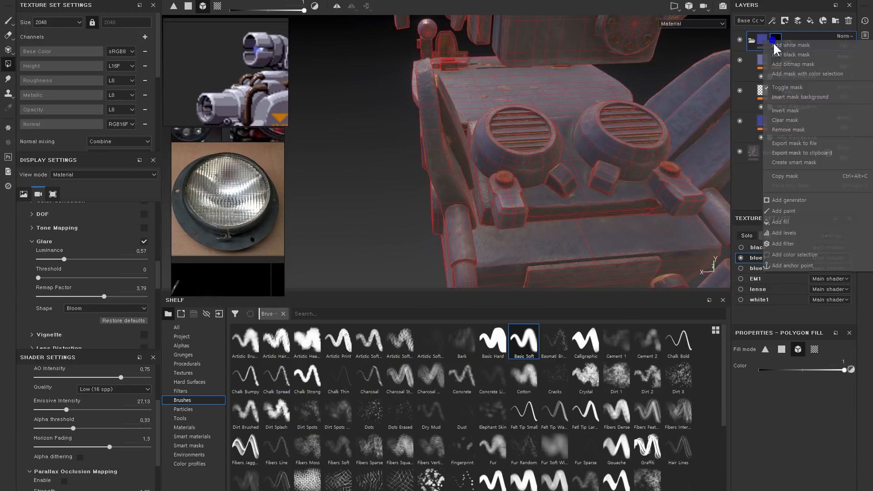
{"action": "left_click", "coordinate": [793, 239]}
Step: Try filling the entire round vent in em's mask with Polygon Fill in mesh mode
{"action": "scroll", "coordinate": [573, 111], "scroll_direction": "up", "scroll_amount": 6}
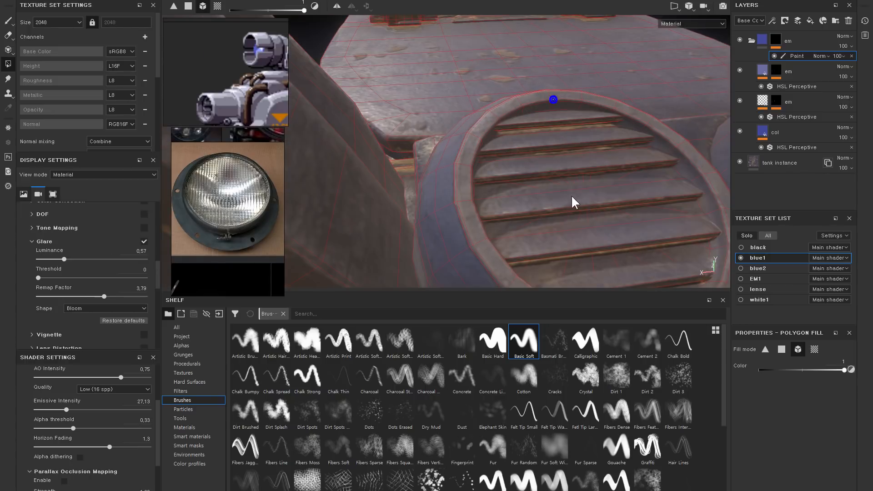
{"action": "left_click", "coordinate": [487, 187]}
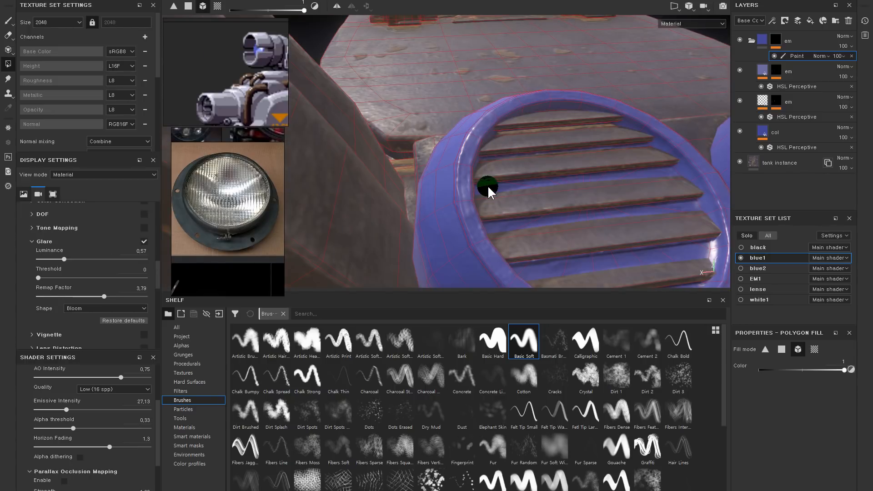
{"action": "key", "text": "ctrl+z"}
Step: Fill the round grille's and the adjoining strip's UV islands in em's mask with white, using UV-based Polygon Fill in a split 3D and UV view
{"action": "key", "text": "F1"}
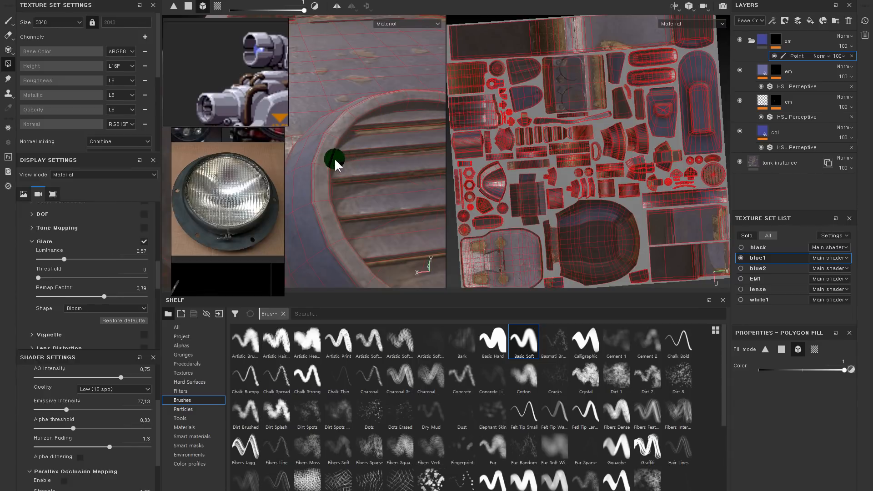
{"action": "scroll", "coordinate": [705, 196], "scroll_direction": "up", "scroll_amount": 5}
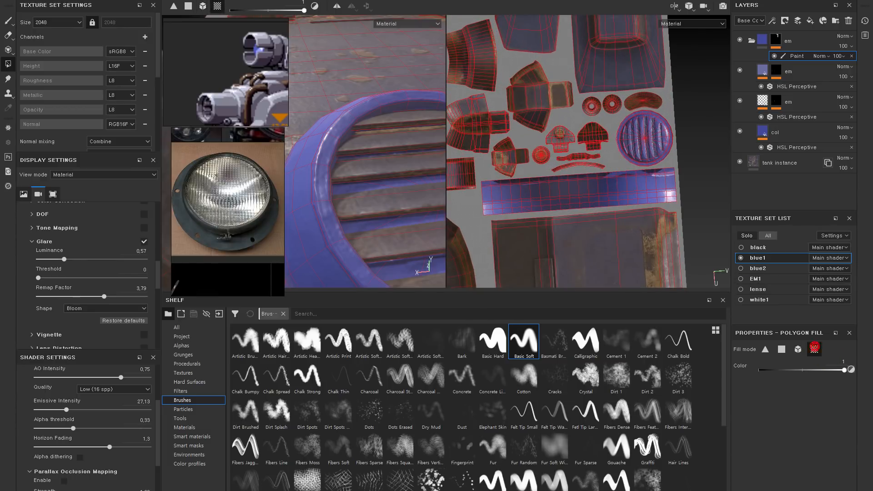
{"action": "key", "text": "1"}
{"action": "key", "text": "4"}
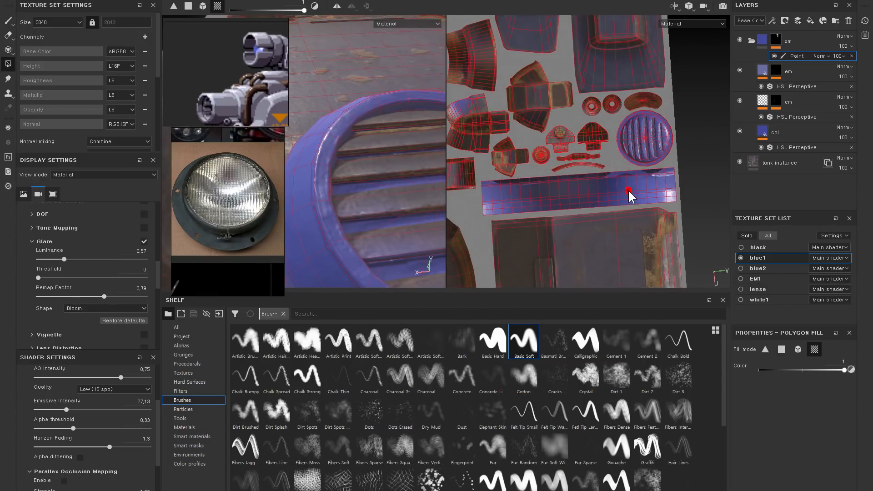
Step: Clear the long strip's UV island from em's mask using a fill color of 0
{"action": "left_click_drag", "start_coordinate": [629, 191], "coordinate": [646, 196], "text": "alt"}
{"action": "left_click", "coordinate": [662, 186]}
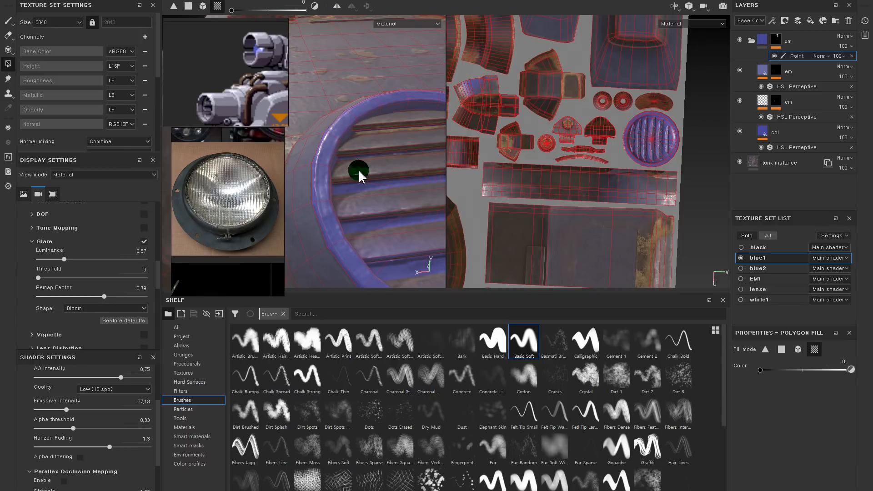
{"action": "left_click_drag", "start_coordinate": [366, 170], "coordinate": [361, 148], "text": "alt"}
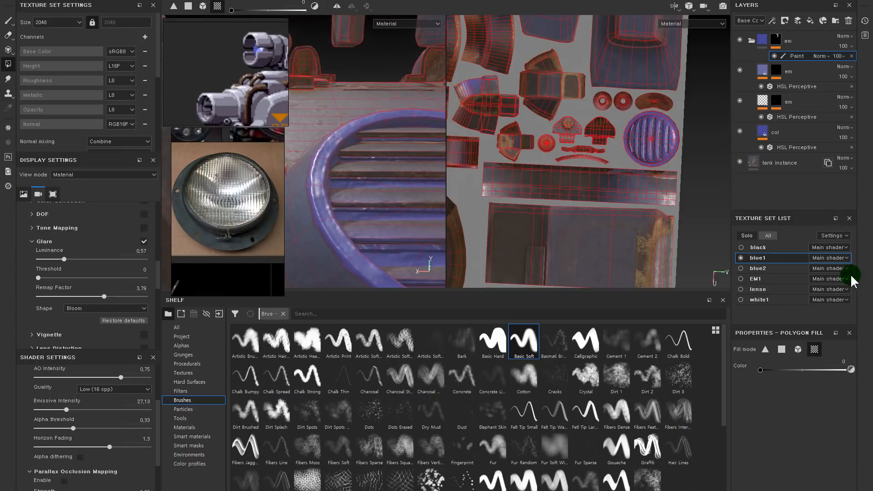
Step: Start clearing the grille's outer rim from em's mask, filling quads with color 0 along the island's lower edge
{"action": "scroll", "coordinate": [609, 159], "scroll_direction": "up", "scroll_amount": 3}
{"action": "middle_click_drag", "start_coordinate": [610, 163], "coordinate": [513, 156], "text": "alt"}
{"action": "scroll", "coordinate": [513, 156], "scroll_direction": "up", "scroll_amount": 1}
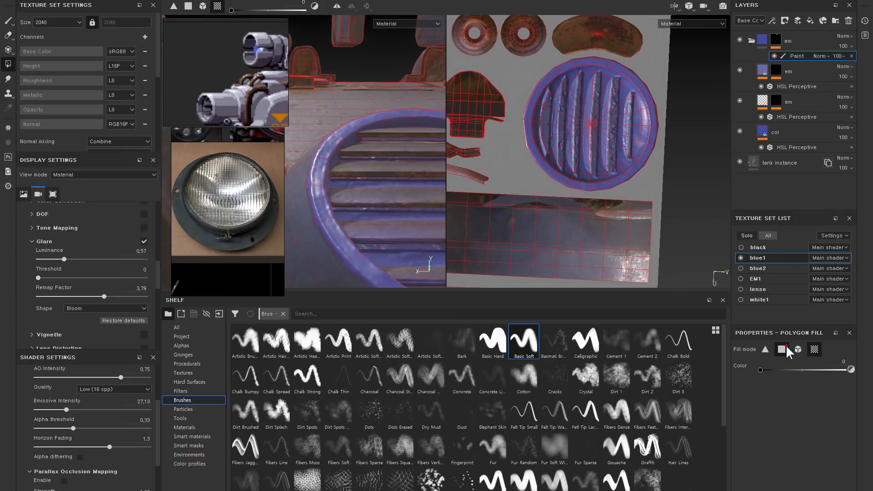
{"action": "left_click", "coordinate": [781, 349]}
{"action": "left_click", "coordinate": [526, 114]}
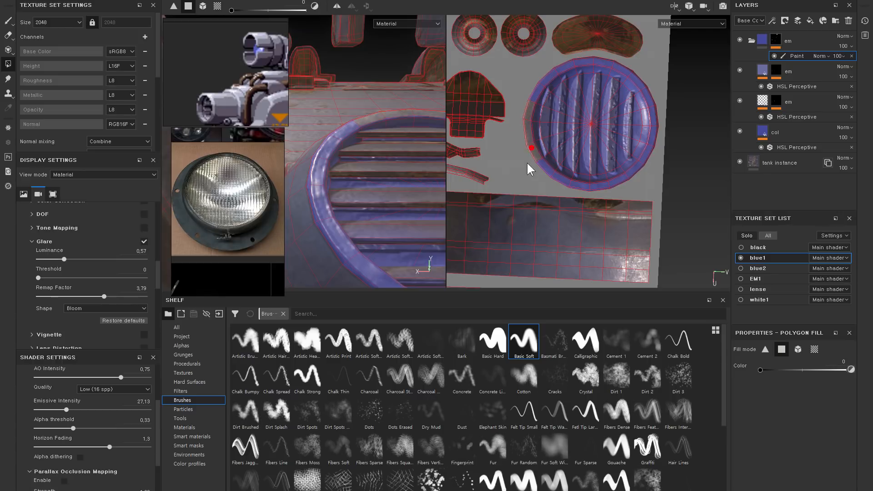
{"action": "scroll", "coordinate": [544, 165], "scroll_direction": "up", "scroll_amount": 1}
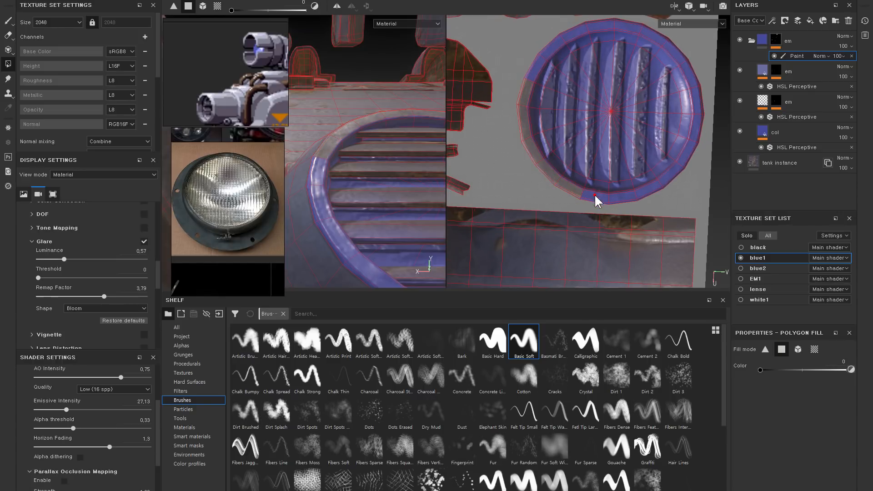
{"action": "mouse_move", "coordinate": [642, 194]}
{"action": "left_mouse_down"}
{"action": "mouse_move", "coordinate": [650, 193]}
{"action": "mouse_move", "coordinate": [616, 195]}
{"action": "left_mouse_up"}
{"action": "scroll", "coordinate": [612, 187], "scroll_direction": "up", "scroll_amount": 1}
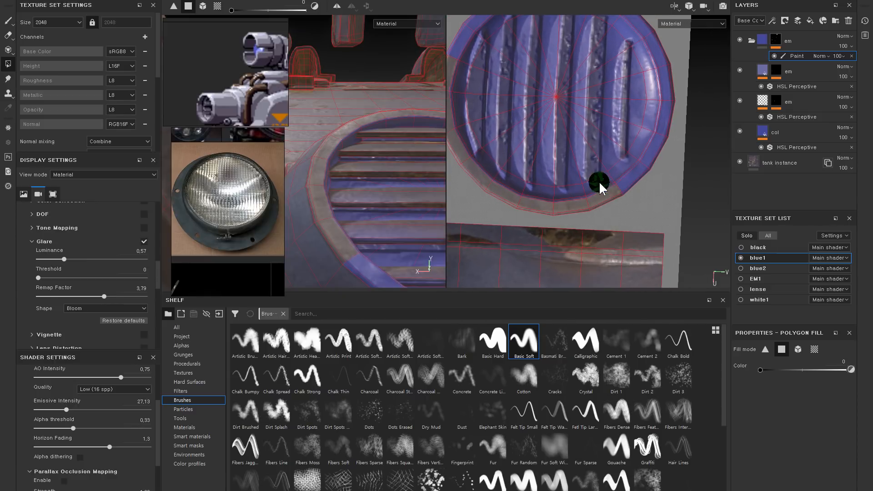
Step: Clear the rest of the outer rim and the inner ring around the slats from em's mask
{"action": "left_click_drag", "start_coordinate": [414, 163], "coordinate": [340, 141], "text": "alt"}
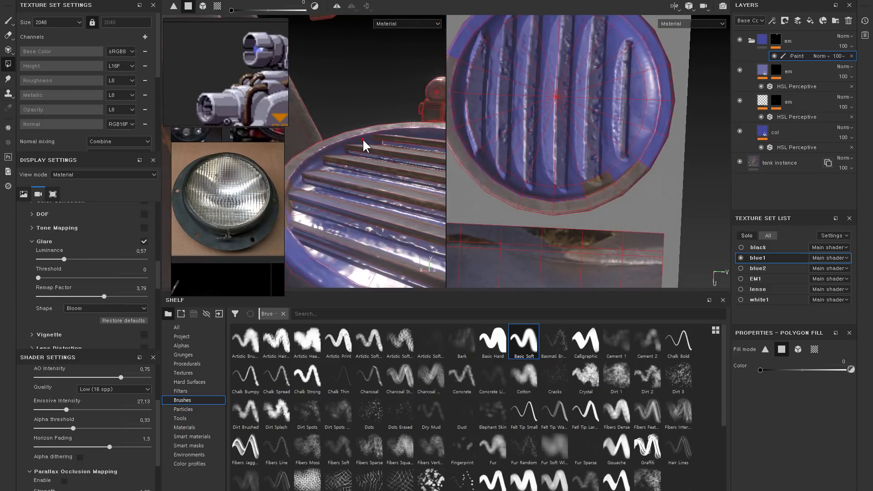
{"action": "left_click_drag", "start_coordinate": [667, 150], "coordinate": [688, 182], "text": "ctrl+alt"}
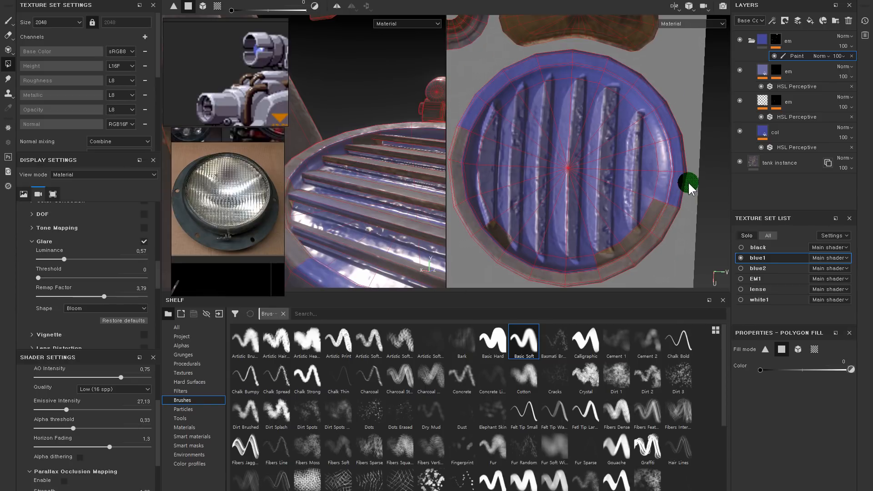
{"action": "middle_click_drag", "start_coordinate": [653, 120], "coordinate": [669, 101]}
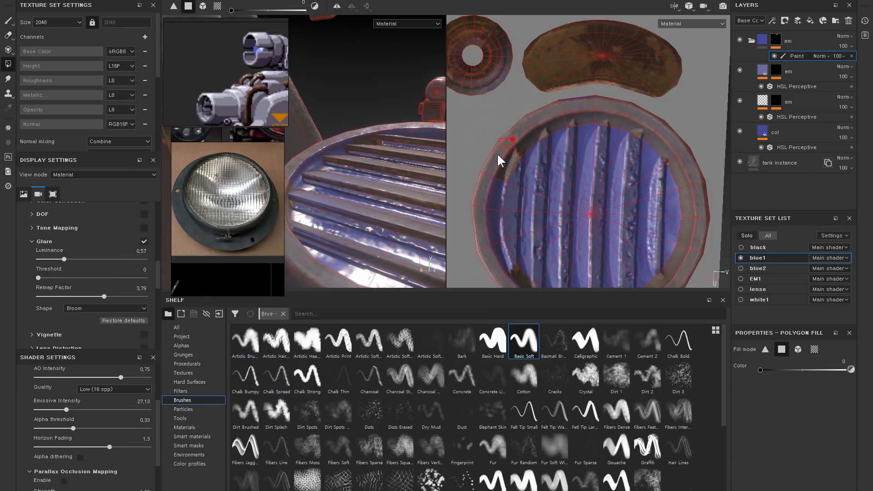
{"action": "middle_click_drag", "start_coordinate": [498, 153], "coordinate": [519, 139]}
{"action": "left_click", "coordinate": [577, 264]}
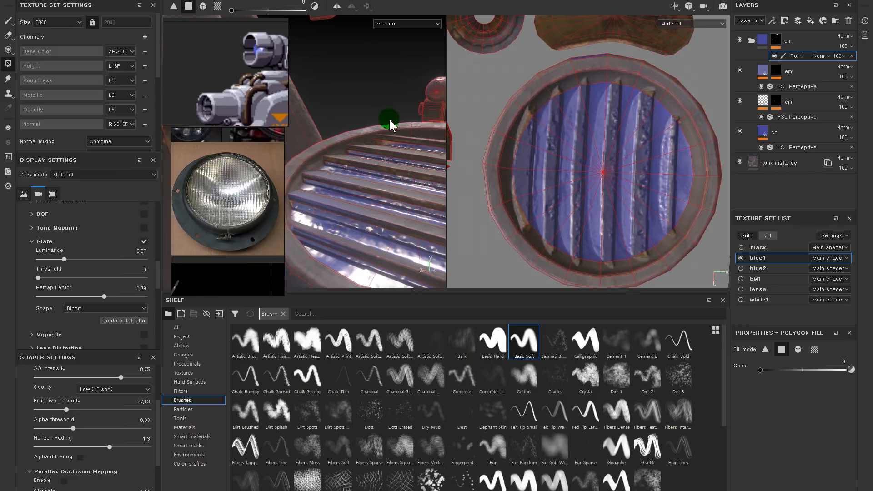
Step: Examine the vent grille and the full UV layout, displaying em's mask alone to check which areas are filled
{"action": "middle_click_drag", "start_coordinate": [390, 124], "coordinate": [400, 131], "text": "alt"}
{"action": "right_click_drag", "start_coordinate": [400, 132], "coordinate": [351, 117], "text": "alt"}
{"action": "left_click_drag", "start_coordinate": [351, 117], "coordinate": [397, 140], "text": "alt"}
{"action": "middle_click_drag", "start_coordinate": [397, 141], "coordinate": [429, 185], "text": "alt"}
{"action": "right_click_drag", "start_coordinate": [429, 184], "coordinate": [399, 138], "text": "alt"}
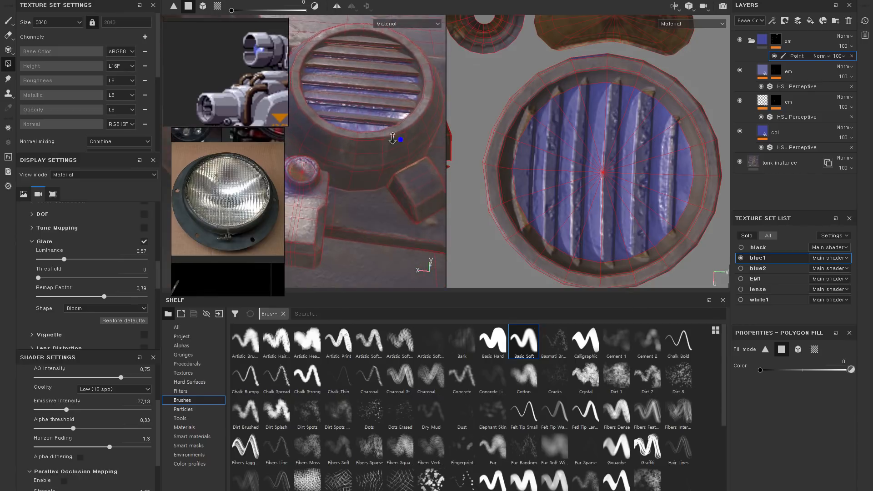
{"action": "middle_click_drag", "start_coordinate": [400, 139], "coordinate": [373, 166], "text": "alt"}
{"action": "left_click_drag", "start_coordinate": [372, 166], "coordinate": [392, 180], "text": "alt"}
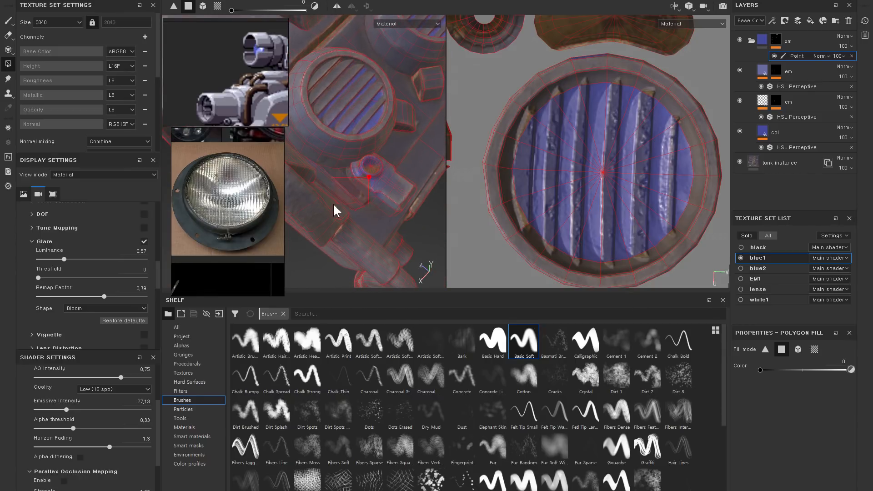
{"action": "scroll", "coordinate": [600, 150], "scroll_direction": "down", "scroll_amount": 8}
{"action": "scroll", "coordinate": [637, 96], "scroll_direction": "down", "scroll_amount": 5}
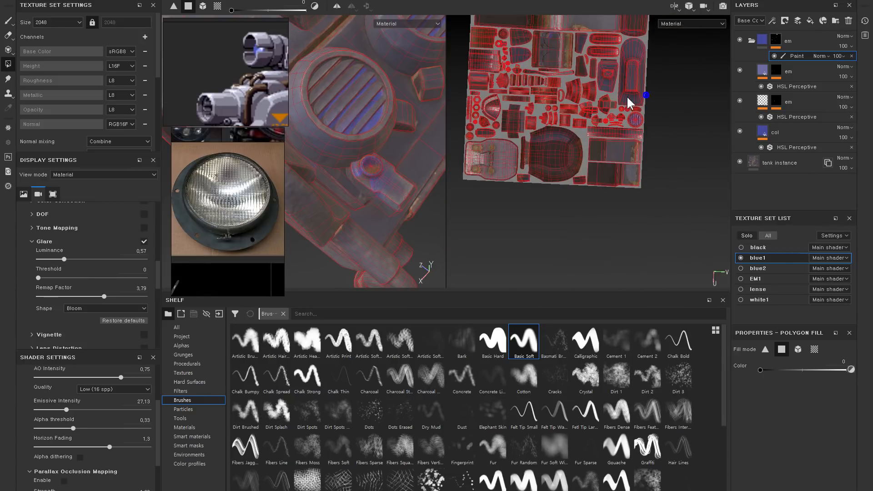
{"action": "left_click", "coordinate": [778, 39]}
{"action": "left_click", "coordinate": [794, 54]}
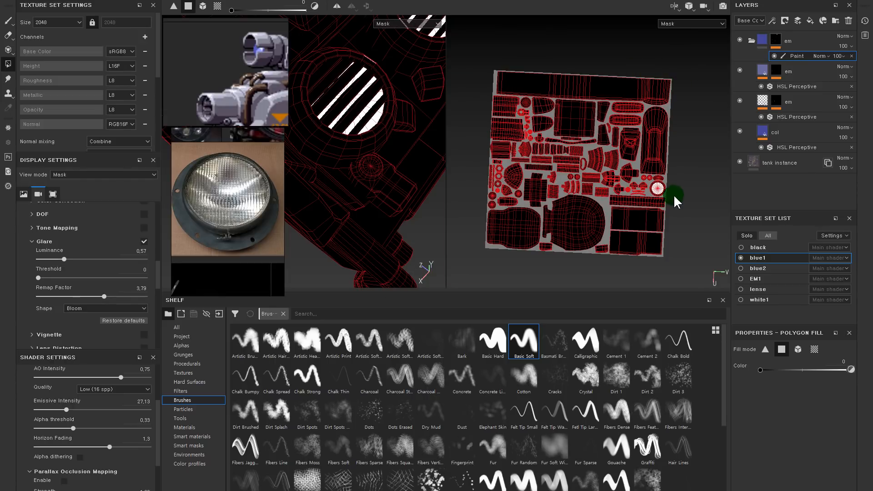
Step: Add an Emissive channel to the blue1 texture set and turn off the color channel of the upper em fill layer
{"action": "left_click", "coordinate": [761, 40]}
{"action": "left_click_drag", "start_coordinate": [410, 129], "coordinate": [399, 132], "text": "alt"}
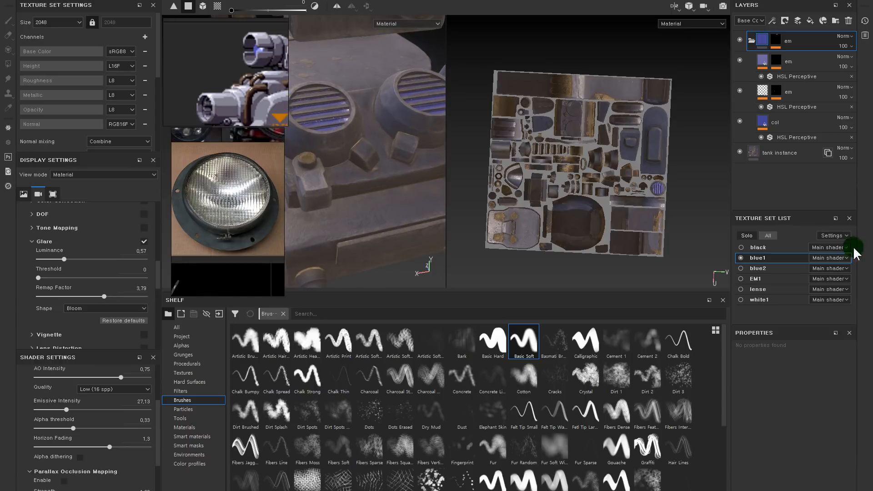
{"action": "left_click", "coordinate": [764, 62]}
{"action": "left_click", "coordinate": [145, 36]}
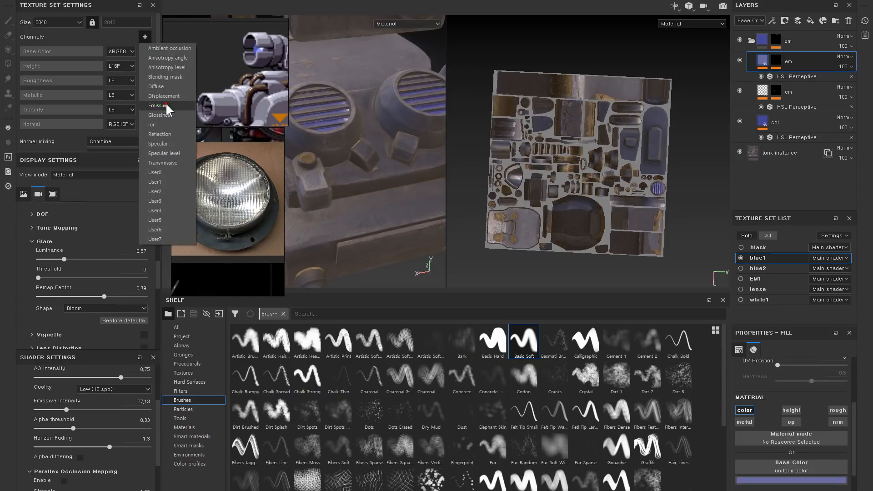
{"action": "left_click", "coordinate": [159, 106]}
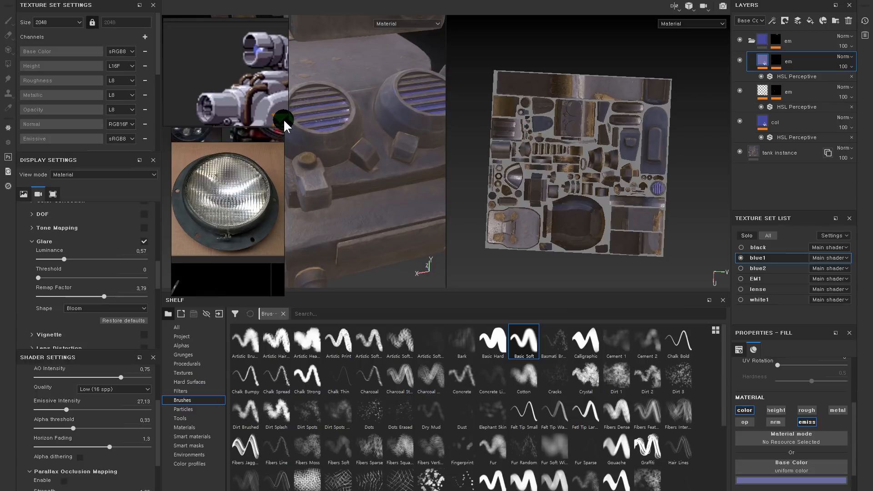
{"action": "left_click", "coordinate": [745, 411]}
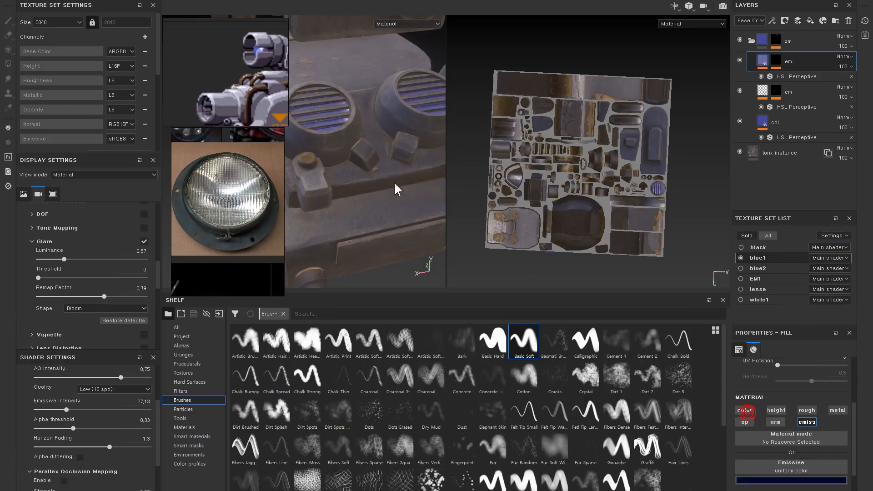
{"action": "left_click_drag", "start_coordinate": [394, 183], "coordinate": [357, 161], "text": "alt"}
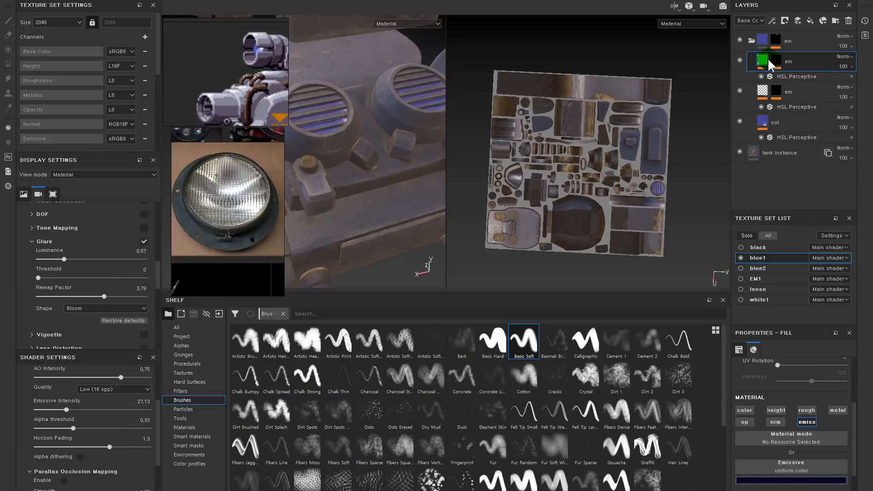
Step: Check the em folder's mask over the vent grilles and hide the upper em fill layer
{"action": "left_click", "coordinate": [761, 91]}
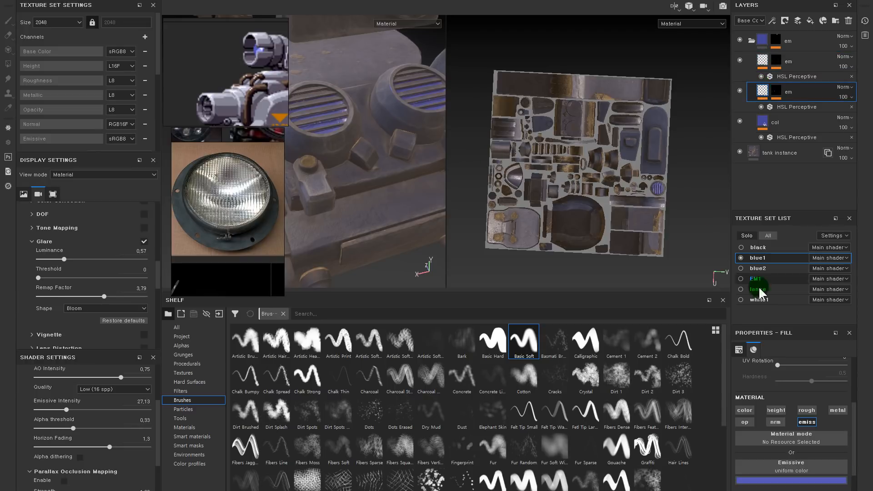
{"action": "left_click", "coordinate": [775, 90]}
{"action": "left_click", "coordinate": [784, 117]}
{"action": "mouse_move", "coordinate": [790, 122]}
{"action": "left_mouse_down"}
{"action": "mouse_move", "coordinate": [793, 60]}
{"action": "mouse_move", "coordinate": [776, 41]}
{"action": "left_mouse_up"}
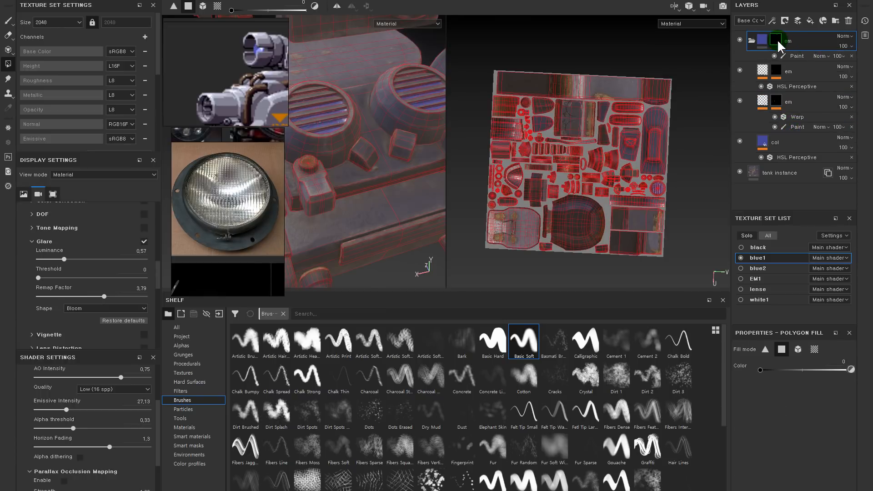
{"action": "left_click", "coordinate": [776, 39], "text": "alt"}
{"action": "left_click", "coordinate": [739, 69]}
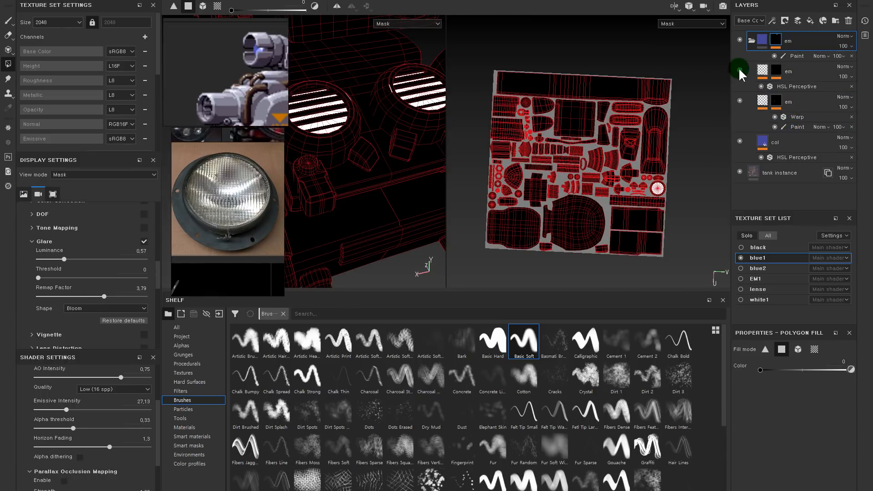
{"action": "left_click", "coordinate": [783, 99]}
{"action": "left_click", "coordinate": [793, 123]}
{"action": "left_click_drag", "start_coordinate": [793, 122], "coordinate": [779, 43]}
{"action": "left_click", "coordinate": [777, 41]}
{"action": "left_click", "coordinate": [793, 125]}
{"action": "left_click", "coordinate": [775, 104]}
{"action": "key", "text": "ctrl+c"}
{"action": "key", "text": "ctrl+shift+v"}
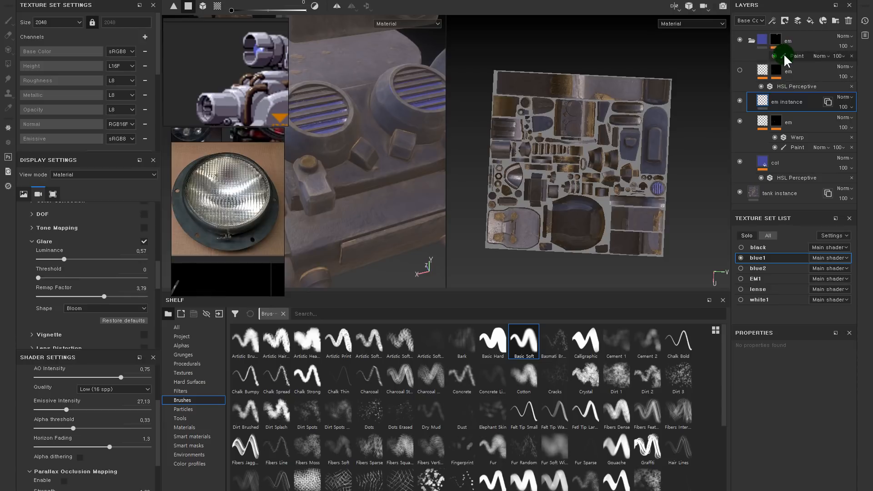
{"action": "key", "text": "ctrl+z"}
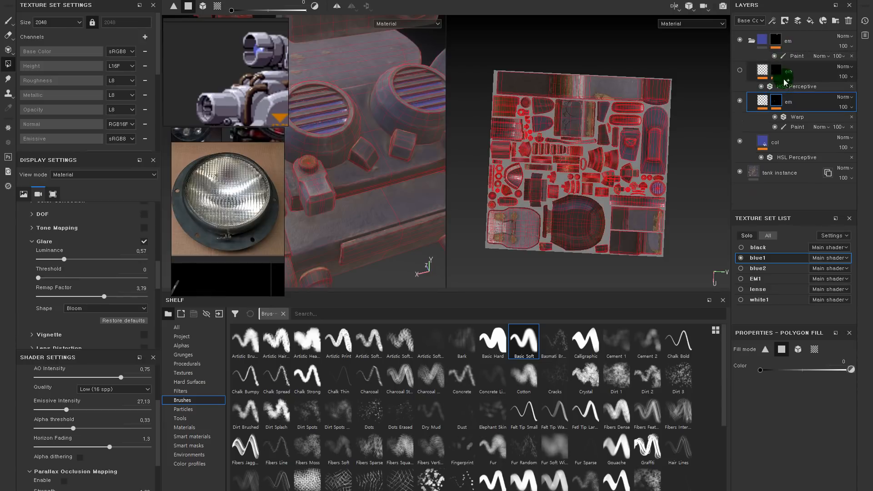
{"action": "left_click_drag", "start_coordinate": [778, 40], "coordinate": [817, 100]}
Step: Copy the em folder's mask and paste it into the mask of the lower em fill layer
{"action": "right_click", "coordinate": [778, 37]}
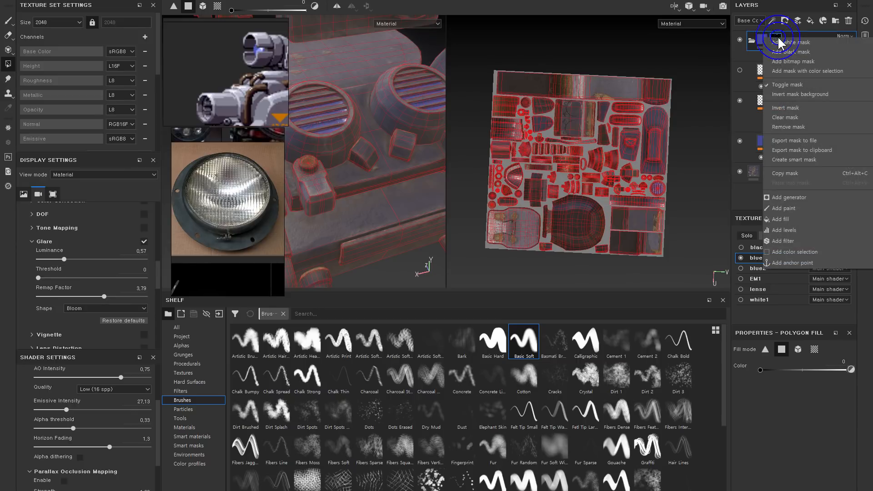
{"action": "left_click", "coordinate": [800, 173]}
{"action": "right_click", "coordinate": [778, 99]}
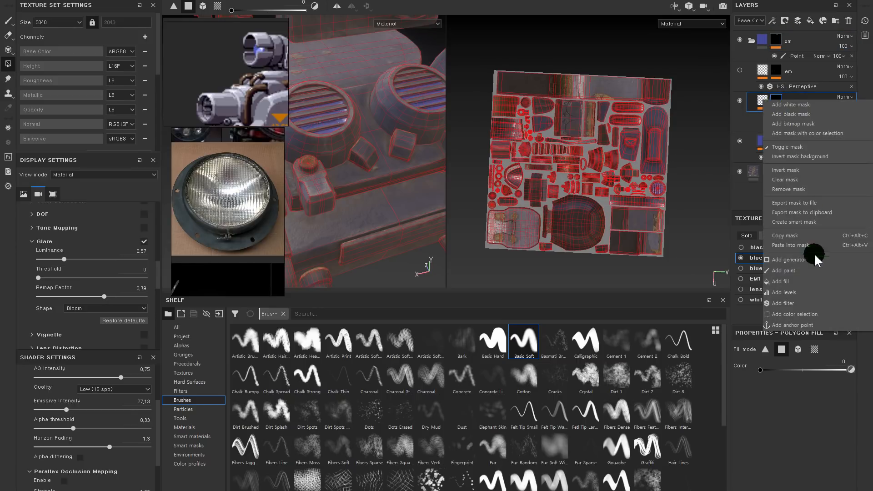
{"action": "left_click", "coordinate": [810, 241]}
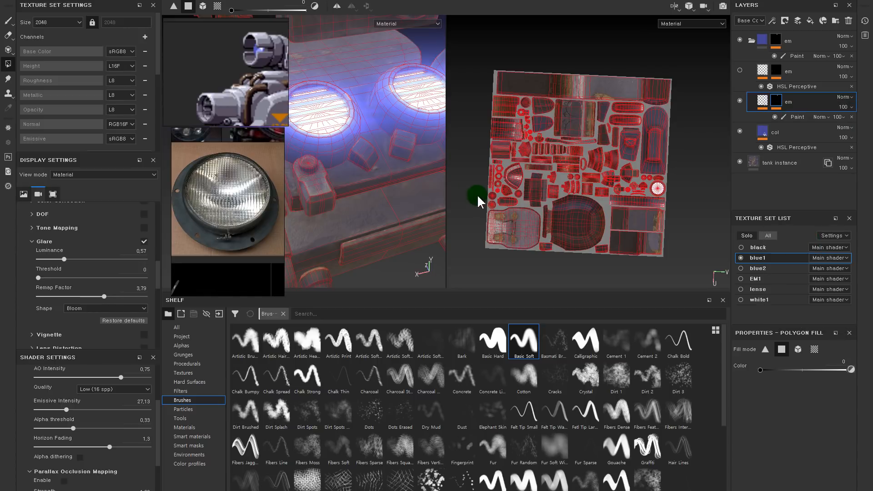
Step: Compare the rear vent grilles with the lower em fill layer hidden and shown, from near and farther away
{"action": "left_click", "coordinate": [740, 100]}
{"action": "left_click", "coordinate": [740, 101]}
{"action": "left_click", "coordinate": [740, 100]}
{"action": "left_click", "coordinate": [740, 100]}
{"action": "left_click", "coordinate": [740, 100]}
{"action": "left_click", "coordinate": [739, 100]}
{"action": "left_click", "coordinate": [739, 100]}
{"action": "left_click", "coordinate": [740, 101]}
{"action": "right_click_drag", "start_coordinate": [338, 164], "coordinate": [394, 170], "text": "alt"}
{"action": "left_click_drag", "start_coordinate": [394, 170], "coordinate": [415, 127], "text": "alt"}
{"action": "middle_click_drag", "start_coordinate": [416, 127], "coordinate": [393, 150], "text": "alt"}
{"action": "right_click_drag", "start_coordinate": [356, 150], "coordinate": [495, 259], "text": "alt"}
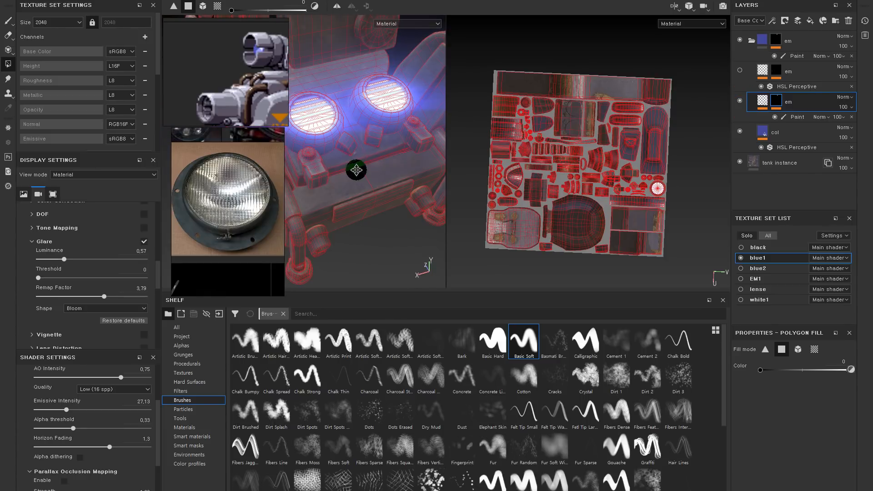
{"action": "middle_click_drag", "start_coordinate": [356, 171], "coordinate": [379, 172], "text": "alt"}
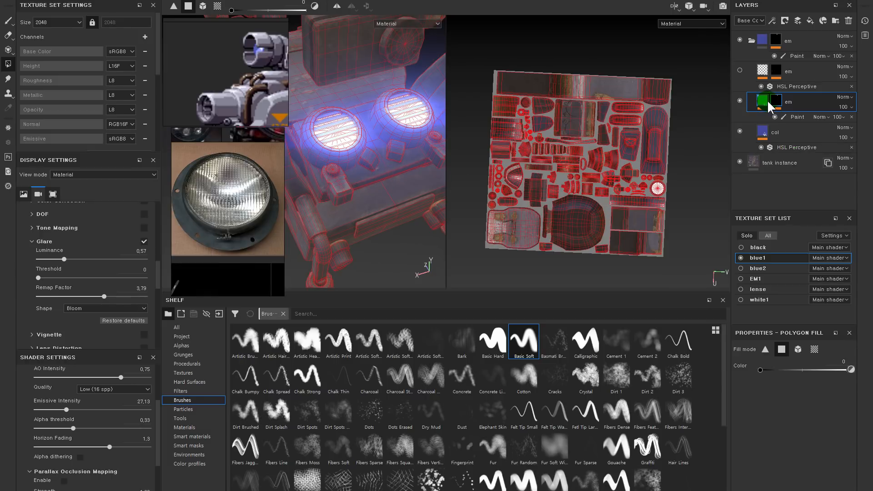
{"action": "left_click", "coordinate": [740, 101]}
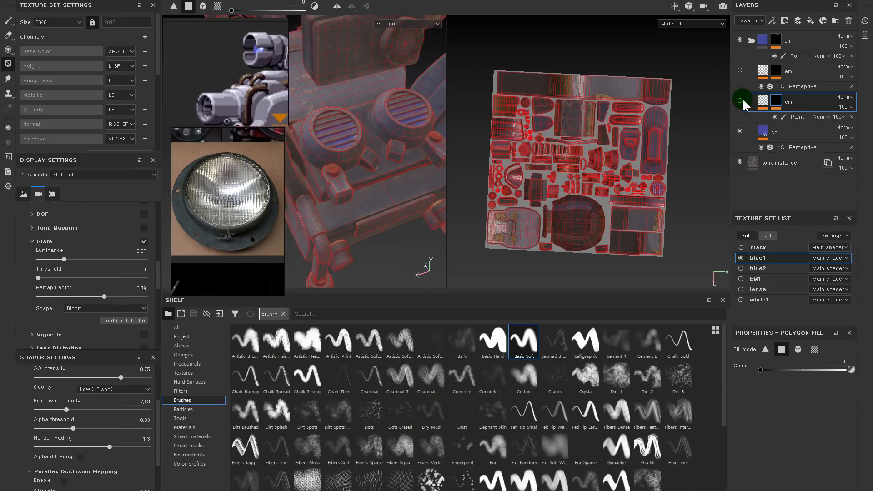
{"action": "left_click", "coordinate": [740, 101]}
Step: Darken the lower em fill layer's emissive color to a deep blue (R 0.030, G 0.036, B 0.156)
{"action": "left_click", "coordinate": [765, 102]}
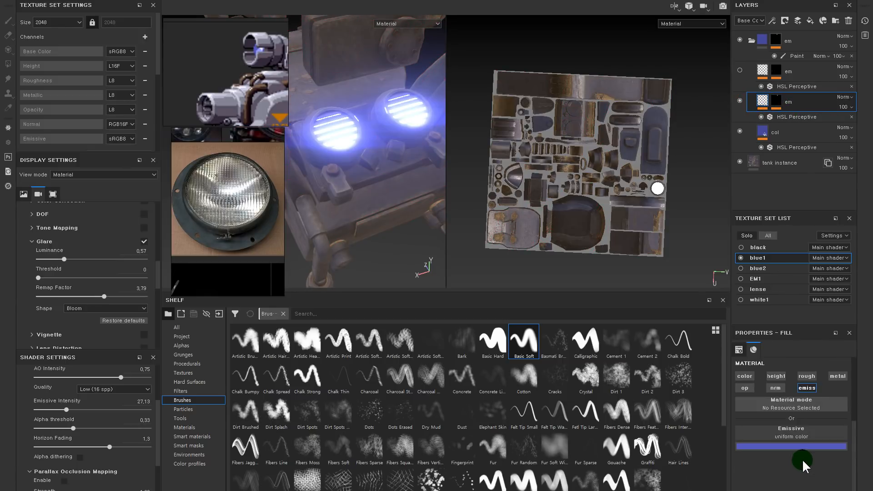
{"action": "left_click", "coordinate": [802, 444]}
{"action": "mouse_move", "coordinate": [773, 372]}
{"action": "left_mouse_down"}
{"action": "mouse_move", "coordinate": [783, 350]}
{"action": "mouse_move", "coordinate": [782, 402]}
{"action": "mouse_move", "coordinate": [782, 392]}
{"action": "left_mouse_up"}
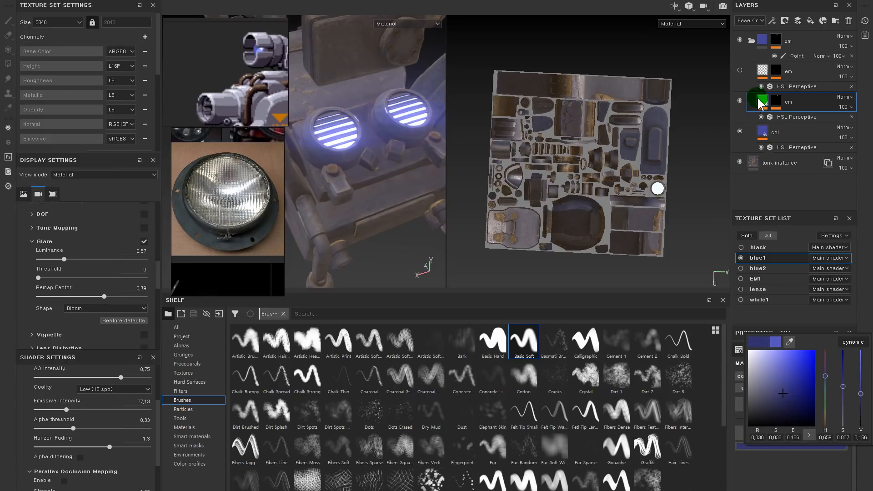
Step: Show all texture sets on the whole tank and reduce the shader's emissive intensity to 14.17
{"action": "left_click", "coordinate": [766, 236]}
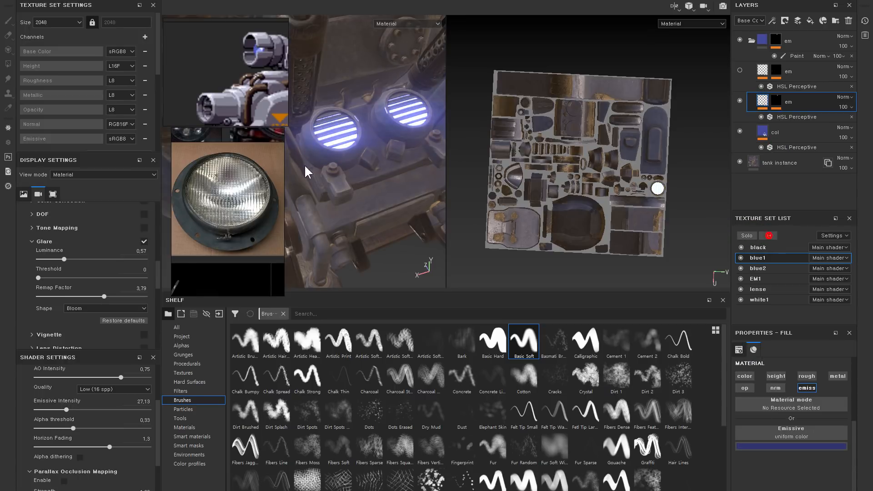
{"action": "scroll", "coordinate": [305, 173], "scroll_direction": "down", "scroll_amount": 5}
{"action": "left_click_drag", "start_coordinate": [304, 181], "coordinate": [290, 143], "text": "alt"}
{"action": "right_click_drag", "start_coordinate": [289, 144], "coordinate": [591, 298], "text": "alt"}
{"action": "left_click_drag", "start_coordinate": [286, 156], "coordinate": [282, 164], "text": "alt"}
{"action": "left_click_drag", "start_coordinate": [394, 175], "coordinate": [362, 183], "text": "alt"}
{"action": "right_click_drag", "start_coordinate": [361, 183], "coordinate": [303, 170], "text": "alt"}
{"action": "left_click_drag", "start_coordinate": [394, 158], "coordinate": [525, 150], "text": "alt"}
{"action": "key", "text": "F2"}
{"action": "left_click_drag", "start_coordinate": [547, 200], "coordinate": [524, 201], "text": "alt"}
{"action": "mouse_move", "coordinate": [478, 160]}
{"action": "right_mouse_down", "text": "alt"}
{"action": "mouse_move", "coordinate": [572, 264]}
{"action": "mouse_move", "coordinate": [483, 146]}
{"action": "right_mouse_up", "text": "alt"}
{"action": "left_click_drag", "start_coordinate": [483, 146], "coordinate": [436, 214], "text": "alt"}
{"action": "mouse_move", "coordinate": [62, 408]}
{"action": "left_mouse_down"}
{"action": "mouse_move", "coordinate": [45, 409]}
{"action": "mouse_move", "coordinate": [53, 410]}
{"action": "left_mouse_up"}
Step: Select the EM1 texture set and isolate it around the lenses of the small dome
{"action": "left_click_drag", "start_coordinate": [423, 213], "coordinate": [521, 136], "text": "alt"}
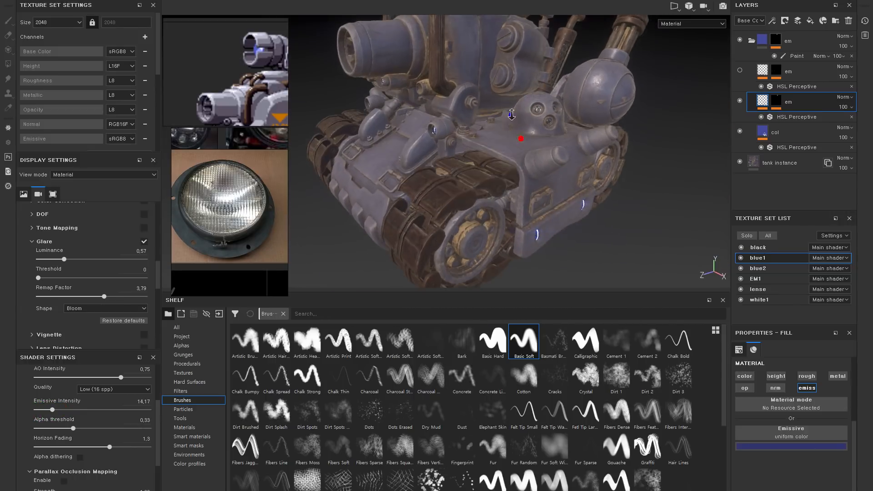
{"action": "scroll", "coordinate": [521, 132], "scroll_direction": "up", "scroll_amount": 5}
{"action": "left_click_drag", "start_coordinate": [637, 163], "coordinate": [604, 190], "text": "alt"}
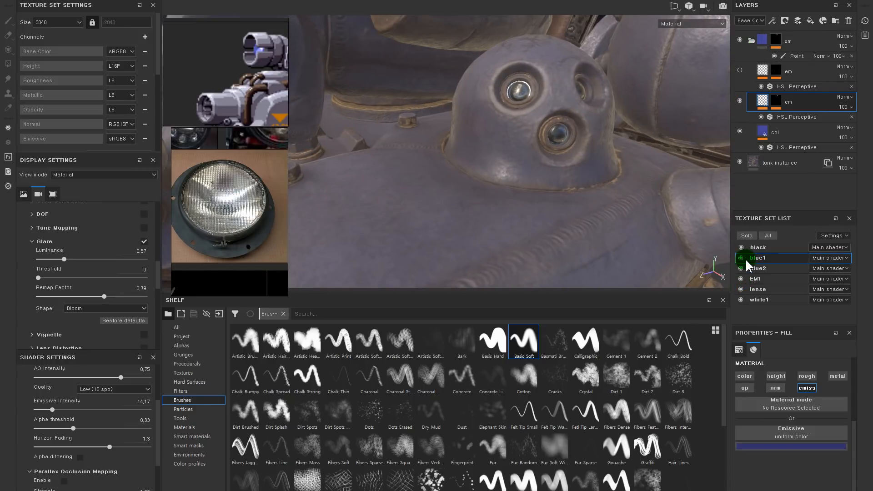
{"action": "left_click", "coordinate": [740, 279]}
{"action": "left_click", "coordinate": [755, 279]}
{"action": "left_click", "coordinate": [747, 235]}
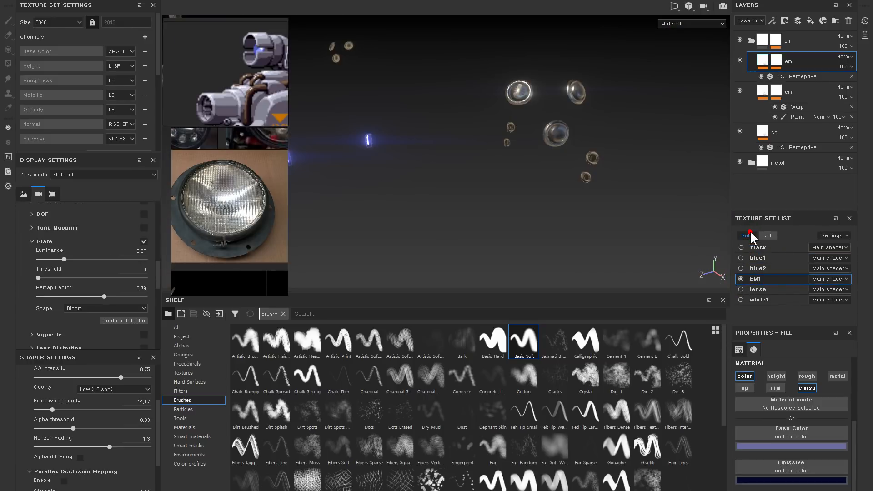
Step: Paint the centers of the dome's lenses in the lower em layer's mask with a small brush
{"action": "left_click", "coordinate": [776, 85]}
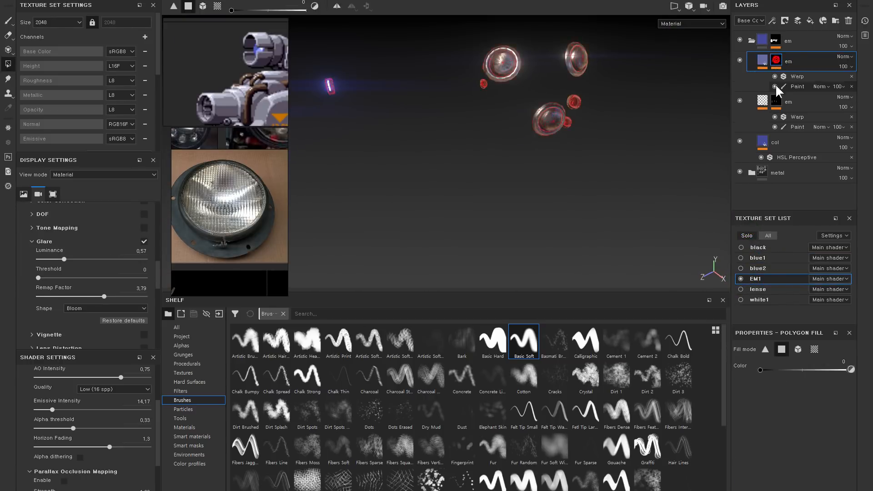
{"action": "left_click", "coordinate": [780, 128]}
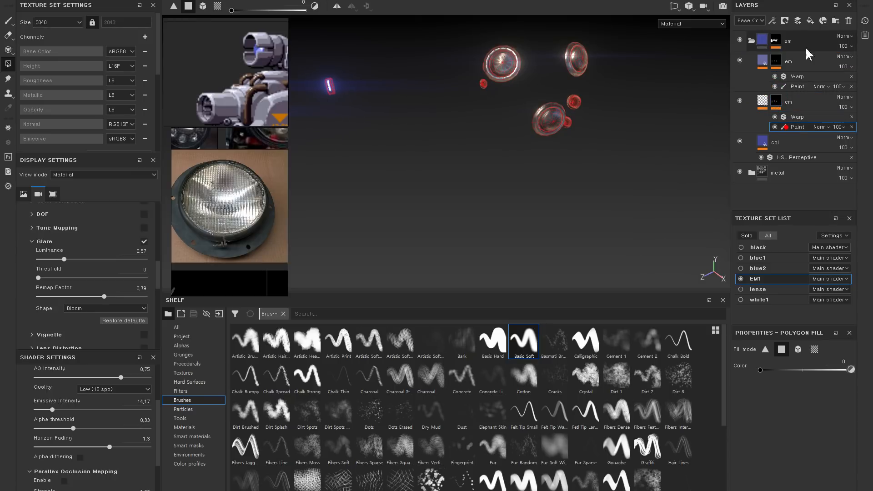
{"action": "left_click_drag", "start_coordinate": [487, 136], "coordinate": [525, 128], "text": "alt"}
{"action": "key", "text": "1"}
{"action": "right_click_drag", "start_coordinate": [487, 109], "coordinate": [366, 109], "text": "ctrl"}
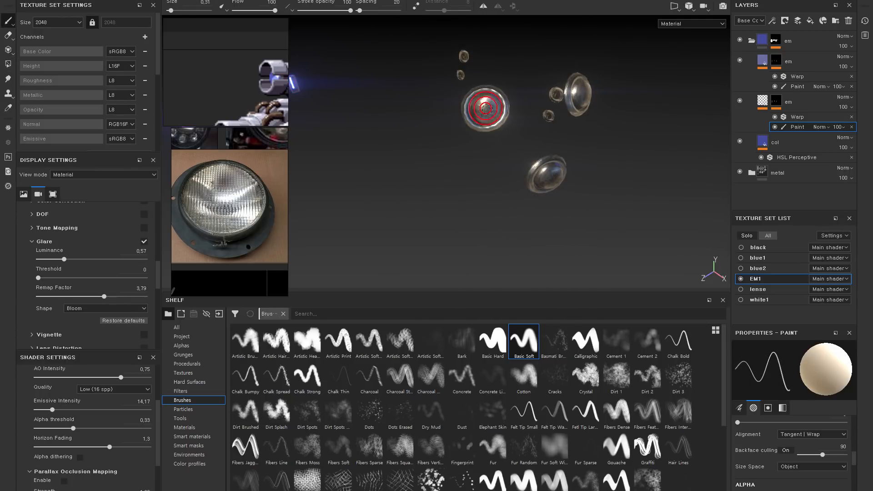
{"action": "left_click_drag", "start_coordinate": [549, 137], "coordinate": [601, 98], "text": "alt"}
Step: Fill the dome's lenses in the em folder's mask with color 1, using the UV chunk fill mode
{"action": "left_click", "coordinate": [777, 43]}
{"action": "left_click", "coordinate": [794, 56]}
{"action": "left_click_drag", "start_coordinate": [537, 93], "coordinate": [528, 111], "text": "alt"}
{"action": "key", "text": "4"}
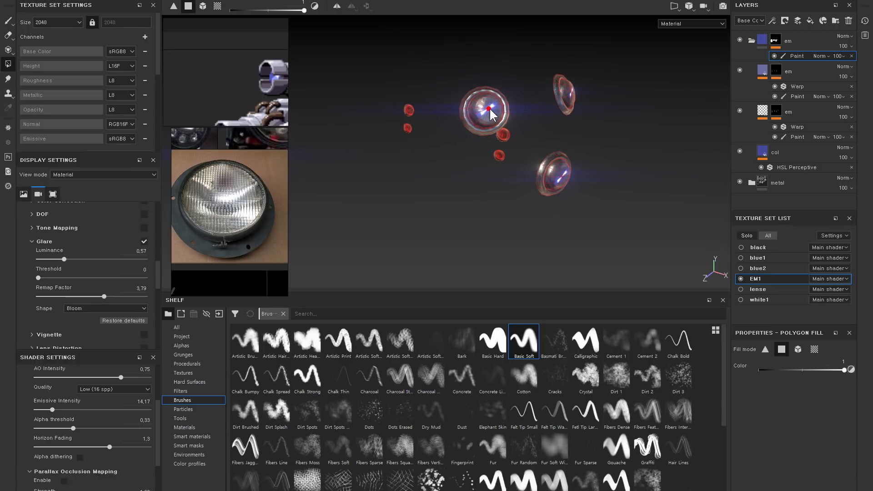
{"action": "left_click", "coordinate": [815, 349]}
{"action": "left_click", "coordinate": [491, 118]}
Step: Inspect the glow of the dome's lenses in EM1 alone and on the tank's front with all texture sets shown
{"action": "left_click_drag", "start_coordinate": [490, 119], "coordinate": [552, 136], "text": "alt"}
{"action": "left_click", "coordinate": [799, 96]}
{"action": "left_click", "coordinate": [798, 136]}
{"action": "left_click_drag", "start_coordinate": [468, 113], "coordinate": [511, 146], "text": "alt"}
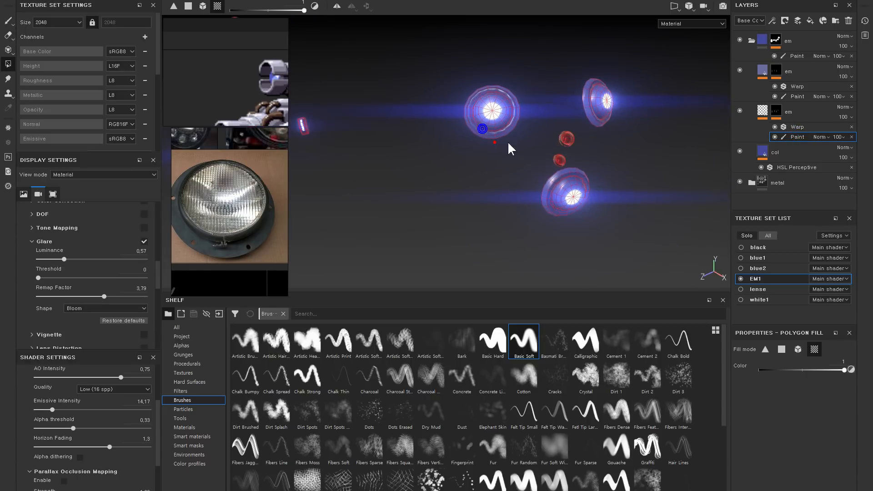
{"action": "key", "text": "p"}
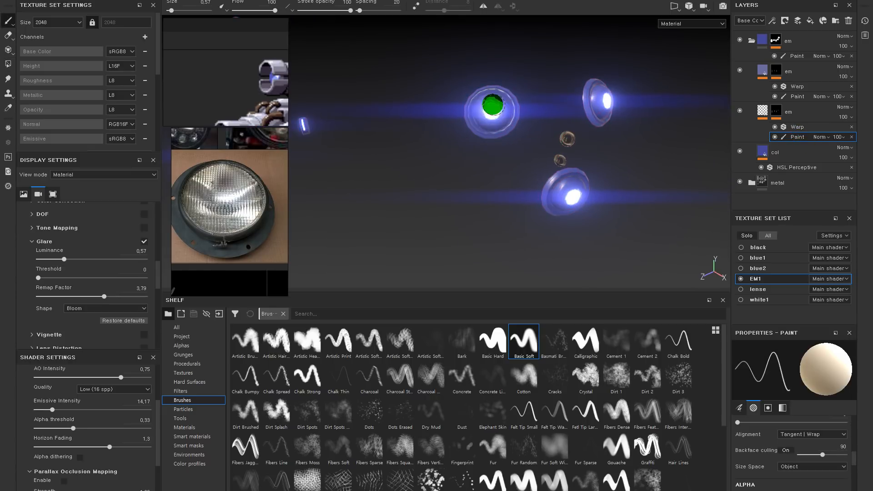
{"action": "left_click_drag", "start_coordinate": [491, 106], "coordinate": [510, 130], "text": "alt"}
{"action": "key", "text": "c"}
{"action": "left_click_drag", "start_coordinate": [564, 112], "coordinate": [564, 108], "text": "alt"}
{"action": "key", "text": "m"}
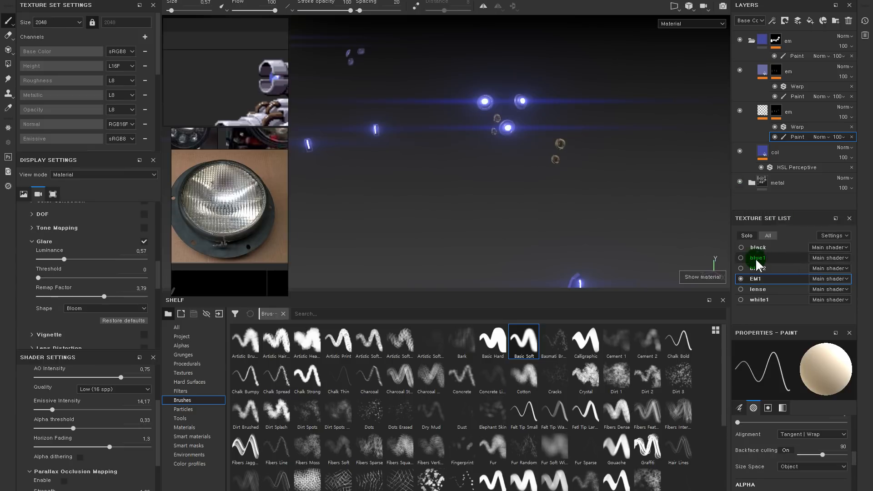
{"action": "left_click", "coordinate": [768, 236]}
{"action": "left_click_drag", "start_coordinate": [591, 136], "coordinate": [601, 78], "text": "alt"}
{"action": "right_click_drag", "start_coordinate": [601, 78], "coordinate": [532, 74], "text": "alt"}
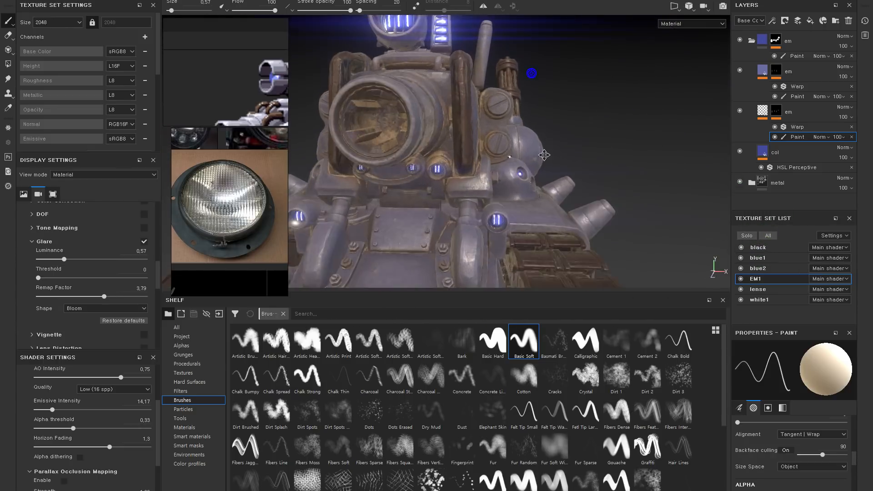
{"action": "middle_click_drag", "start_coordinate": [532, 74], "coordinate": [490, 118], "text": "alt"}
{"action": "left_click_drag", "start_coordinate": [504, 120], "coordinate": [534, 120], "text": "alt"}
Step: Toggle the visibility of individual texture sets to identify which one covers each part of the tank's front
{"action": "left_click", "coordinate": [741, 269]}
{"action": "left_click", "coordinate": [741, 268]}
{"action": "left_click", "coordinate": [743, 254]}
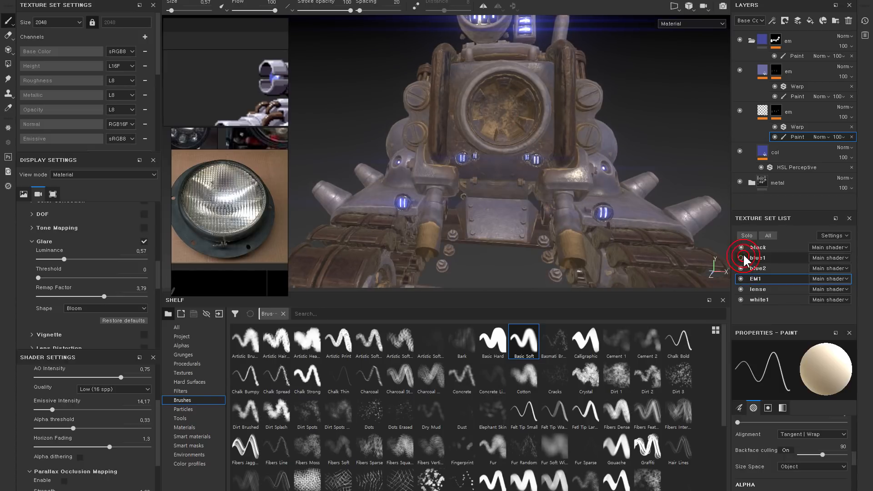
{"action": "left_click", "coordinate": [743, 253]}
{"action": "left_click", "coordinate": [741, 246]}
{"action": "left_click", "coordinate": [736, 297]}
{"action": "left_click", "coordinate": [736, 297]}
Step: Replace white1's Layer 2, Layer 1 and Aluminium Anodized folder with a copy of EM1's em folder above tank instance
{"action": "left_click", "coordinate": [757, 278]}
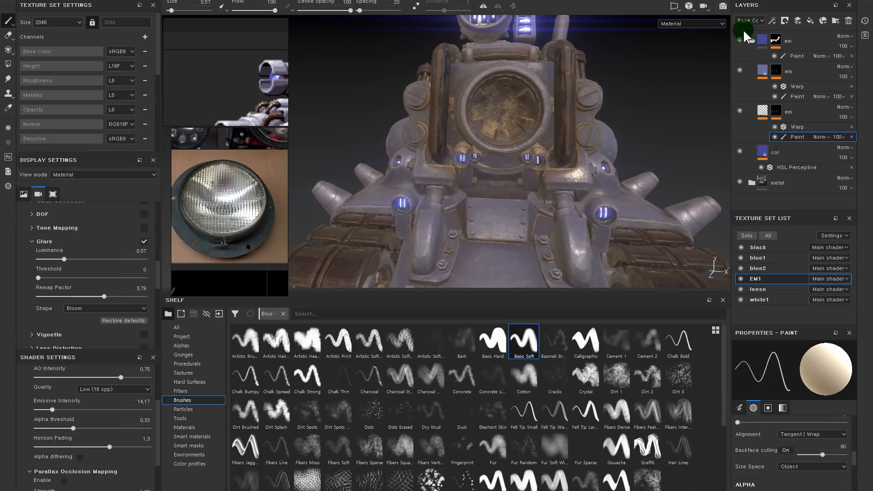
{"action": "left_click", "coordinate": [760, 39]}
{"action": "left_click", "coordinate": [761, 299]}
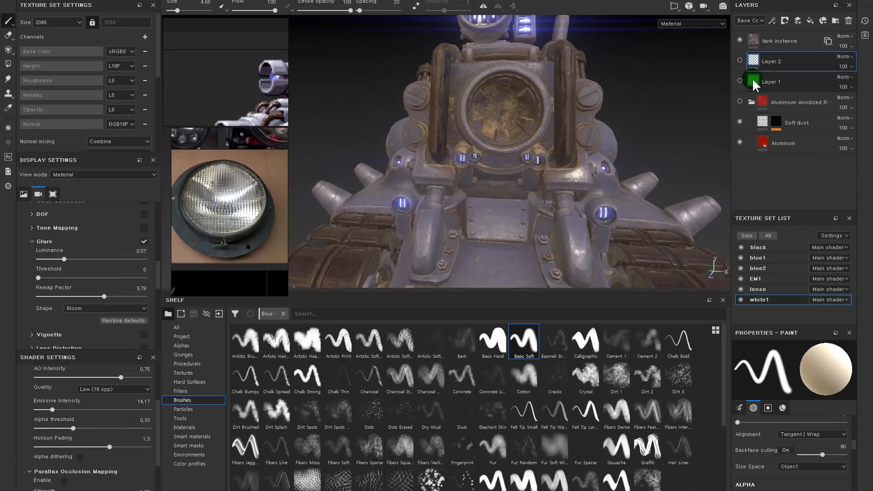
{"action": "left_click", "coordinate": [752, 102]}
{"action": "left_click_drag", "start_coordinate": [754, 63], "coordinate": [787, 103]}
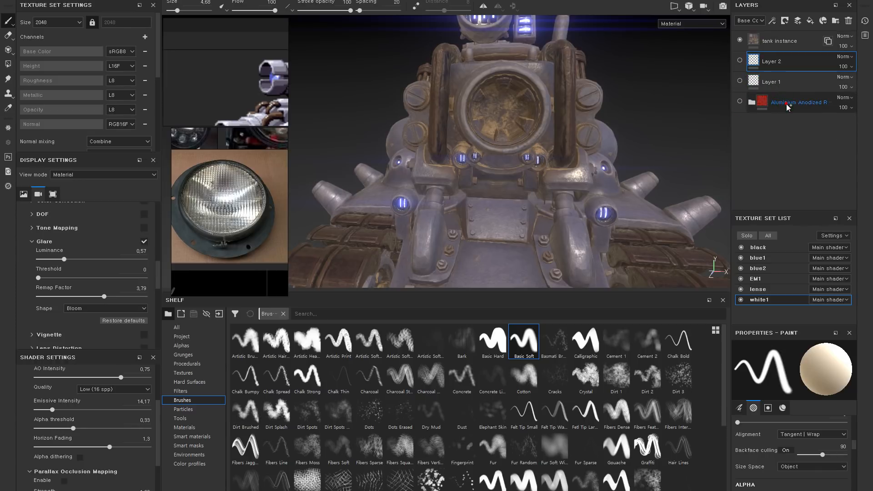
{"action": "left_click", "coordinate": [787, 103], "text": "shift"}
{"action": "key", "text": "Delete"}
{"action": "key", "text": "ctrl+v"}
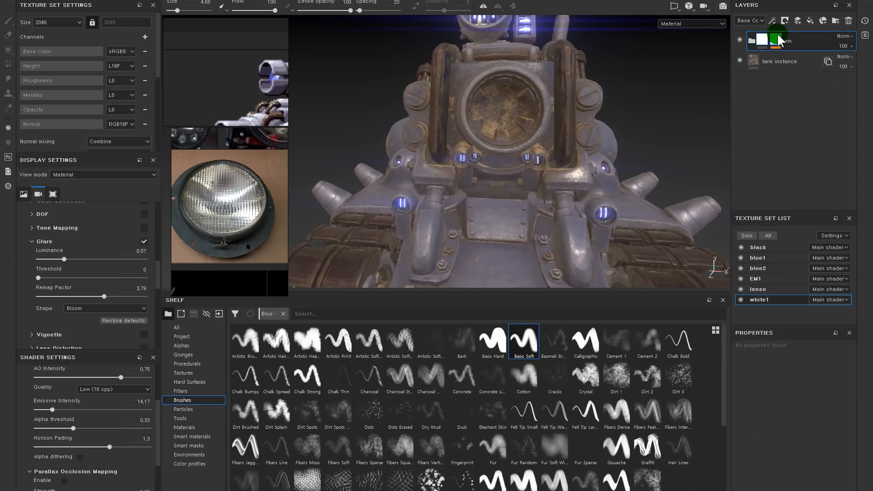
Step: Replace the existing paint effect in the em folder's mask with a new paint effect
{"action": "left_click_drag", "start_coordinate": [650, 90], "coordinate": [644, 89], "text": "alt"}
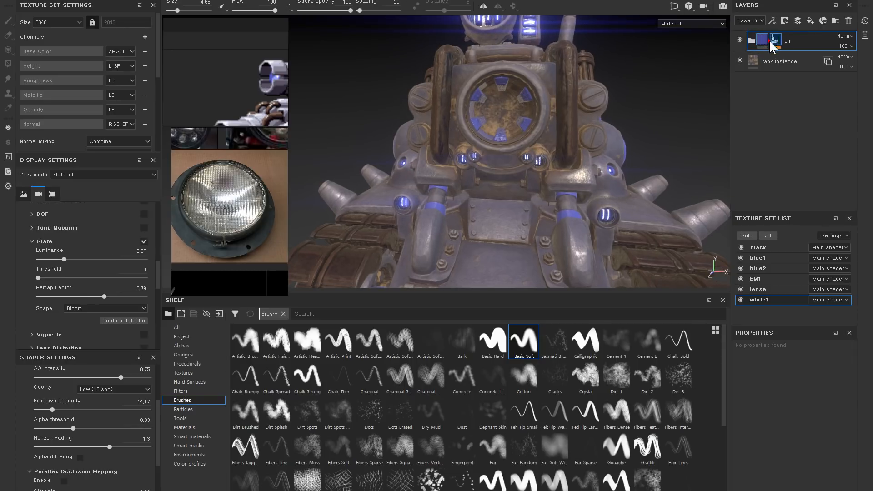
{"action": "left_click", "coordinate": [772, 40]}
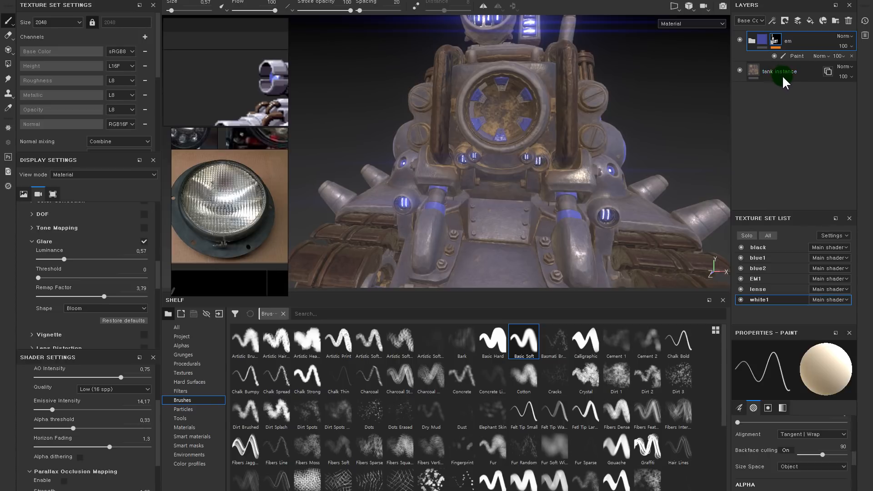
{"action": "left_click", "coordinate": [750, 42]}
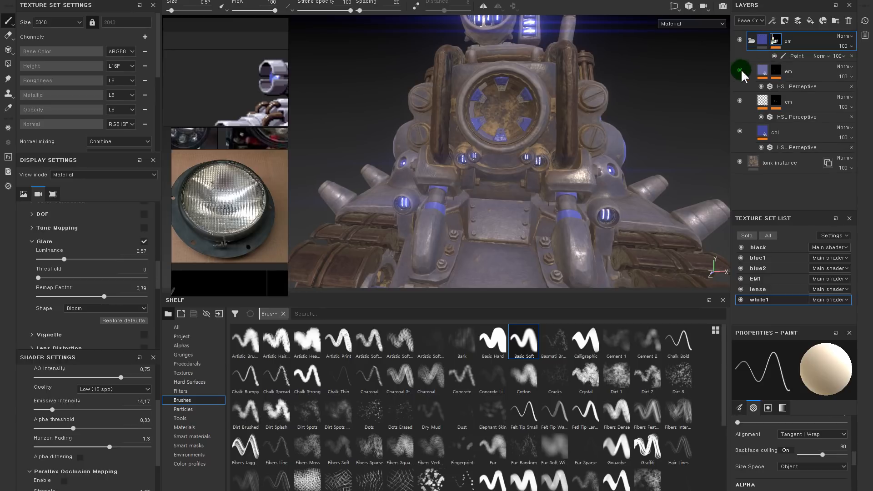
{"action": "left_click", "coordinate": [853, 54]}
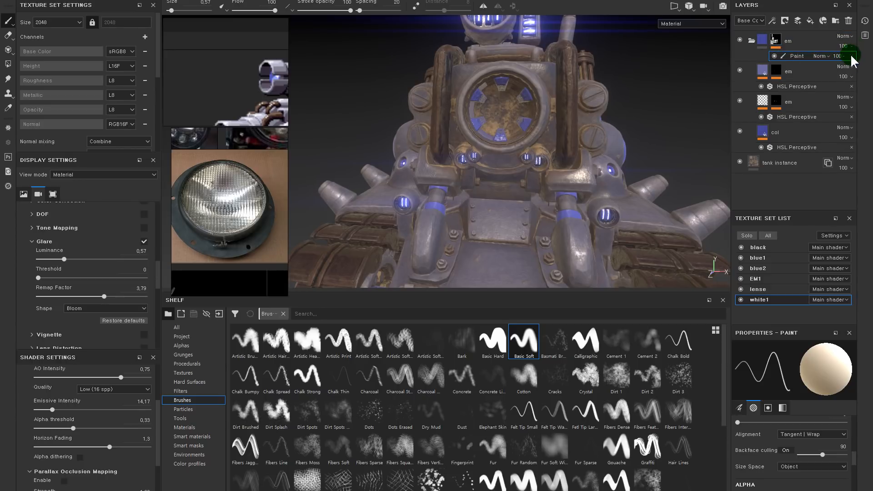
{"action": "right_click", "coordinate": [773, 39]}
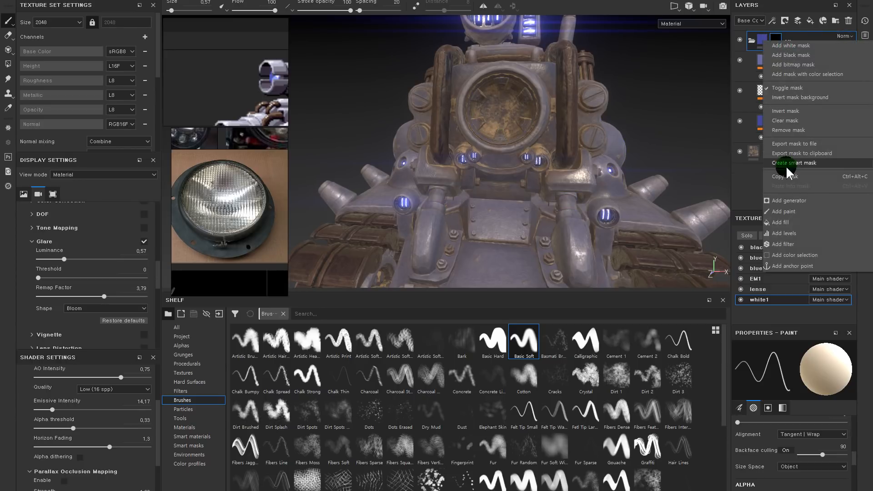
{"action": "left_click", "coordinate": [790, 212]}
Step: Fill the interior of the tank's large front barrel in the em folder's mask with color 1, using the UV chunk fill mode
{"action": "scroll", "coordinate": [527, 121], "scroll_direction": "up", "scroll_amount": 3}
{"action": "key", "text": "4"}
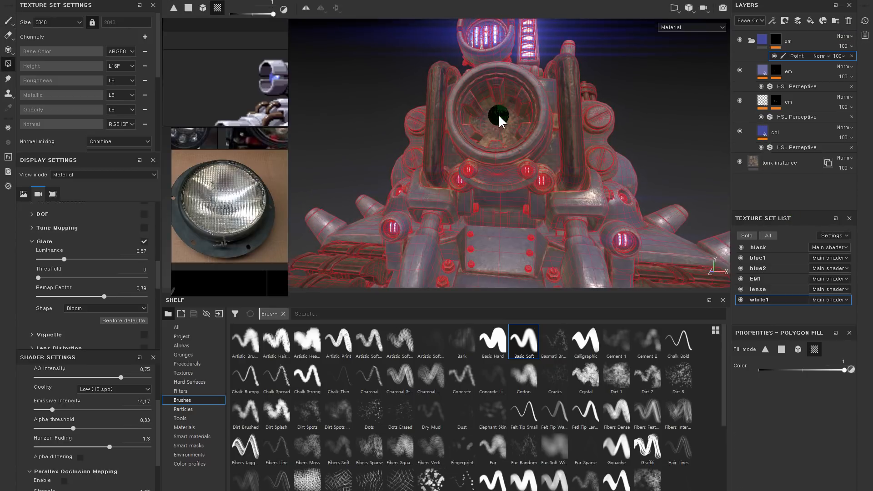
{"action": "left_click_drag", "start_coordinate": [533, 127], "coordinate": [511, 152], "text": "alt"}
{"action": "left_click", "coordinate": [510, 152]}
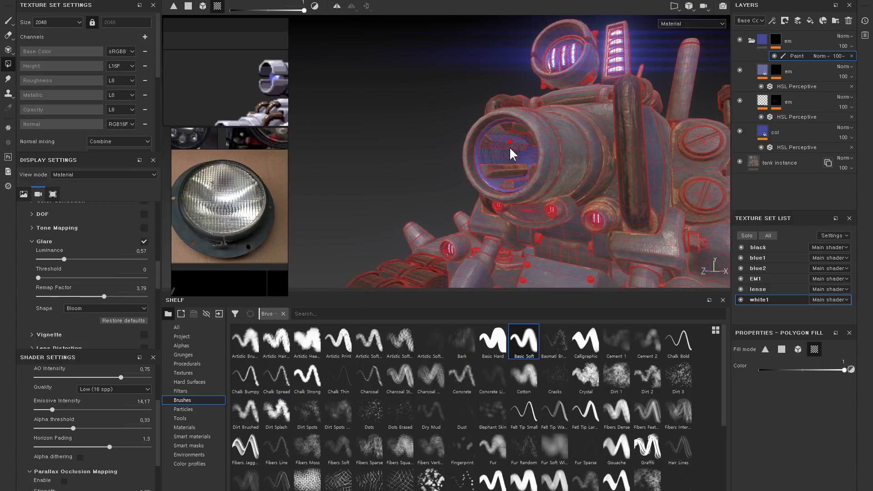
{"action": "mouse_move", "coordinate": [492, 162]}
{"action": "left_mouse_down", "text": "alt"}
{"action": "mouse_move", "coordinate": [590, 140]}
{"action": "mouse_move", "coordinate": [598, 172]}
{"action": "mouse_move", "coordinate": [520, 171]}
{"action": "mouse_move", "coordinate": [502, 141]}
{"action": "mouse_move", "coordinate": [605, 114]}
{"action": "left_mouse_up", "text": "alt"}
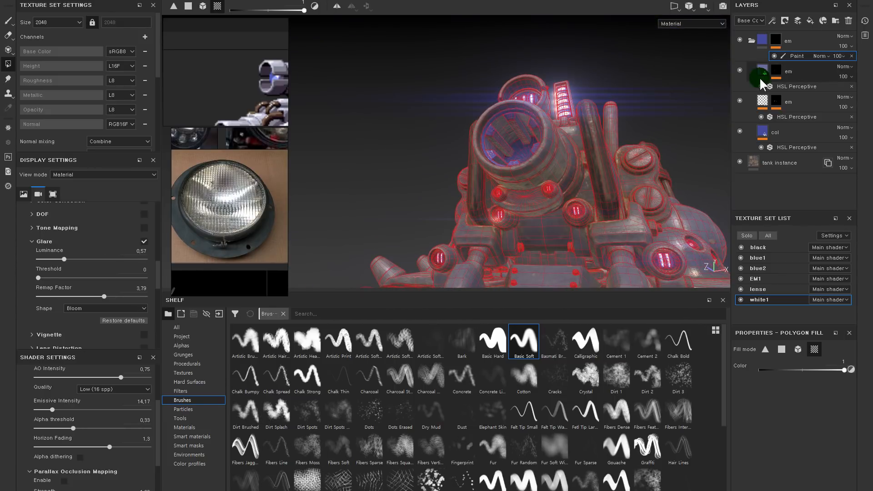
Step: Inspect the em folder's effect inside the front barrel by toggling its visibility and viewing the lower em layer's mask
{"action": "left_click", "coordinate": [774, 40]}
{"action": "left_click", "coordinate": [740, 39]}
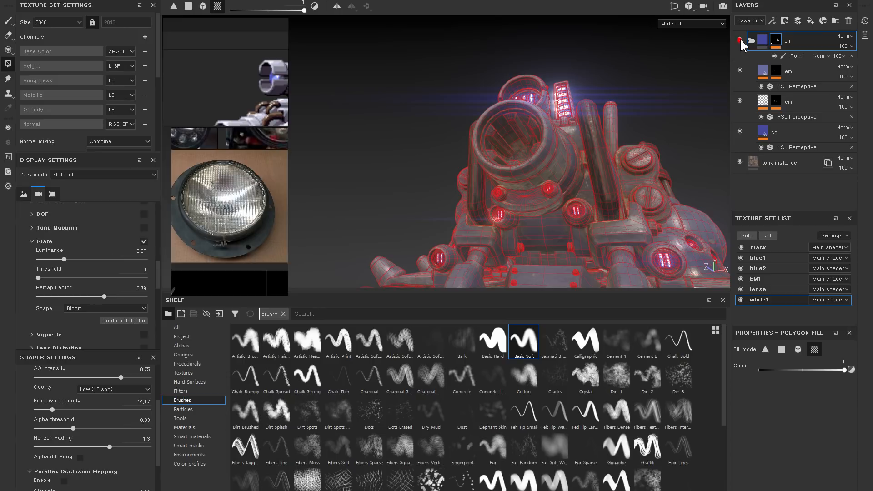
{"action": "left_click", "coordinate": [740, 39]}
{"action": "left_click_drag", "start_coordinate": [630, 68], "coordinate": [637, 127], "text": "alt"}
{"action": "left_click", "coordinate": [777, 101]}
{"action": "left_click", "coordinate": [776, 43]}
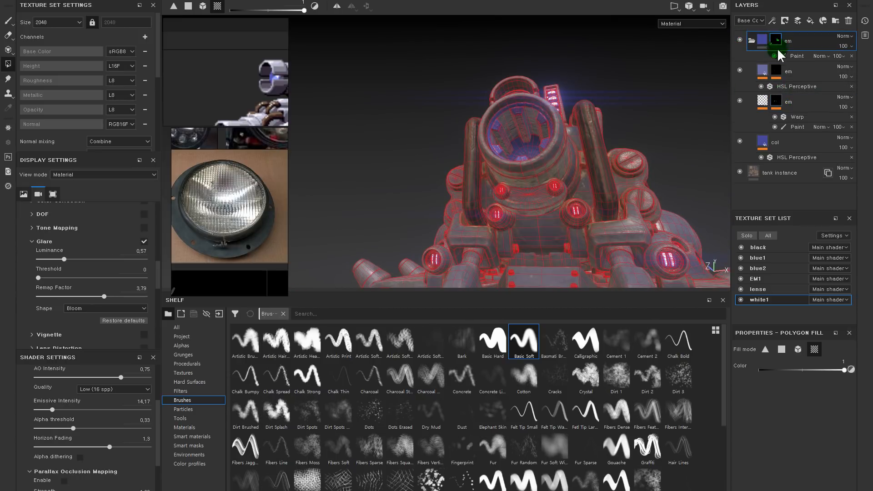
{"action": "left_click", "coordinate": [776, 101]}
{"action": "left_click", "coordinate": [776, 100], "text": "alt"}
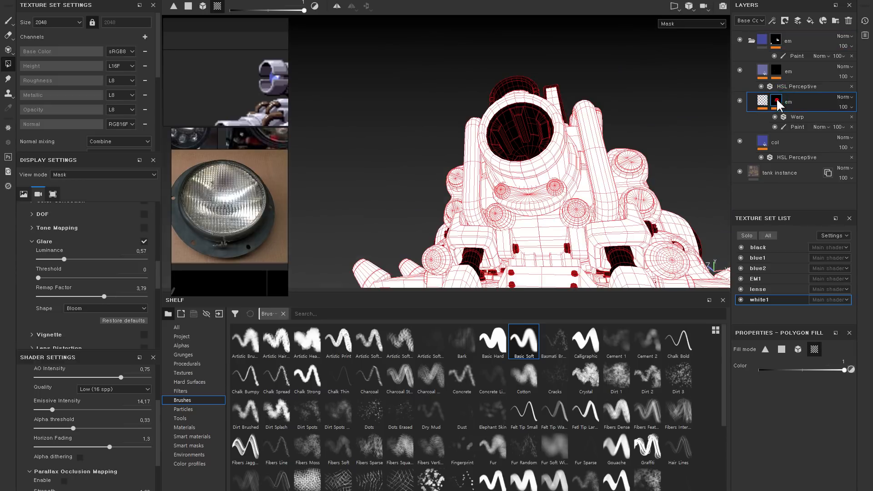
{"action": "left_click", "coordinate": [772, 41]}
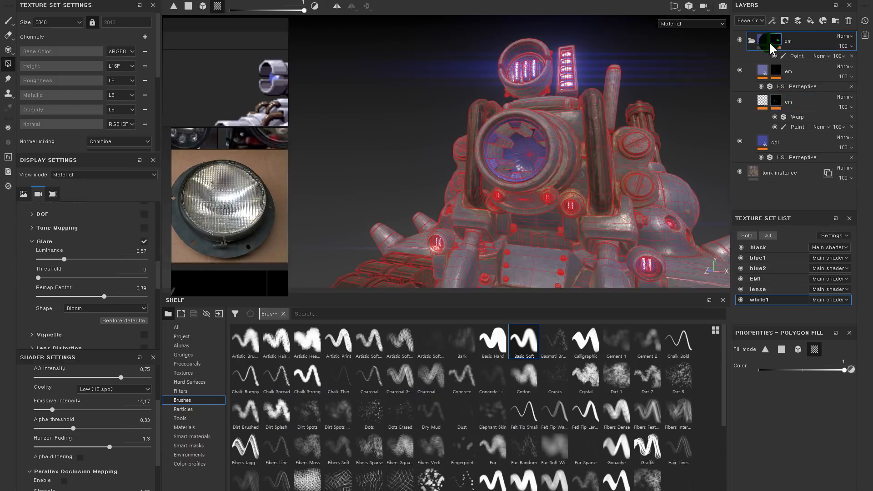
{"action": "left_click", "coordinate": [739, 40]}
{"action": "left_click", "coordinate": [739, 40]}
{"action": "left_click_drag", "start_coordinate": [534, 71], "coordinate": [627, 121], "text": "alt"}
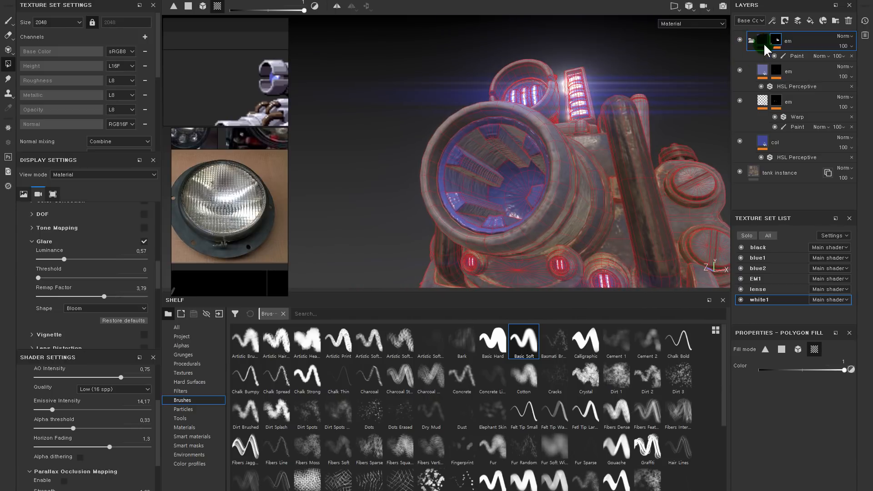
Step: Hide the upper em layer and the col layer inside the em folder, leaving the lower em layer shown
{"action": "left_click", "coordinate": [739, 100]}
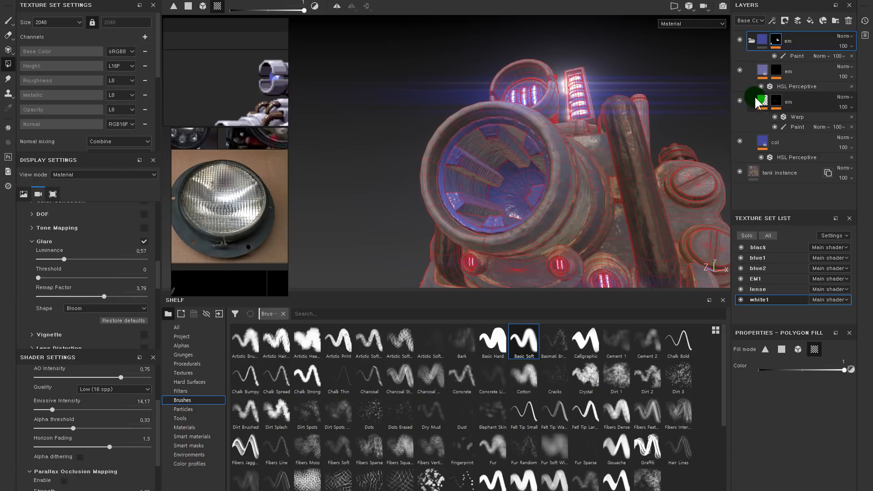
{"action": "left_click", "coordinate": [781, 98]}
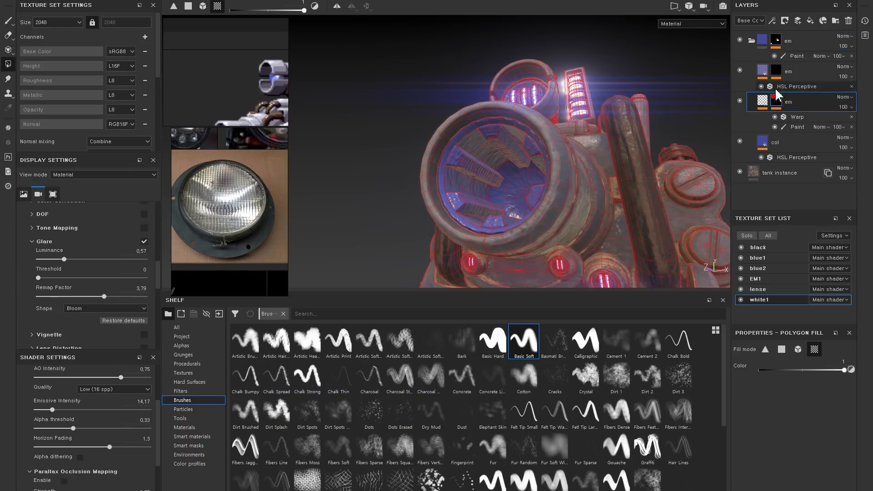
{"action": "left_click", "coordinate": [740, 142]}
{"action": "left_click", "coordinate": [776, 101]}
{"action": "left_click_drag", "start_coordinate": [650, 116], "coordinate": [646, 118], "text": "alt"}
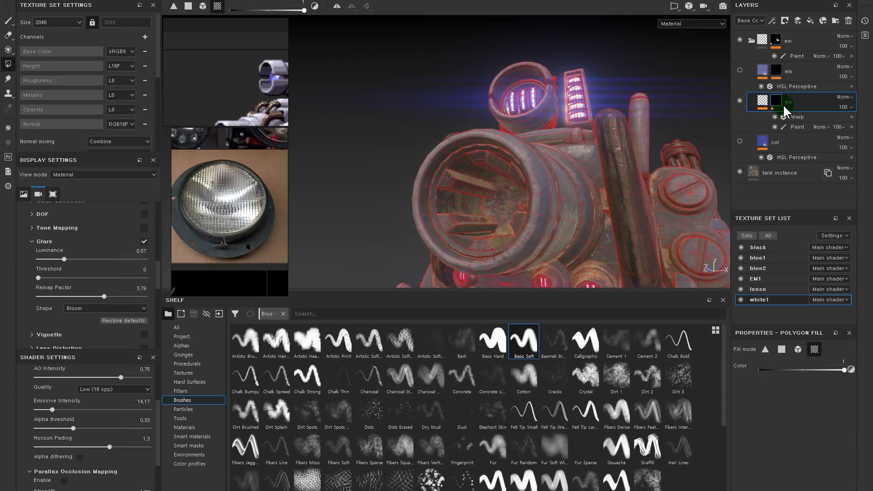
Step: Replace the paint effect in the lower em layer's mask with a new one above the Warp filter
{"action": "left_click", "coordinate": [850, 117]}
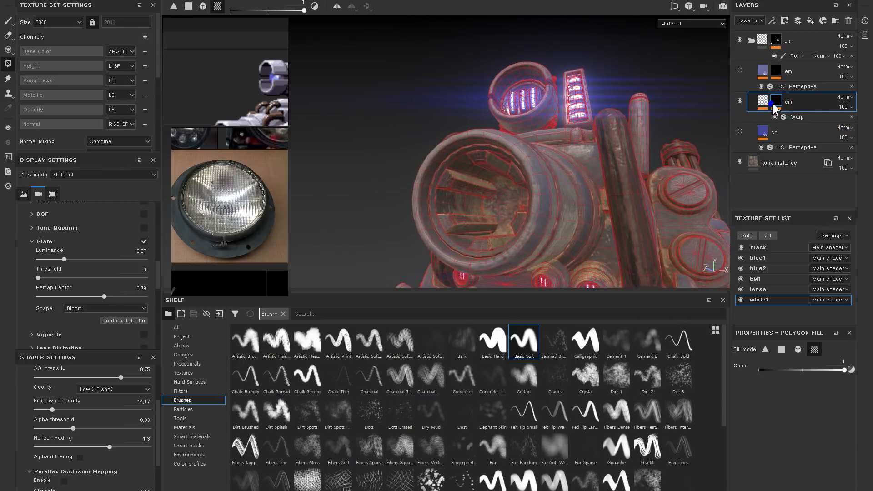
{"action": "right_click", "coordinate": [771, 102]}
{"action": "left_click", "coordinate": [800, 274]}
{"action": "left_click_drag", "start_coordinate": [526, 199], "coordinate": [525, 209], "text": "alt"}
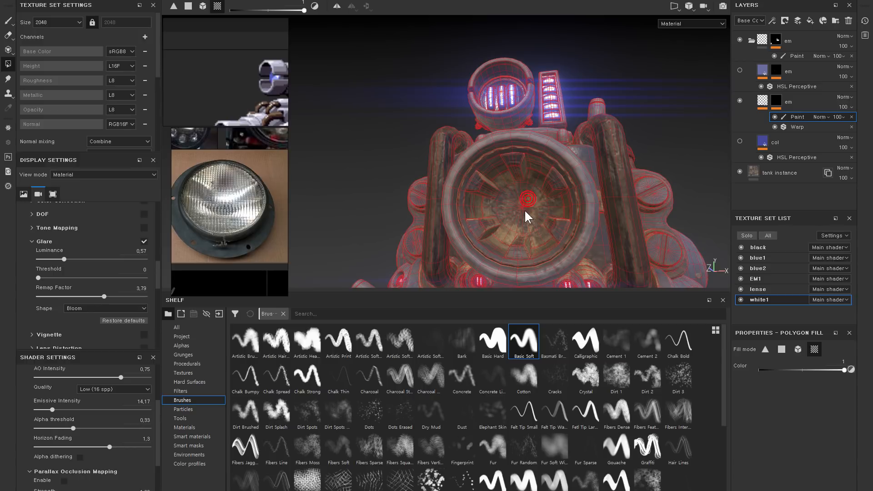
Step: Switch to the Paint brush and set its size to 2.41 for painting inside the front barrel
{"action": "key", "text": "1"}
{"action": "right_click_drag", "start_coordinate": [523, 212], "coordinate": [526, 206], "text": "ctrl"}
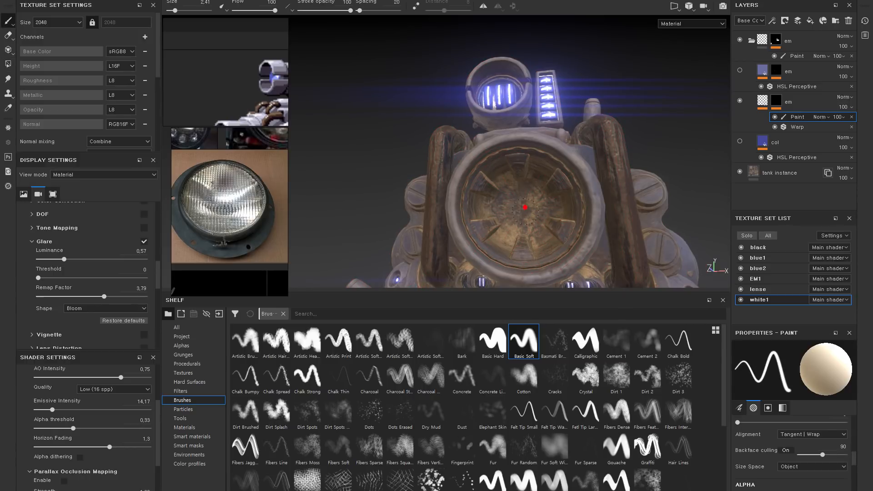
{"action": "mouse_move", "coordinate": [520, 210]}
{"action": "left_mouse_down", "text": "alt"}
{"action": "mouse_move", "coordinate": [539, 204]}
{"action": "mouse_move", "coordinate": [546, 218]}
{"action": "mouse_move", "coordinate": [538, 205]}
{"action": "left_mouse_up", "text": "alt"}
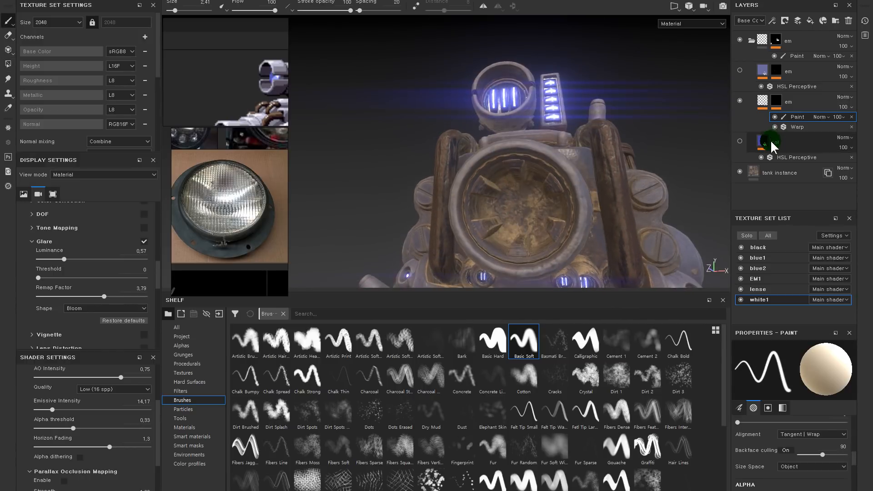
Step: Duplicate the em folder and check the top em folder's mask on the tank's front
{"action": "left_click", "coordinate": [774, 40]}
{"action": "key", "text": "ctrl+d"}
{"action": "left_click", "coordinate": [776, 40], "text": "alt"}
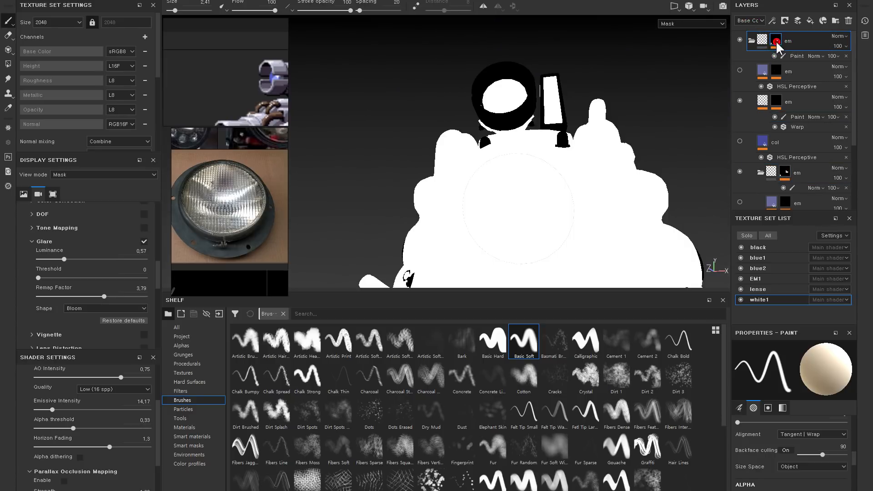
{"action": "left_click_drag", "start_coordinate": [602, 109], "coordinate": [645, 90], "text": "alt"}
{"action": "left_click", "coordinate": [775, 42]}
{"action": "left_click", "coordinate": [764, 40]}
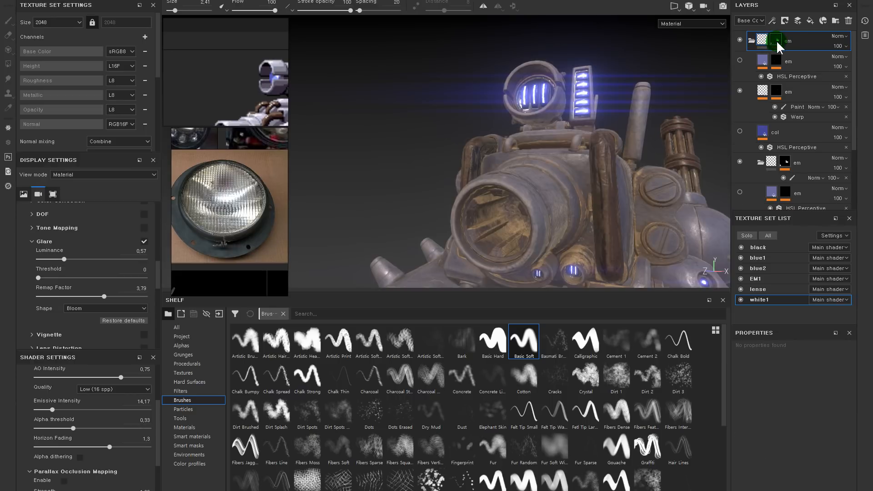
{"action": "left_click", "coordinate": [776, 40], "text": "alt"}
{"action": "left_click", "coordinate": [775, 54]}
{"action": "left_click", "coordinate": [776, 53]}
{"action": "left_click", "coordinate": [764, 40]}
{"action": "left_click", "coordinate": [776, 39]}
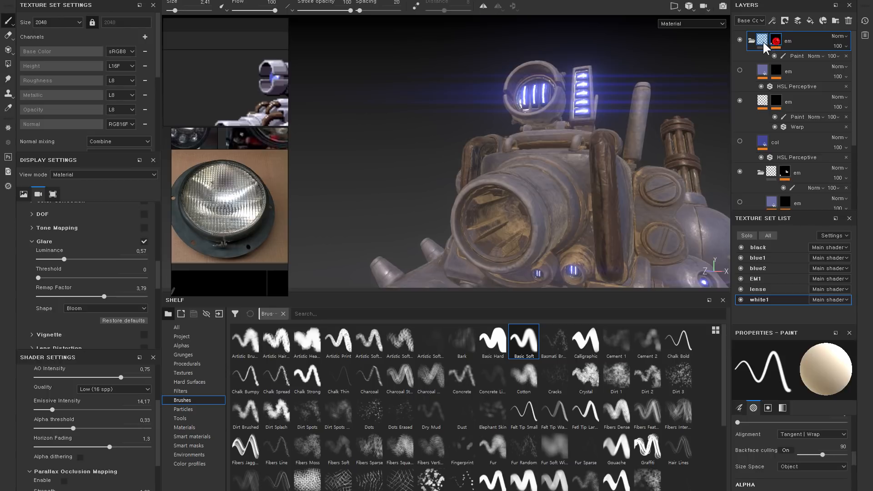
{"action": "left_click", "coordinate": [762, 40]}
Step: Try painting the centre of the front barrel's interior in the lower em layer's mask, and toggle white1's visibility to check its coverage
{"action": "left_click", "coordinate": [785, 91]}
{"action": "left_click", "coordinate": [796, 106]}
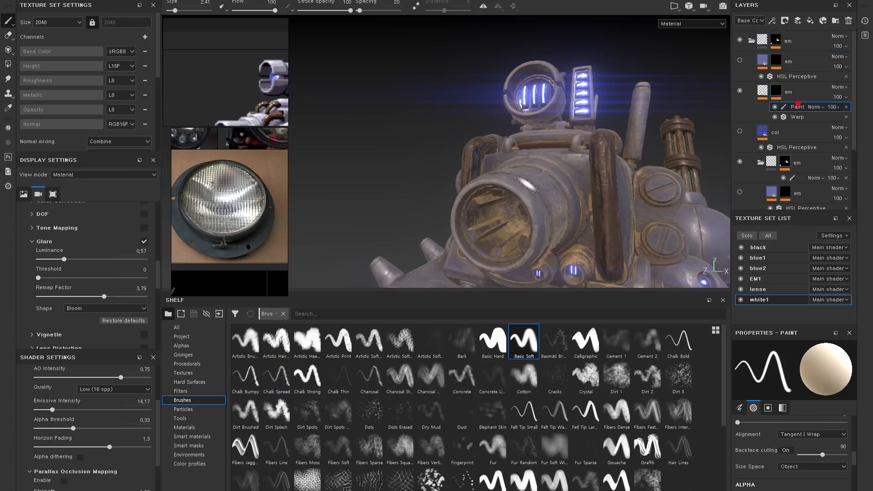
{"action": "left_click_drag", "start_coordinate": [527, 186], "coordinate": [557, 195], "text": "alt"}
{"action": "left_click", "coordinate": [528, 206]}
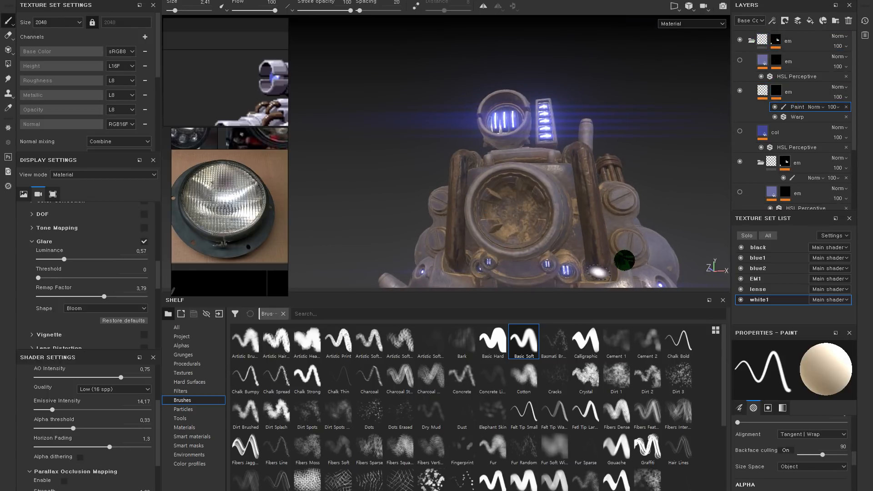
{"action": "left_click", "coordinate": [741, 298]}
{"action": "left_click", "coordinate": [740, 298]}
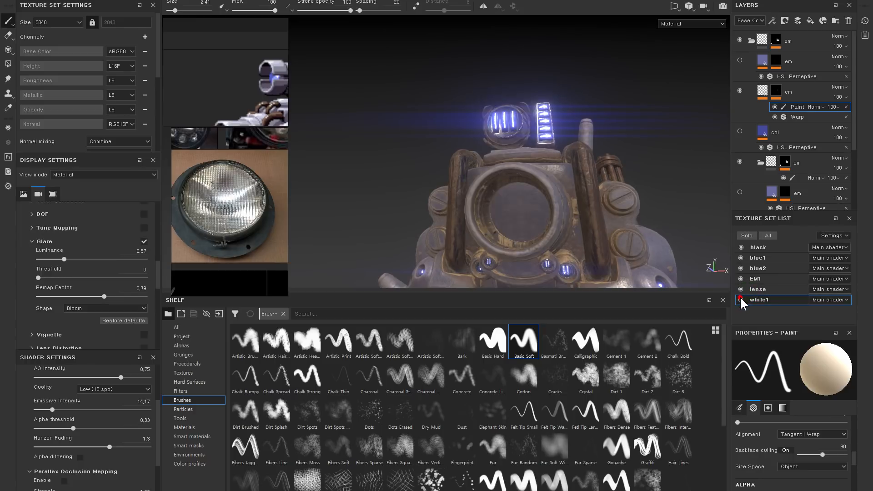